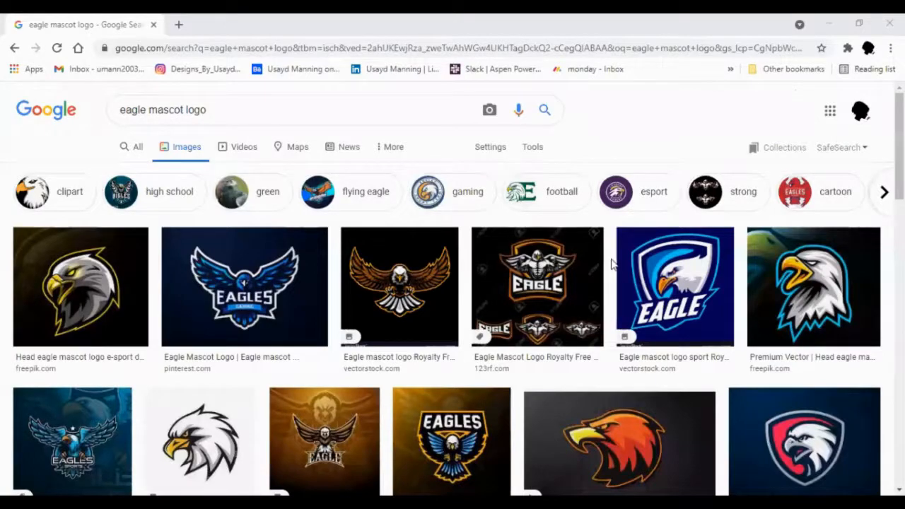
# Browse the eagle mascot logo image results for design references.
pyautogui.scroll(-6, 613, 264)
pyautogui.scroll(-2, 151, 330)
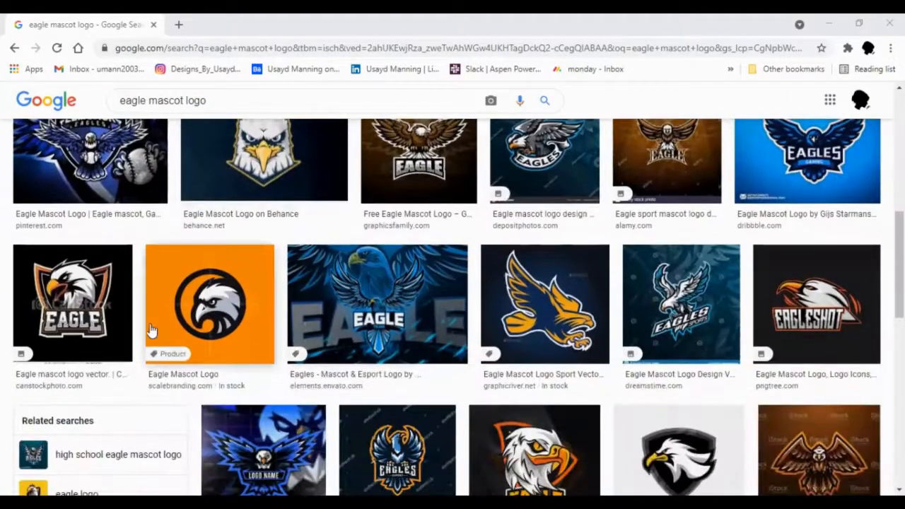
pyautogui.scroll(-8, 151, 331)
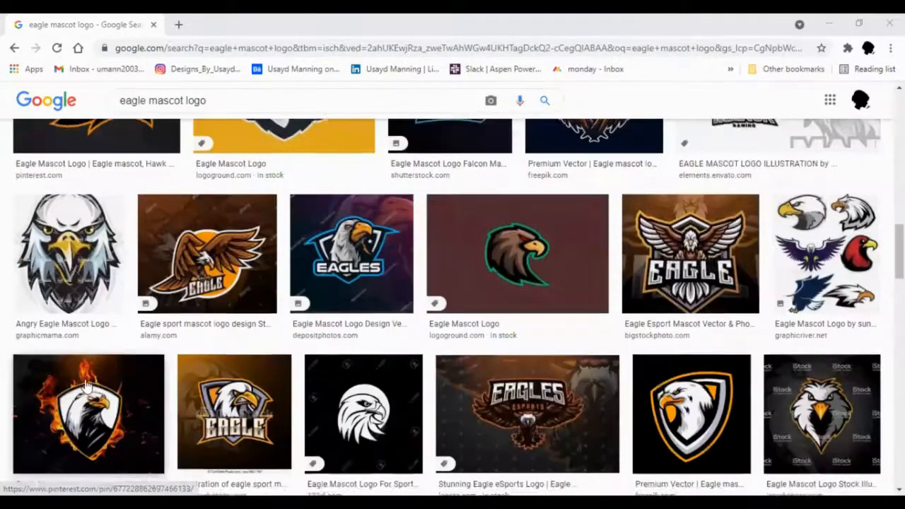
pyautogui.scroll(-8, 86, 384)
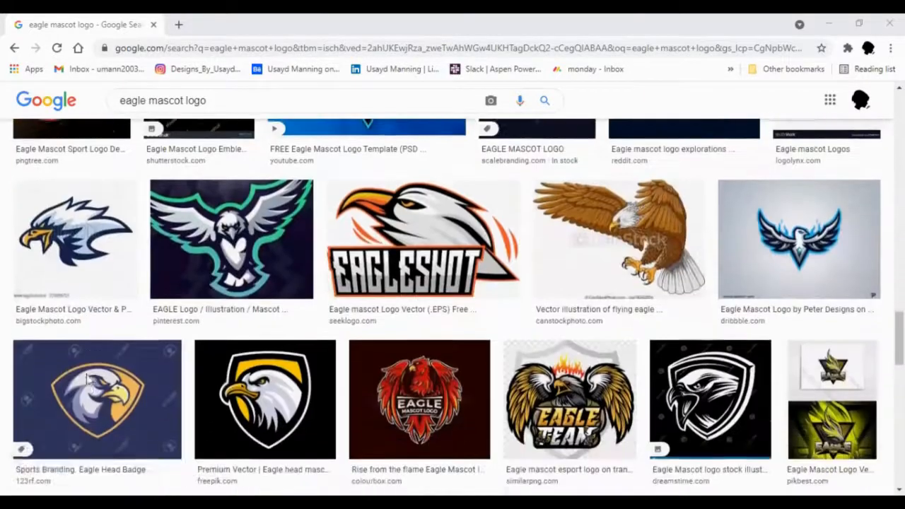
pyautogui.scroll(-10, 88, 380)
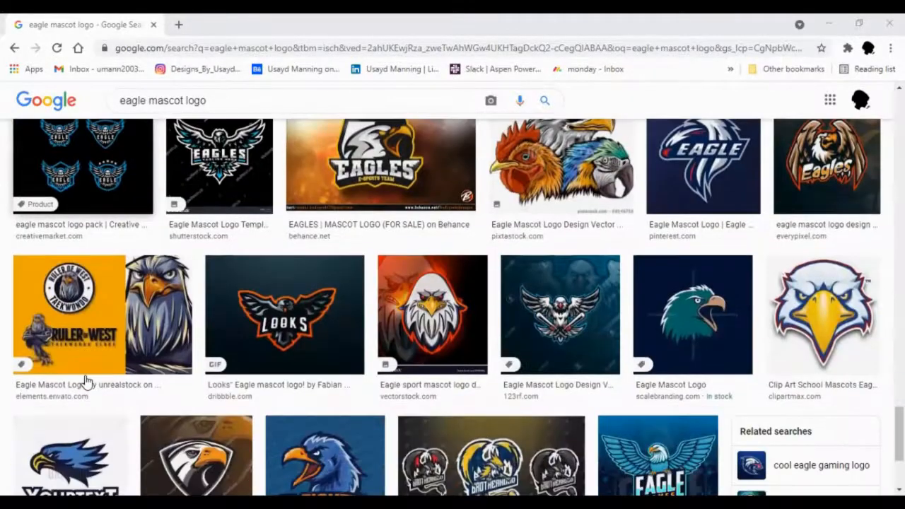
pyautogui.scroll(-8, 85, 382)
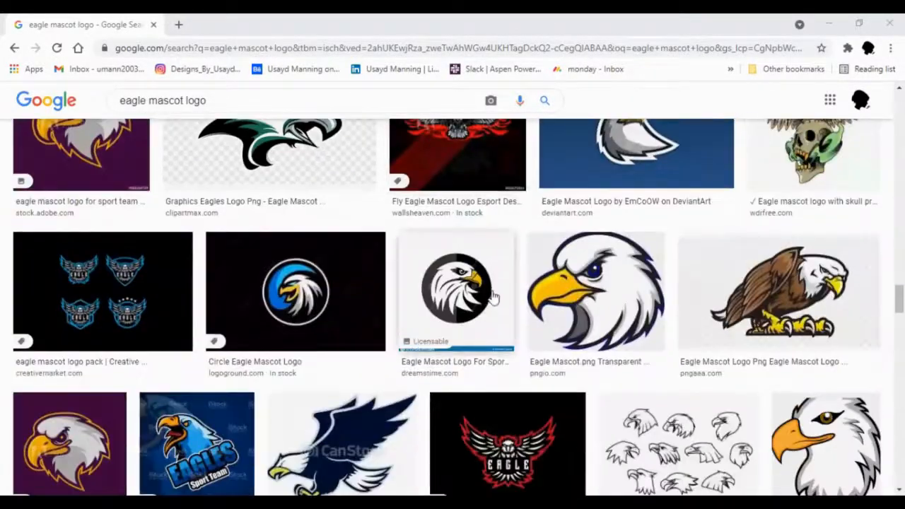
pyautogui.scroll(-4, 494, 297)
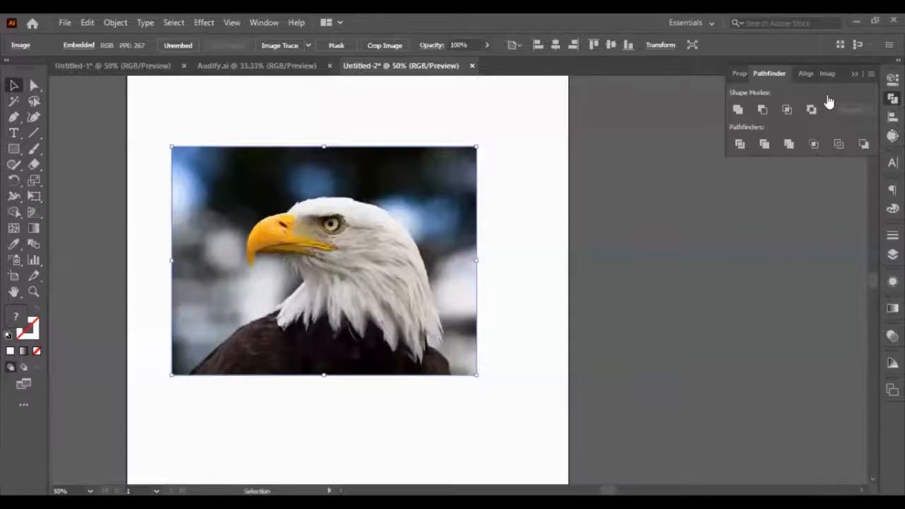
# Switch to Illustrator, reposition the bald eagle photo in the upper part of the artboard and deselect it.
pyautogui.moveTo(359, 261); pyautogui.dragTo(362, 291)
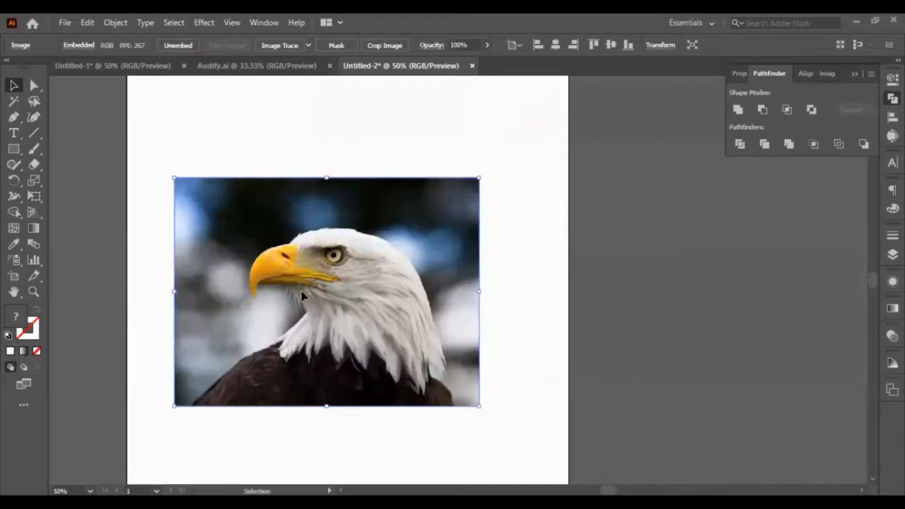
pyautogui.moveTo(300, 291); pyautogui.dragTo(307, 267)
pyautogui.click(216, 103)
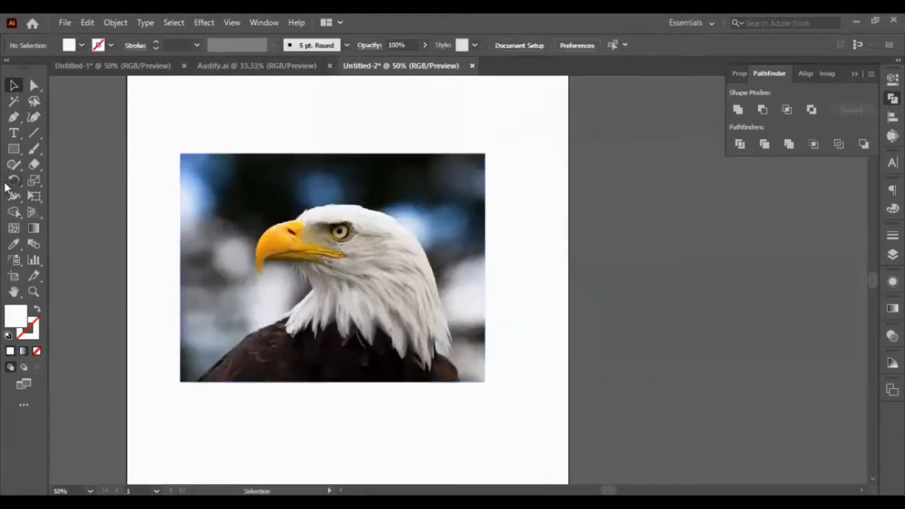
# Start a Pen tool path at the tip of the eagle's beak and curve it up along the beak's front edge.
pyautogui.click(14, 118)
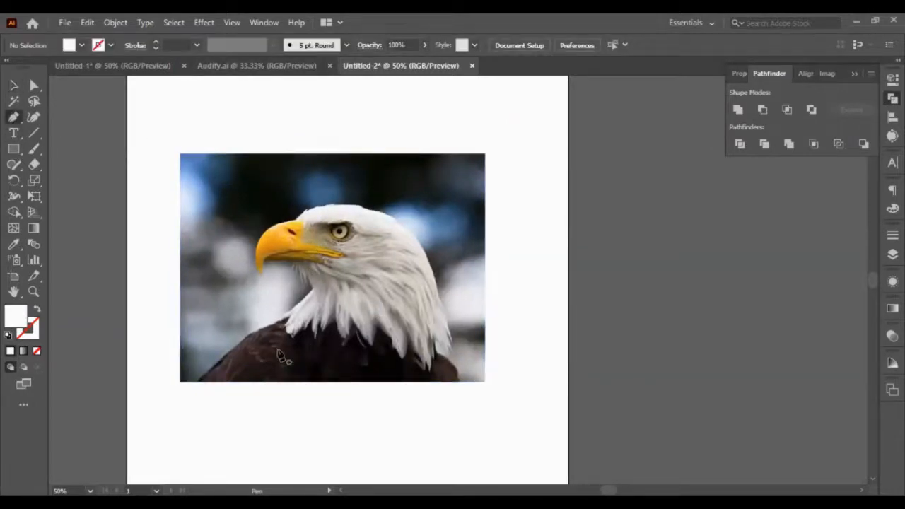
pyautogui.scroll(2, 295, 314)
pyautogui.scroll(2, 261, 254)
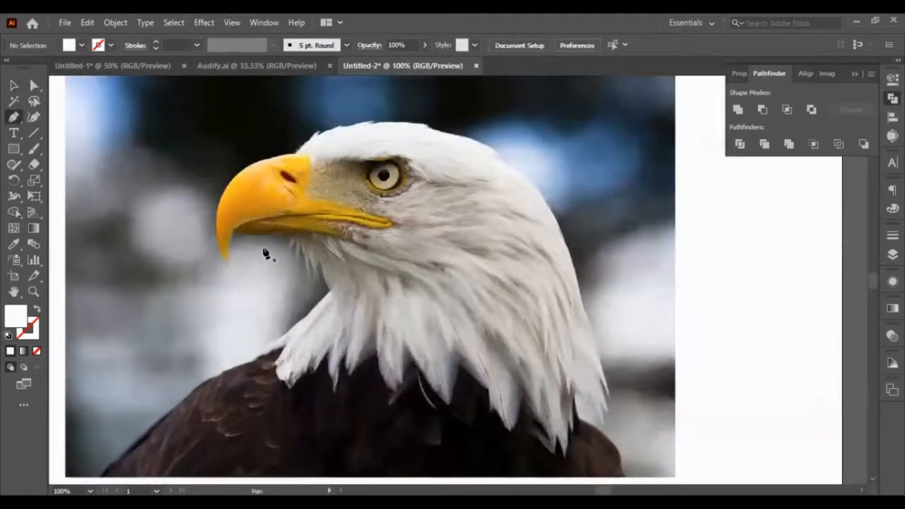
pyautogui.scroll(3, 228, 273)
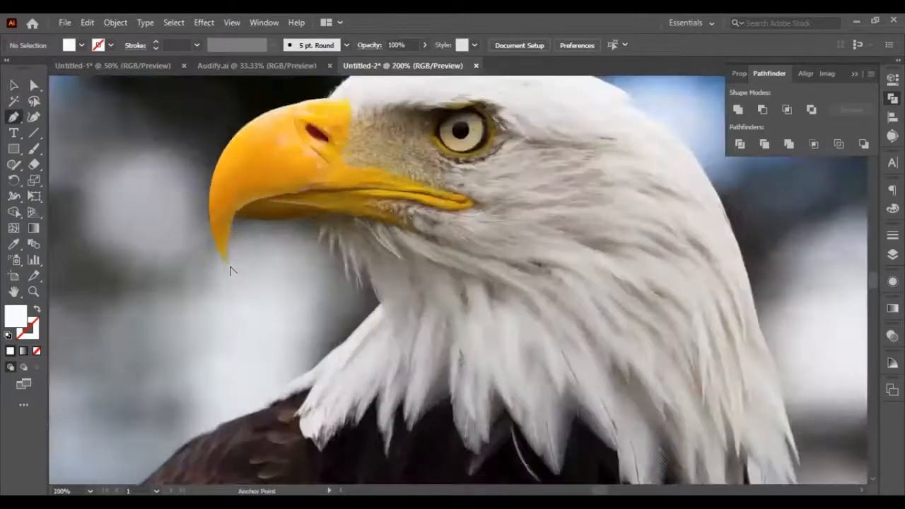
pyautogui.click(223, 264)
pyautogui.scroll(6, 222, 192)
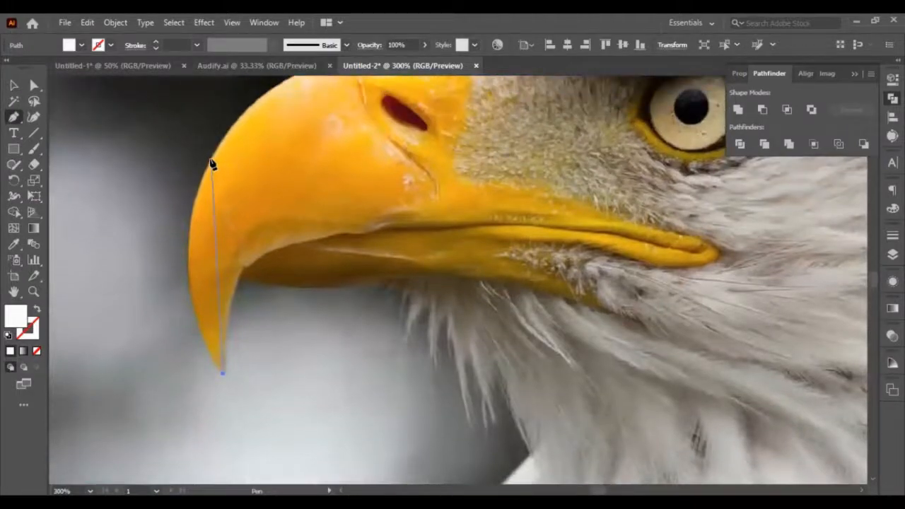
pyautogui.moveTo(274, 125); pyautogui.dragTo(266, 170)
pyautogui.scroll(-5, 319, 201)
pyautogui.scroll(-5, 344, 196)
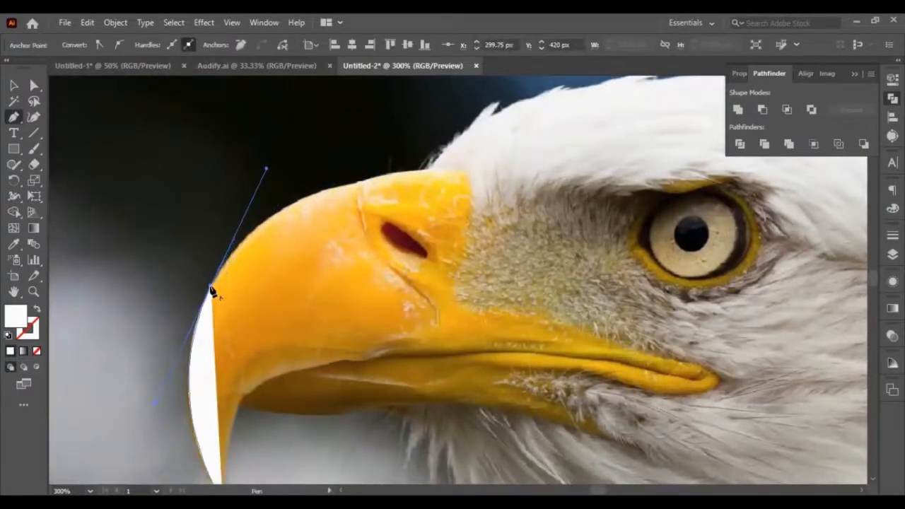
# Continue the path with curved segments along the top of the beak to where the forehead feathers begin.
pyautogui.click(211, 287)
pyautogui.moveTo(359, 183); pyautogui.dragTo(470, 166)
pyautogui.click(359, 185)
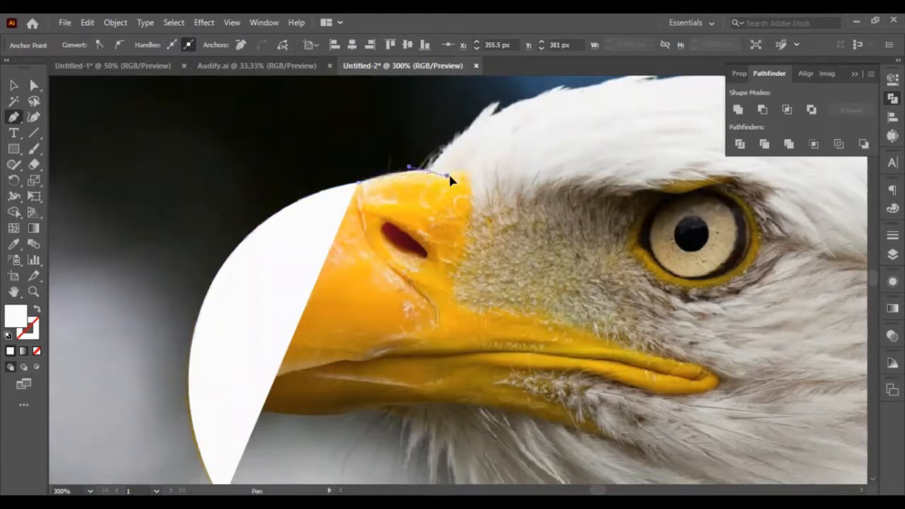
pyautogui.moveTo(427, 173); pyautogui.dragTo(430, 177)
pyautogui.scroll(2, 430, 177)
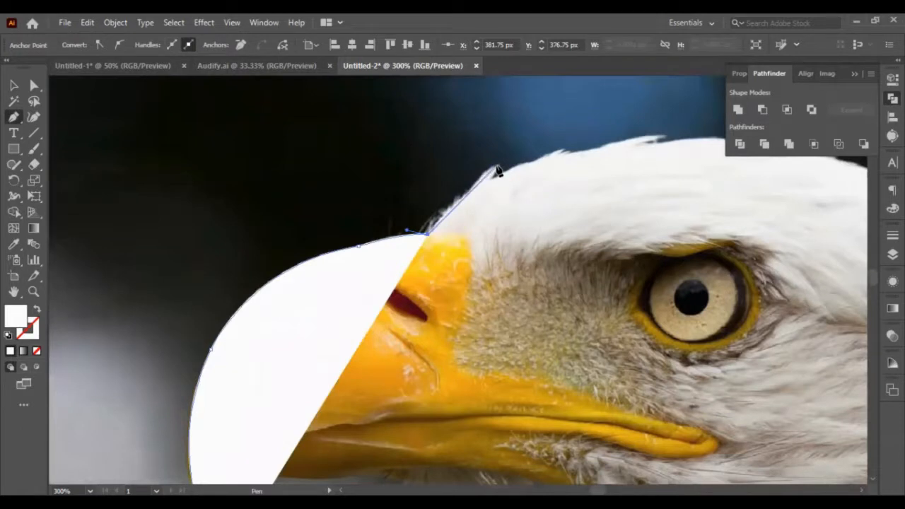
# Trace the forehead up to the first small feather tuft, notch it, and extend the path to the next tuft's tip.
pyautogui.moveTo(498, 172)
pyautogui.mouseDown()
pyautogui.moveTo(509, 165)
pyautogui.moveTo(489, 182)
pyautogui.mouseUp()
pyautogui.click(497, 168)
pyautogui.click(492, 177)
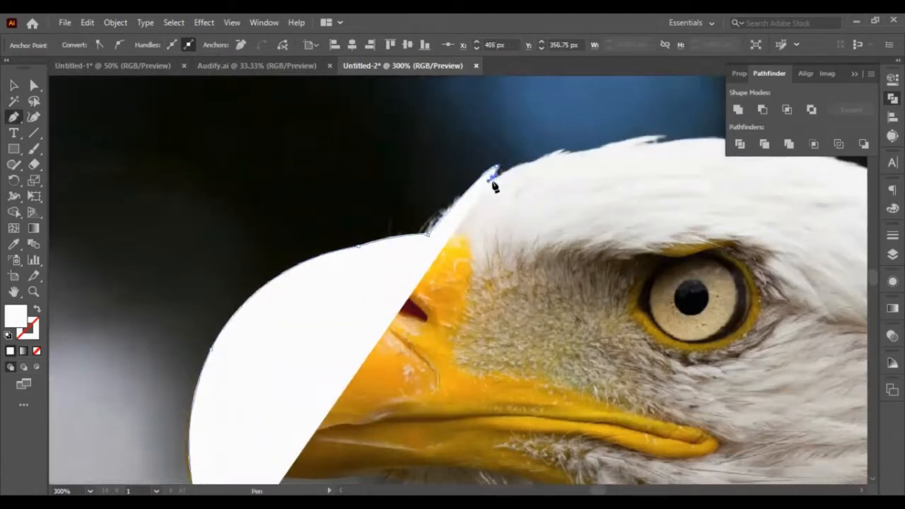
pyautogui.click(492, 178)
pyautogui.keyDown('ctrl'); pyautogui.click(568, 154); pyautogui.keyUp('ctrl')
# Trace the small double-pointed notch of the second feather tuft above the eye with short straight segments.
pyautogui.scroll(6, 572, 155)
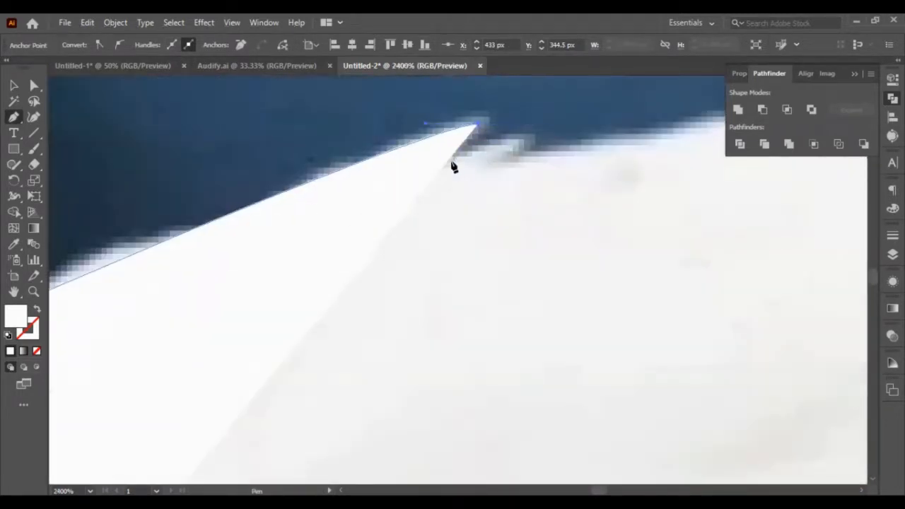
pyautogui.click(450, 162)
pyautogui.click(523, 133)
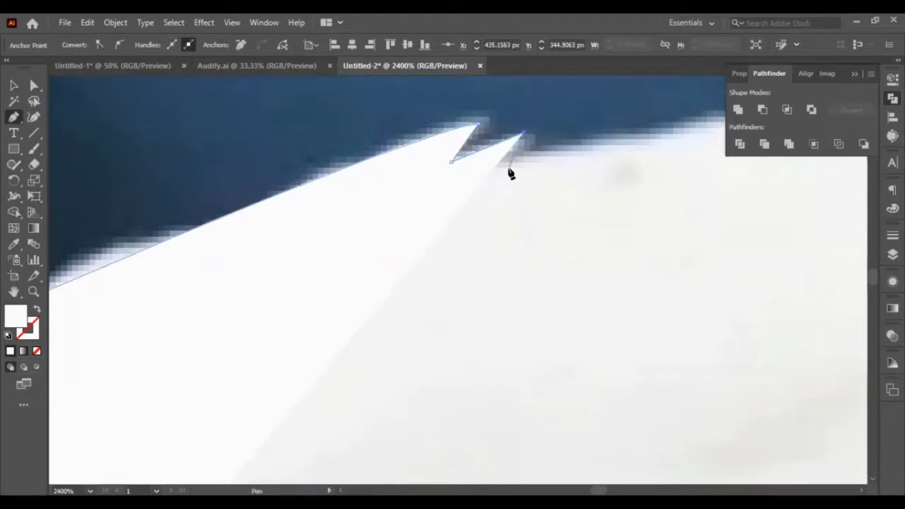
# Curve the path to the next feather tip on the crown and swap its fill and stroke to leave a white outline without fill.
pyautogui.scroll(-5, 509, 168)
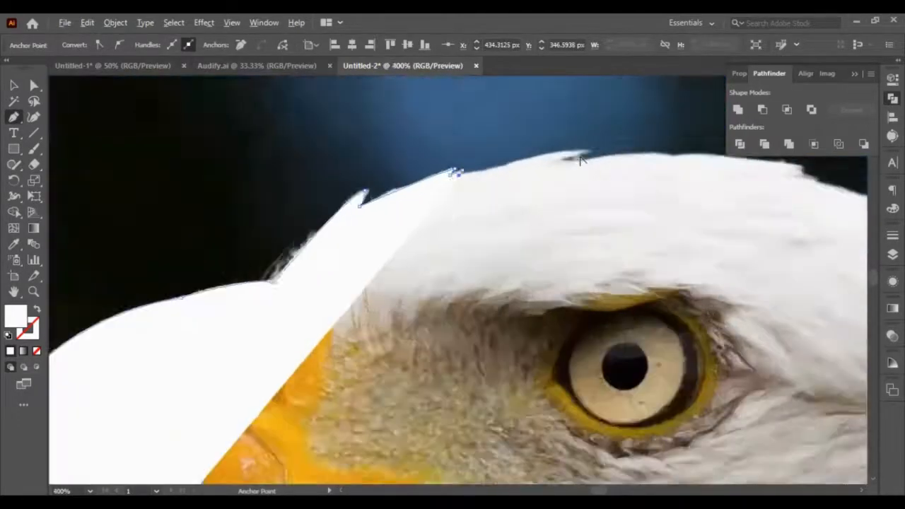
pyautogui.scroll(1, 580, 161)
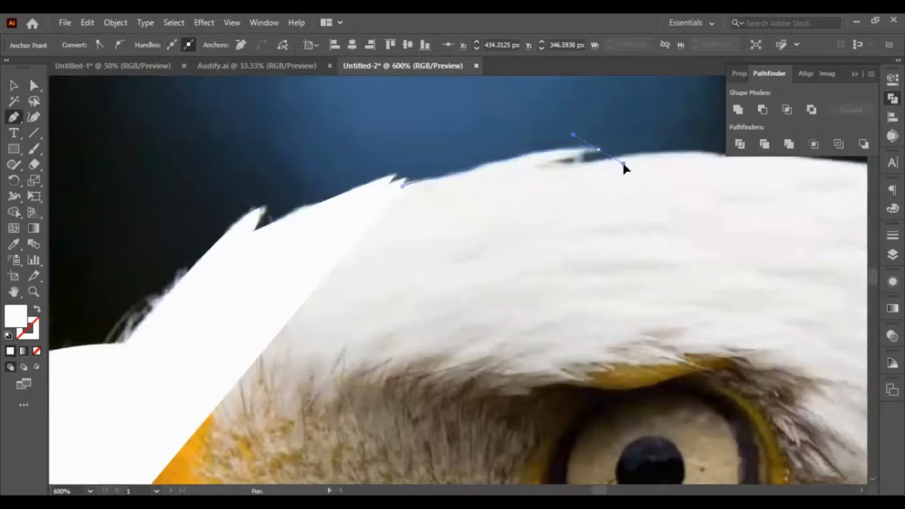
pyautogui.moveTo(600, 151); pyautogui.dragTo(622, 164)
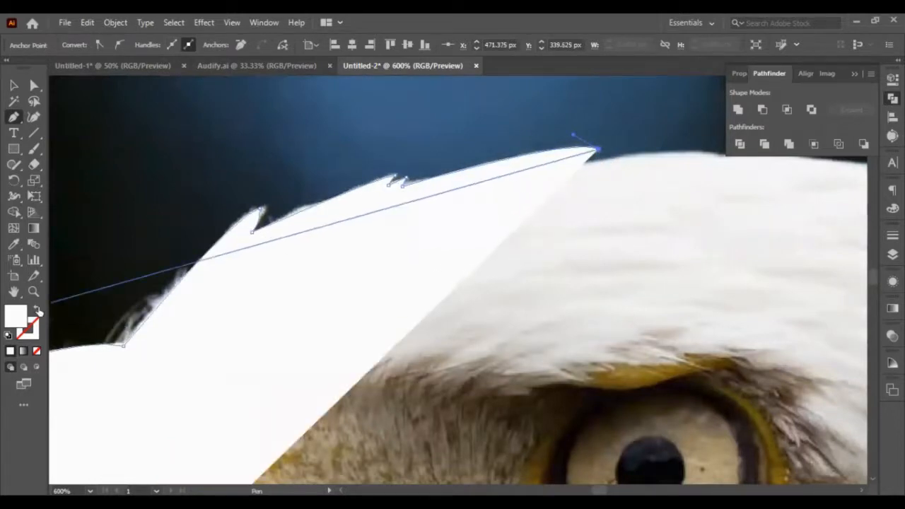
pyautogui.click(39, 310)
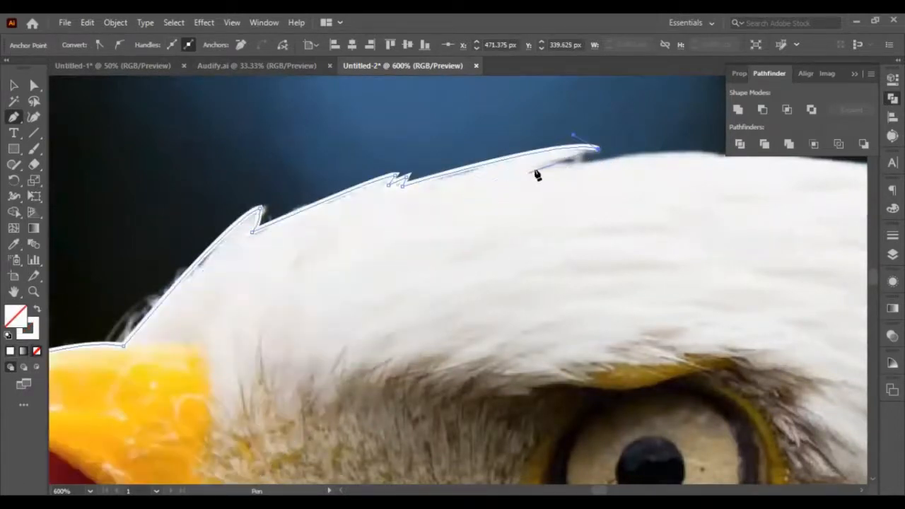
# Trace the notch under the crown's feather tip, then follow the top of the head to the small stepped feather edge.
pyautogui.keyDown('ctrl'); pyautogui.click(539, 170); pyautogui.keyUp('ctrl')
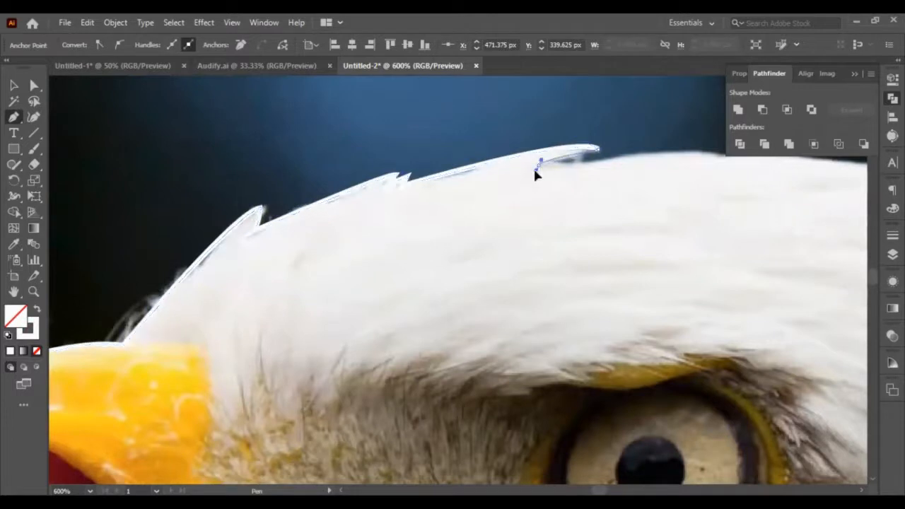
pyautogui.moveTo(536, 171); pyautogui.dragTo(535, 170)
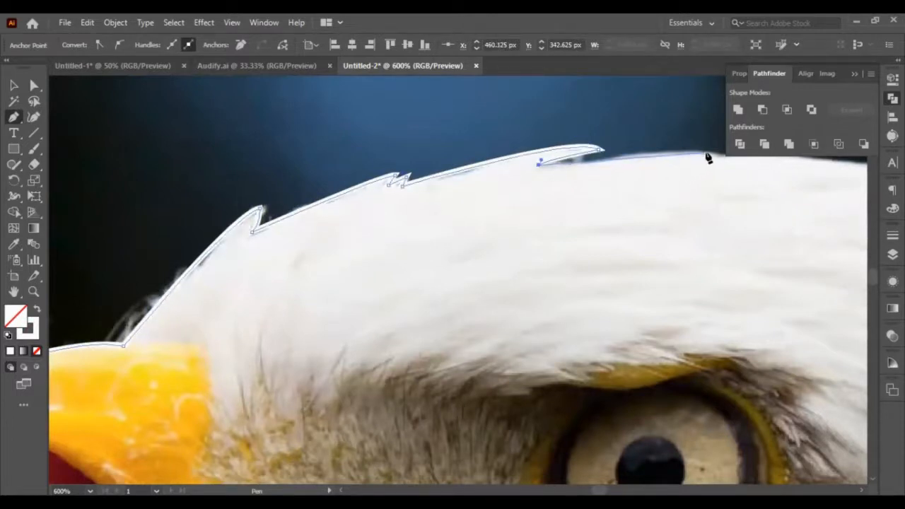
pyautogui.hscroll(5, 707, 157)
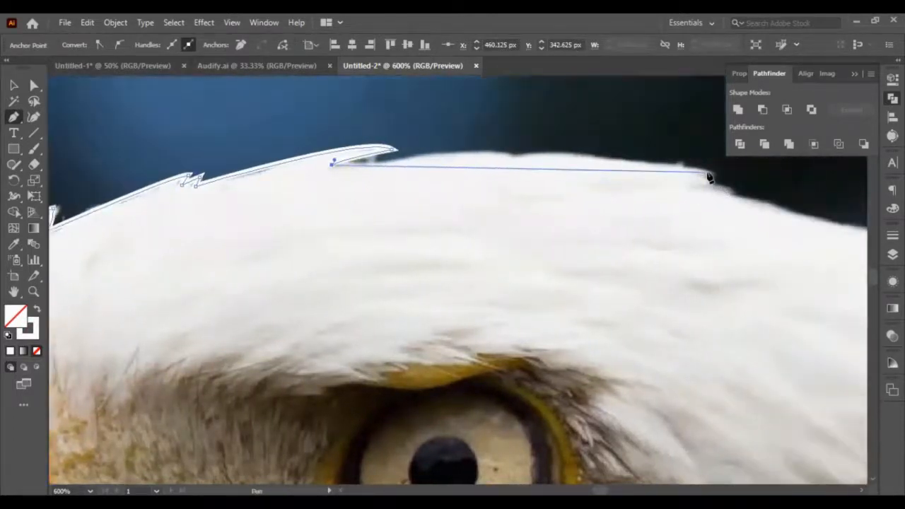
pyautogui.moveTo(512, 159); pyautogui.dragTo(542, 175)
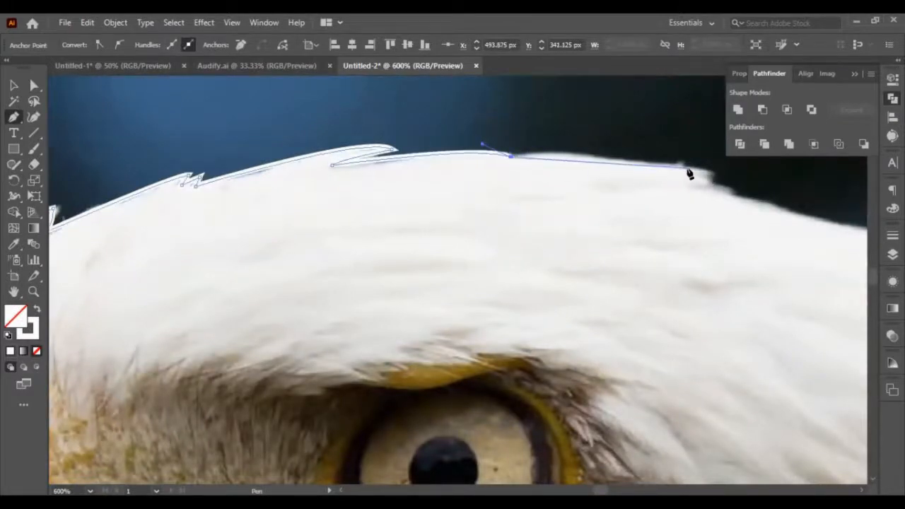
pyautogui.moveTo(708, 172); pyautogui.dragTo(747, 193)
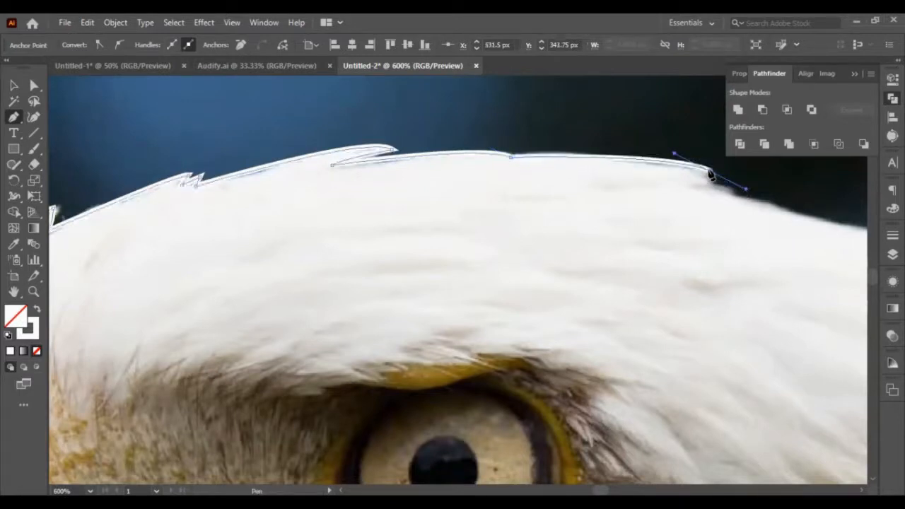
pyautogui.click(733, 188)
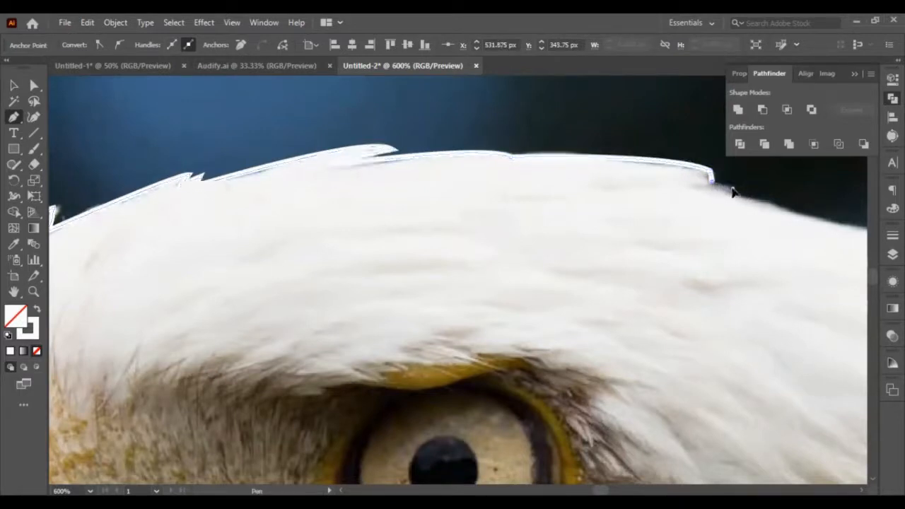
# Continue the outline from the stepped feather edge with curved segments down the back of the crown towards the protruding feather.
pyautogui.scroll(-10, 754, 208)
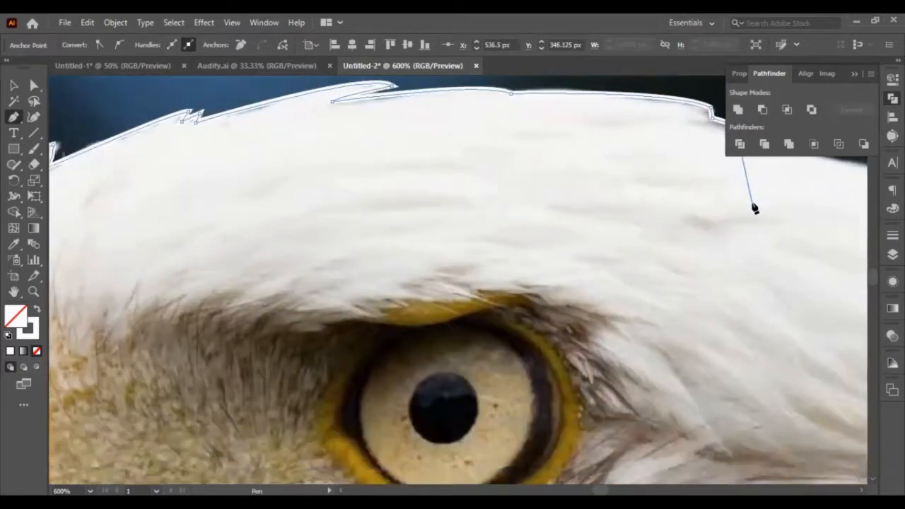
pyautogui.scroll(9, 753, 206)
pyautogui.hscroll(6, 743, 202)
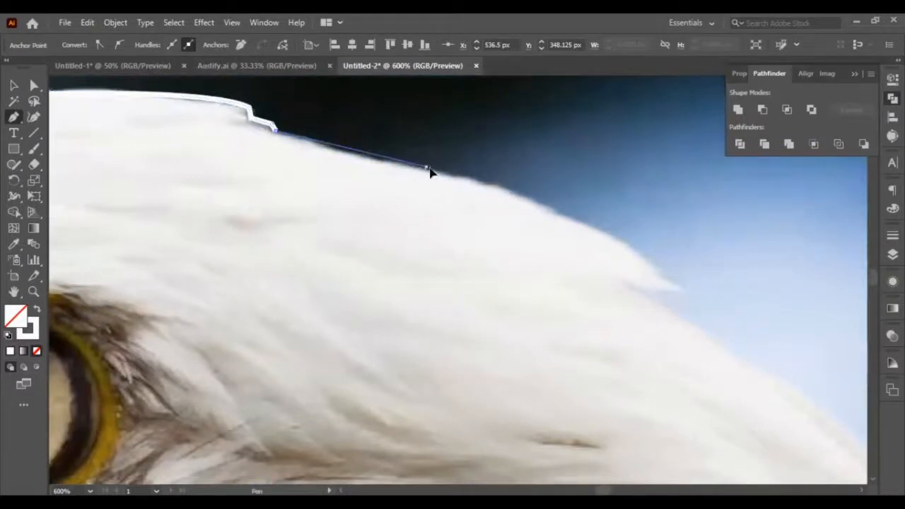
pyautogui.click(426, 168)
pyautogui.hotkey('ctrl', 'z')
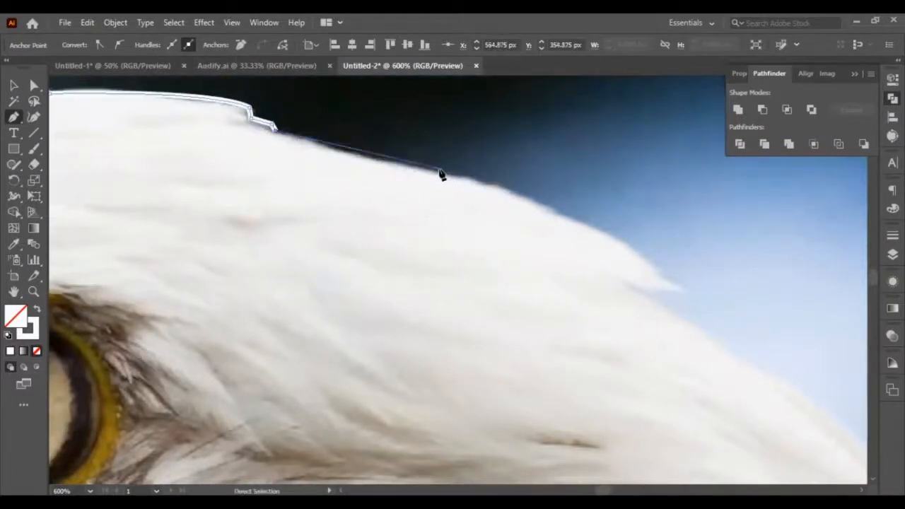
pyautogui.moveTo(440, 171)
pyautogui.mouseDown()
pyautogui.moveTo(466, 170)
pyautogui.moveTo(442, 180)
pyautogui.mouseUp()
pyautogui.moveTo(657, 271); pyautogui.dragTo(712, 318)
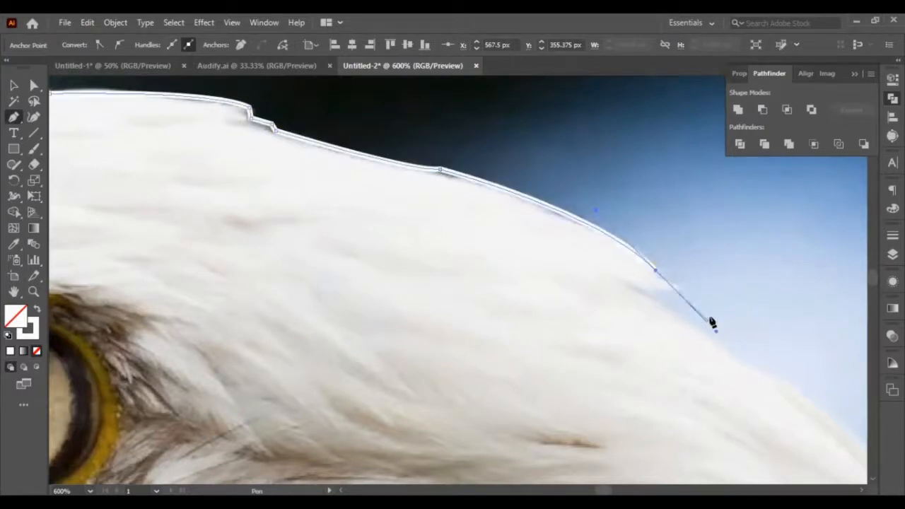
# Trace the pointed feather at the back of the head, bringing the outline out to its tip and back into its notch.
pyautogui.click(657, 273)
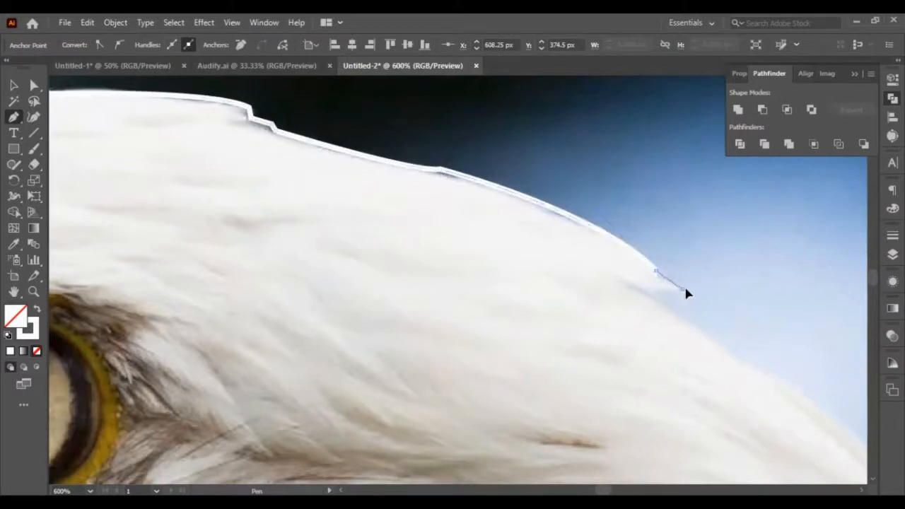
pyautogui.moveTo(680, 290); pyautogui.dragTo(600, 273)
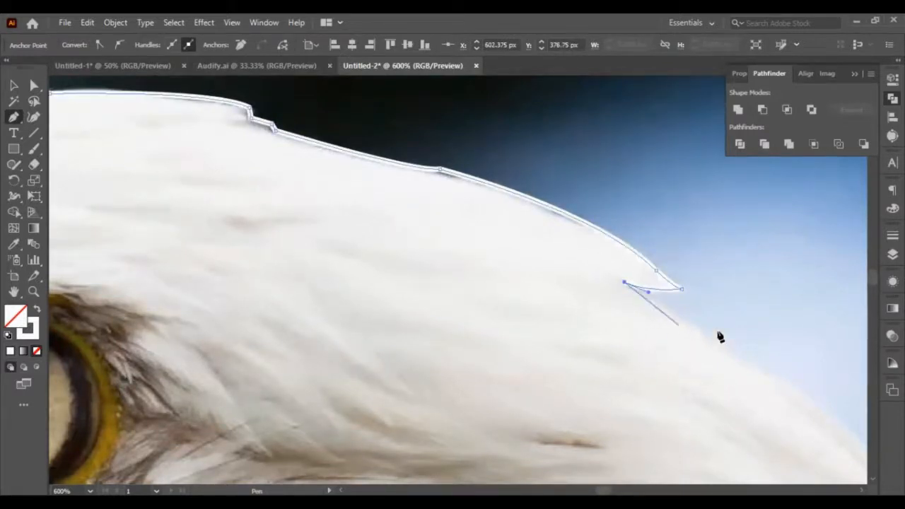
pyautogui.scroll(-3, 722, 336)
pyautogui.hscroll(3, 721, 336)
pyautogui.hscroll(1, 716, 330)
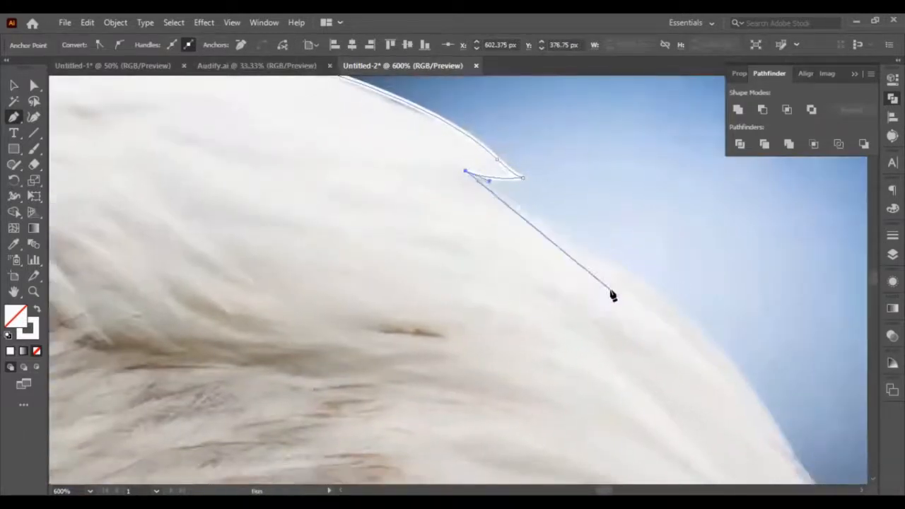
# Add a curved anchor on the back of the head below the feather notch and undo the misplaced anchor following it.
pyautogui.moveTo(596, 258); pyautogui.dragTo(605, 275)
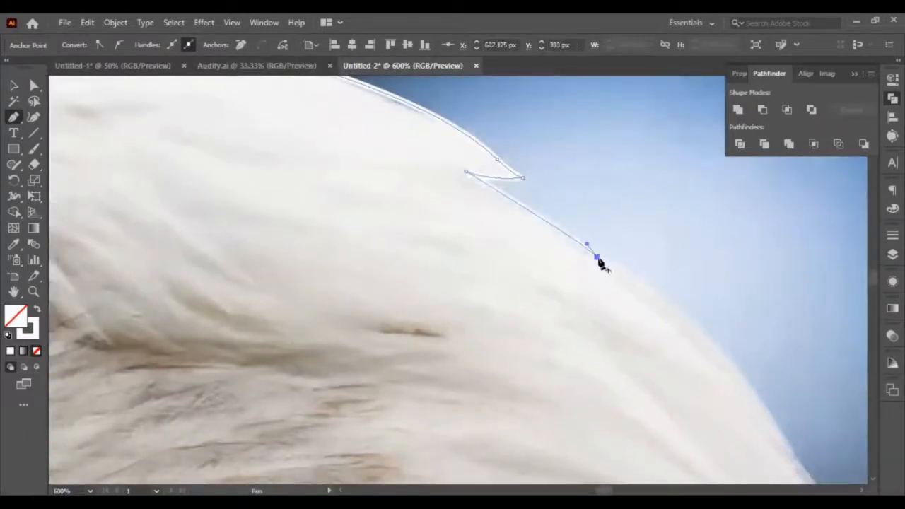
pyautogui.moveTo(790, 445); pyautogui.dragTo(814, 376)
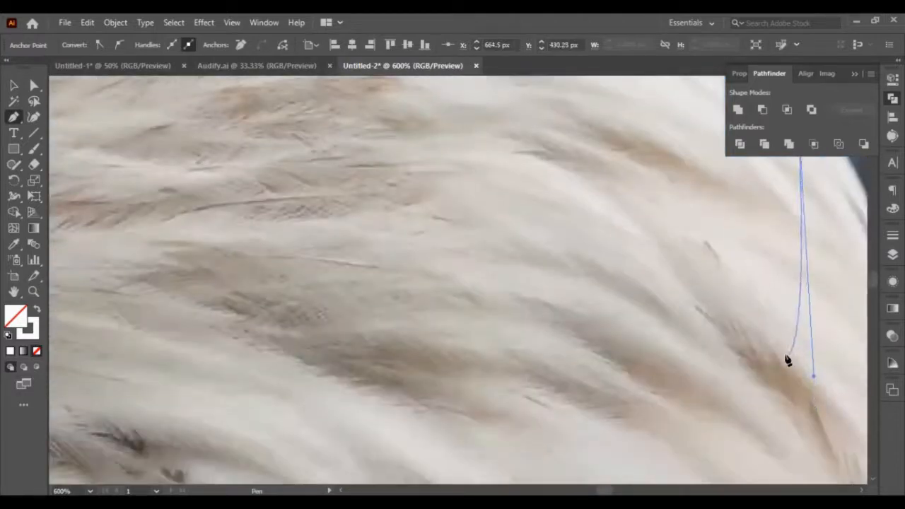
pyautogui.hotkey('ctrl', 'z')
# Curve the outline along the rounded back of the head to the nape and remove the new anchor's outgoing handle.
pyautogui.scroll(-10, 781, 332)
pyautogui.scroll(2, 763, 328)
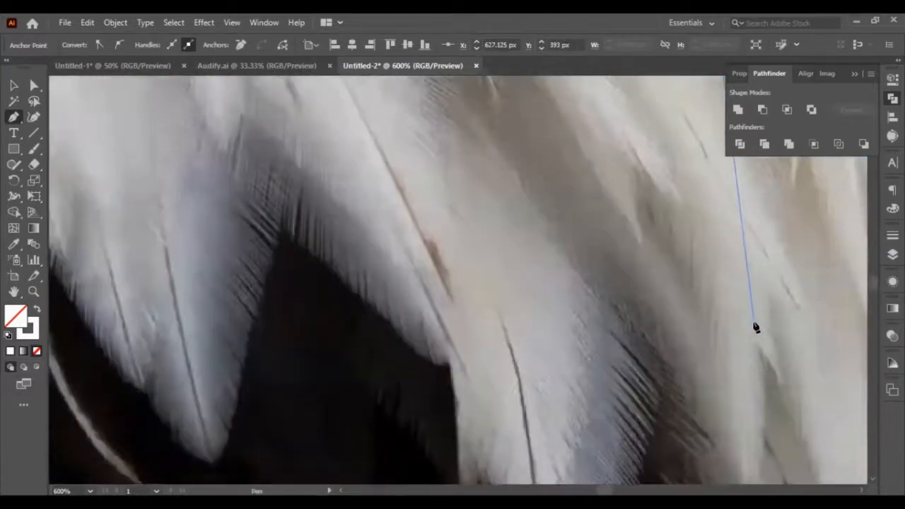
pyautogui.scroll(-5, 743, 299)
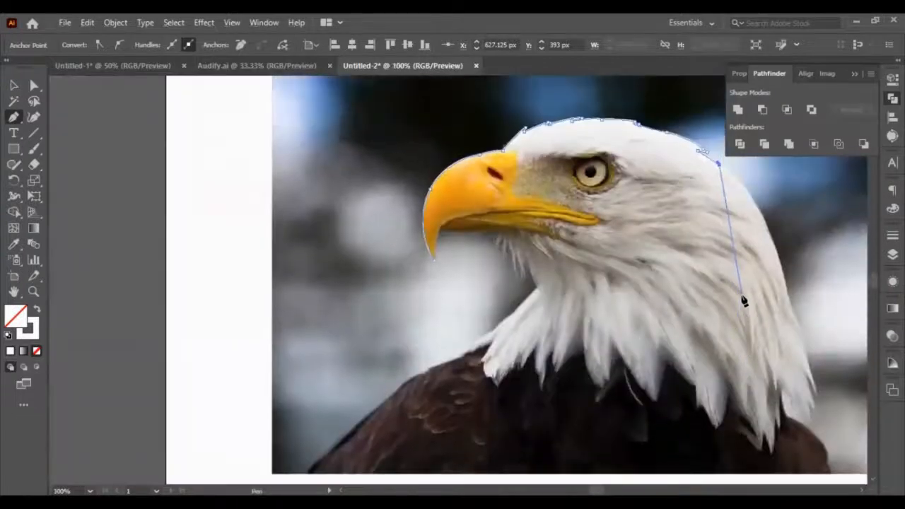
pyautogui.scroll(-7, 741, 296)
pyautogui.scroll(13, 732, 274)
pyautogui.scroll(-6, 730, 272)
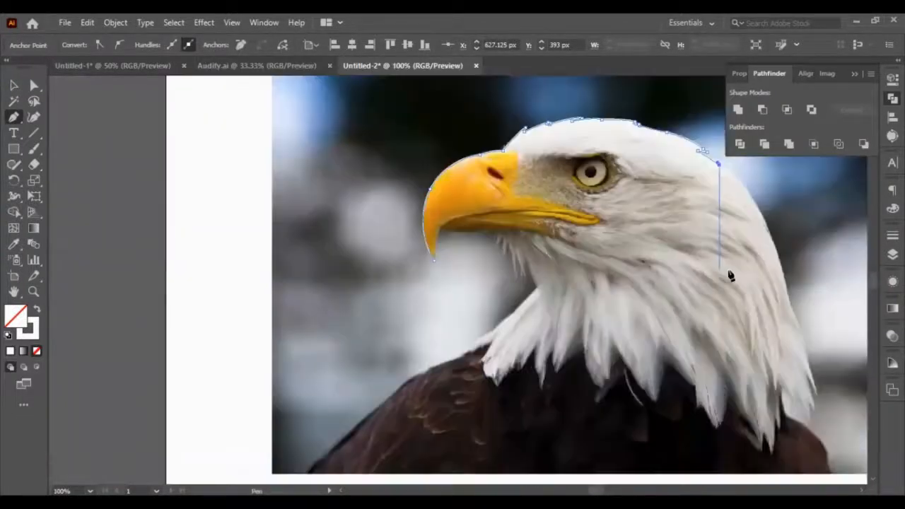
pyautogui.hscroll(1, 729, 272)
pyautogui.hscroll(3, 728, 272)
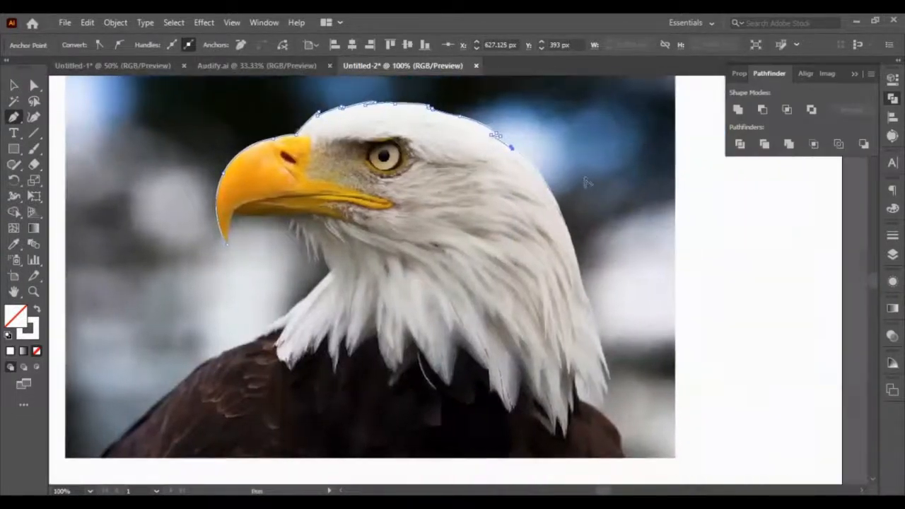
pyautogui.scroll(3, 577, 186)
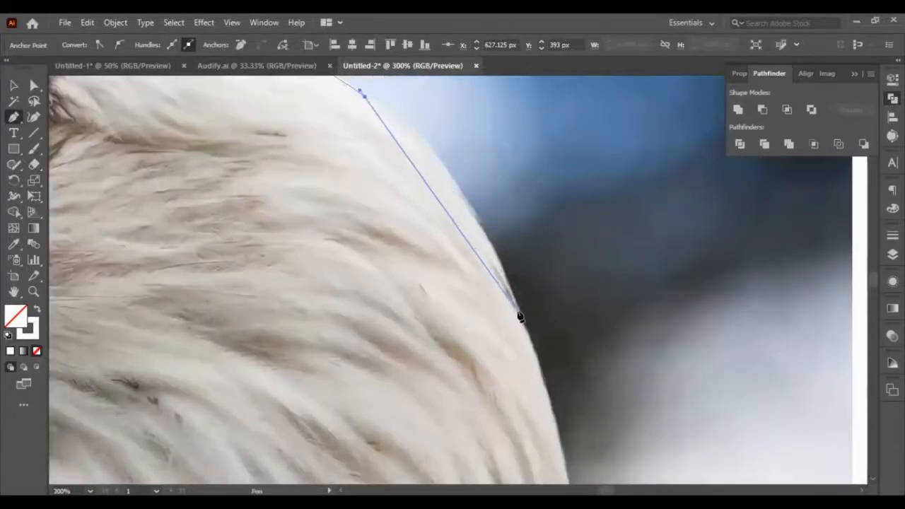
pyautogui.moveTo(517, 312); pyautogui.dragTo(565, 482)
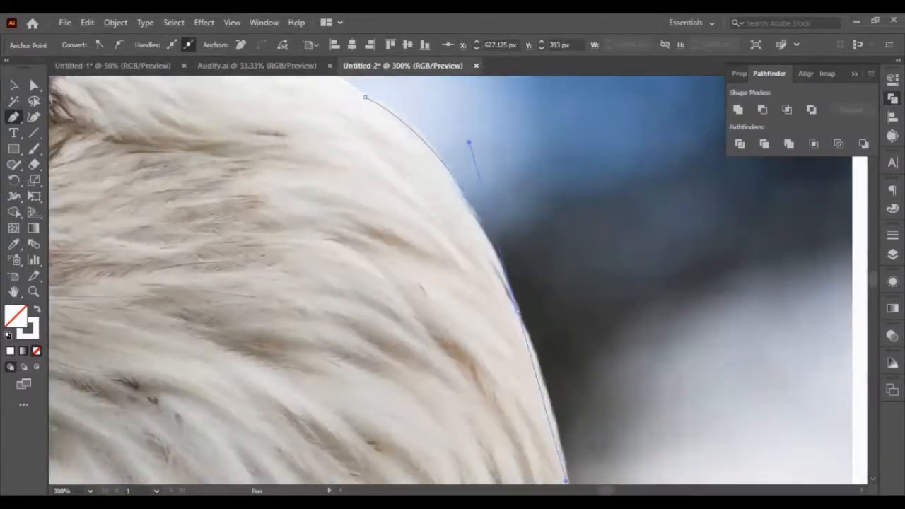
pyautogui.click(518, 313)
# Continue the outline down the back of the neck with two curved segments, ending each anchor without an outgoing handle.
pyautogui.scroll(-3, 559, 316)
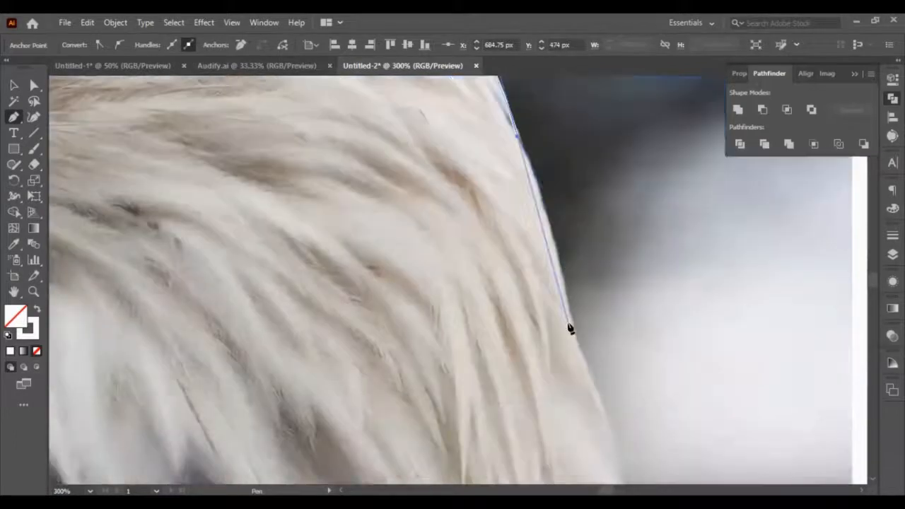
pyautogui.moveTo(574, 323); pyautogui.dragTo(576, 398)
pyautogui.click(573, 323)
pyautogui.scroll(-3, 580, 332)
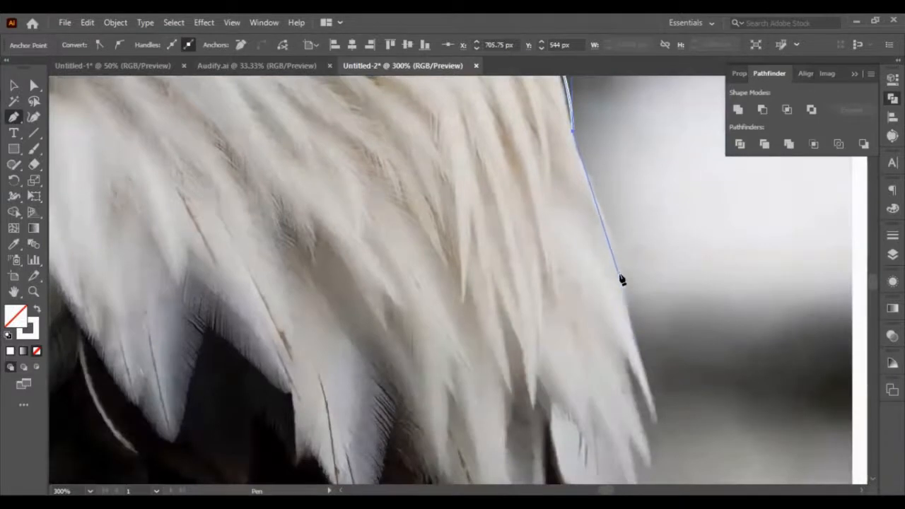
pyautogui.moveTo(619, 258); pyautogui.dragTo(620, 285)
pyautogui.click(620, 258)
# Trace the outermost pointed feather at the lower back of the neck, down to its tip and back into its notch.
pyautogui.scroll(-1, 636, 333)
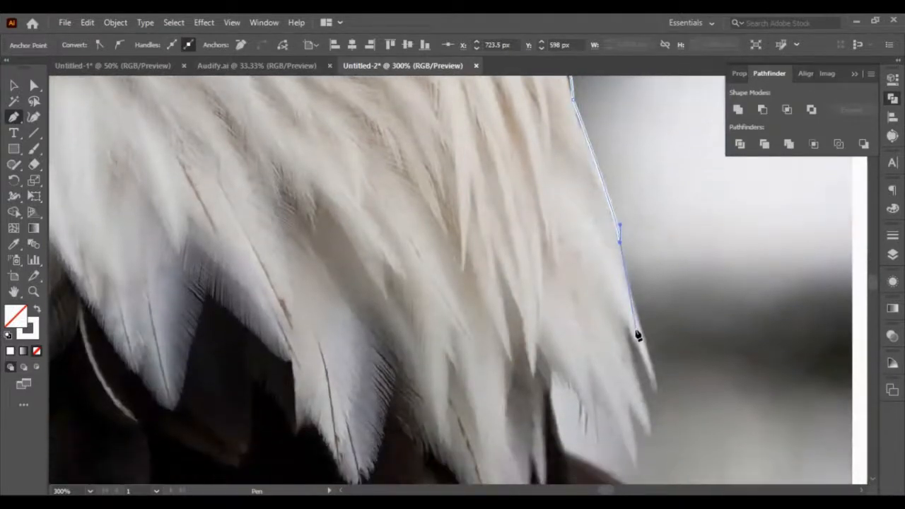
pyautogui.click(645, 337)
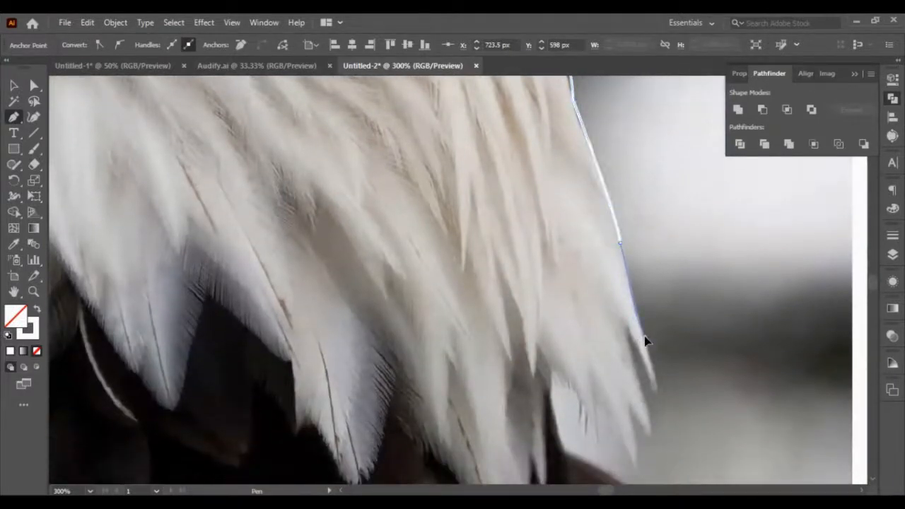
pyautogui.click(657, 392)
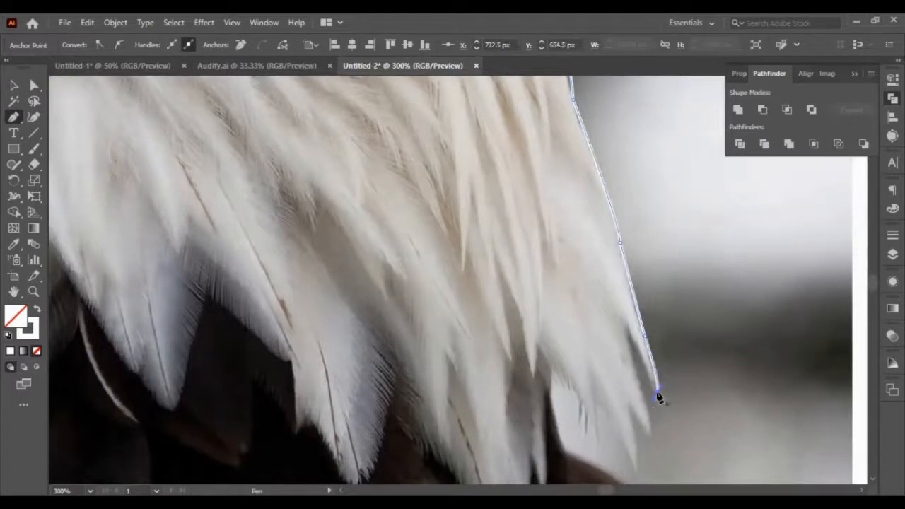
pyautogui.moveTo(629, 333); pyautogui.dragTo(615, 314)
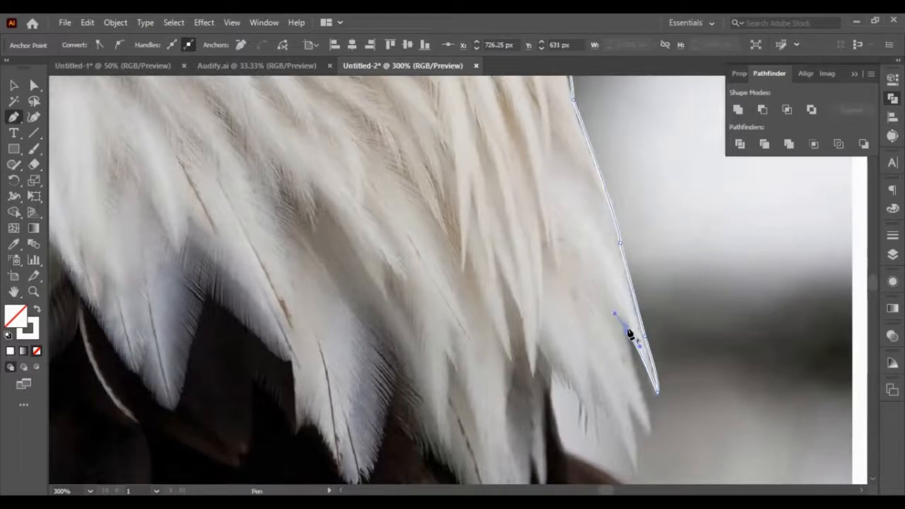
pyautogui.click(628, 331)
# Outline the next two feather tips below the outermost feather, including the notch between them and the one after.
pyautogui.moveTo(646, 404); pyautogui.dragTo(648, 410)
pyautogui.moveTo(650, 443); pyautogui.dragTo(650, 451)
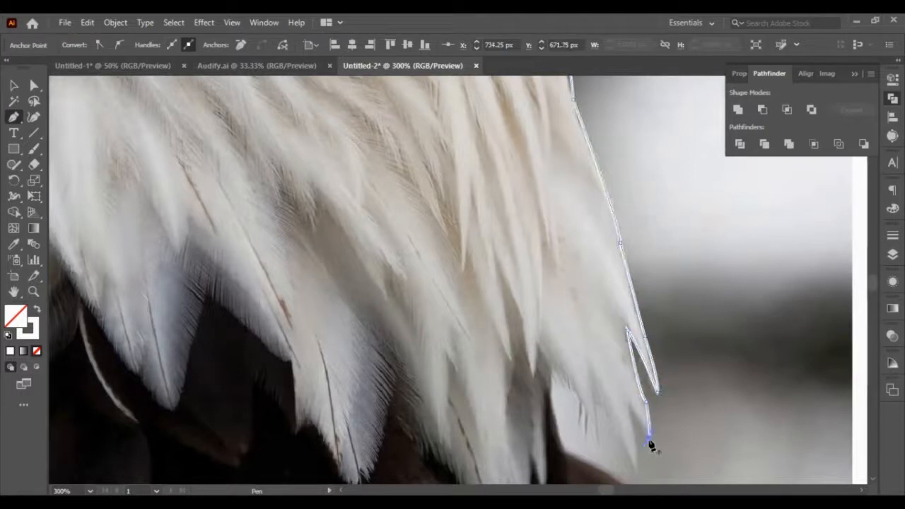
pyautogui.moveTo(632, 409); pyautogui.dragTo(625, 407)
pyautogui.moveTo(634, 467); pyautogui.dragTo(635, 469)
pyautogui.keyDown('ctrl'); pyautogui.click(600, 412); pyautogui.keyUp('ctrl')
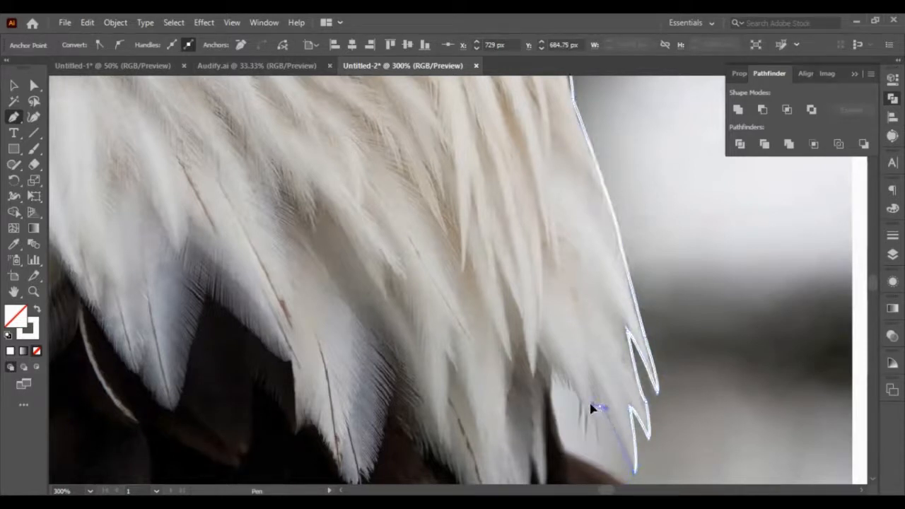
pyautogui.click(599, 406)
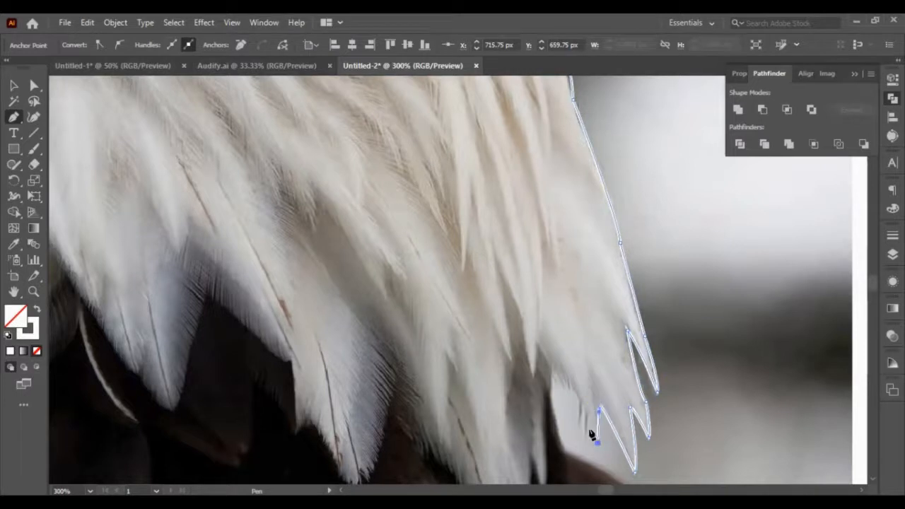
# Trace the cluster of small thin feather tips and bring the outline up to the deep gap beside the dark shoulder.
pyautogui.click(586, 412)
pyautogui.click(582, 412)
pyautogui.click(577, 427)
pyautogui.click(578, 398)
pyautogui.click(568, 393)
pyautogui.click(552, 380)
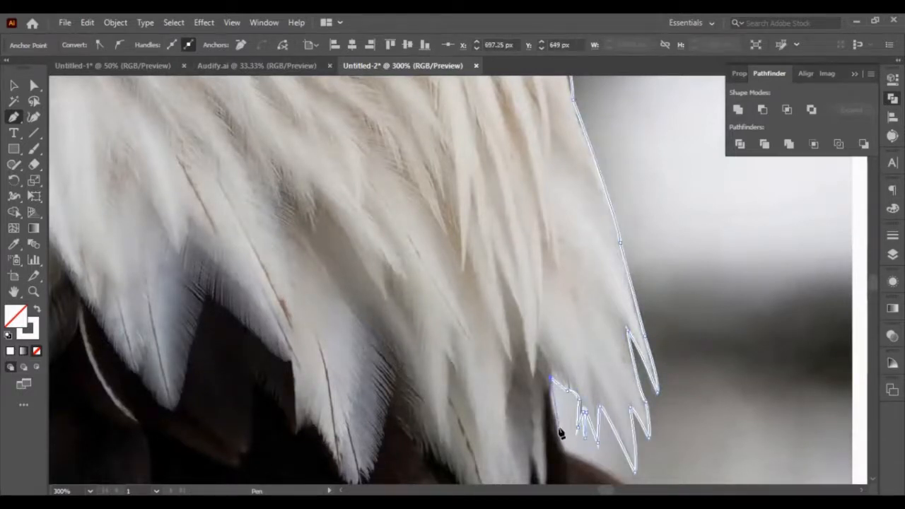
# Trace from the deep gap down the dark shoulder edge to the narrow feather's tip and back up into its notch.
pyautogui.click(548, 417)
pyautogui.scroll(-3, 546, 417)
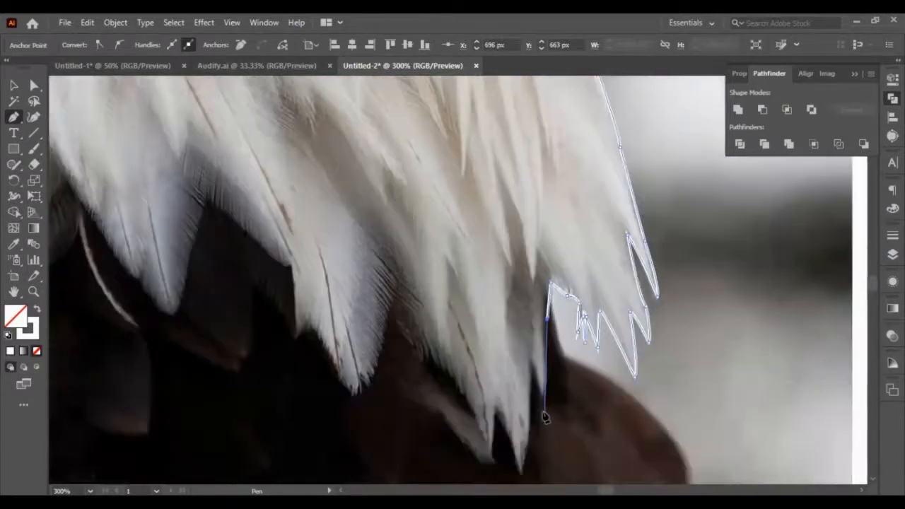
pyautogui.hotkey('ctrl', 'z')
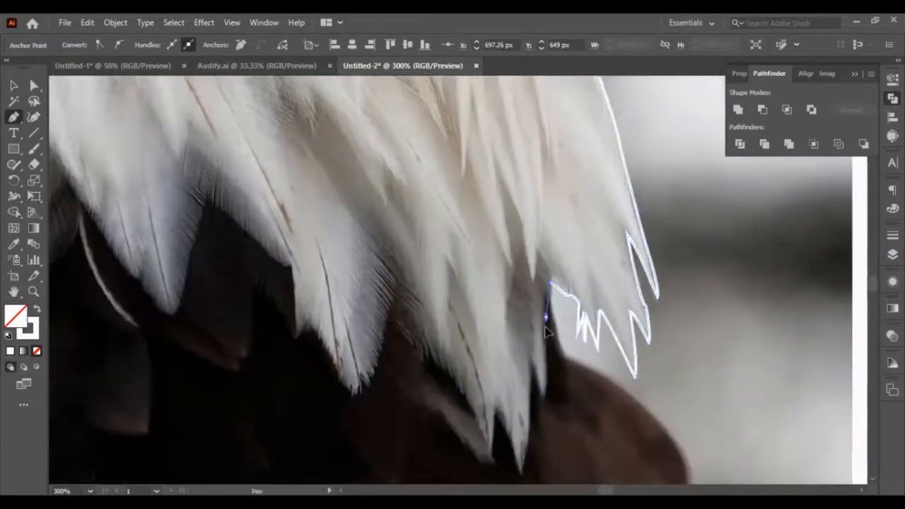
pyautogui.hotkey('ctrl', '0')
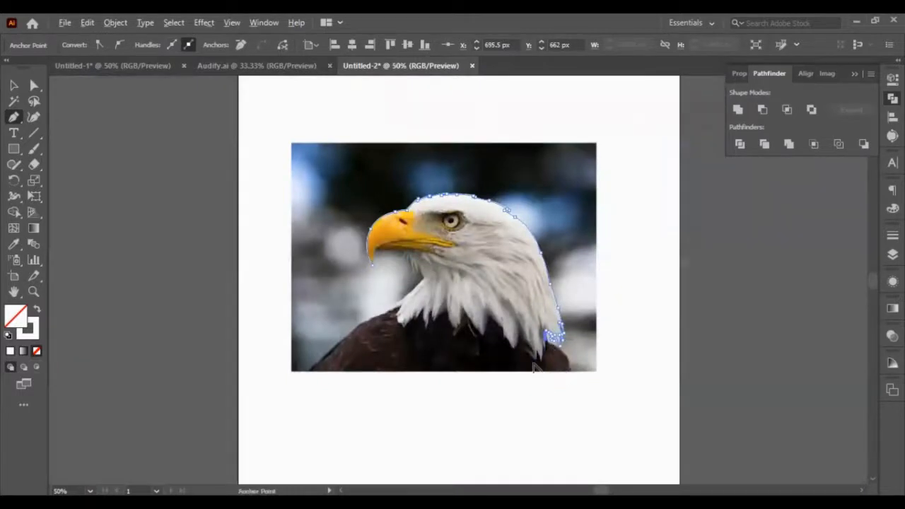
pyautogui.scroll(4, 535, 367)
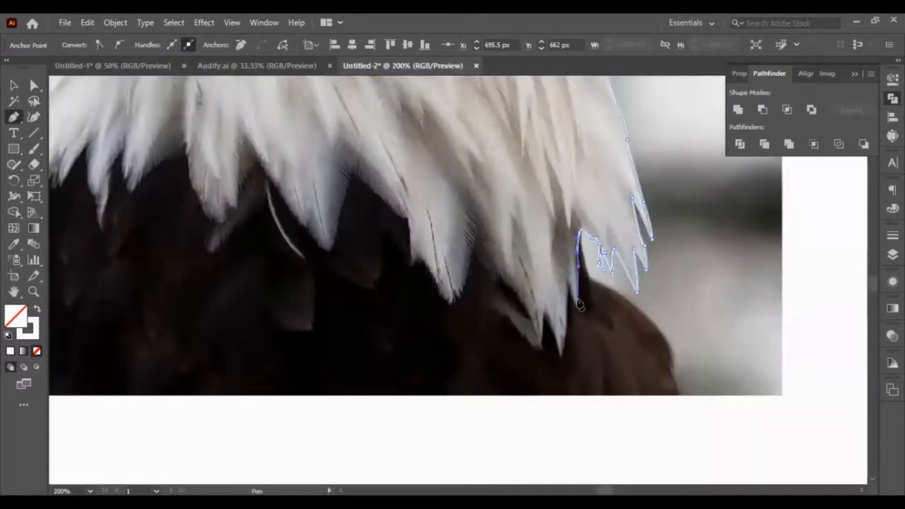
pyautogui.moveTo(577, 305); pyautogui.dragTo(575, 309)
pyautogui.click(577, 306)
pyautogui.click(567, 282)
# Outline the two lowest feather tips of the neck, continuing up to the gap beside the next broad feather.
pyautogui.moveTo(560, 352); pyautogui.dragTo(551, 366)
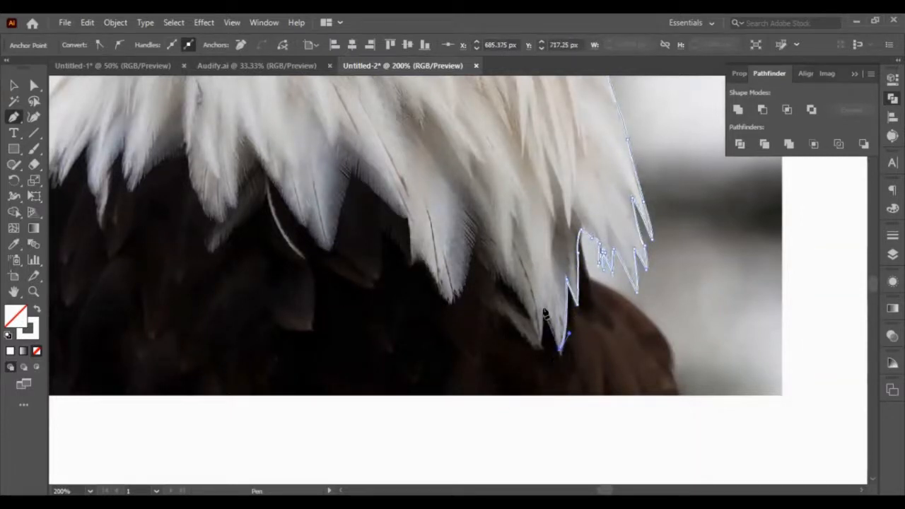
pyautogui.click(542, 310)
pyautogui.click(542, 345)
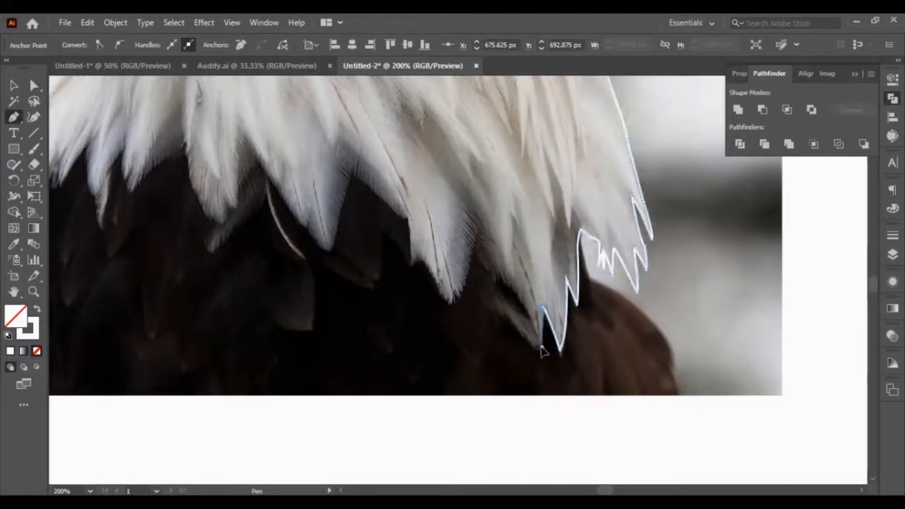
pyautogui.moveTo(500, 278); pyautogui.dragTo(486, 281)
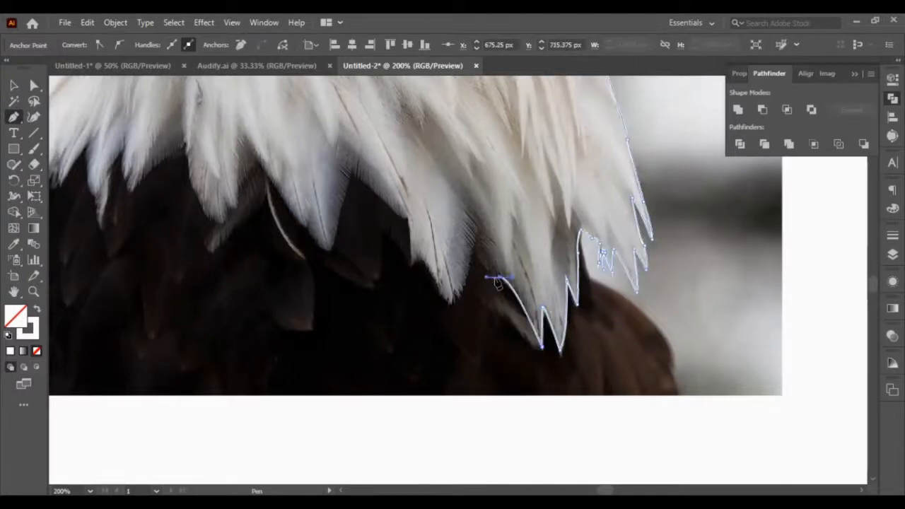
pyautogui.click(473, 254)
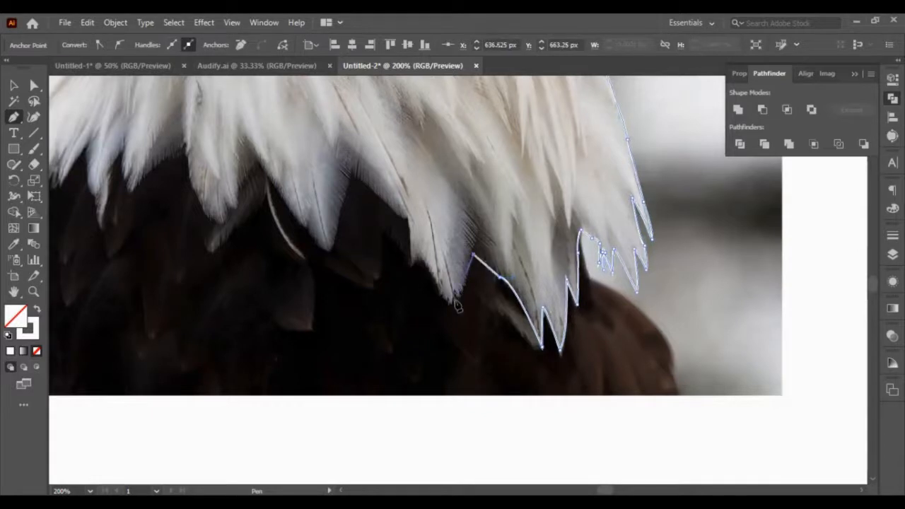
# Trace the broad feather from its tip along its stepped far edge up to the peak of the dark gap.
pyautogui.moveTo(451, 305); pyautogui.dragTo(436, 309)
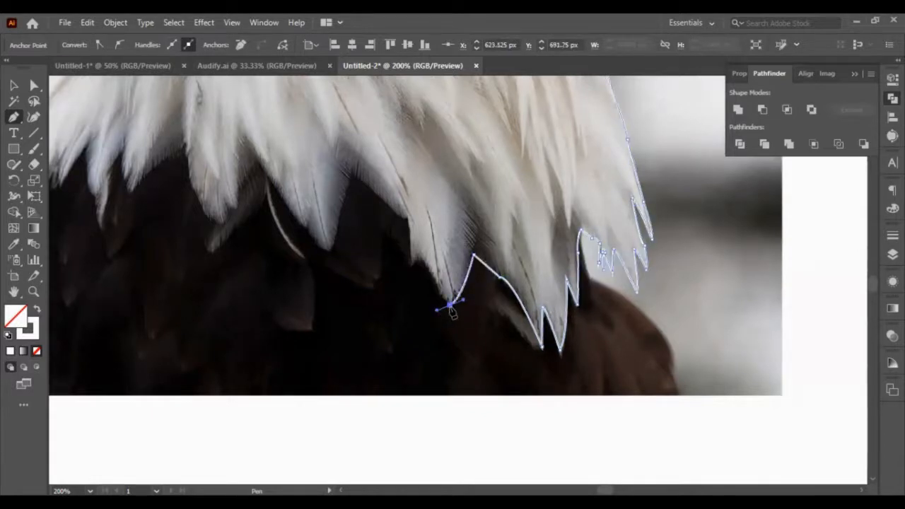
pyautogui.keyDown('ctrl'); pyautogui.click(413, 259); pyautogui.keyUp('ctrl')
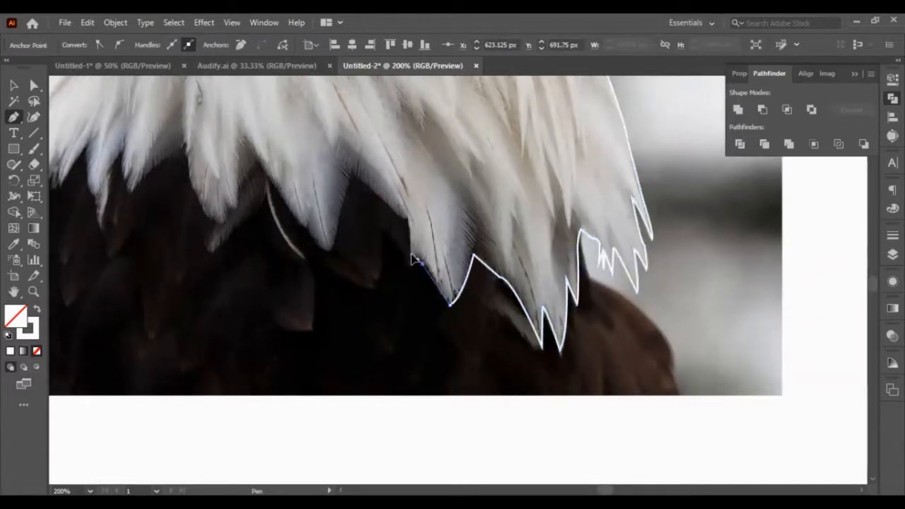
pyautogui.click(422, 262)
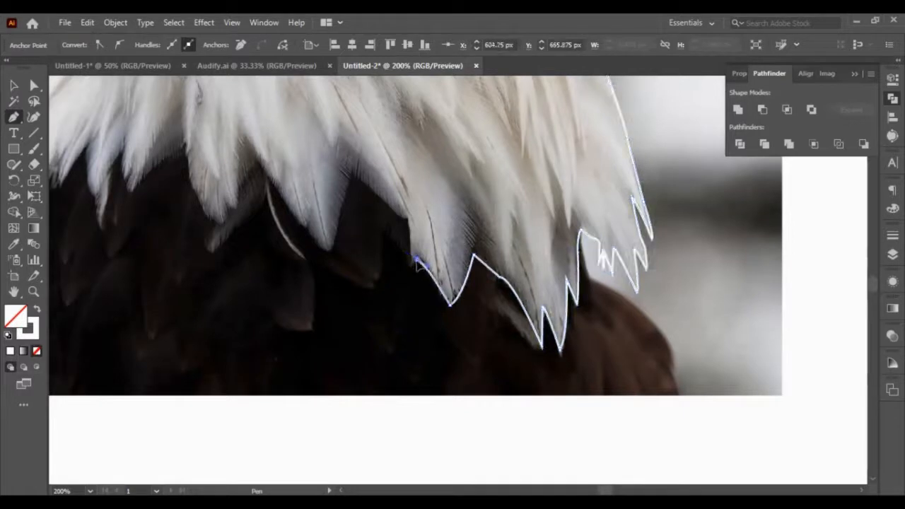
pyautogui.click(410, 263)
pyautogui.click(408, 221)
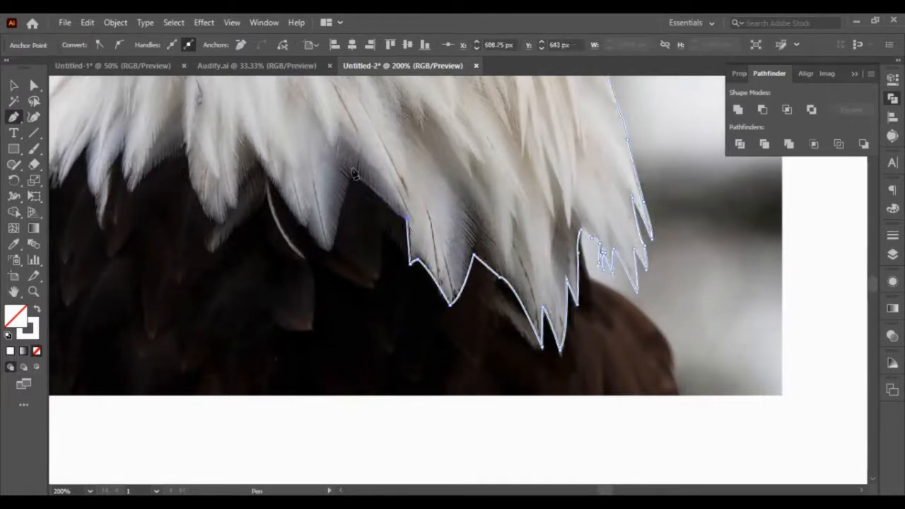
pyautogui.click(351, 170)
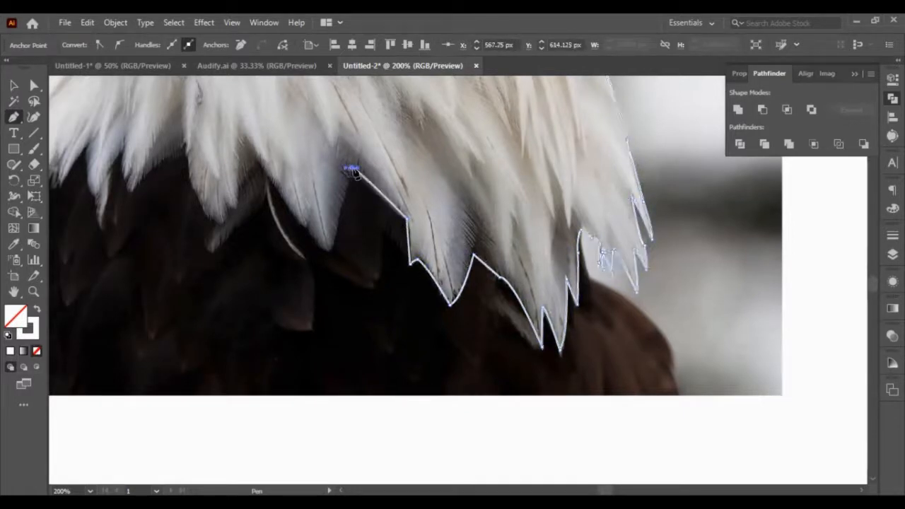
# Outline the next broad feather down to its tip and curve back up to the peak above the thin curled feather.
pyautogui.click(333, 248)
pyautogui.moveTo(268, 151); pyautogui.dragTo(269, 150)
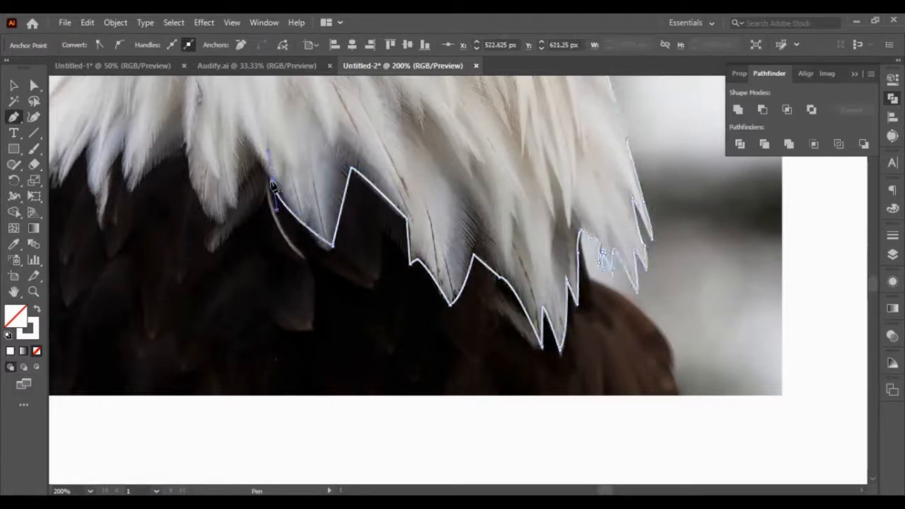
pyautogui.click(272, 181)
pyautogui.click(260, 161)
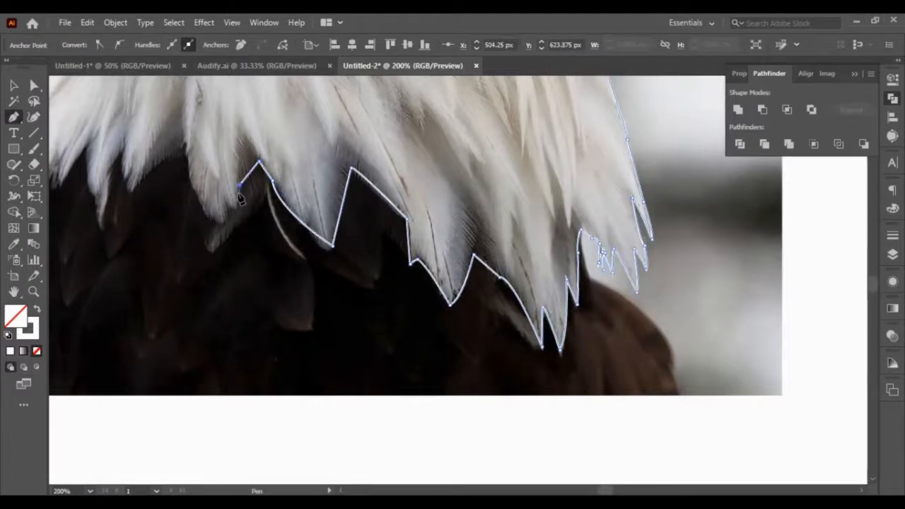
# Trace the following feather's stepped edge to its tip, curve up its far side and adjust the end anchor's handle.
pyautogui.click(240, 186)
pyautogui.moveTo(229, 206); pyautogui.dragTo(220, 192)
pyautogui.click(224, 222)
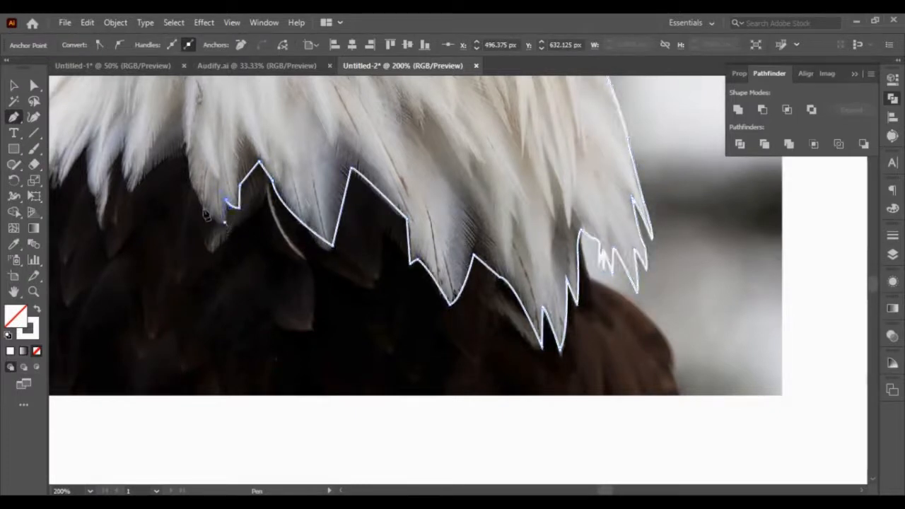
pyautogui.moveTo(186, 151); pyautogui.dragTo(196, 114)
pyautogui.click(186, 156)
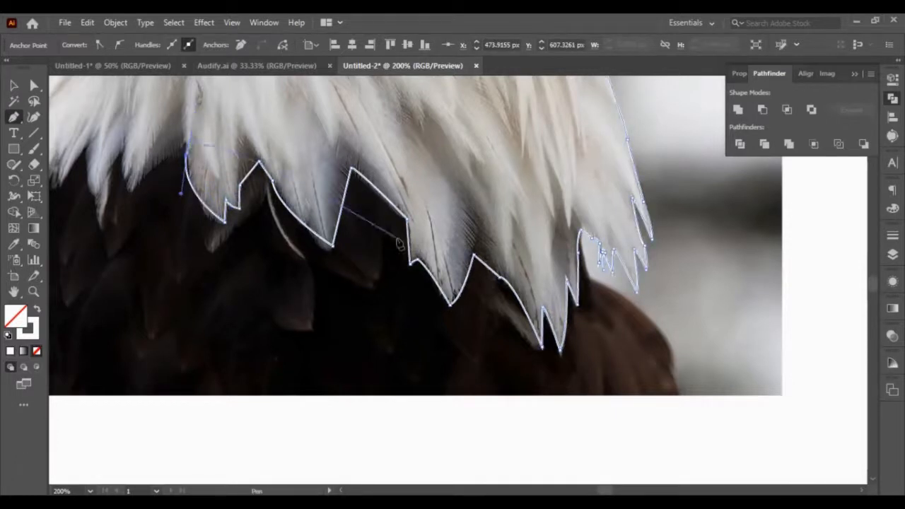
# Continue the Pen outline around the next feather tip, up to the gap beside it and down to the narrow feather's tip.
pyautogui.click(187, 159)
pyautogui.click(187, 155)
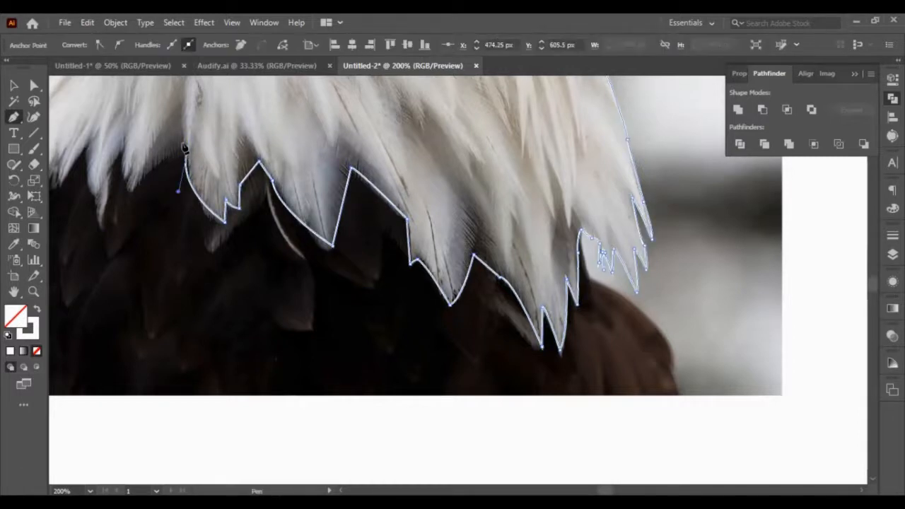
pyautogui.click(128, 192)
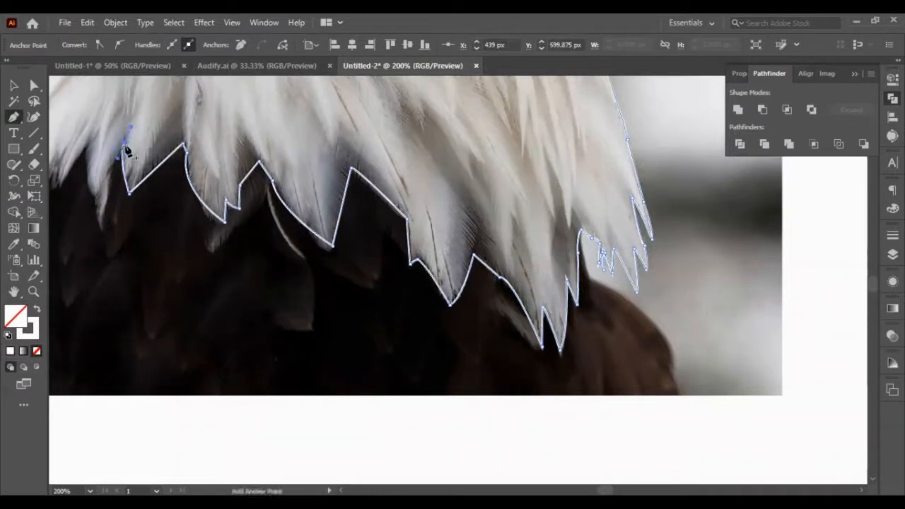
pyautogui.click(124, 144)
pyautogui.click(107, 170)
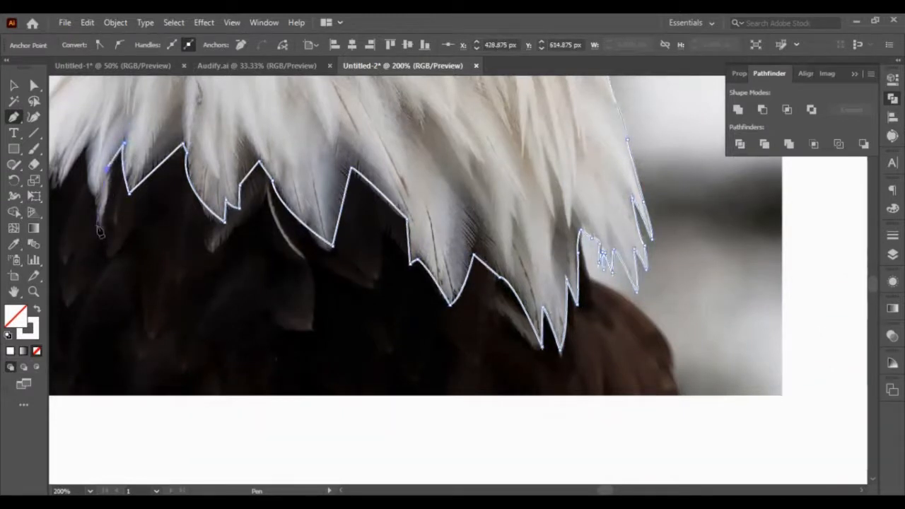
pyautogui.moveTo(101, 225); pyautogui.dragTo(93, 235)
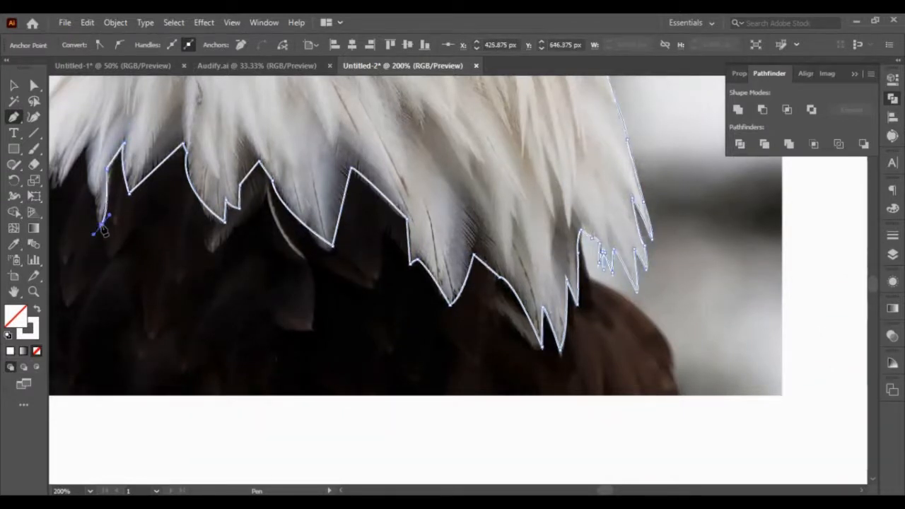
# Trace up from the narrow feather's tip, along the stepped edge of the front feather cluster, and around its rounded end.
pyautogui.hscroll(-5, 106, 230)
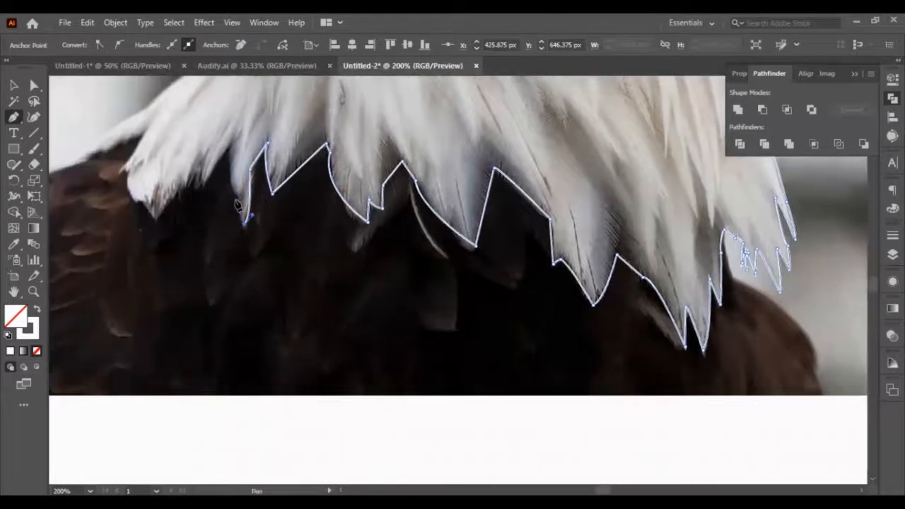
pyautogui.click(234, 146)
pyautogui.click(199, 177)
pyautogui.click(156, 216)
pyautogui.click(129, 180)
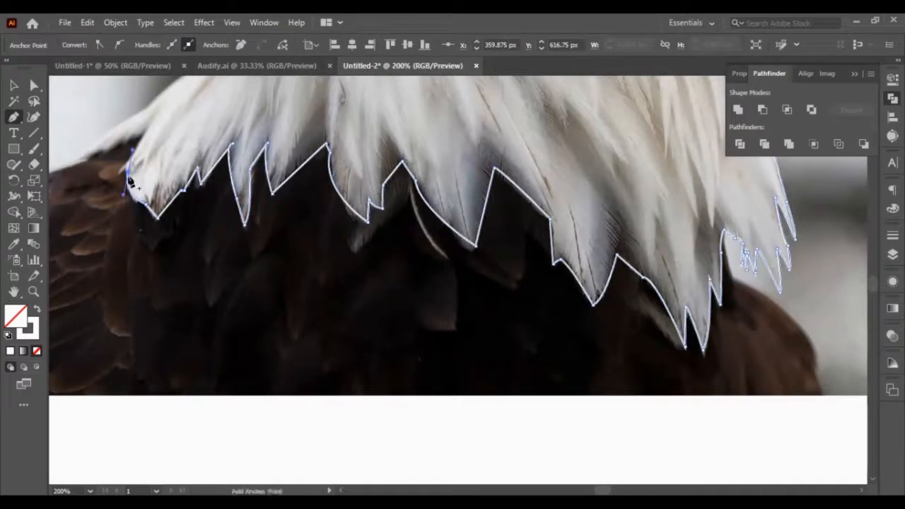
pyautogui.click(128, 172)
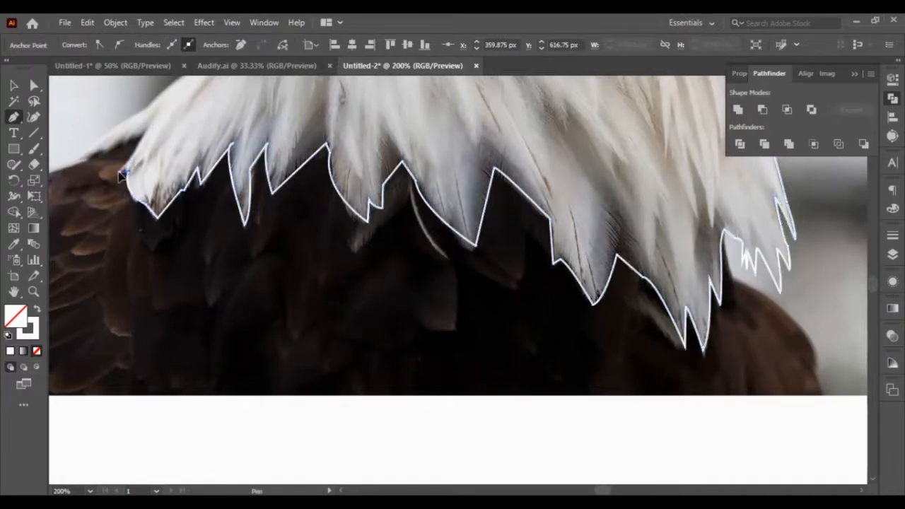
# Outline the thin feather pointing over the shoulder and trace the front of the neck up to the throat hollow.
pyautogui.click(146, 129)
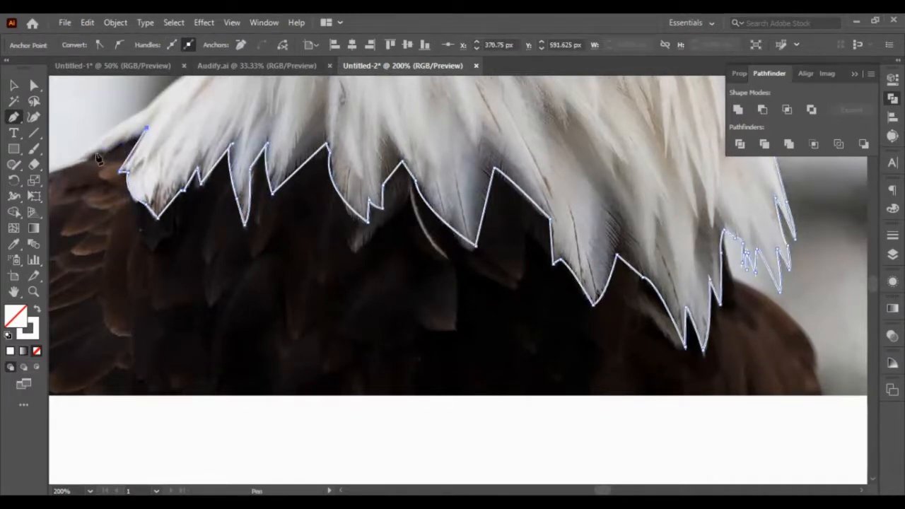
pyautogui.moveTo(85, 155); pyautogui.dragTo(63, 158)
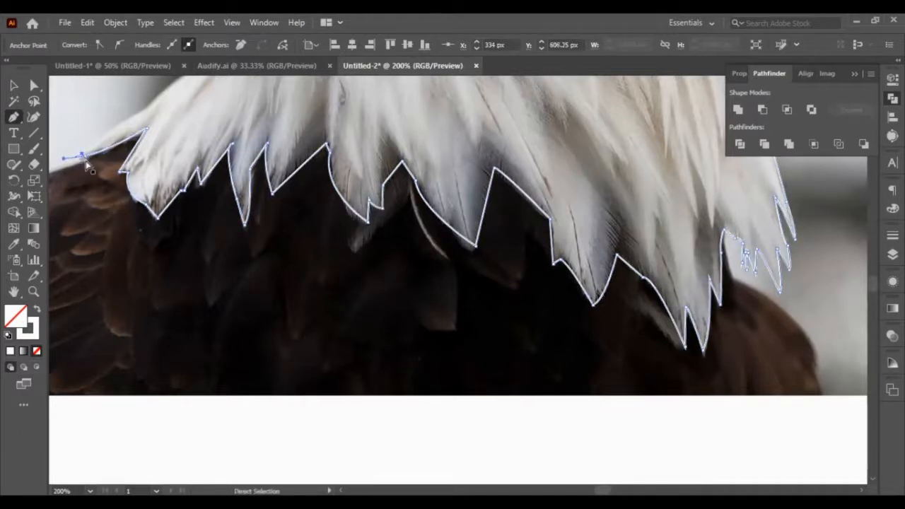
pyautogui.hotkey('ctrl', 'z')
pyautogui.scroll(3, 85, 160)
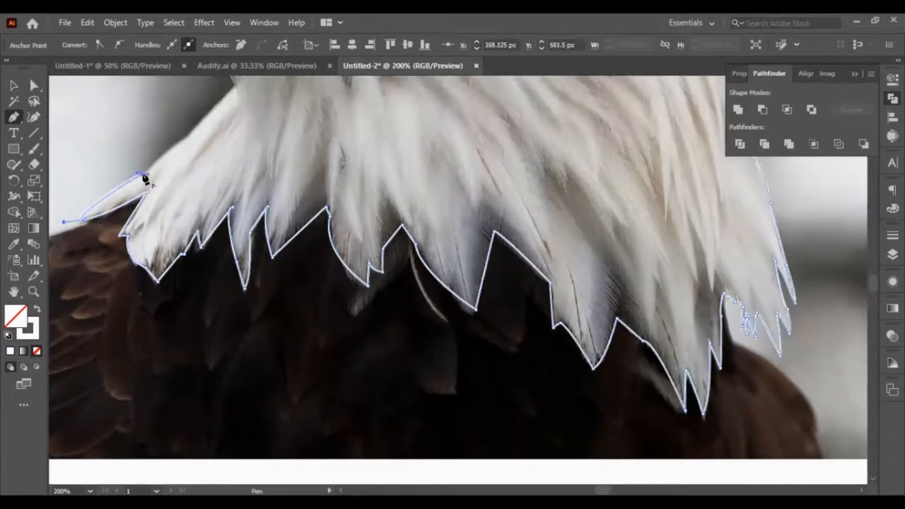
pyautogui.click(188, 138)
pyautogui.scroll(2, 212, 135)
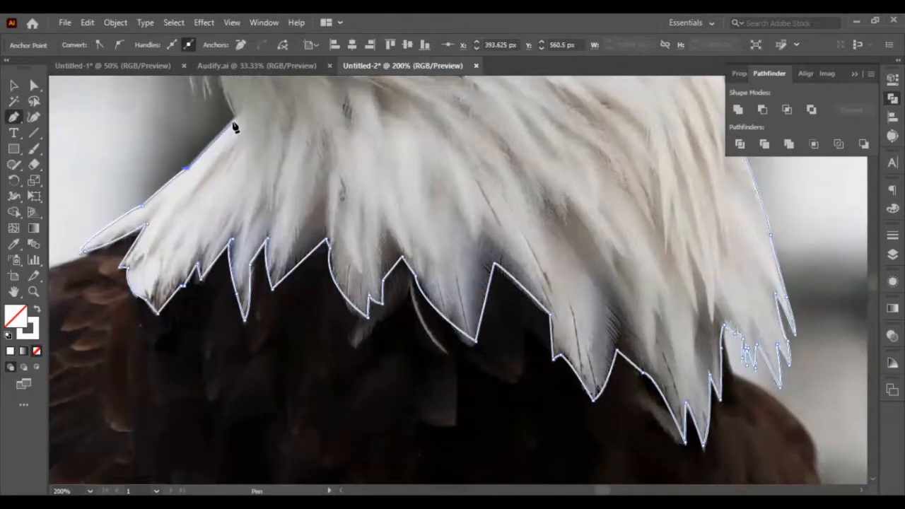
pyautogui.click(236, 124)
# Trace up the throat and outline the first thin, spiky feather tufts hanging below the chin.
pyautogui.scroll(5, 234, 141)
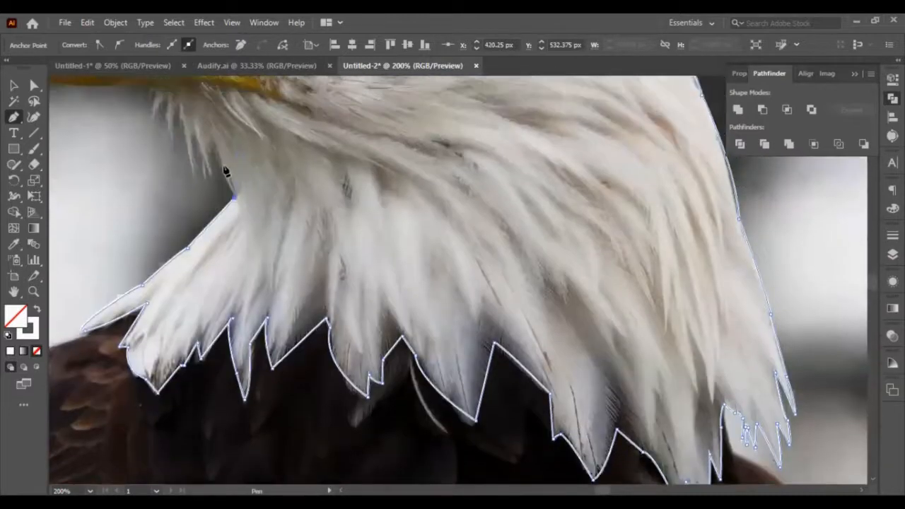
pyautogui.click(212, 135)
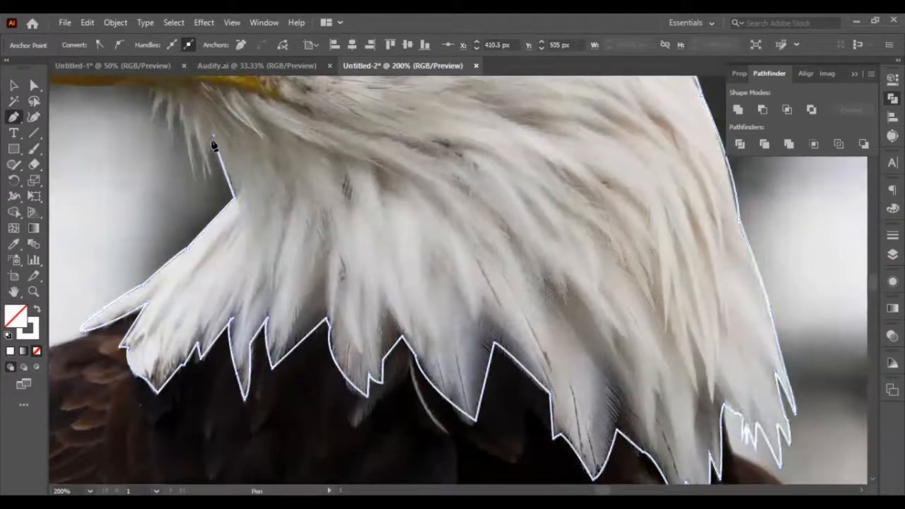
pyautogui.click(216, 181)
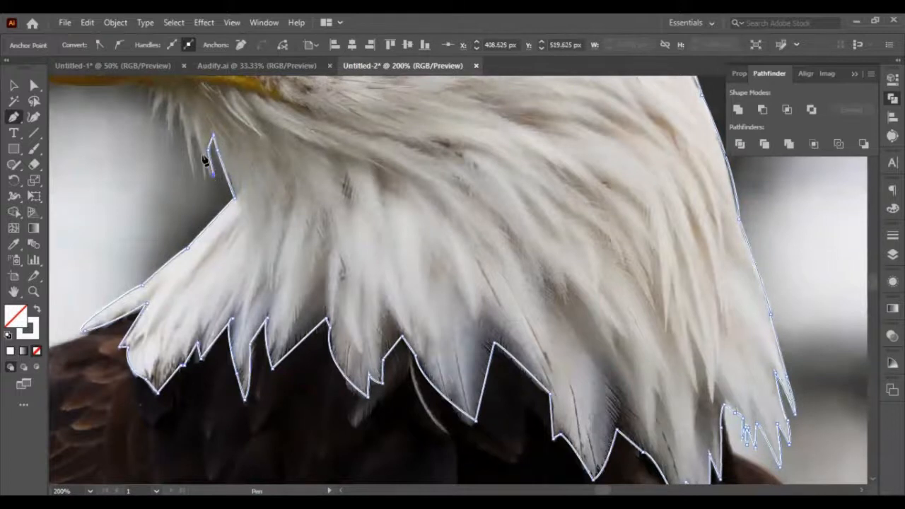
pyautogui.click(196, 131)
pyautogui.click(198, 175)
pyautogui.click(182, 117)
pyautogui.click(178, 103)
pyautogui.click(170, 147)
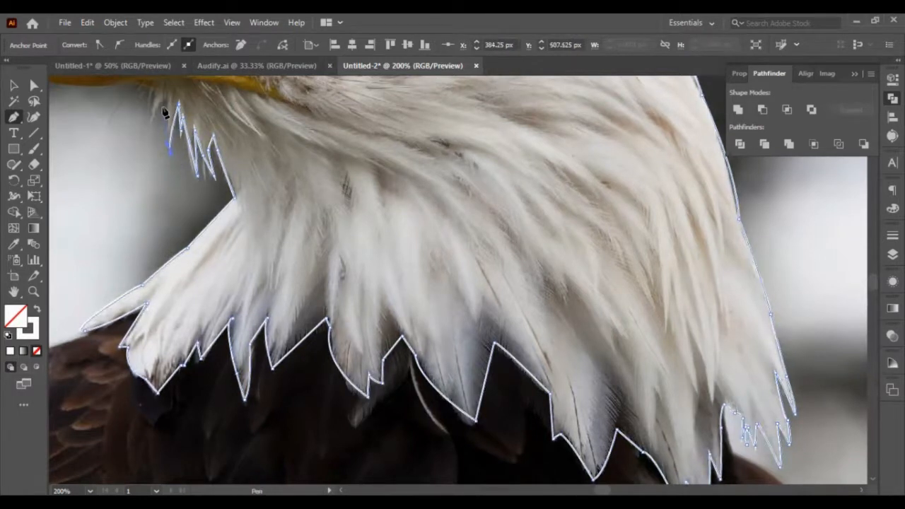
# Outline the remaining chin tufts up to where they meet the underside of the beak.
pyautogui.click(167, 103)
pyautogui.moveTo(166, 99); pyautogui.dragTo(169, 89)
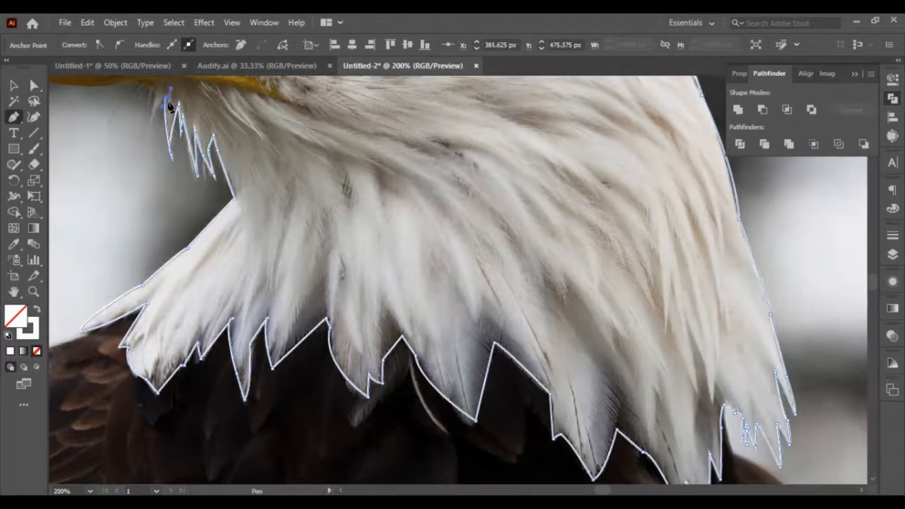
pyautogui.click(167, 98)
pyautogui.click(149, 122)
pyautogui.scroll(2, 151, 126)
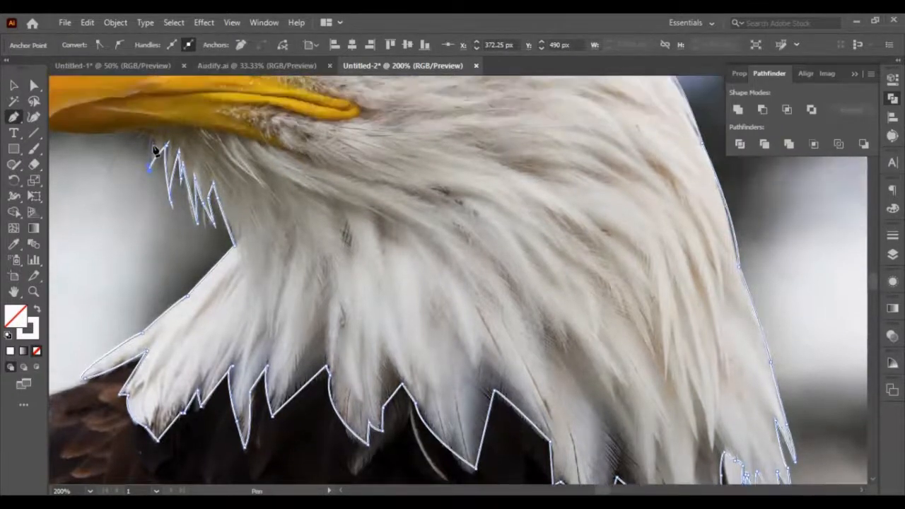
pyautogui.click(154, 143)
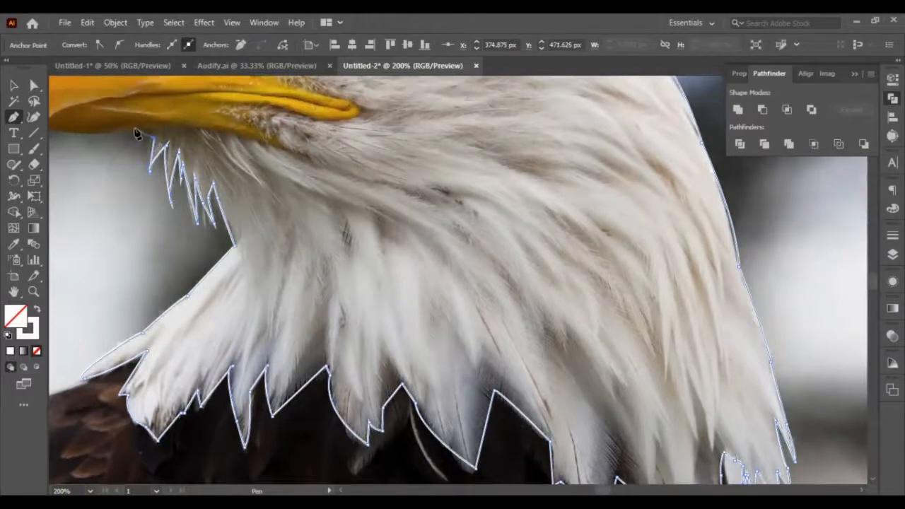
# Trace the curved underside of the beak to the base of its hook and close the outline at the beak's tip.
pyautogui.click(122, 131)
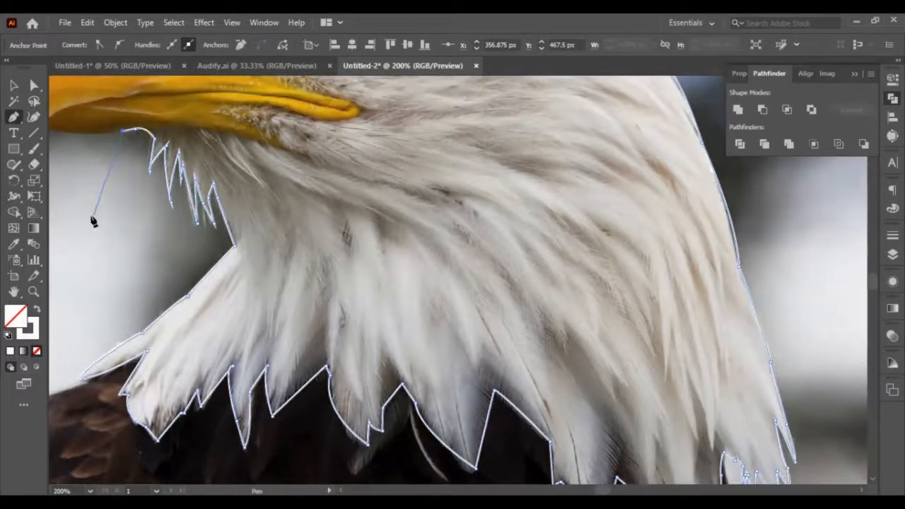
pyautogui.scroll(3, 93, 222)
pyautogui.hscroll(-4, 146, 256)
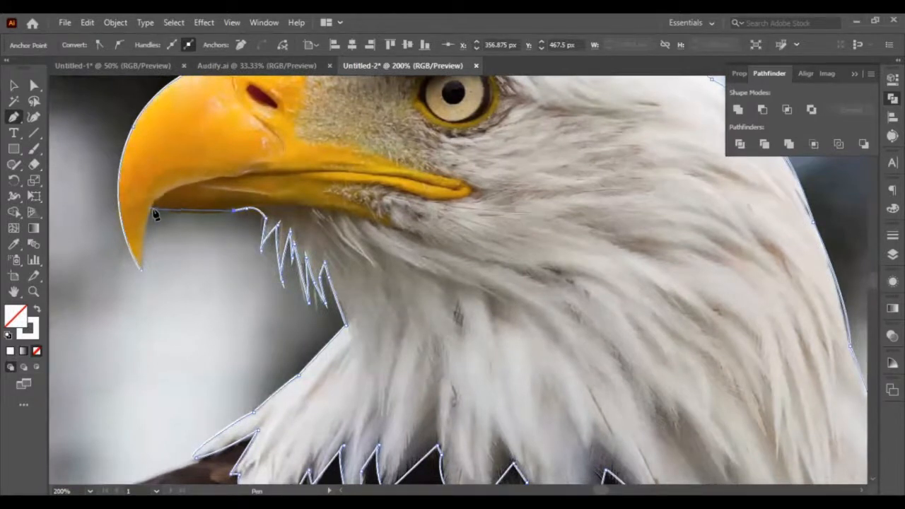
pyautogui.moveTo(153, 211); pyautogui.dragTo(111, 204)
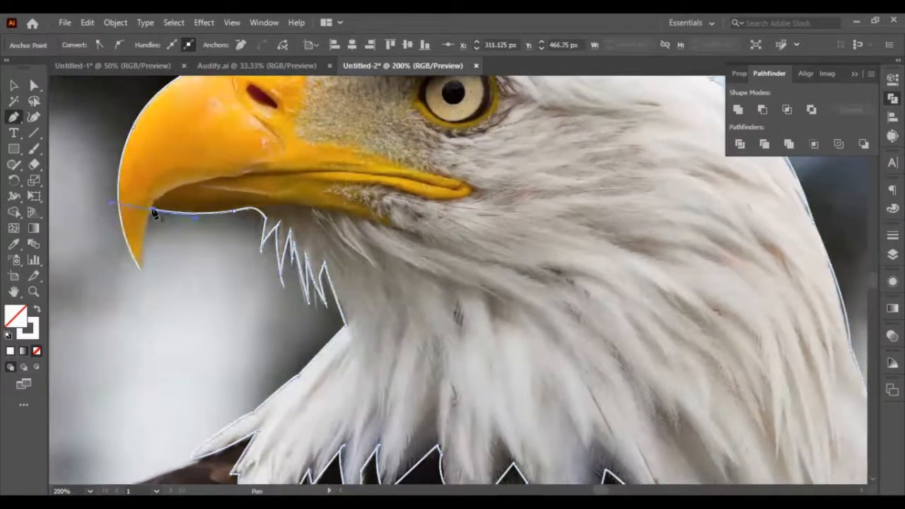
pyautogui.click(153, 211)
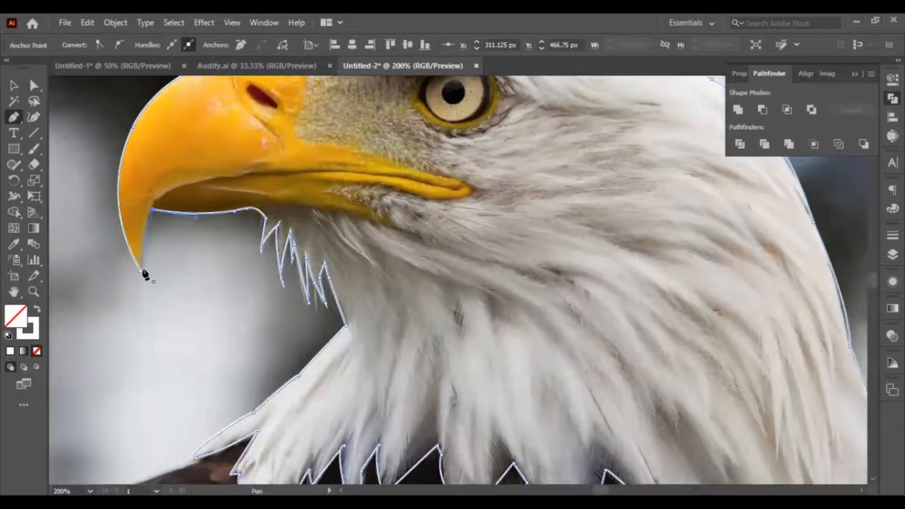
pyautogui.click(141, 271)
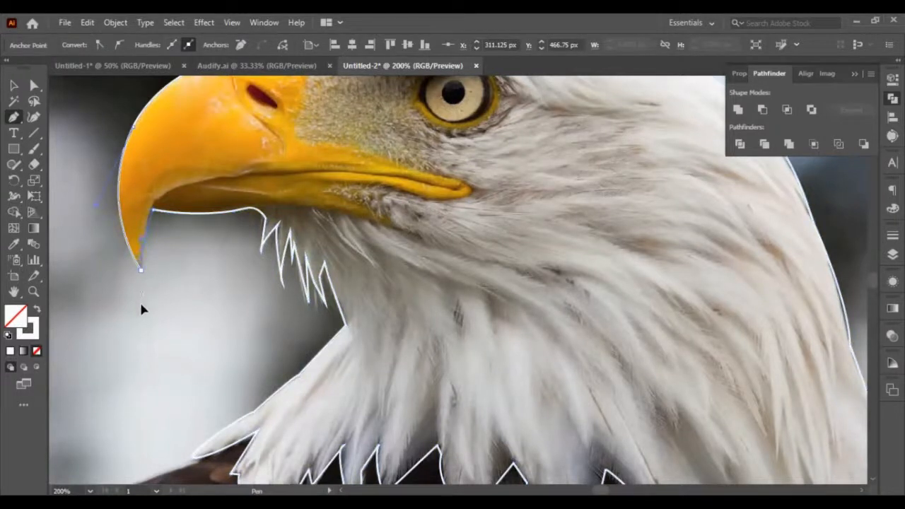
# Swap the eagle outline's fill and stroke so the shape is solid white without a stroke, and deselect it.
pyautogui.click(14, 85)
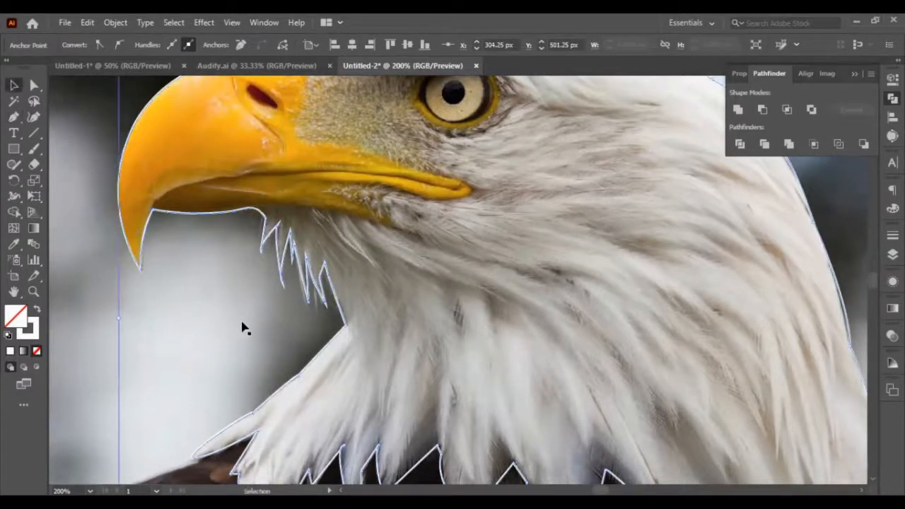
pyautogui.scroll(-3, 259, 333)
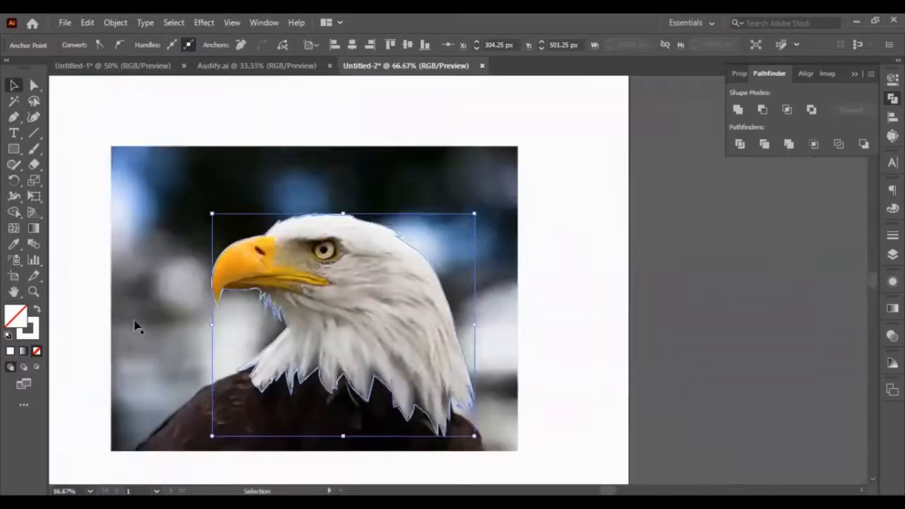
pyautogui.click(38, 309)
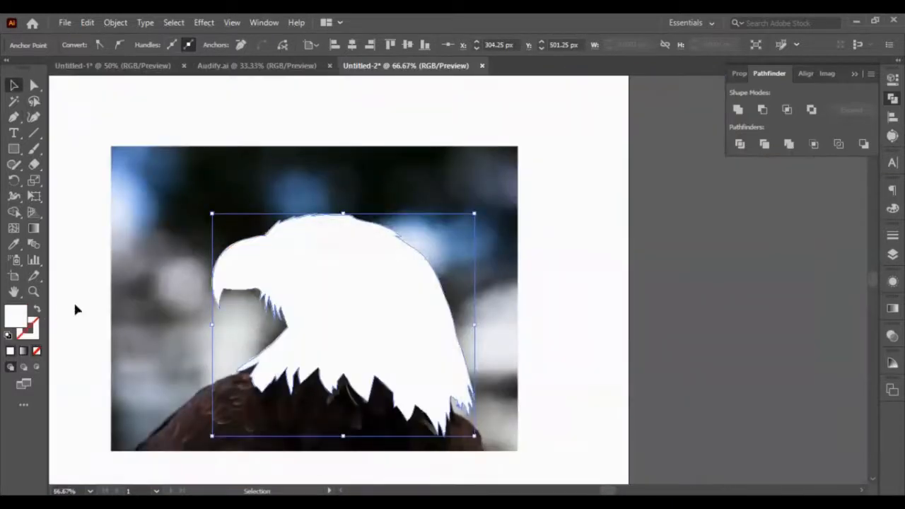
pyautogui.click(269, 120)
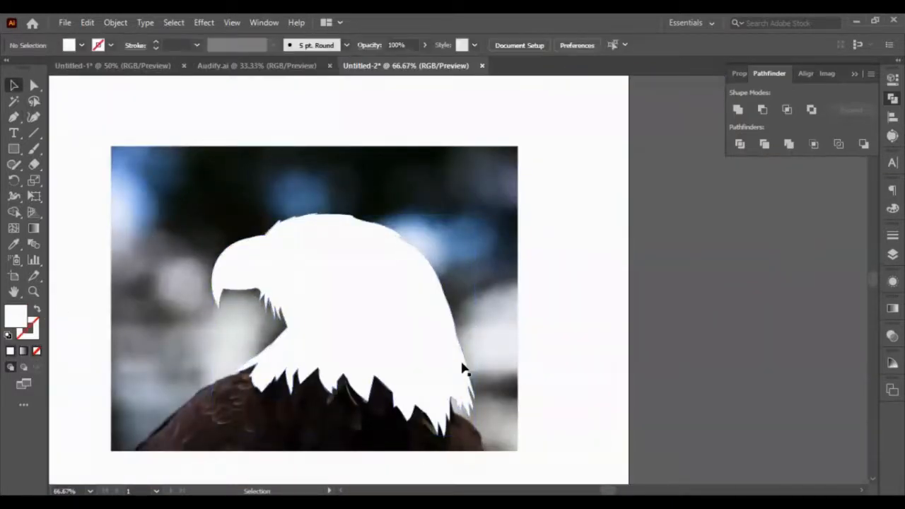
# Set the opacity of the white eagle silhouette to 50%.
pyautogui.click(381, 328)
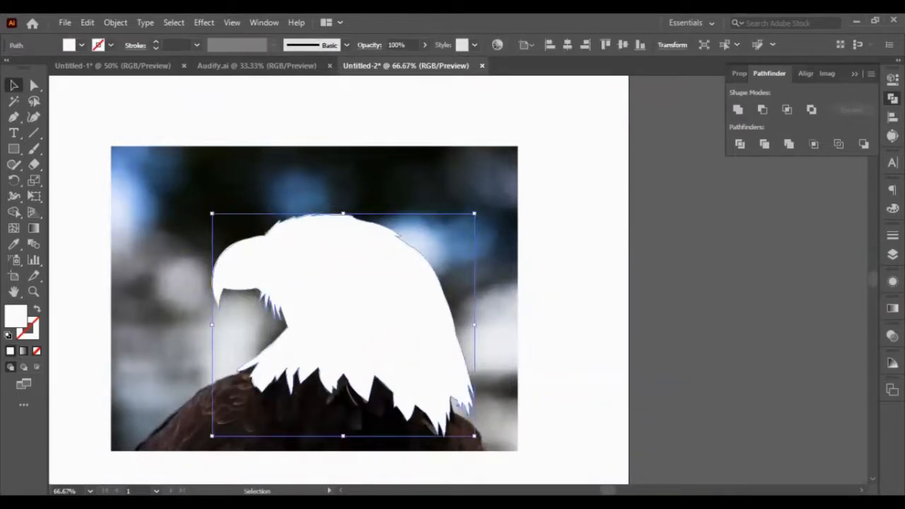
pyautogui.click(739, 73)
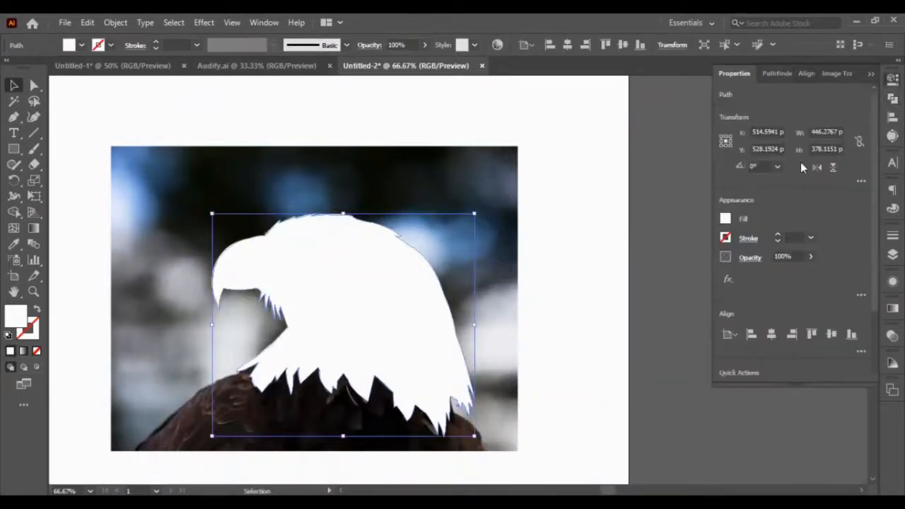
pyautogui.click(786, 256)
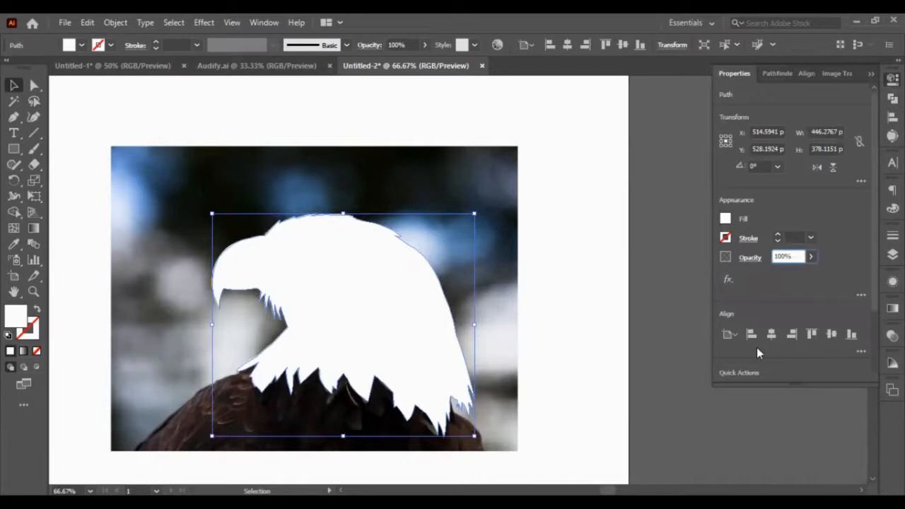
pyautogui.write('60')
pyautogui.press('Return')
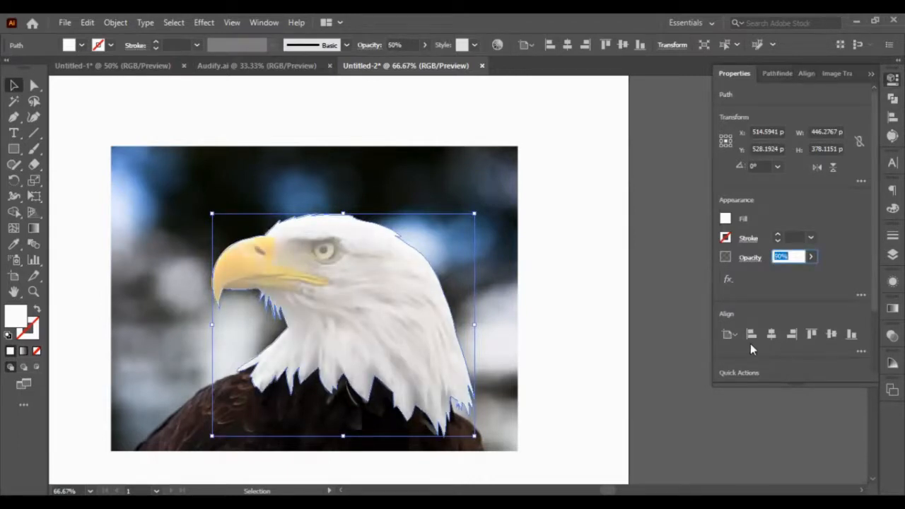
# Start the upper beak outline with the Pen tool at the hook's tip, tracing its inner curve and the mouth line to mid-length.
pyautogui.scroll(2, 239, 284)
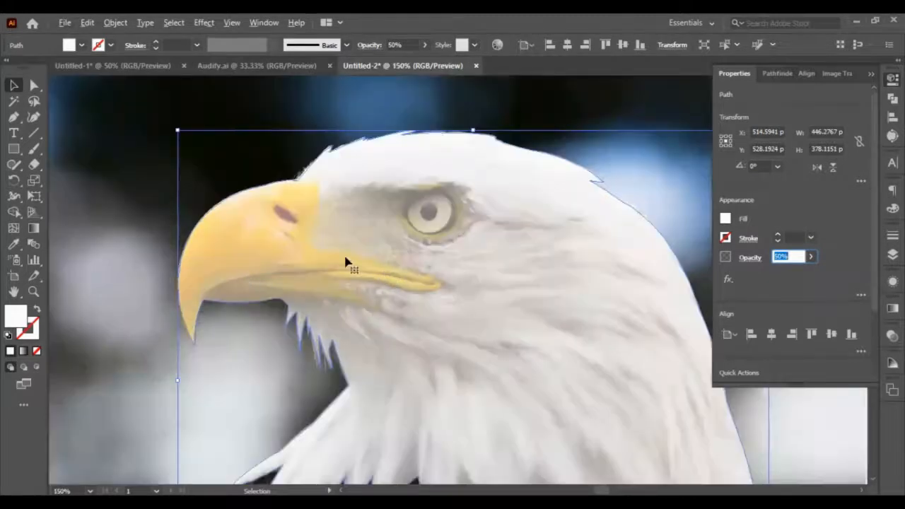
pyautogui.click(96, 183)
pyautogui.press('p')
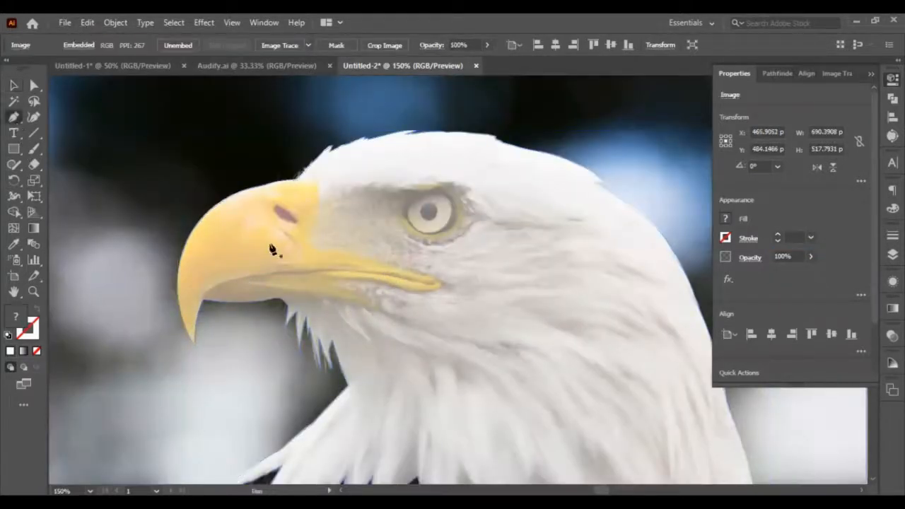
pyautogui.click(194, 343)
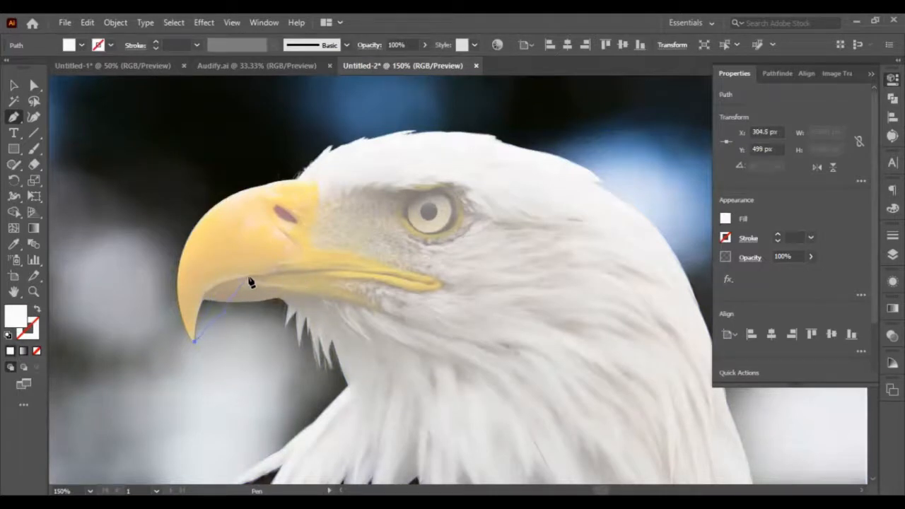
pyautogui.moveTo(249, 279); pyautogui.dragTo(304, 281)
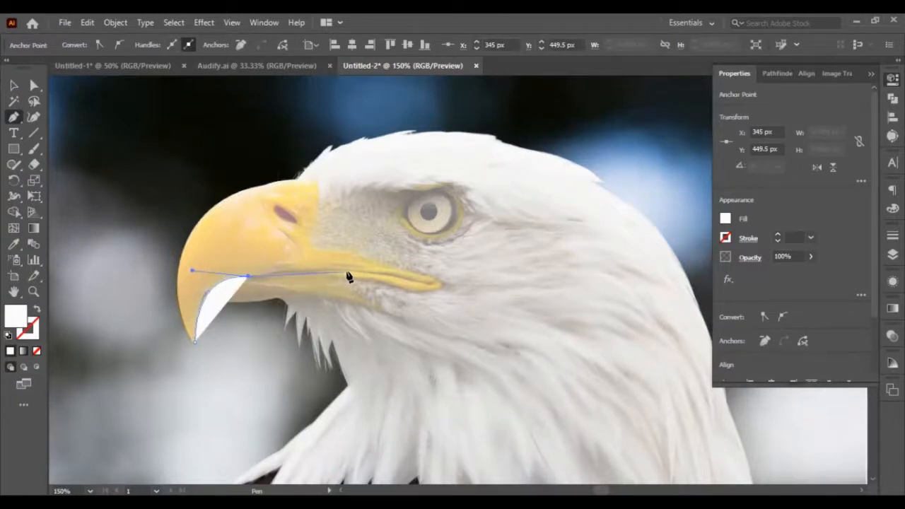
pyautogui.moveTo(347, 271); pyautogui.dragTo(350, 273)
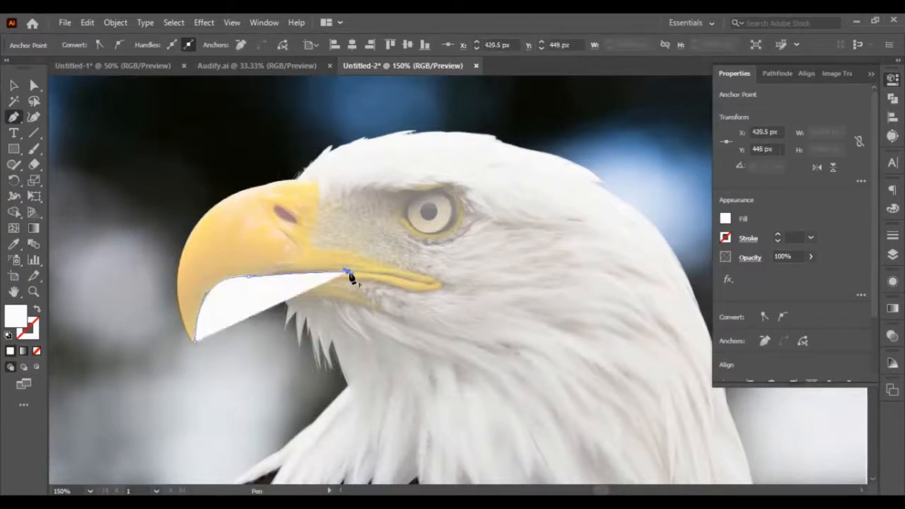
pyautogui.click(347, 272)
# Continue the upper beak outline along the mouth line to the corner of the mouth and turn around its end.
pyautogui.keyDown('ctrl'); pyautogui.click(434, 290); pyautogui.keyUp('ctrl')
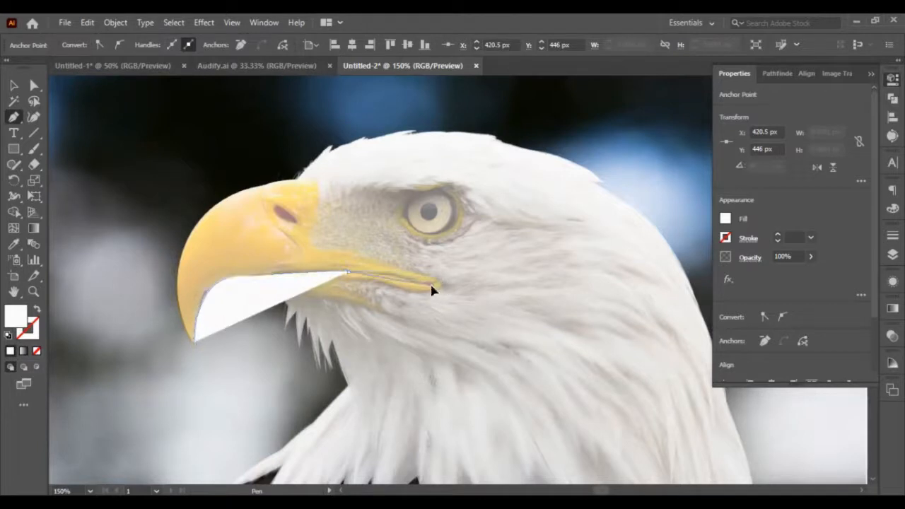
pyautogui.moveTo(439, 293); pyautogui.dragTo(439, 288)
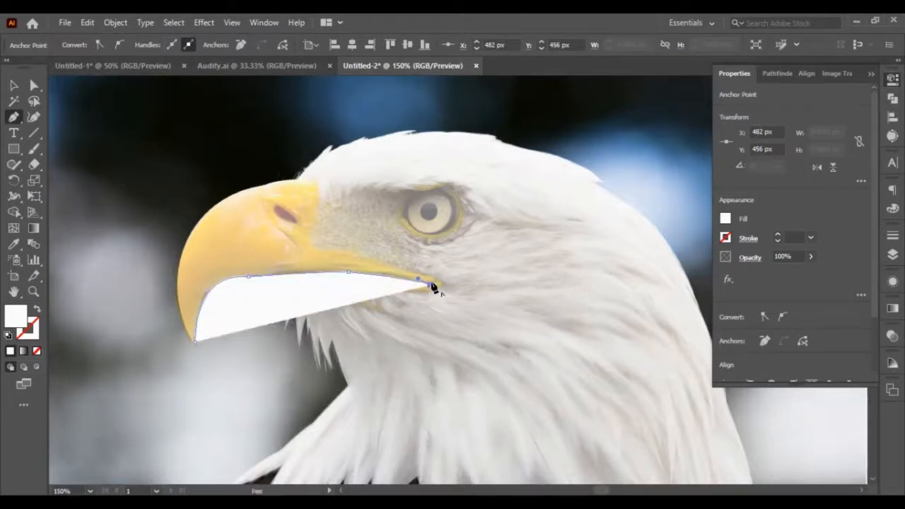
pyautogui.keyDown('ctrl'); pyautogui.click(435, 284); pyautogui.keyUp('ctrl')
pyautogui.moveTo(432, 277); pyautogui.dragTo(432, 279)
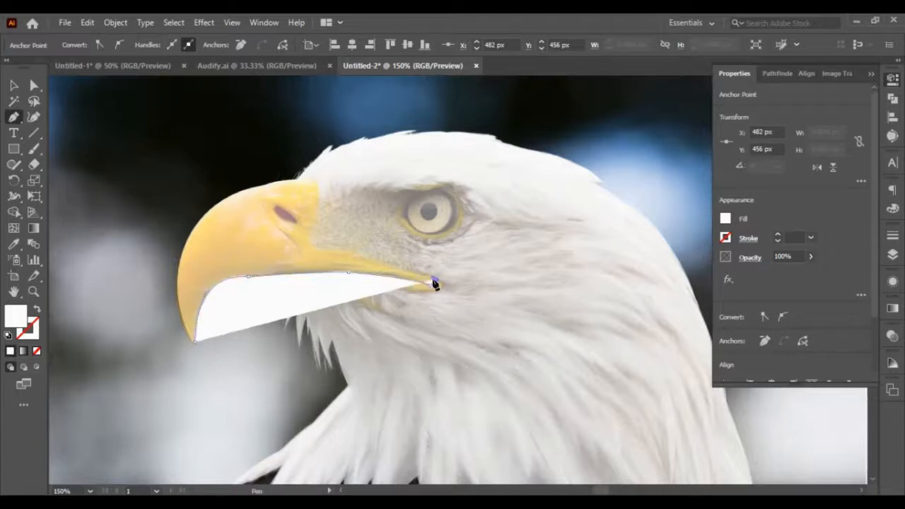
pyautogui.click(434, 280)
# Trace the upper beak's rear boundary from the mouth corner past the nostril area up to where the beak meets the forehead.
pyautogui.moveTo(315, 247); pyautogui.dragTo(298, 249)
pyautogui.click(314, 247)
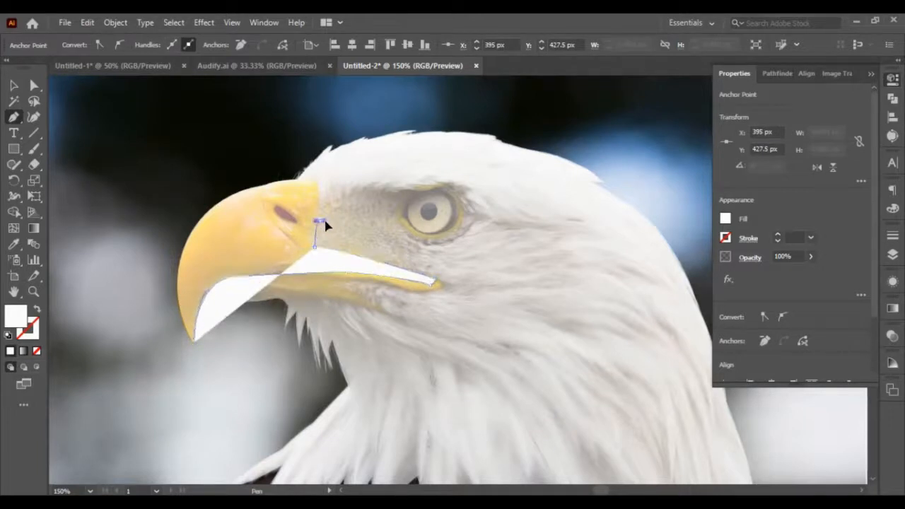
pyautogui.moveTo(320, 222); pyautogui.dragTo(330, 217)
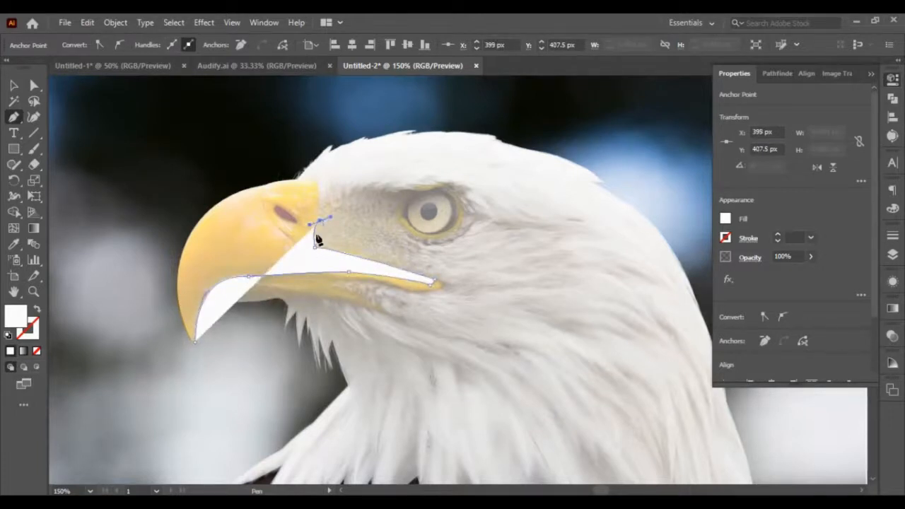
pyautogui.click(320, 222)
pyautogui.click(319, 184)
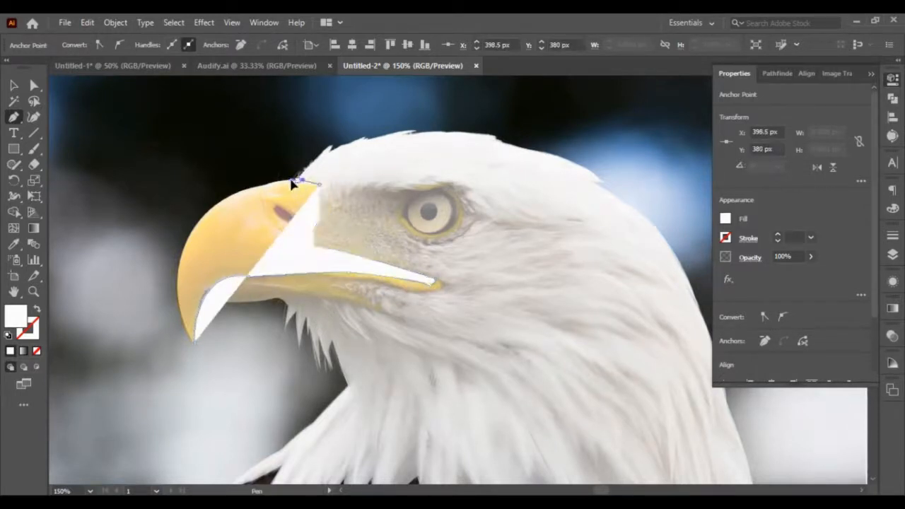
pyautogui.click(285, 183)
pyautogui.click(298, 181)
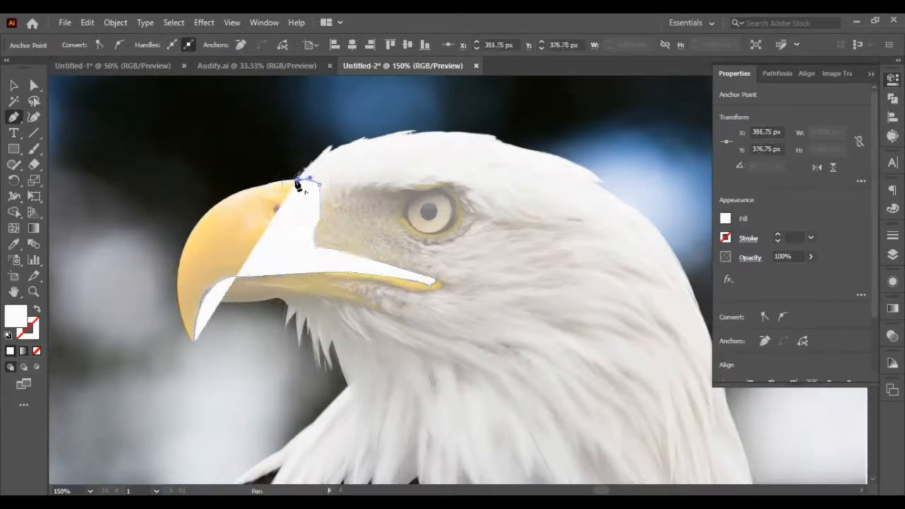
# Trace the curved ridge of the beak from the forehead down its front and close the outline at the hook's tip.
pyautogui.moveTo(179, 267); pyautogui.dragTo(148, 408)
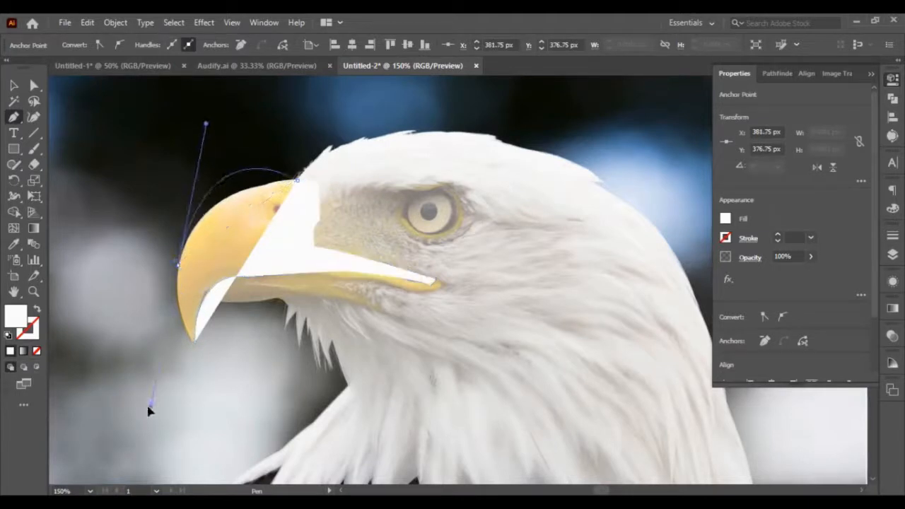
pyautogui.hotkey('ctrl', 'z')
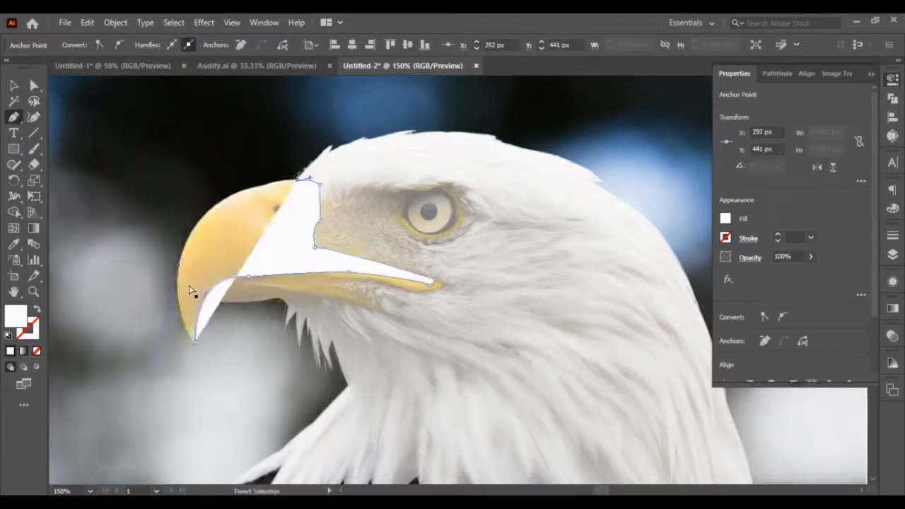
pyautogui.moveTo(178, 273); pyautogui.dragTo(171, 364)
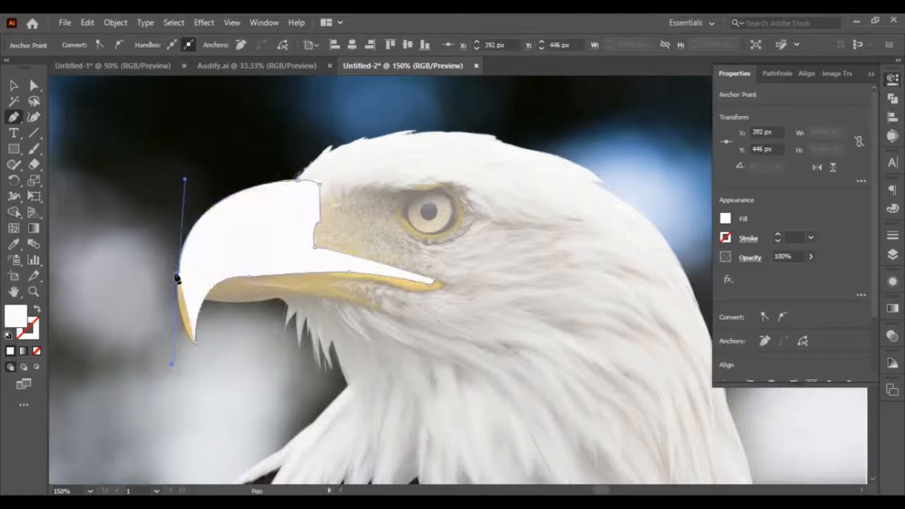
pyautogui.click(177, 278)
pyautogui.click(195, 343)
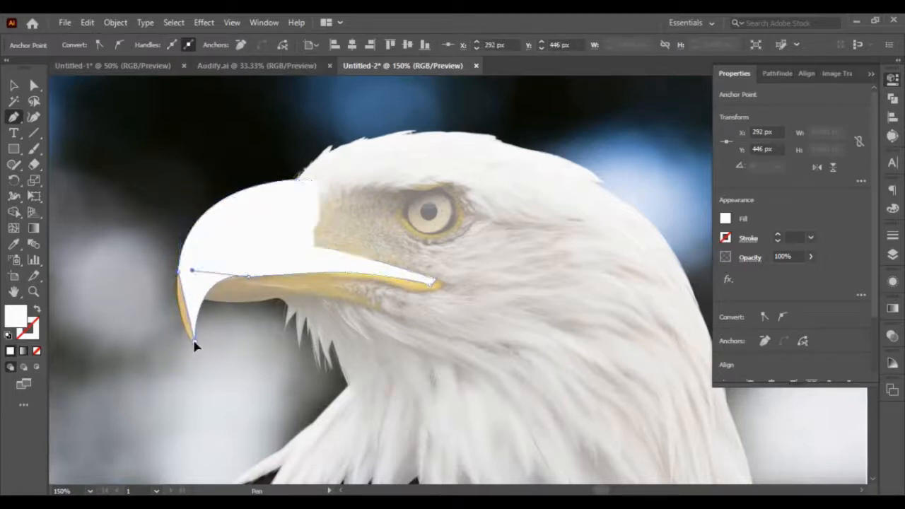
pyautogui.moveTo(214, 363); pyautogui.dragTo(213, 362)
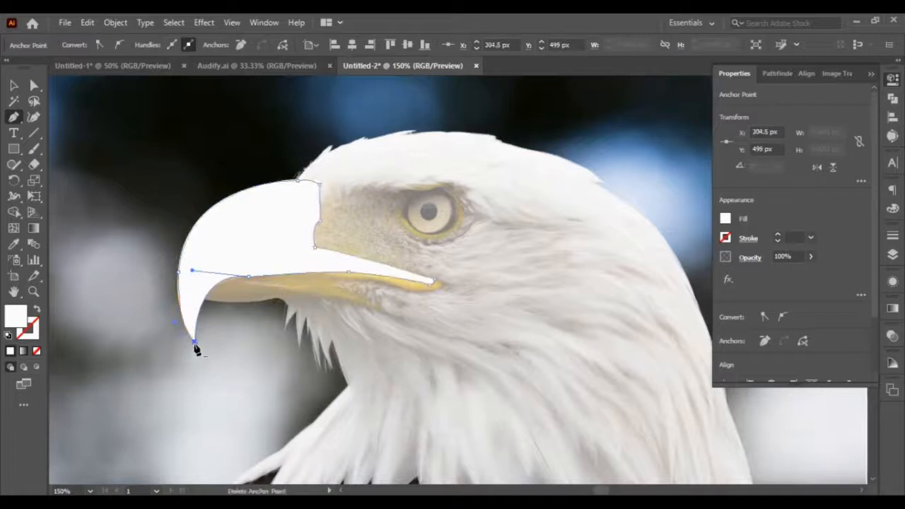
pyautogui.click(195, 342)
pyautogui.click(196, 344)
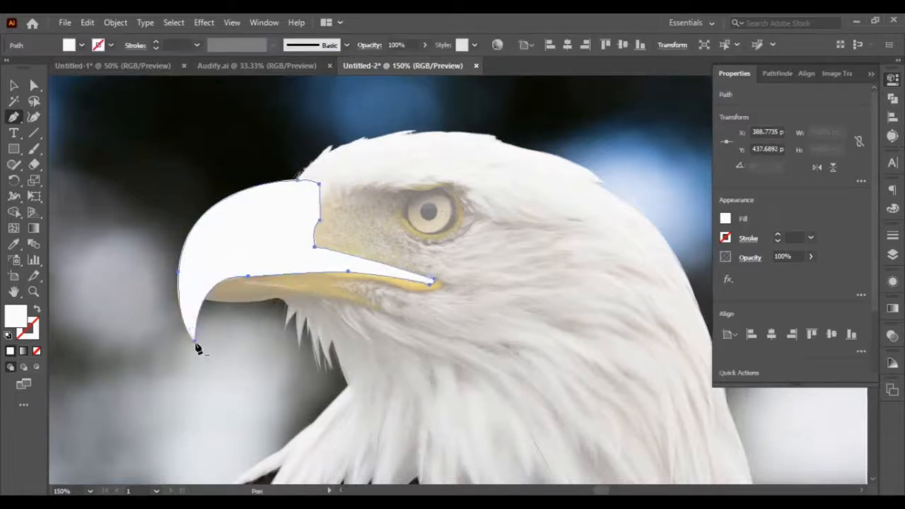
# Send the white upper beak shape to the back, behind the photo, and deselect it.
pyautogui.click(13, 86)
pyautogui.click(156, 363)
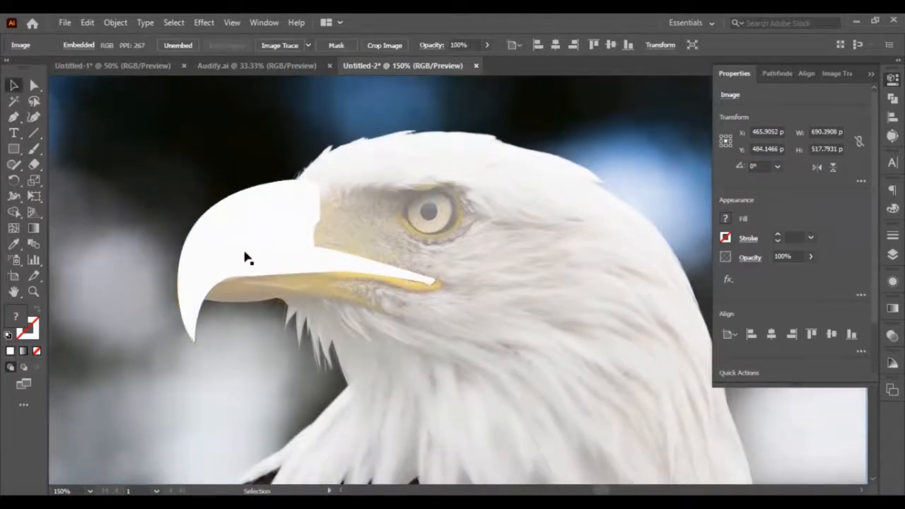
pyautogui.click(247, 258)
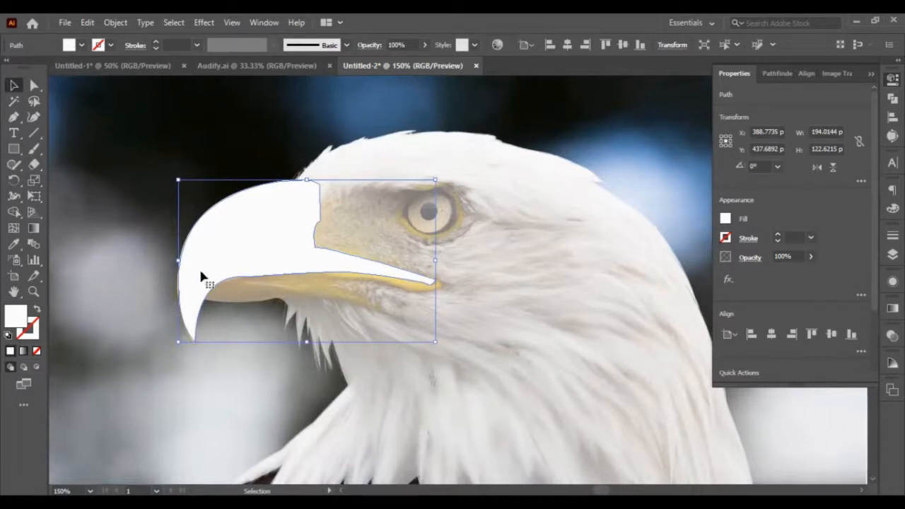
pyautogui.hotkey('ctrl', 'shift', '[')
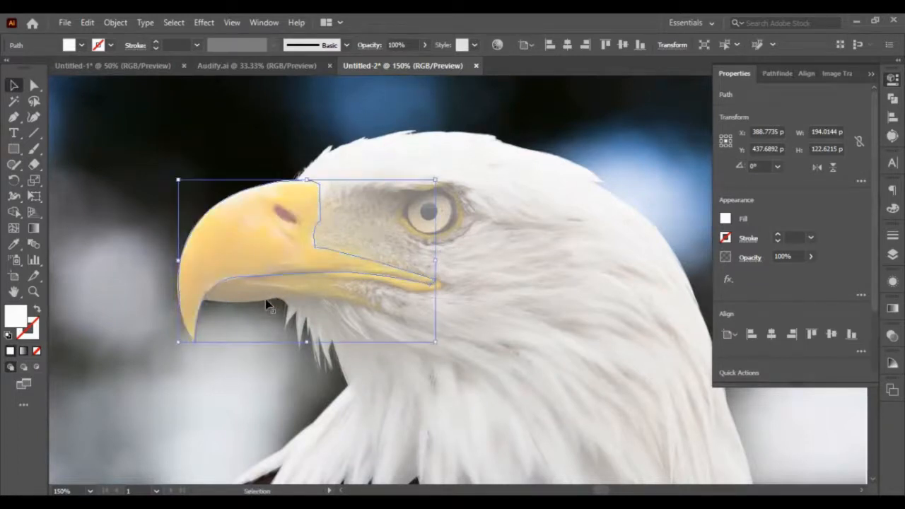
pyautogui.click(229, 390)
# Start the lower beak outline with the Pen tool at the hook's base, tracing the mouth line to the mouth corner and around it.
pyautogui.click(14, 118)
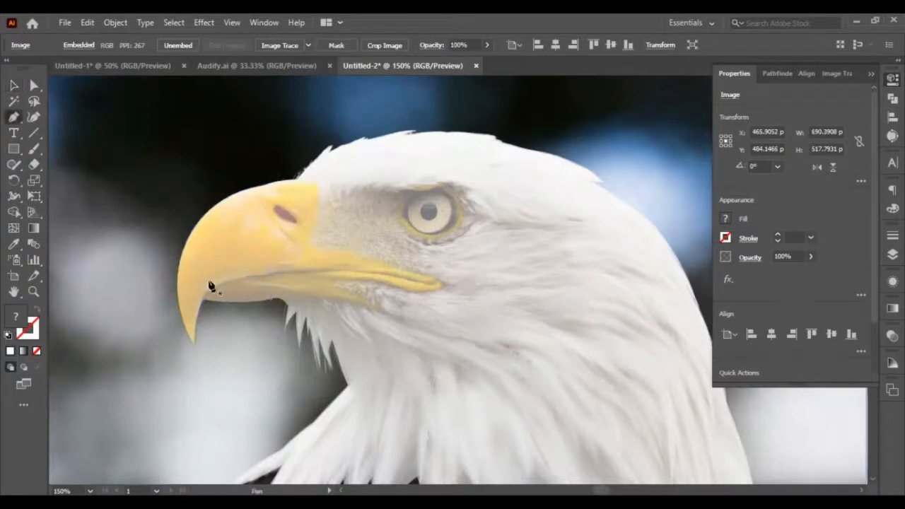
pyautogui.click(204, 301)
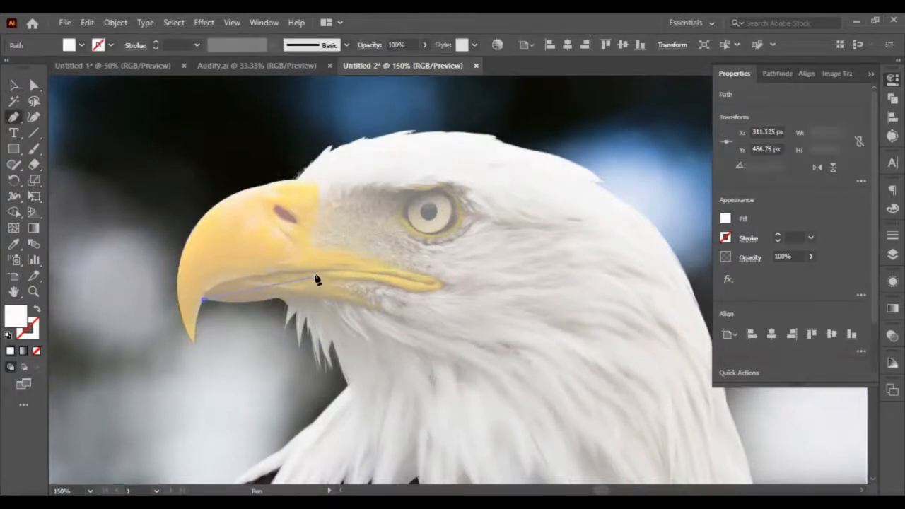
pyautogui.moveTo(319, 277); pyautogui.dragTo(435, 285)
pyautogui.click(317, 273)
pyautogui.click(410, 282)
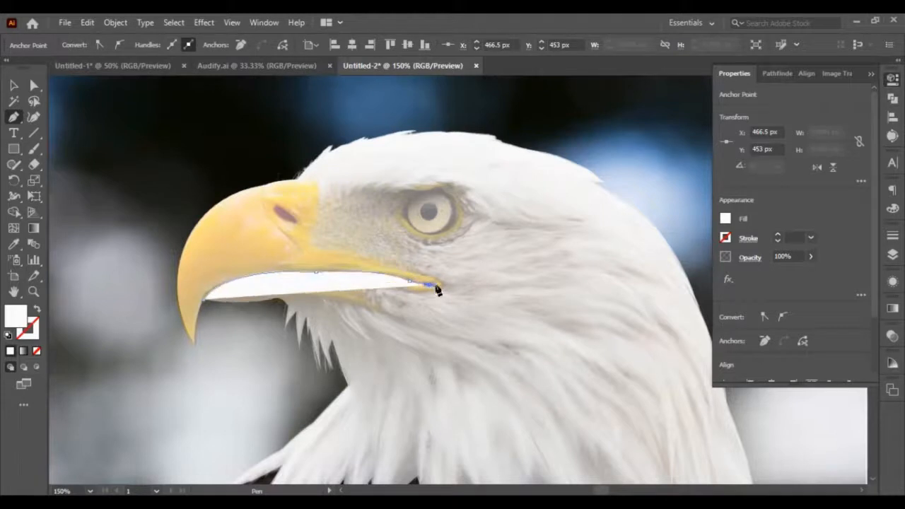
pyautogui.click(435, 284)
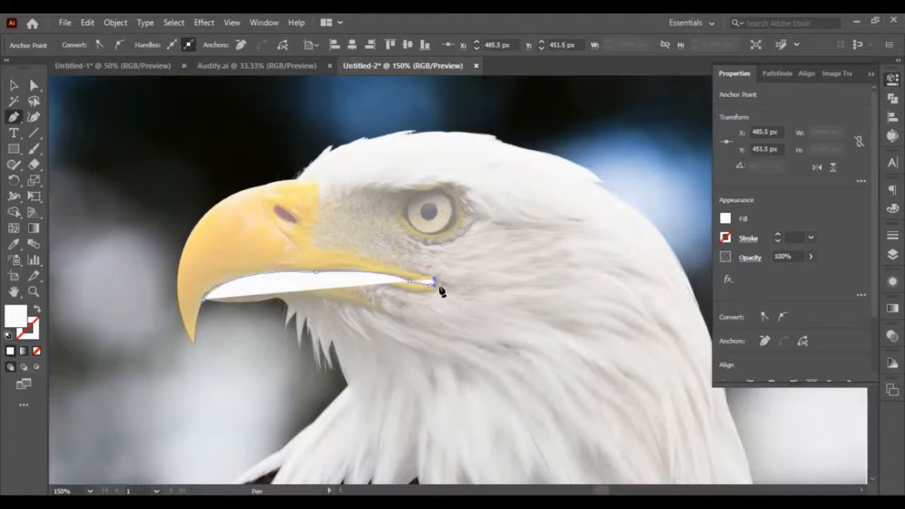
pyautogui.moveTo(437, 291); pyautogui.dragTo(438, 297)
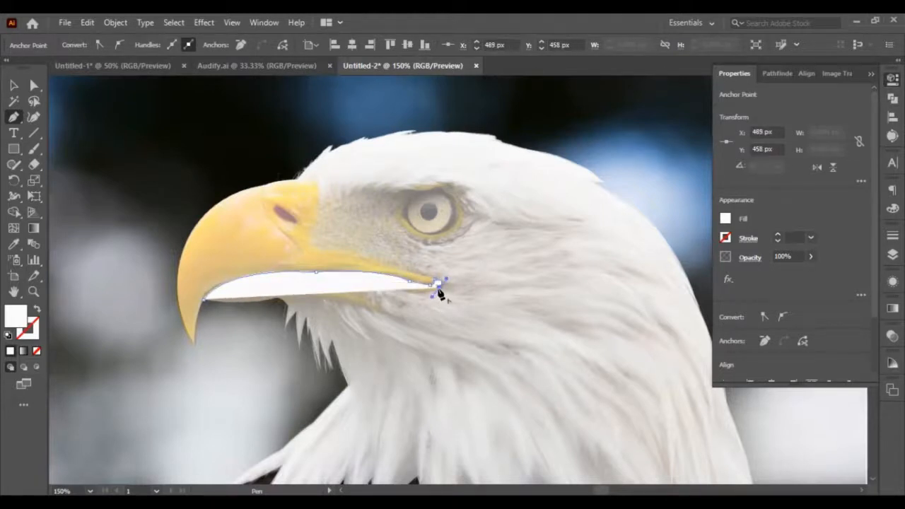
# Swap the path's fill and stroke, and trace the lower beak's edge from the mouth corner back to the start of the yellow patch.
pyautogui.click(37, 309)
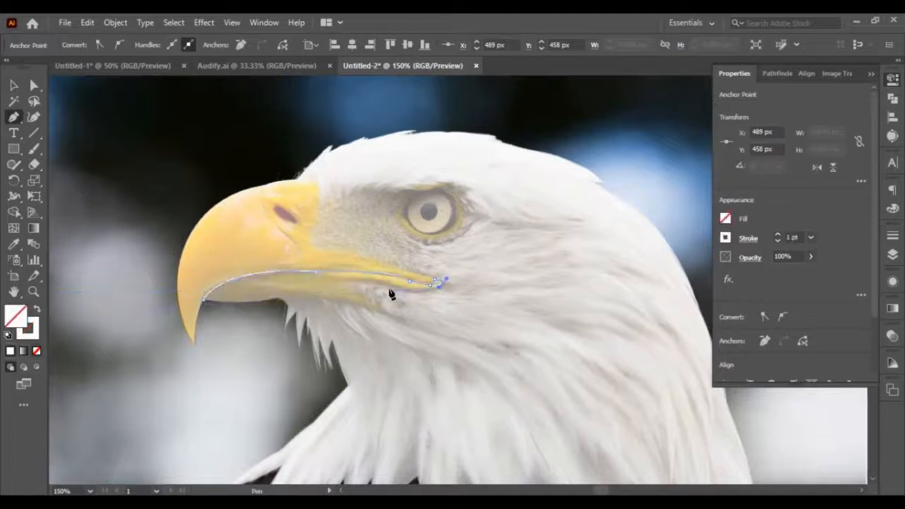
pyautogui.moveTo(391, 284); pyautogui.dragTo(361, 266)
pyautogui.click(392, 285)
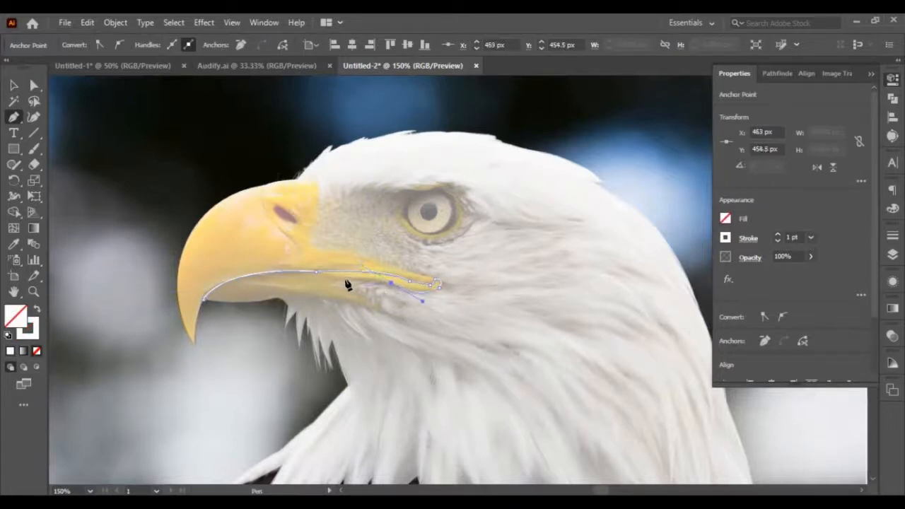
pyautogui.click(332, 289)
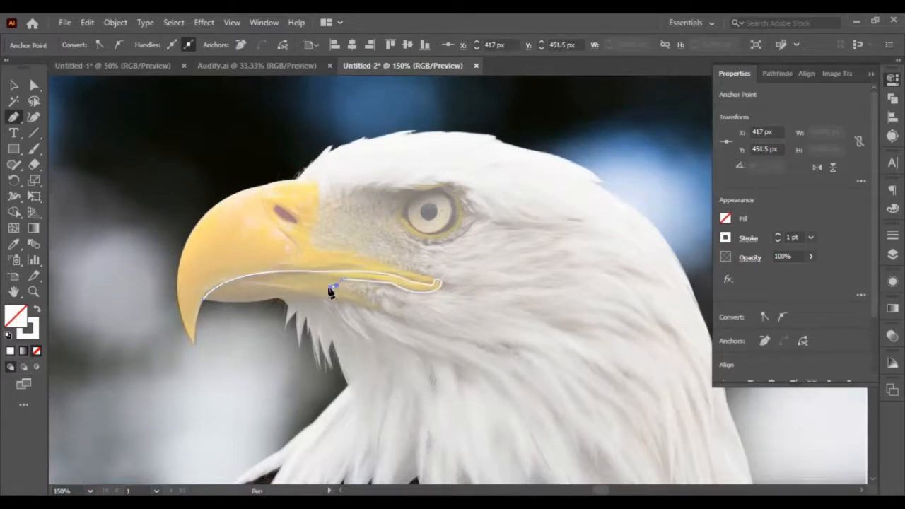
pyautogui.click(331, 290)
# Extend the lower beak outline along the upper edge of the yellow patch to its pointed rear end below the mouth.
pyautogui.hscroll(-3, 390, 328)
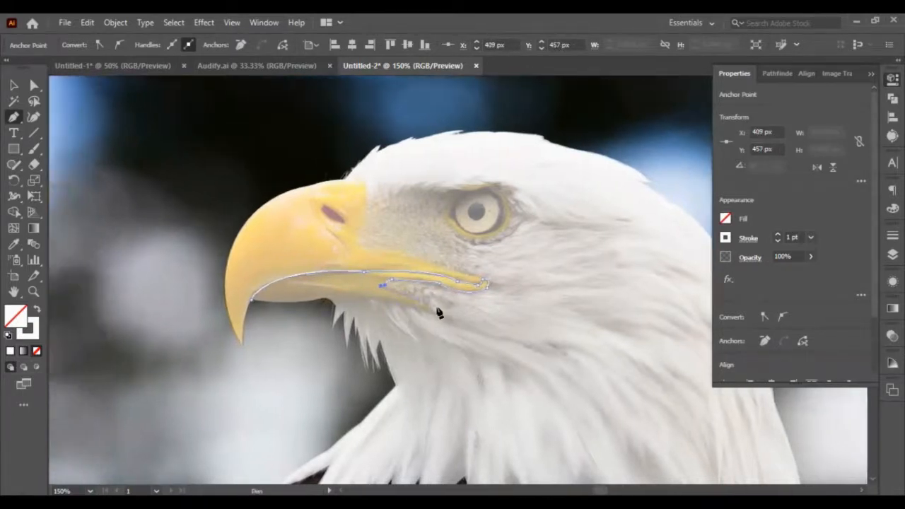
pyautogui.scroll(4, 439, 313)
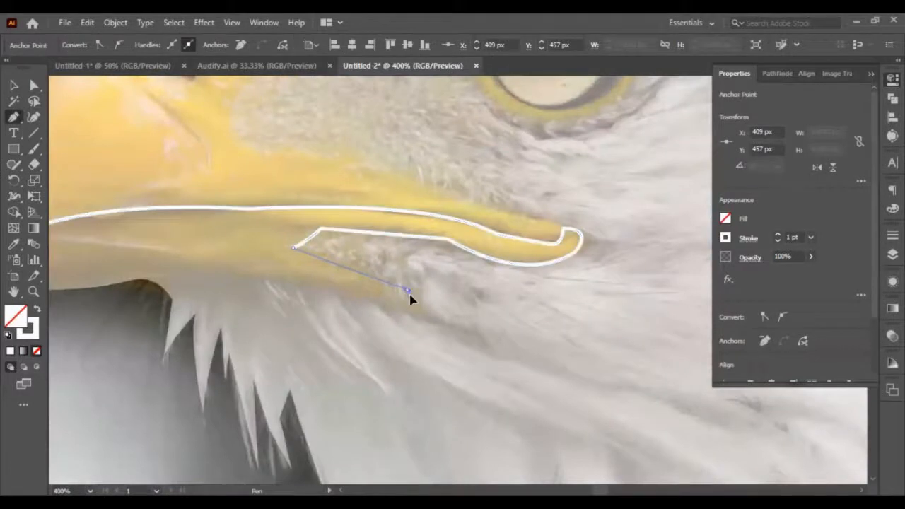
pyautogui.click(410, 296)
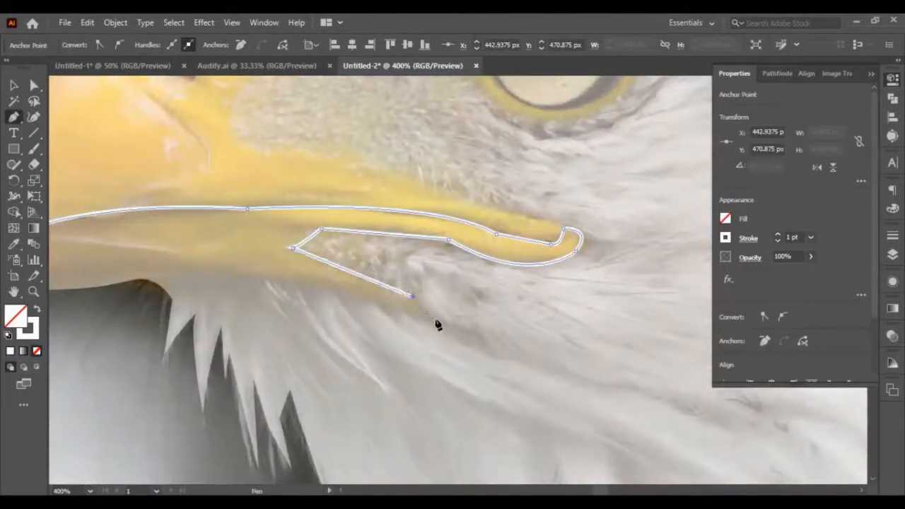
pyautogui.click(409, 292)
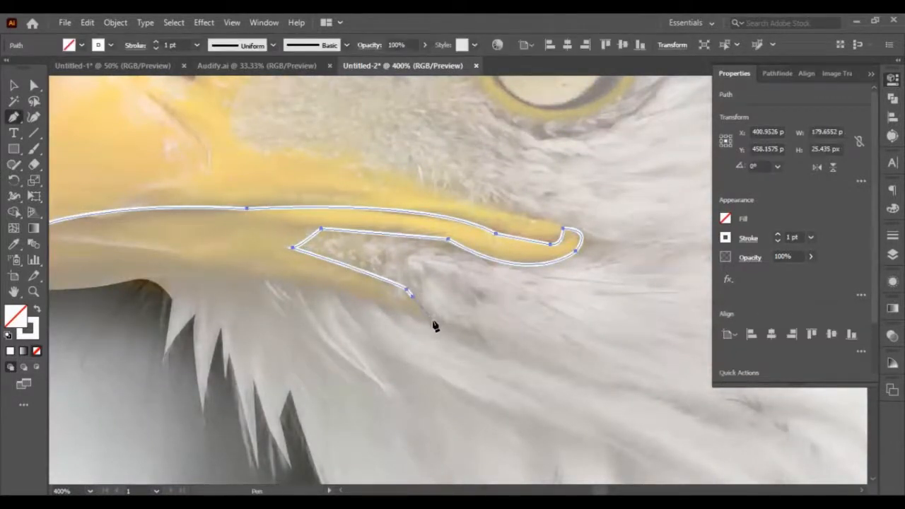
pyautogui.click(435, 325)
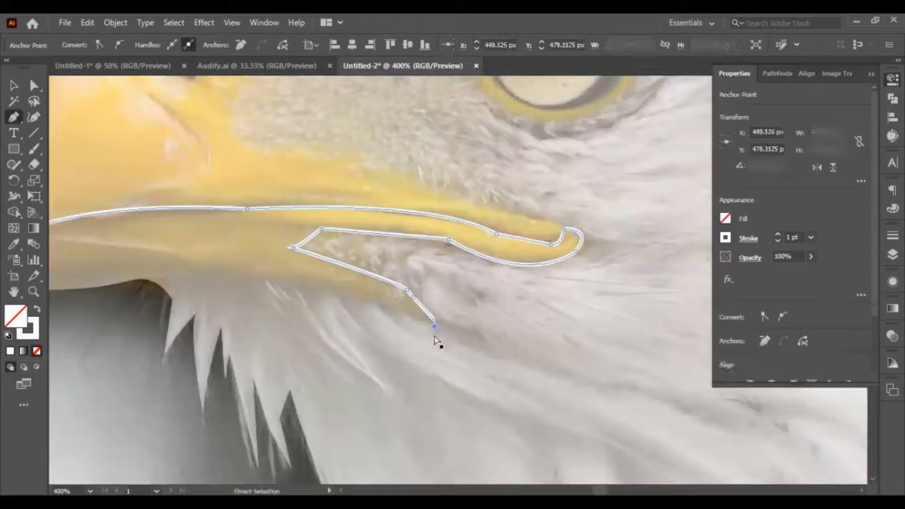
pyautogui.hotkey('ctrl', 'z')
pyautogui.click(434, 323)
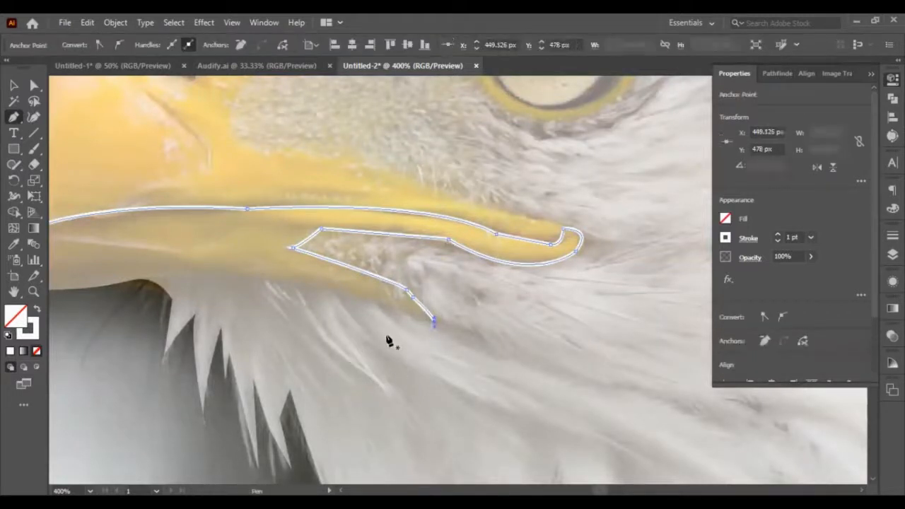
# Extend the lower beak outline from the yellow patch's rear tip with a curve forward along the feather edge beneath the beak.
pyautogui.hotkey('ctrl', 'z')
pyautogui.click(434, 326)
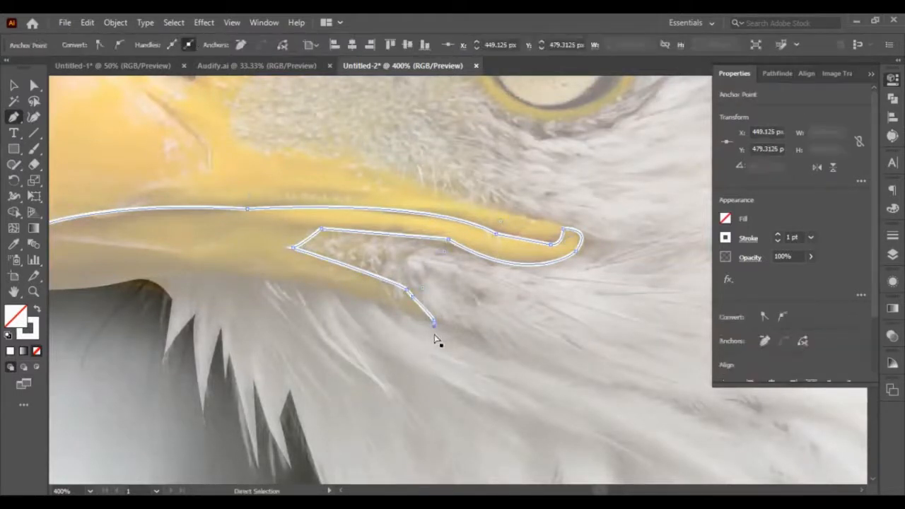
pyautogui.hotkey('ctrl', 'z')
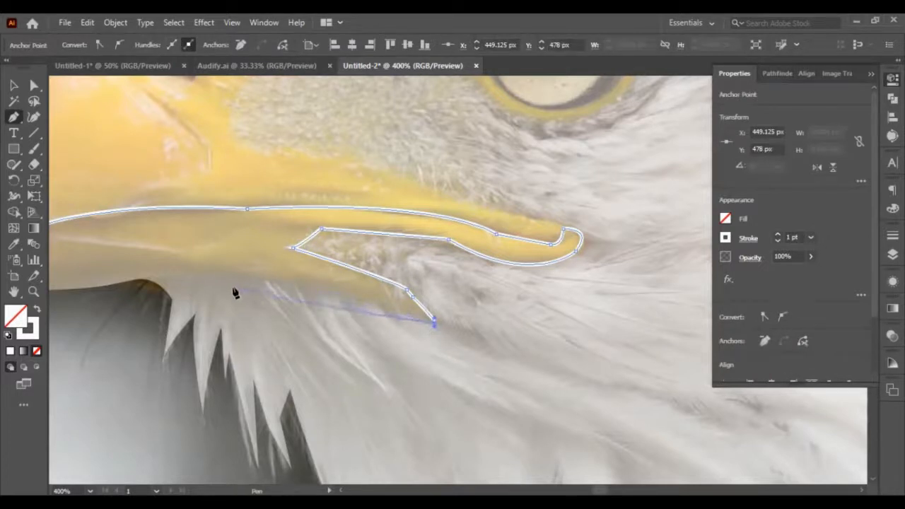
pyautogui.moveTo(230, 278); pyautogui.dragTo(157, 289)
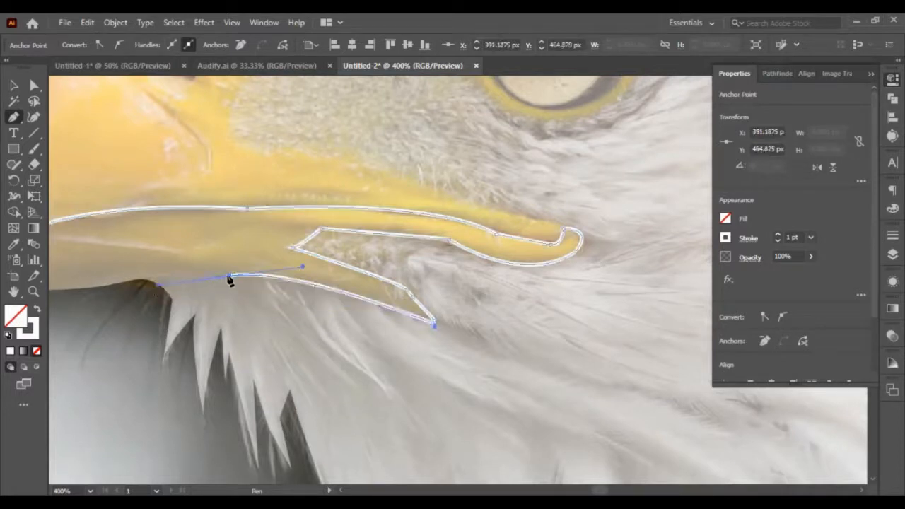
pyautogui.click(229, 277)
# Trace the lower beak's underside, close the outline at the hook's base, and swap its fill and stroke.
pyautogui.scroll(5, 219, 321)
pyautogui.scroll(-6, 219, 326)
pyautogui.hscroll(-2, 218, 330)
pyautogui.hscroll(-3, 216, 327)
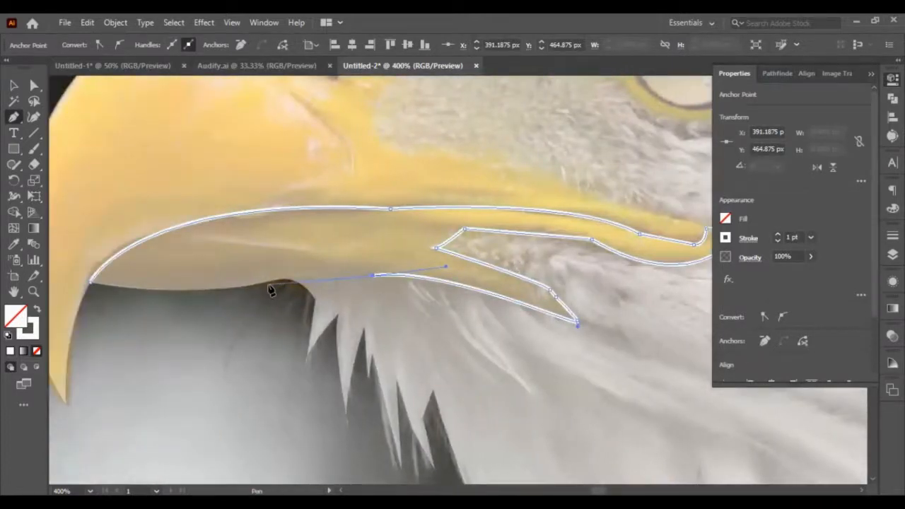
pyautogui.moveTo(267, 286); pyautogui.dragTo(242, 301)
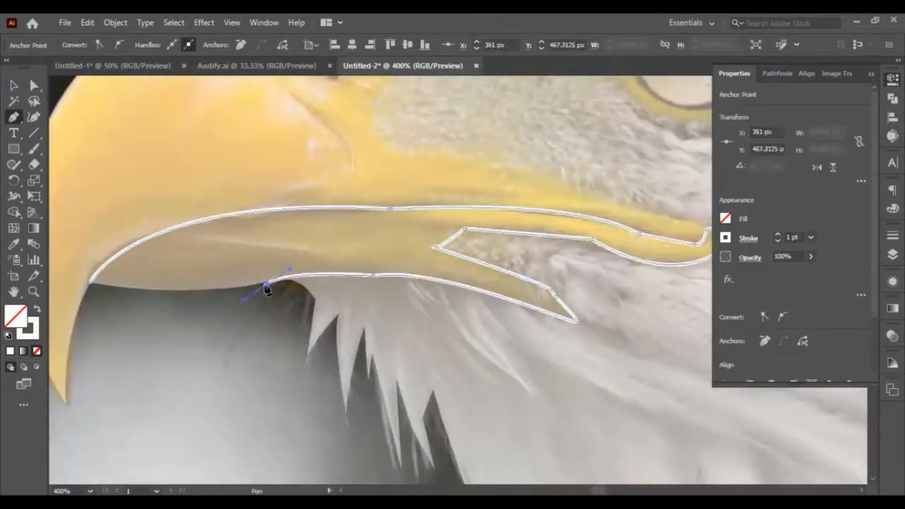
pyautogui.click(265, 285)
pyautogui.click(90, 284)
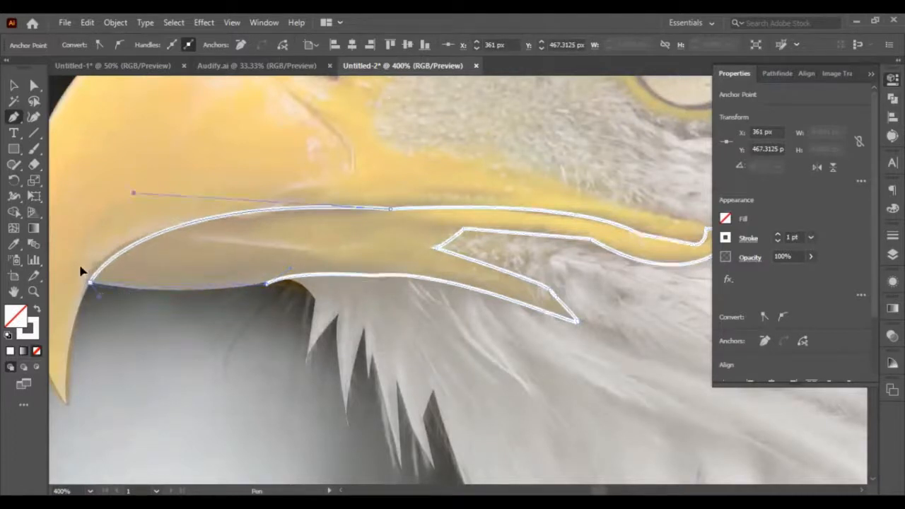
pyautogui.click(14, 85)
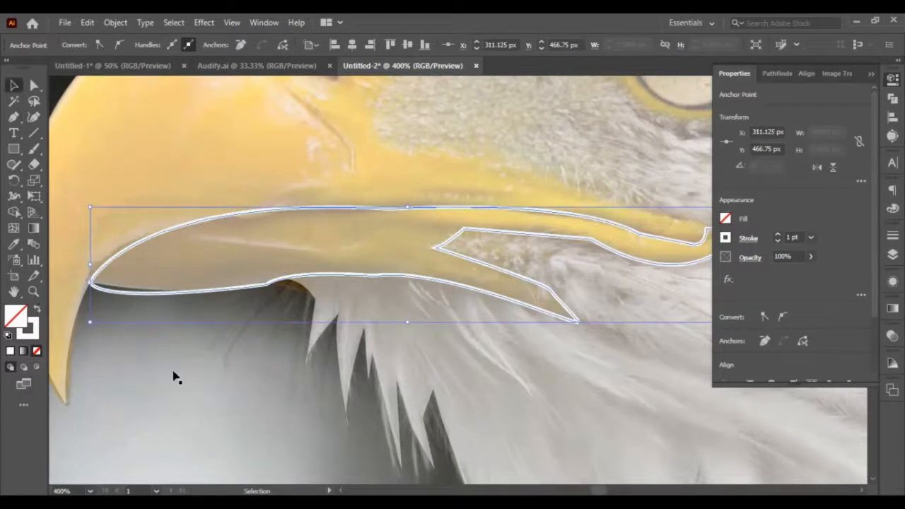
pyautogui.click(38, 310)
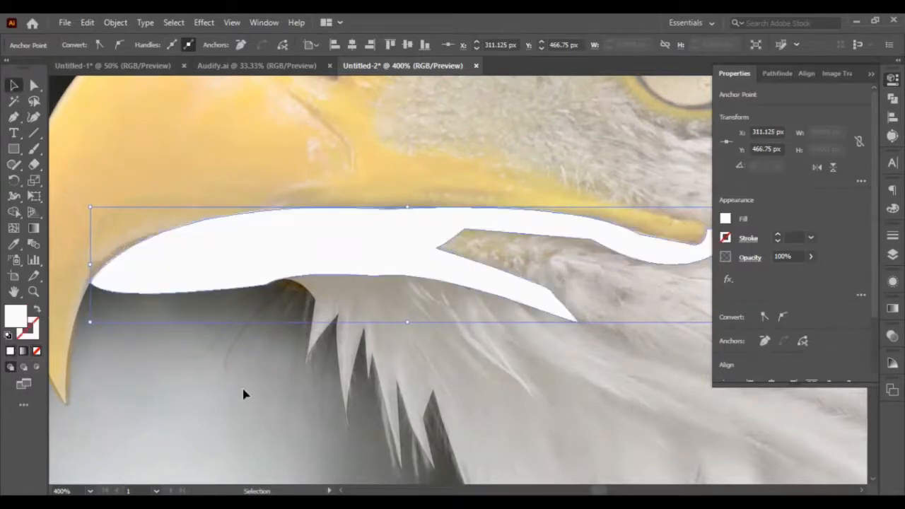
# Send the white lower beak shape to the back, behind the eagle photo, and deselect it.
pyautogui.click(306, 339)
pyautogui.scroll(-4, 306, 340)
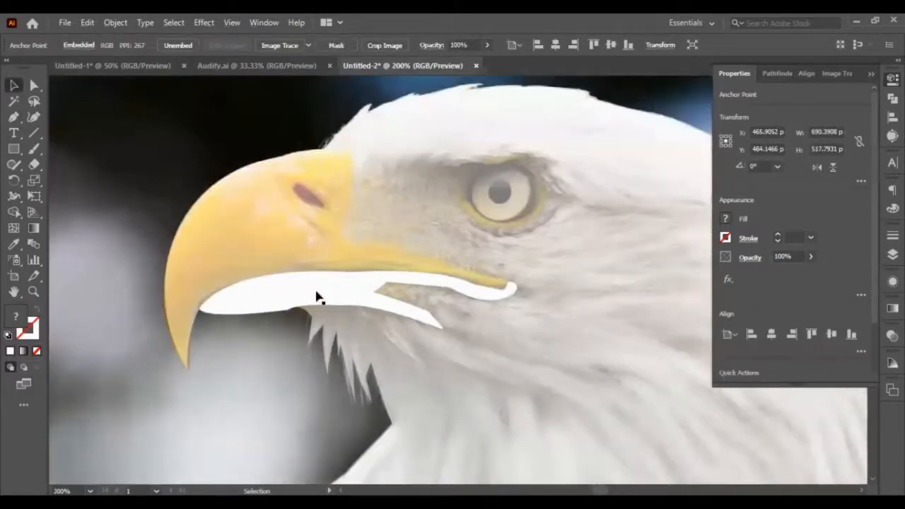
pyautogui.click(317, 298)
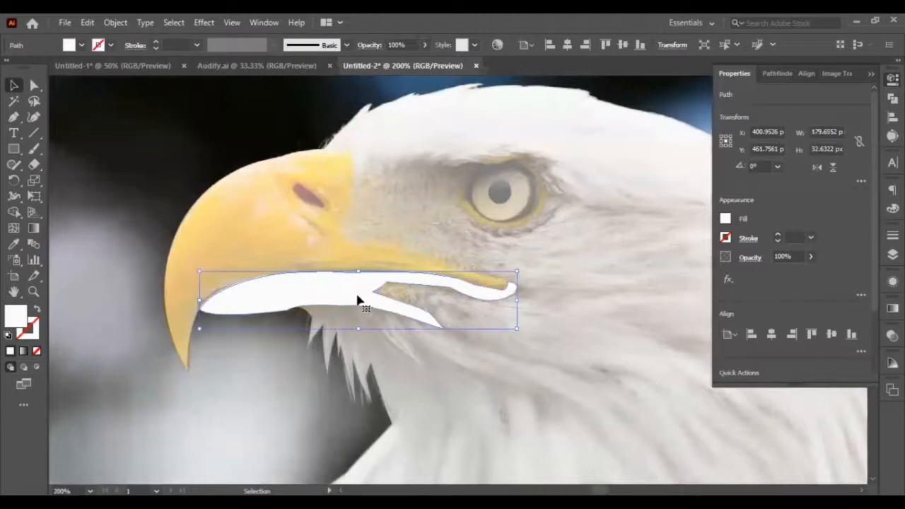
pyautogui.hotkey('ctrl', 'shift', '[')
pyautogui.scroll(-2, 446, 372)
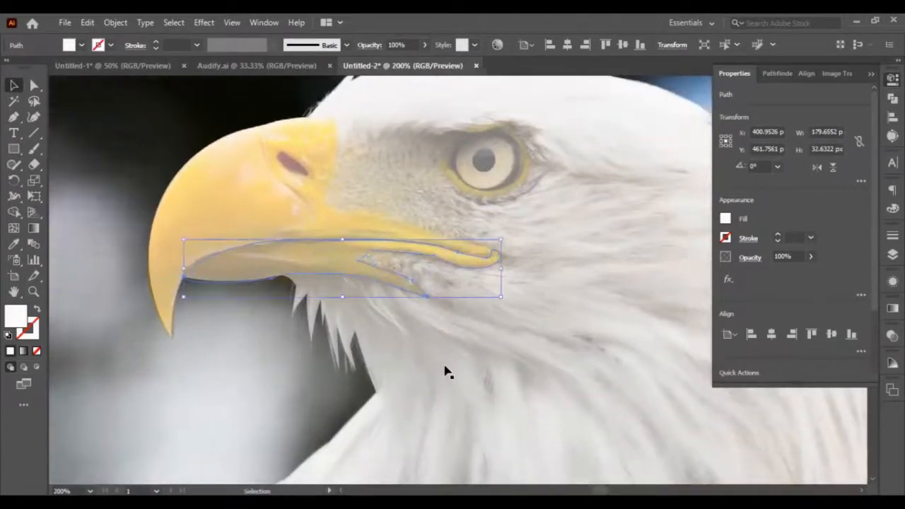
pyautogui.click(446, 371)
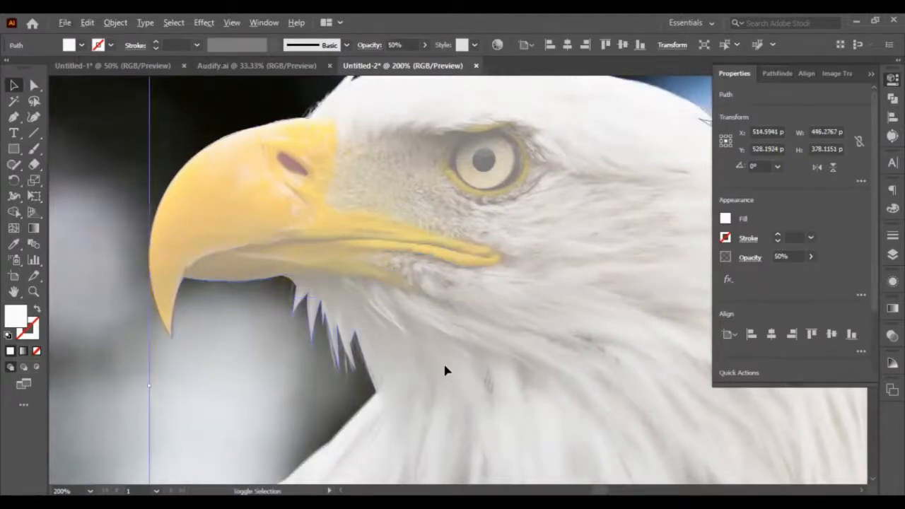
pyautogui.scroll(-6, 445, 372)
pyautogui.press('a')
pyautogui.scroll(4, 445, 371)
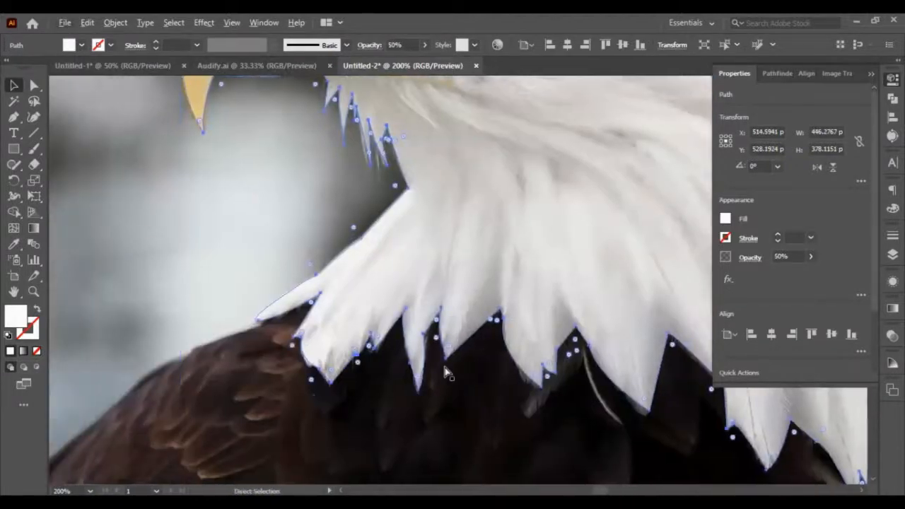
pyautogui.press('v')
pyautogui.click(305, 333)
pyautogui.scroll(5, 403, 354)
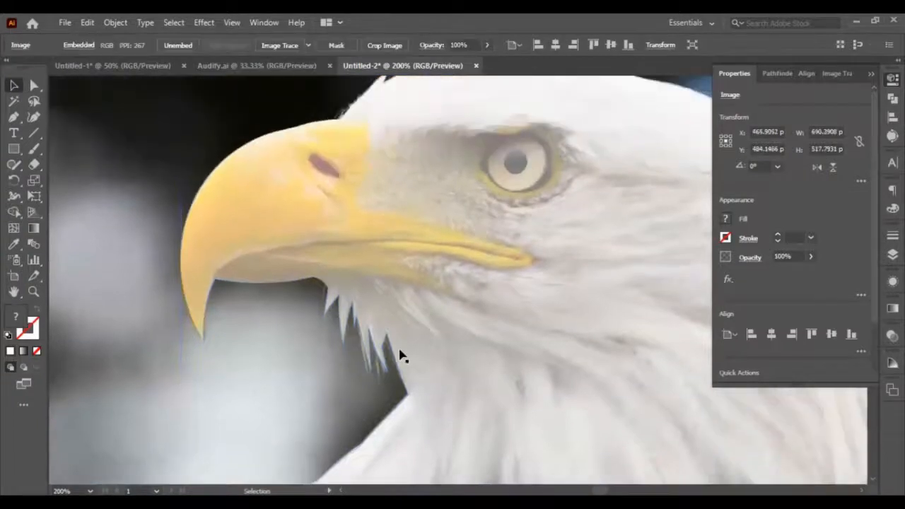
# Trace the dark nostril on the upper beak with the Pen tool as a closed white shape.
pyautogui.click(13, 117)
pyautogui.scroll(2, 316, 265)
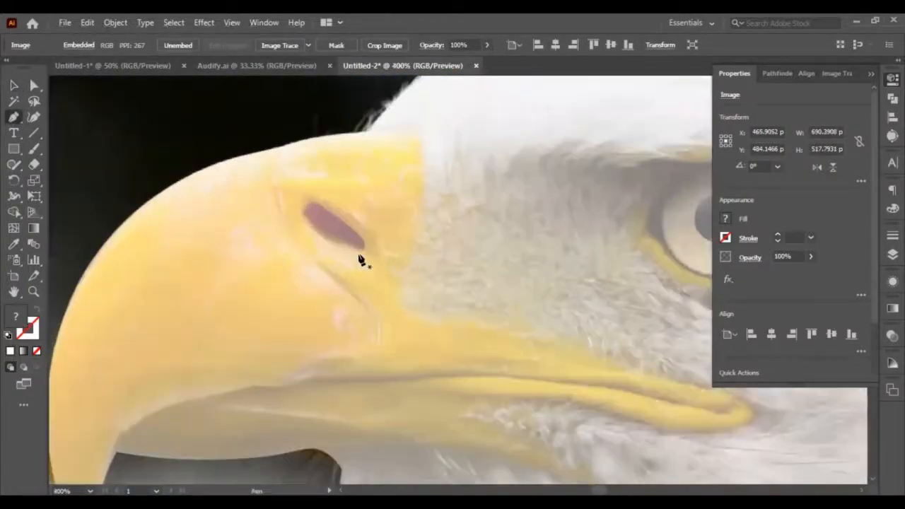
pyautogui.click(360, 248)
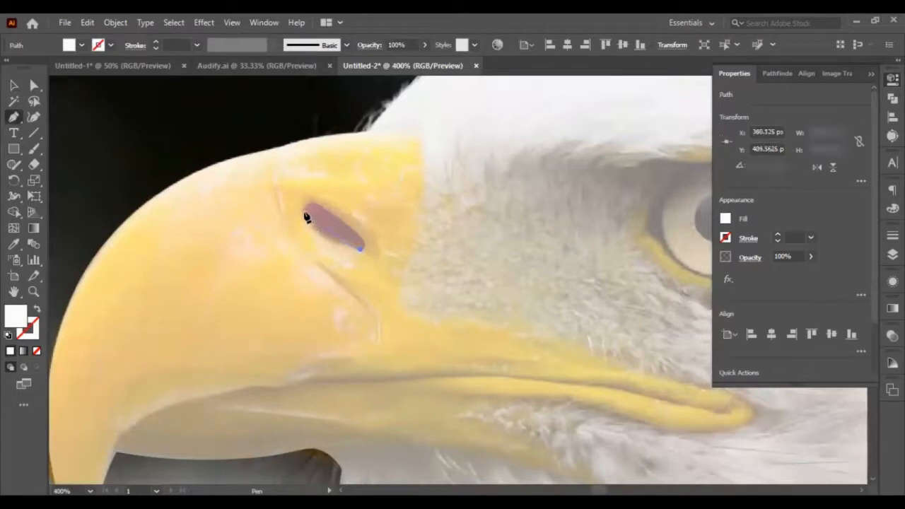
pyautogui.moveTo(301, 185); pyautogui.dragTo(302, 184)
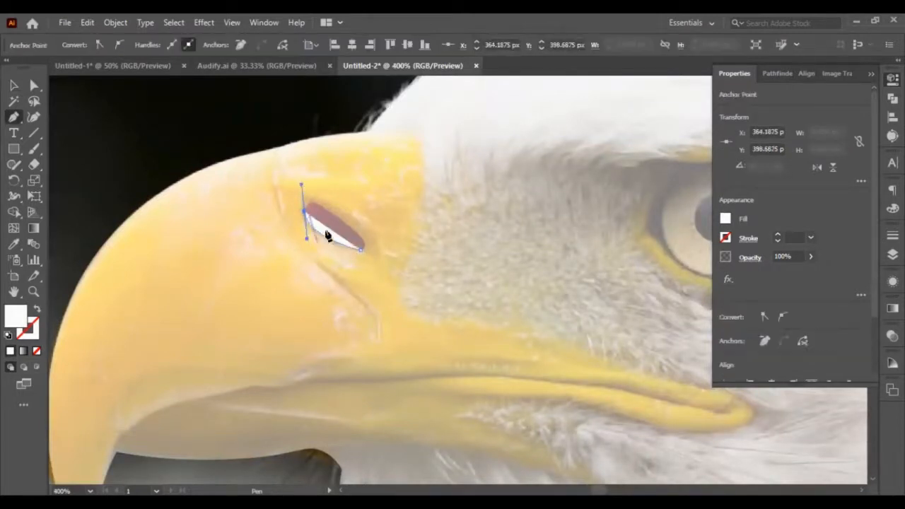
pyautogui.click(305, 212)
pyautogui.click(318, 210)
pyautogui.click(314, 206)
pyautogui.moveTo(363, 248); pyautogui.dragTo(354, 247)
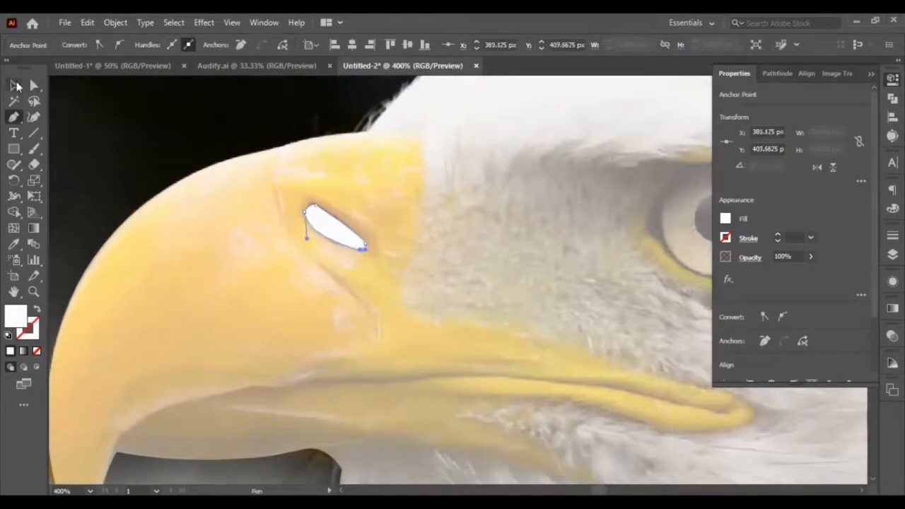
# Select the white nostril shape and send it behind the eagle photo.
pyautogui.click(16, 86)
pyautogui.click(325, 228)
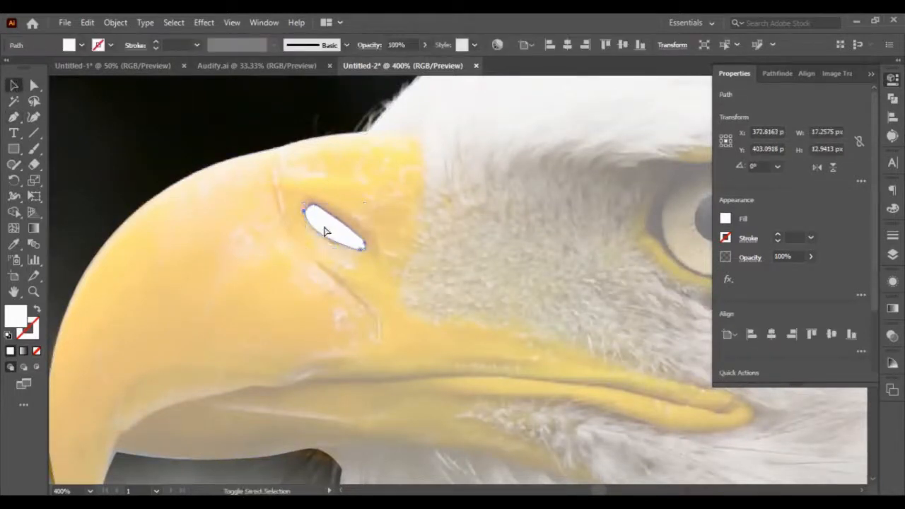
pyautogui.click(326, 231)
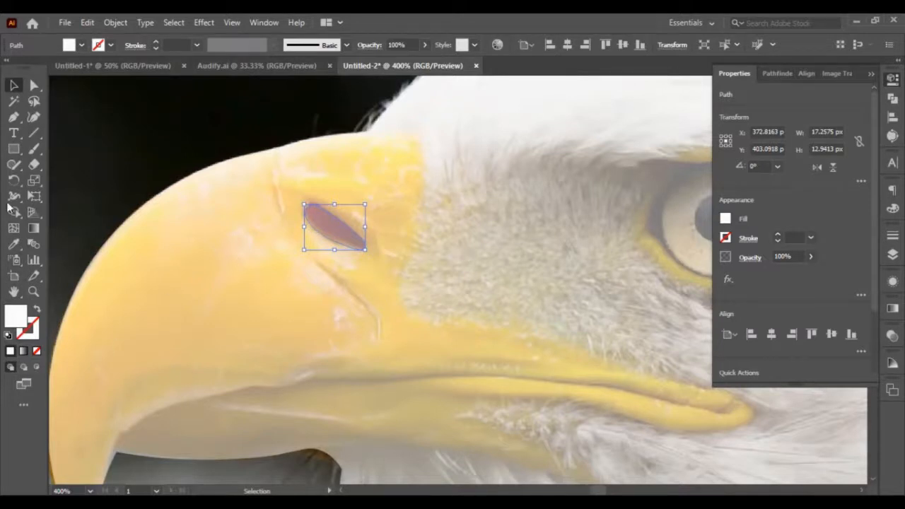
# Draw an open Pen path from the beak's top edge, curving in front of the nostril and down to the mouth line.
pyautogui.click(13, 116)
pyautogui.moveTo(279, 152); pyautogui.dragTo(280, 186)
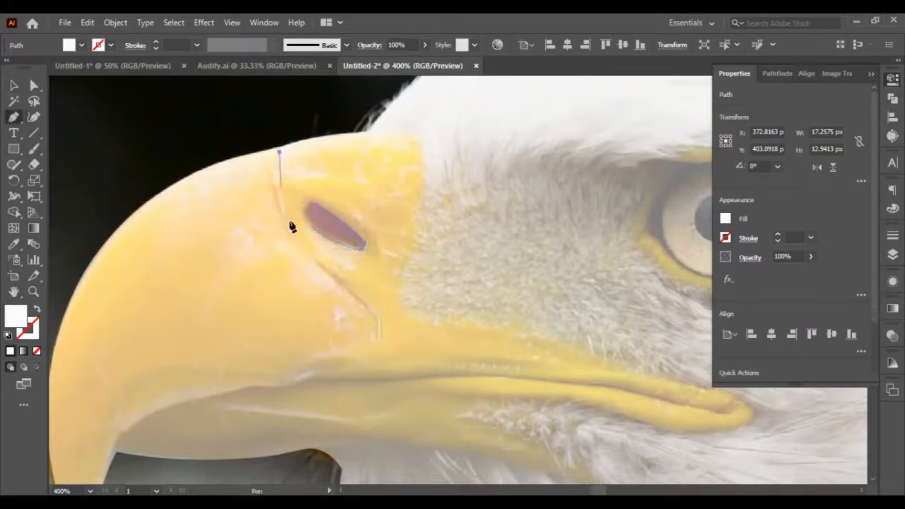
pyautogui.moveTo(305, 253); pyautogui.dragTo(351, 278)
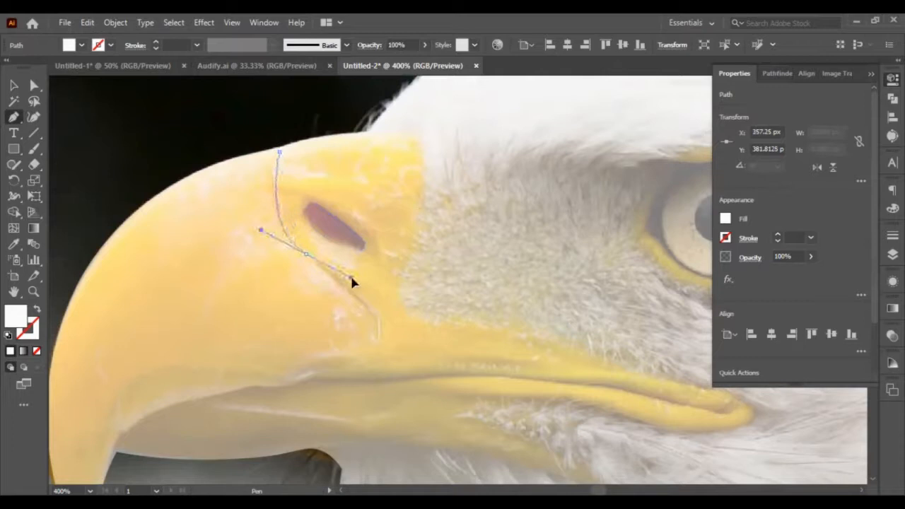
pyautogui.click(305, 253)
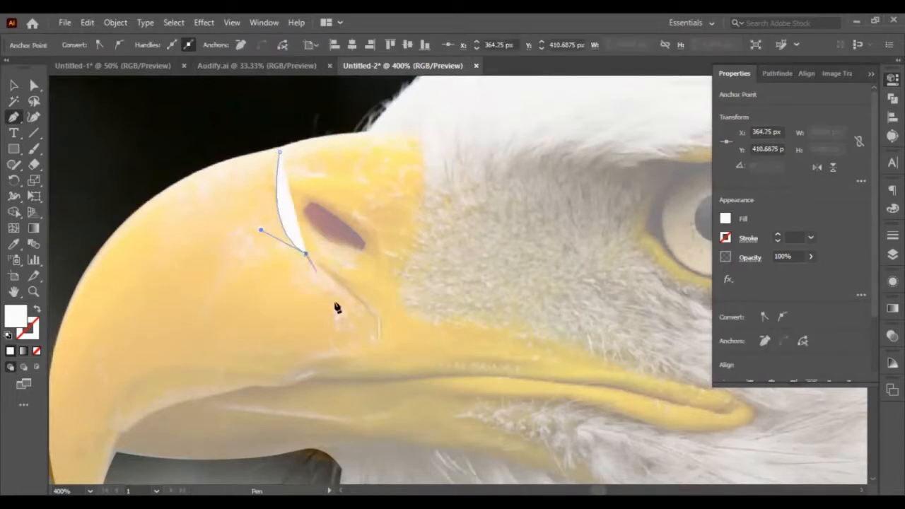
pyautogui.click(375, 312)
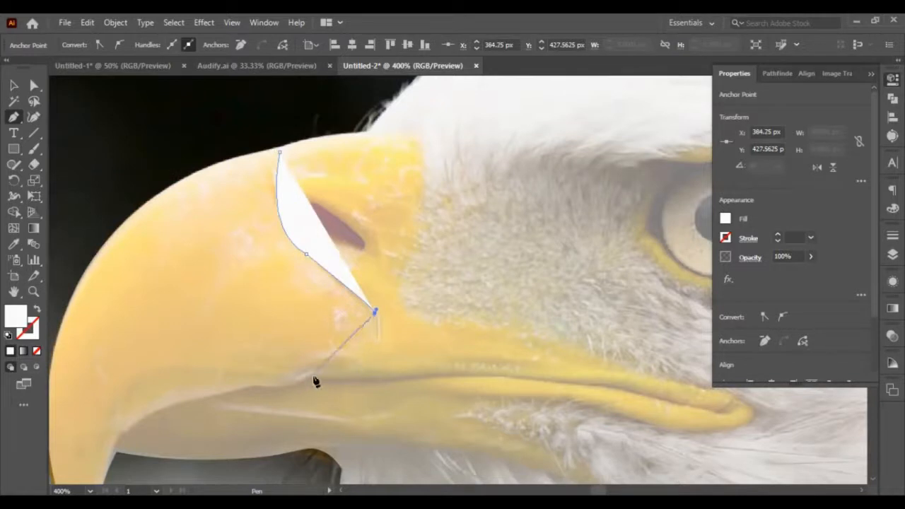
pyautogui.moveTo(351, 367); pyautogui.dragTo(278, 398)
pyautogui.click(352, 366)
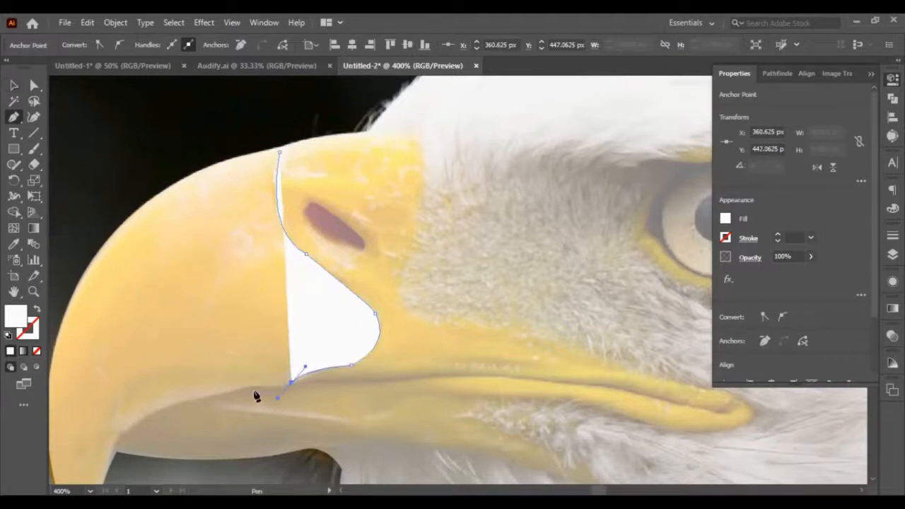
# Swap the fill and stroke of the dividing line on the beak to a white 1 pt stroke, and deselect it.
pyautogui.click(13, 85)
pyautogui.click(38, 311)
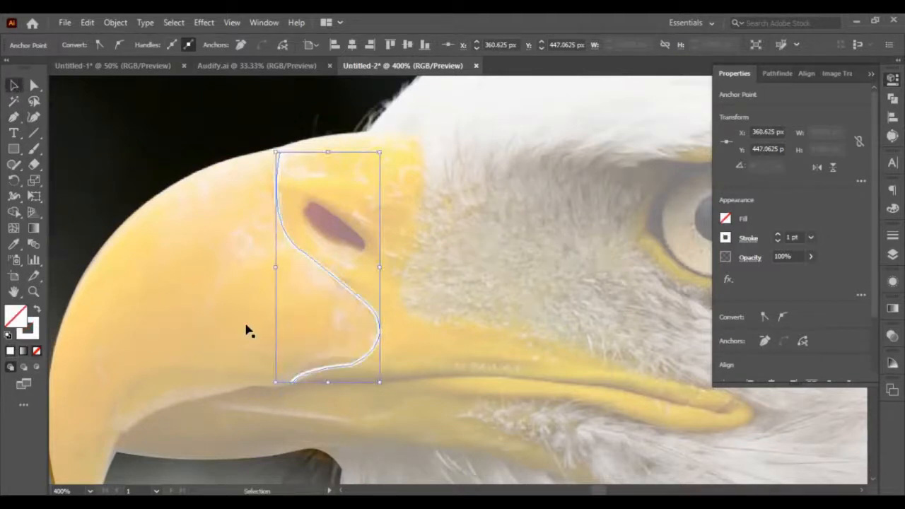
pyautogui.click(373, 419)
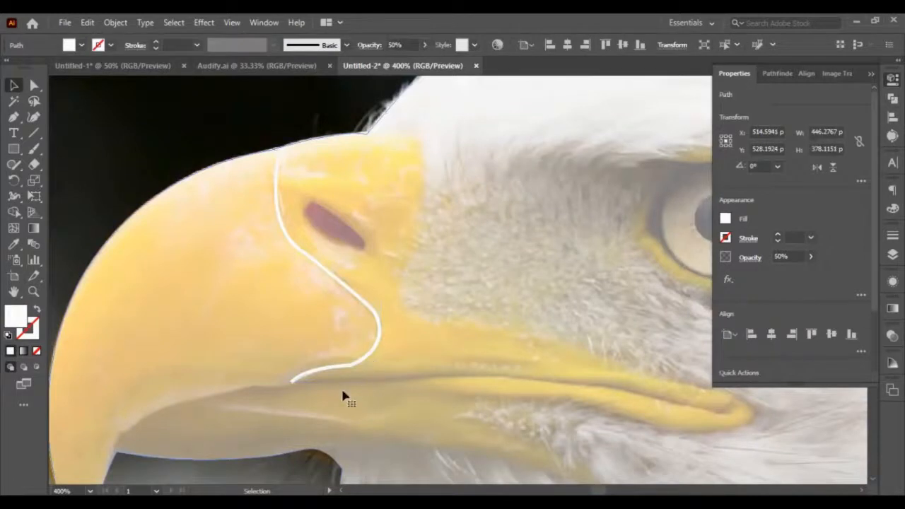
# Deselect the head silhouette and start a new Pen path at the hook's base, where the upper and lower beak meet.
pyautogui.scroll(-2, 329, 382)
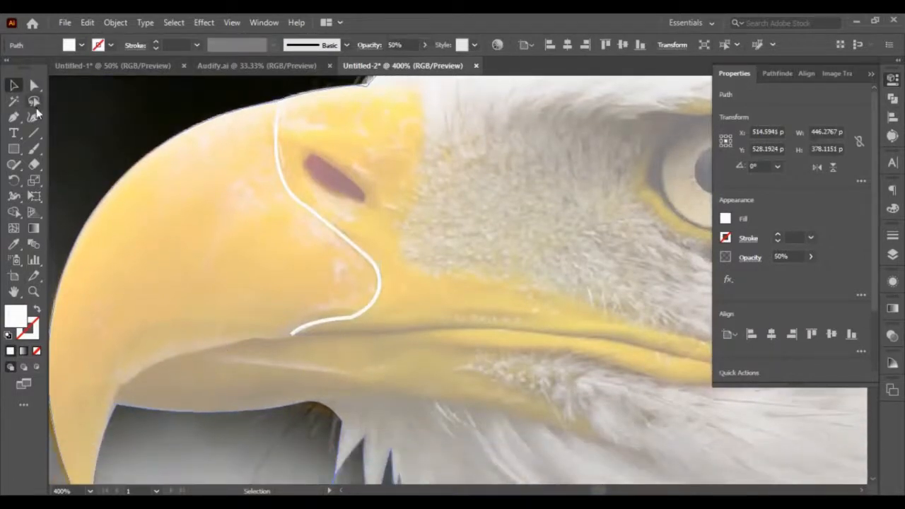
pyautogui.click(14, 117)
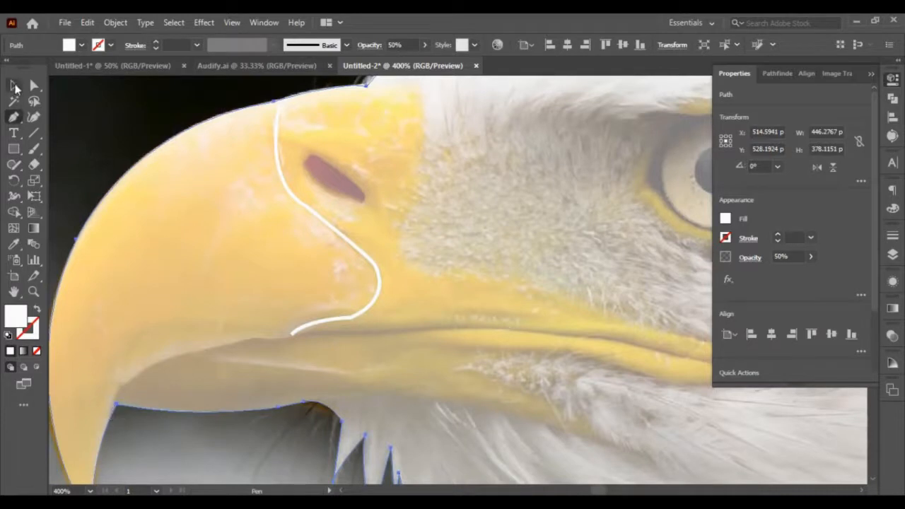
pyautogui.click(14, 85)
pyautogui.click(70, 162)
pyautogui.press('p')
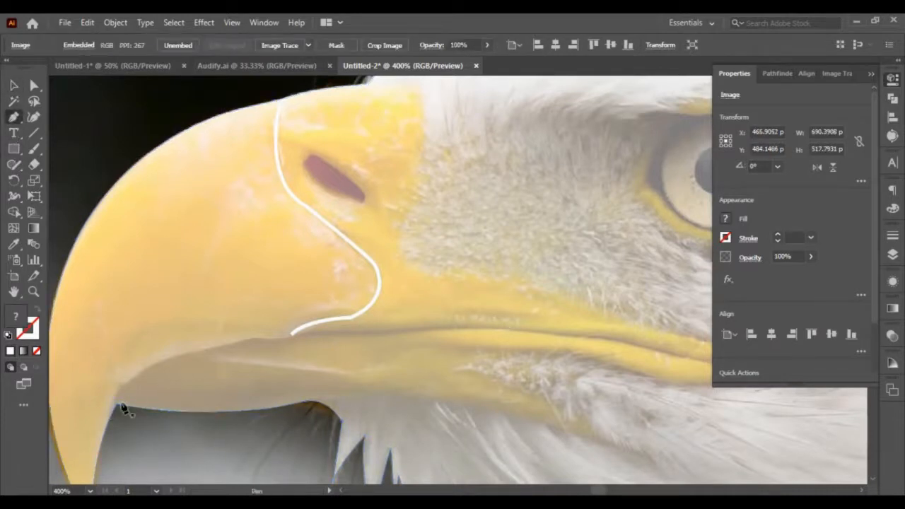
pyautogui.click(112, 405)
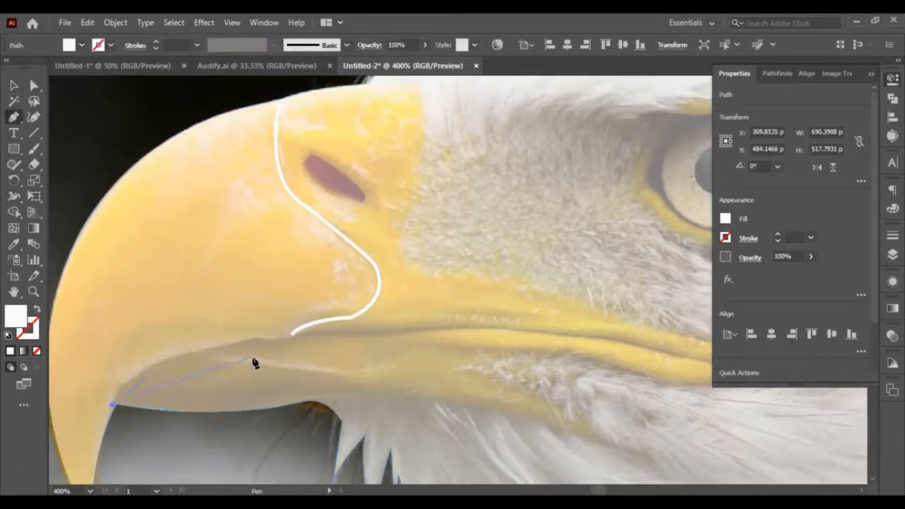
pyautogui.click(284, 342)
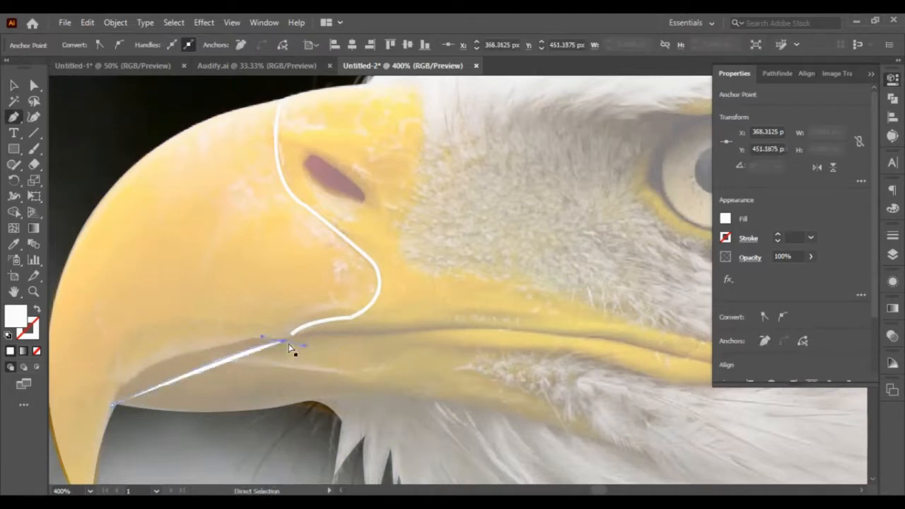
pyautogui.click(291, 345)
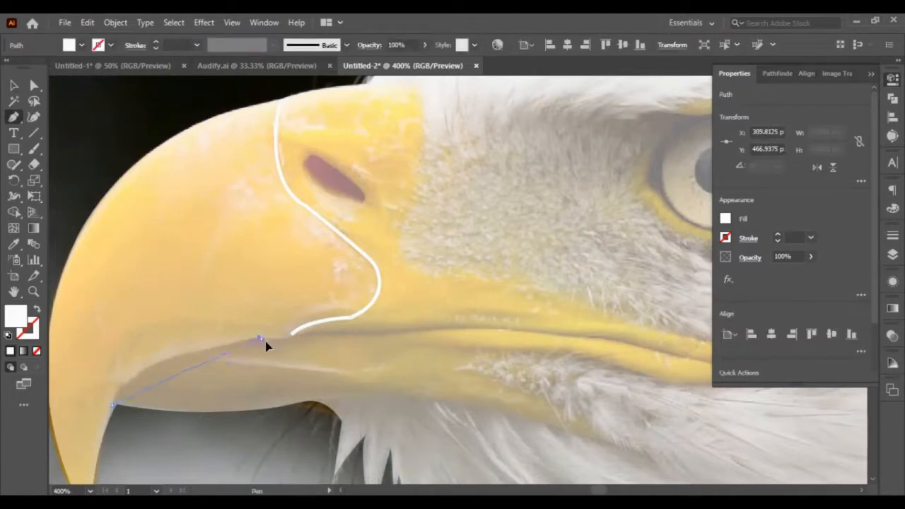
pyautogui.moveTo(265, 341); pyautogui.dragTo(359, 352)
pyautogui.hotkey('ctrl', 'z')
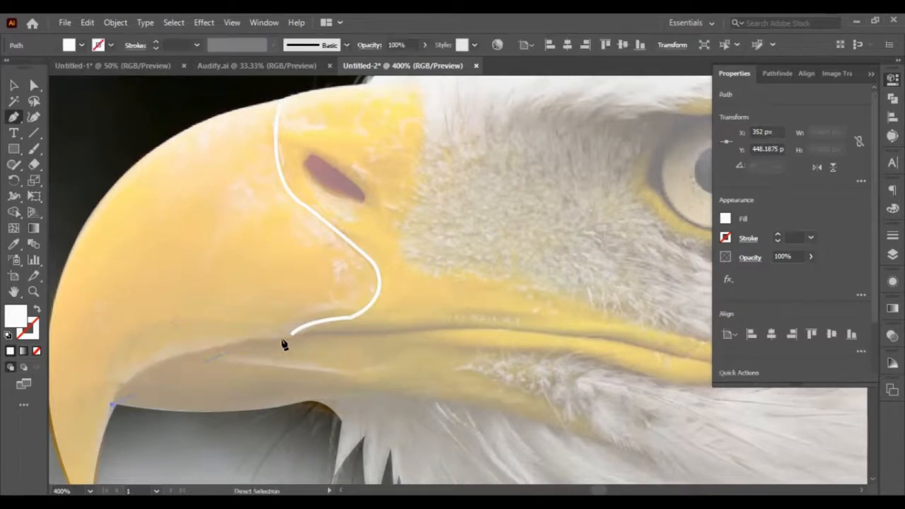
# Trace the mouth line with the Pen tool as an open path, from the hook's base to a small upturned curl at the beak's rear corner.
pyautogui.moveTo(261, 341); pyautogui.dragTo(362, 333)
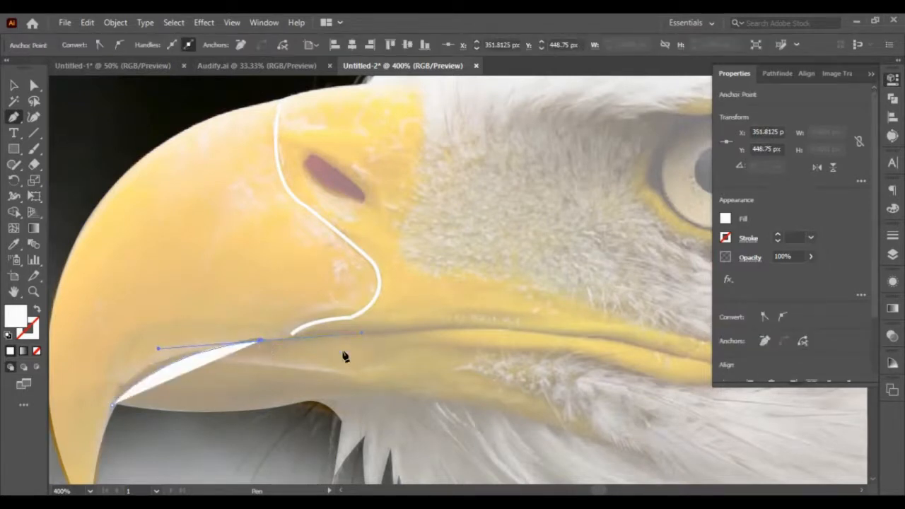
pyautogui.moveTo(407, 334); pyautogui.dragTo(426, 342)
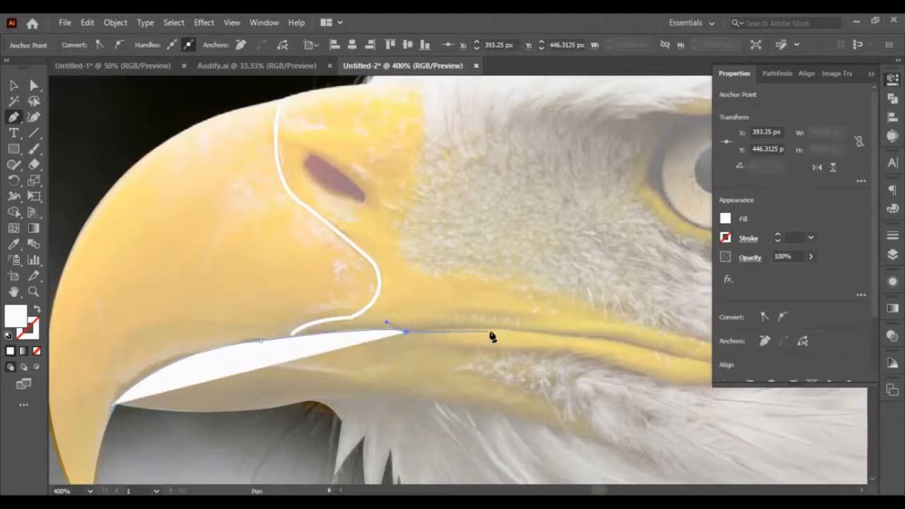
pyautogui.moveTo(576, 341); pyautogui.dragTo(608, 358)
pyautogui.scroll(-5, 578, 343)
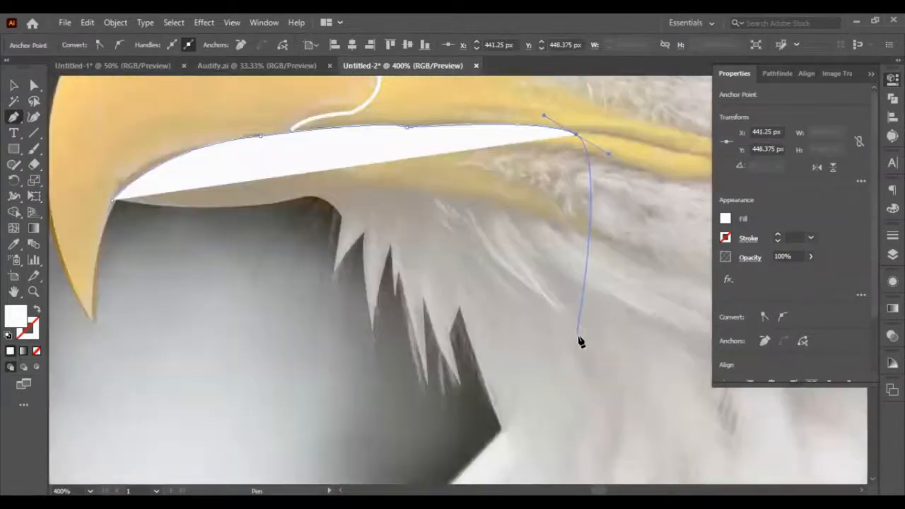
pyautogui.hscroll(3, 579, 343)
pyautogui.scroll(2, 574, 337)
pyautogui.hscroll(2, 575, 337)
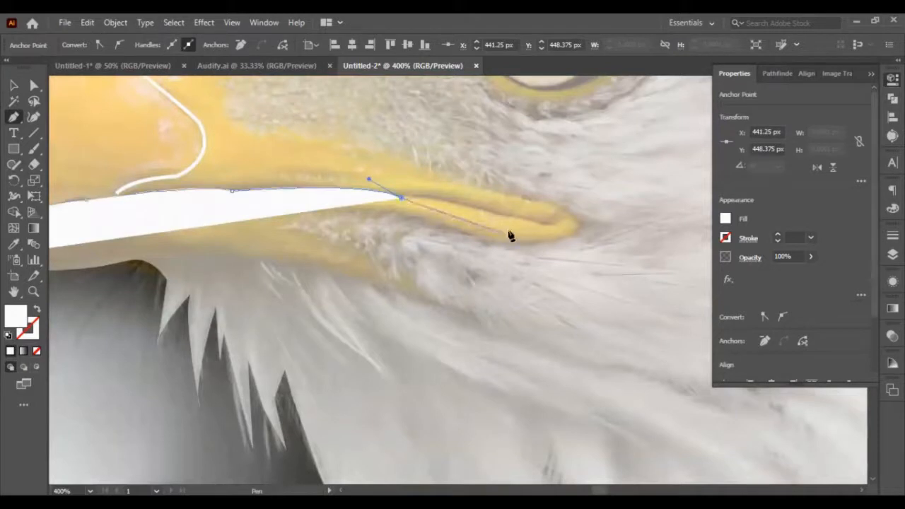
pyautogui.moveTo(534, 225); pyautogui.dragTo(563, 192)
pyautogui.click(537, 225)
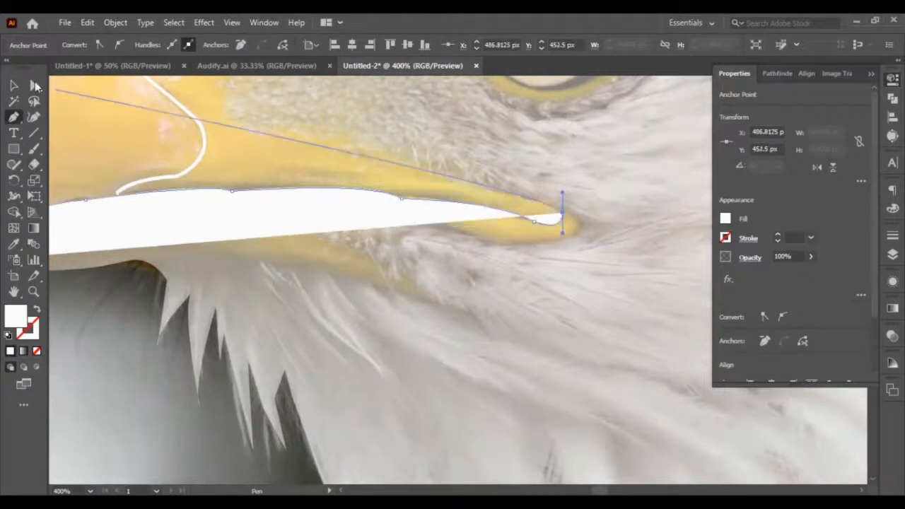
# Swap the mouth line's fill and stroke to give it a white 1 pt stroke with no fill, and deselect it.
pyautogui.click(14, 86)
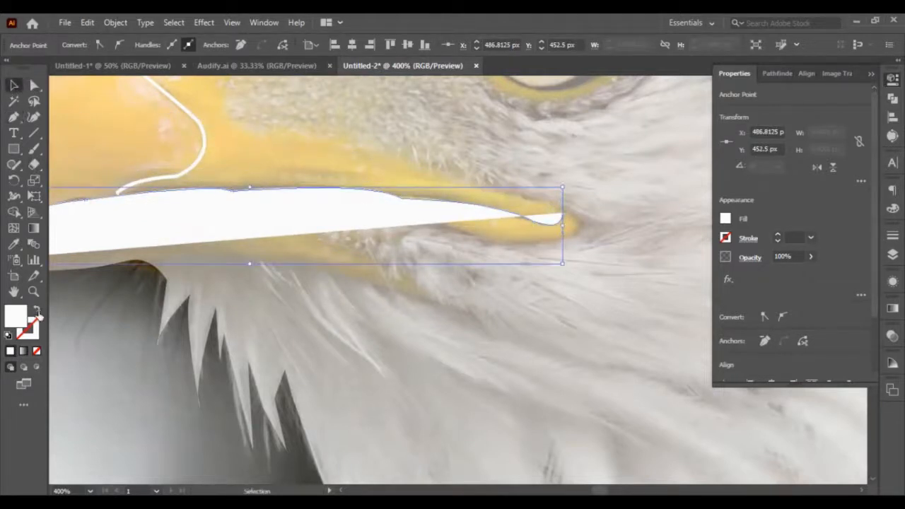
pyautogui.hotkey('shift', 'x')
pyautogui.scroll(-3, 162, 343)
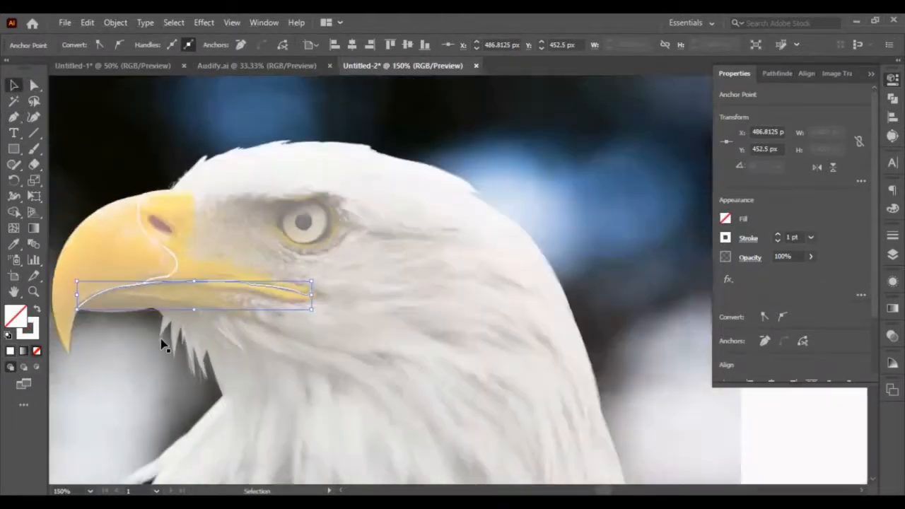
pyautogui.press('a')
pyautogui.hscroll(-3, 163, 342)
pyautogui.click(231, 356)
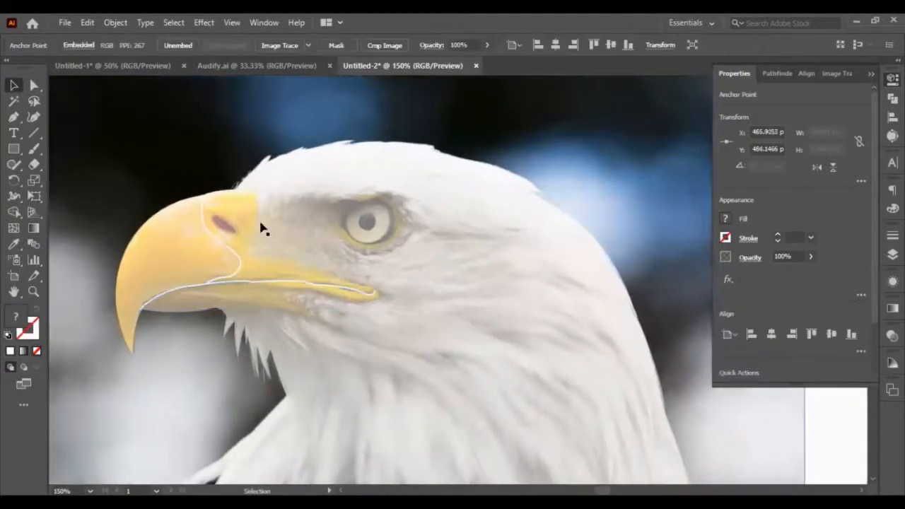
# Send the head silhouette to the back, followed by the eagle photo, to uncover the white beak shapes.
pyautogui.click(333, 327)
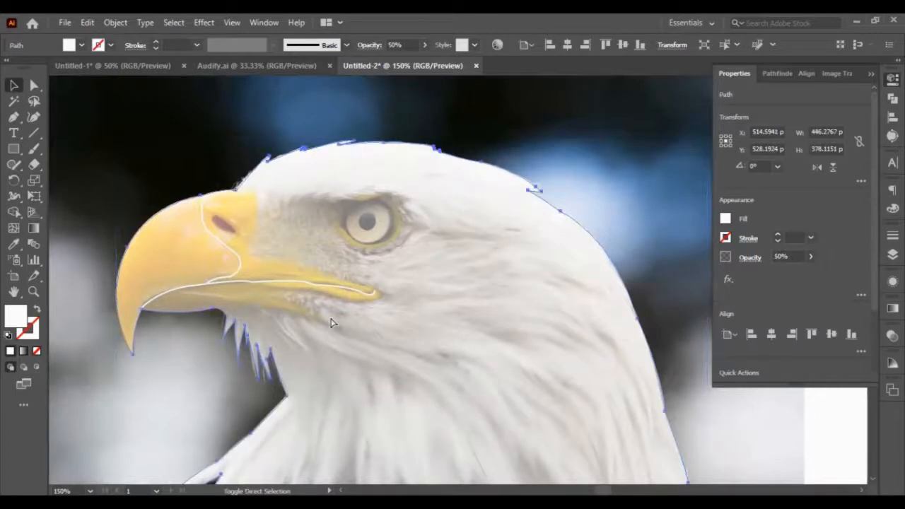
pyautogui.hotkey('ctrl', 'shift', '[')
pyautogui.click(415, 386)
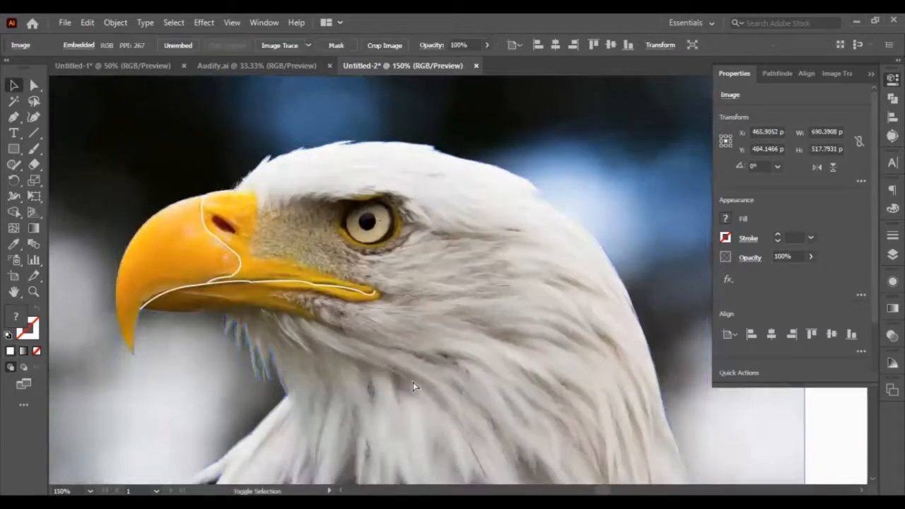
pyautogui.hotkey('ctrl', 'shift', '[')
# Select the upper and lower beak shapes together and send them to the back, behind the photo.
pyautogui.click(225, 257)
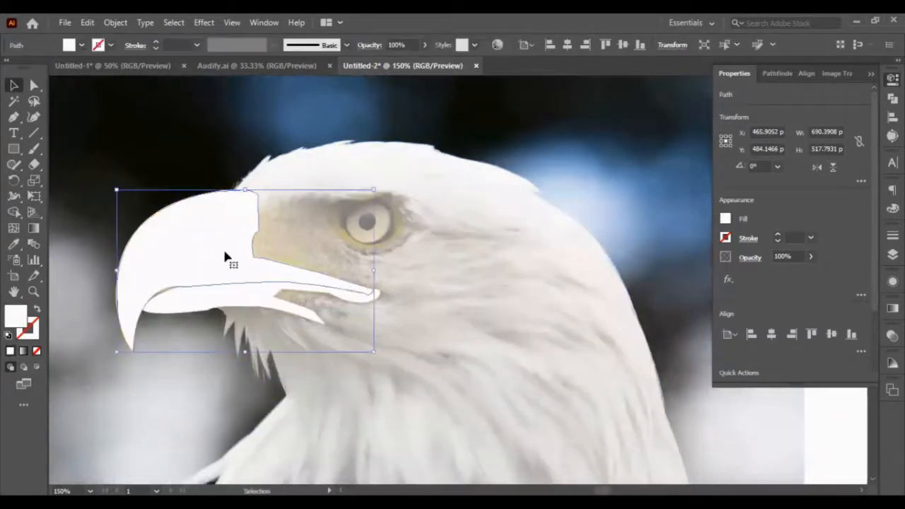
pyautogui.keyDown('shift'); pyautogui.click(268, 292); pyautogui.keyUp('shift')
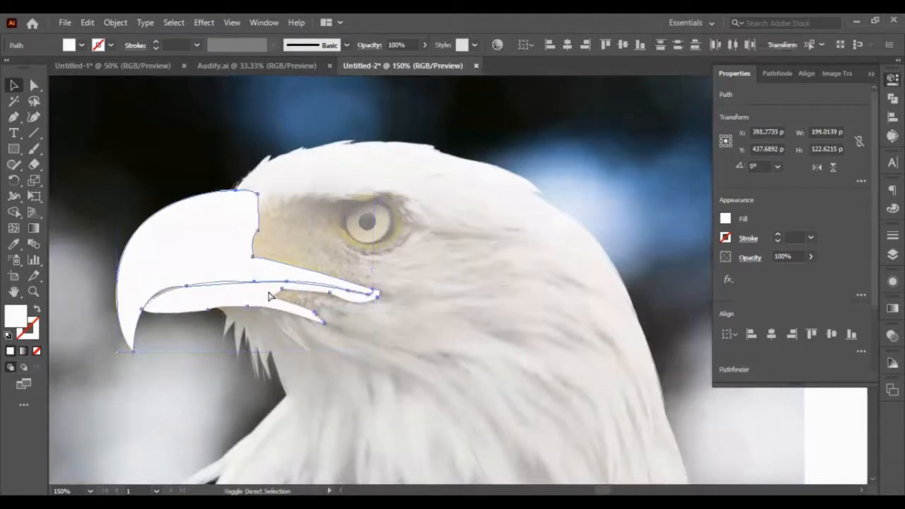
pyautogui.hotkey('ctrl', 'shift', '[')
# Select the beak's dividing line and the mouth line and set their stroke colour to dark red #300000.
pyautogui.click(240, 263)
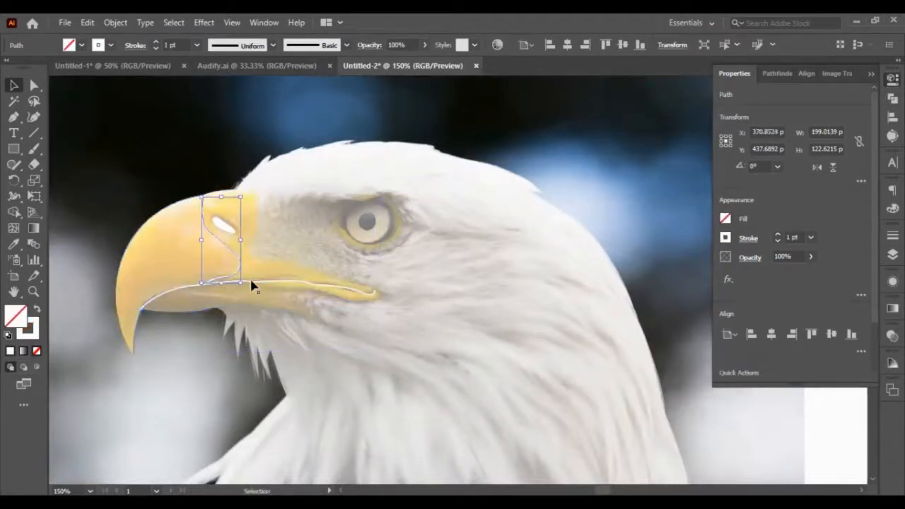
pyautogui.keyDown('shift'); pyautogui.click(260, 281); pyautogui.keyUp('shift')
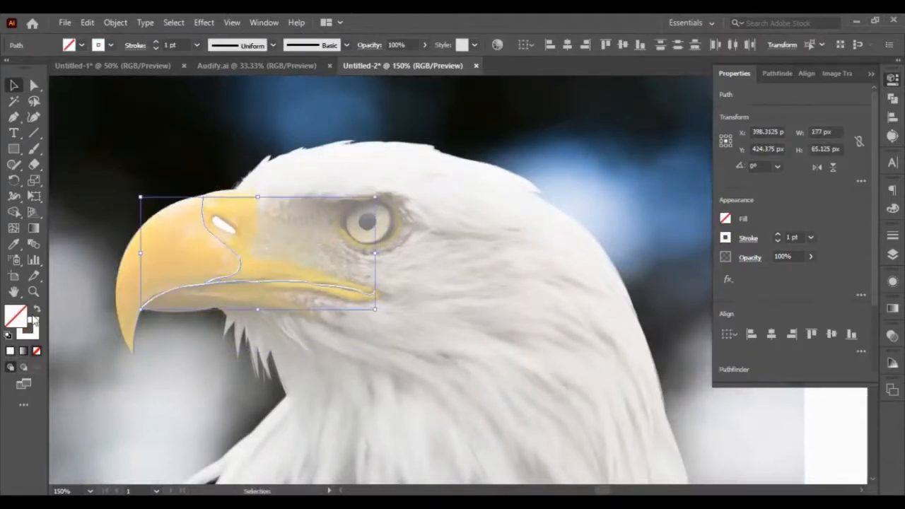
pyautogui.click(39, 330)
pyautogui.moveTo(552, 305); pyautogui.dragTo(580, 345)
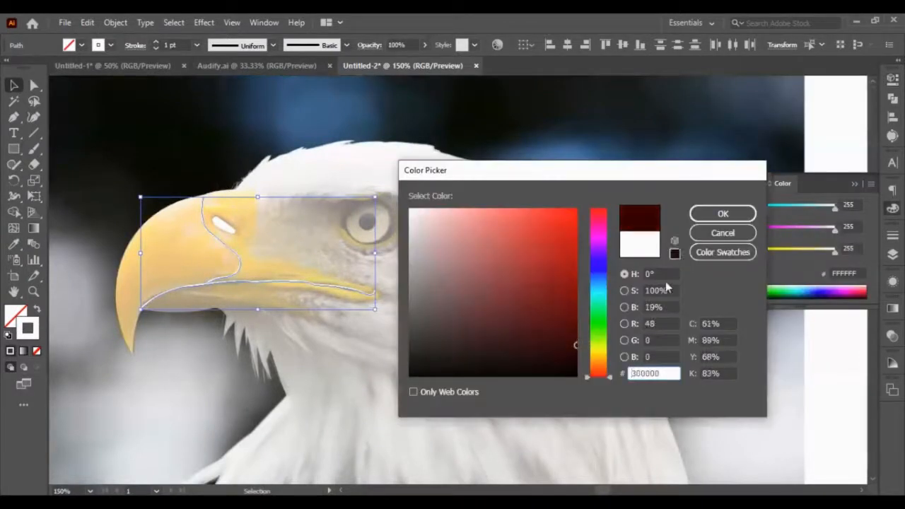
pyautogui.click(720, 214)
# Place the head silhouette and the photo behind the beak shapes again, with the photo at the very back.
pyautogui.click(400, 400)
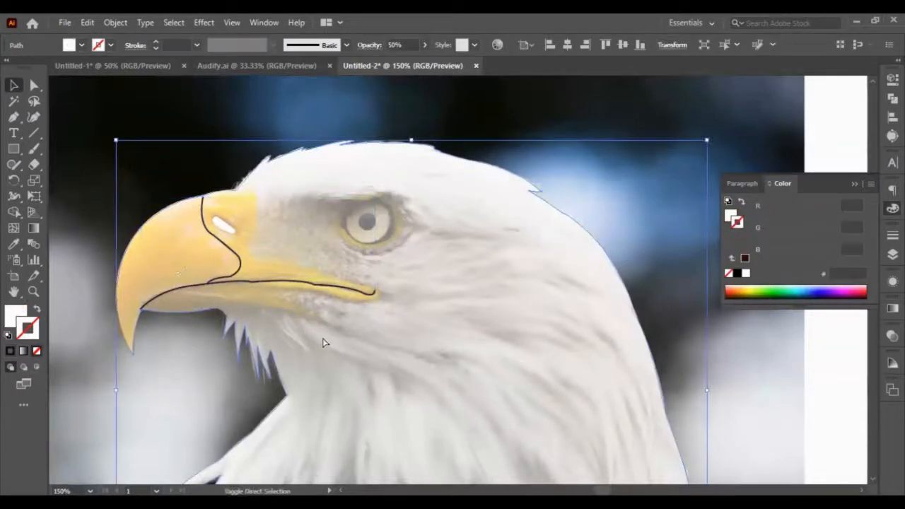
pyautogui.hotkey('ctrl', 'shift', '[')
pyautogui.click(347, 353)
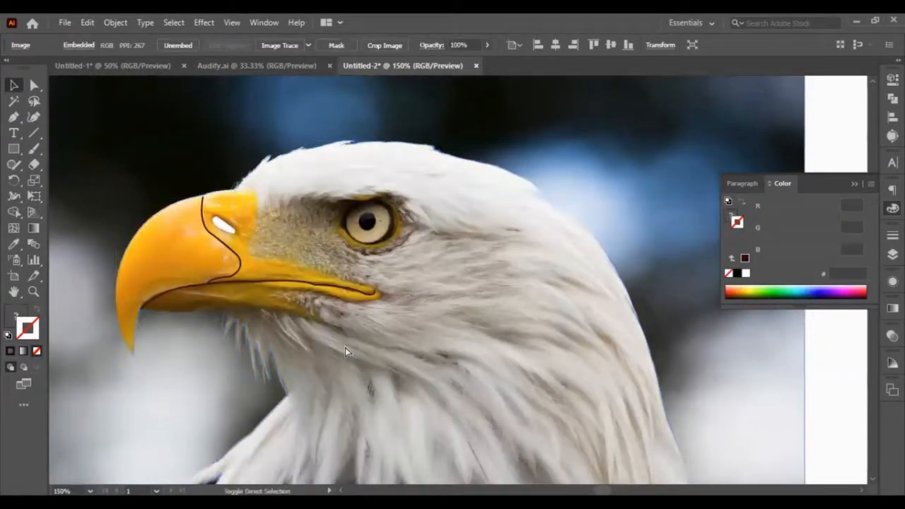
pyautogui.hotkey('ctrl', 'shift', '[')
# Select both the upper and lower beak and return them behind the photo, keeping them selected.
pyautogui.click(234, 216)
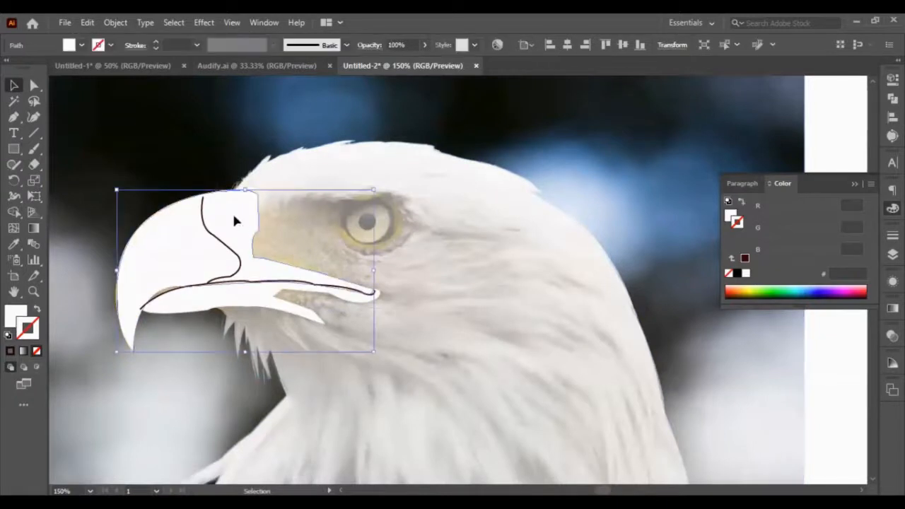
pyautogui.keyDown('shift'); pyautogui.click(194, 306); pyautogui.keyUp('shift')
pyautogui.press('a')
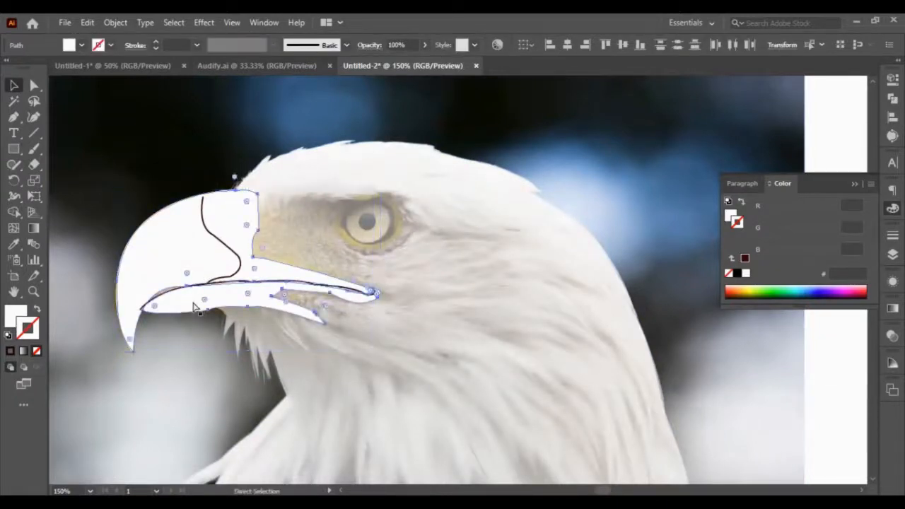
pyautogui.hotkey('ctrl', 'shift', '[')
# Fill the selected upper and lower beak shapes with yellow #F9FF00.
pyautogui.scroll(3, 196, 307)
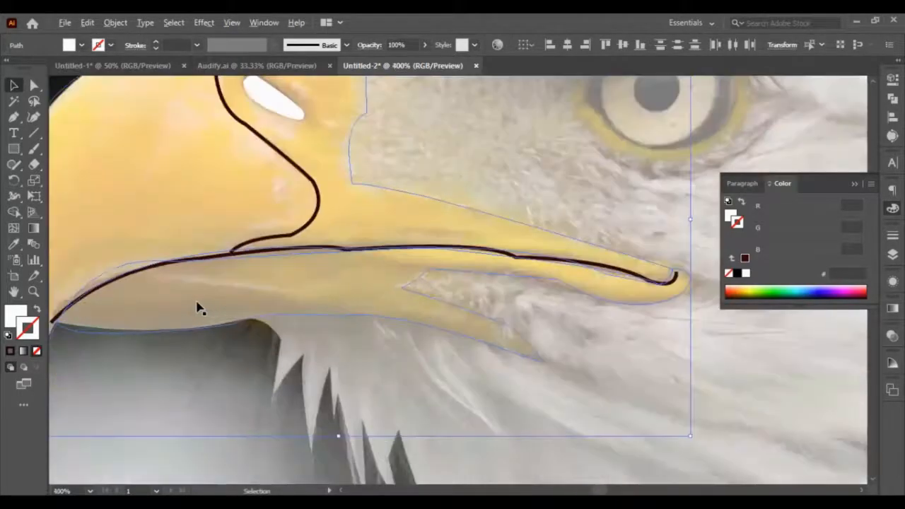
pyautogui.scroll(-3, 216, 307)
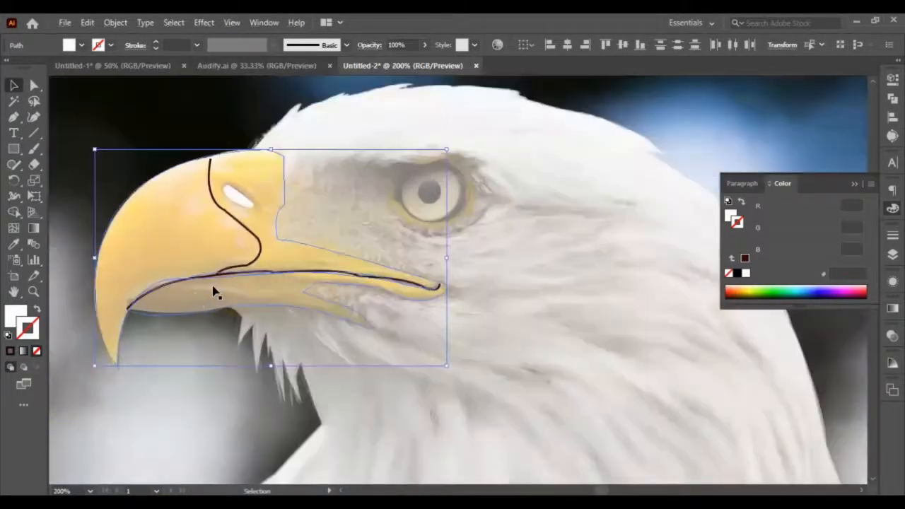
pyautogui.click(15, 318)
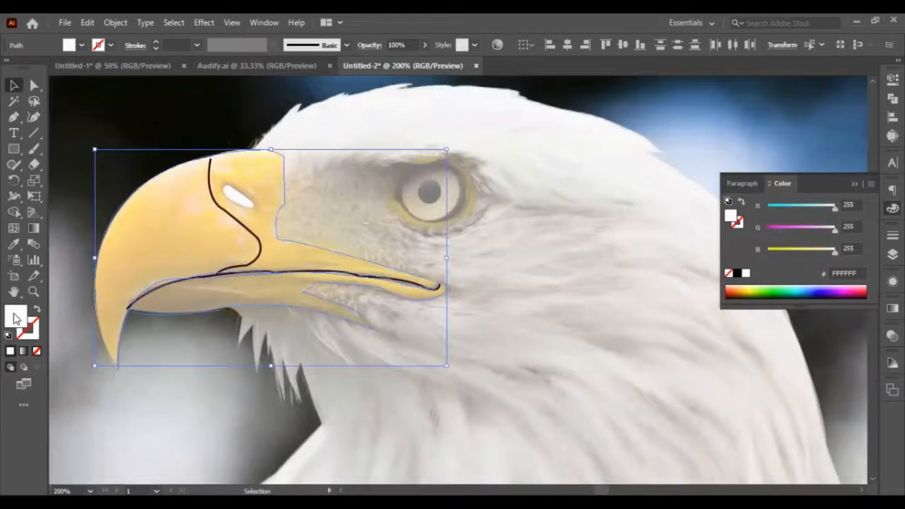
pyautogui.doubleClick(15, 318)
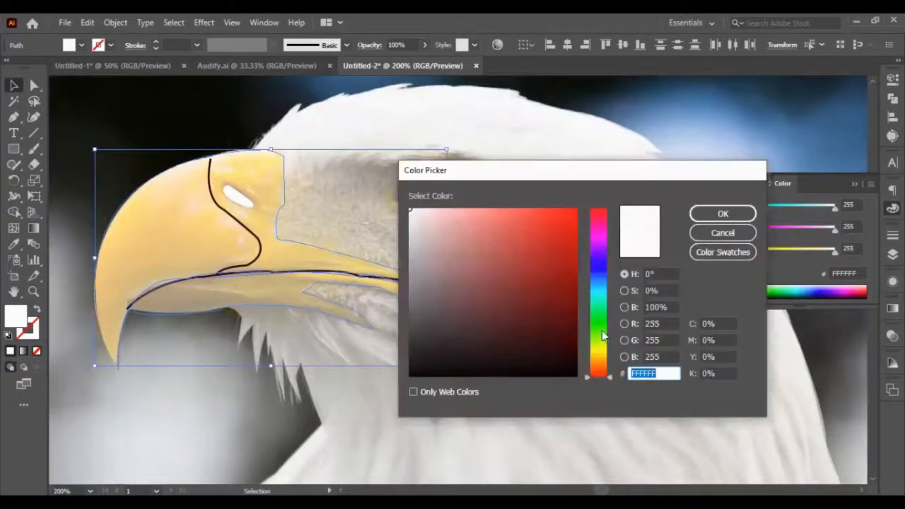
pyautogui.moveTo(601, 339); pyautogui.dragTo(596, 354)
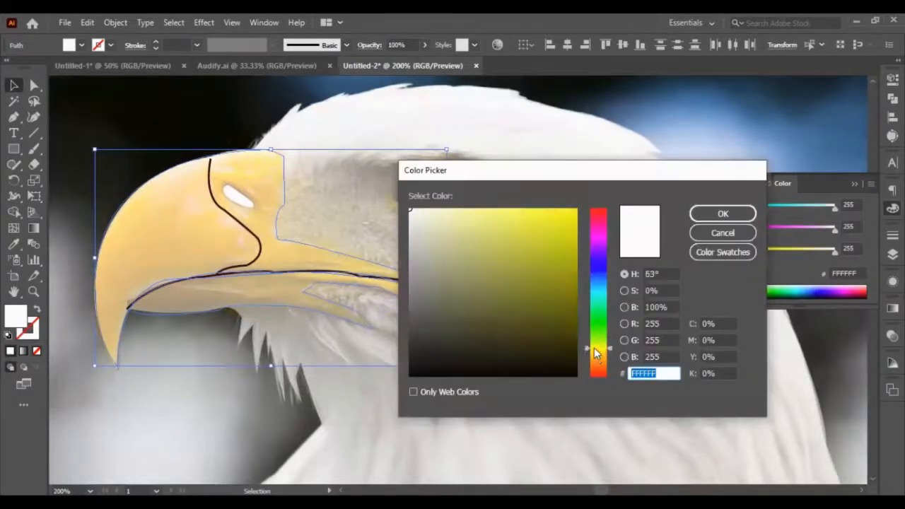
pyautogui.moveTo(573, 212); pyautogui.dragTo(594, 192)
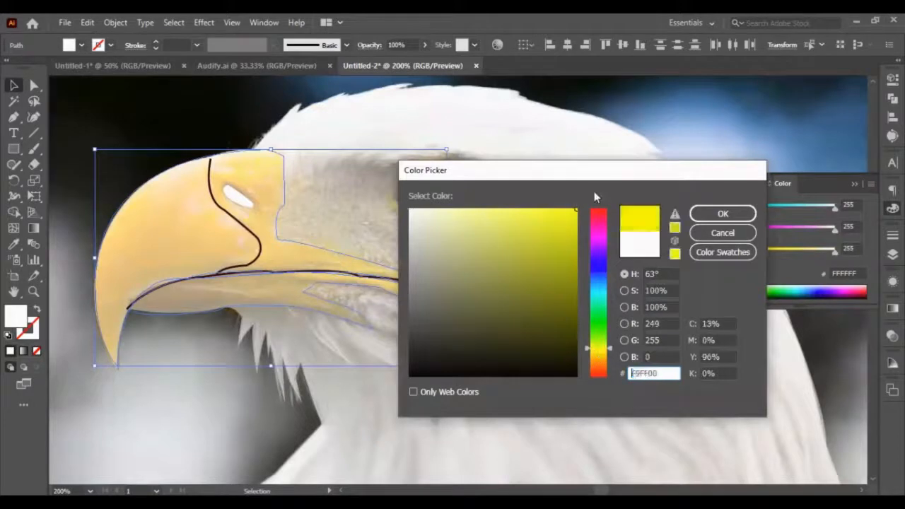
pyautogui.click(718, 214)
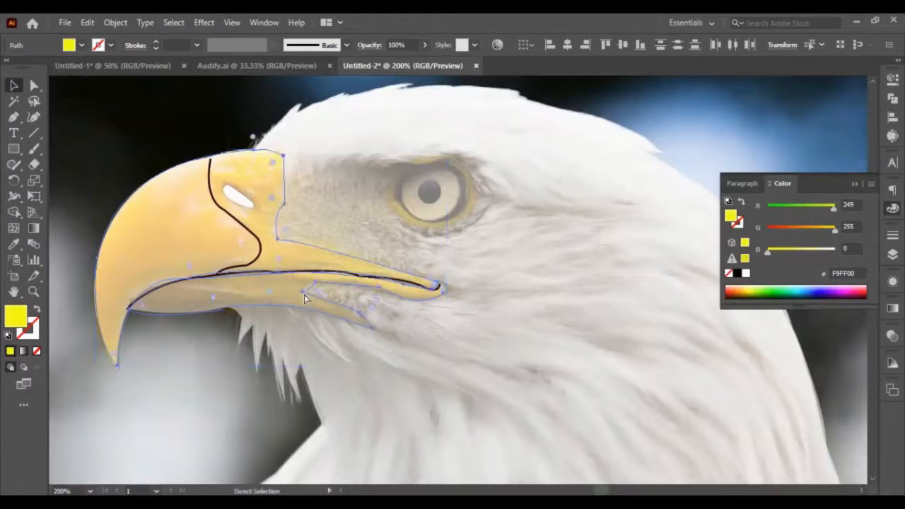
# Change the fill of both beak shapes to pure yellow #FFFF00.
pyautogui.doubleClick(10, 318)
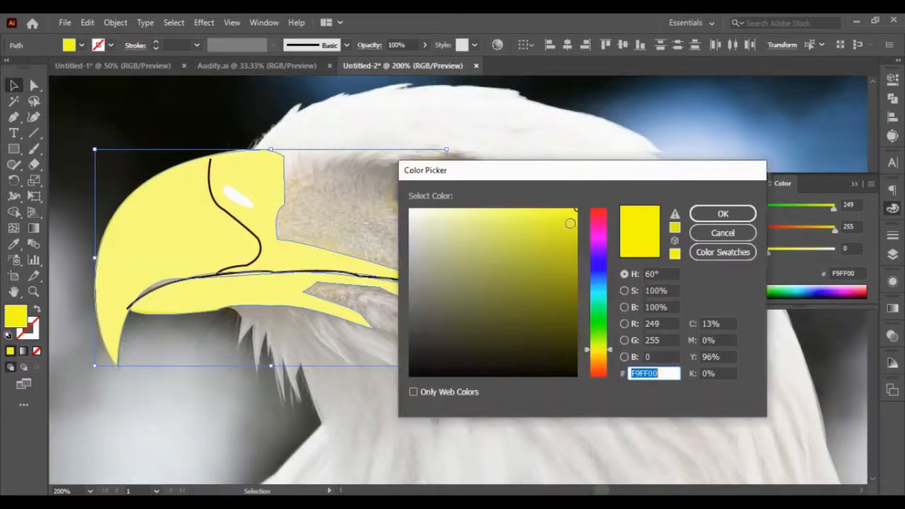
pyautogui.click(577, 228)
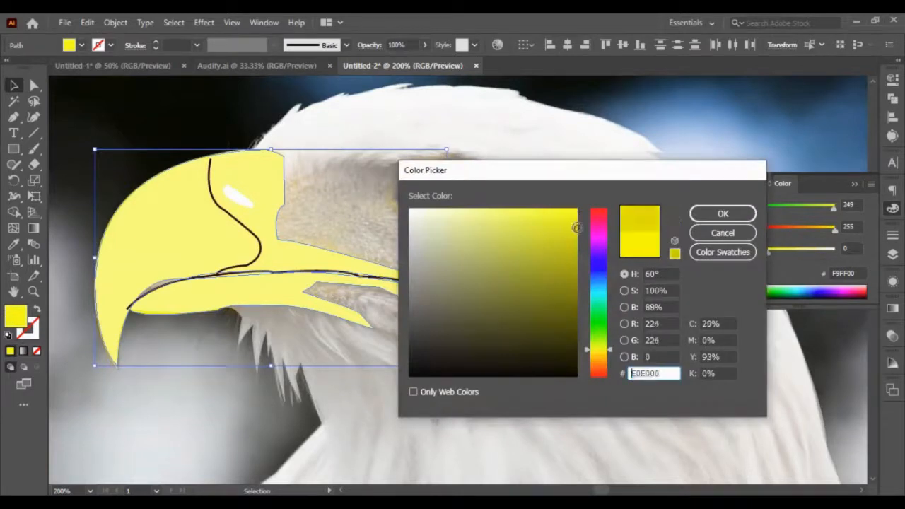
pyautogui.moveTo(577, 227); pyautogui.dragTo(587, 210)
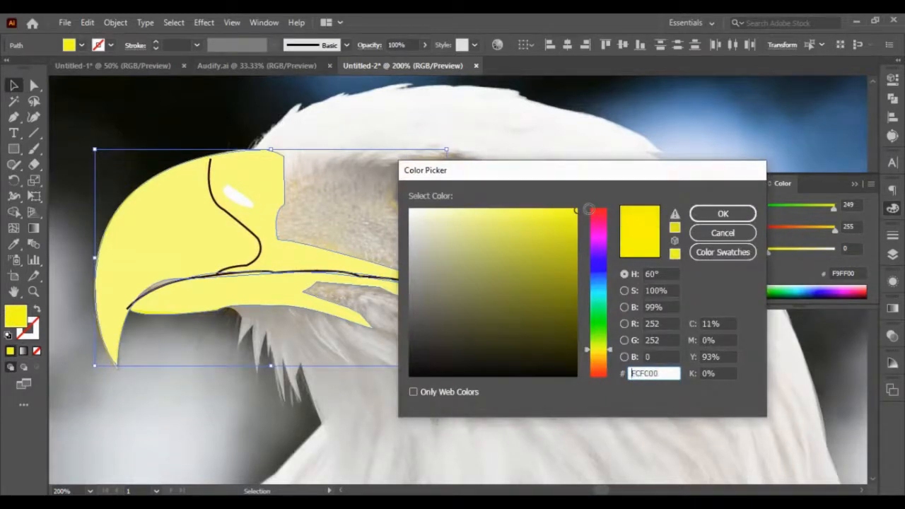
pyautogui.click(675, 253)
pyautogui.click(732, 218)
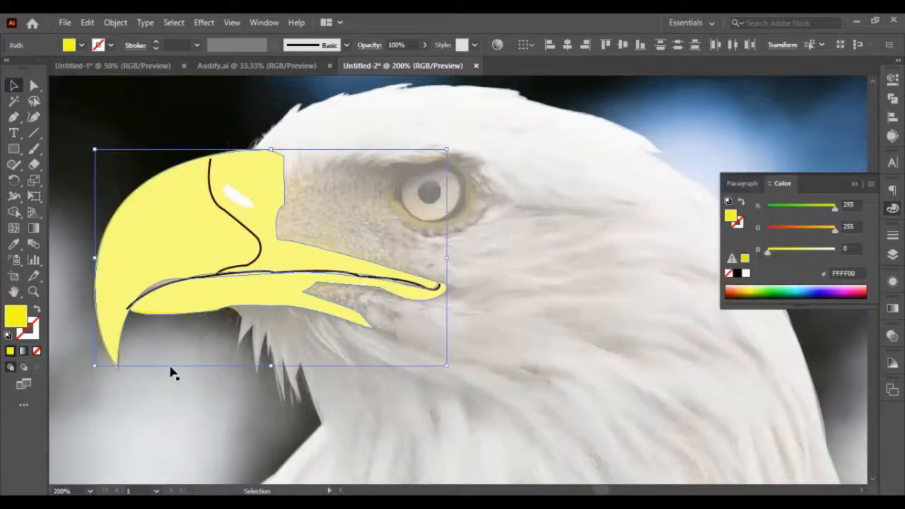
# Try moving the head silhouette off the beak, and undo the move and the last beak fill change.
pyautogui.click(172, 373)
pyautogui.moveTo(159, 273); pyautogui.dragTo(237, 341)
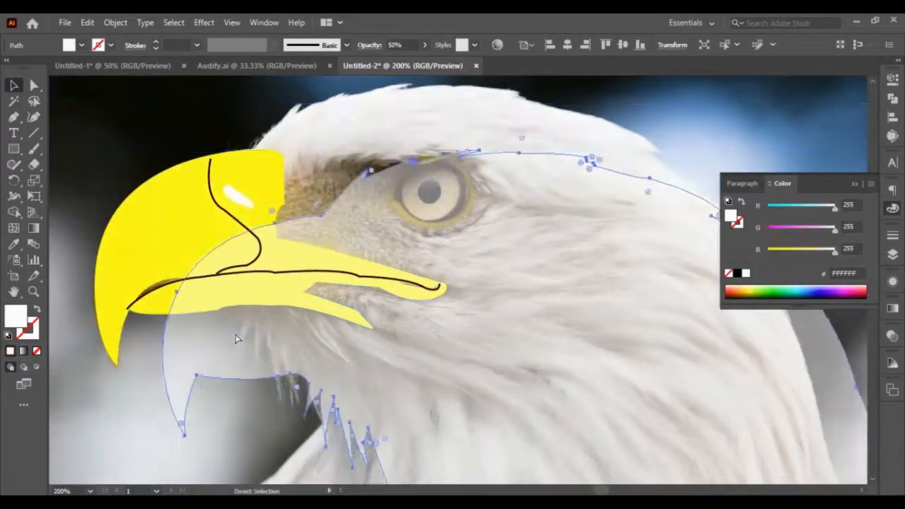
pyautogui.hotkey('ctrl', 'z')
pyautogui.hotkey('ctrl', 'z')
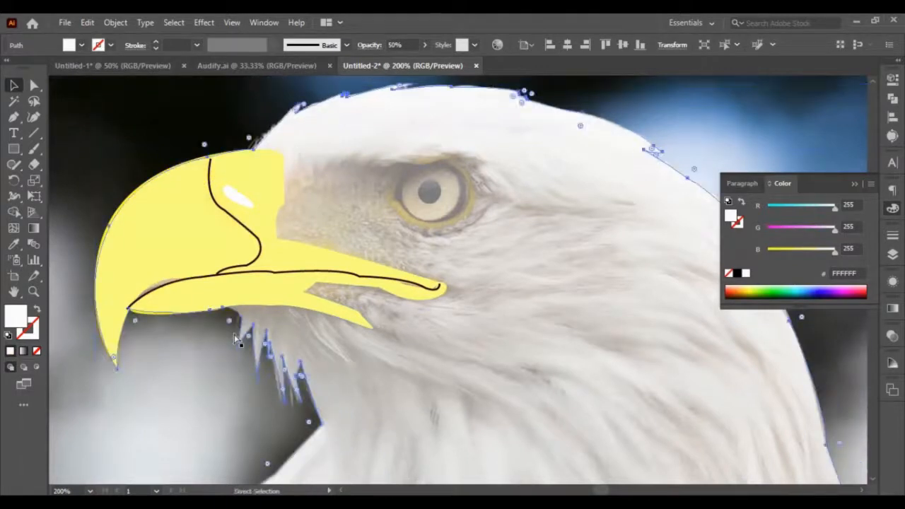
pyautogui.hotkey('ctrl', 'z')
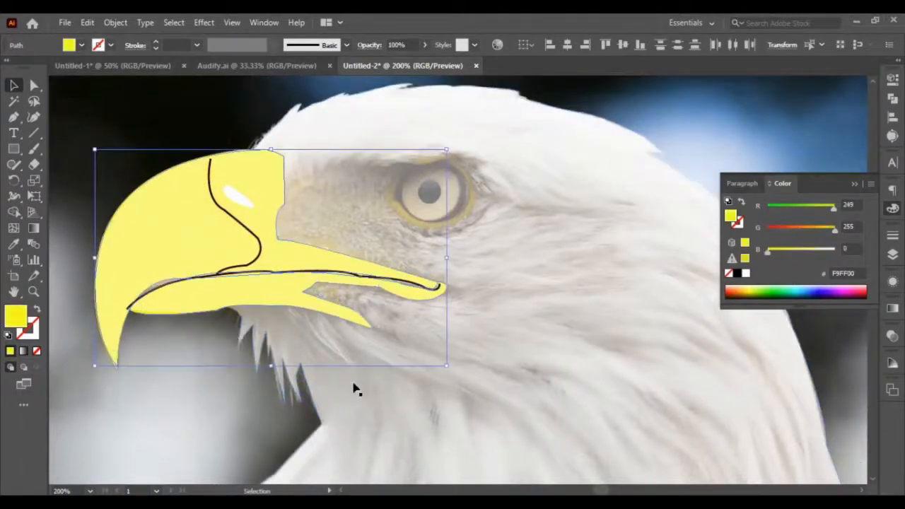
# Select the semi-transparent head silhouette and send it backward, behind the yellow upper beak.
pyautogui.click(534, 338)
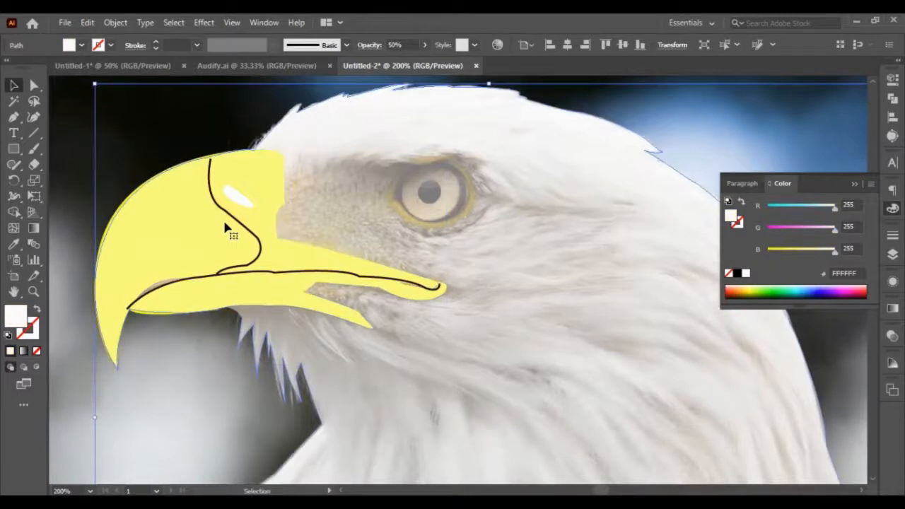
pyautogui.press('a')
pyautogui.hotkey('ctrl', '[')
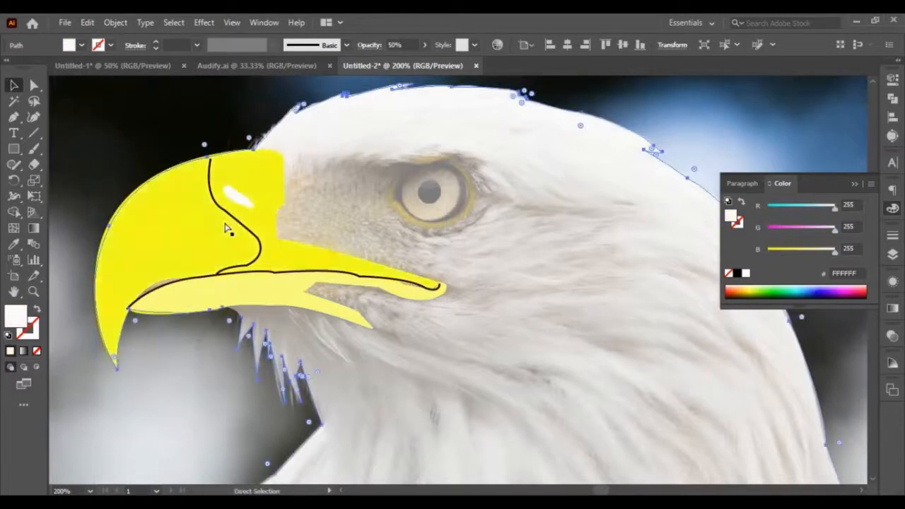
# Send the head silhouette backward once more, behind the yellow lower beak, and deselect it.
pyautogui.hotkey('ctrl', '[')
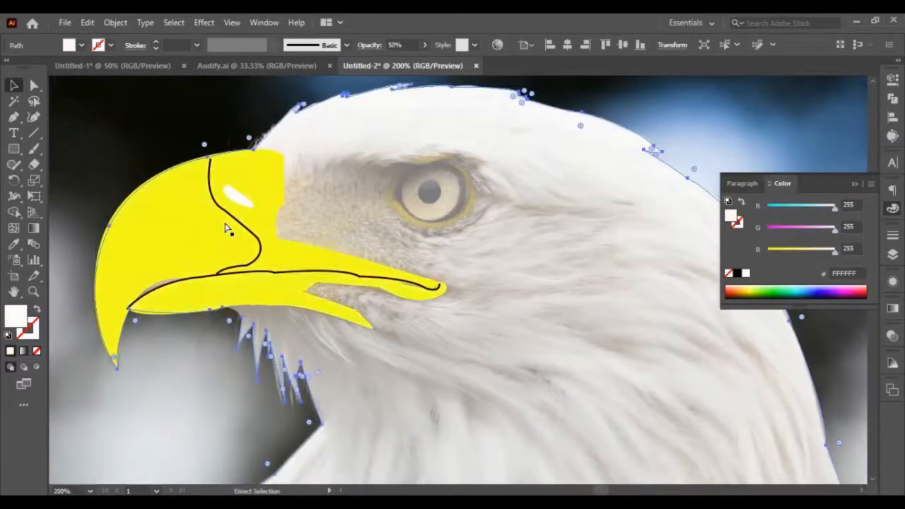
pyautogui.press('v')
pyautogui.click(173, 371)
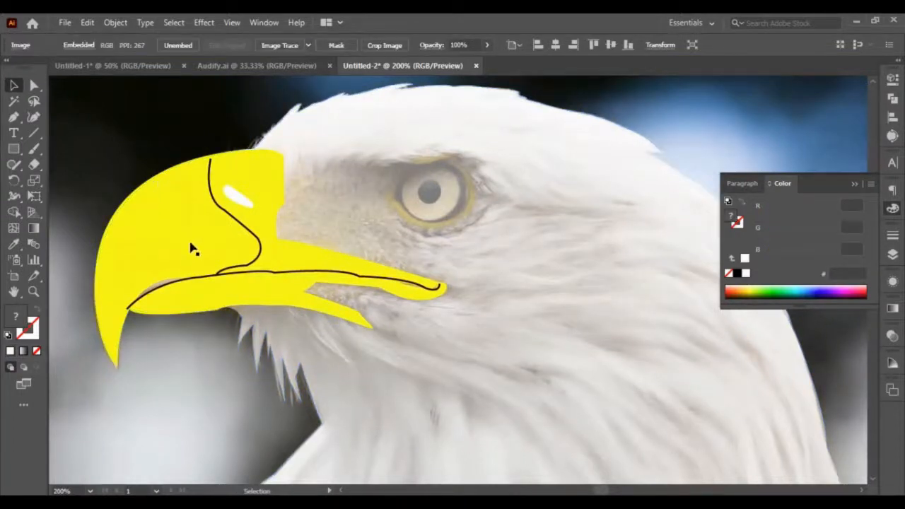
# Select the upper and lower beak shapes and change their fill to yellow #EFEF00.
pyautogui.click(196, 296)
pyautogui.keyDown('shift'); pyautogui.click(198, 296); pyautogui.keyUp('shift')
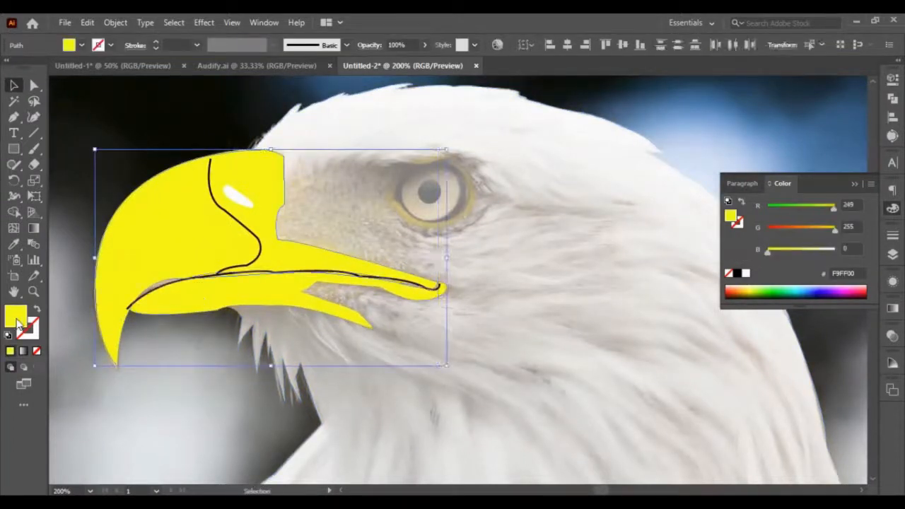
pyautogui.doubleClick(15, 318)
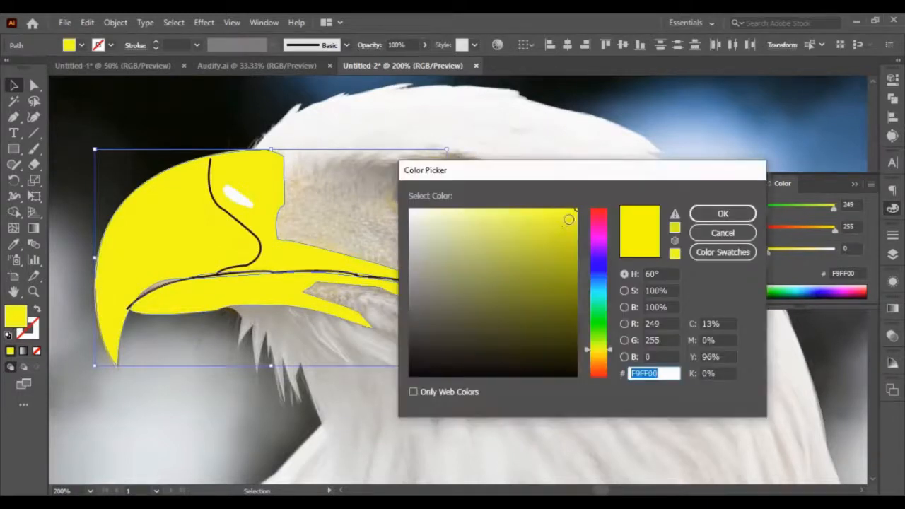
pyautogui.moveTo(569, 219); pyautogui.dragTo(587, 216)
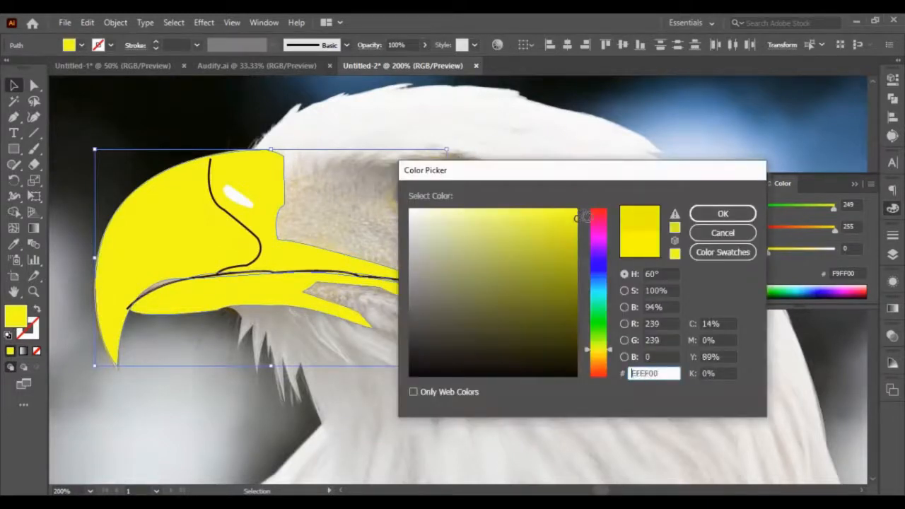
pyautogui.click(700, 217)
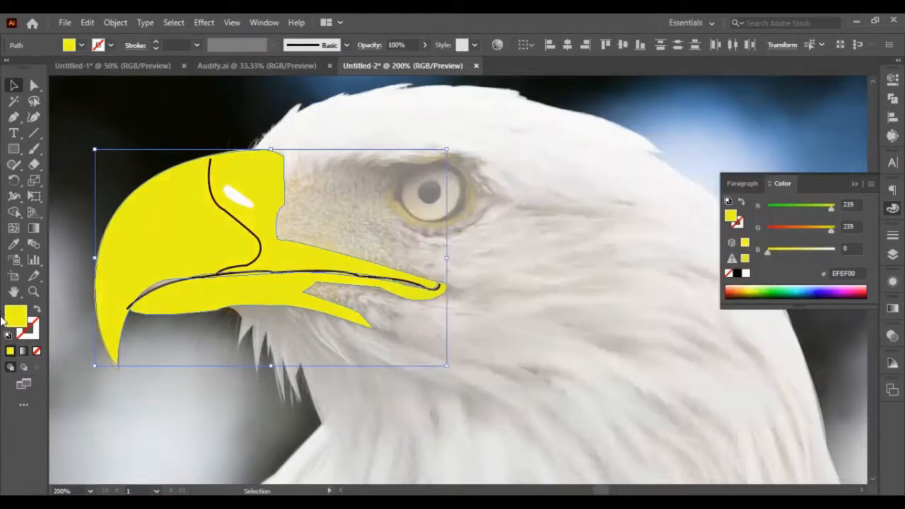
pyautogui.click(163, 345)
pyautogui.click(146, 304)
pyautogui.keyDown('shift'); pyautogui.click(103, 286); pyautogui.keyUp('shift')
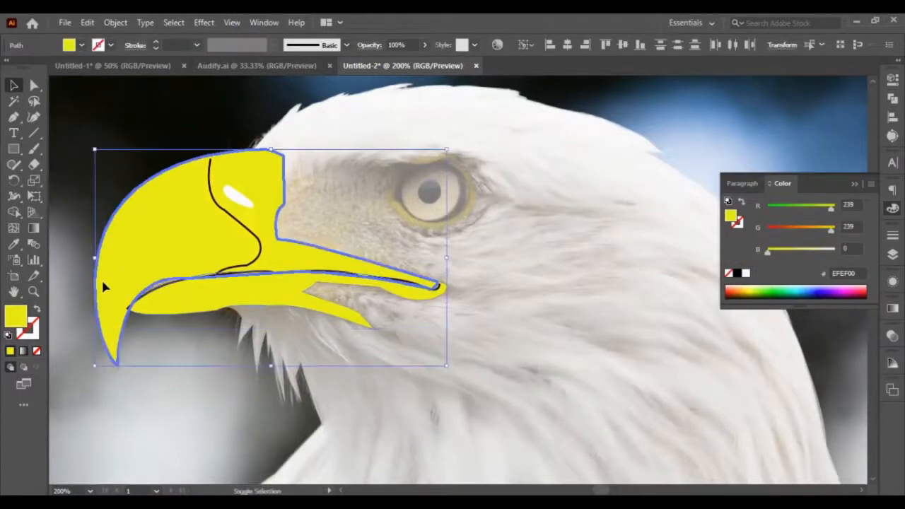
pyautogui.doubleClick(73, 355)
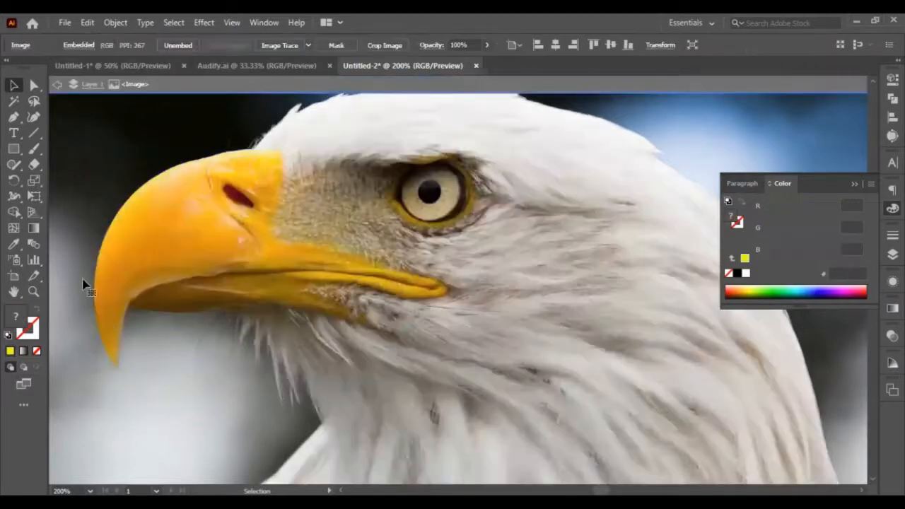
pyautogui.click(58, 84)
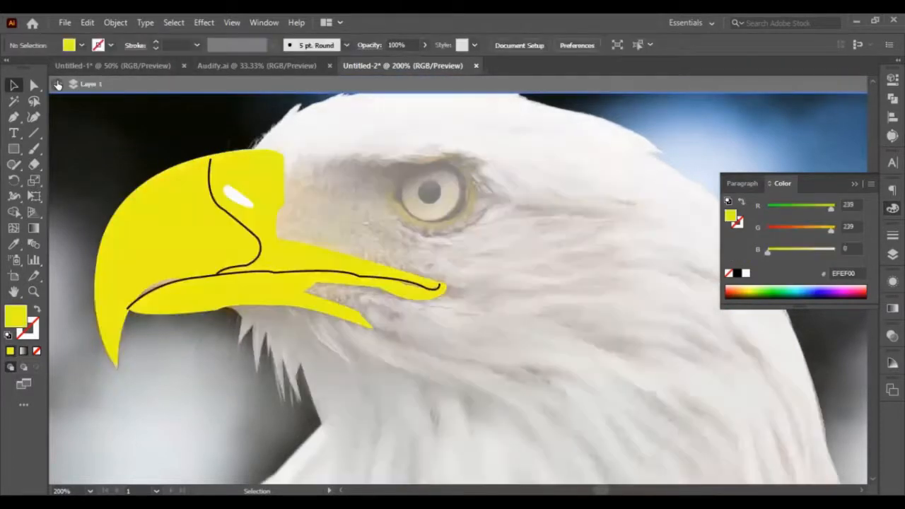
# Select both the upper and lower beak shapes and fill them with orange #FFA522.
pyautogui.click(127, 222)
pyautogui.keyDown('shift'); pyautogui.click(195, 307); pyautogui.keyUp('shift')
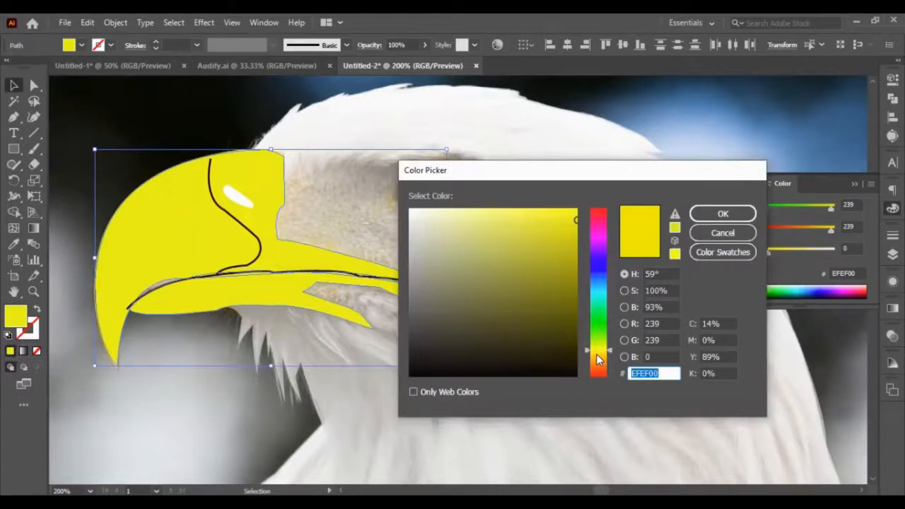
pyautogui.click(597, 356)
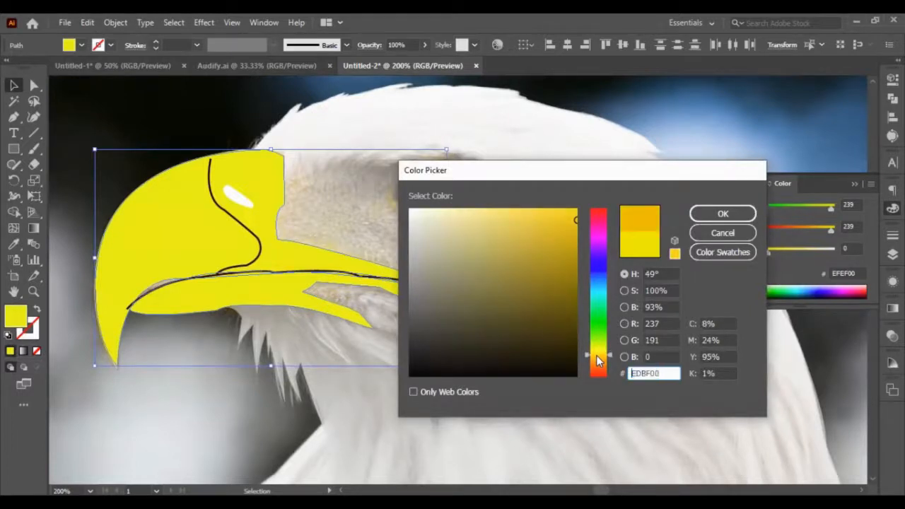
pyautogui.click(597, 358)
pyautogui.click(598, 357)
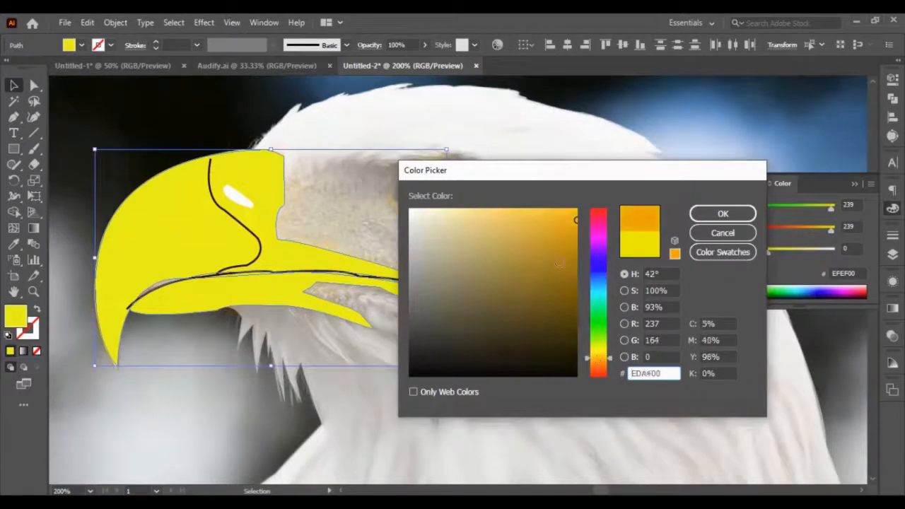
pyautogui.moveTo(574, 236); pyautogui.dragTo(594, 227)
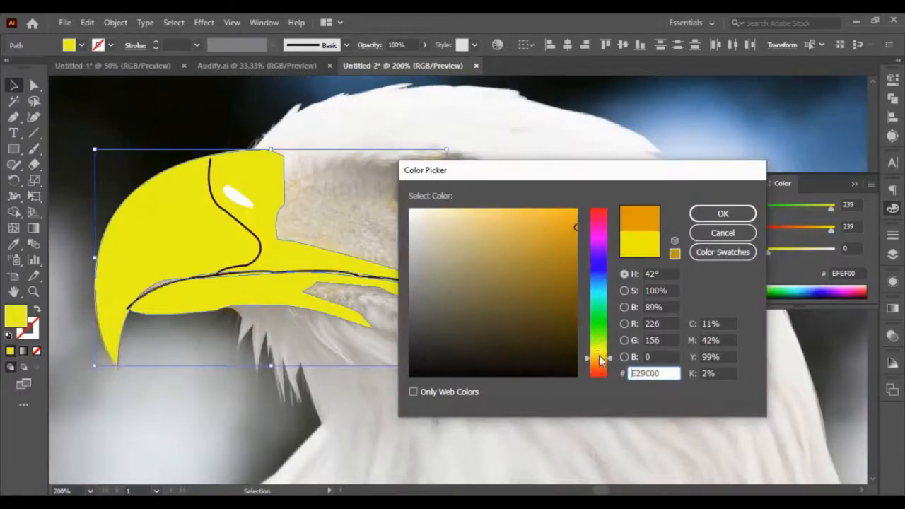
pyautogui.click(598, 356)
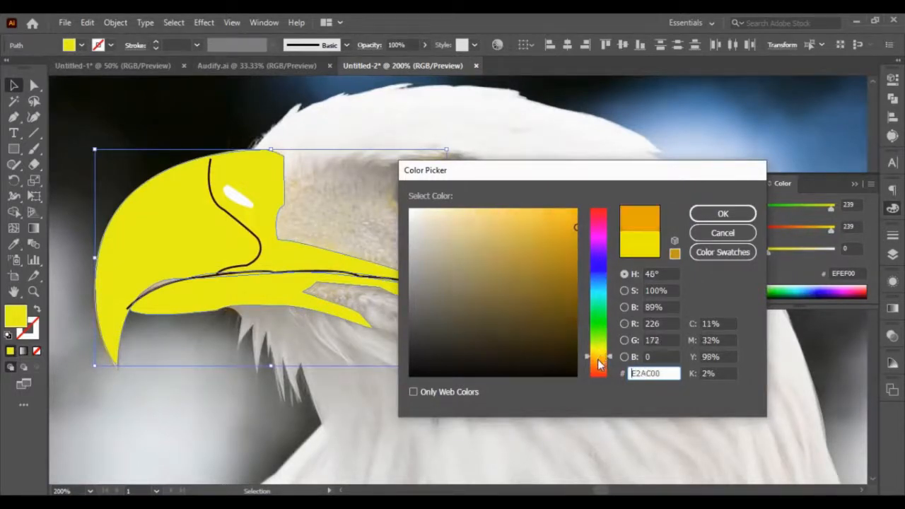
pyautogui.click(598, 361)
pyautogui.moveTo(574, 210); pyautogui.dragTo(555, 209)
pyautogui.click(714, 214)
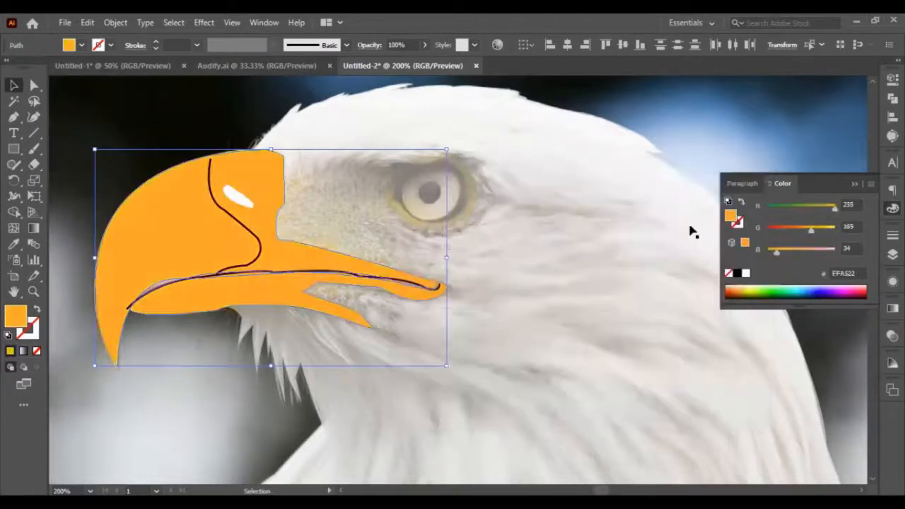
# Change the fill of both beak shapes to golden yellow #FFCB24.
pyautogui.doubleClick(14, 319)
pyautogui.click(599, 361)
pyautogui.click(598, 358)
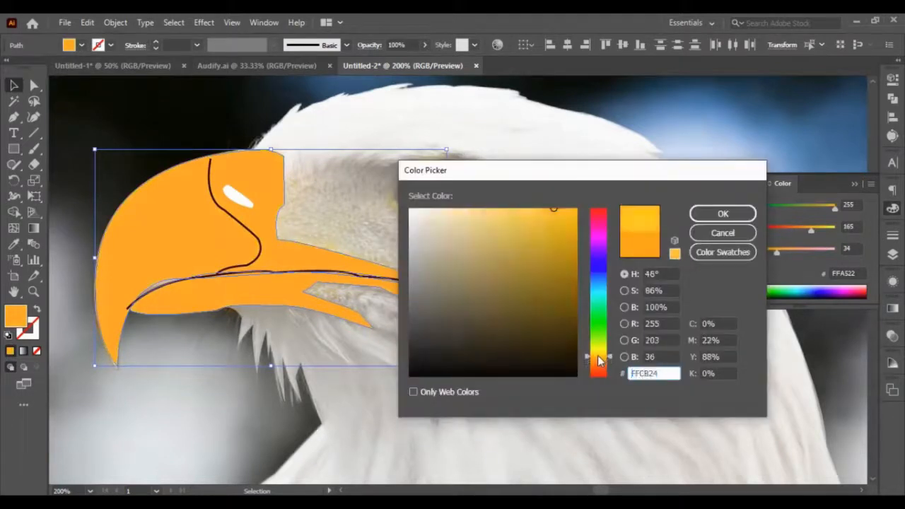
pyautogui.click(705, 215)
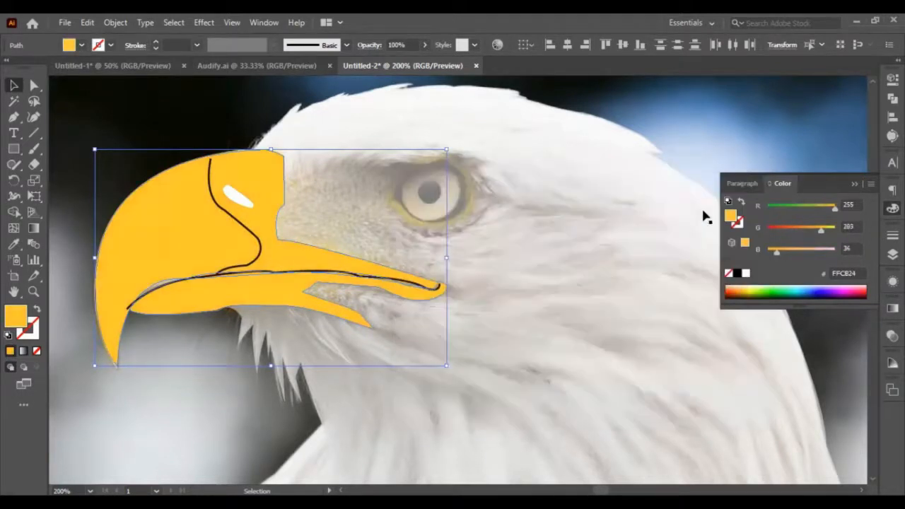
# Fill the white nostril shape with dark brown #3A2100 and clear the selection.
pyautogui.click(237, 197)
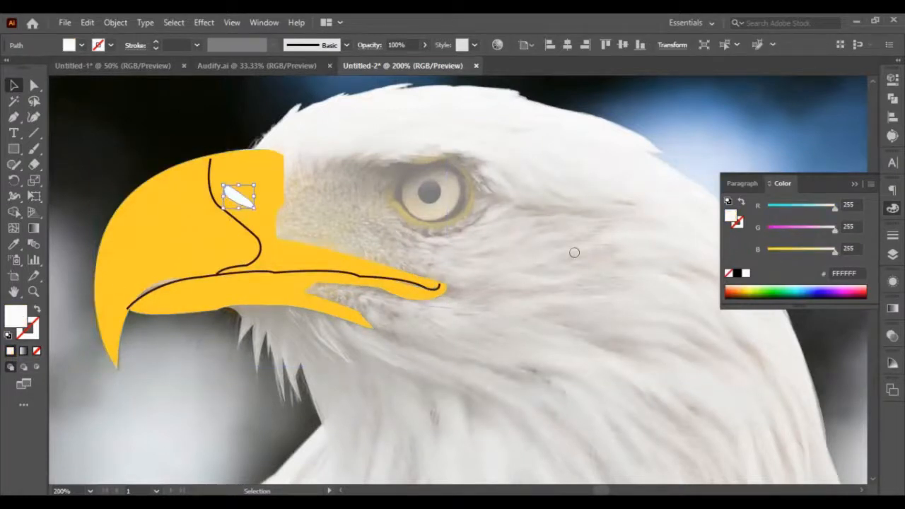
pyautogui.moveTo(572, 340); pyautogui.dragTo(576, 338)
pyautogui.click(706, 217)
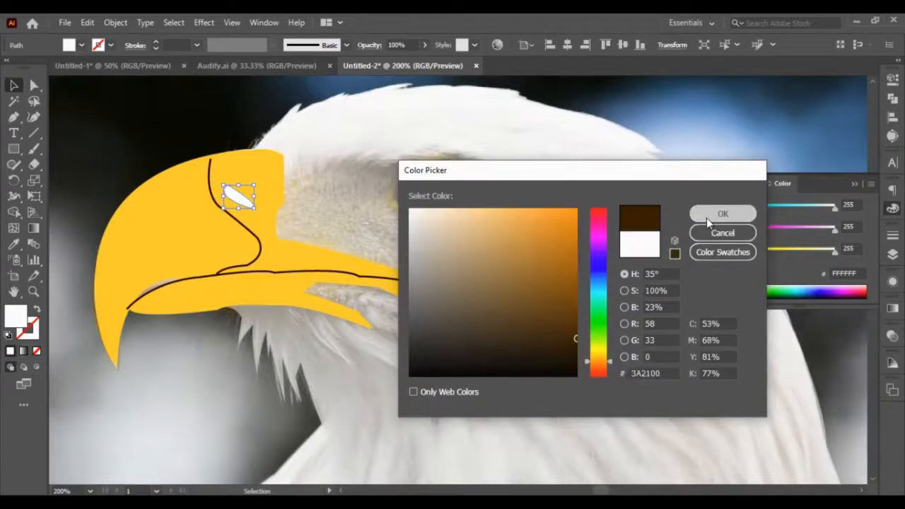
pyautogui.click(471, 398)
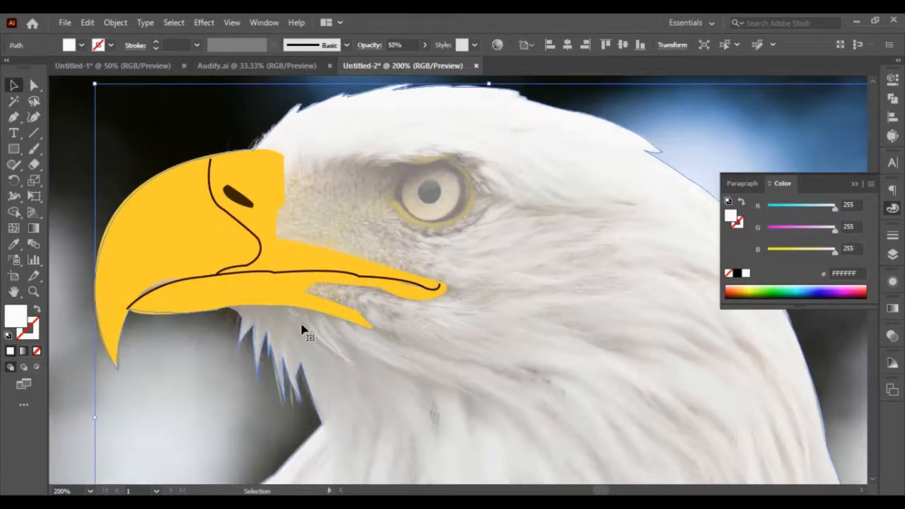
pyautogui.scroll(-1, 382, 381)
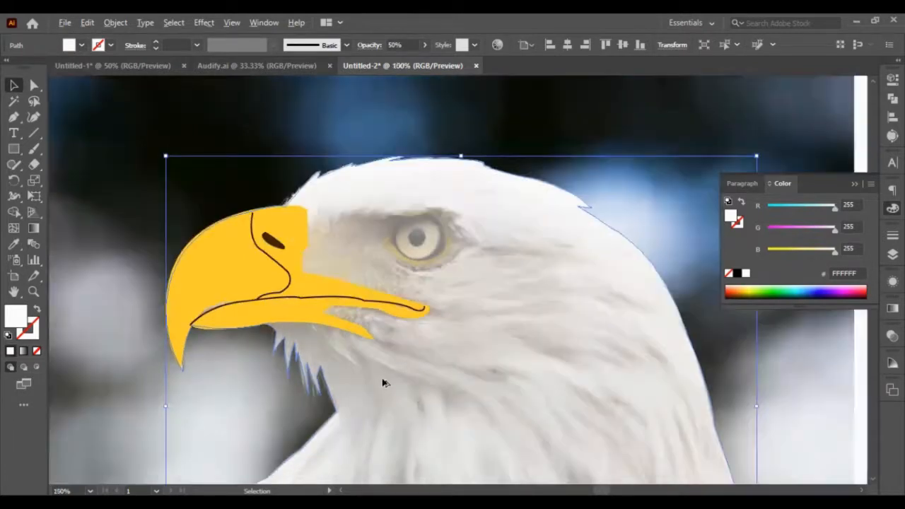
pyautogui.scroll(-1, 446, 360)
pyautogui.scroll(-3, 446, 357)
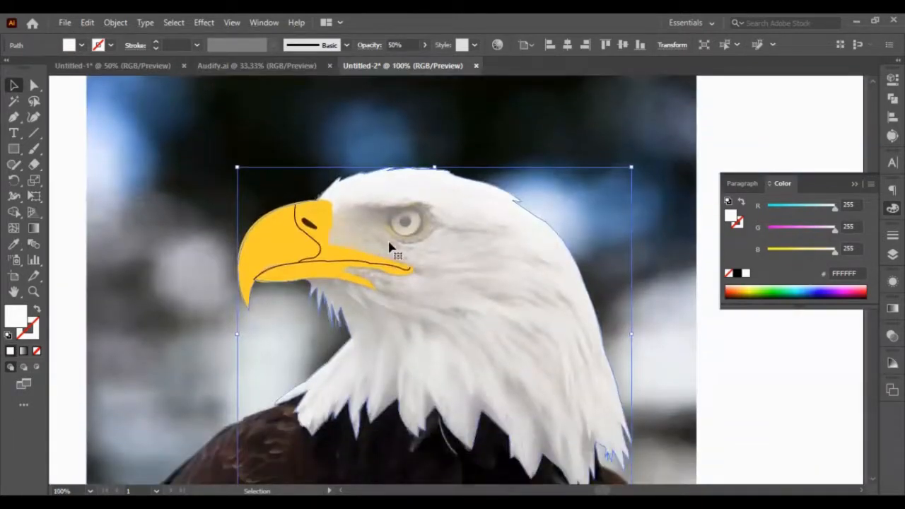
pyautogui.click(67, 311)
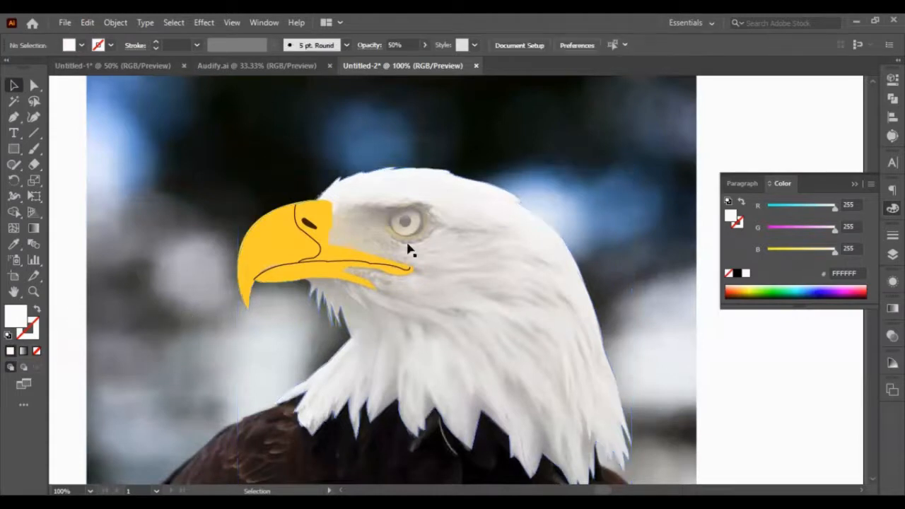
# Trace the eagle's eye outline with the Pen tool as a closed shape, from the rear corner along the lower lid and back over the upper lid.
pyautogui.scroll(2, 414, 233)
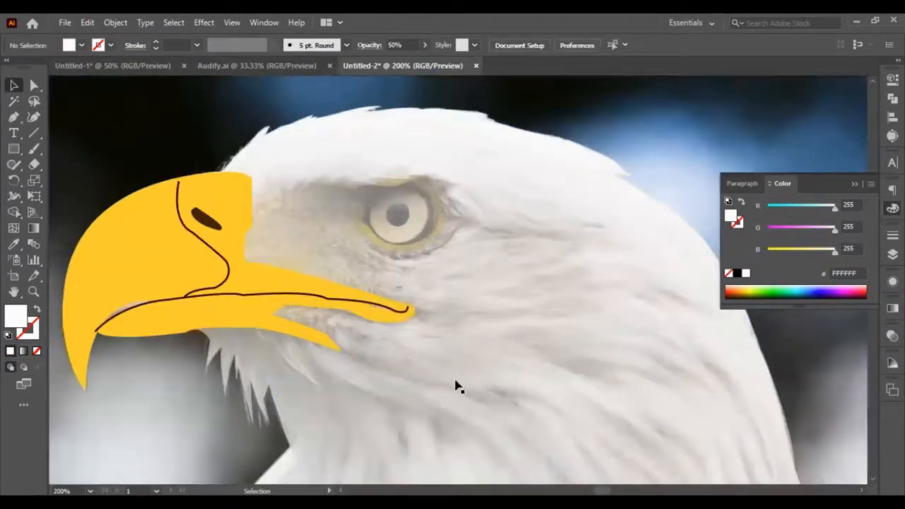
pyautogui.click(14, 118)
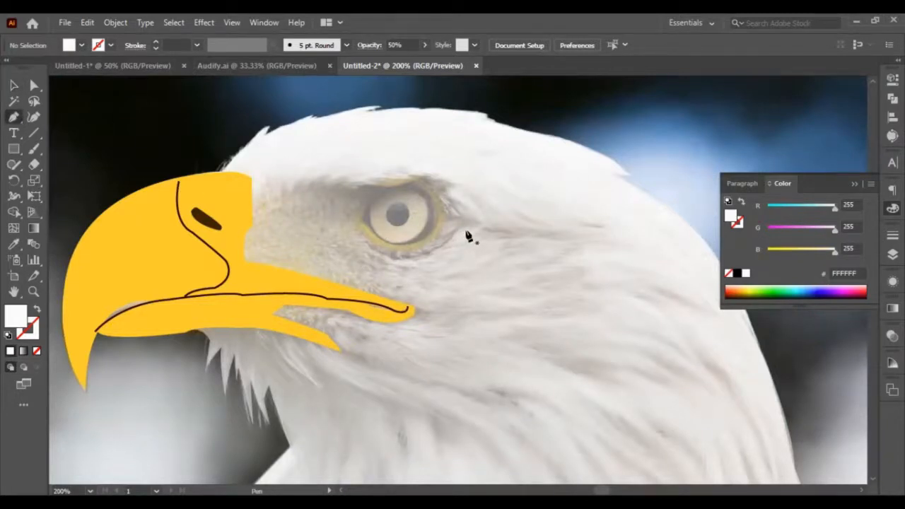
pyautogui.click(469, 225)
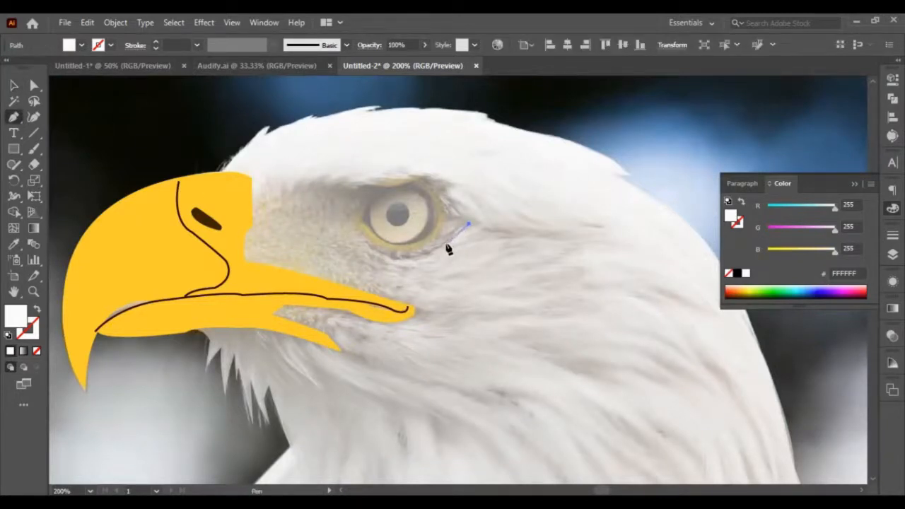
pyautogui.click(448, 244)
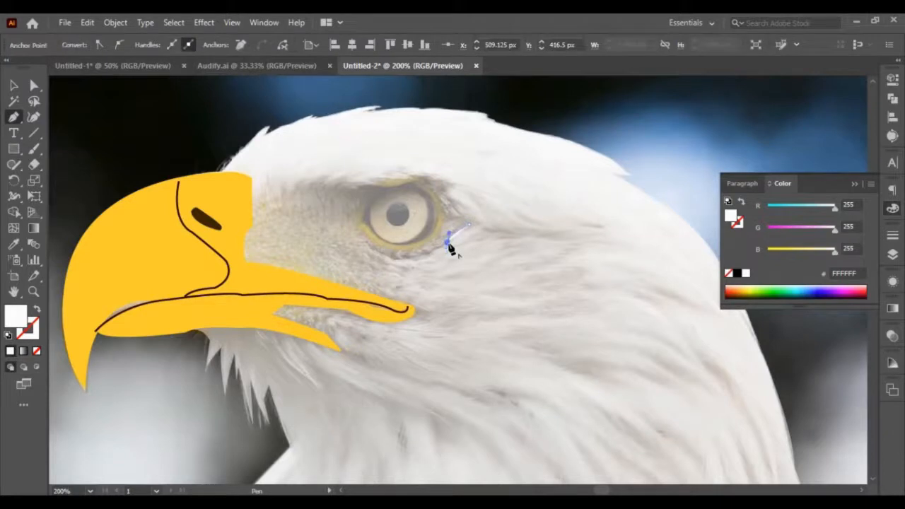
pyautogui.moveTo(373, 251); pyautogui.dragTo(341, 230)
pyautogui.click(374, 250)
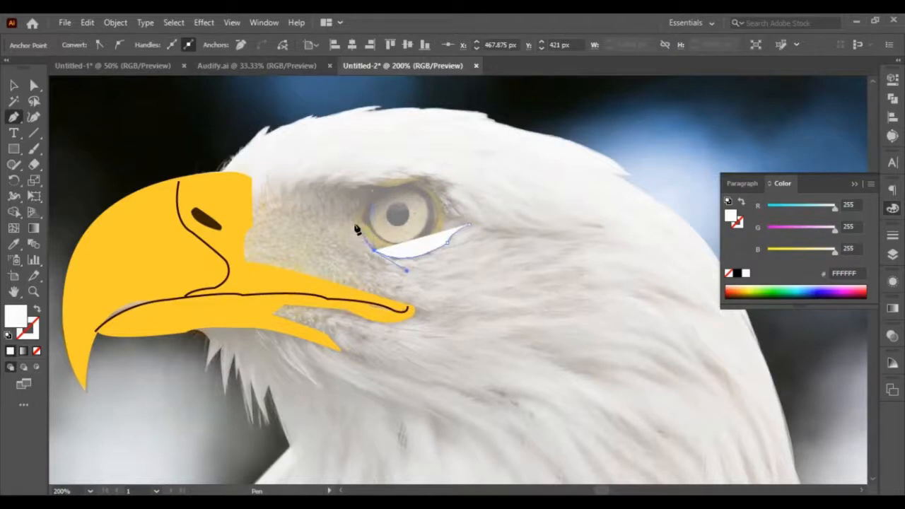
pyautogui.click(353, 223)
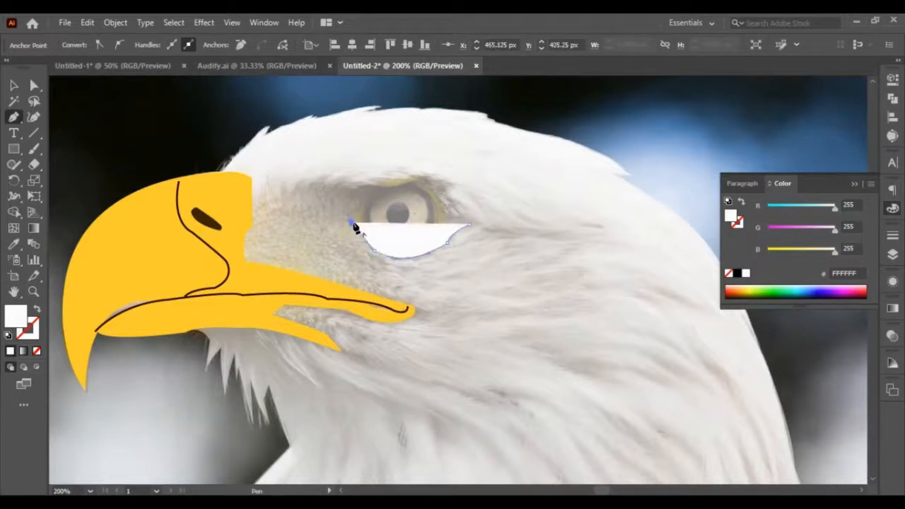
pyautogui.click(368, 185)
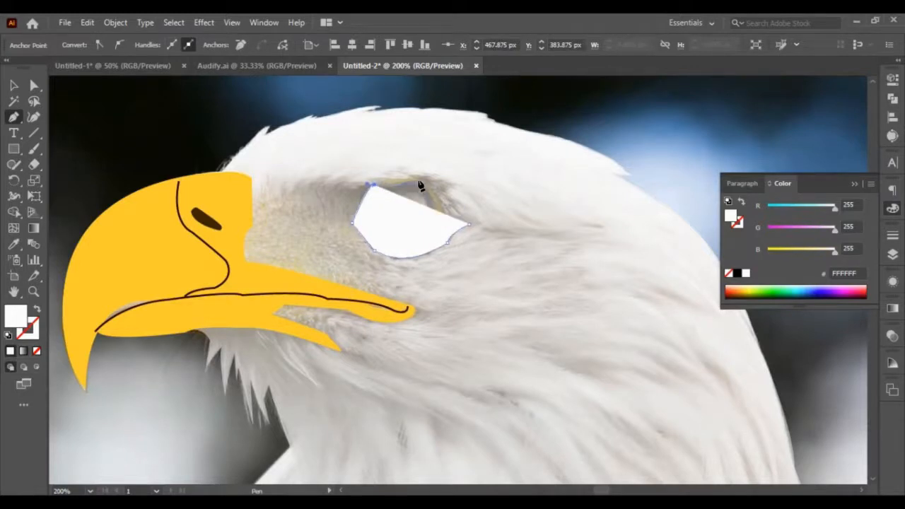
pyautogui.moveTo(417, 181); pyautogui.dragTo(426, 190)
pyautogui.click(418, 181)
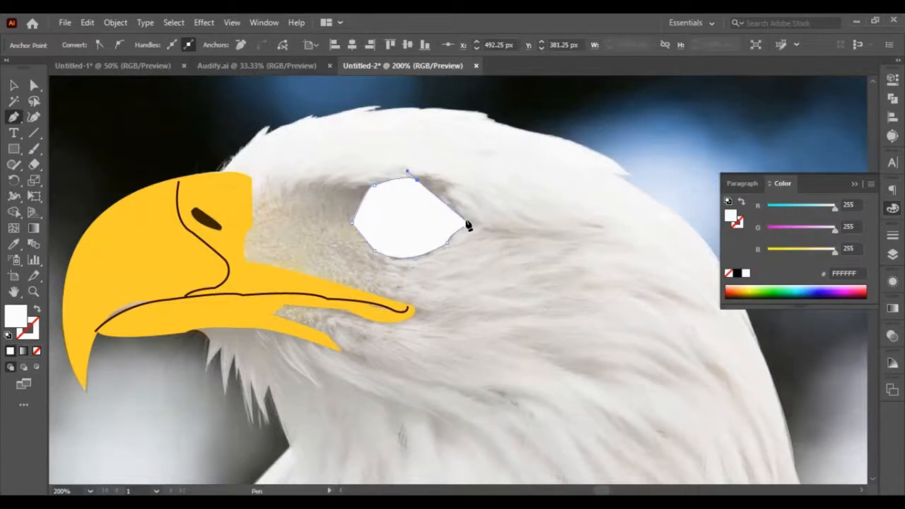
pyautogui.moveTo(469, 223); pyautogui.dragTo(68, 186)
# Try moving the white eye shape off the eye onto the cheek, and undo the move.
pyautogui.click(14, 85)
pyautogui.click(512, 347)
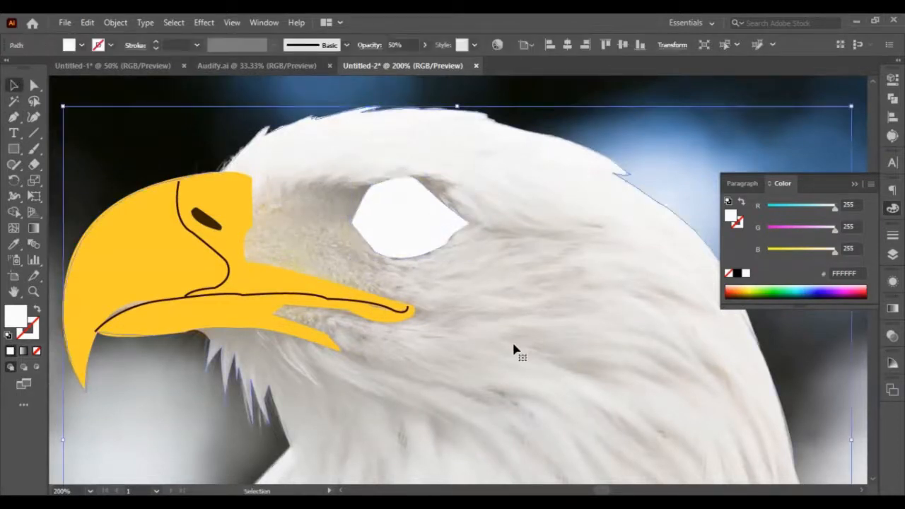
pyautogui.click(393, 232)
pyautogui.moveTo(393, 232); pyautogui.dragTo(501, 319)
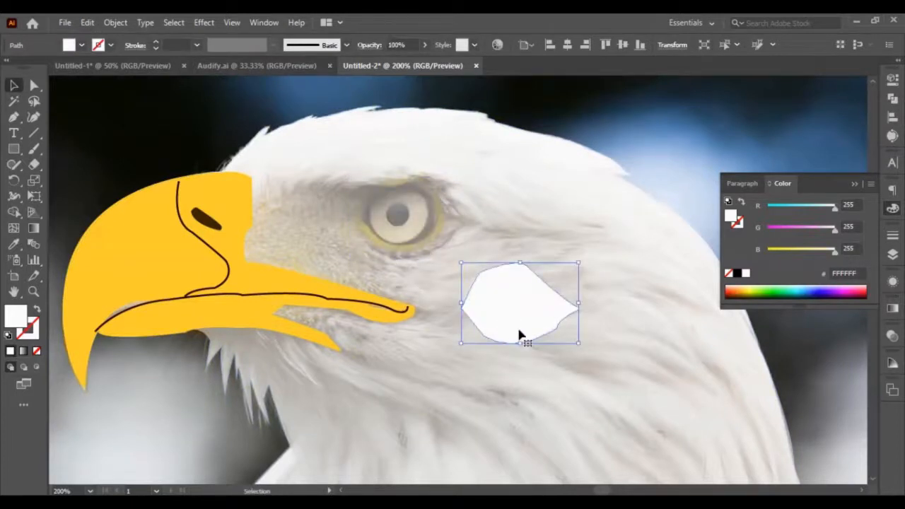
pyautogui.hotkey('ctrl', 'z')
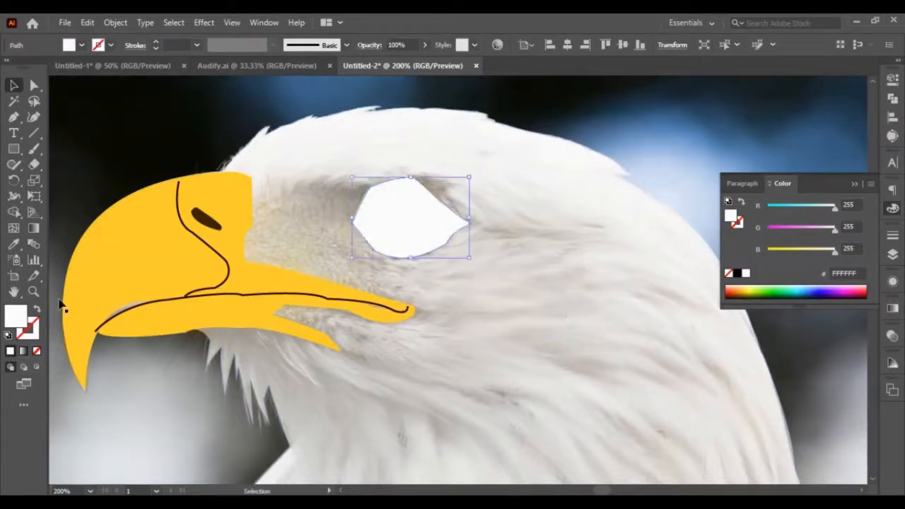
# Fill the eye shape with dark grey #474747.
pyautogui.doubleClick(7, 318)
pyautogui.moveTo(450, 234)
pyautogui.mouseDown()
pyautogui.moveTo(447, 245)
pyautogui.moveTo(525, 300)
pyautogui.moveTo(409, 338)
pyautogui.moveTo(390, 329)
pyautogui.mouseUp()
pyautogui.click(719, 213)
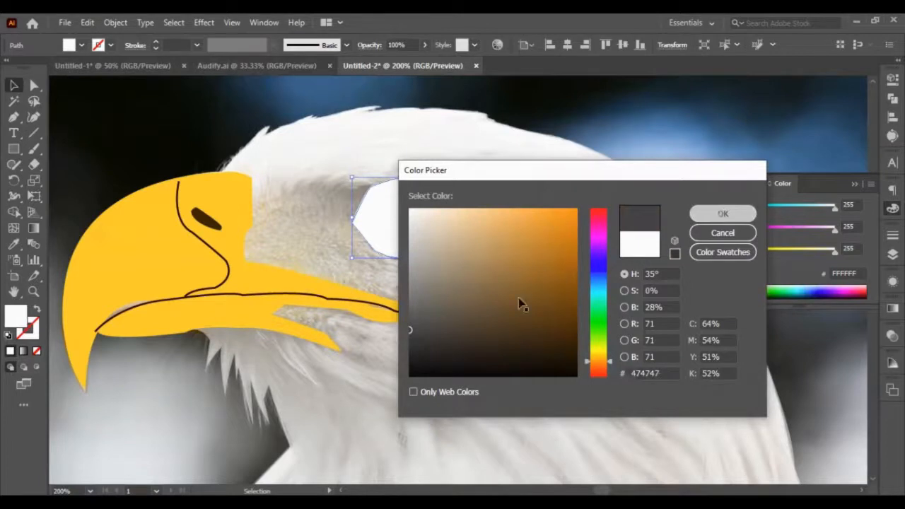
# Send the dark grey eye shape backward behind the semi-transparent white head shape and the eagle photo.
pyautogui.press('a')
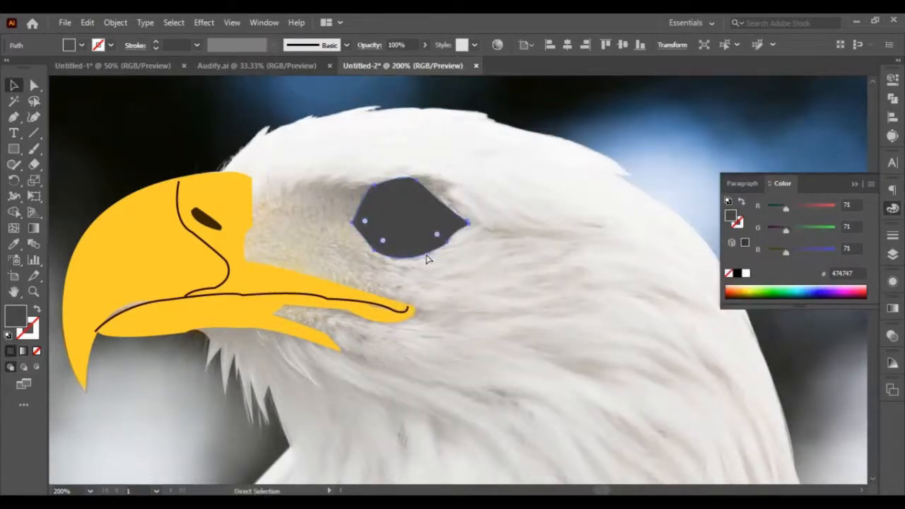
pyautogui.hotkey('ctrl', '[')
pyautogui.hotkey('ctrl', '[')
pyautogui.press('v')
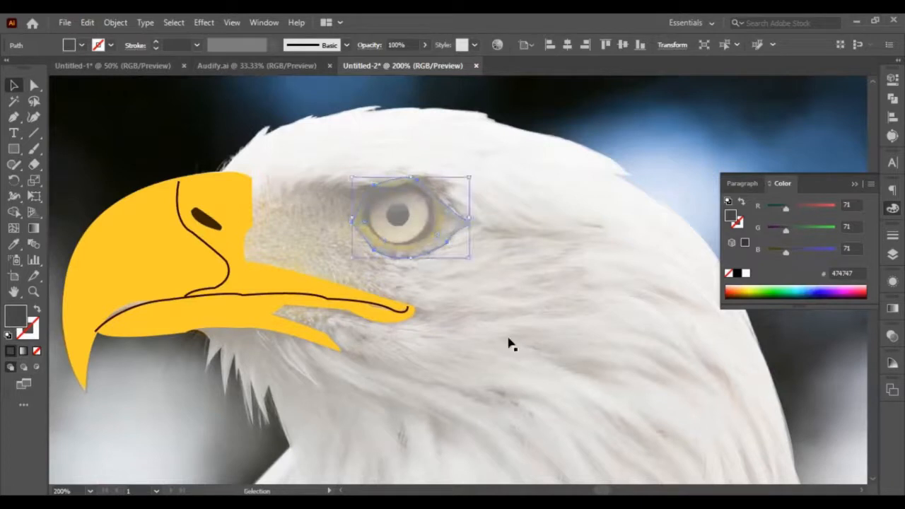
pyautogui.click(509, 344)
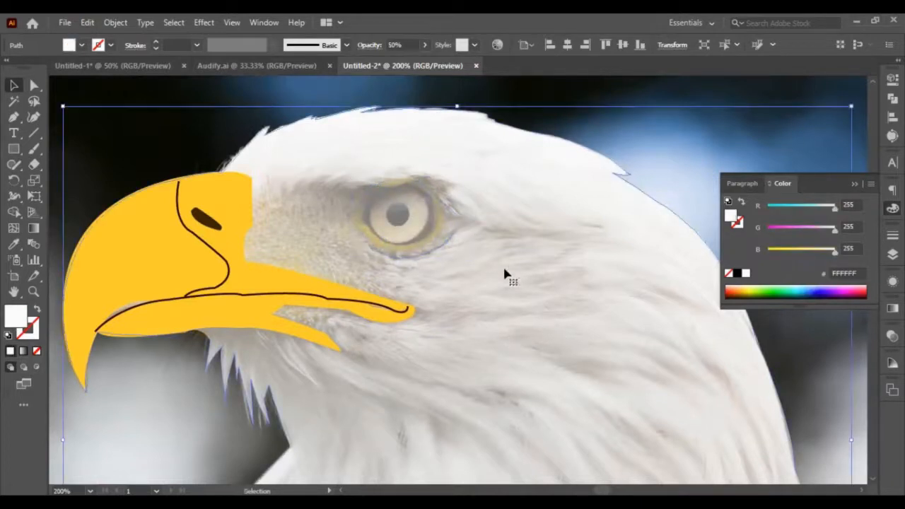
# Trace the eagle's iris with the Pen tool as a closed white almond shape, curving over its upper and lower edges.
pyautogui.click(13, 116)
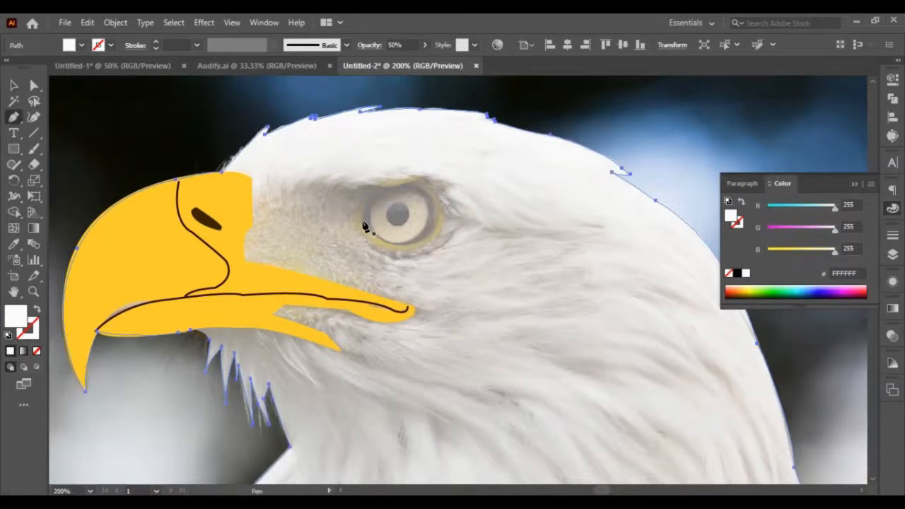
pyautogui.click(363, 222)
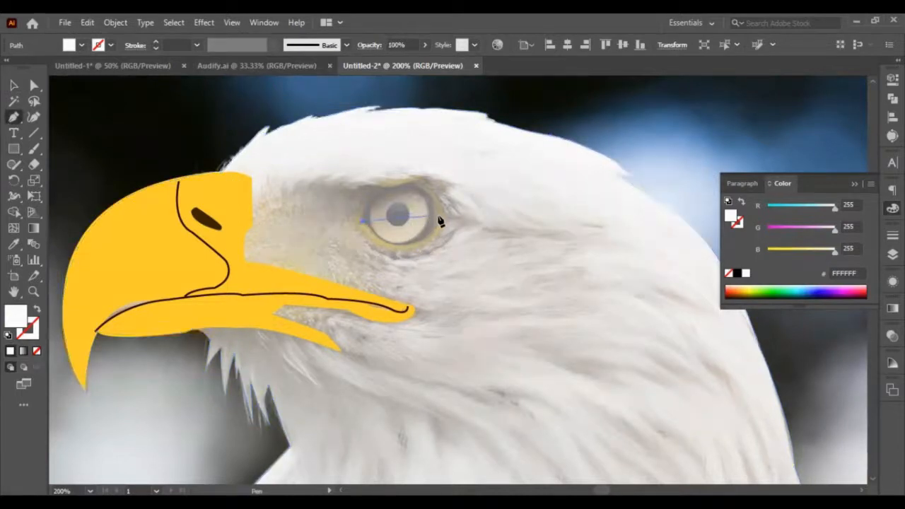
pyautogui.moveTo(472, 246); pyautogui.dragTo(484, 269)
pyautogui.click(438, 215)
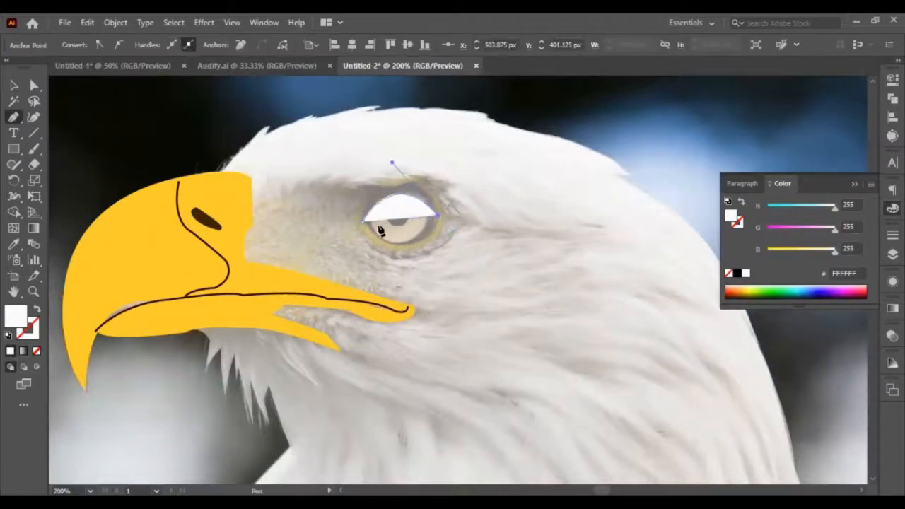
pyautogui.moveTo(364, 223); pyautogui.dragTo(322, 189)
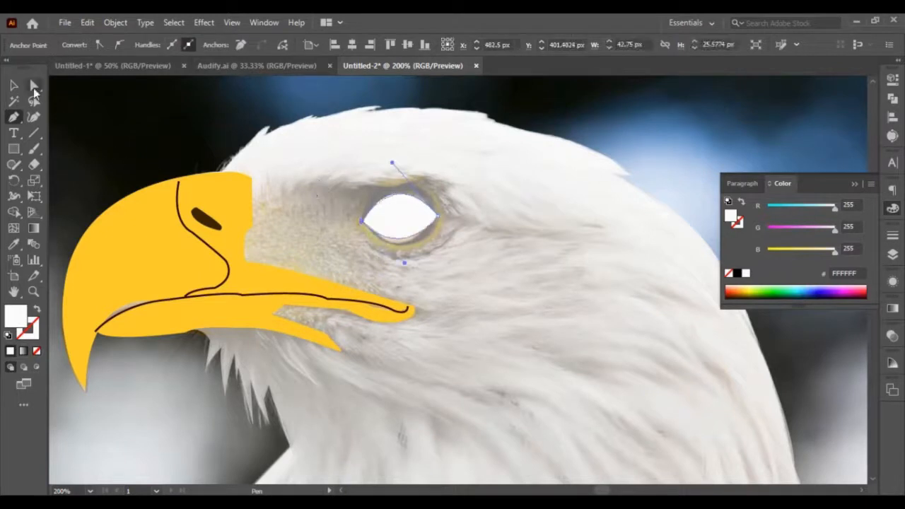
pyautogui.click(13, 85)
pyautogui.click(472, 285)
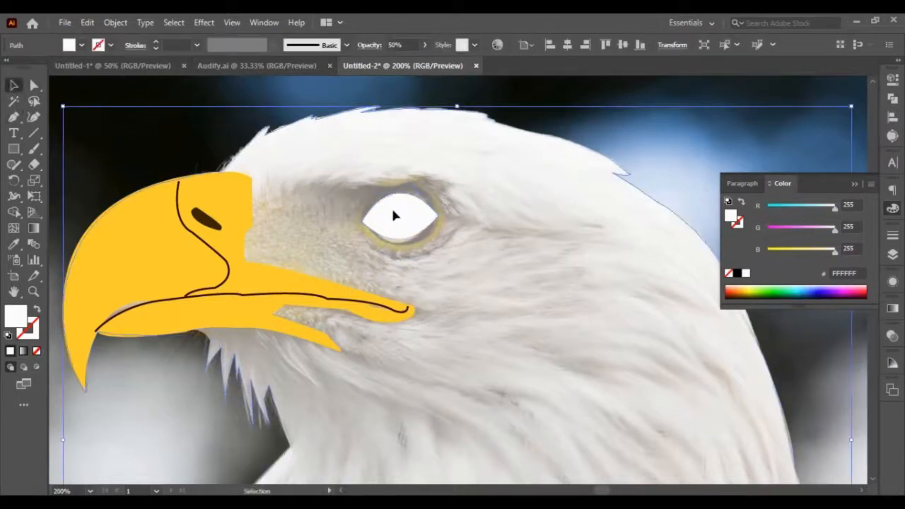
# Scale the white iris shape down slightly around its centre.
pyautogui.click(394, 216)
pyautogui.moveTo(439, 242); pyautogui.dragTo(429, 237)
pyautogui.click(447, 278)
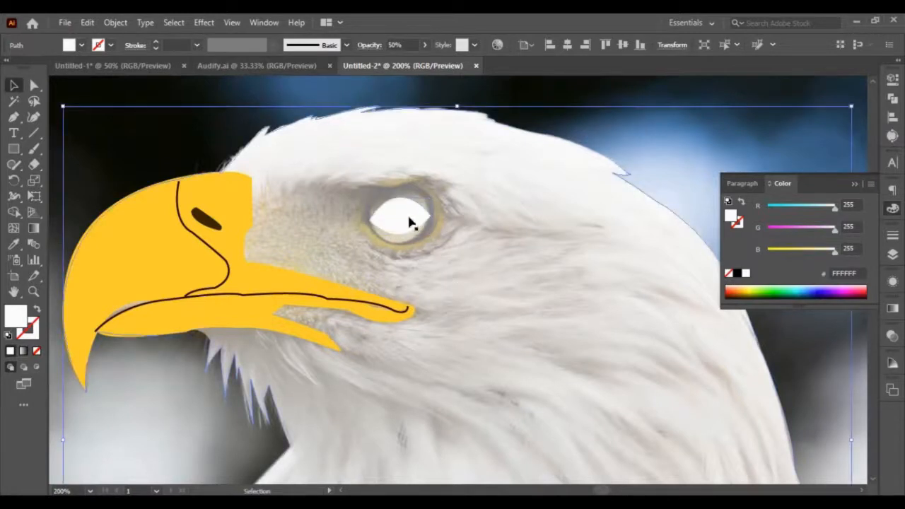
# Narrow the white iris shape a little from both its front and rear sides, and deselect it.
pyautogui.scroll(-3, 474, 196)
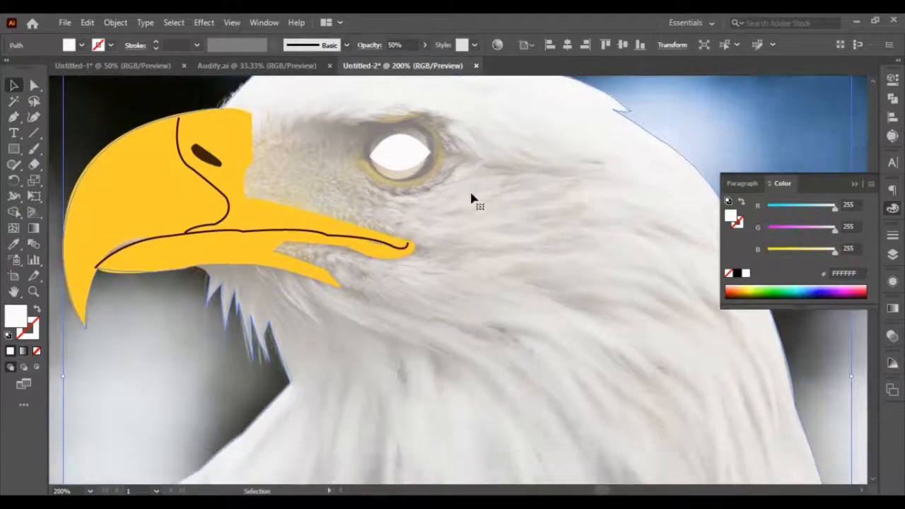
pyautogui.scroll(-5, 559, 289)
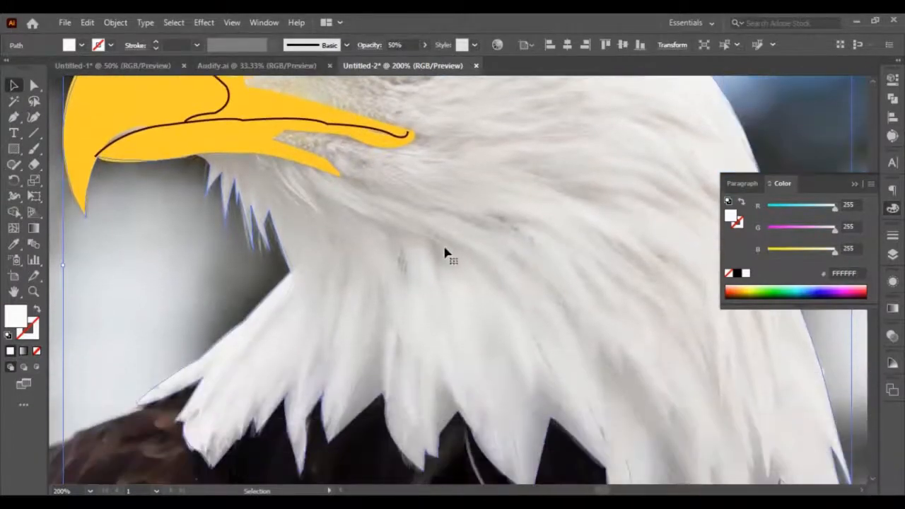
pyautogui.scroll(7, 626, 350)
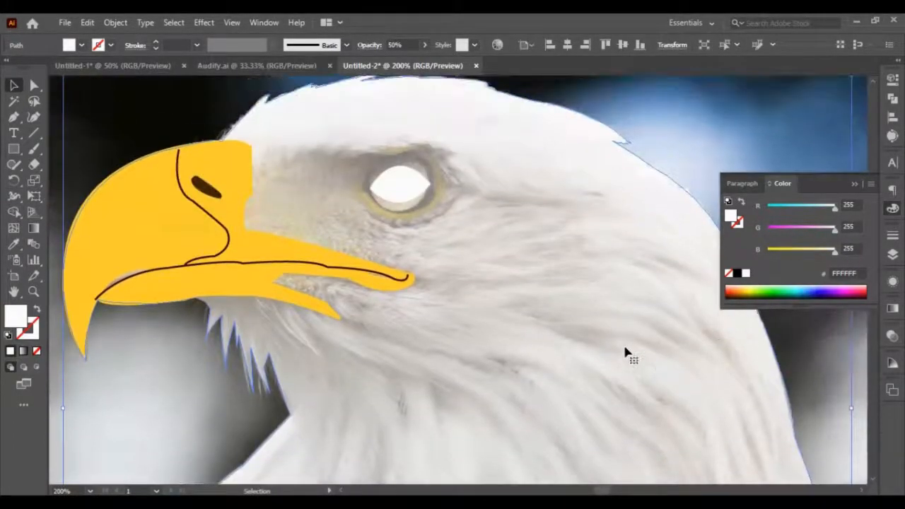
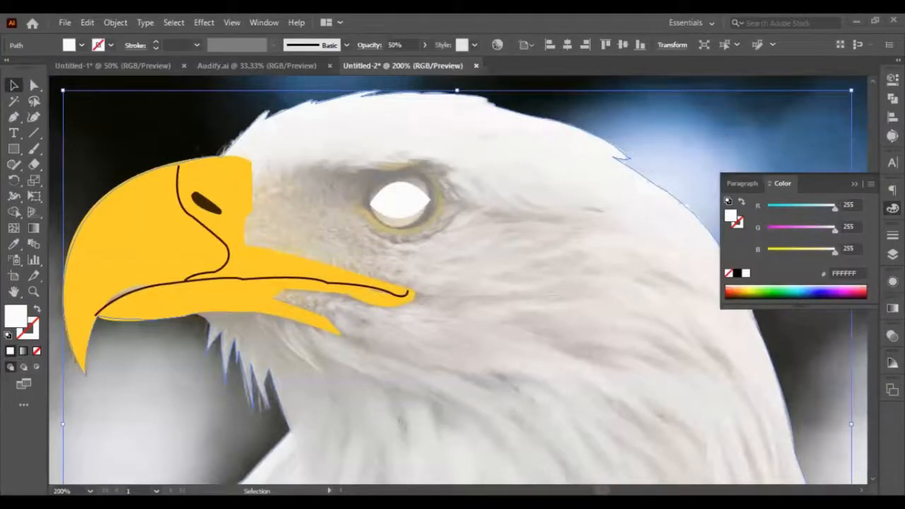
pyautogui.click(212, 117)
pyautogui.click(396, 199)
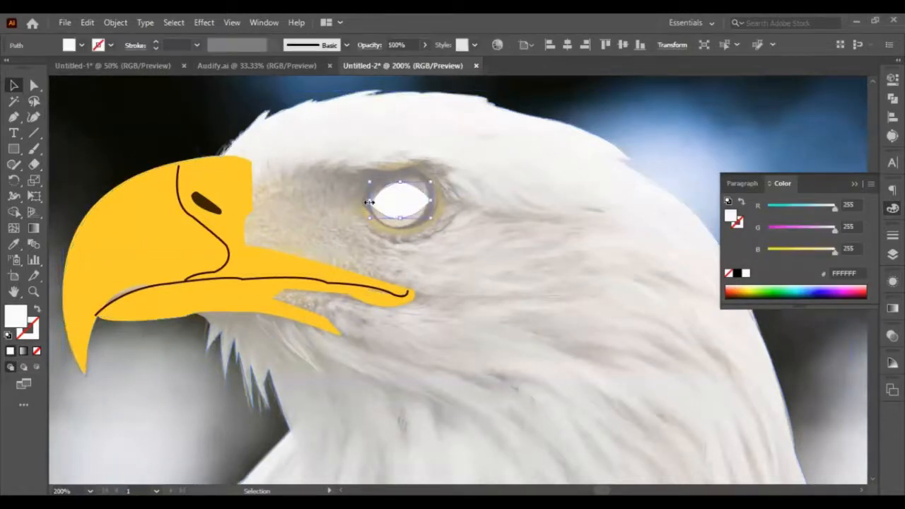
pyautogui.moveTo(372, 202); pyautogui.dragTo(376, 202)
pyautogui.moveTo(430, 201); pyautogui.dragTo(426, 201)
pyautogui.click(445, 294)
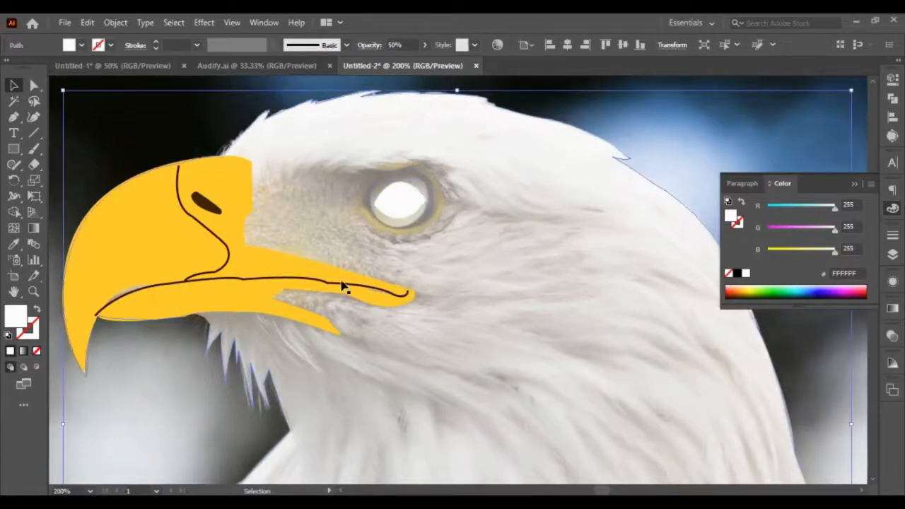
# Send the white head shape to the back, followed by the eagle photo, so both lie beneath the eye shapes.
pyautogui.hotkey('ctrl', 'shift', '[')
pyautogui.click(472, 282)
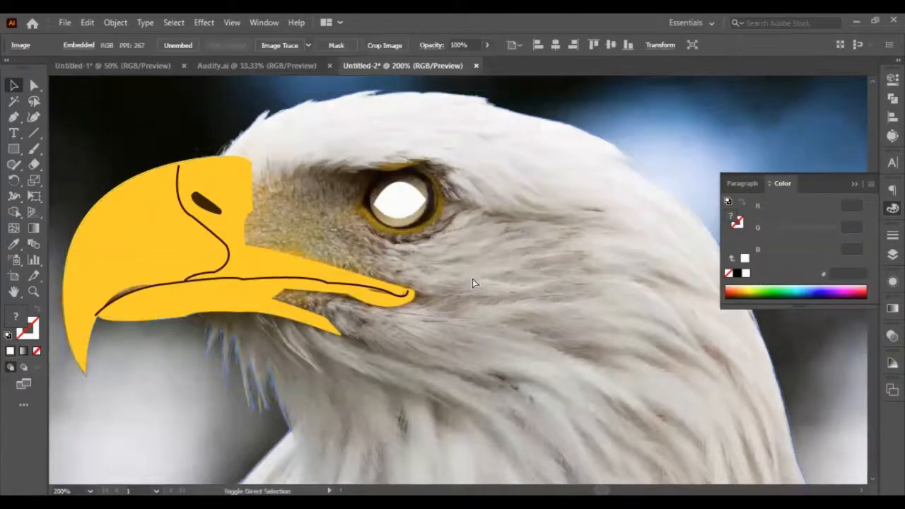
pyautogui.hotkey('ctrl', 'shift', '[')
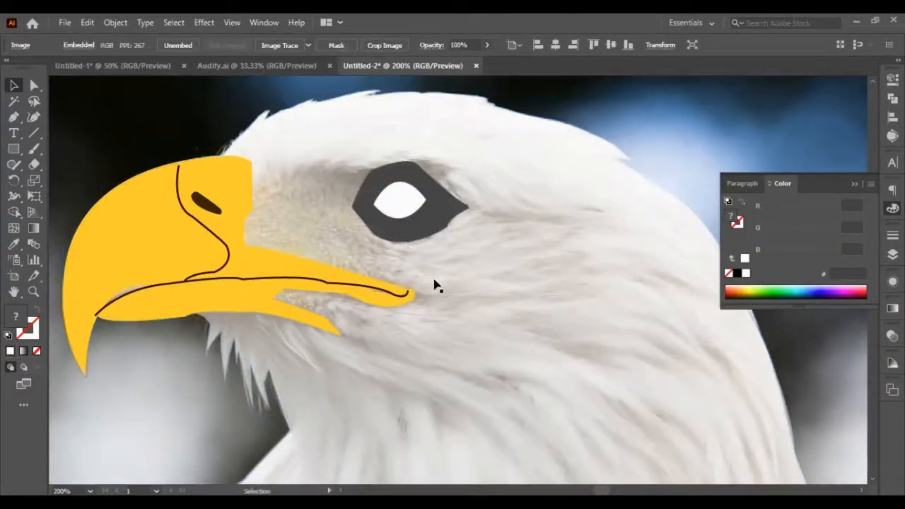
# Scale the dark grey eye shape down slightly around the white iris and deselect it.
pyautogui.click(427, 235)
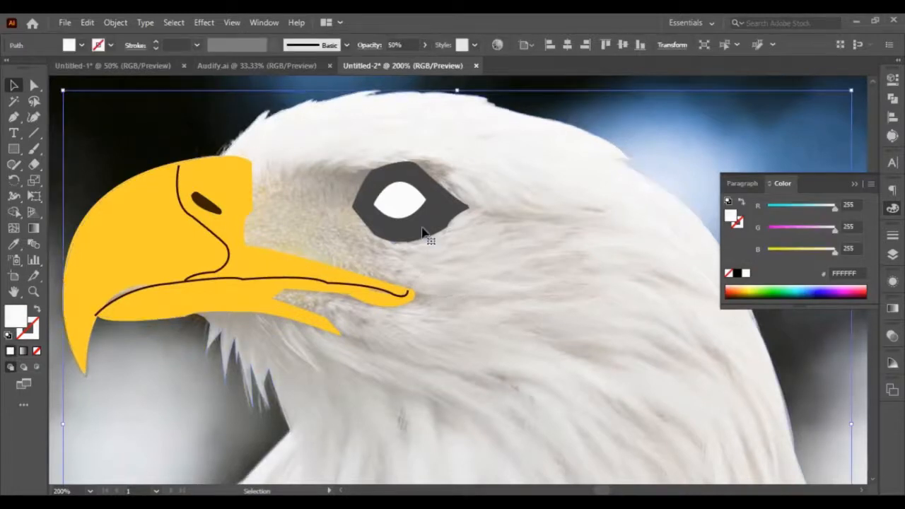
pyautogui.moveTo(468, 244)
pyautogui.mouseDown()
pyautogui.moveTo(456, 244)
pyautogui.moveTo(467, 250)
pyautogui.mouseUp()
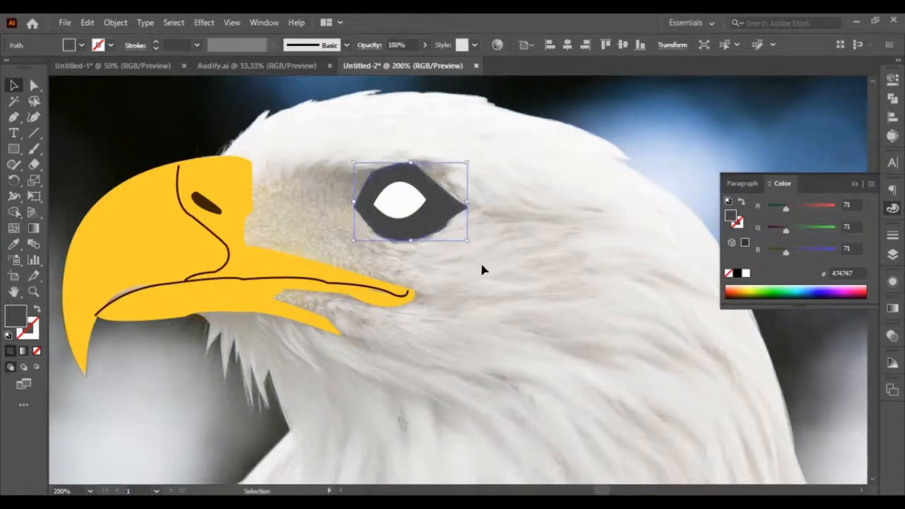
pyautogui.click(482, 267)
pyautogui.scroll(-1, 482, 266)
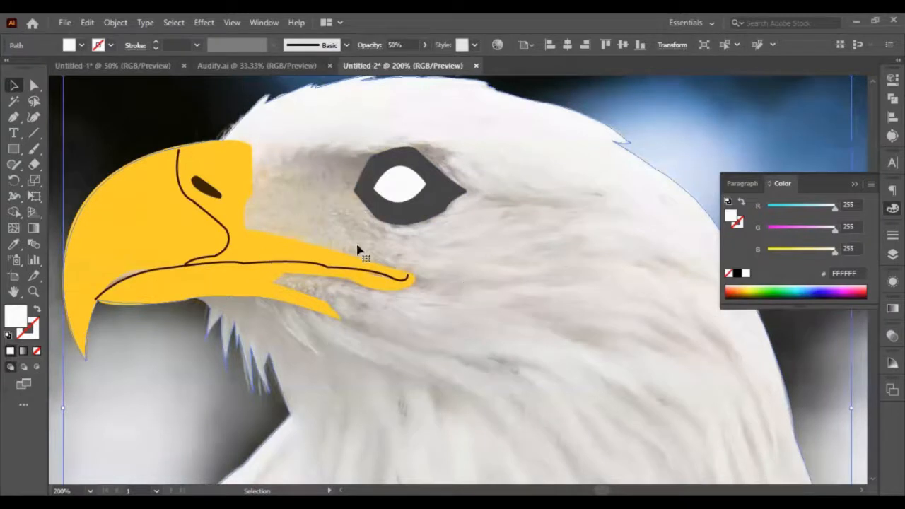
pyautogui.scroll(-1, 436, 395)
pyautogui.scroll(-2, 437, 395)
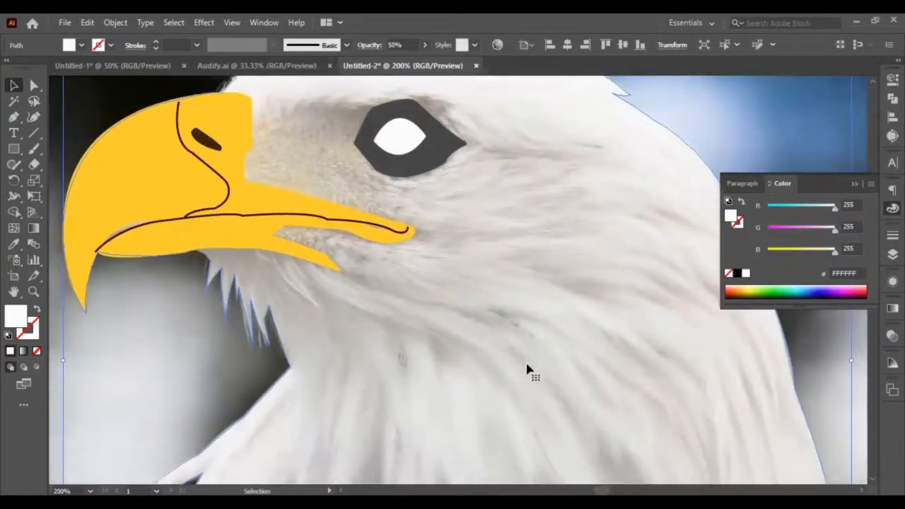
pyautogui.scroll(6, 526, 370)
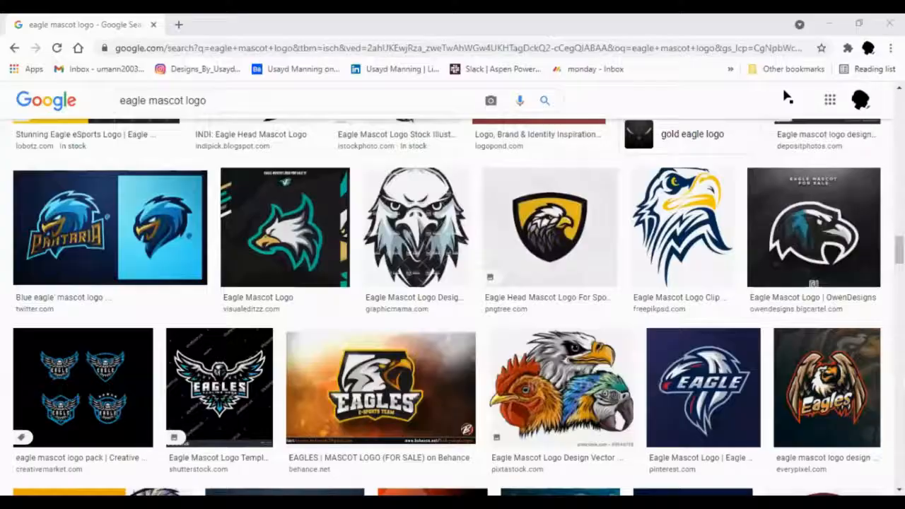
# Switch to the browser's "eagle mascot logo" image results and preview the INDI eagle head and the related Shutterstock eagle head.
pyautogui.scroll(-1, 503, 195)
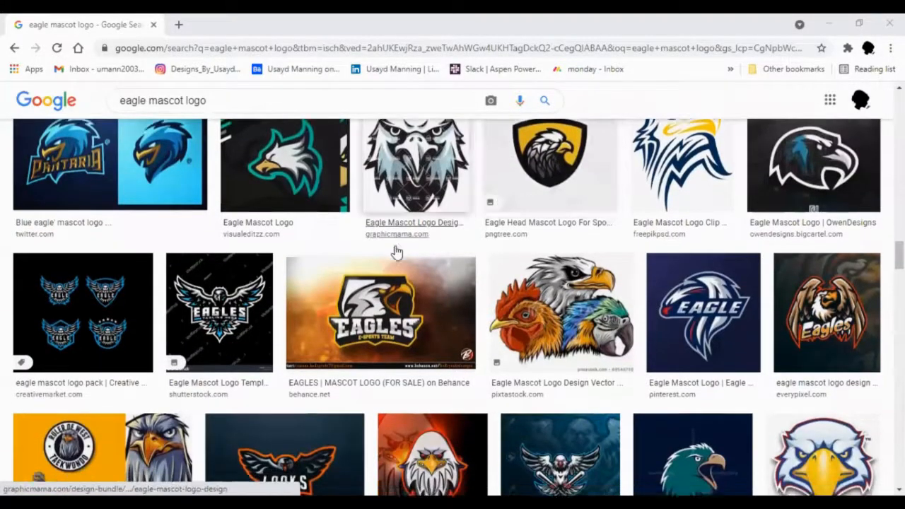
pyautogui.scroll(-1, 396, 250)
pyautogui.scroll(4, 557, 403)
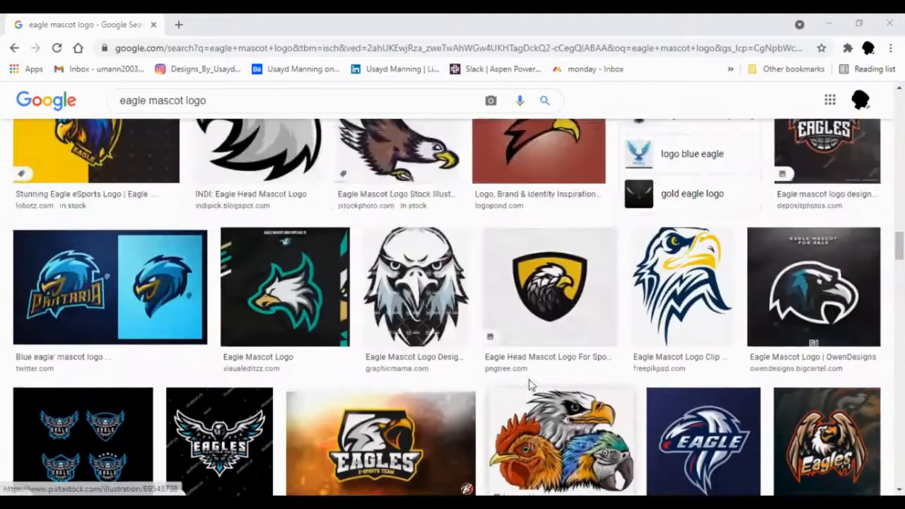
pyautogui.scroll(1, 377, 401)
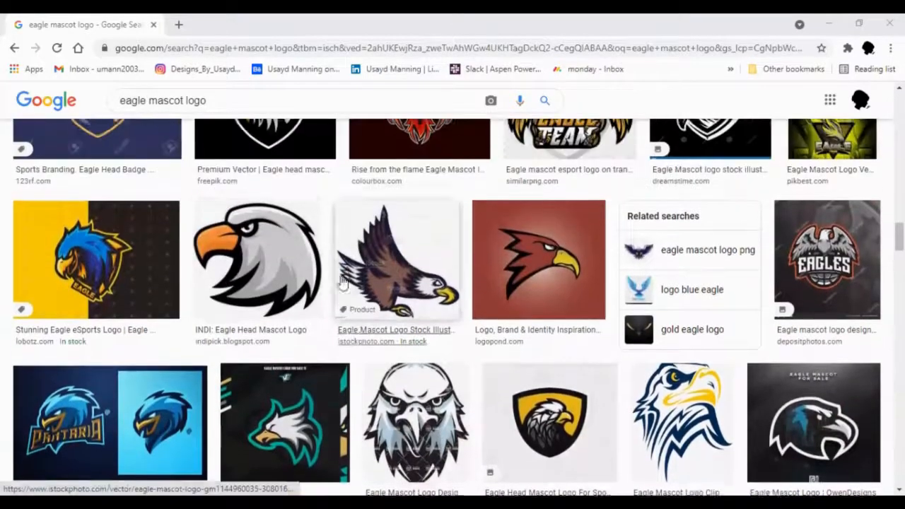
pyautogui.click(258, 258)
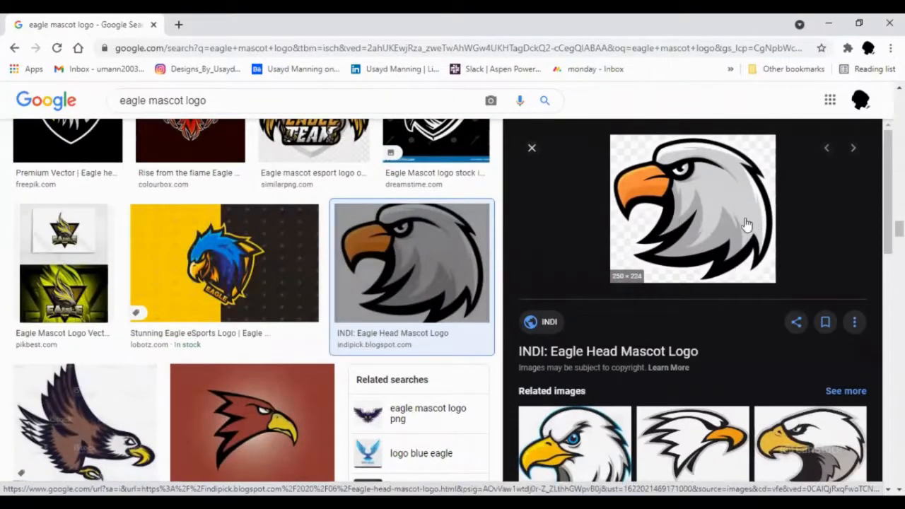
pyautogui.scroll(-1, 649, 282)
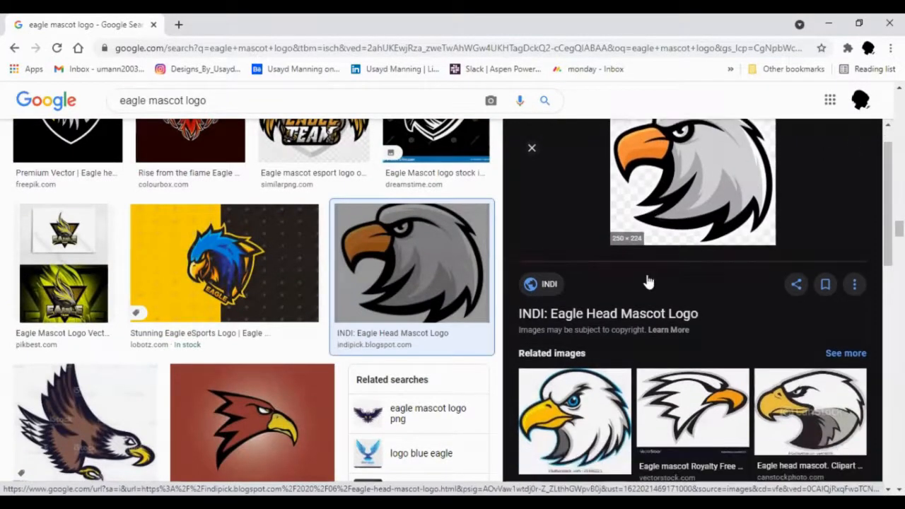
pyautogui.click(571, 405)
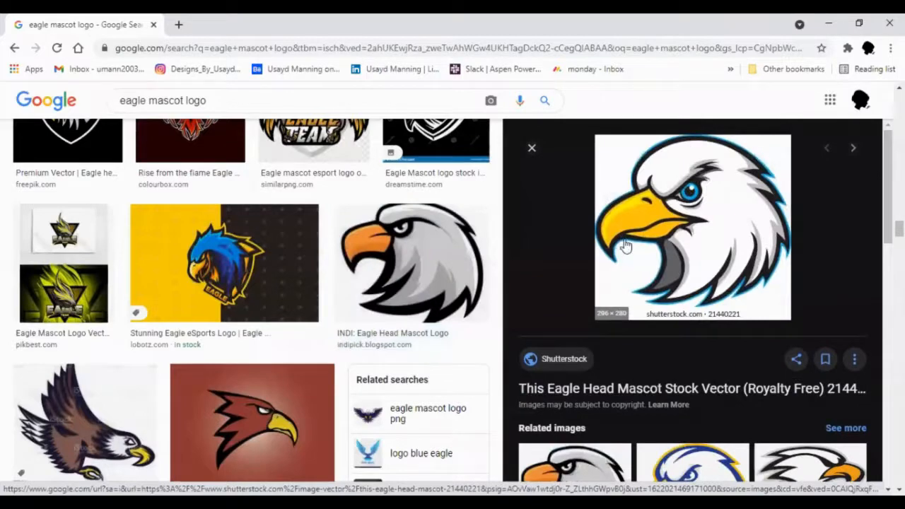
pyautogui.rightClick(688, 213)
pyautogui.click(728, 381)
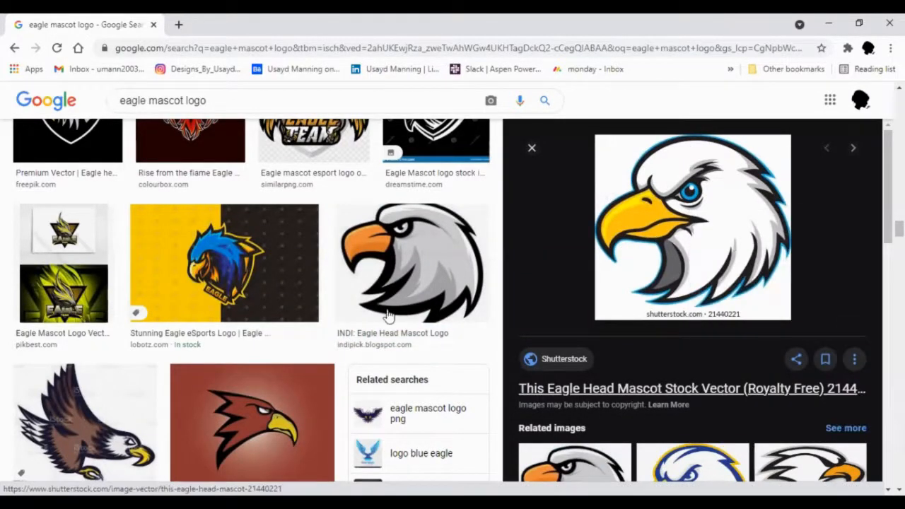
# Examine more eagle logo references, previewing the Dreamstime eagle head template and the Can Stock Photo eagle sport mascot.
pyautogui.scroll(5, 396, 311)
pyautogui.scroll(5, 417, 301)
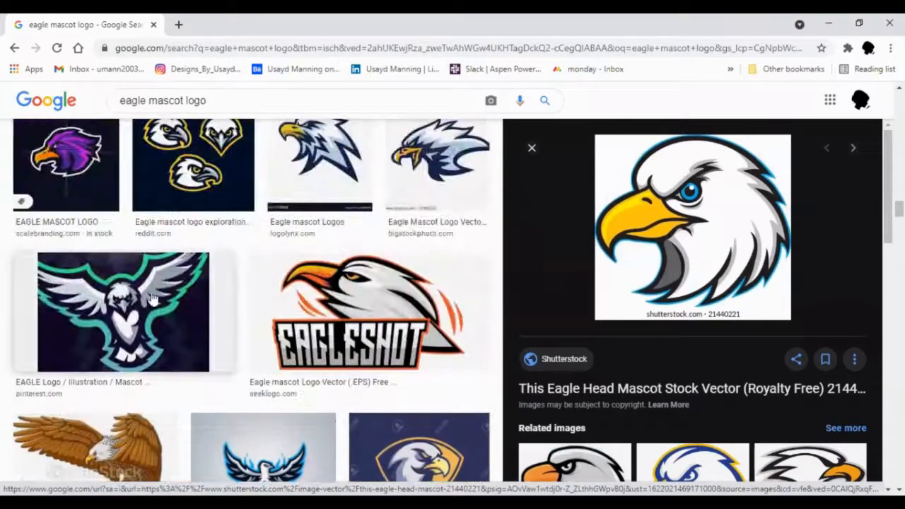
pyautogui.scroll(3, 205, 379)
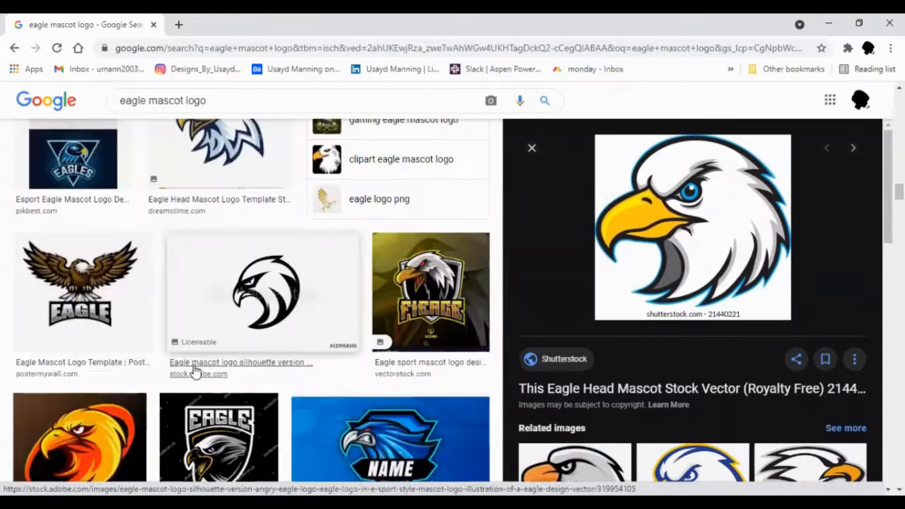
pyautogui.scroll(2, 174, 389)
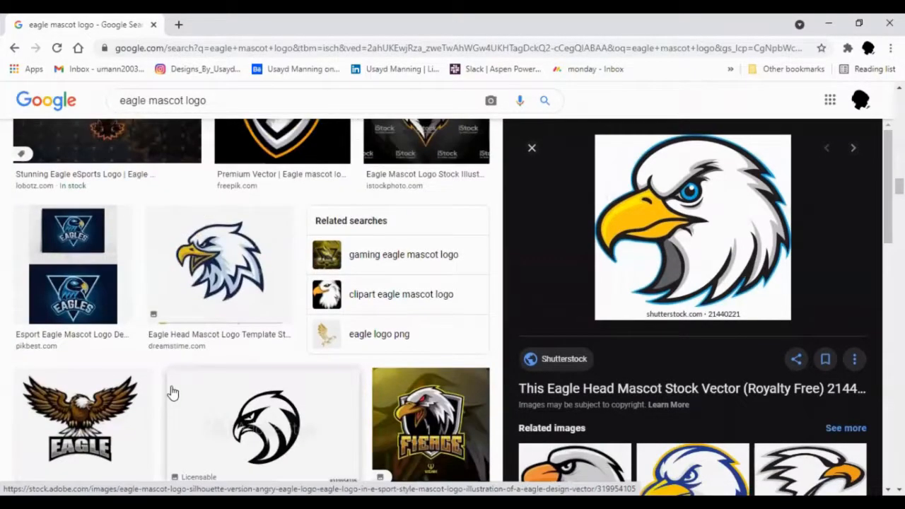
pyautogui.click(241, 286)
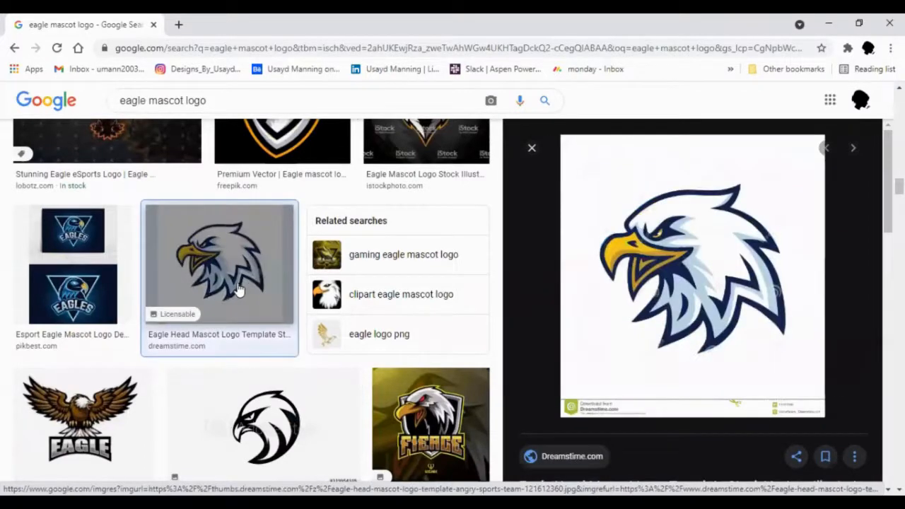
pyautogui.scroll(4, 237, 297)
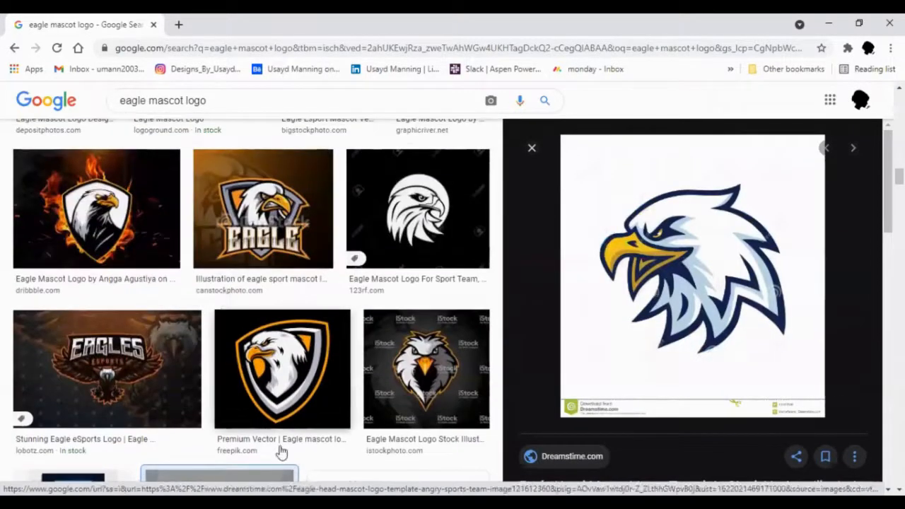
pyautogui.scroll(2, 241, 361)
pyautogui.click(241, 360)
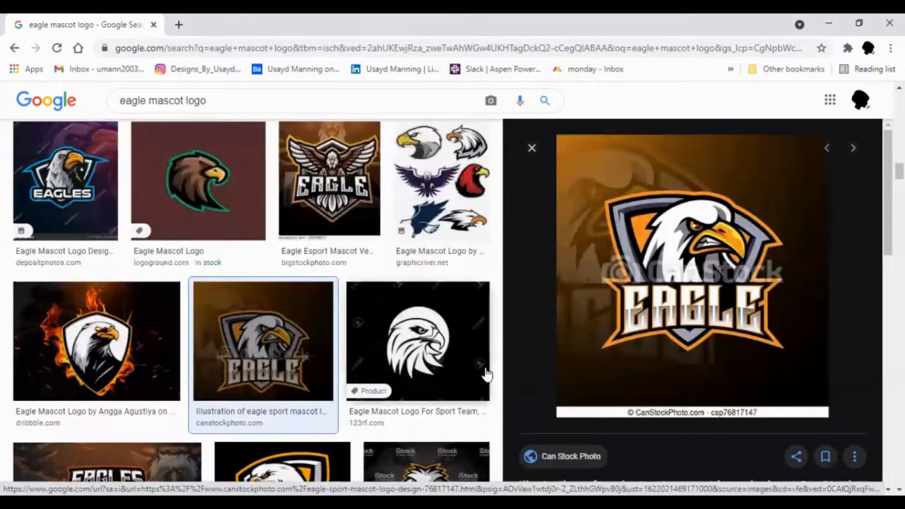
# Examine the MANUK eagle mascot logo and neighbouring references in the image results.
pyautogui.scroll(3, 303, 334)
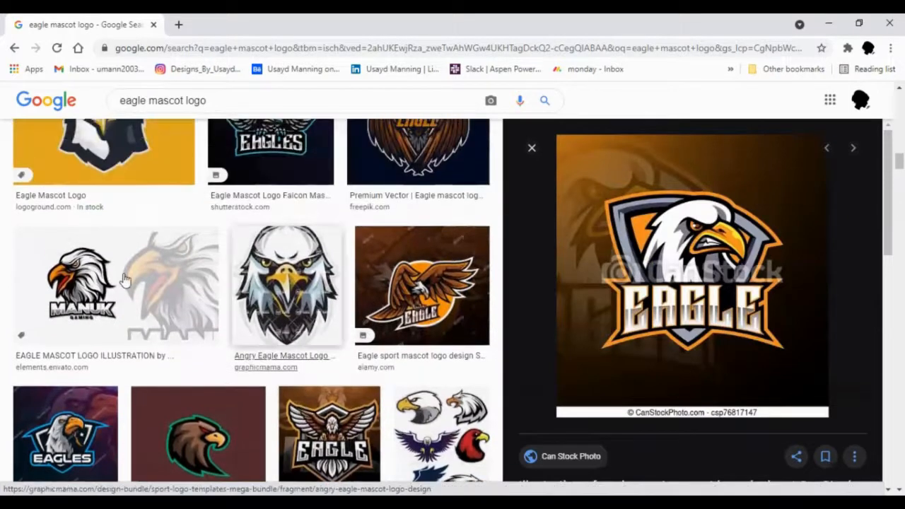
pyautogui.click(150, 292)
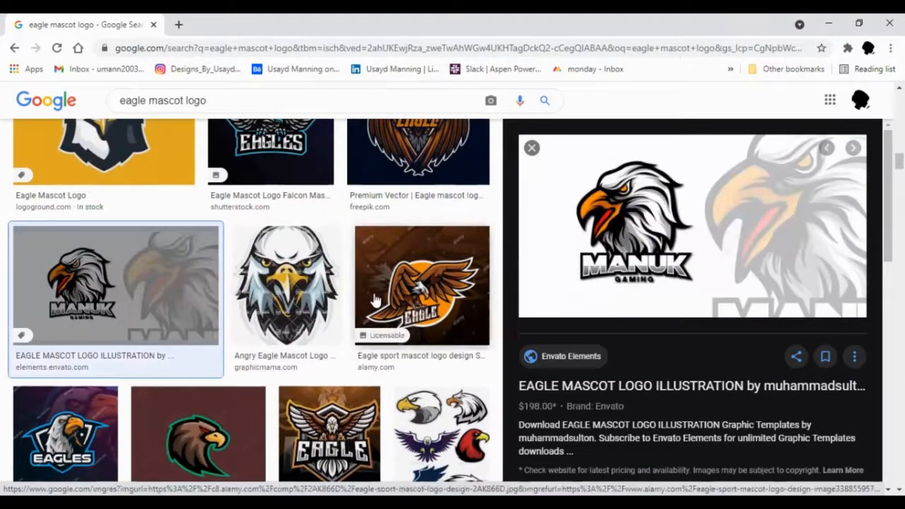
pyautogui.click(332, 300)
pyautogui.scroll(2, 212, 312)
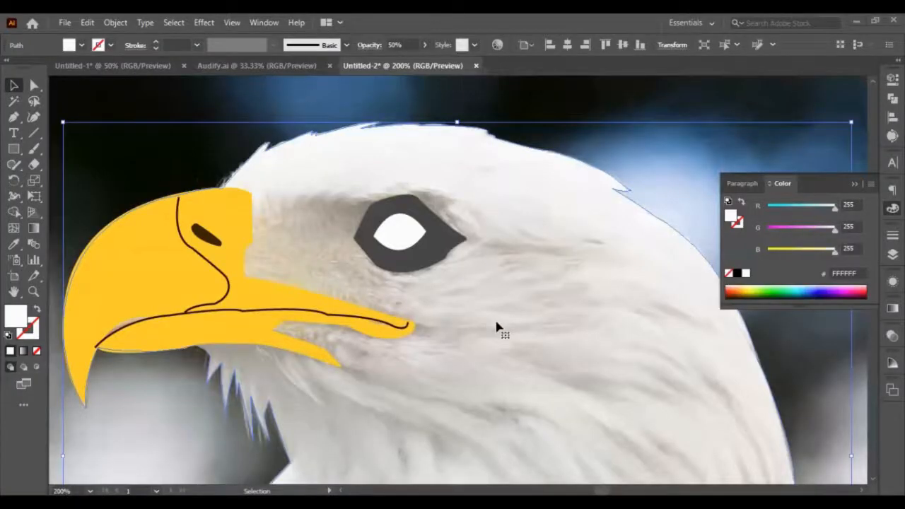
# Switch back to Illustrator, paste the copied Shutterstock eagle head, scale it down, and place it above the back of the traced head as reference.
pyautogui.hotkey('ctrl', 'v')
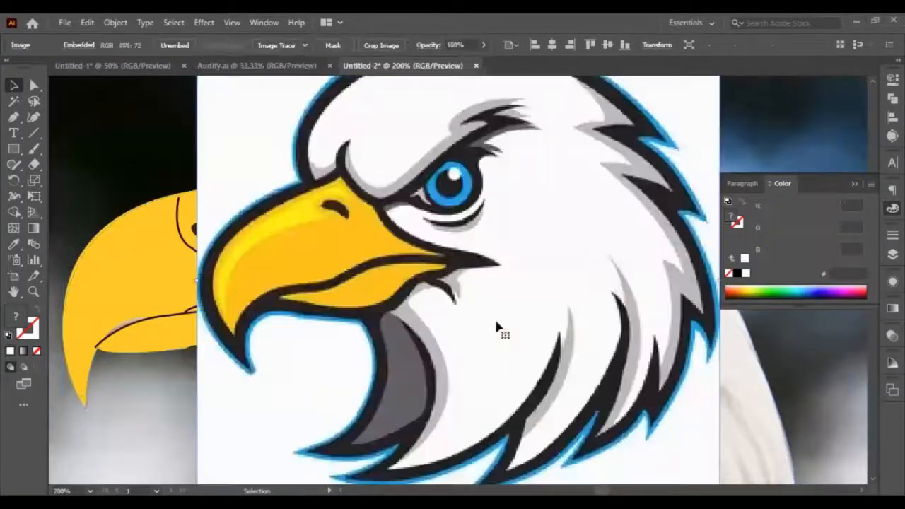
pyautogui.moveTo(534, 237); pyautogui.dragTo(487, 279)
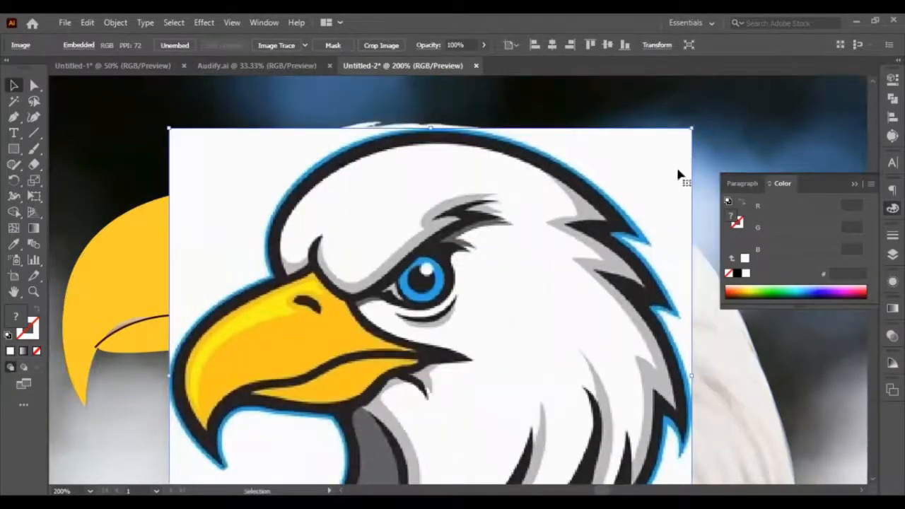
pyautogui.moveTo(691, 128); pyautogui.dragTo(516, 256)
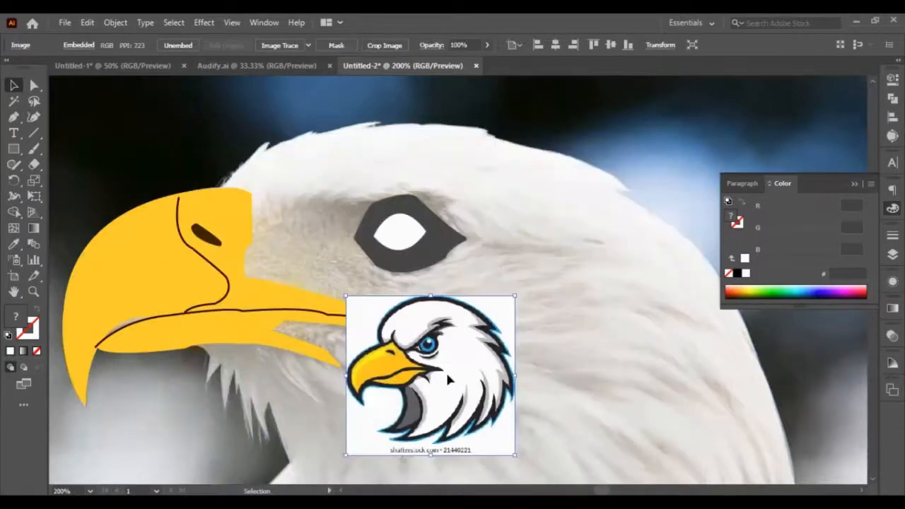
pyautogui.moveTo(438, 385); pyautogui.dragTo(679, 161)
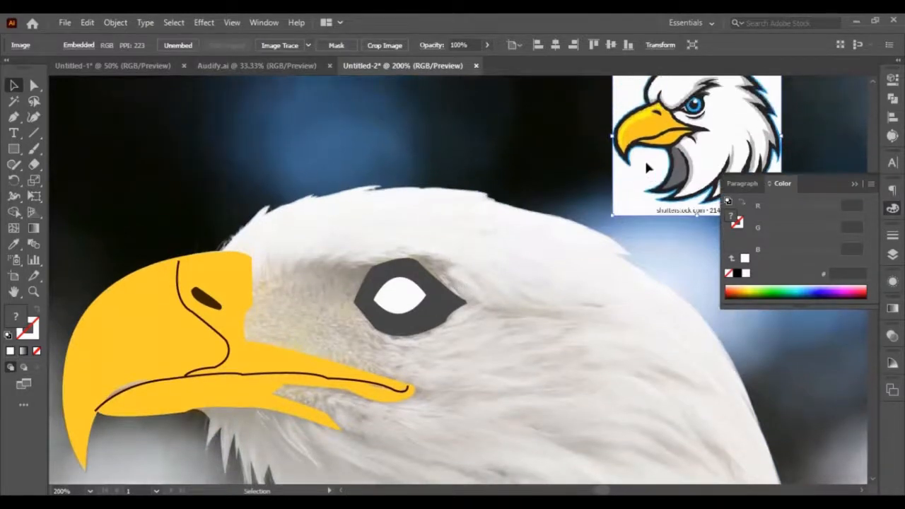
pyautogui.moveTo(648, 168); pyautogui.dragTo(598, 237)
pyautogui.scroll(-2, 141, 313)
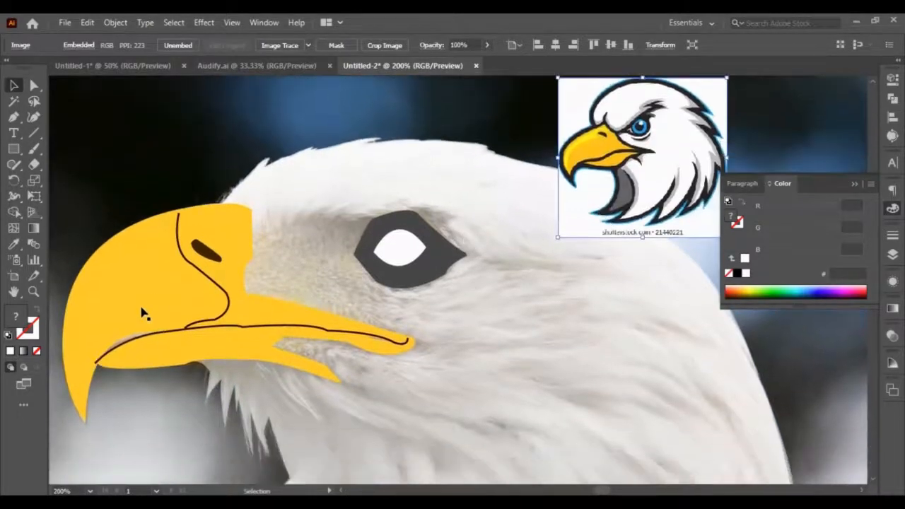
# Duplicate the yellow upper beak twice beside the original, offset the second copy down and across the first, and select both copies.
pyautogui.click(167, 306)
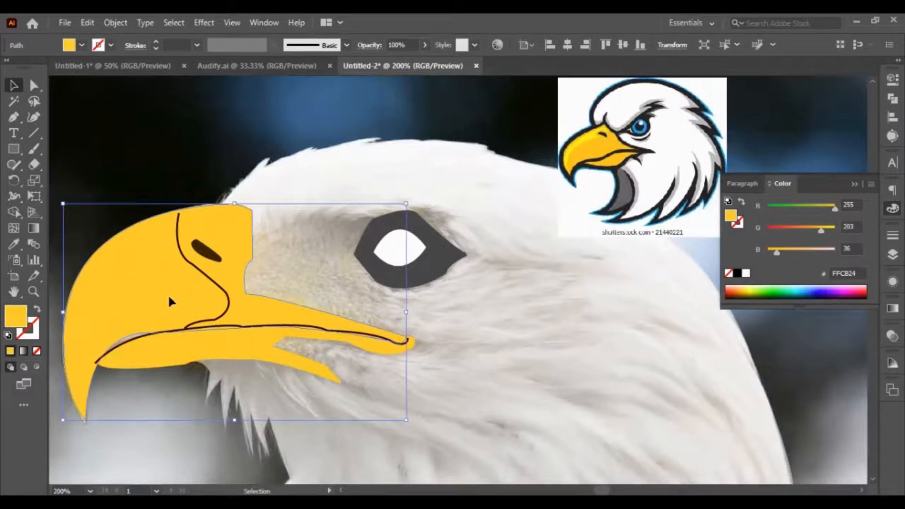
pyautogui.moveTo(169, 302); pyautogui.dragTo(493, 315)
pyautogui.scroll(-2, 493, 316)
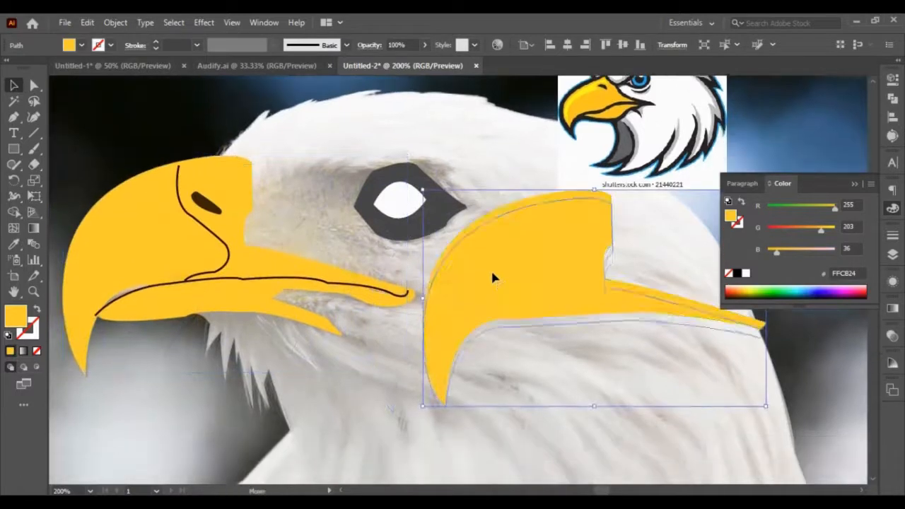
pyautogui.moveTo(492, 273); pyautogui.dragTo(501, 330)
pyautogui.scroll(-1, 493, 277)
pyautogui.keyDown('shift'); pyautogui.click(522, 241); pyautogui.keyUp('shift')
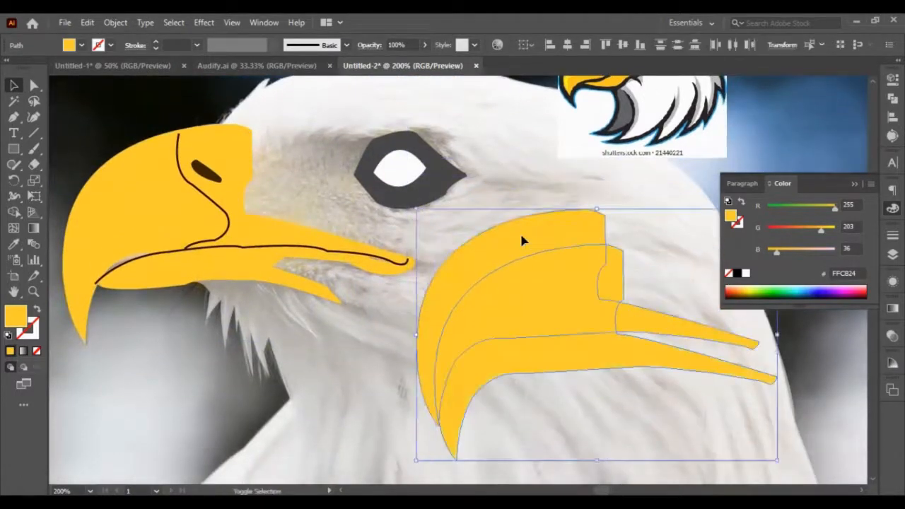
# Subtract the front beak copy from the one behind it and align the remaining crescent over the original upper beak.
pyautogui.click(892, 80)
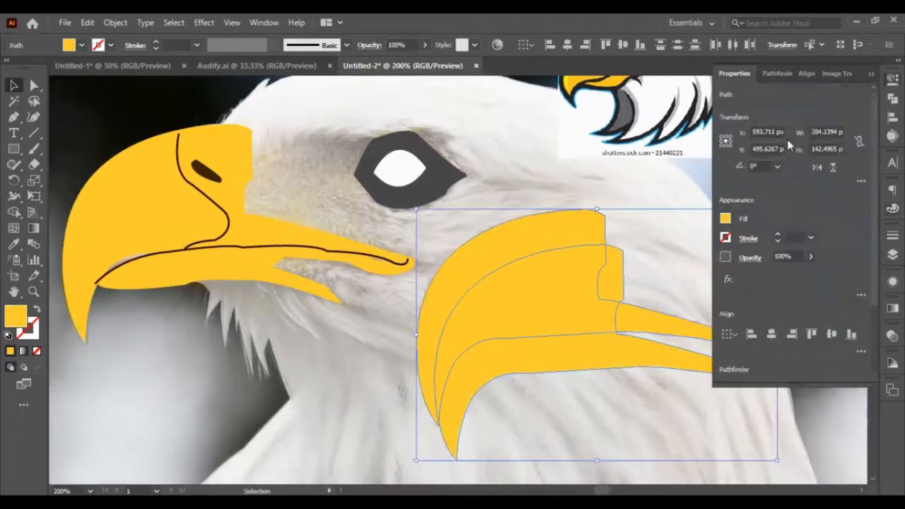
pyautogui.scroll(-3, 771, 318)
pyautogui.click(750, 295)
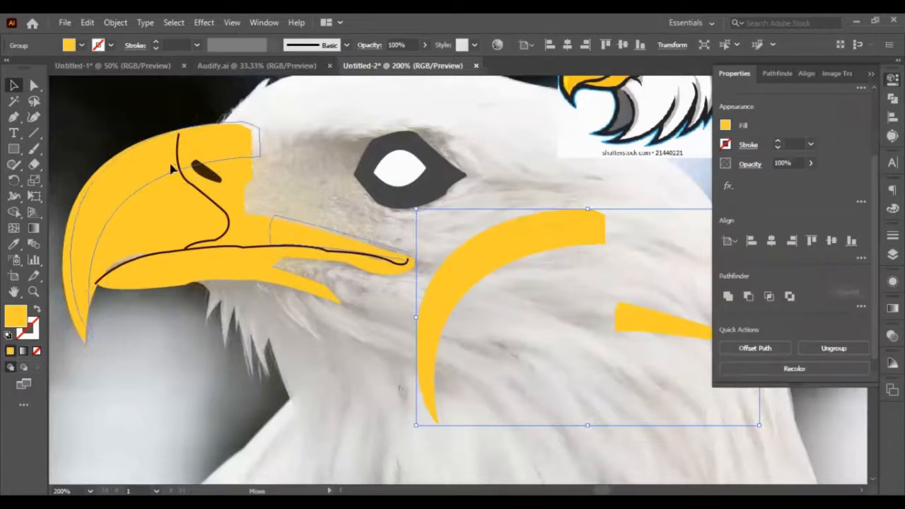
pyautogui.moveTo(164, 168); pyautogui.dragTo(166, 167)
pyautogui.scroll(2, 444, 360)
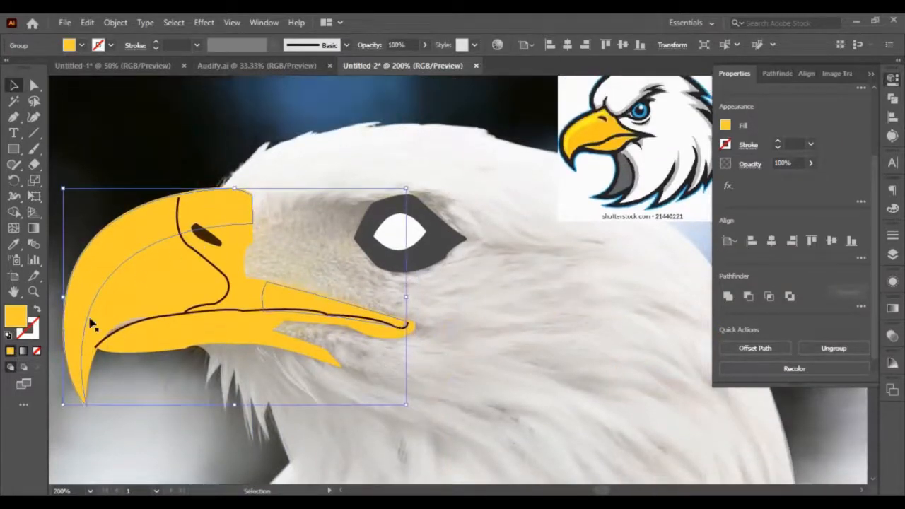
# Fill the beak highlight group with pale cream FFECB6.
pyautogui.doubleClick(15, 316)
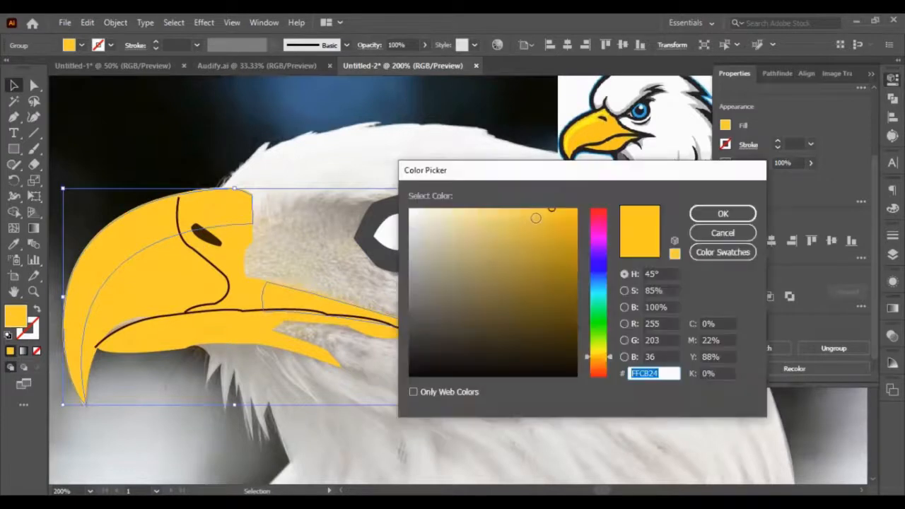
pyautogui.click(548, 216)
pyautogui.moveTo(546, 215); pyautogui.dragTo(457, 194)
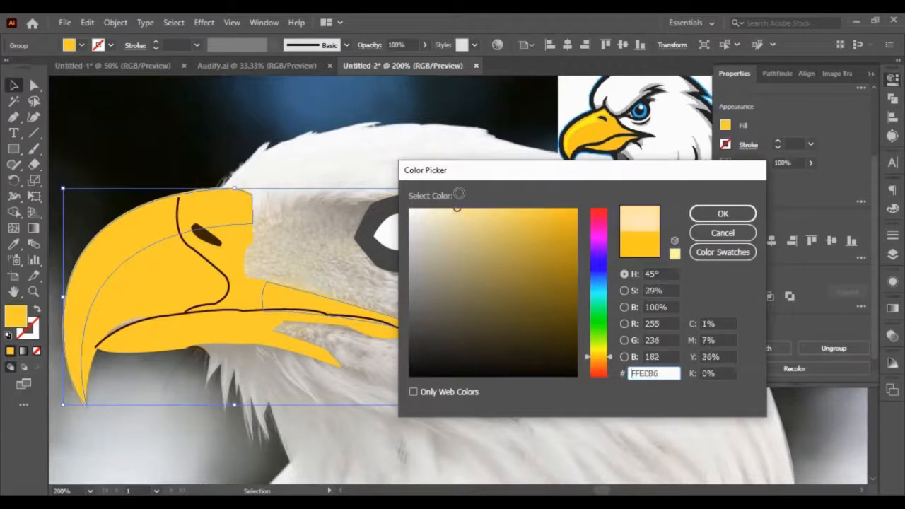
pyautogui.click(709, 214)
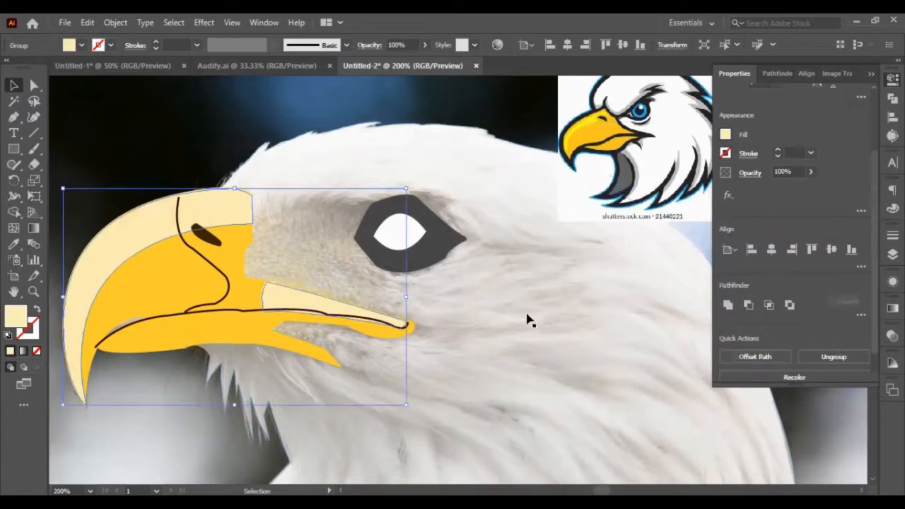
# Delete the stray cream sliver beside the mouth line from inside the highlight group and exit isolation mode.
pyautogui.doubleClick(292, 299)
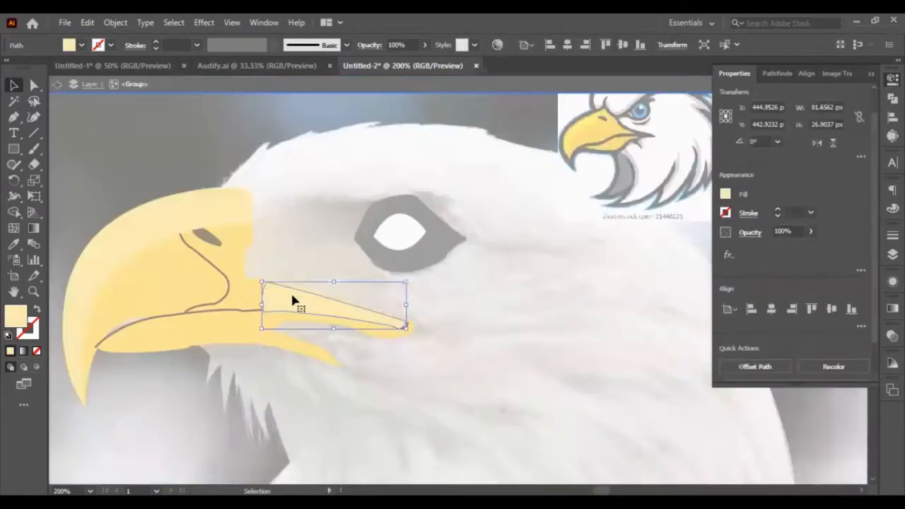
pyautogui.press('Delete')
pyautogui.doubleClick(330, 419)
# Try the cream beak highlight at 90% and 40% opacity.
pyautogui.click(137, 229)
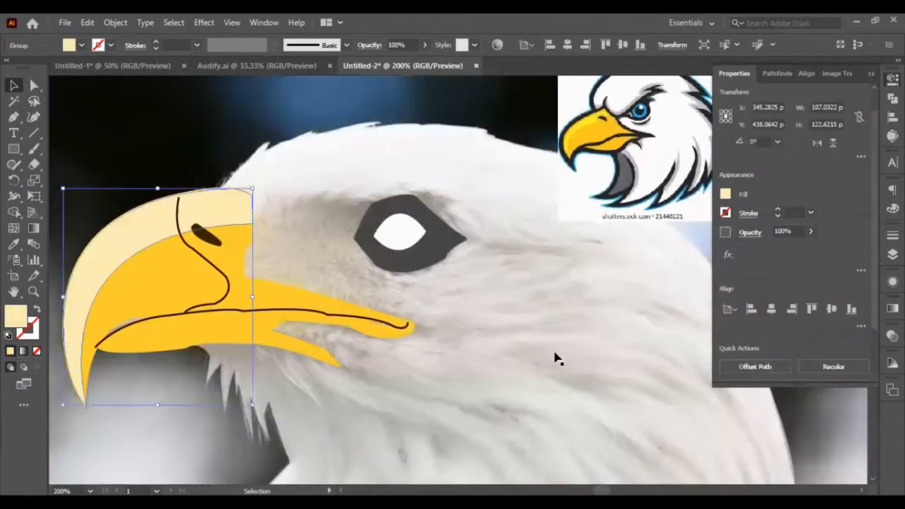
pyautogui.click(792, 227)
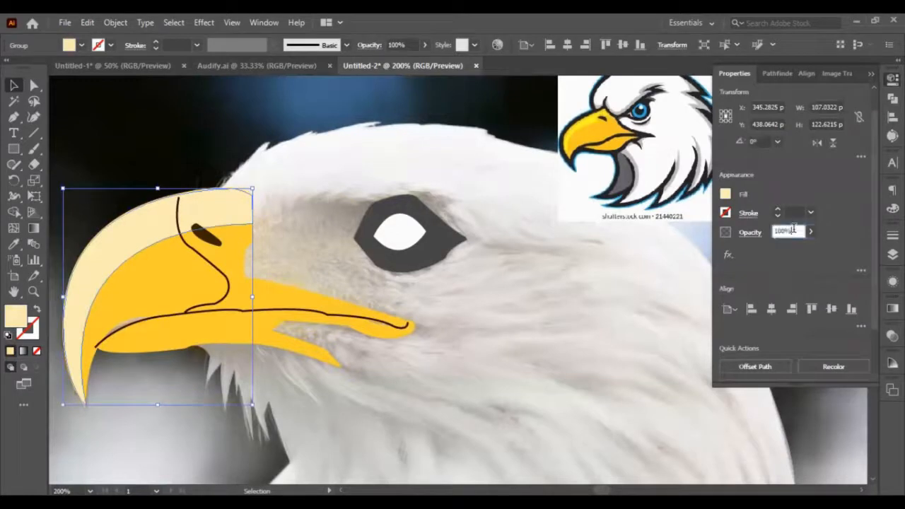
pyautogui.write('90')
pyautogui.press('Return')
pyautogui.write('40')
pyautogui.press('Return')
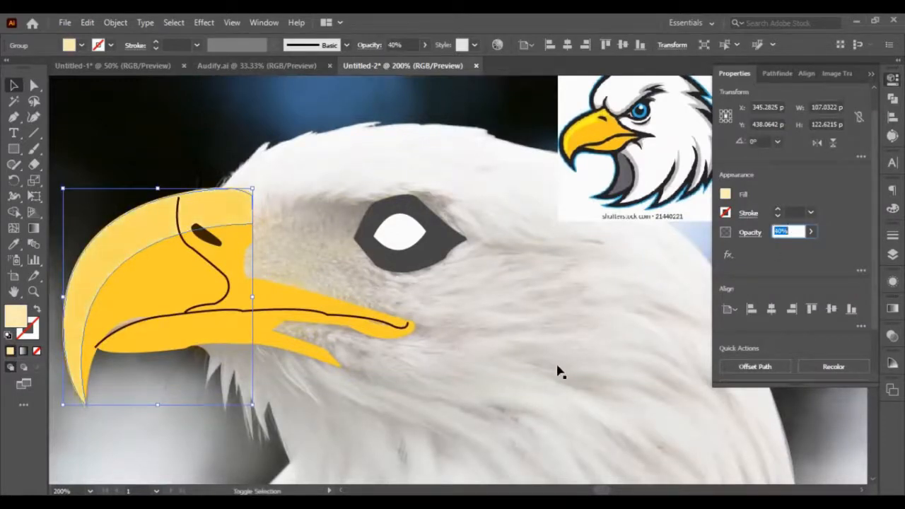
pyautogui.click(558, 373)
# Set the cream beak highlight's opacity to 50%.
pyautogui.click(96, 278)
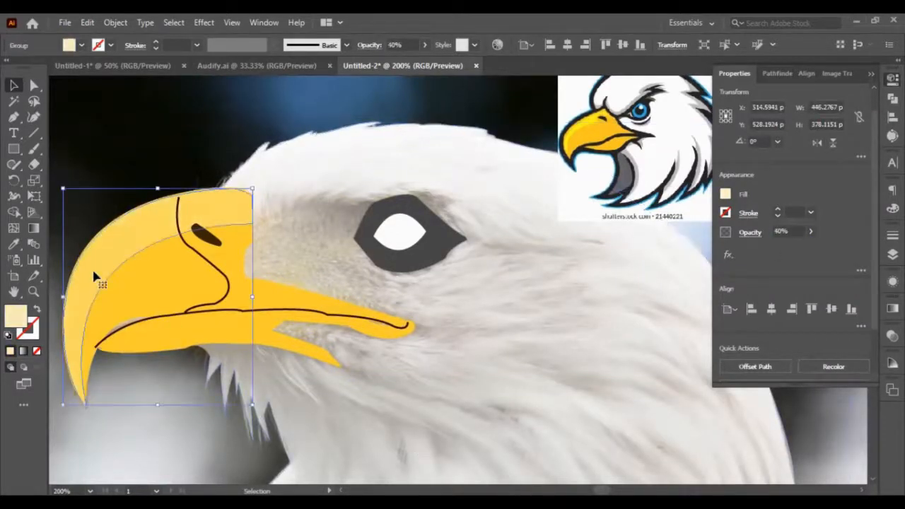
pyautogui.click(791, 231)
pyautogui.write('50')
pyautogui.press('Return')
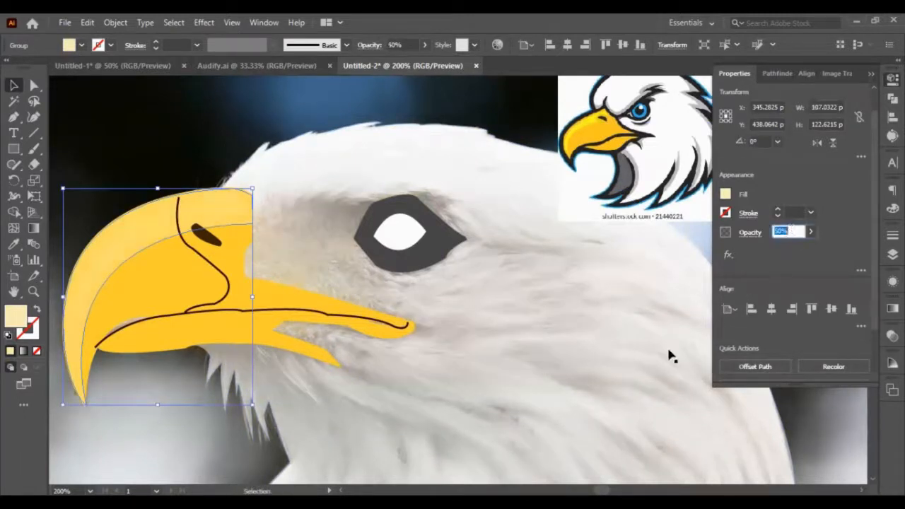
# Select the yellow upper and lower beak shapes together and give them a dark brown 443200 stroke.
pyautogui.click(196, 344)
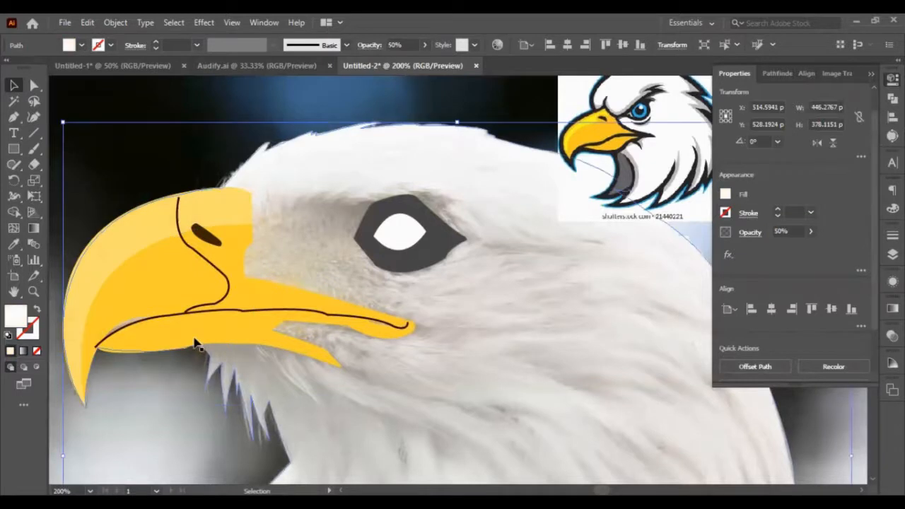
pyautogui.click(196, 344)
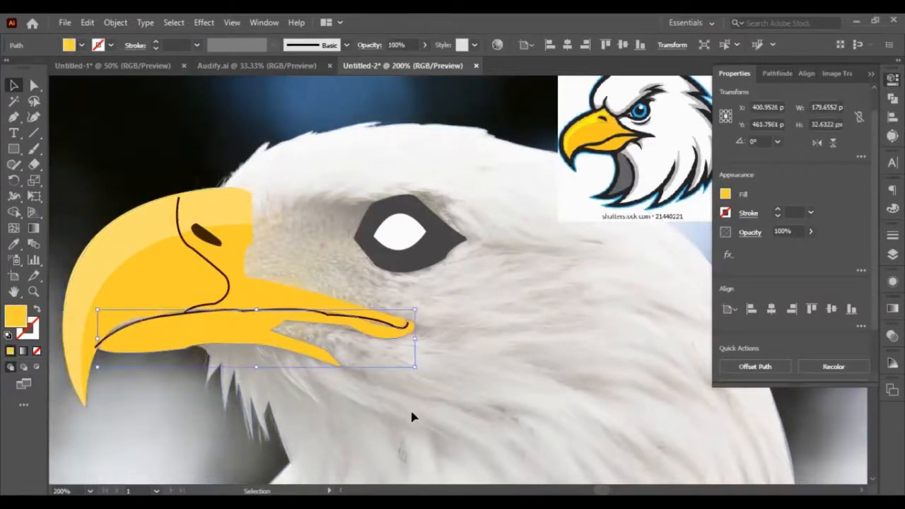
pyautogui.click(152, 336)
pyautogui.click(202, 314)
pyautogui.click(212, 309)
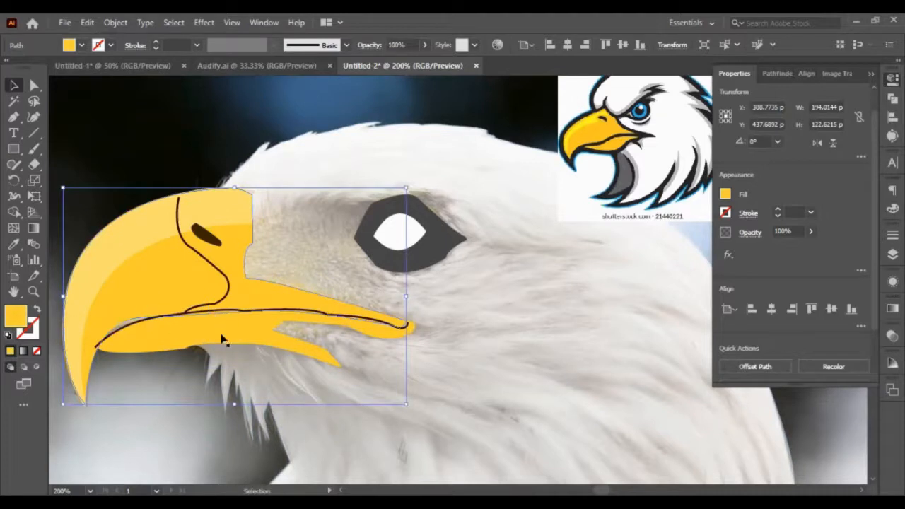
pyautogui.keyDown('shift'); pyautogui.click(248, 326); pyautogui.keyUp('shift')
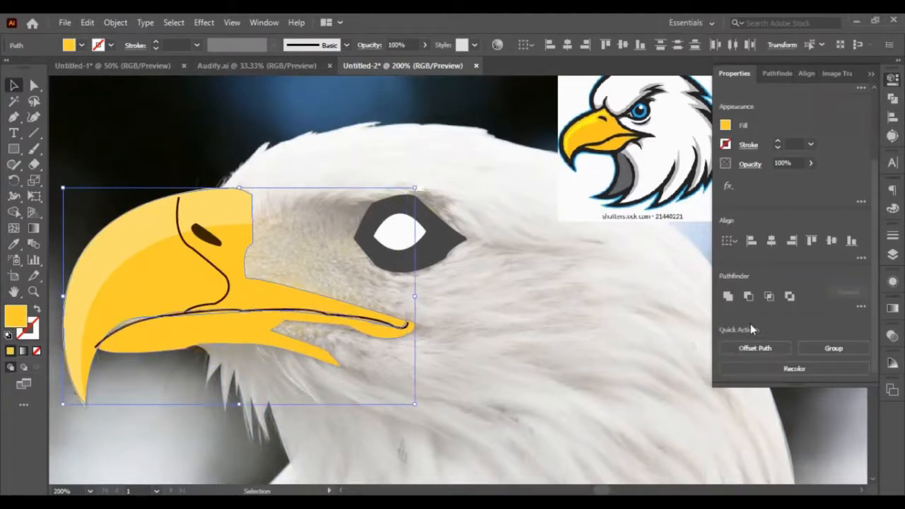
pyautogui.click(32, 331)
pyautogui.click(10, 351)
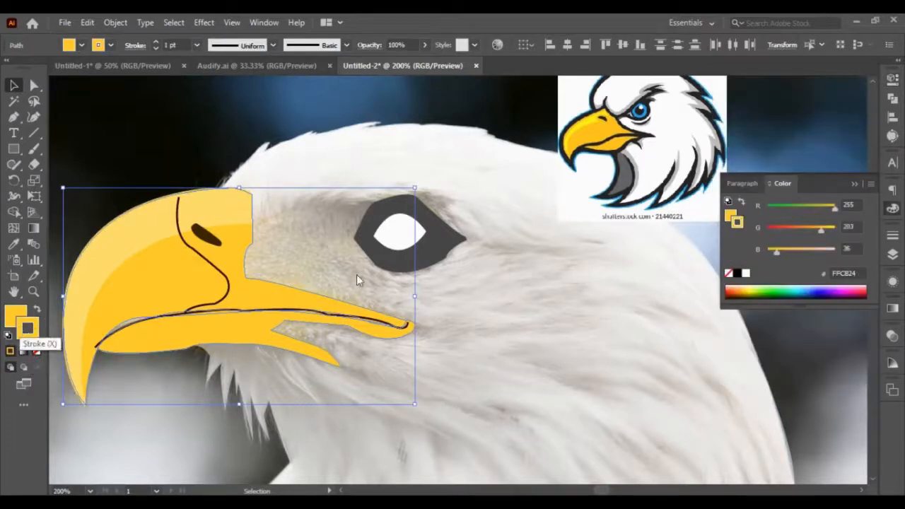
pyautogui.click(575, 333)
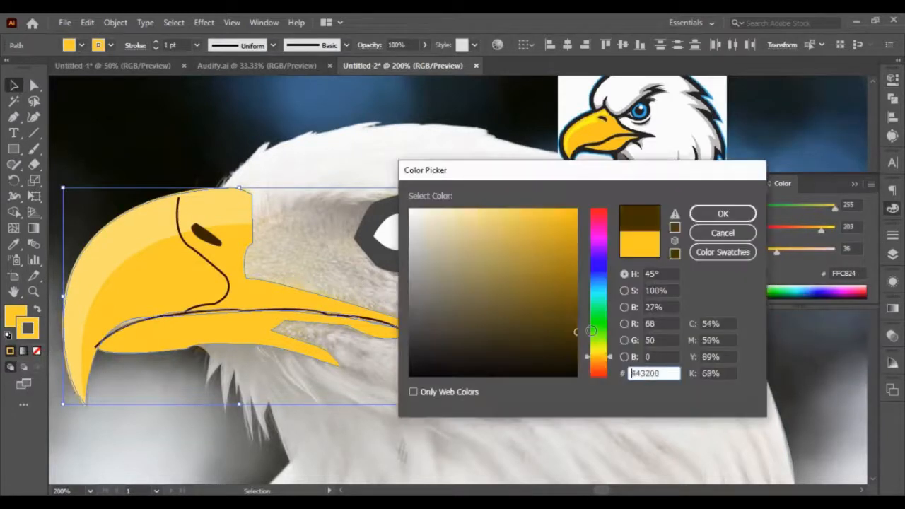
pyautogui.click(720, 219)
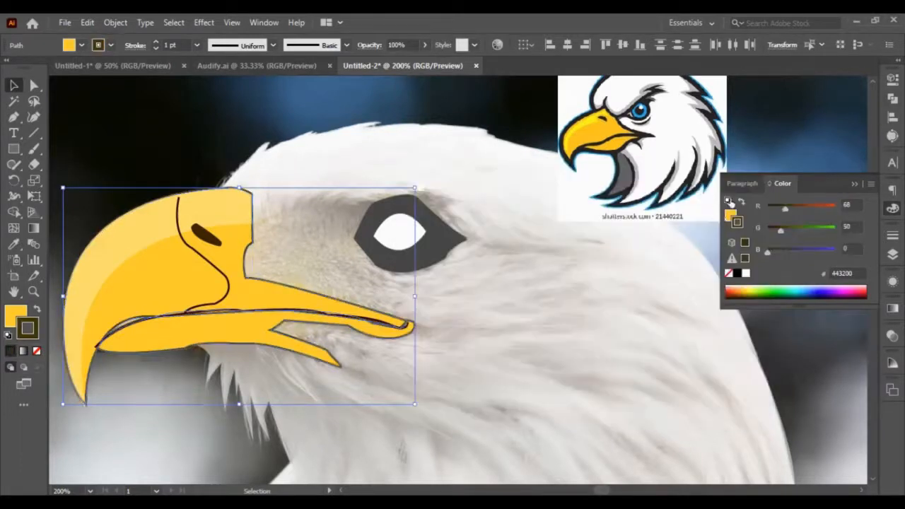
# Increase the stroke weight of both beak shapes to 4 pt and select only the upper beak.
pyautogui.click(893, 235)
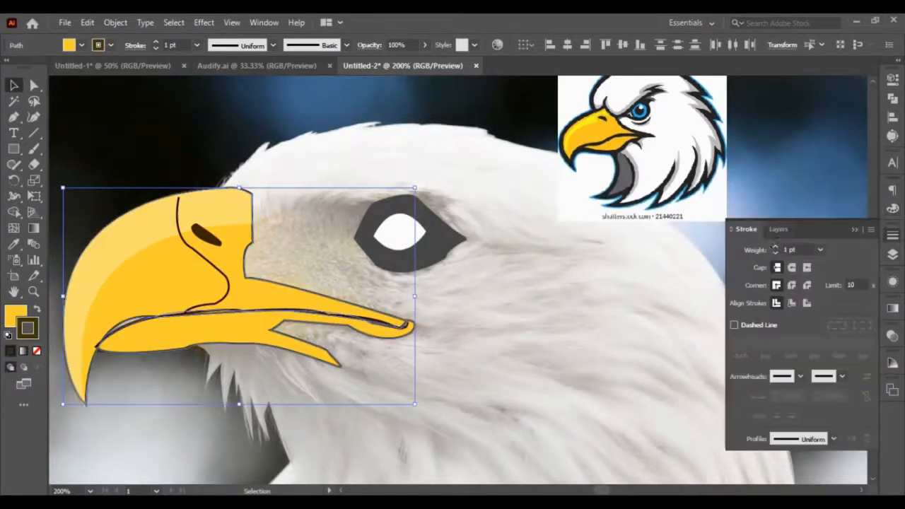
pyautogui.scroll(2, 800, 249)
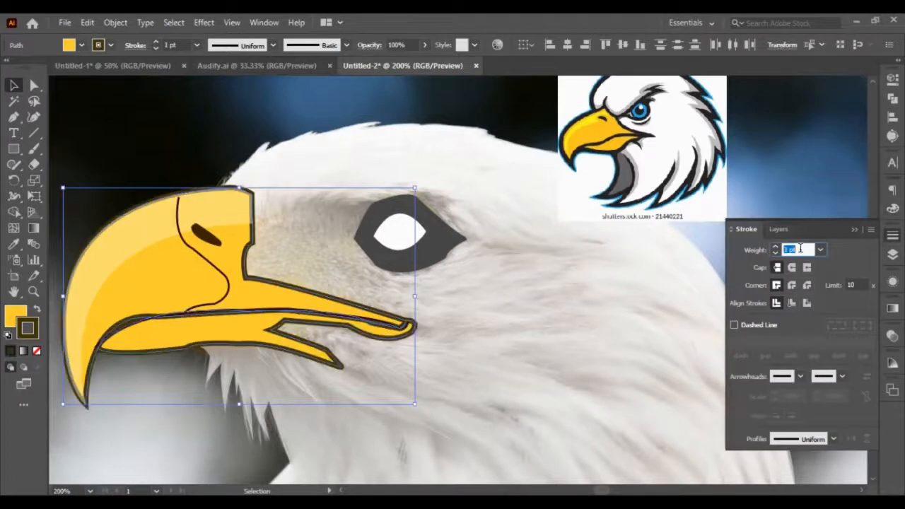
pyautogui.scroll(1, 801, 249)
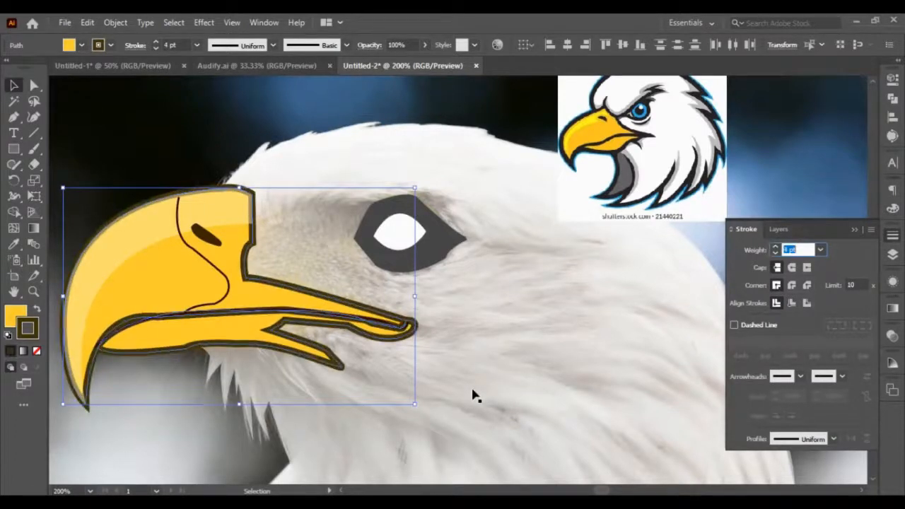
pyautogui.click(455, 431)
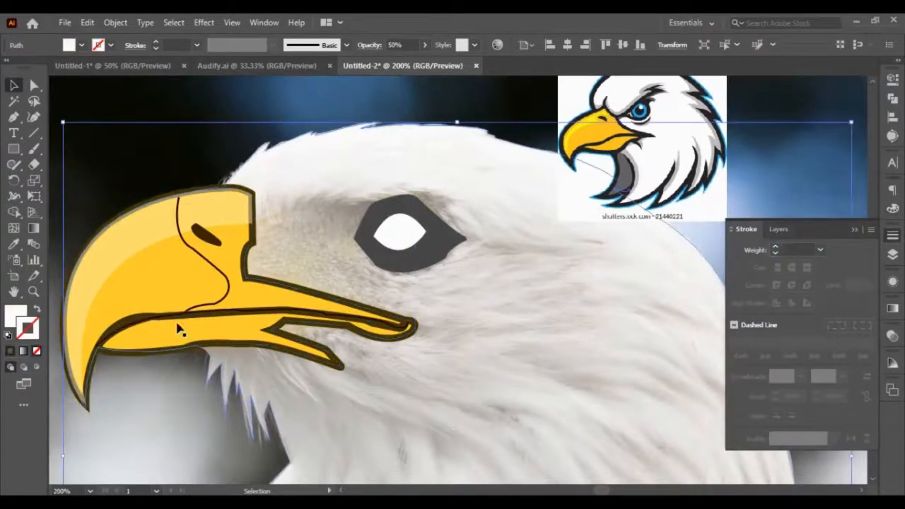
pyautogui.click(219, 303)
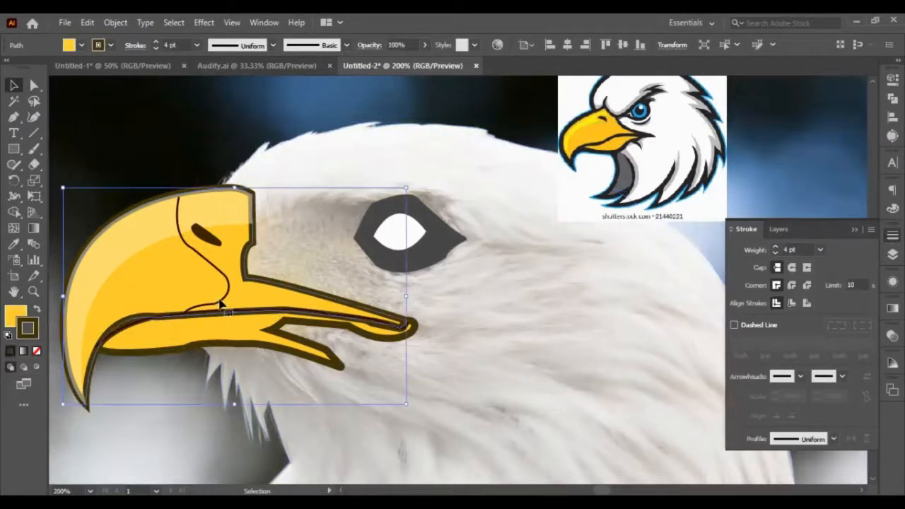
# Delete the thin curved guide line across the upper beak and the thin guide line along the mouth.
pyautogui.click(463, 399)
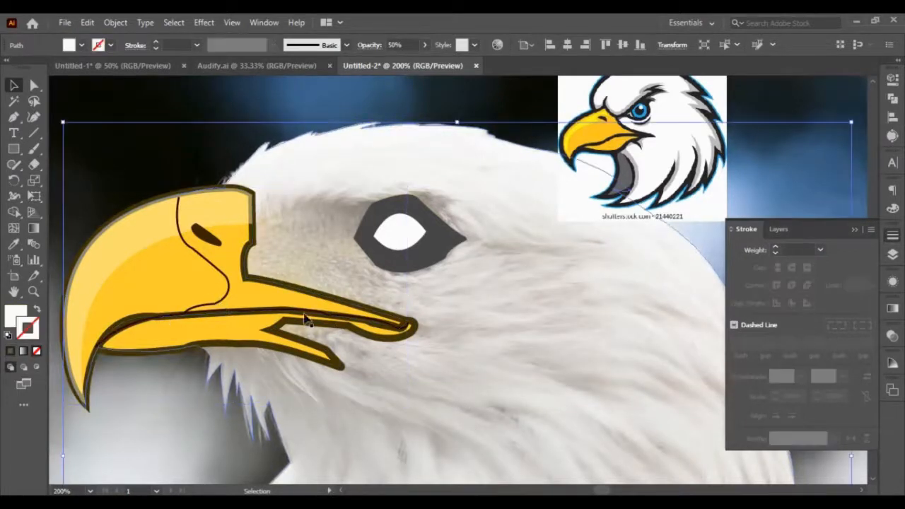
pyautogui.click(209, 266)
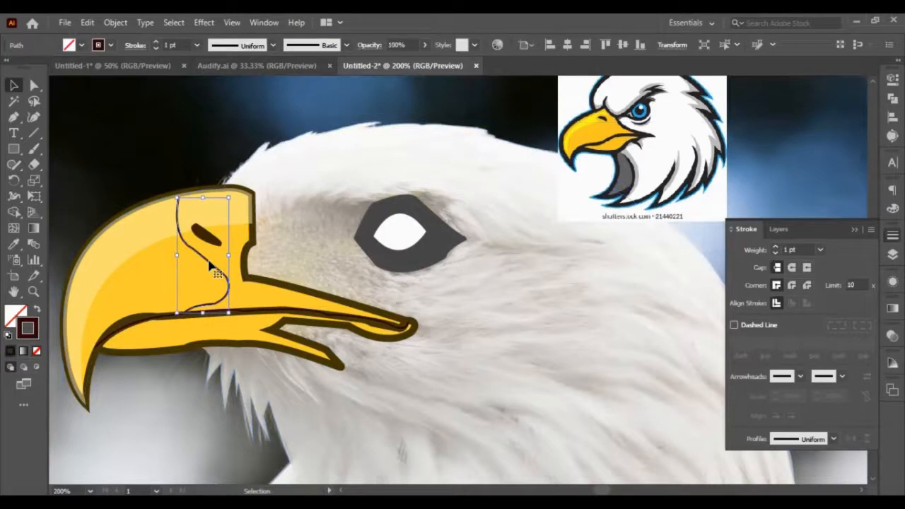
pyautogui.press('Delete')
pyautogui.click(265, 315)
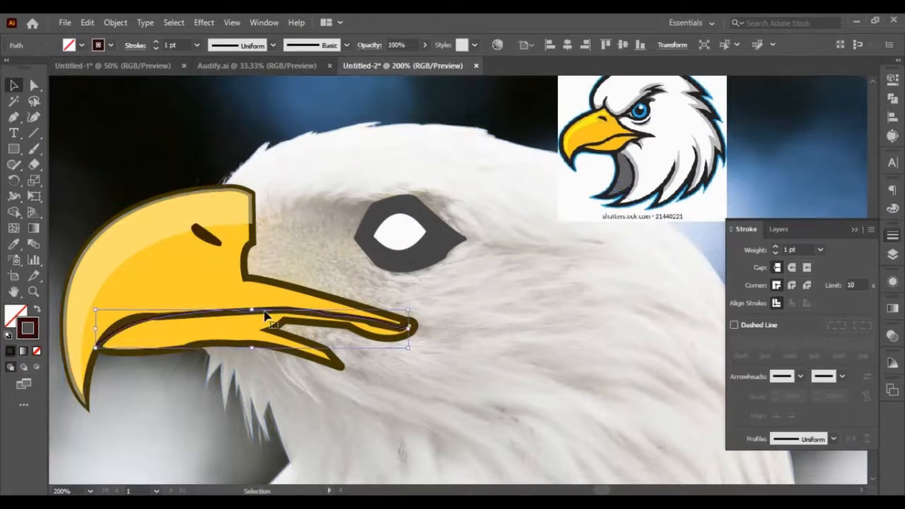
pyautogui.press('Delete')
pyautogui.click(322, 418)
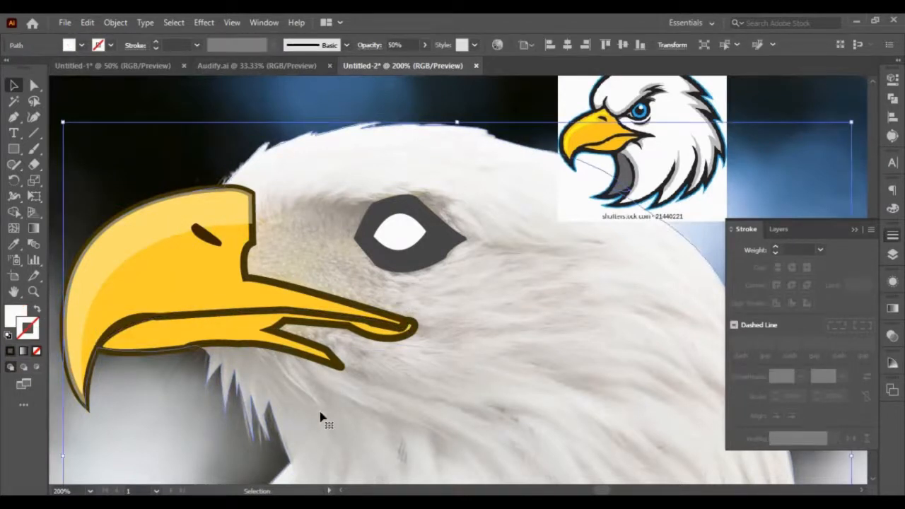
# Select the yellow upper and lower beak shapes together and remove their stroke.
pyautogui.click(90, 256)
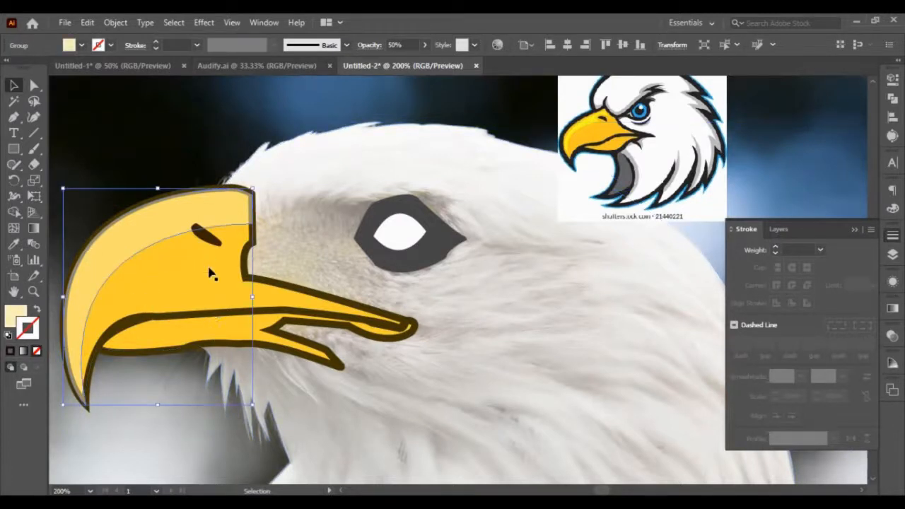
pyautogui.click(210, 339)
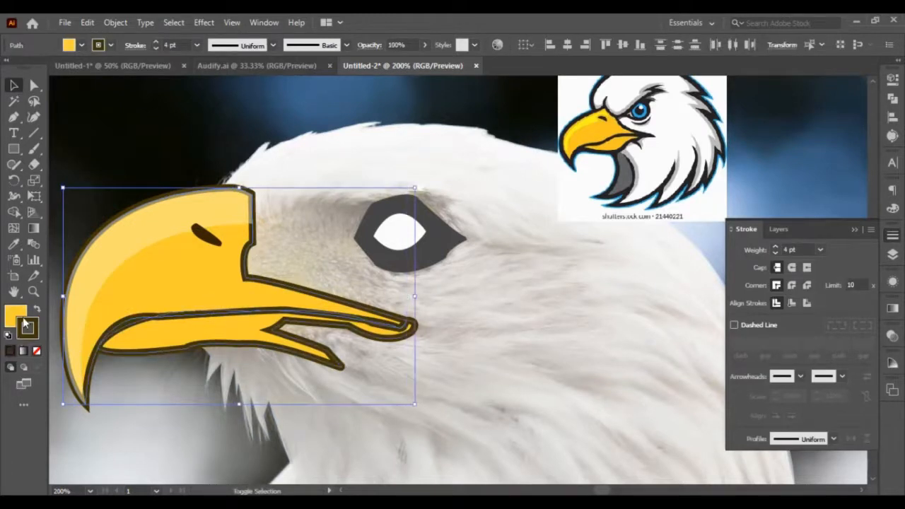
pyautogui.click(36, 351)
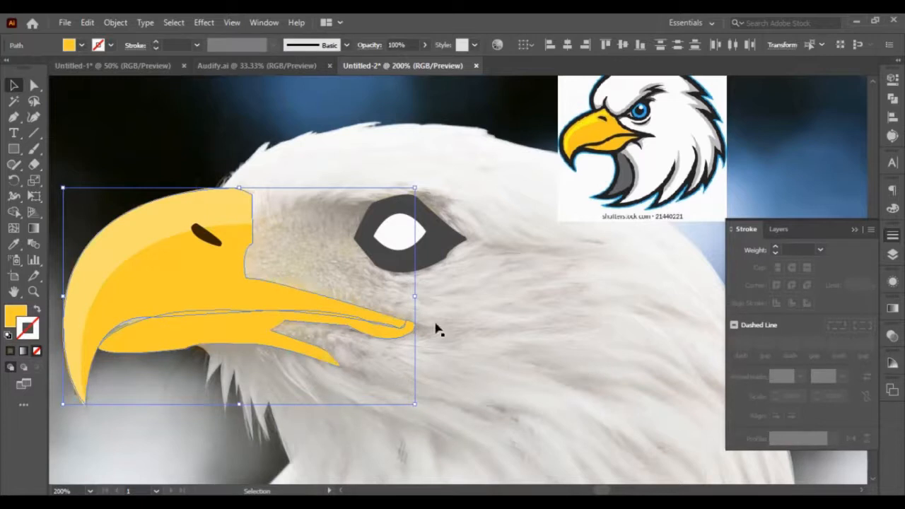
# Offset the paths of both beak shapes by 3 px with miter joins.
pyautogui.click(893, 79)
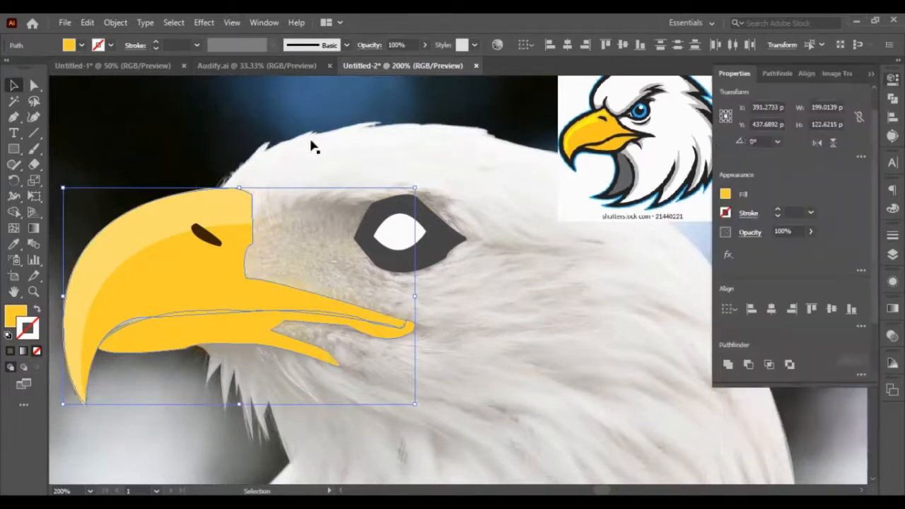
pyautogui.scroll(-2, 736, 244)
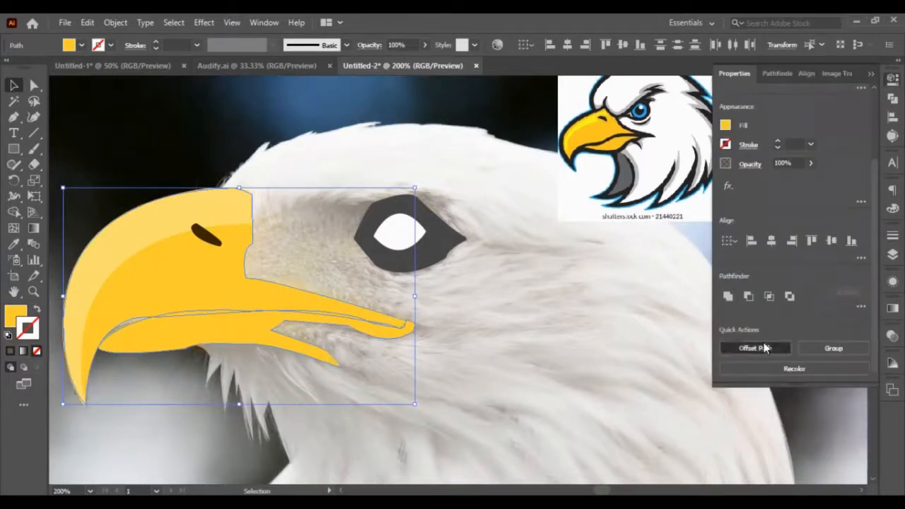
pyautogui.click(726, 348)
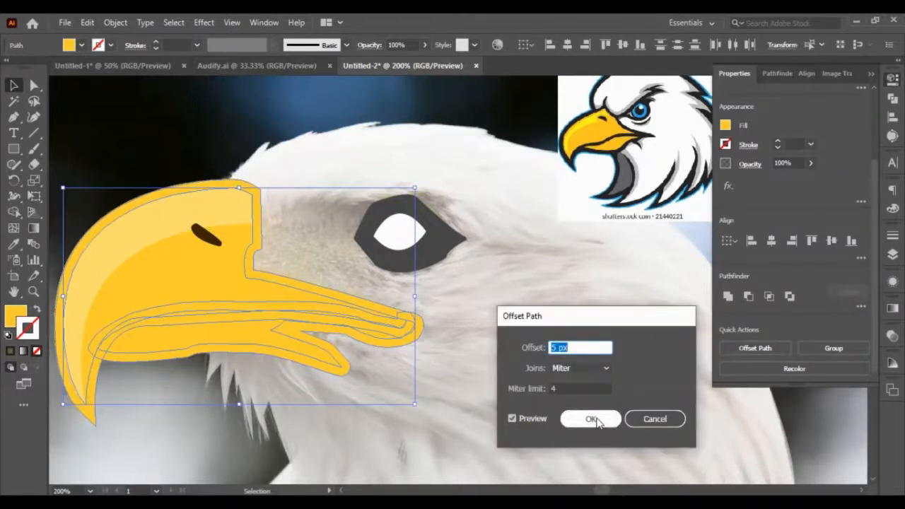
pyautogui.press('Down')
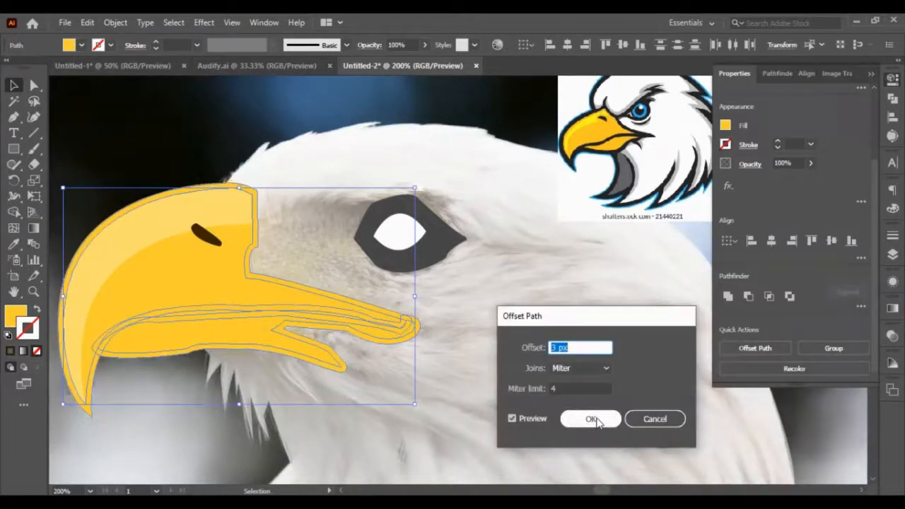
pyautogui.click(594, 420)
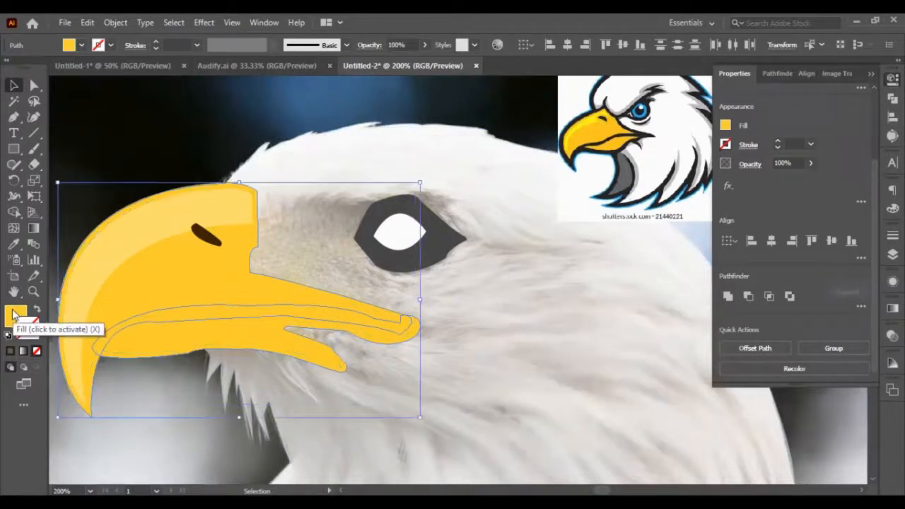
# Fill the offset beak shapes with dark brown 3D2D00 and deselect them.
pyautogui.doubleClick(15, 315)
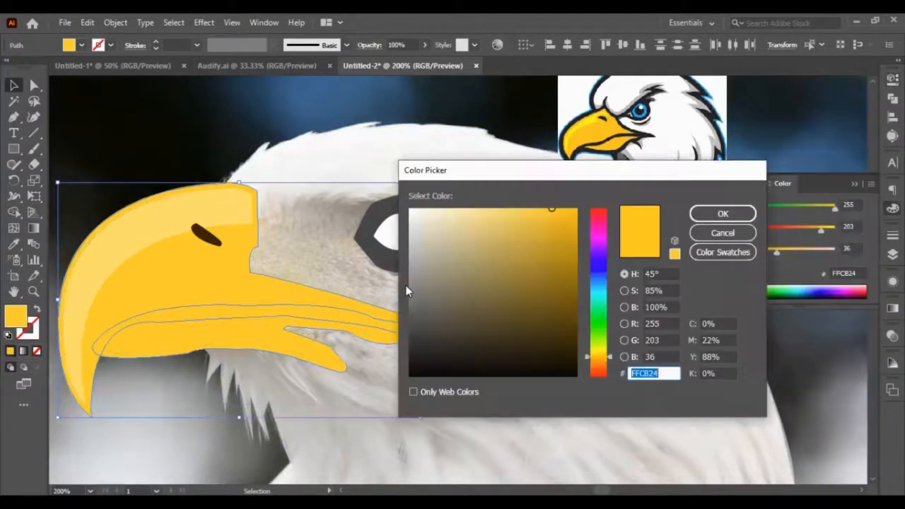
pyautogui.click(575, 337)
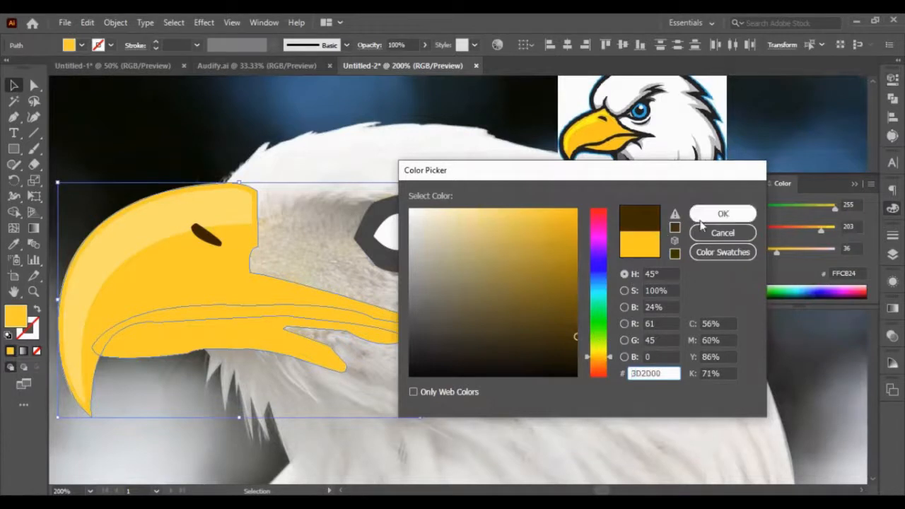
pyautogui.click(723, 214)
pyautogui.click(512, 400)
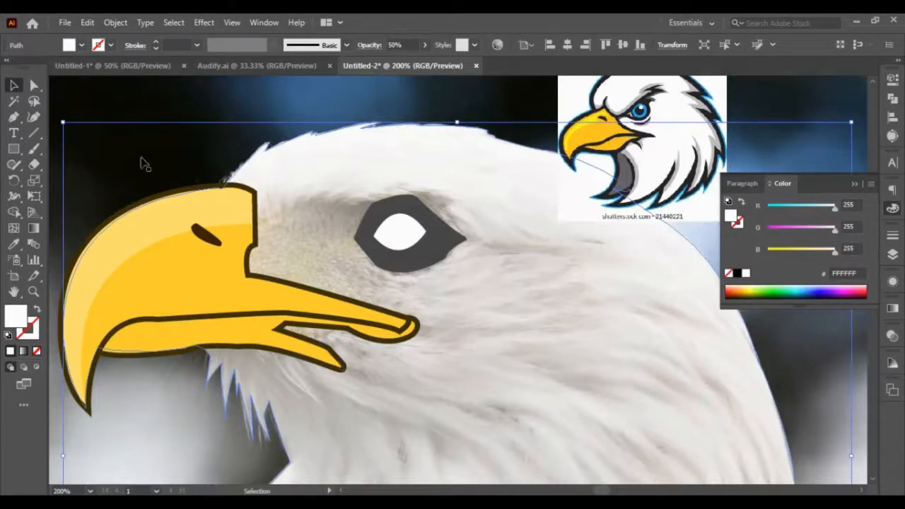
# Try to delete the tip points of the lower beak's short rear prong with the Direct Selection tool.
pyautogui.click(34, 85)
pyautogui.click(292, 359)
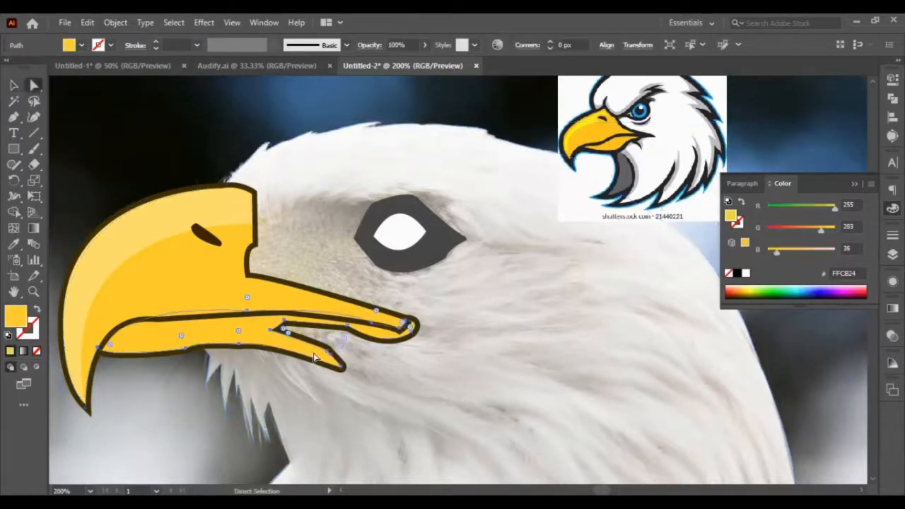
pyautogui.click(342, 368)
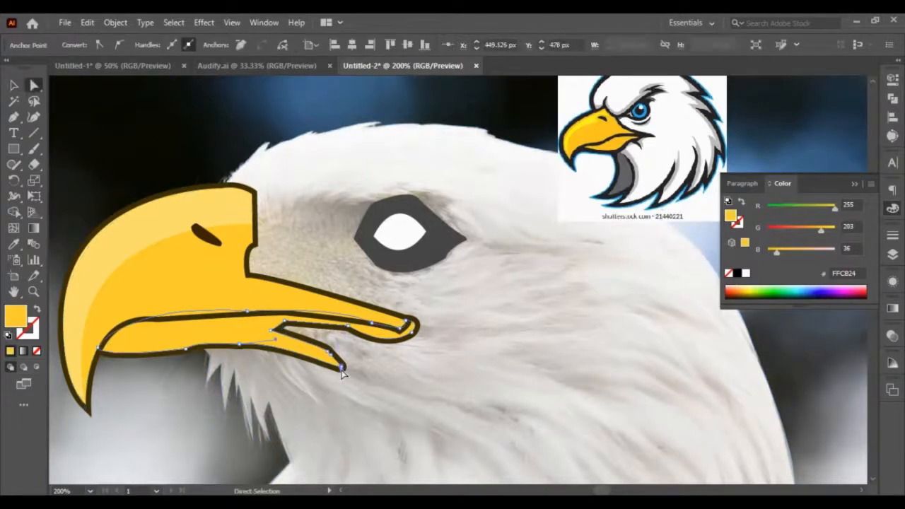
pyautogui.press('Delete')
pyautogui.click(341, 373)
pyautogui.press('Delete')
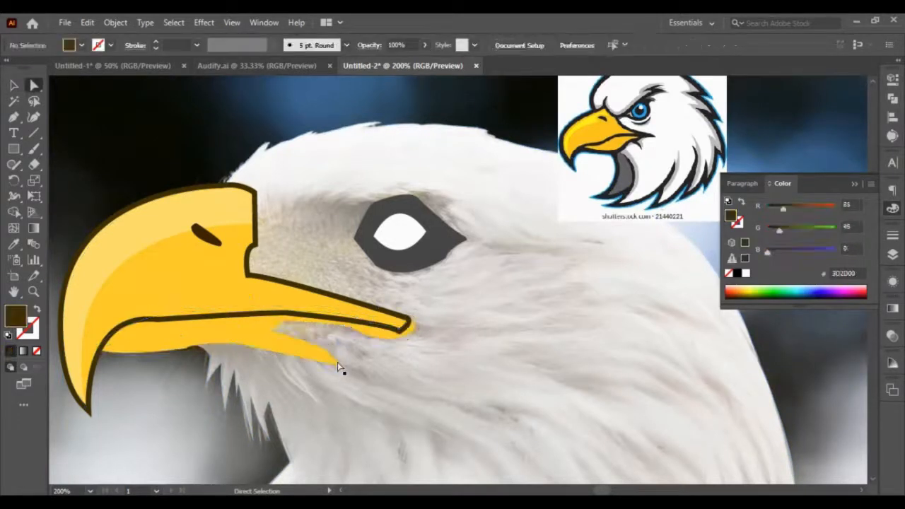
# Delete the anchor points forming the short lower rear prong of the yellow lower beak shape.
pyautogui.click(338, 362)
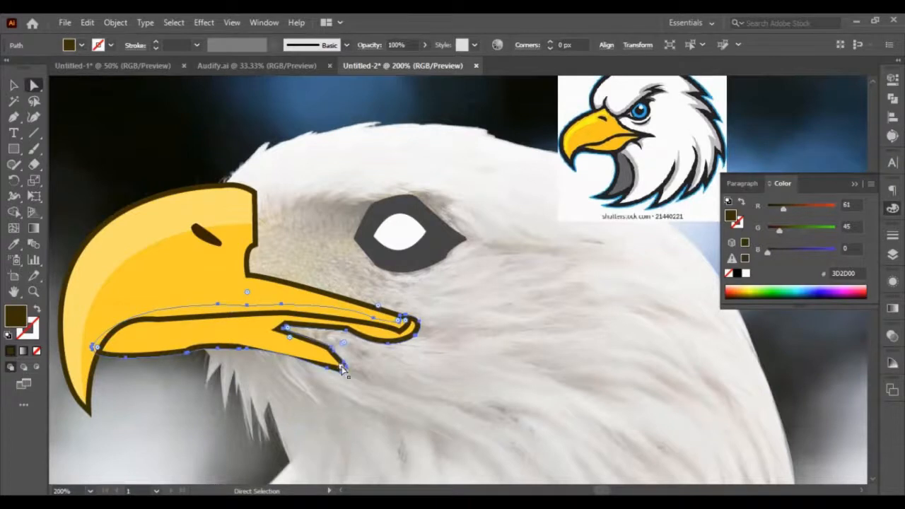
pyautogui.click(341, 368)
pyautogui.press('Delete')
pyautogui.click(332, 357)
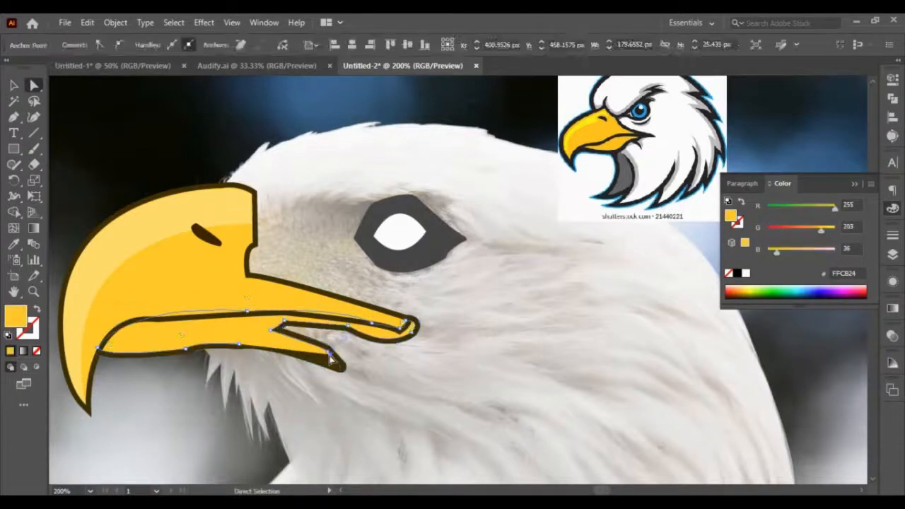
pyautogui.press('Delete')
pyautogui.click(325, 355)
pyautogui.press('Delete')
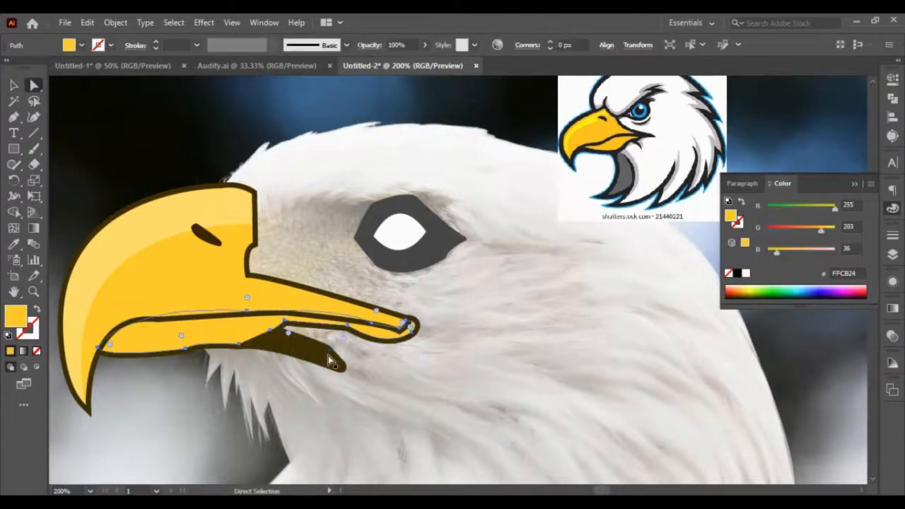
# Try deleting the prong from the dark outline behind the lower beak, and undo that deletion.
pyautogui.click(329, 361)
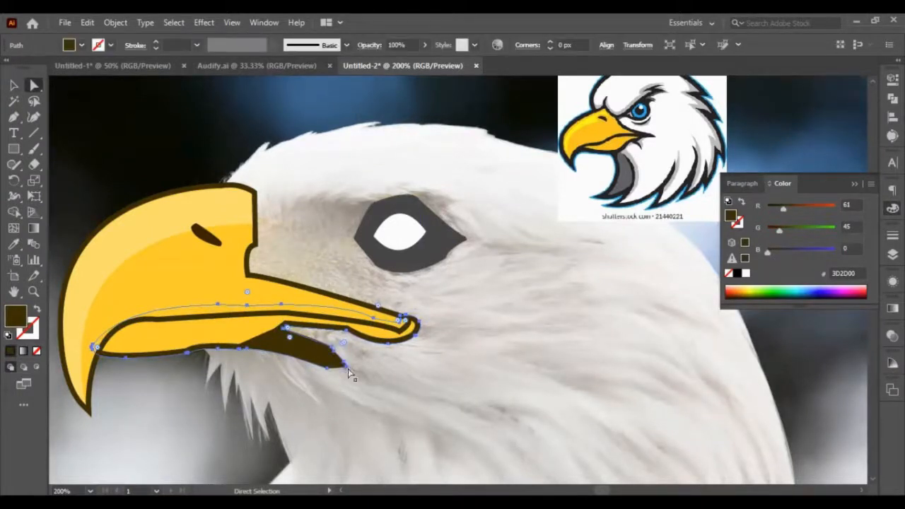
pyautogui.press('Delete')
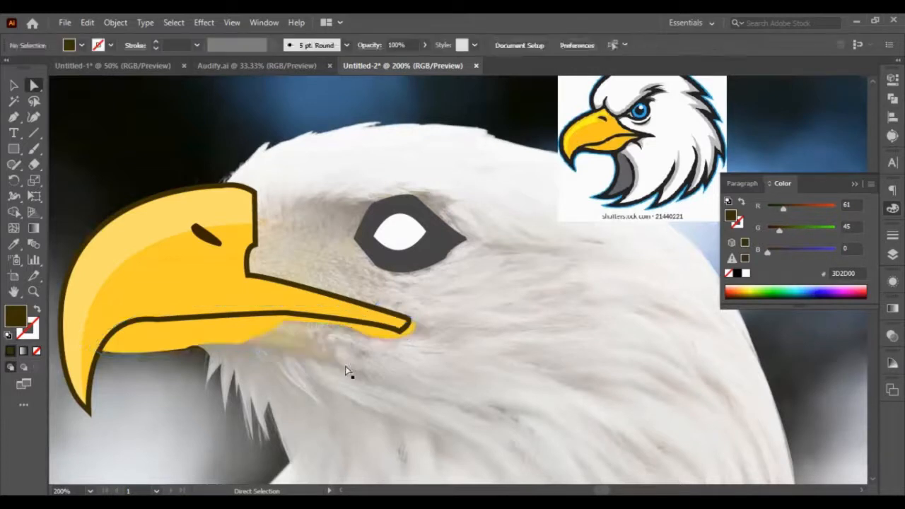
pyautogui.hotkey('ctrl', 'z')
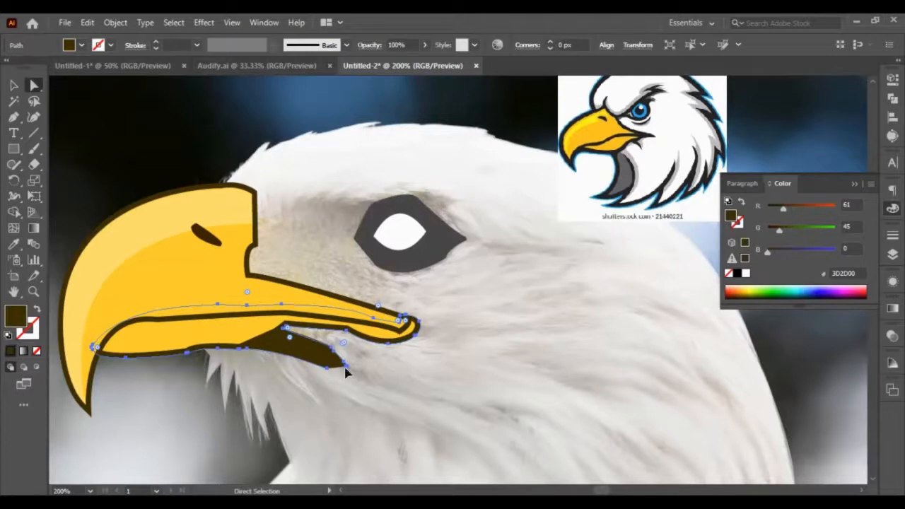
# Delete the prong's anchor points one by one from the dark lower beak outline so it follows the yellow shape.
pyautogui.click(345, 362)
pyautogui.press('Delete')
pyautogui.moveTo(326, 372); pyautogui.dragTo(333, 352)
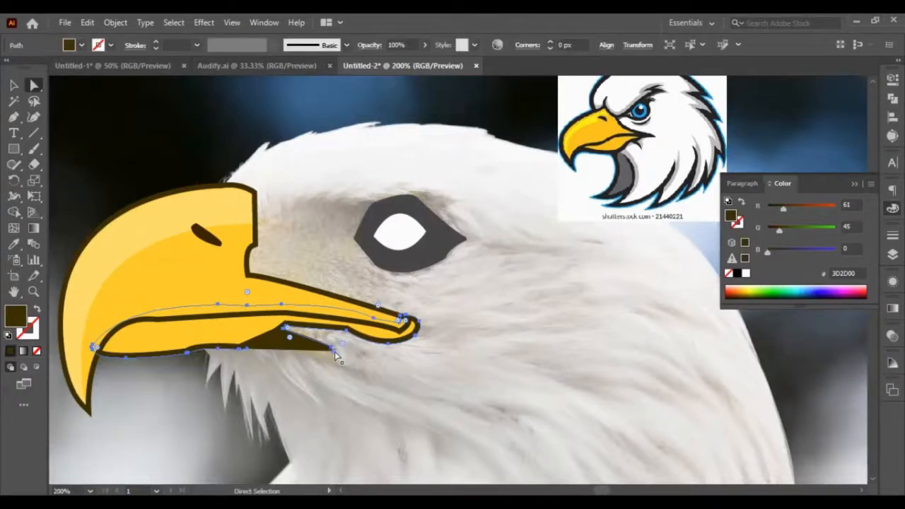
pyautogui.click(335, 352)
pyautogui.press('Delete')
pyautogui.press('Delete')
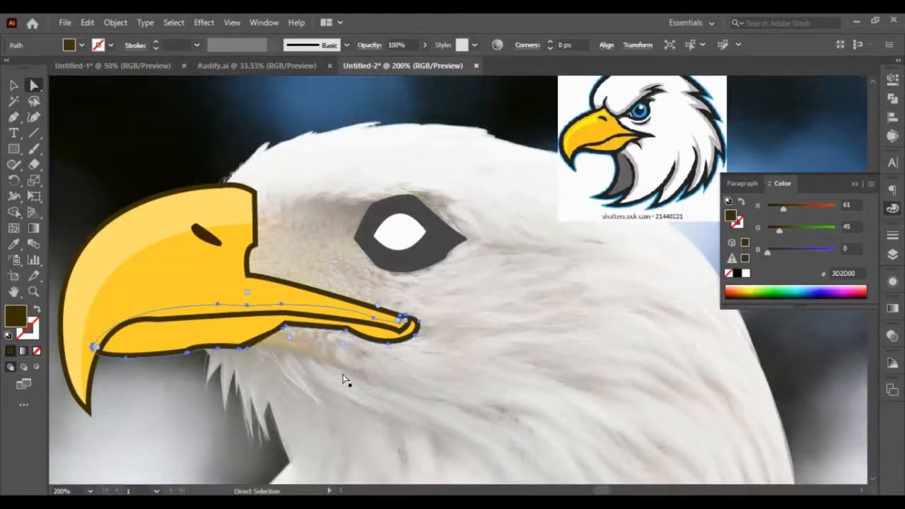
pyautogui.click(200, 243)
pyautogui.press('v')
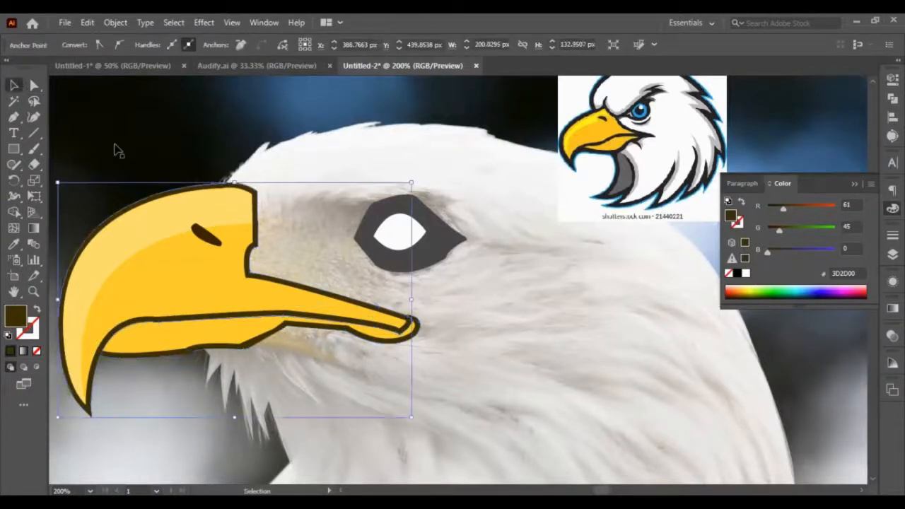
pyautogui.click(118, 151)
# Start a dark brow shape with the Pen tool, curving from the upper beak's rear edge to a corner point just before the eye.
pyautogui.scroll(2, 360, 309)
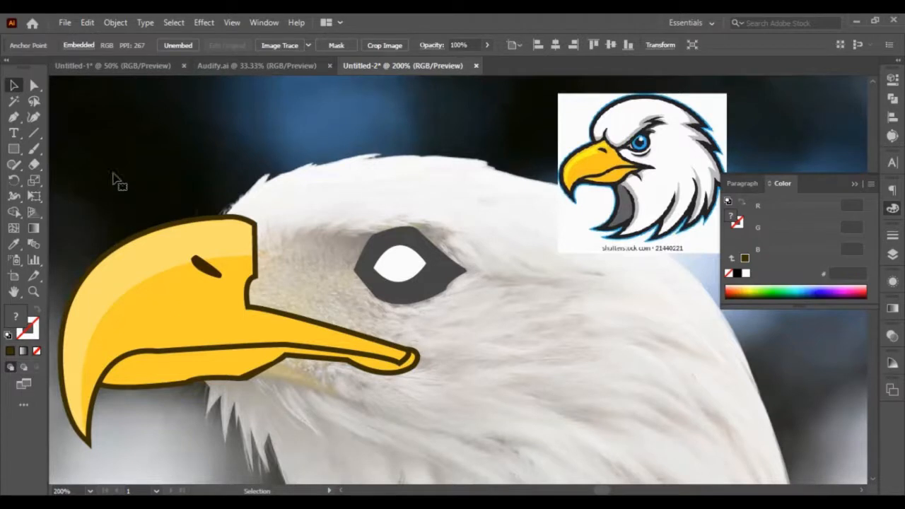
pyautogui.click(13, 117)
pyautogui.click(260, 248)
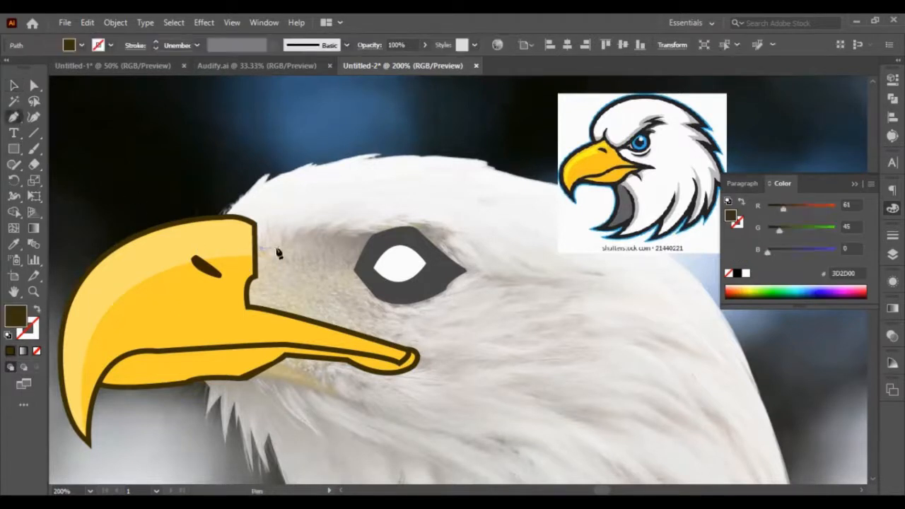
pyautogui.moveTo(348, 236); pyautogui.dragTo(386, 256)
pyautogui.click(346, 237)
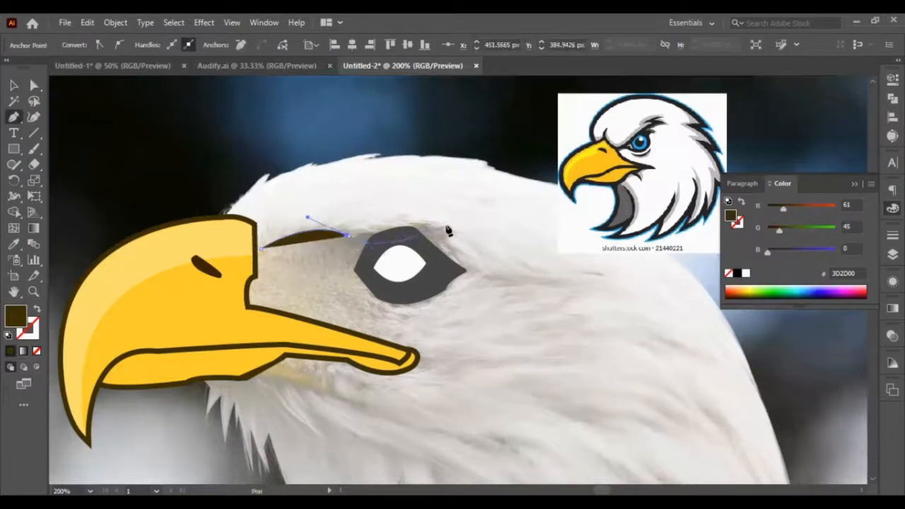
pyautogui.hotkey('ctrl', 'z')
pyautogui.click(348, 236)
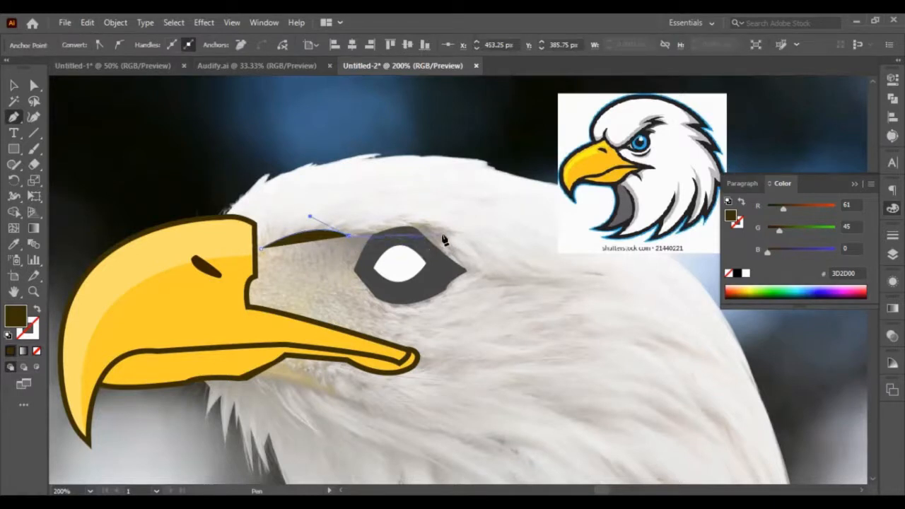
# Continue the dark brown Pen path along the brow over the eye, then down through the notch to the eye's rear corner.
pyautogui.moveTo(451, 232); pyautogui.dragTo(472, 253)
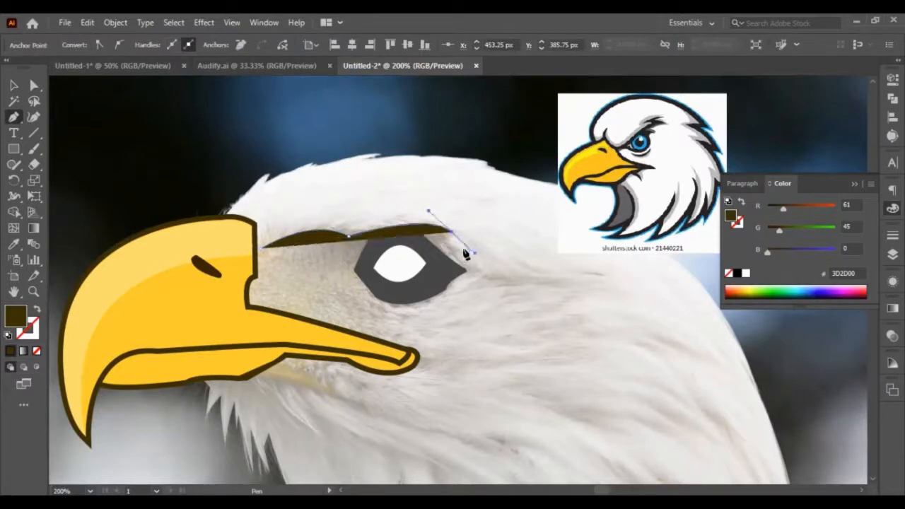
pyautogui.click(452, 233)
pyautogui.click(435, 245)
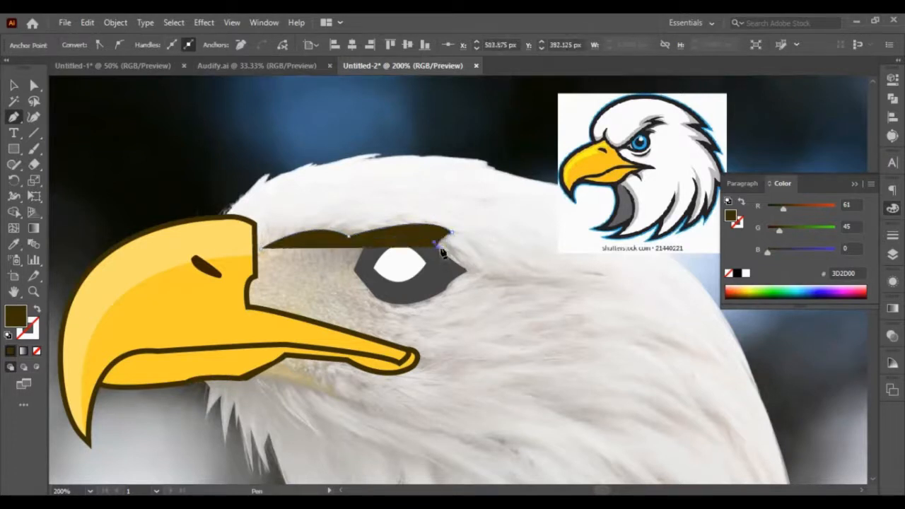
pyautogui.click(471, 272)
pyautogui.moveTo(475, 277); pyautogui.dragTo(481, 279)
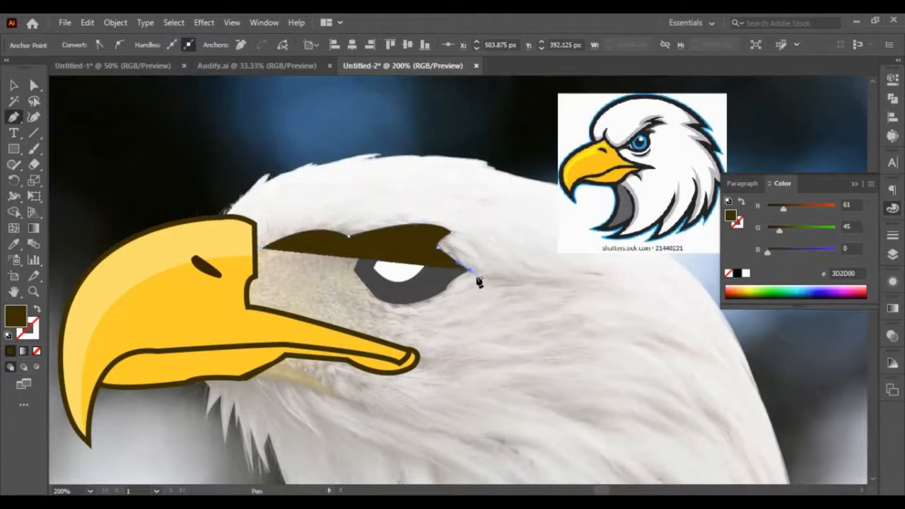
pyautogui.click(471, 271)
# Curve the path under the eye and back over the beak's edge, closing it at the brow's starting point.
pyautogui.moveTo(411, 308); pyautogui.dragTo(388, 311)
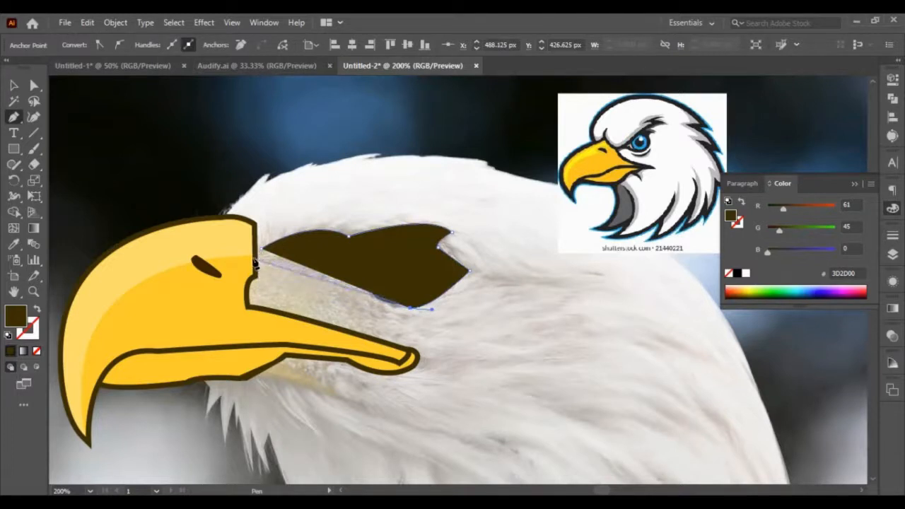
pyautogui.click(262, 252)
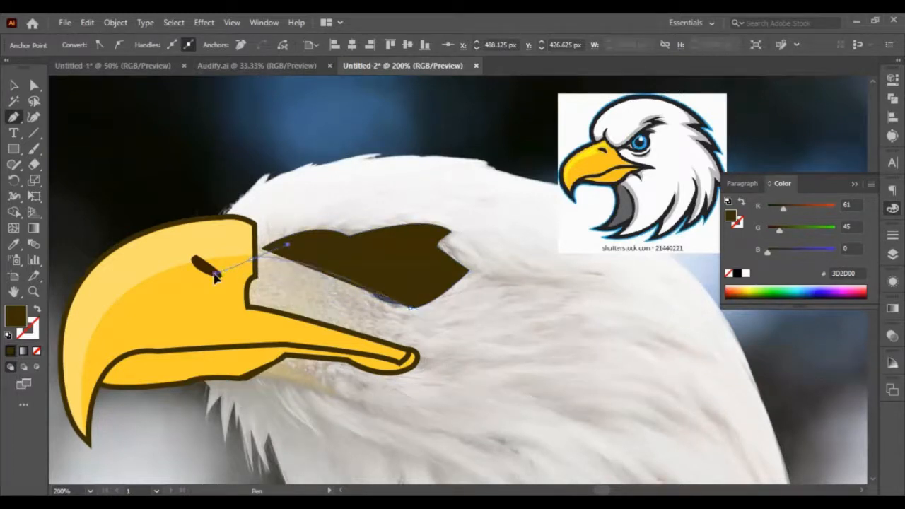
pyautogui.click(225, 275)
pyautogui.hotkey('ctrl', 'z')
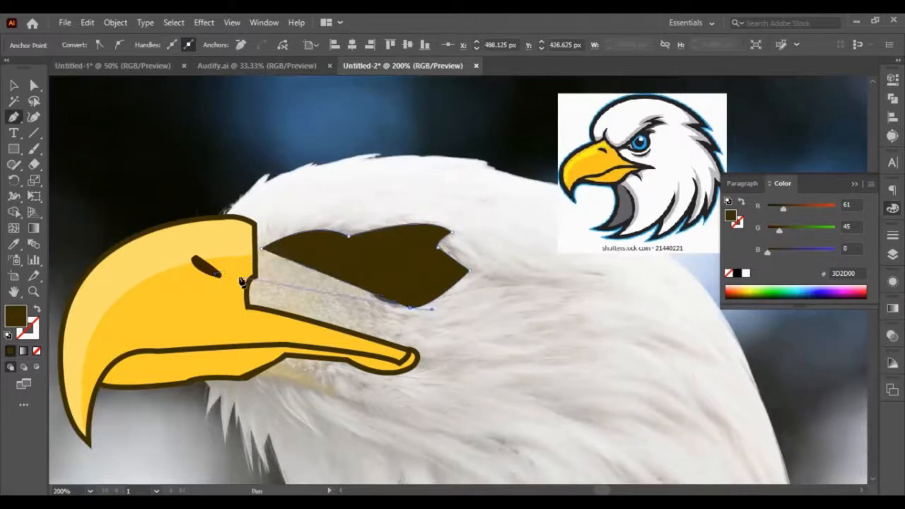
pyautogui.moveTo(241, 271); pyautogui.dragTo(177, 271)
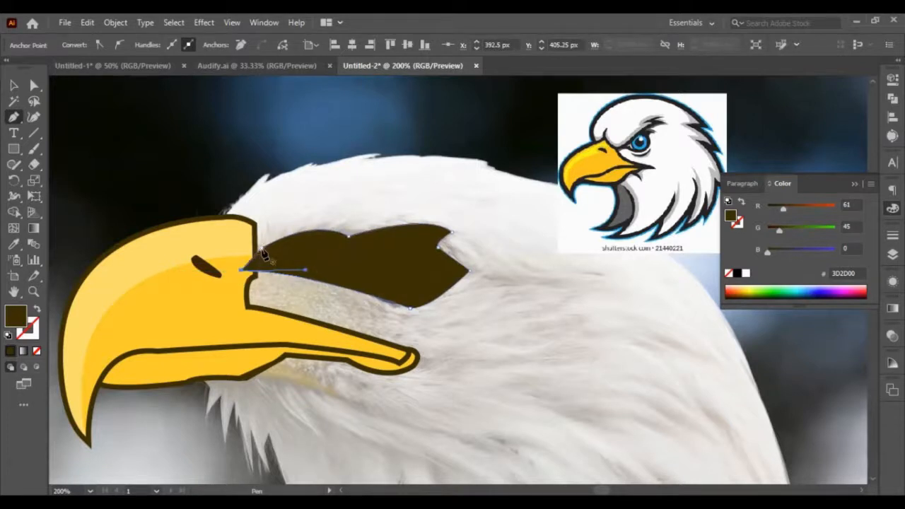
pyautogui.click(260, 251)
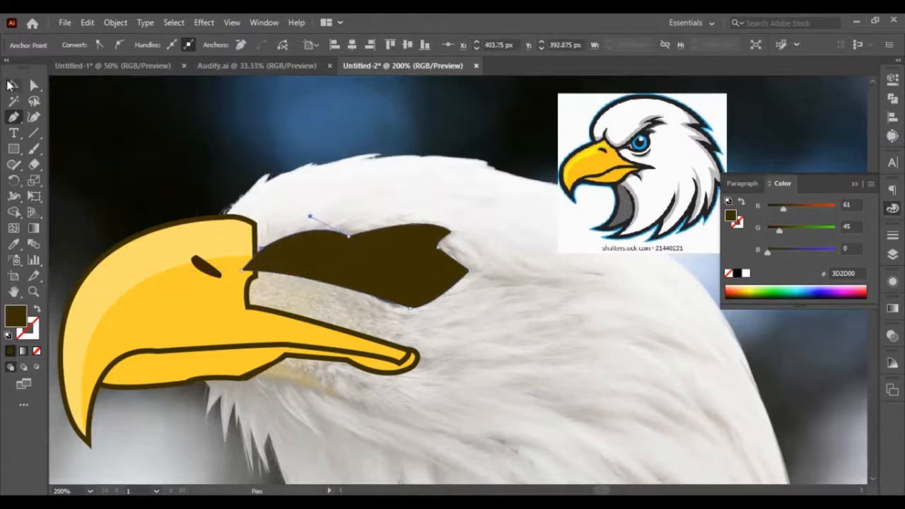
# Send the new brow shape backward until it sits just behind the grey eye shape.
pyautogui.click(14, 85)
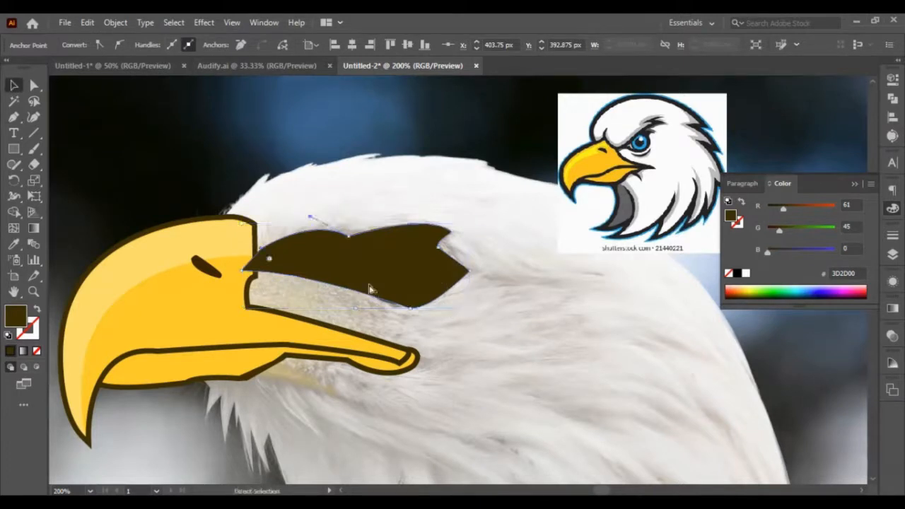
pyautogui.hotkey('ctrl', '[')
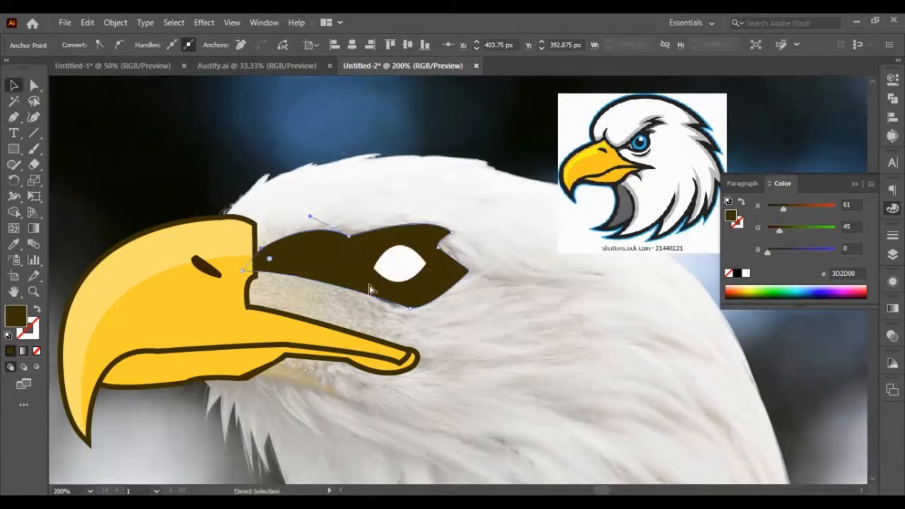
pyautogui.hotkey('ctrl', '[')
pyautogui.hotkey('ctrl', '[')
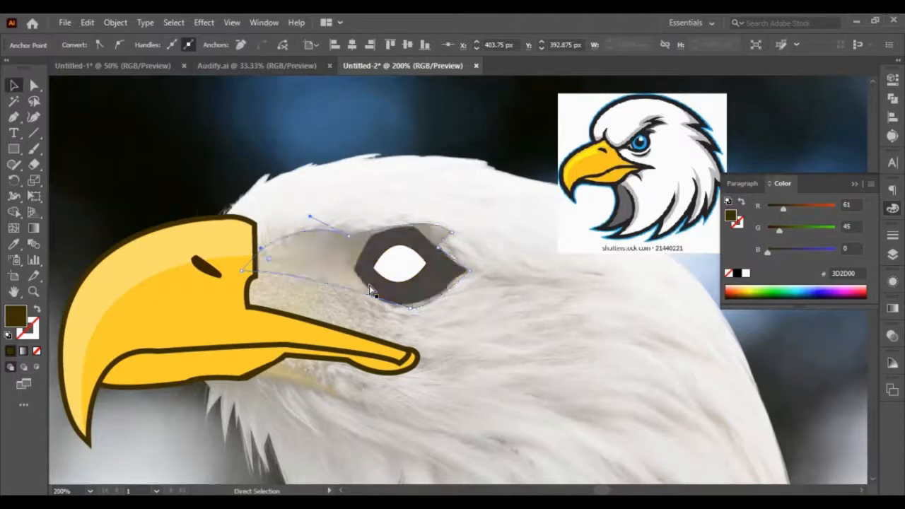
pyautogui.hotkey('ctrl', ']')
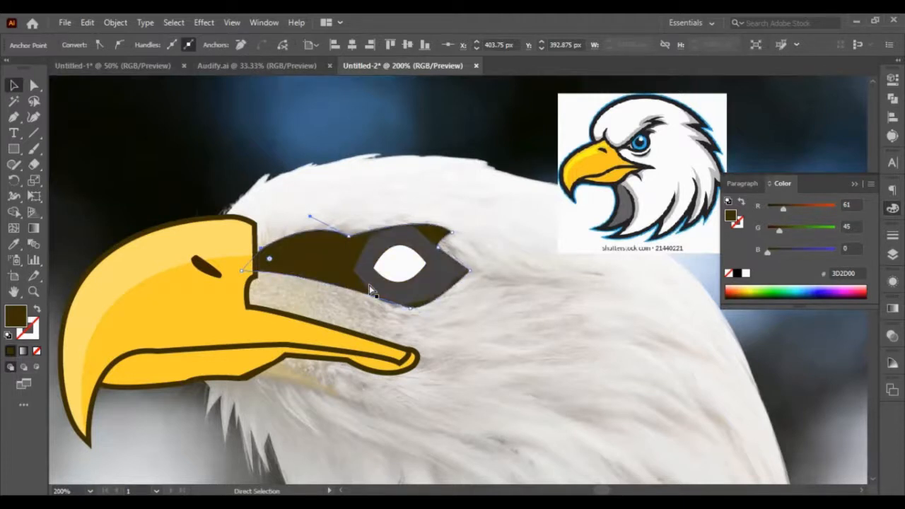
# Fill the brow shape with the eye shape's dark grey, 474747, sampled with the Eyedropper.
pyautogui.click(333, 278)
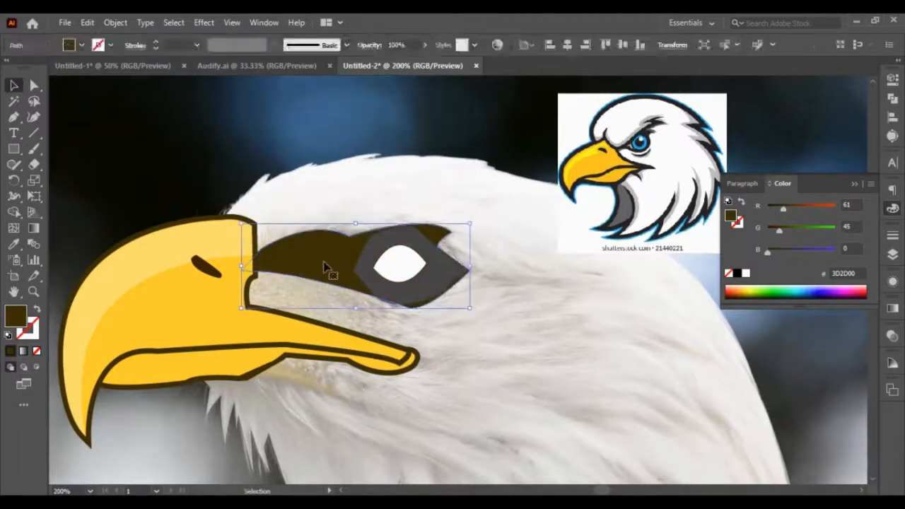
pyautogui.click(13, 243)
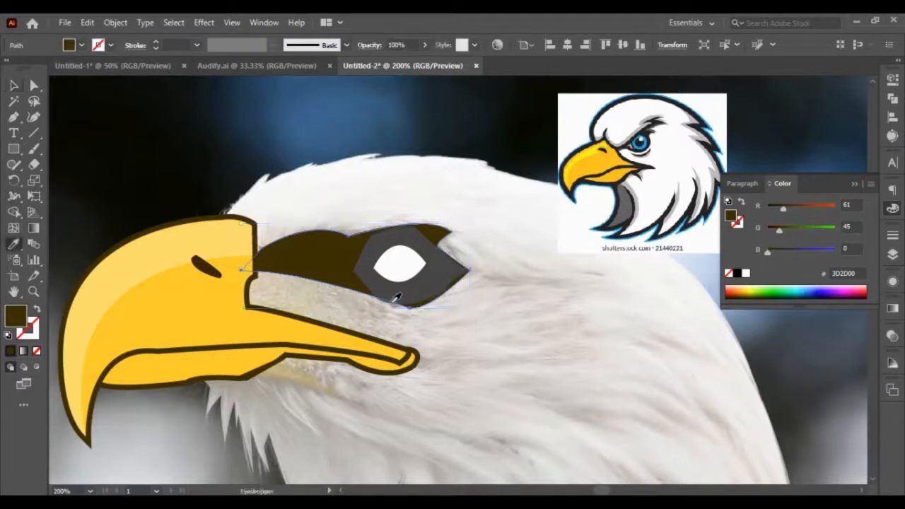
pyautogui.click(386, 277)
pyautogui.click(13, 85)
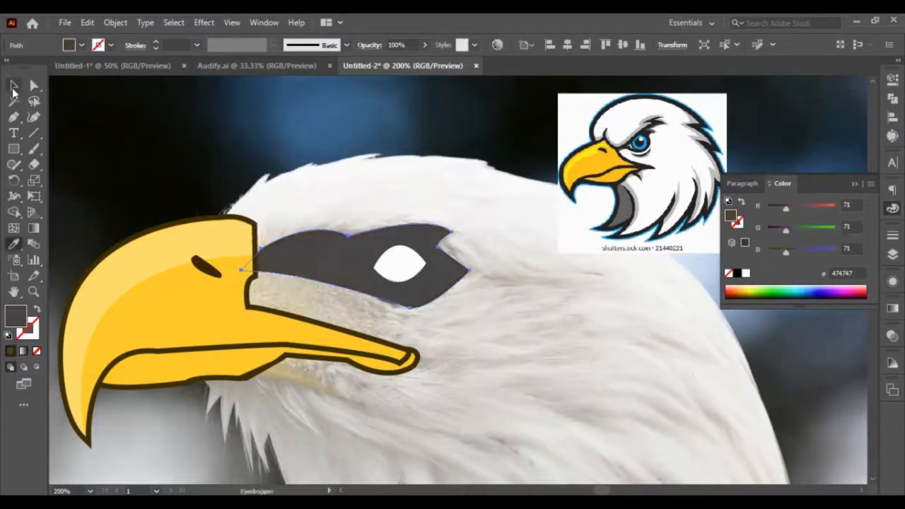
pyautogui.click(453, 350)
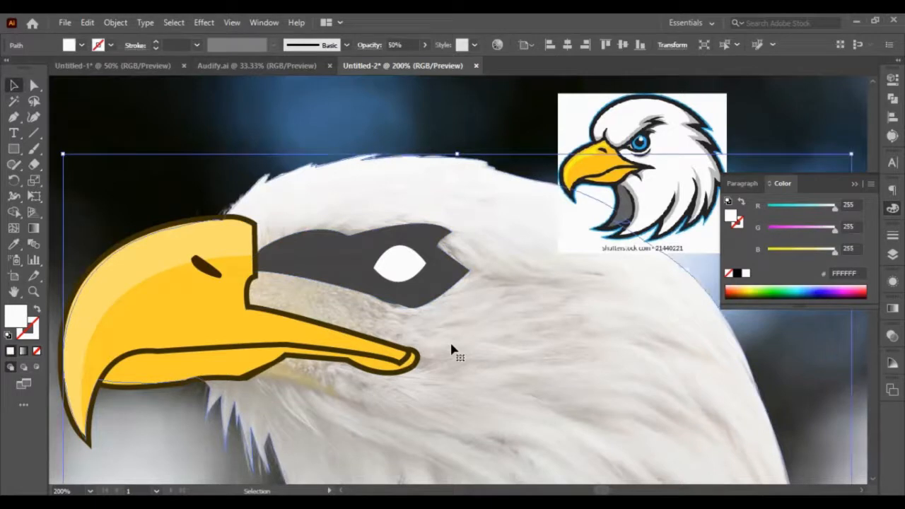
pyautogui.click(332, 270)
pyautogui.click(12, 121)
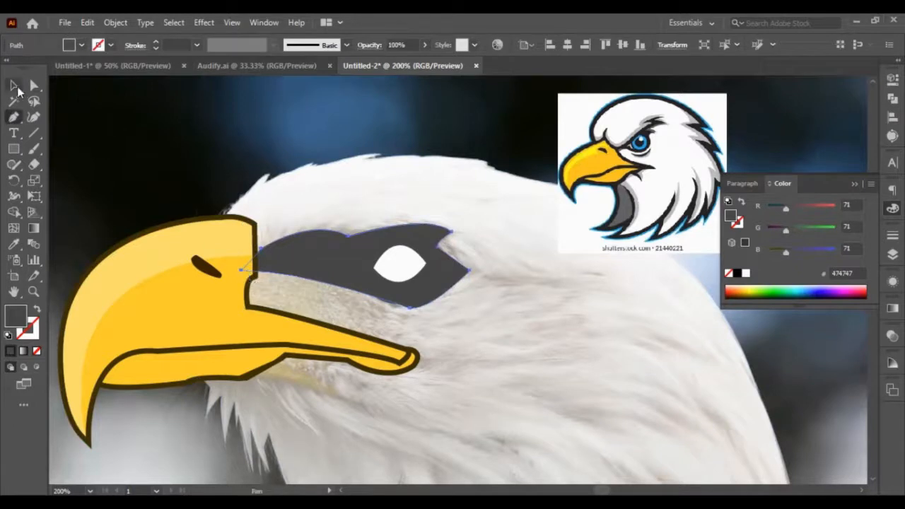
pyautogui.click(14, 85)
pyautogui.click(127, 151)
pyautogui.click(13, 117)
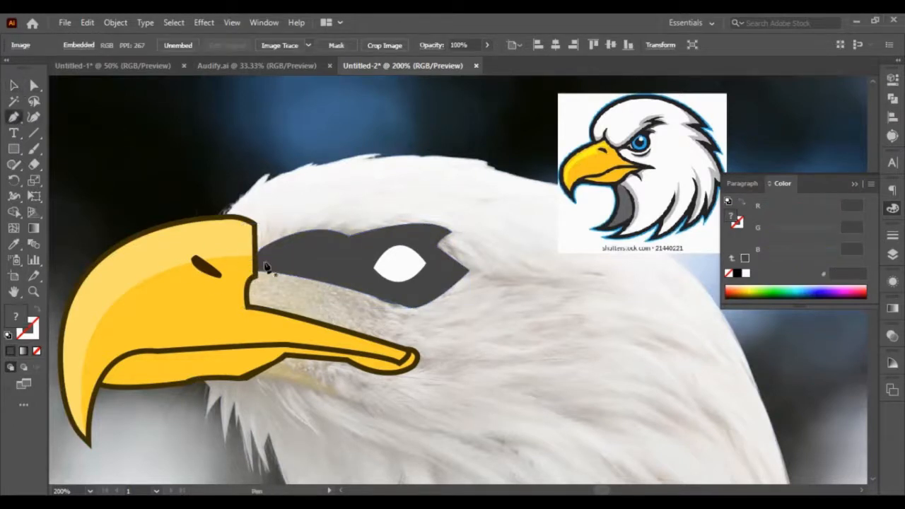
pyautogui.click(14, 85)
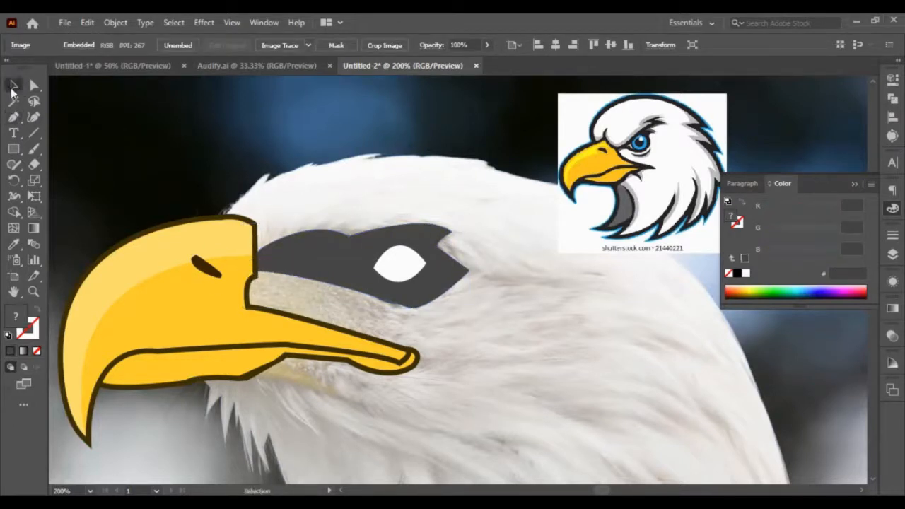
# Bring the brow shape and the grey eye shape to the front and unite them into one shape with Pathfinder.
pyautogui.click(296, 269)
pyautogui.keyDown('shift'); pyautogui.click(441, 274); pyautogui.keyUp('shift')
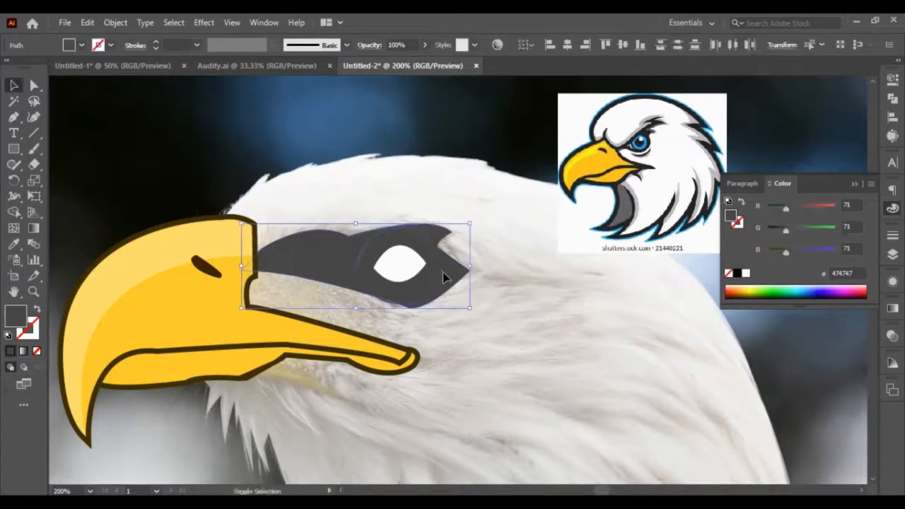
pyautogui.hotkey('ctrl', 'shift', ']')
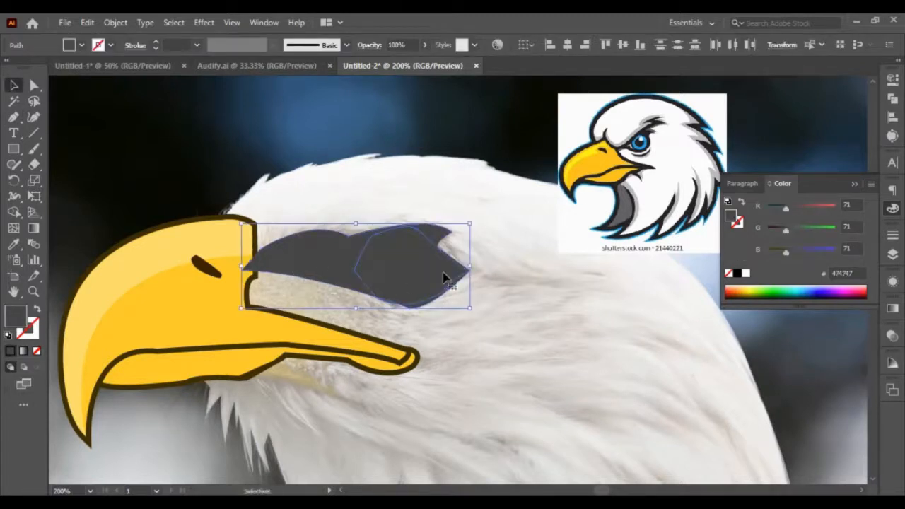
pyautogui.click(893, 99)
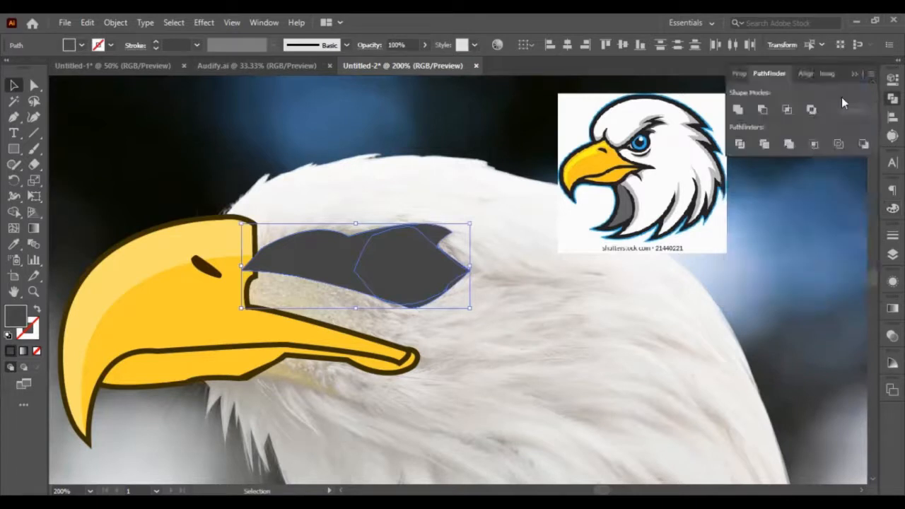
pyautogui.click(737, 111)
pyautogui.click(299, 236)
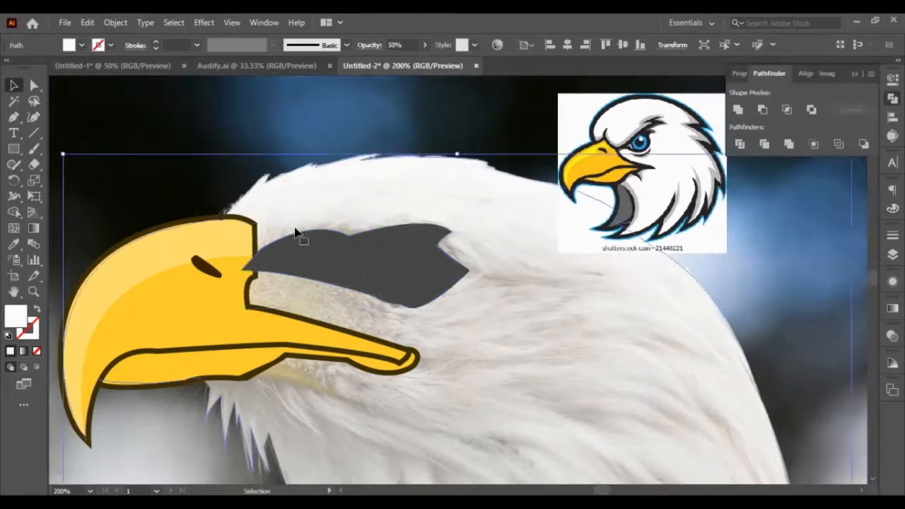
pyautogui.click(337, 268)
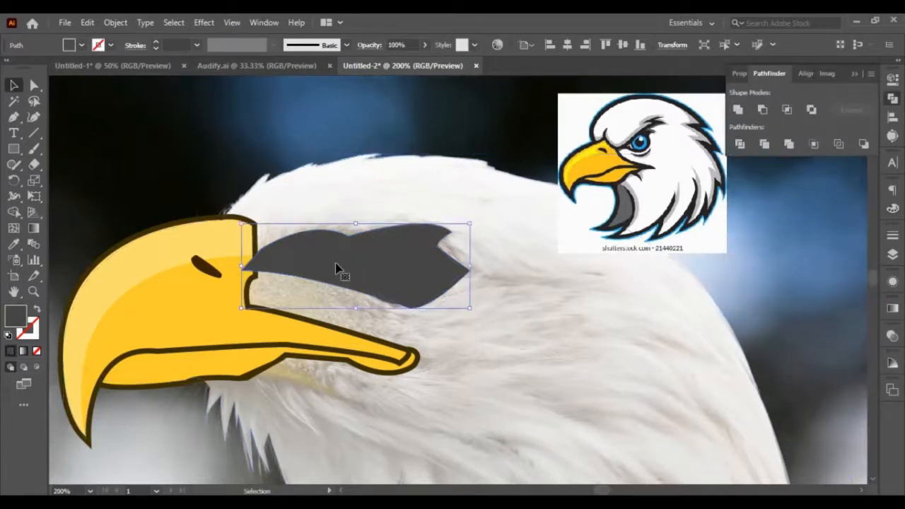
# Draw a closed Pen shape over the cheek and beak, its curved upper edge arching across the lower part of the brow shape.
pyautogui.click(138, 181)
pyautogui.click(15, 117)
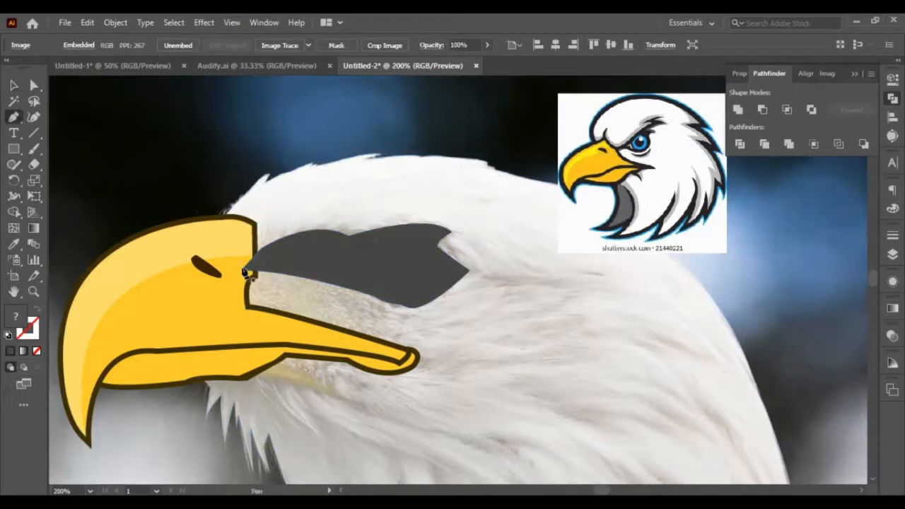
pyautogui.click(241, 270)
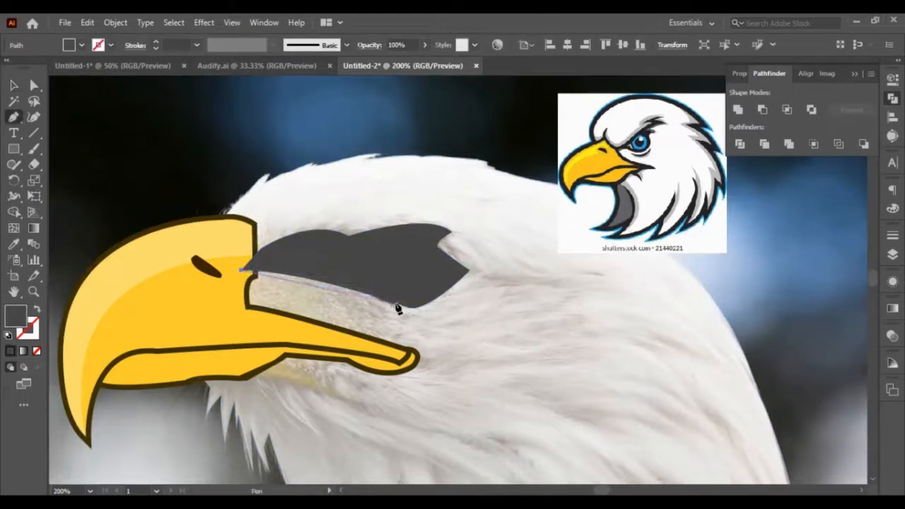
pyautogui.moveTo(399, 303); pyautogui.dragTo(475, 401)
pyautogui.click(339, 418)
pyautogui.click(185, 322)
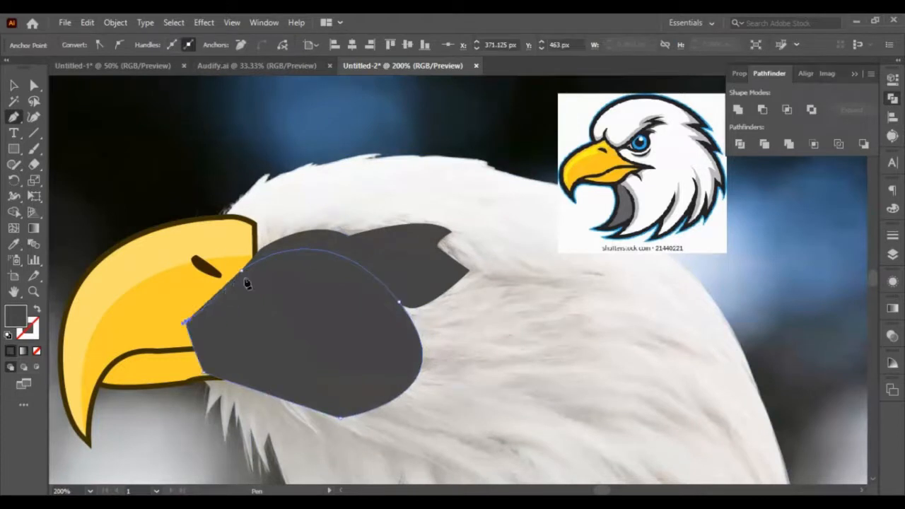
pyautogui.click(241, 273)
# Subtract the cheek cutting shape from the united brow shape with Pathfinder's Minus Front.
pyautogui.click(15, 85)
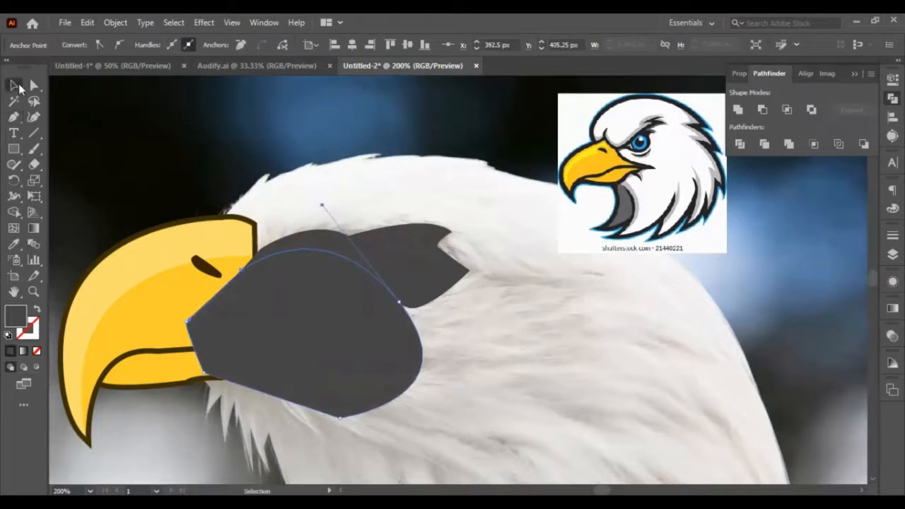
pyautogui.keyDown('shift'); pyautogui.click(373, 239); pyautogui.keyUp('shift')
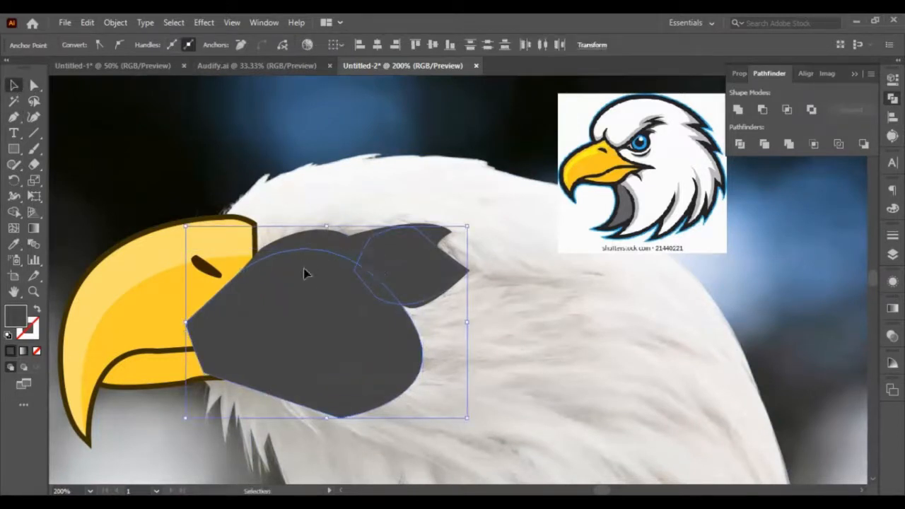
pyautogui.click(305, 274)
pyautogui.keyDown('shift'); pyautogui.click(384, 226); pyautogui.keyUp('shift')
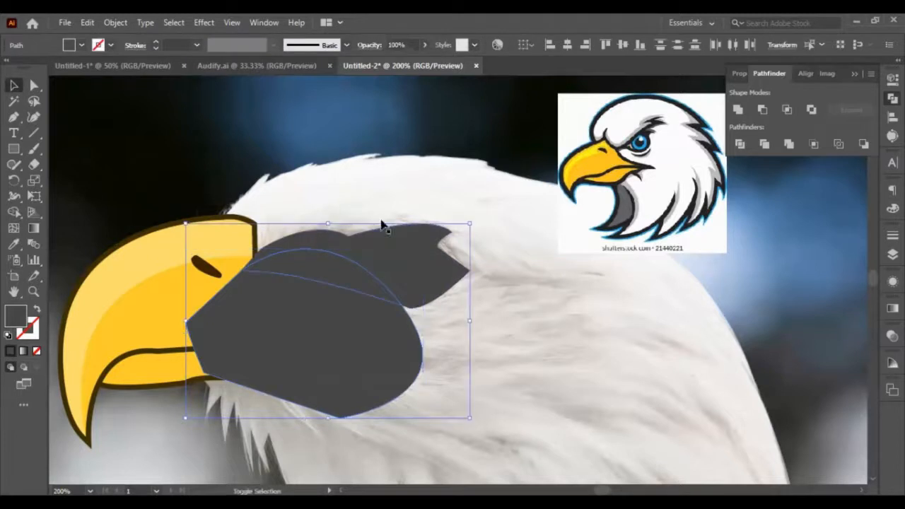
pyautogui.click(761, 112)
pyautogui.click(457, 330)
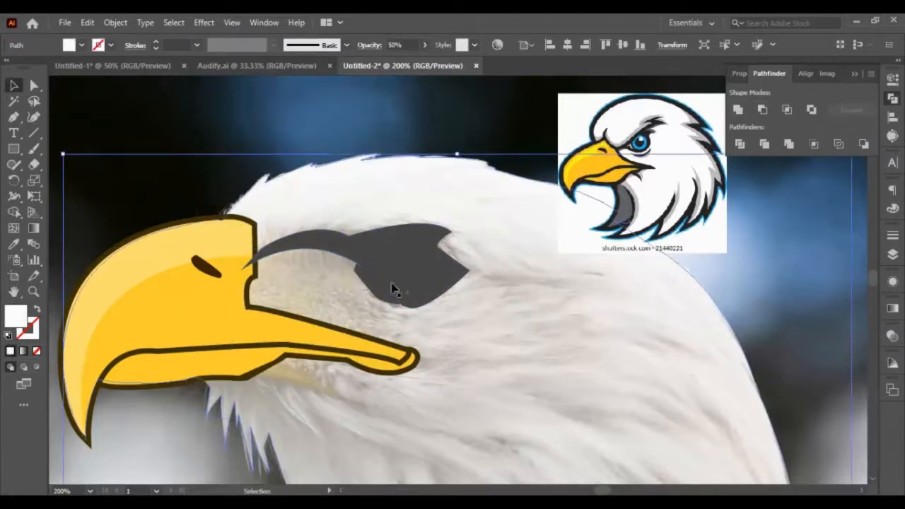
# Pull the separate grey eye shape out from the brow and reposition it over the eye, slightly closer to the beak.
pyautogui.click(368, 290)
pyautogui.moveTo(384, 276); pyautogui.dragTo(349, 259)
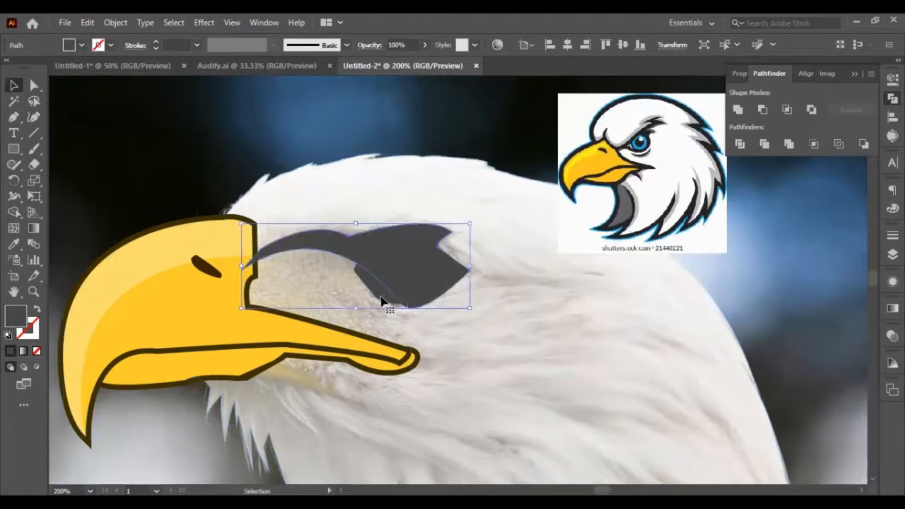
pyautogui.click(382, 302)
pyautogui.moveTo(381, 302); pyautogui.dragTo(543, 438)
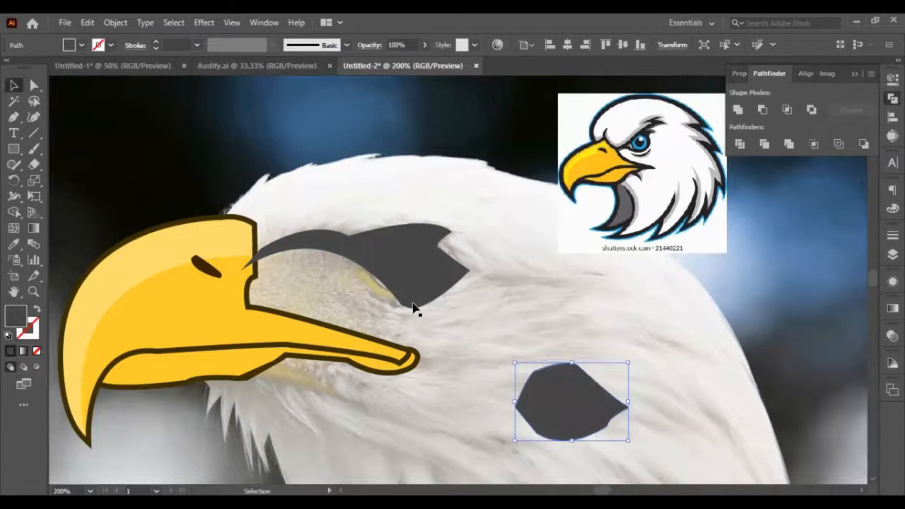
pyautogui.moveTo(545, 401); pyautogui.dragTo(378, 273)
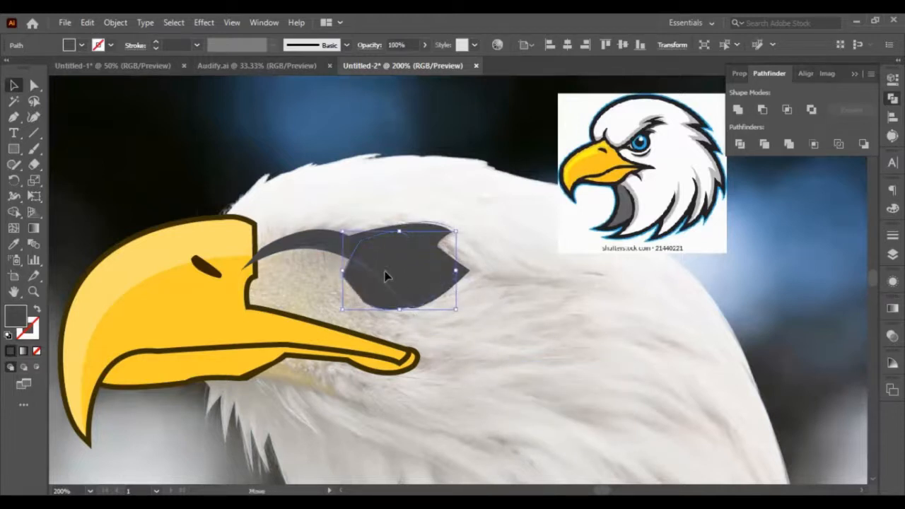
pyautogui.click(384, 272)
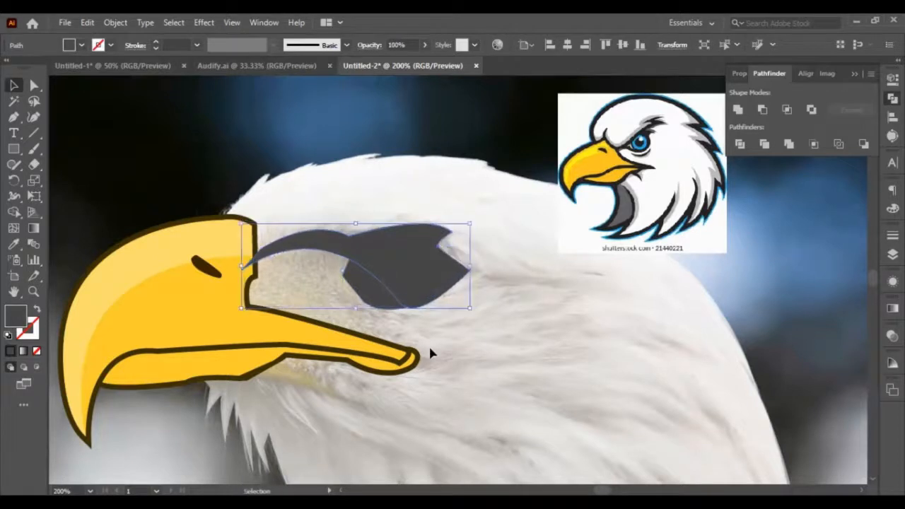
# Nudge the separate grey eye shape slightly downward and towards the beak, leaving the brow shape in its place.
pyautogui.click(367, 297)
pyautogui.click(376, 289)
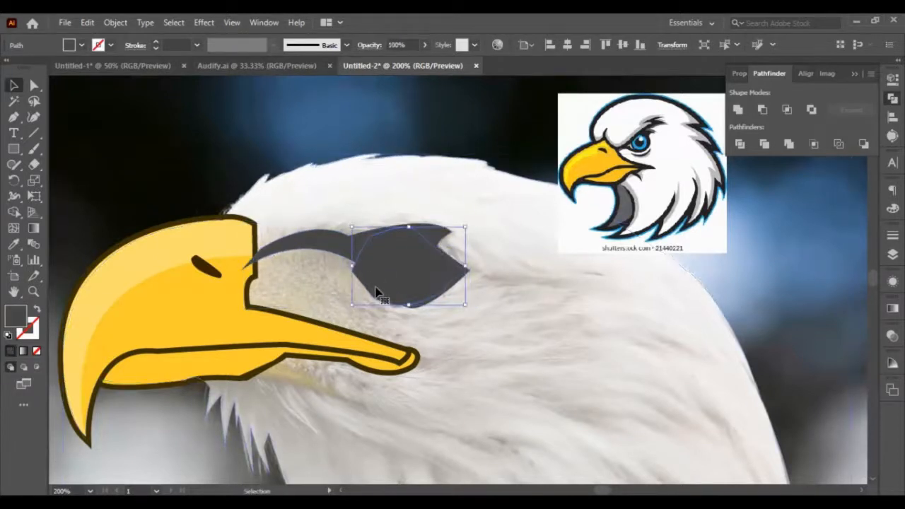
pyautogui.click(464, 347)
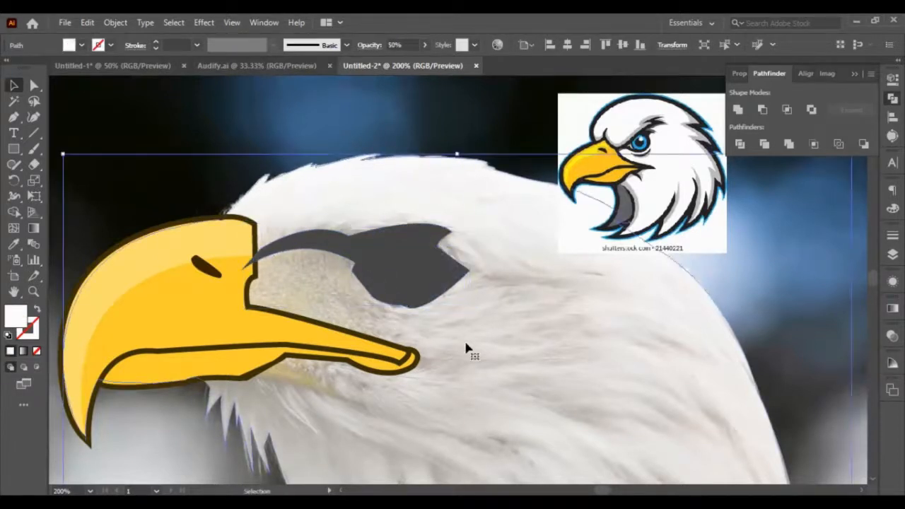
pyautogui.click(384, 288)
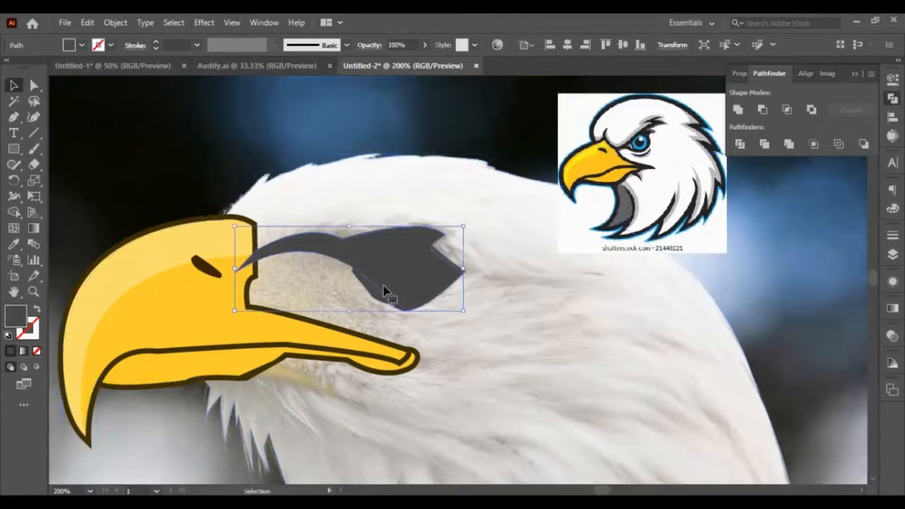
pyautogui.moveTo(384, 289); pyautogui.dragTo(370, 303)
pyautogui.click(374, 294)
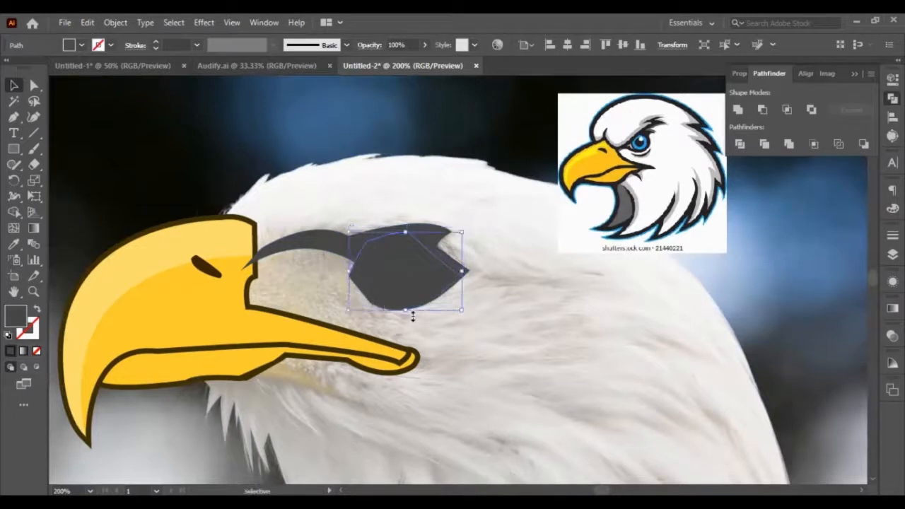
pyautogui.click(462, 336)
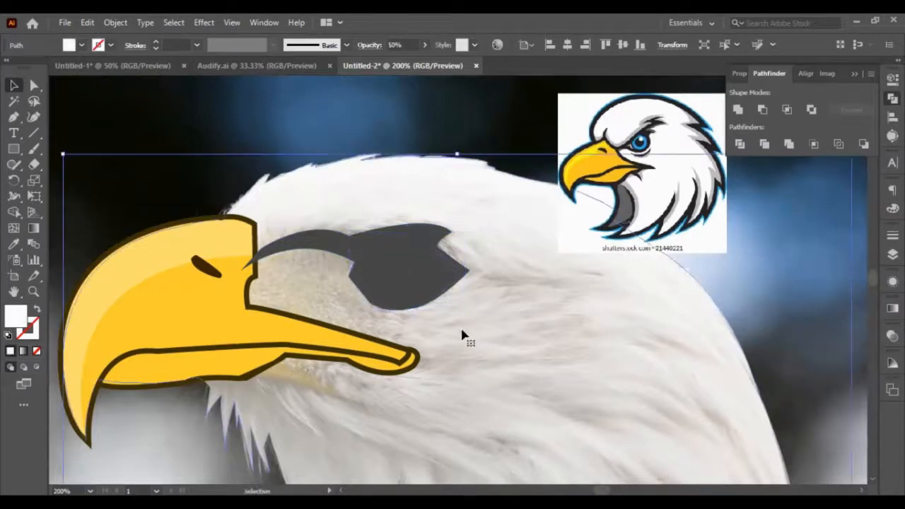
# Draw a closed Pen shape bridging the brow's inner arch and the eye shape, smoothing the notch between them.
pyautogui.click(14, 118)
pyautogui.keyDown('ctrl'); pyautogui.click(60, 126); pyautogui.keyUp('ctrl')
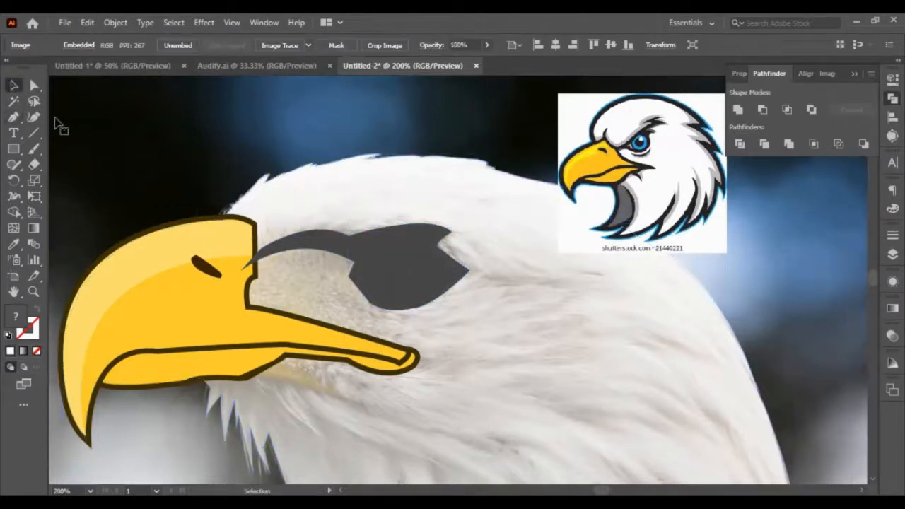
pyautogui.click(348, 276)
pyautogui.moveTo(274, 249); pyautogui.dragTo(210, 261)
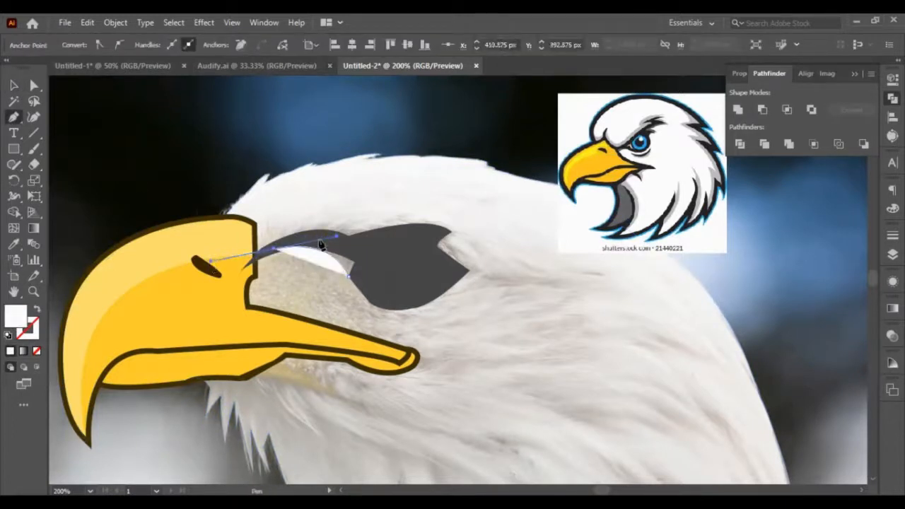
pyautogui.click(273, 249)
pyautogui.moveTo(299, 236); pyautogui.dragTo(335, 244)
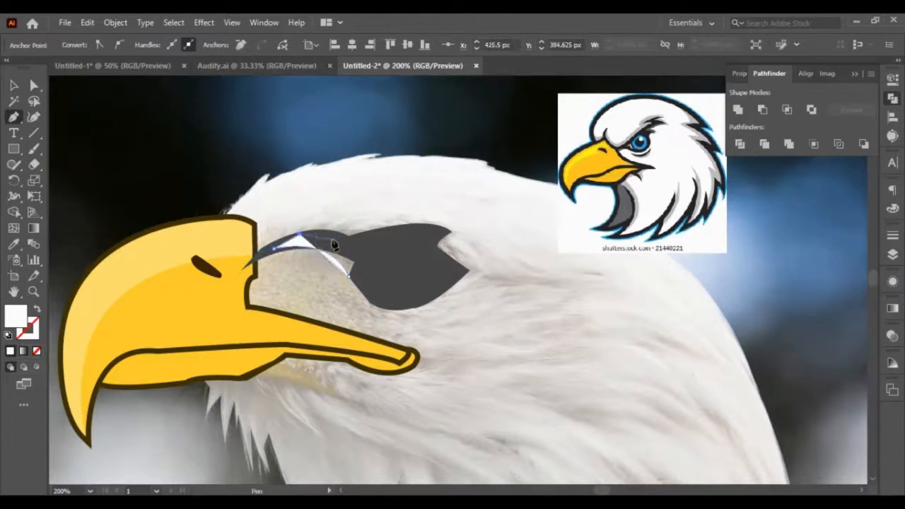
pyautogui.click(333, 240)
pyautogui.click(382, 254)
pyautogui.click(377, 271)
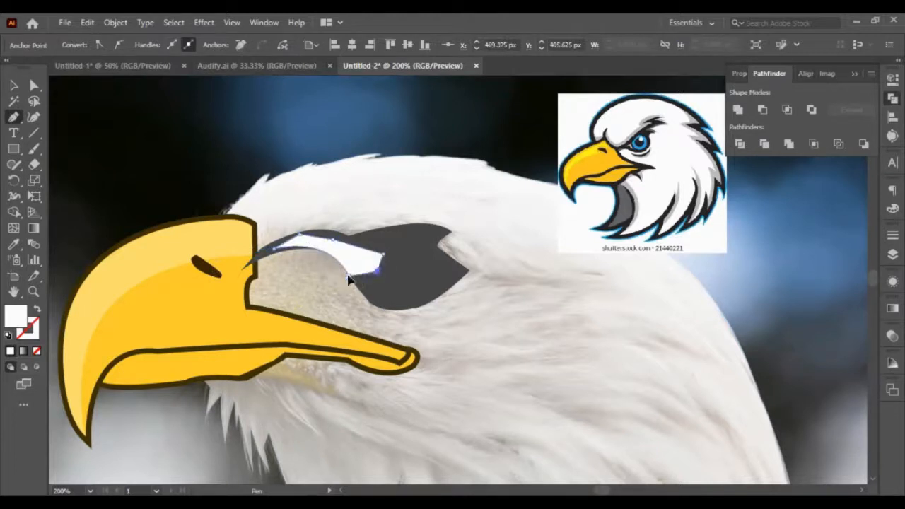
# Fill the new bridging shape with the dark grey sampled from the eye area.
pyautogui.click(13, 85)
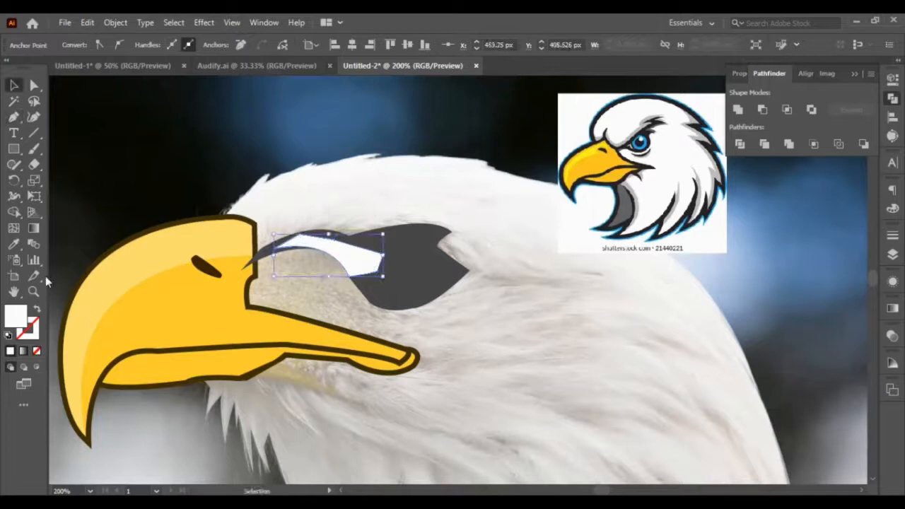
pyautogui.click(13, 244)
pyautogui.click(440, 271)
pyautogui.click(13, 85)
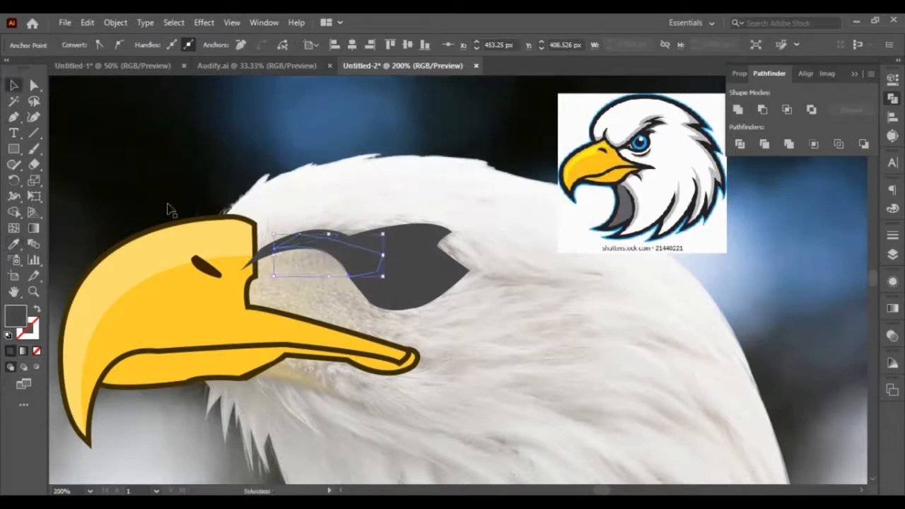
pyautogui.click(505, 411)
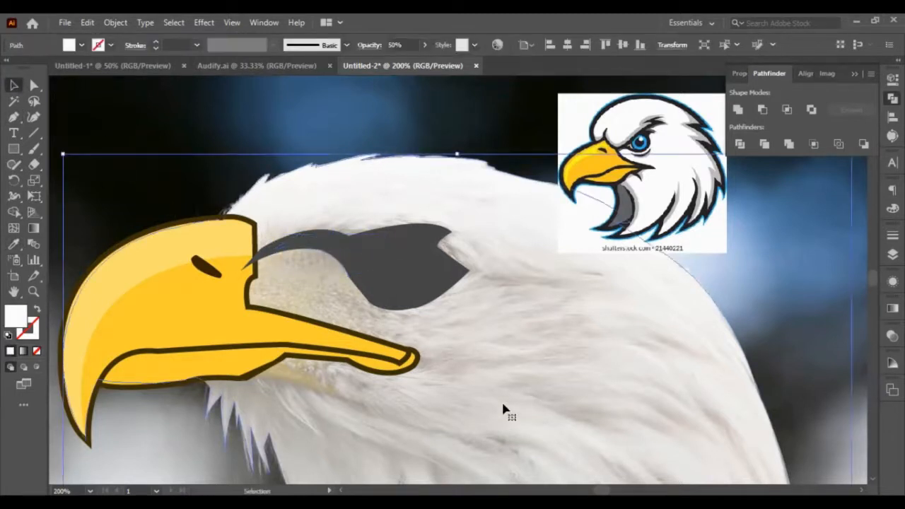
# Unite the brow, eye and bridging shapes with Pathfinder and send the result behind the white eye shape.
pyautogui.click(392, 276)
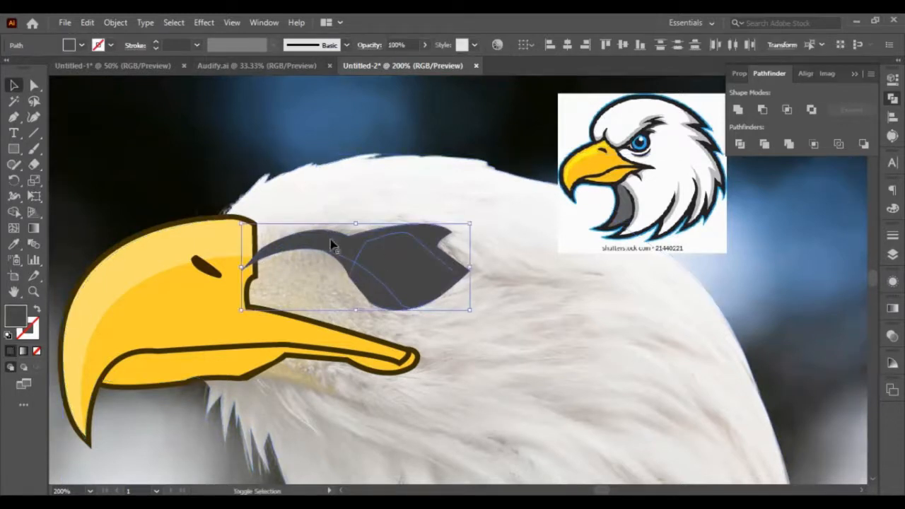
pyautogui.click(737, 110)
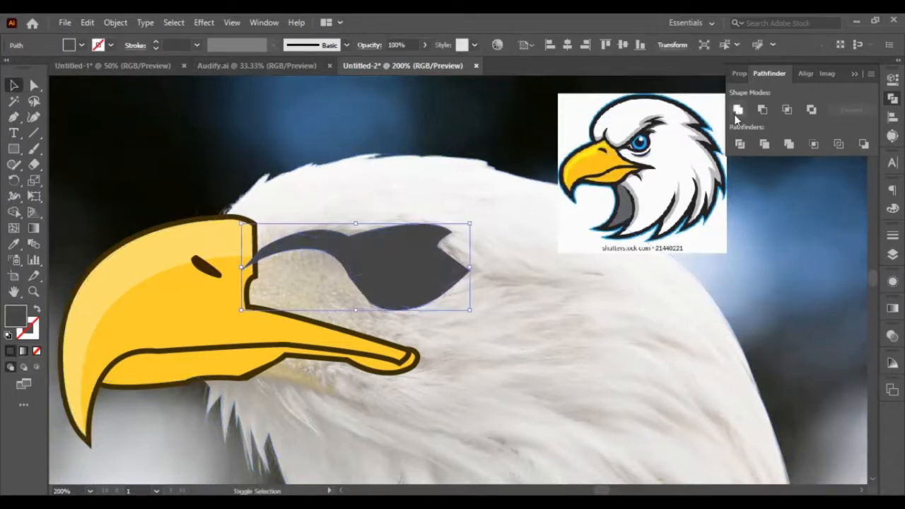
pyautogui.press('a')
pyautogui.hotkey('ctrl', 'z')
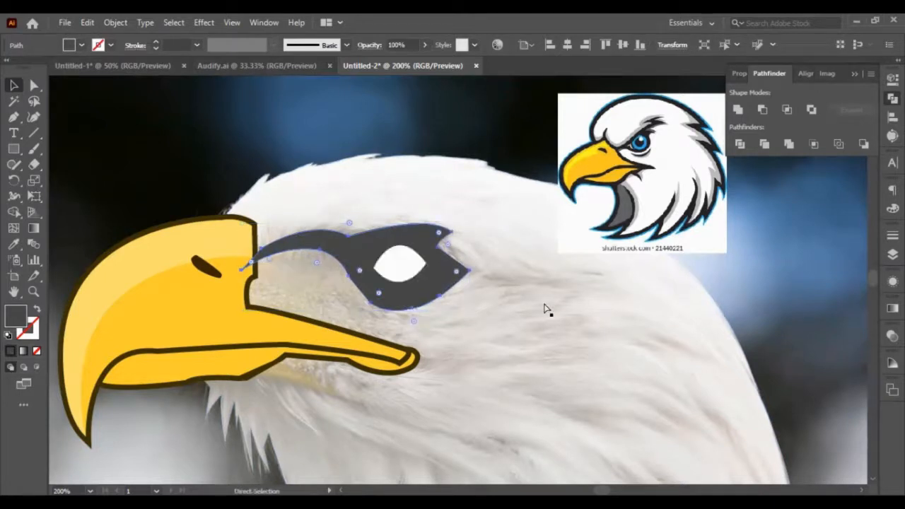
pyautogui.press('v')
pyautogui.click(550, 307)
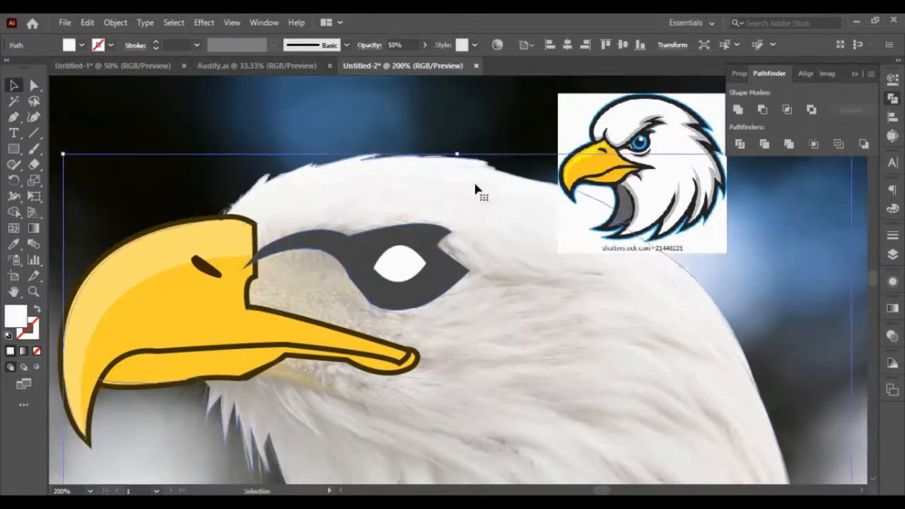
# Try to bring the upper and lower beak shapes to the front of the artwork.
pyautogui.scroll(-1, 444, 305)
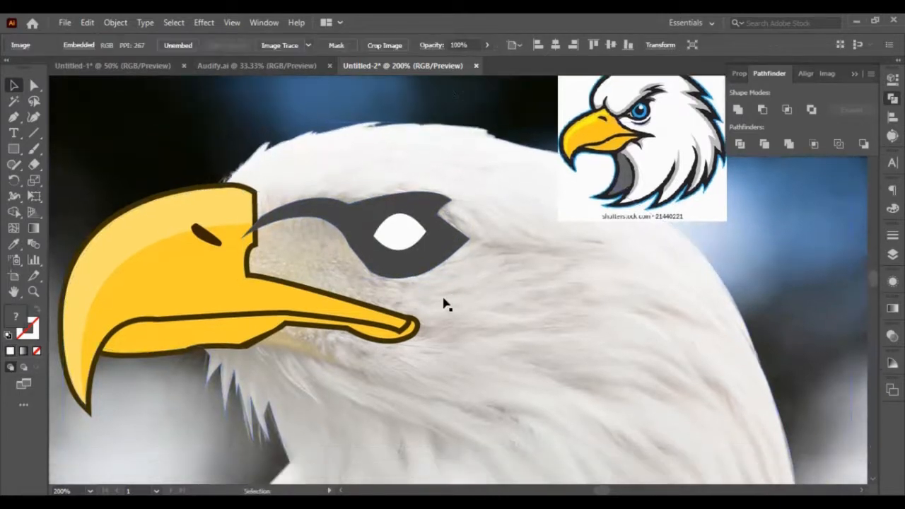
pyautogui.click(256, 288)
pyautogui.keyDown('shift'); pyautogui.click(196, 324); pyautogui.keyUp('shift')
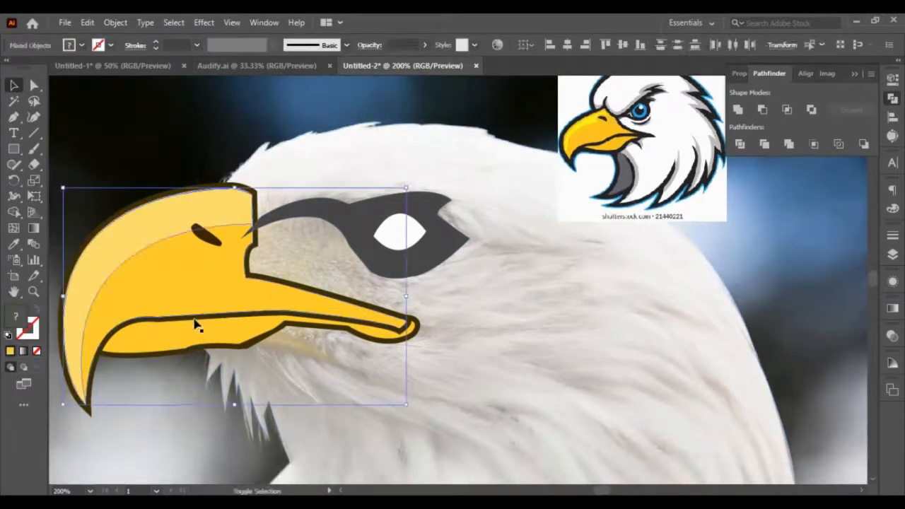
pyautogui.keyDown('shift'); pyautogui.click(191, 335); pyautogui.keyUp('shift')
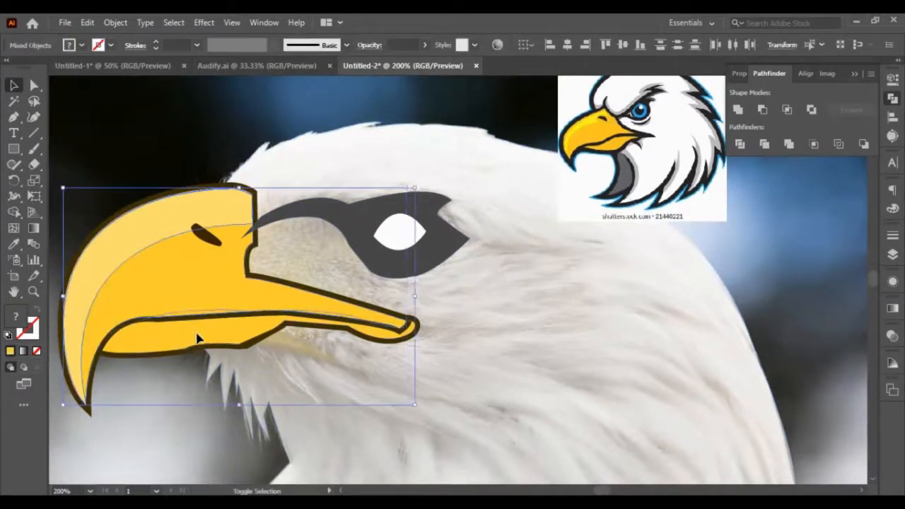
pyautogui.keyDown('shift'); pyautogui.click(260, 342); pyautogui.keyUp('shift')
pyautogui.hotkey('ctrl', 'shift', ']')
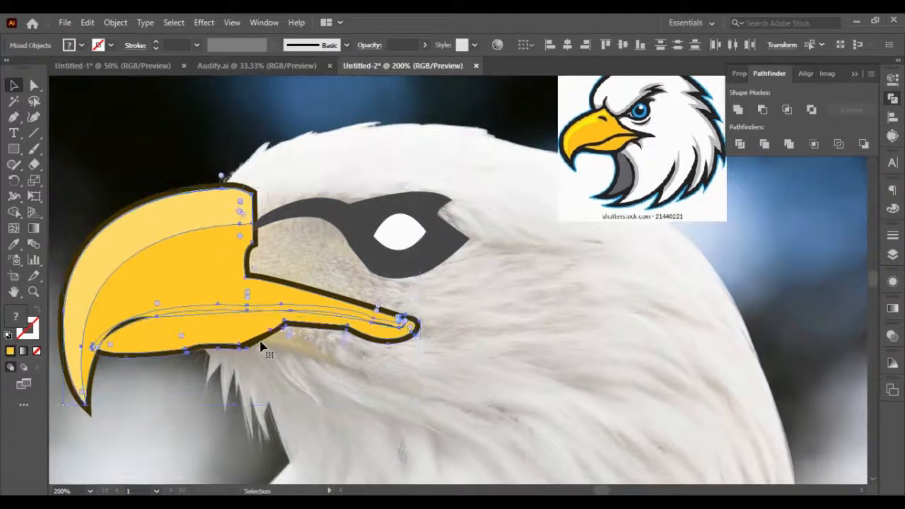
pyautogui.hotkey('ctrl', 'z')
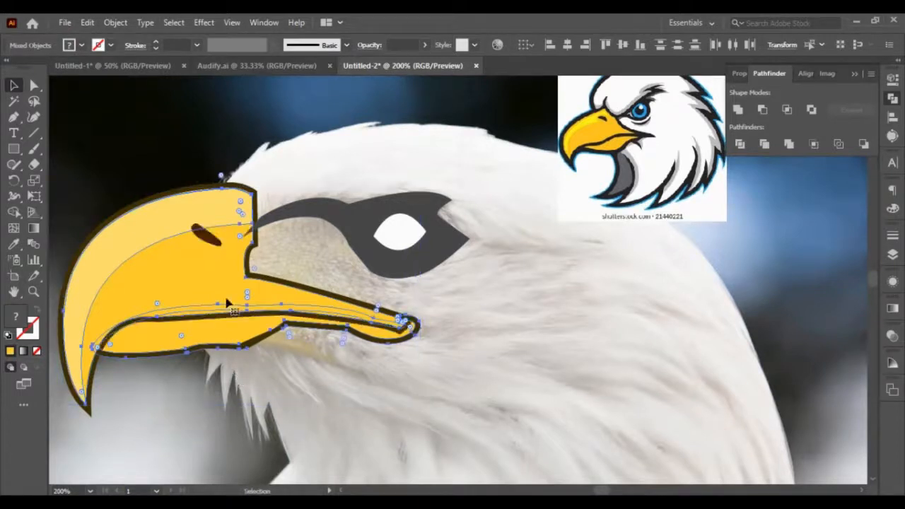
pyautogui.hotkey('ctrl', 'shift', 'z')
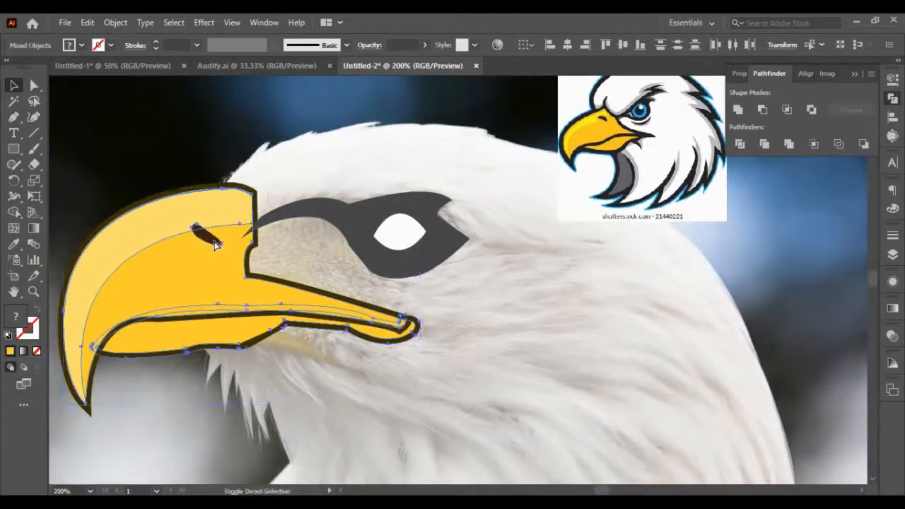
pyautogui.hotkey('ctrl', 'z')
pyautogui.press('a')
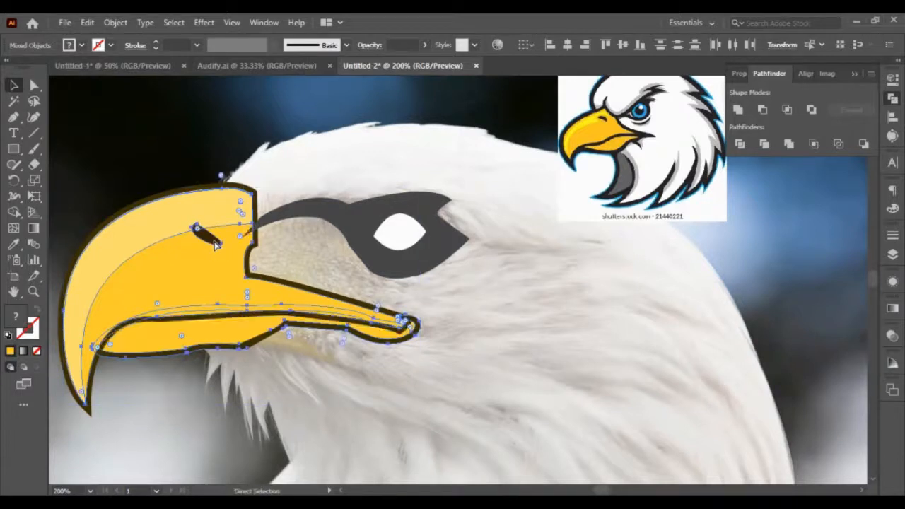
pyautogui.press('v')
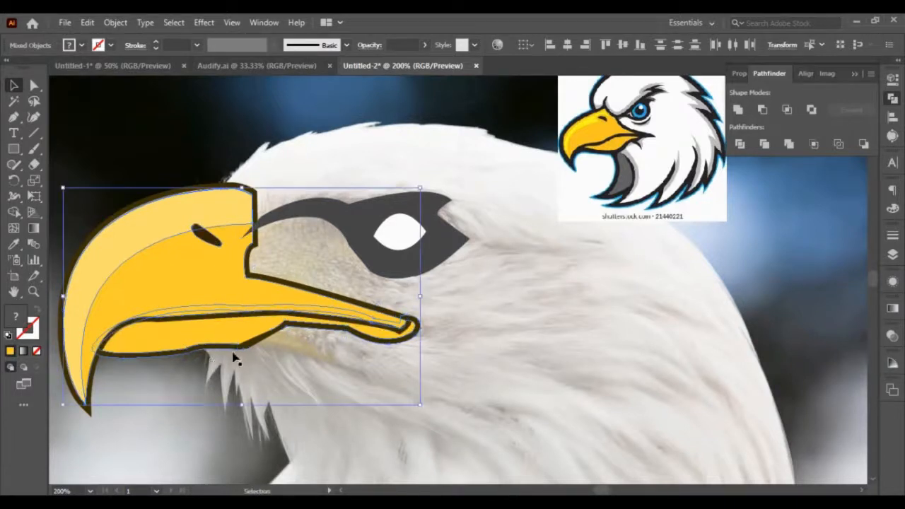
# Group the lower beak's yellow fill with its dark outline, and group the upper beak's fill and outline likewise.
pyautogui.scroll(2, 249, 356)
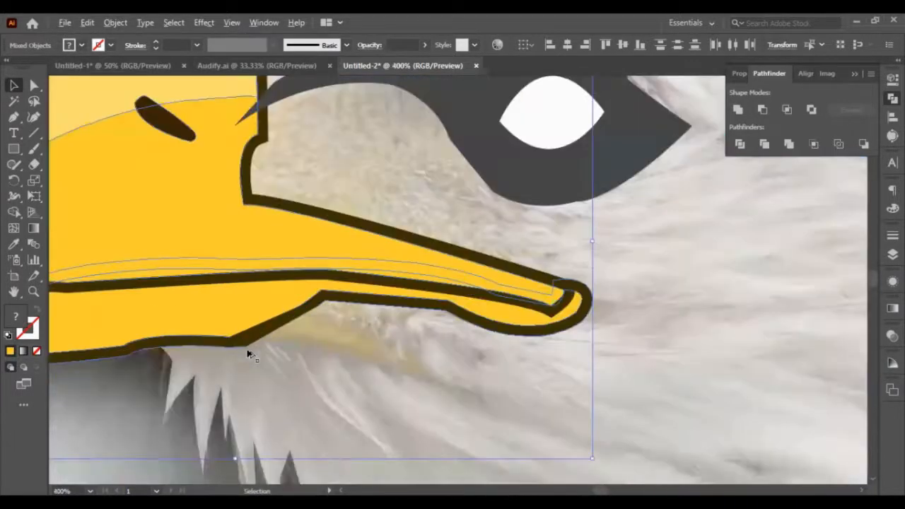
pyautogui.click(379, 403)
pyautogui.click(520, 320)
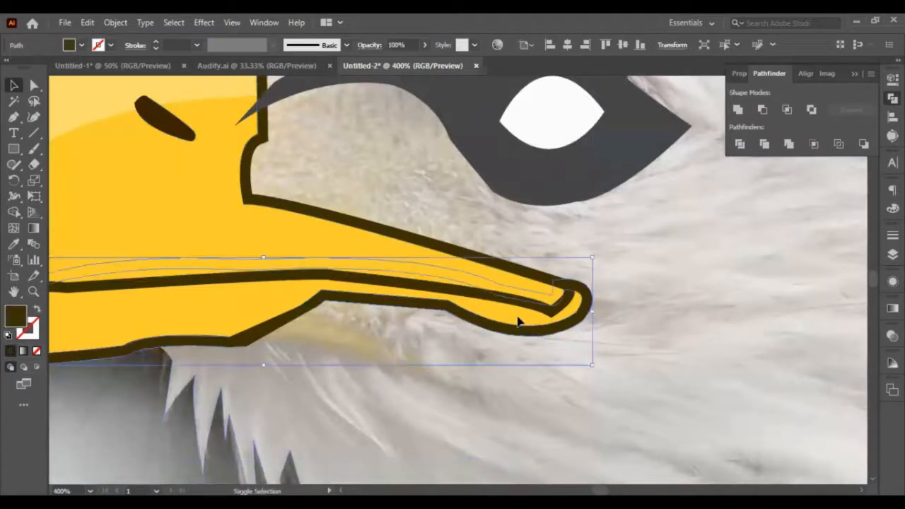
pyautogui.click(493, 271)
pyautogui.keyDown('shift'); pyautogui.click(493, 271); pyautogui.keyUp('shift')
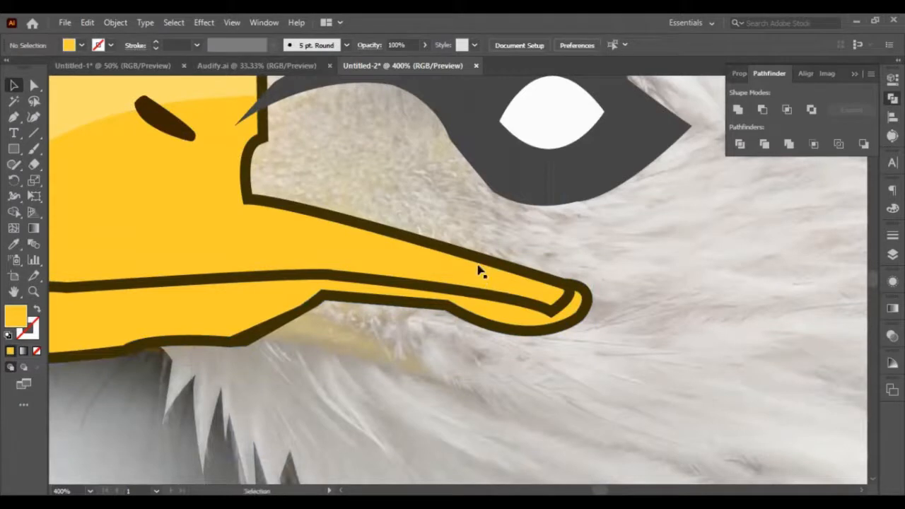
pyautogui.click(360, 257)
pyautogui.click(359, 224)
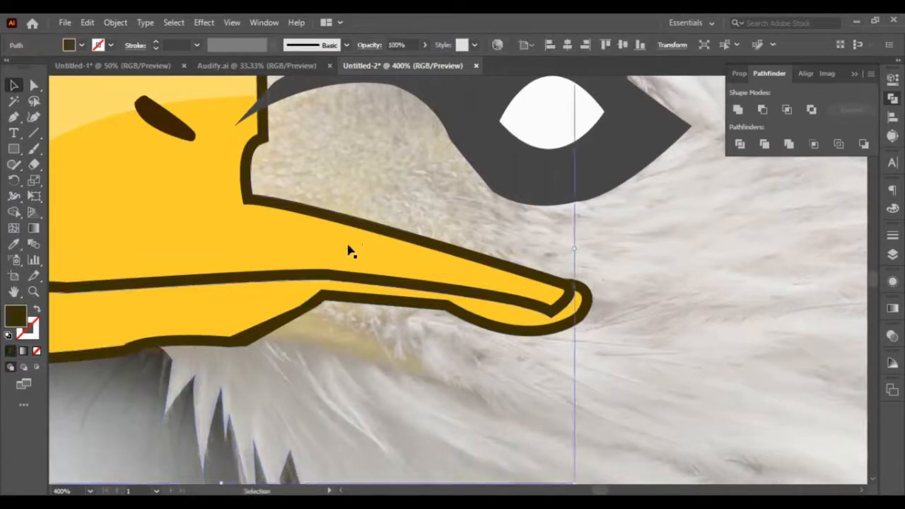
pyautogui.keyDown('shift'); pyautogui.click(348, 245); pyautogui.keyUp('shift')
pyautogui.hotkey('ctrl', 'g')
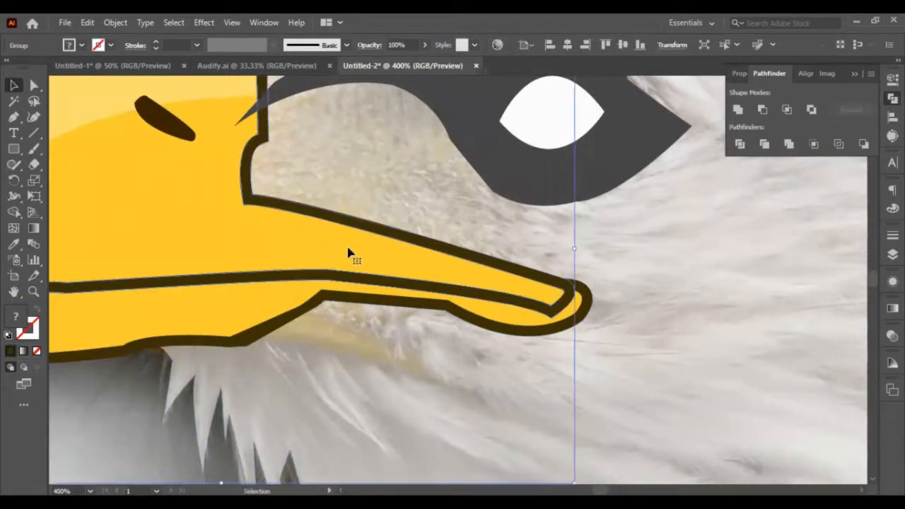
# Bring both beak groups, the beak highlight and the nostril to the front, covering the brow's tip.
pyautogui.keyDown('shift'); pyautogui.click(472, 309); pyautogui.keyUp('shift')
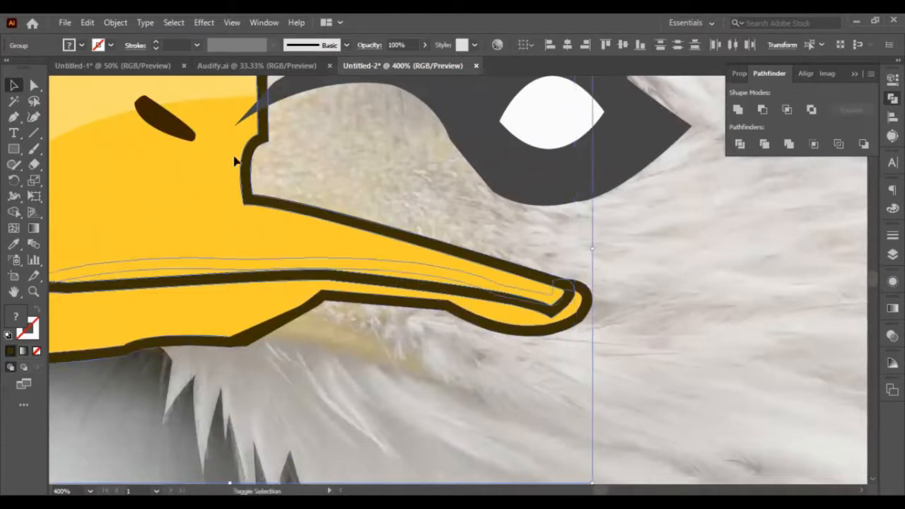
pyautogui.keyDown('shift'); pyautogui.click(170, 131); pyautogui.keyUp('shift')
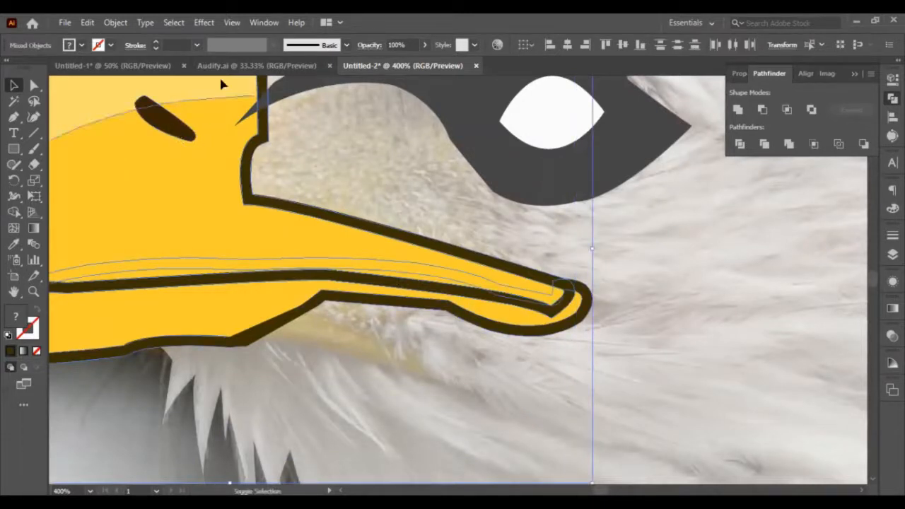
pyautogui.press('ctrl')
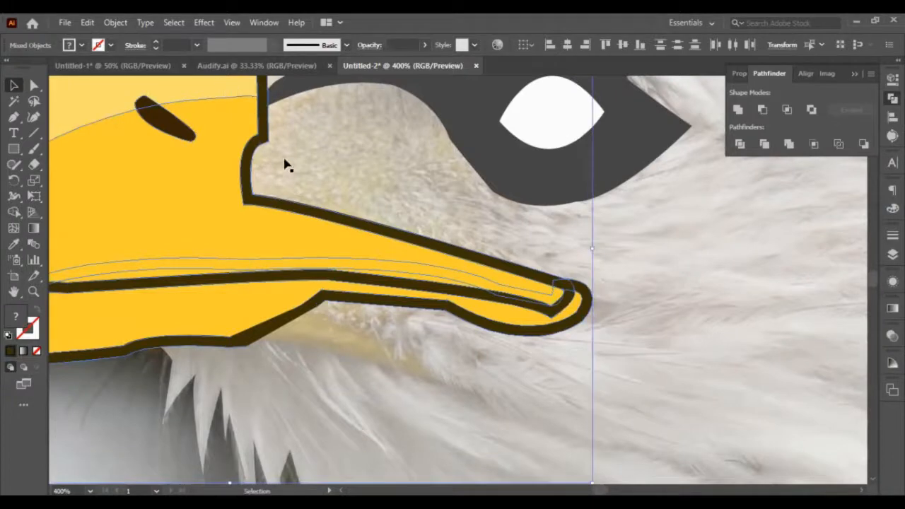
pyautogui.keyDown('alt'); pyautogui.scroll(-2, 242, 213); pyautogui.keyUp('alt')
pyautogui.click(230, 396)
# Duplicate the dark nostril shape and offset the copy slightly downward and towards the beak's tip.
pyautogui.keyDown('alt'); pyautogui.scroll(2, 201, 185); pyautogui.keyUp('alt')
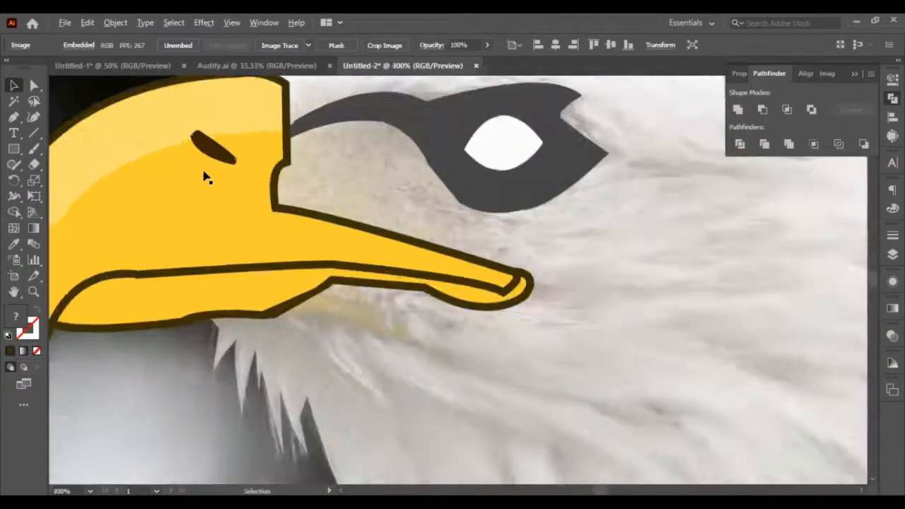
pyautogui.click(219, 141)
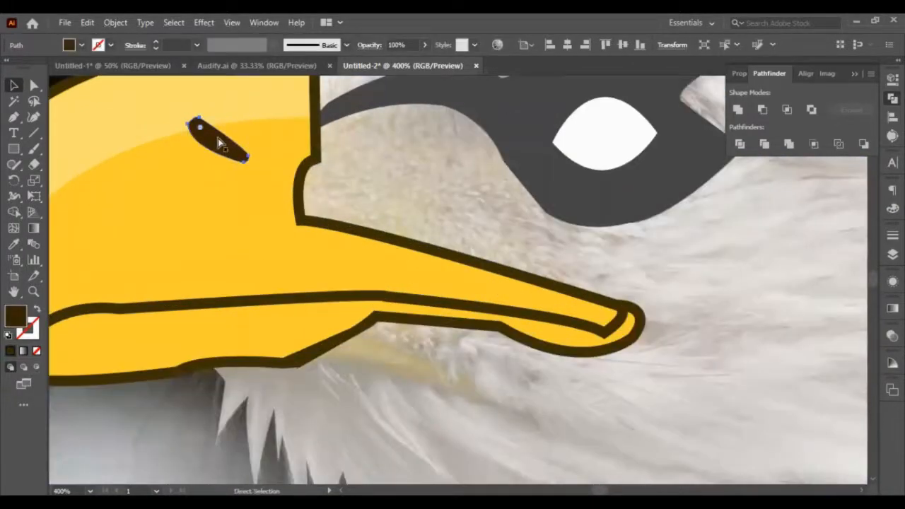
pyautogui.moveTo(217, 142); pyautogui.dragTo(211, 157)
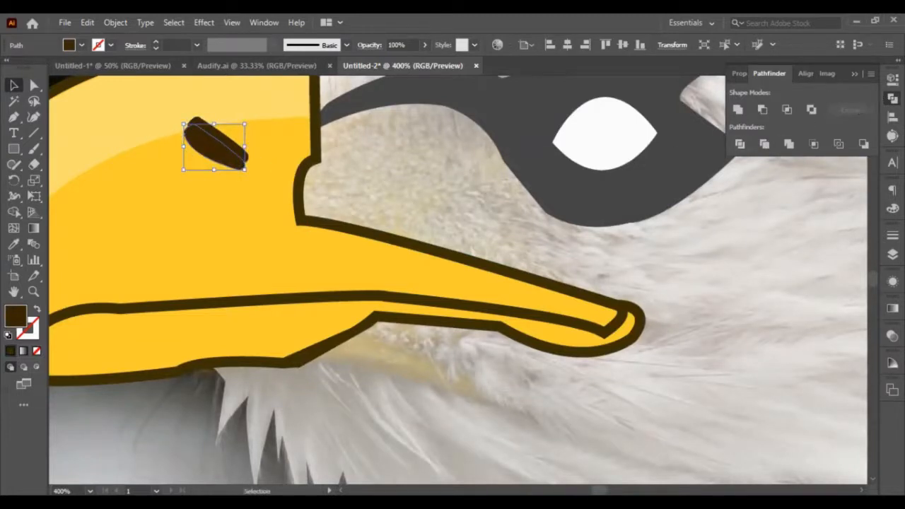
# Set the offset nostril copy's opacity to 50% so it reads as a soft shadow under the nostril.
pyautogui.click(739, 73)
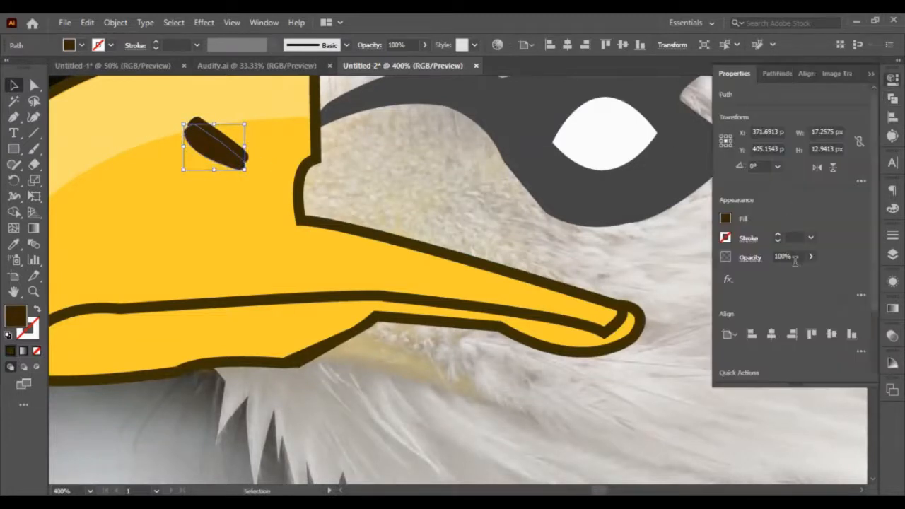
pyautogui.click(784, 256)
pyautogui.write('50')
pyautogui.press('Return')
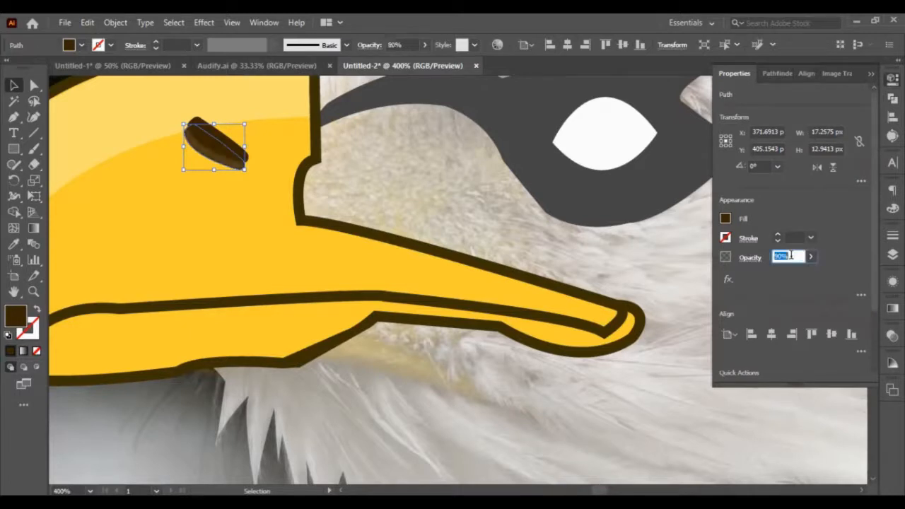
pyautogui.click(237, 184)
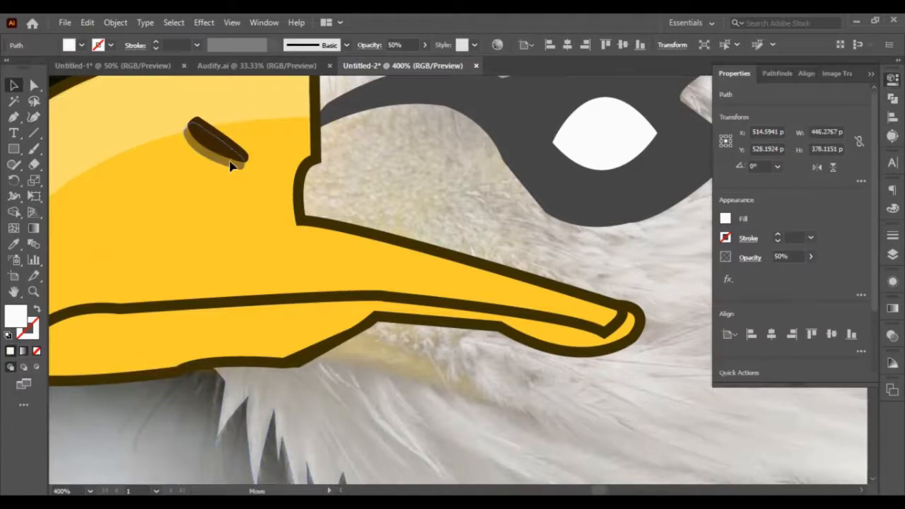
pyautogui.click(232, 165)
pyautogui.scroll(-2, 367, 385)
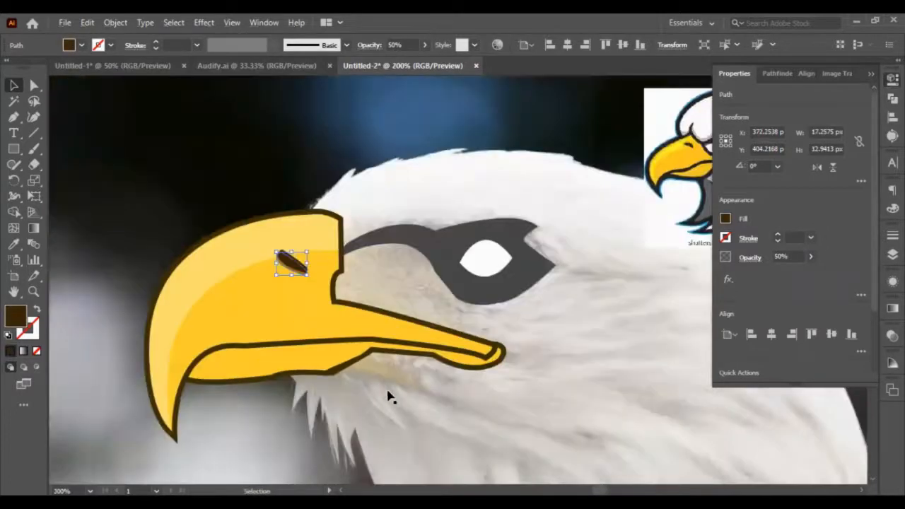
pyautogui.scroll(-3, 553, 394)
pyautogui.scroll(3, 554, 394)
pyautogui.hscroll(2, 548, 394)
pyautogui.hscroll(2, 546, 394)
pyautogui.click(522, 377)
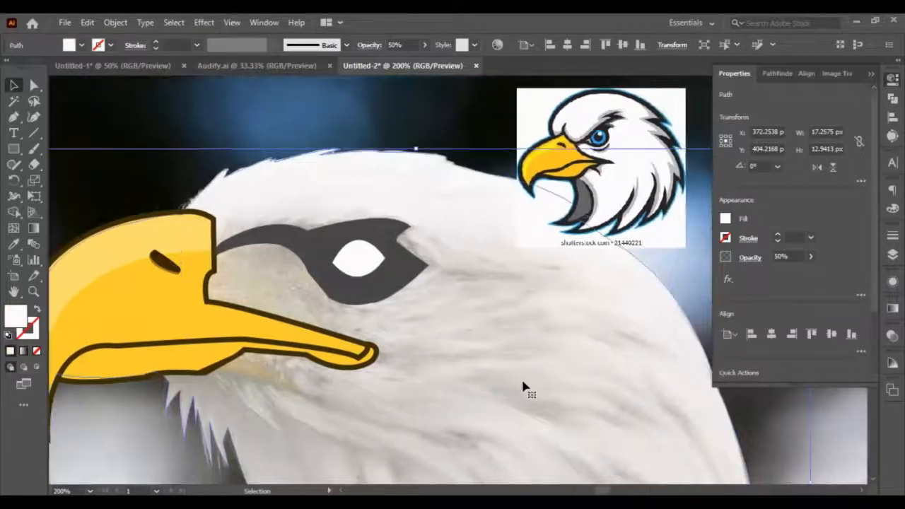
pyautogui.click(329, 118)
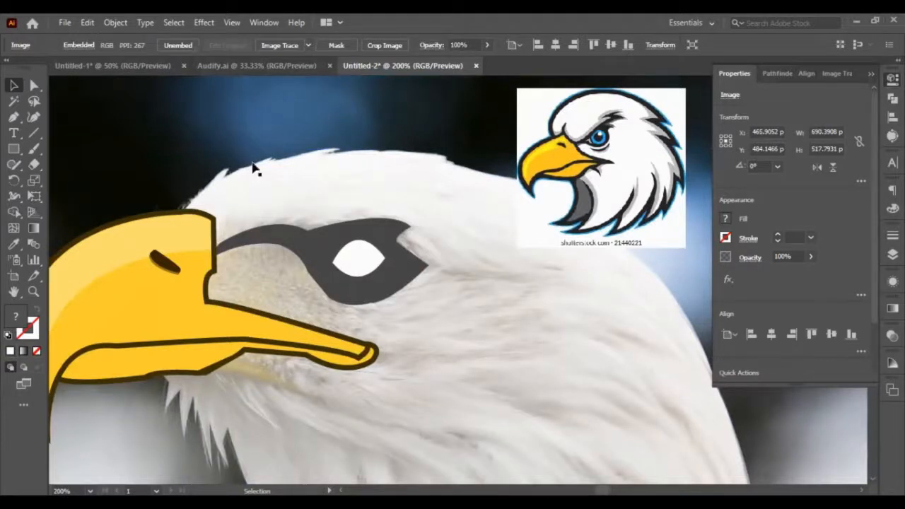
pyautogui.scroll(-1, 293, 299)
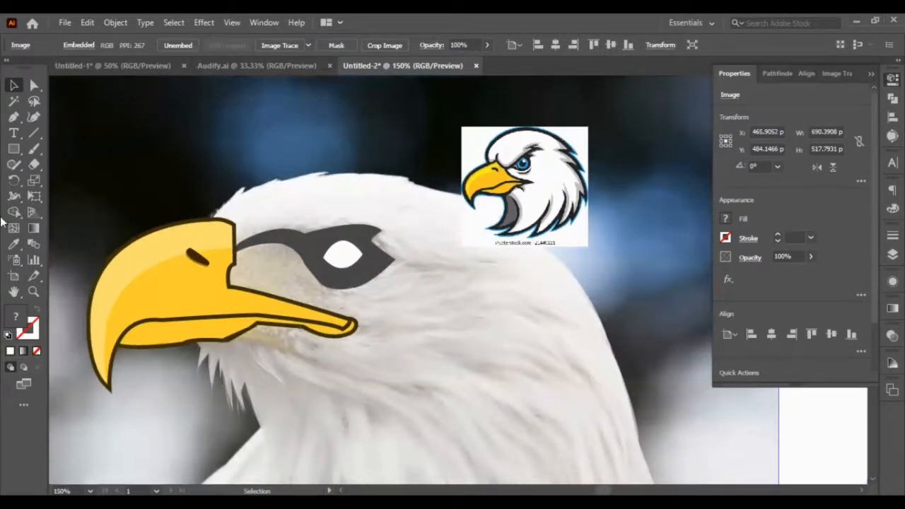
# Start a white Pen path at the inner edge of the beak's hook and curve it below the lower beak to the notch in its underside.
pyautogui.click(13, 117)
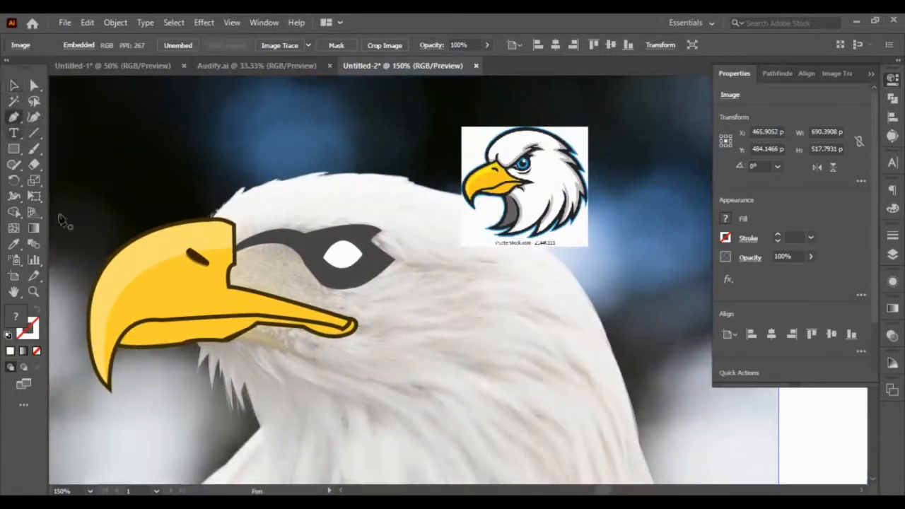
pyautogui.click(119, 345)
pyautogui.moveTo(258, 326); pyautogui.dragTo(290, 275)
pyautogui.hotkey('ctrl', 'z')
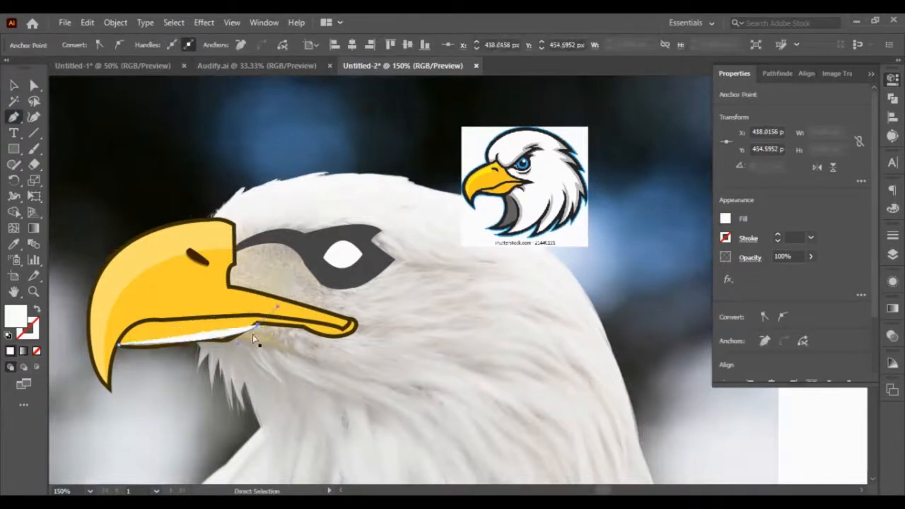
pyautogui.hotkey('ctrl', 'z')
pyautogui.moveTo(258, 325); pyautogui.dragTo(278, 282)
pyautogui.keyDown('alt'); pyautogui.click(258, 326); pyautogui.keyUp('alt')
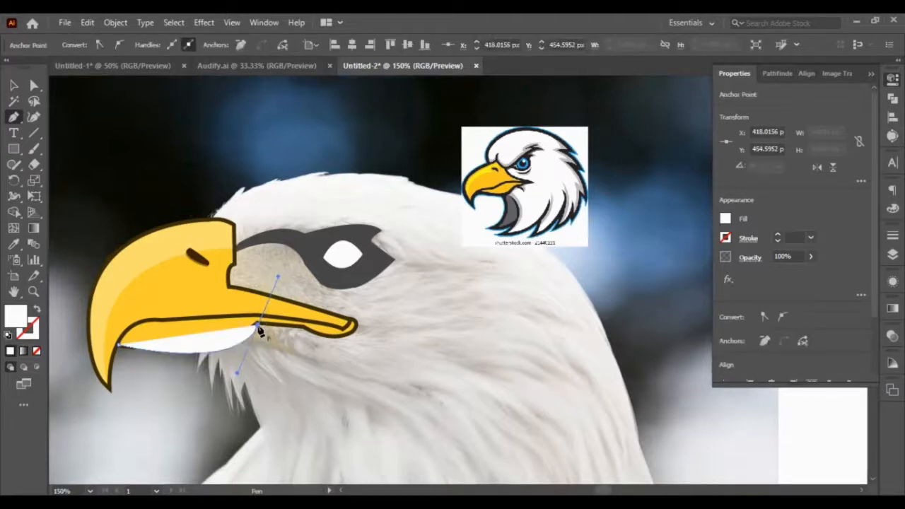
# Extend the white path along the lower beak's underside towards the mouth corner and close it back across the yellow fill.
pyautogui.moveTo(322, 343); pyautogui.dragTo(334, 352)
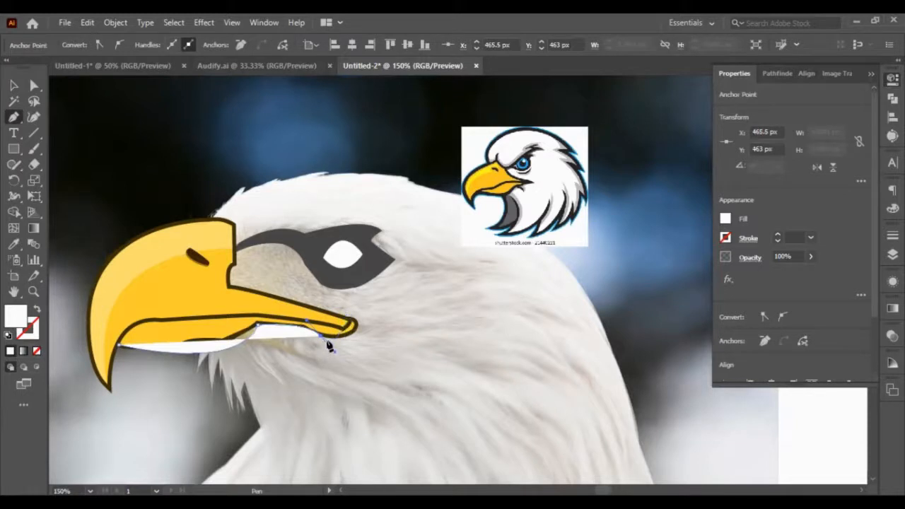
pyautogui.click(322, 336)
pyautogui.click(327, 332)
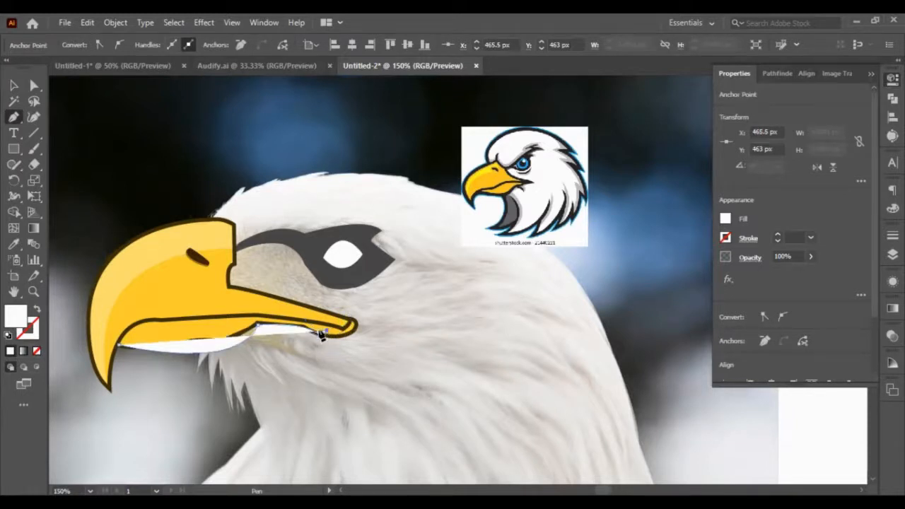
pyautogui.click(250, 316)
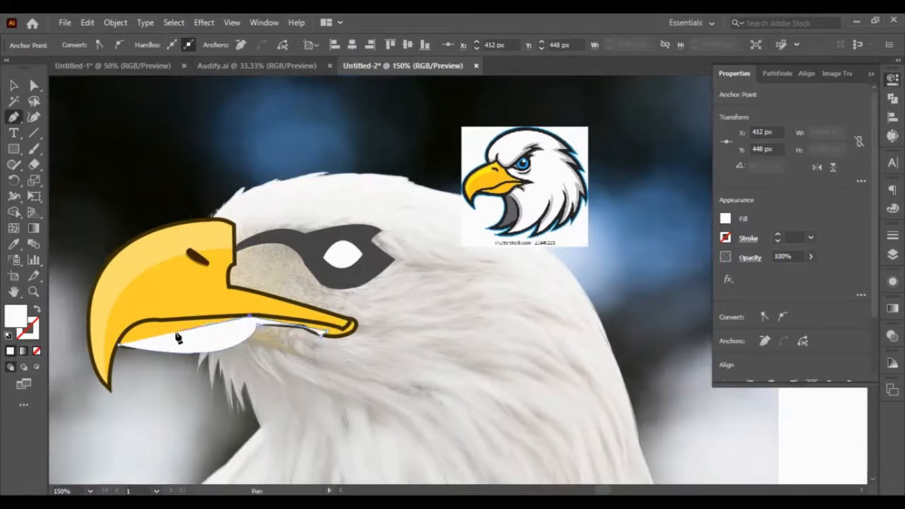
pyautogui.click(174, 332)
pyautogui.click(122, 346)
pyautogui.click(19, 90)
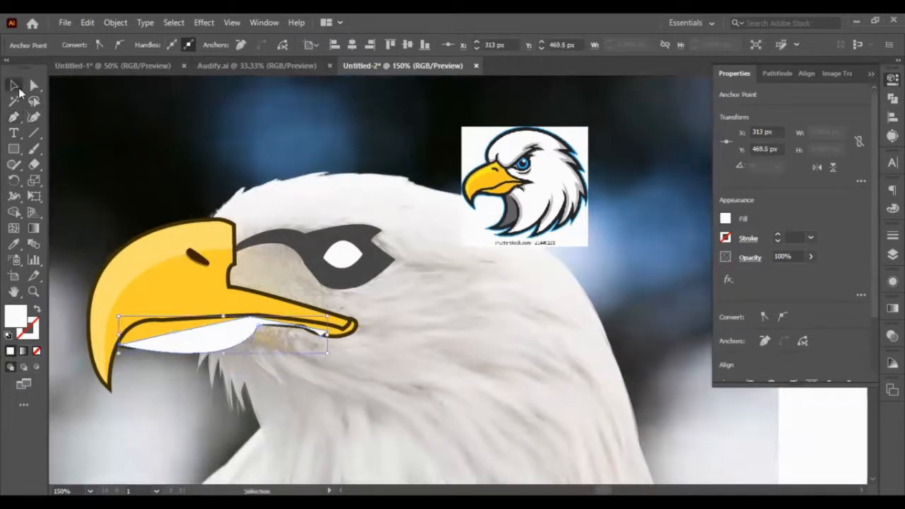
# Delete the dark outline inside the lower beak group, keeping its yellow fill.
pyautogui.scroll(3, 320, 360)
pyautogui.doubleClick(356, 306)
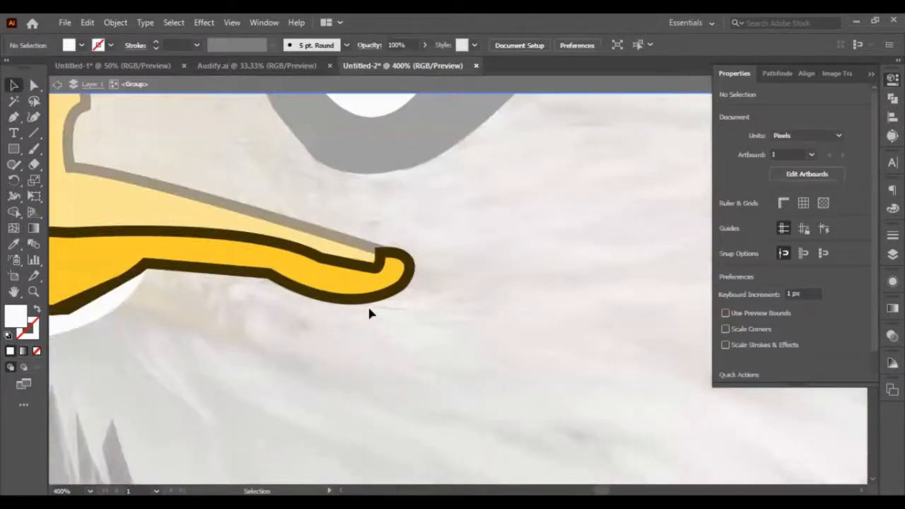
pyautogui.click(367, 304)
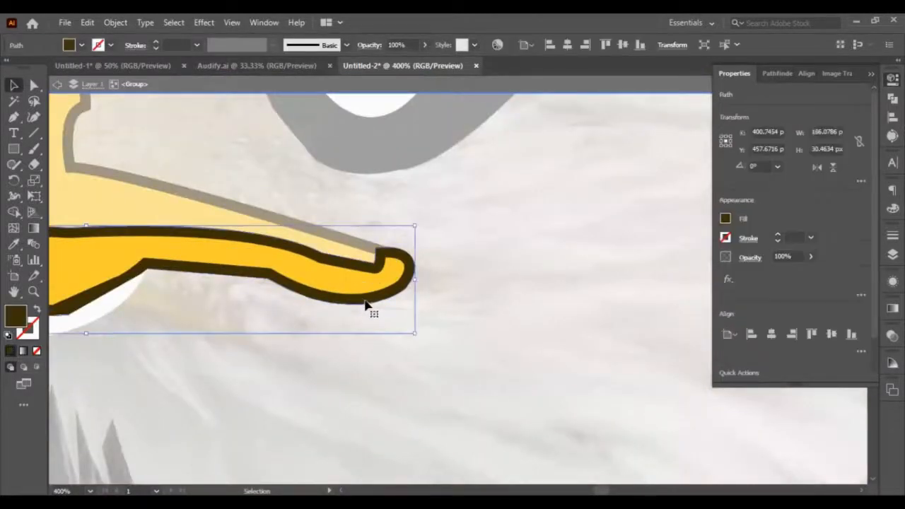
pyautogui.press('Delete')
pyautogui.press('Escape')
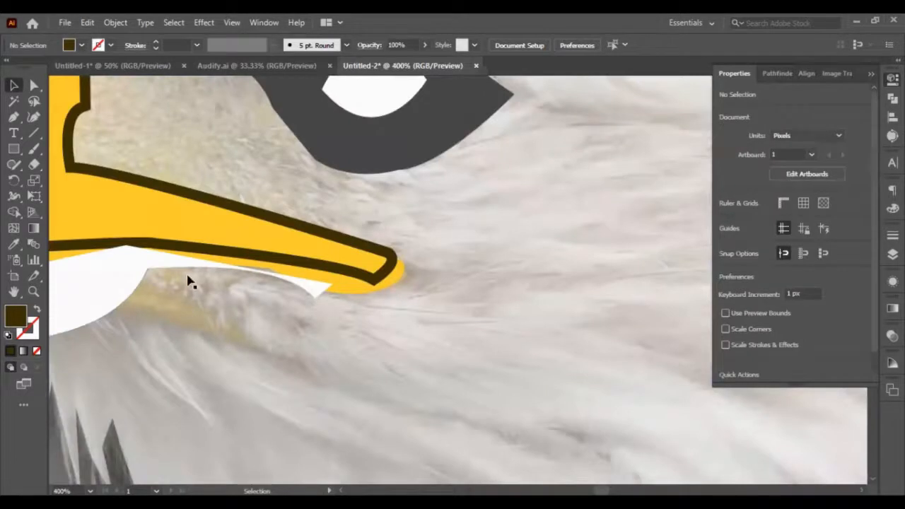
# Draw a small closed white patch with the Pen tool where the new shape is thinnest, overlapping the yellow lower beak.
pyautogui.click(179, 267)
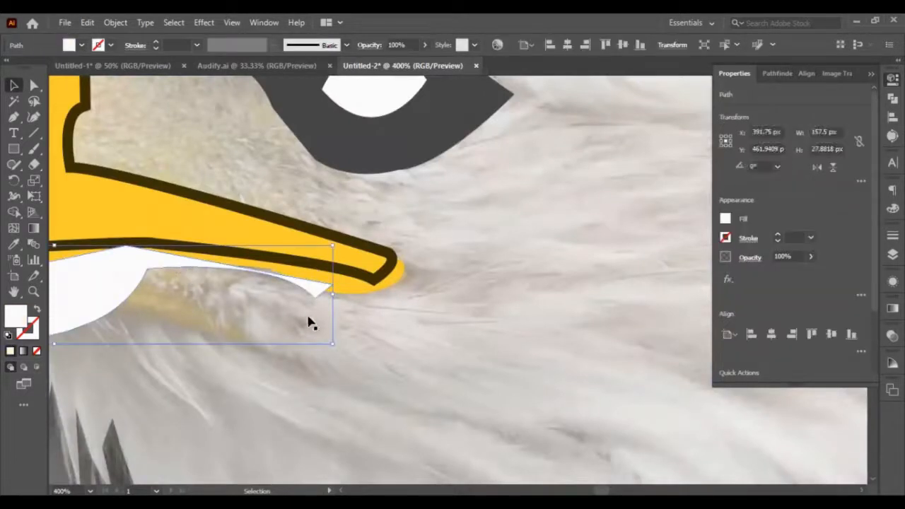
pyautogui.scroll(2, 309, 321)
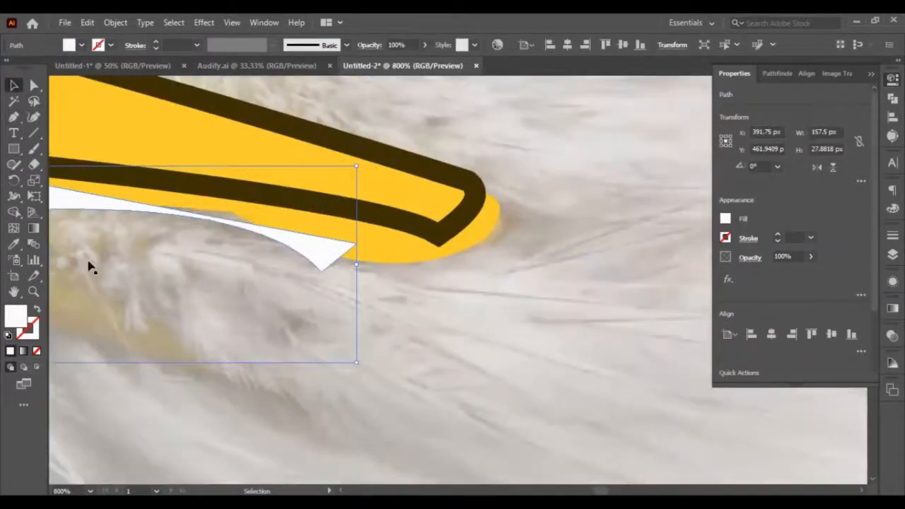
pyautogui.click(179, 410)
pyautogui.press('p')
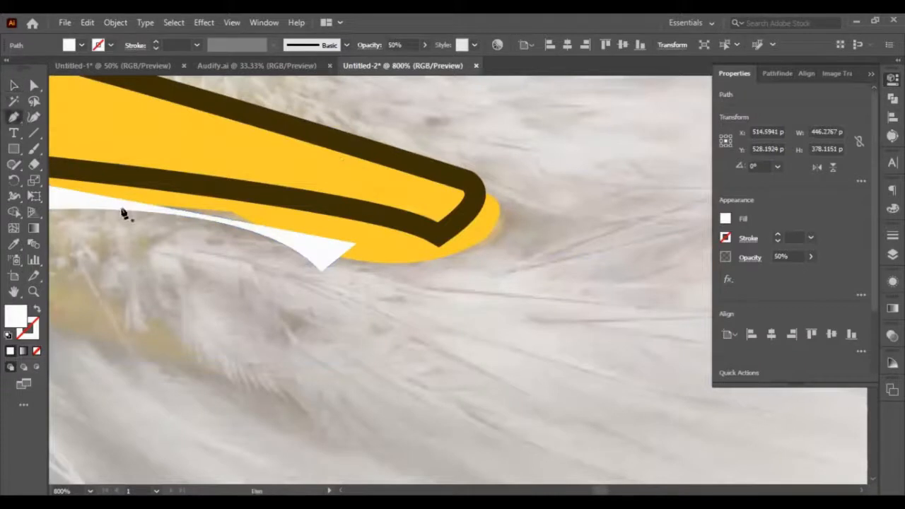
pyautogui.moveTo(121, 207); pyautogui.dragTo(240, 227)
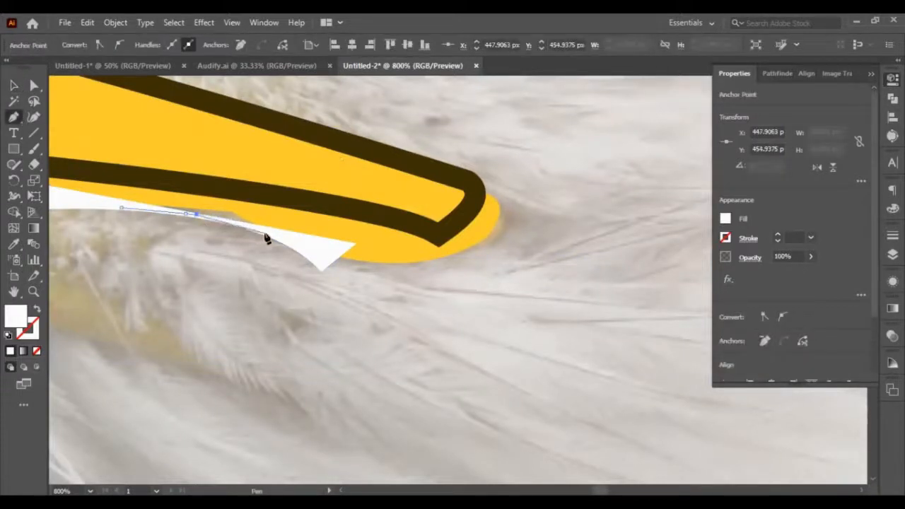
pyautogui.click(266, 232)
pyautogui.click(266, 219)
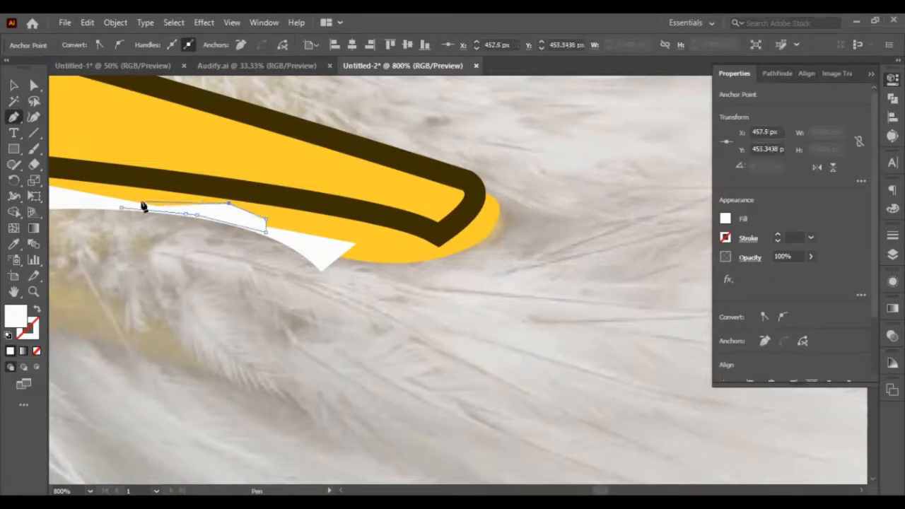
pyautogui.click(142, 202)
pyautogui.click(125, 195)
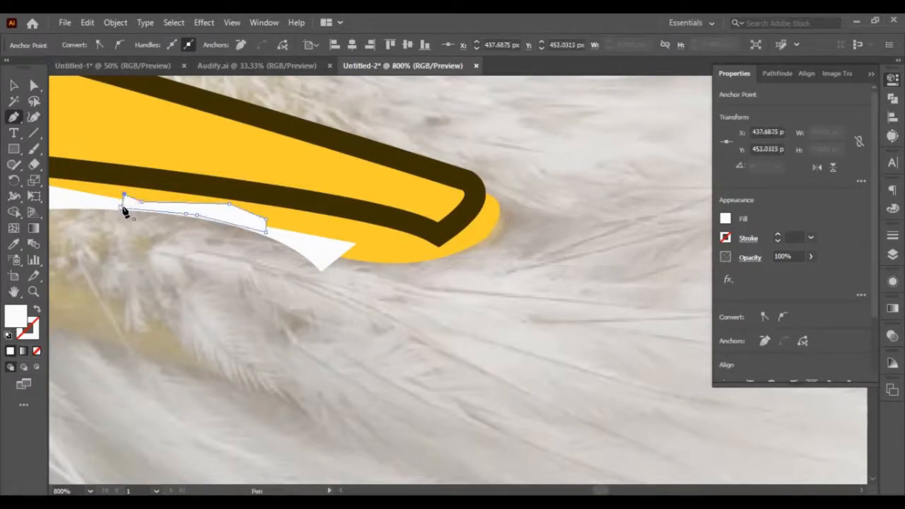
pyautogui.click(123, 206)
pyautogui.click(13, 86)
pyautogui.click(210, 270)
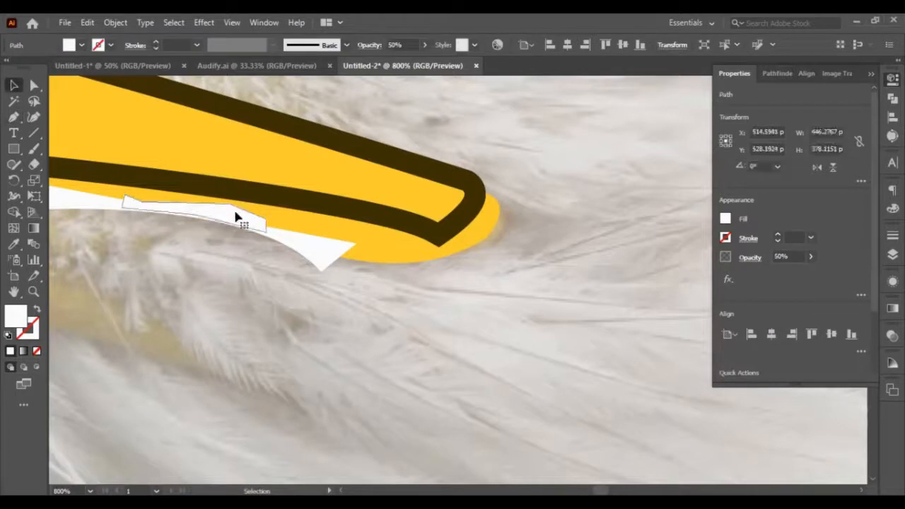
pyautogui.click(325, 264)
pyautogui.keyDown('shift'); pyautogui.click(456, 248); pyautogui.keyUp('shift')
pyautogui.scroll(-3, 810, 313)
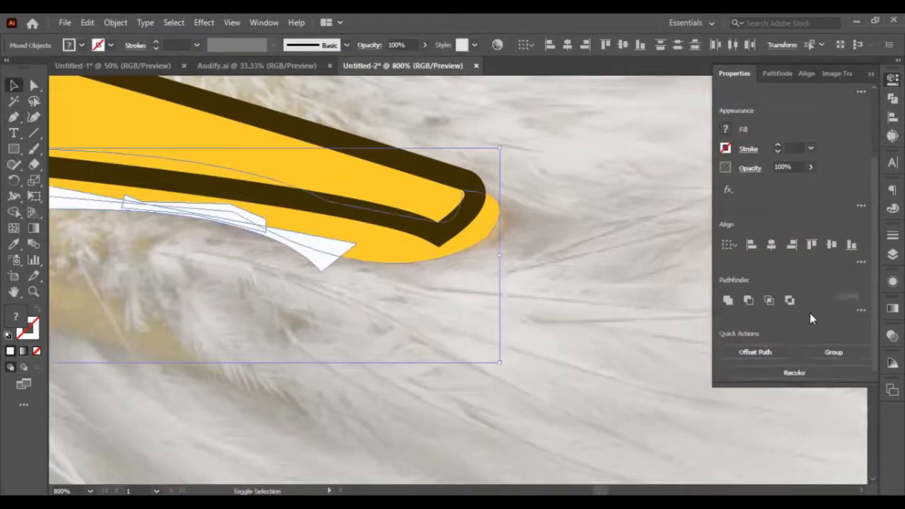
pyautogui.click(605, 402)
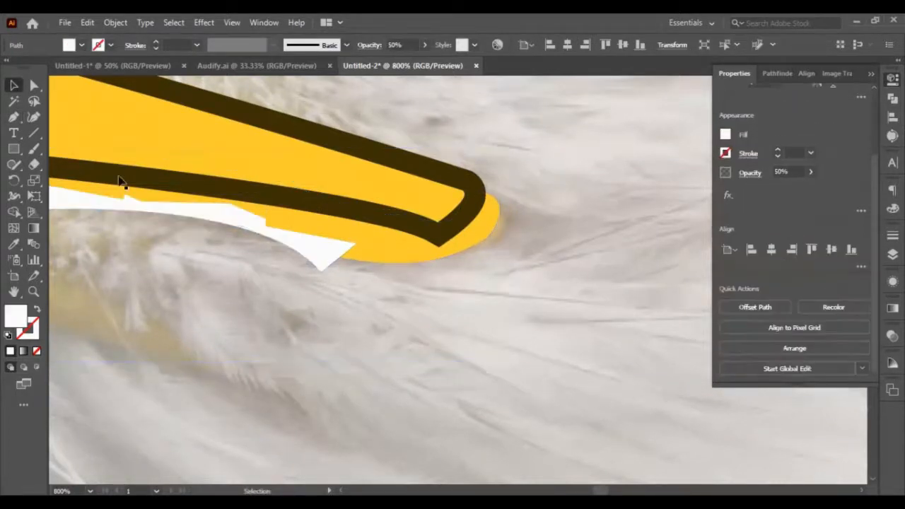
# Draw a closed white Pen shape beneath the lower beak's rounded mouth corner, starting from the tip of the larger white shape.
pyautogui.click(16, 119)
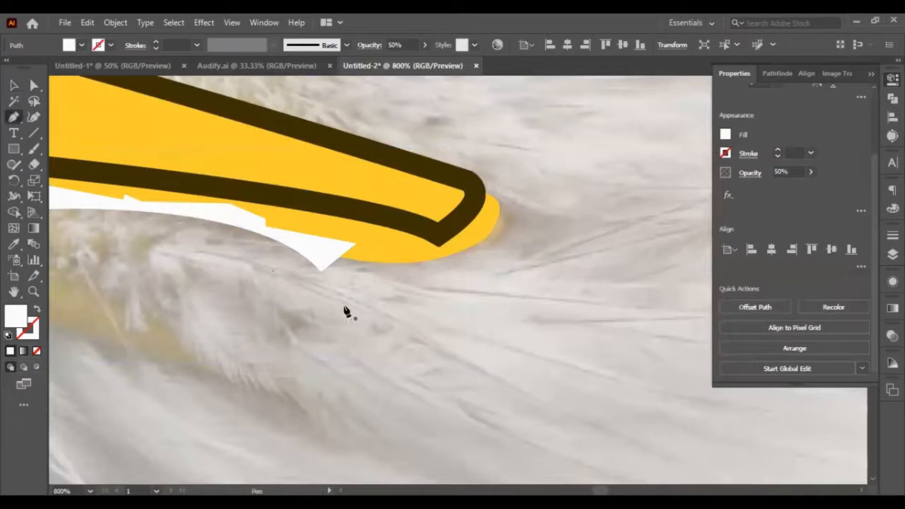
pyautogui.click(321, 271)
pyautogui.moveTo(453, 249); pyautogui.dragTo(481, 218)
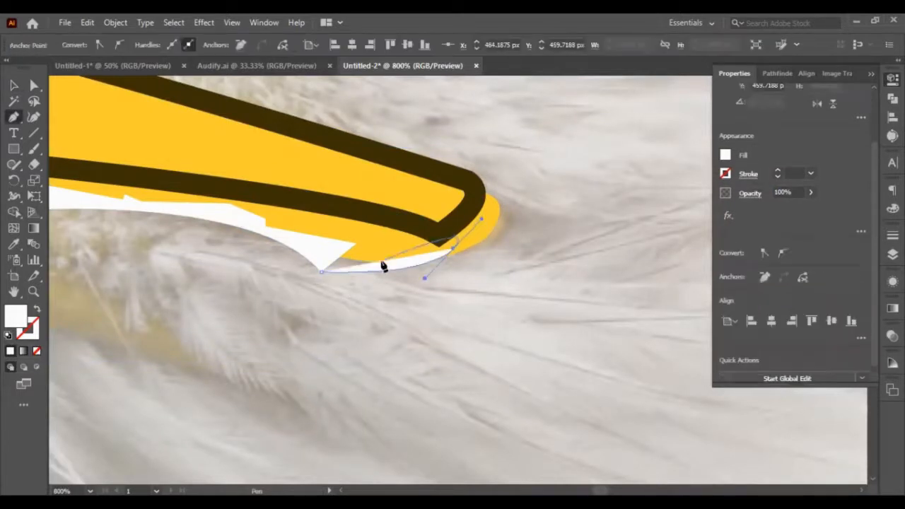
pyautogui.click(370, 233)
pyautogui.click(321, 257)
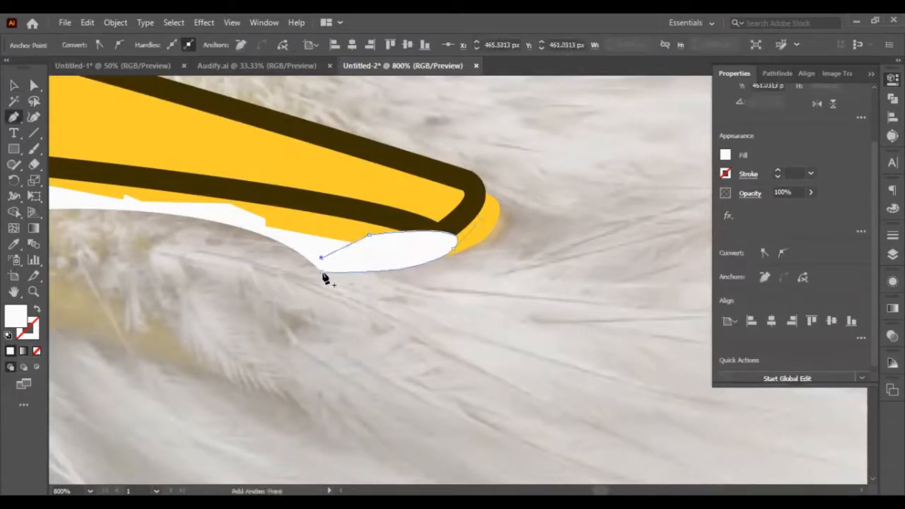
pyautogui.click(322, 272)
pyautogui.click(17, 89)
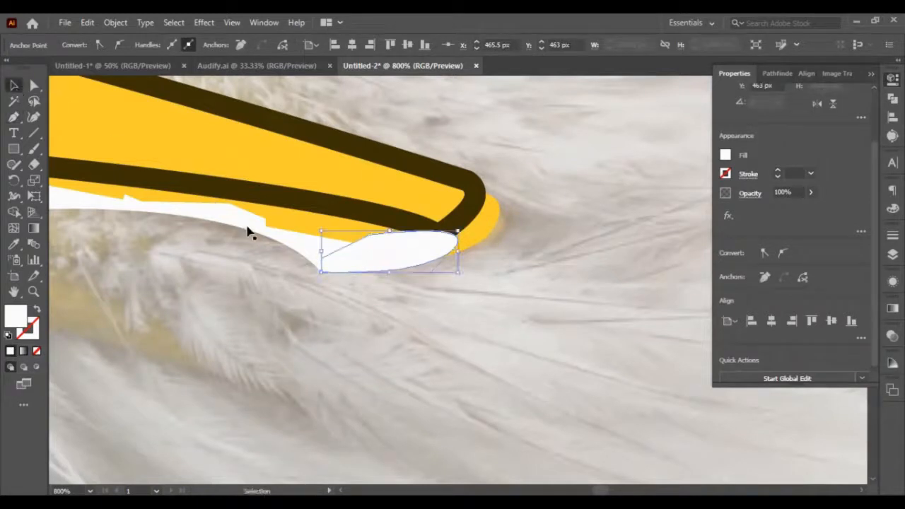
# Unite all the white filler shapes with the yellow lower beak fill into a single shape.
pyautogui.keyDown('shift'); pyautogui.click(297, 244); pyautogui.keyUp('shift')
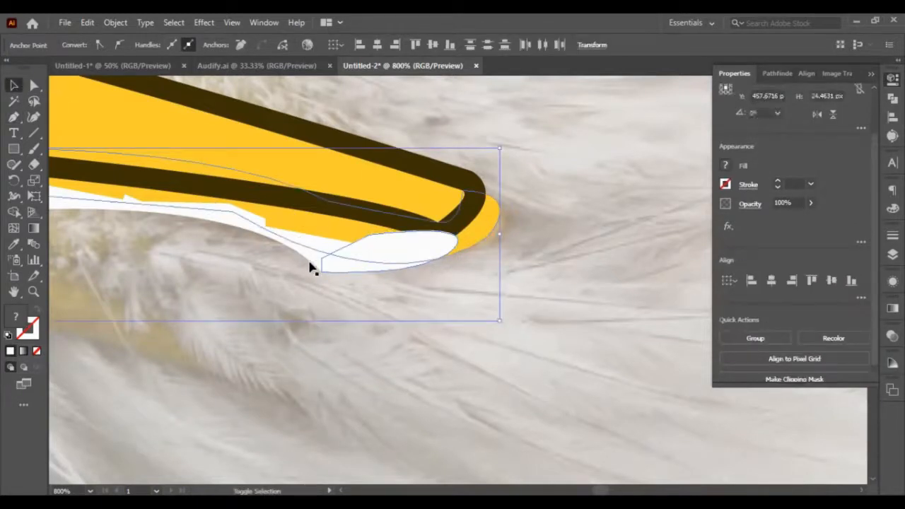
pyautogui.moveTo(318, 264); pyautogui.dragTo(255, 226)
pyautogui.click(239, 220)
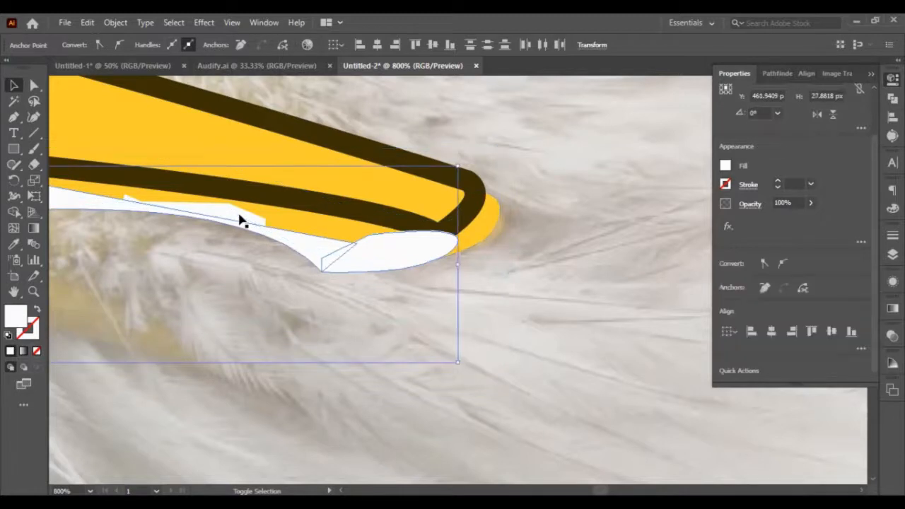
pyautogui.keyDown('shift'); pyautogui.click(302, 233); pyautogui.keyUp('shift')
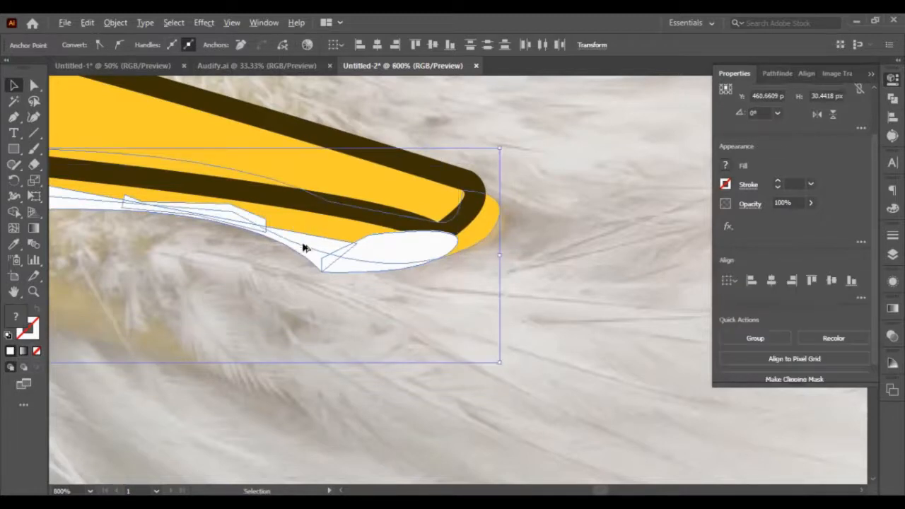
pyautogui.scroll(-3, 301, 235)
pyautogui.hscroll(-6, 250, 328)
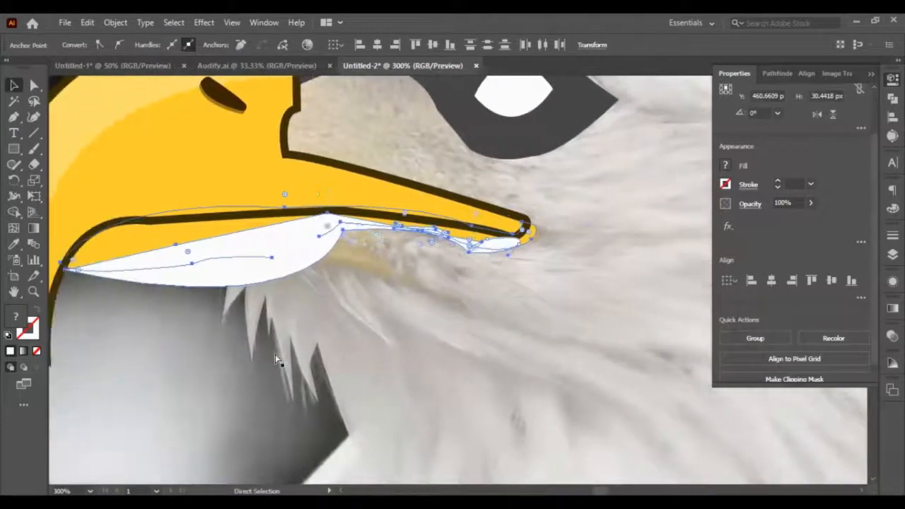
pyautogui.scroll(-1, 795, 313)
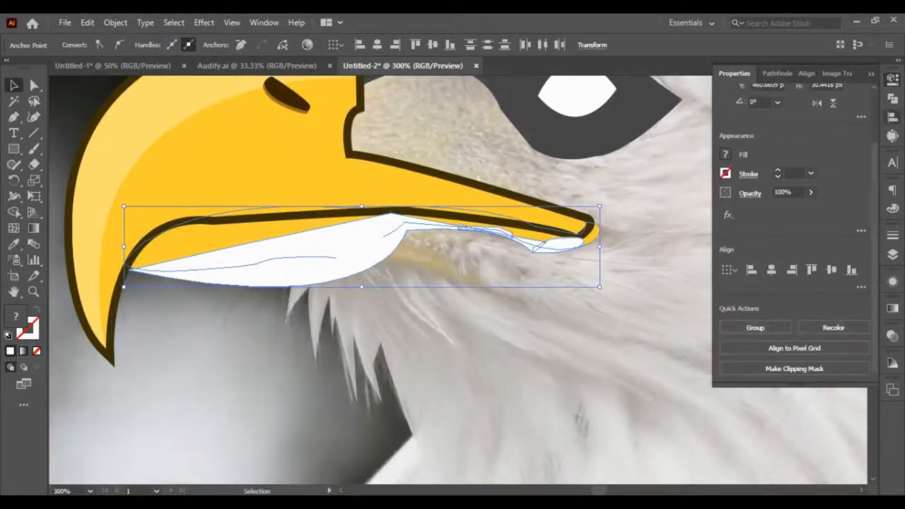
pyautogui.click(892, 117)
pyautogui.click(893, 99)
pyautogui.click(738, 110)
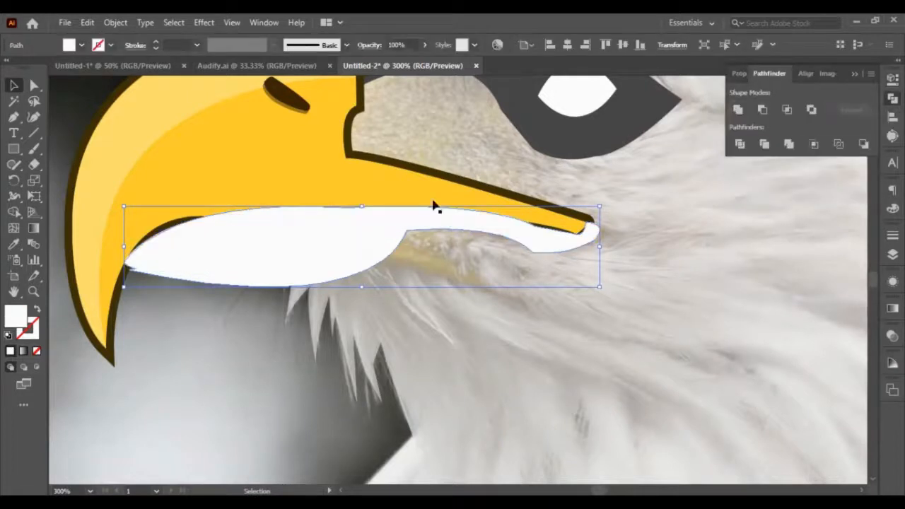
# Fill the united lower beak shape with the main yellow sampled from the upper beak.
pyautogui.click(14, 244)
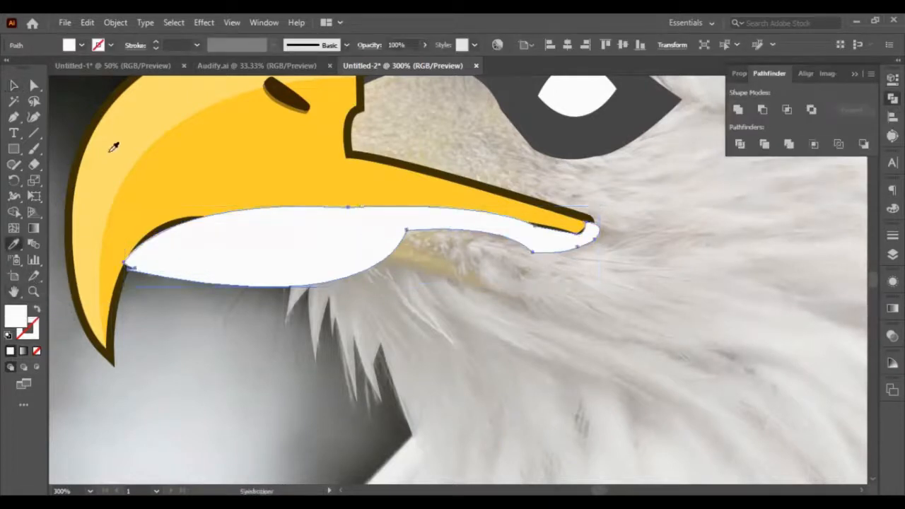
pyautogui.click(123, 145)
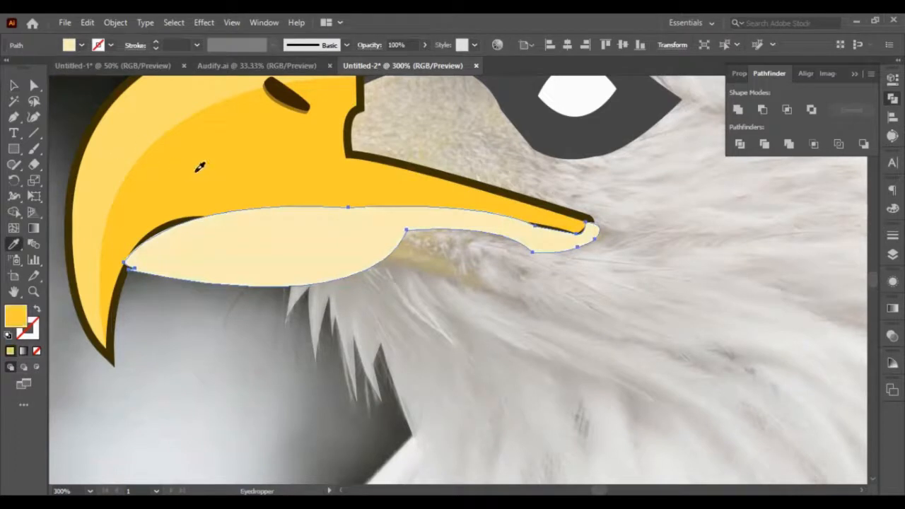
pyautogui.click(199, 165)
pyautogui.click(14, 86)
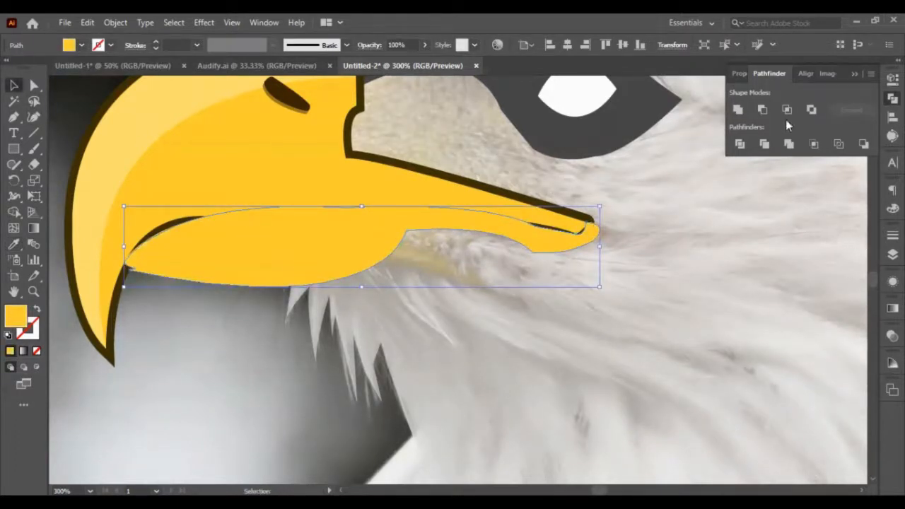
# Offset the lower beak path by 3 px and fill the offset shape with the upper beak outline's dark brown.
pyautogui.click(739, 74)
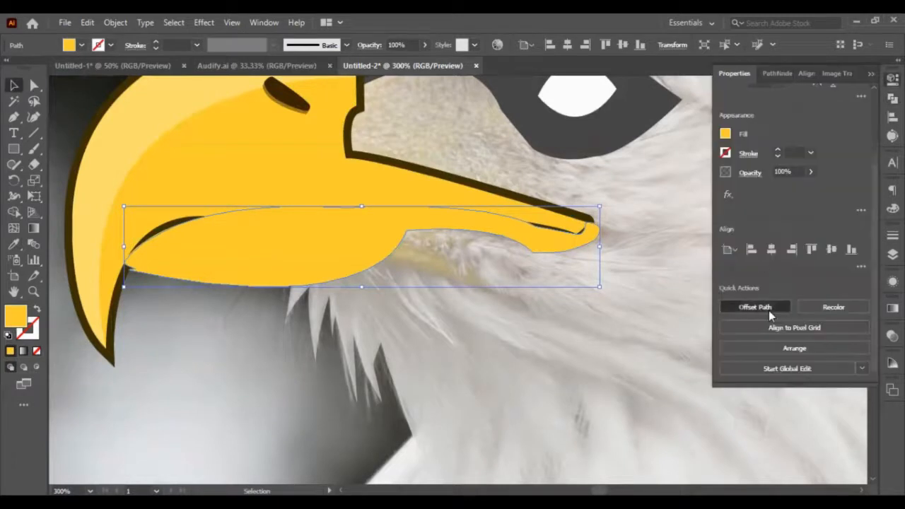
pyautogui.click(586, 418)
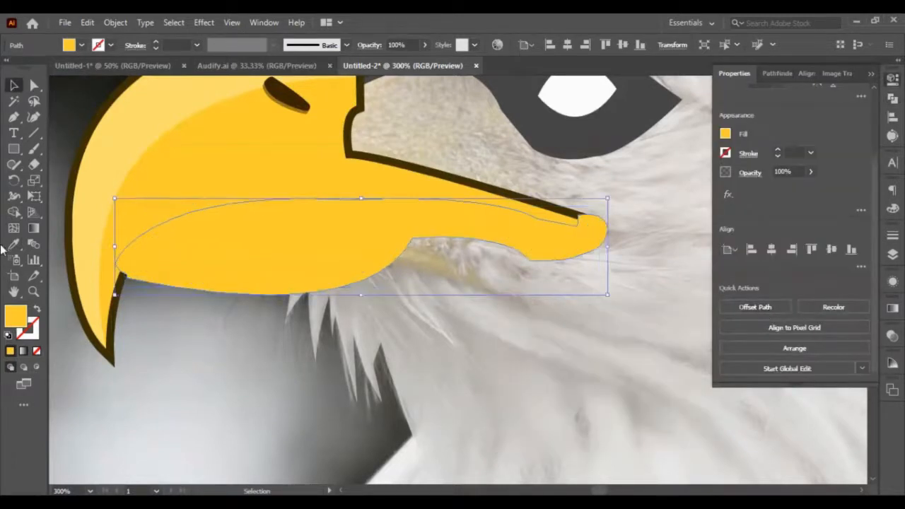
pyautogui.click(13, 245)
pyautogui.click(116, 302)
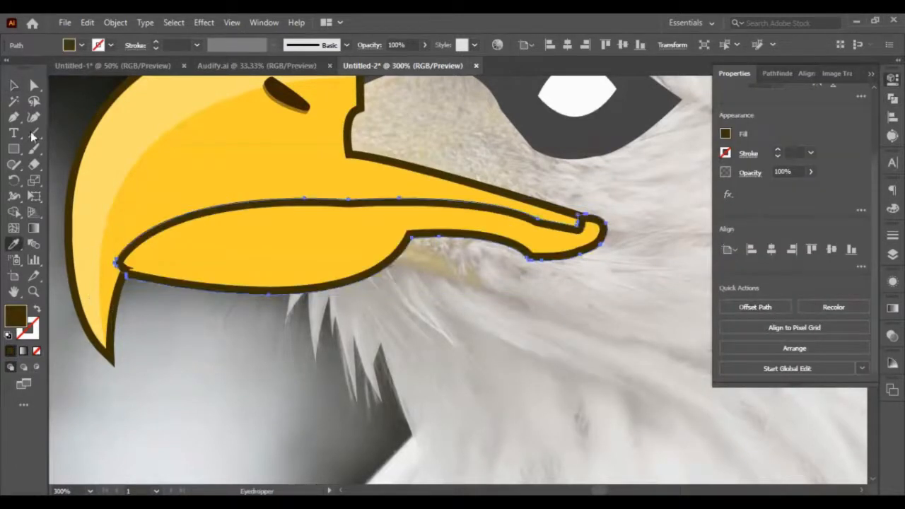
pyautogui.press('v')
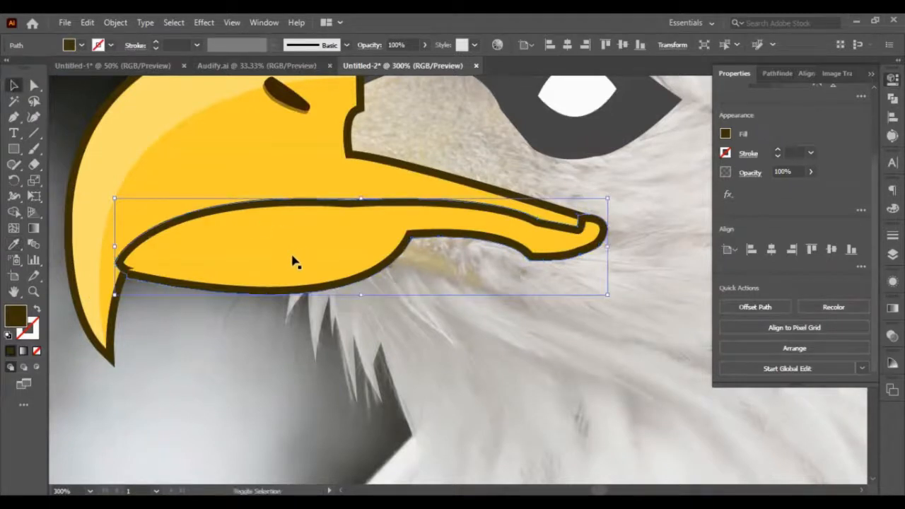
pyautogui.keyDown('shift'); pyautogui.click(287, 262); pyautogui.keyUp('shift')
pyautogui.moveTo(250, 258); pyautogui.dragTo(246, 252)
pyautogui.click(252, 353)
pyautogui.scroll(-2, 253, 357)
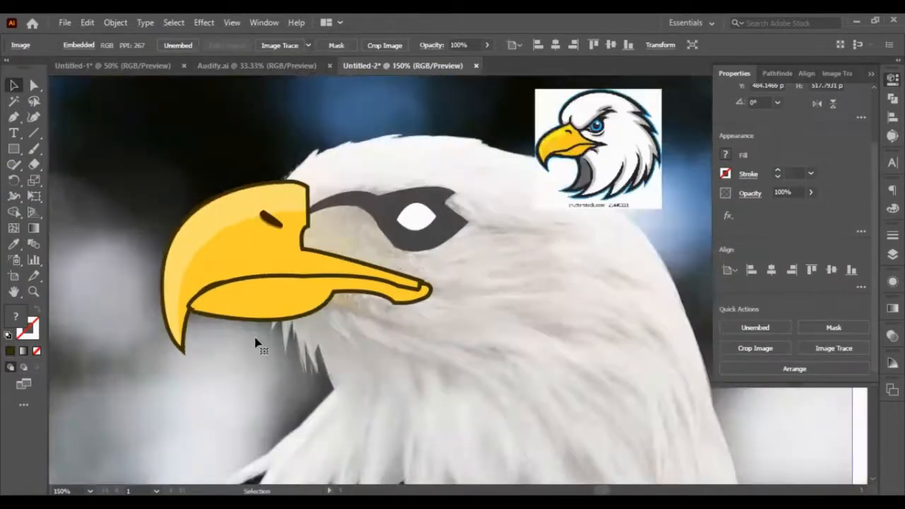
pyautogui.scroll(-3, 280, 325)
pyautogui.scroll(3, 285, 330)
pyautogui.hscroll(2, 285, 330)
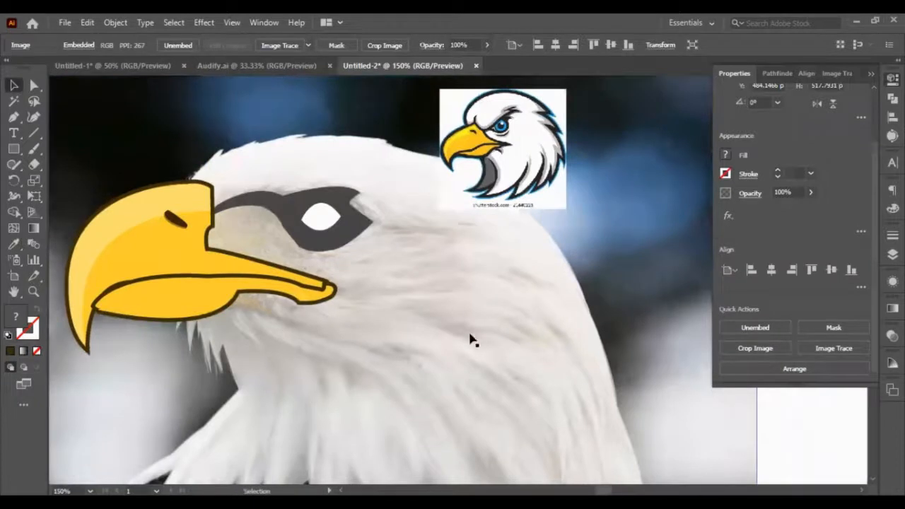
# Set the fill colour of the dark mask shape around the eye to hex 333333.
pyautogui.click(471, 343)
pyautogui.click(279, 251)
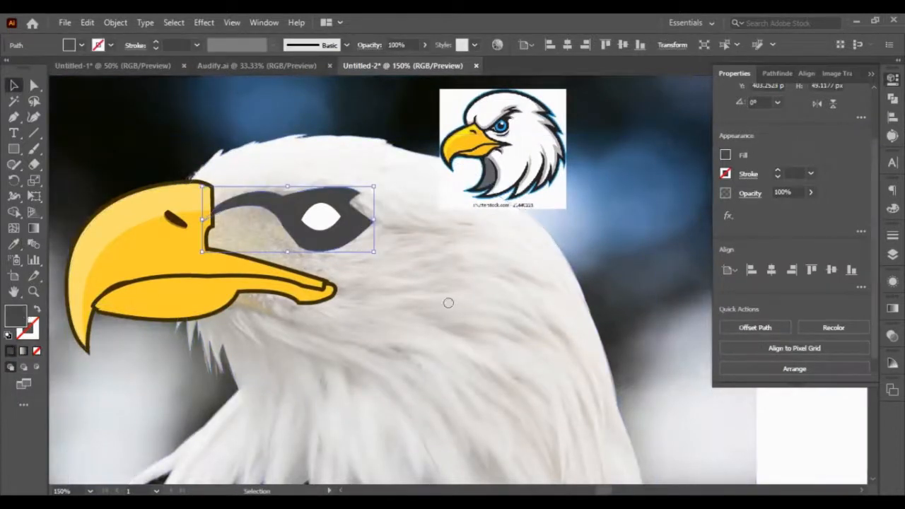
pyautogui.doubleClick(15, 316)
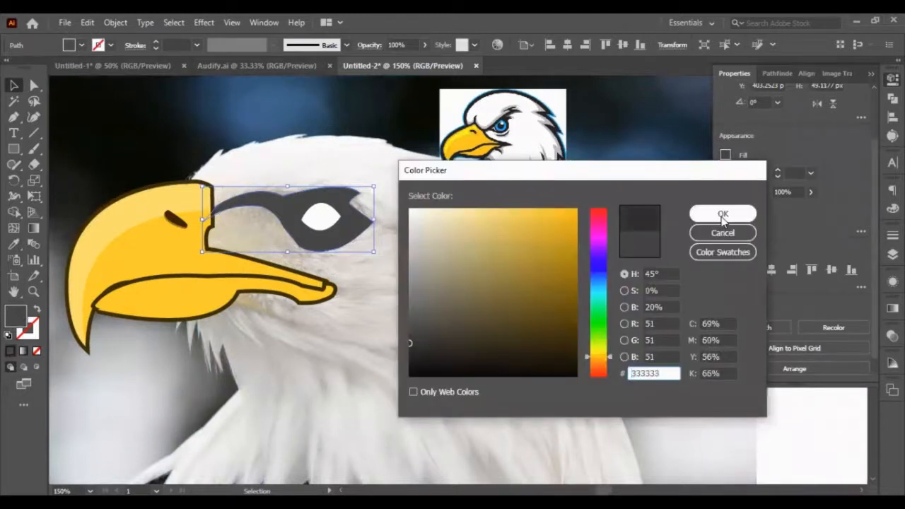
pyautogui.click(691, 235)
# Create a 3 px offset path around the semi-transparent white head shape, with miter joins.
pyautogui.click(455, 397)
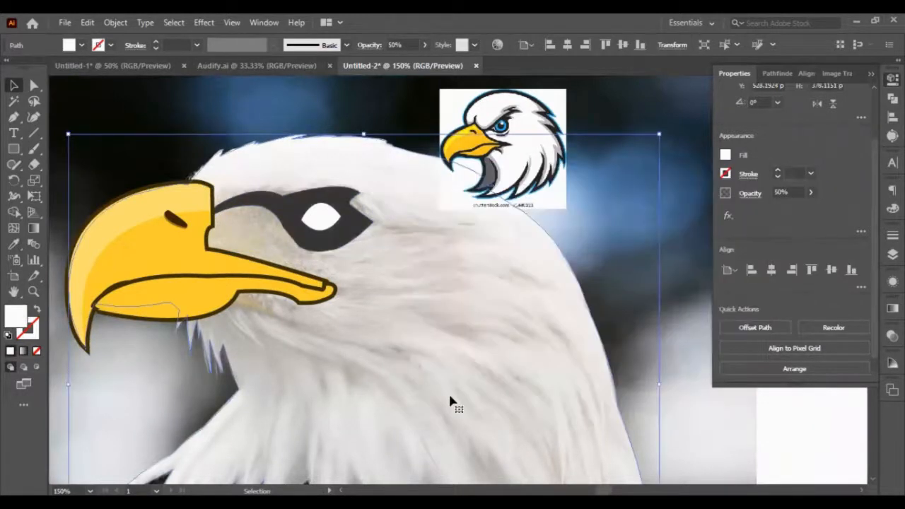
pyautogui.scroll(-2, 450, 401)
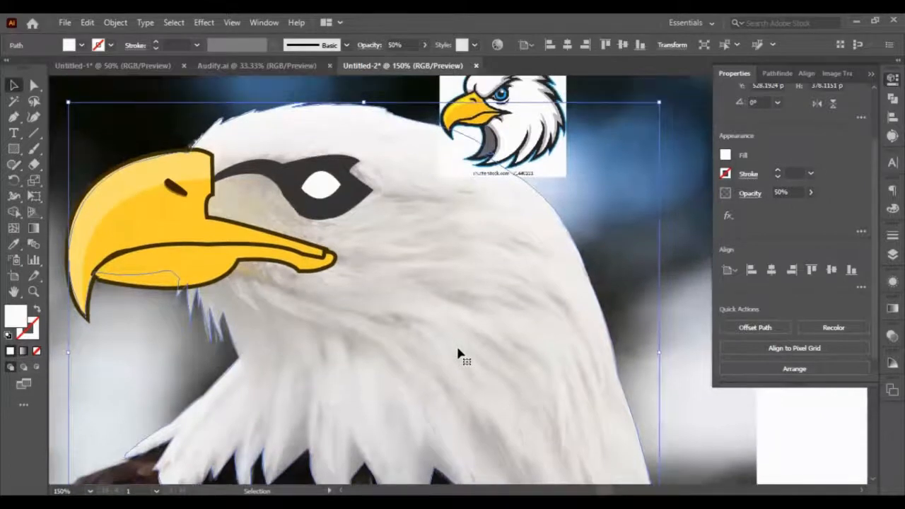
pyautogui.scroll(2, 458, 354)
pyautogui.scroll(-1, 458, 354)
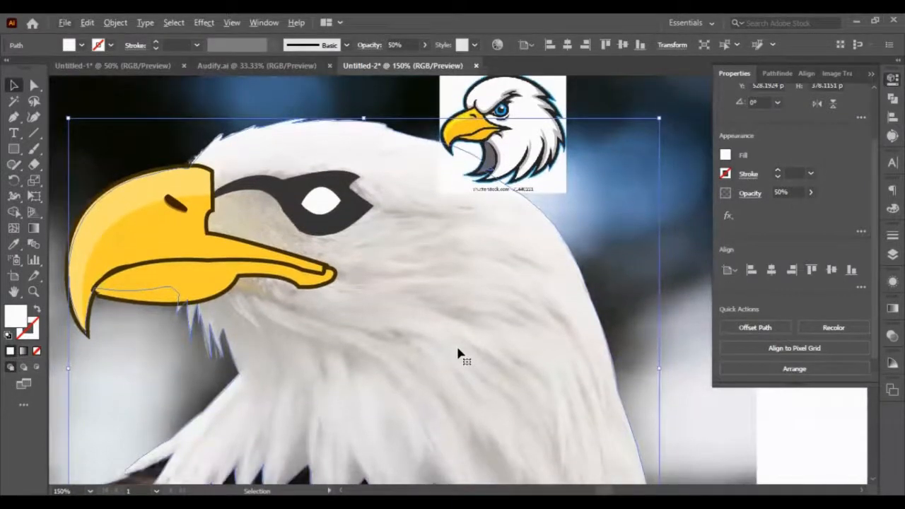
pyautogui.click(770, 324)
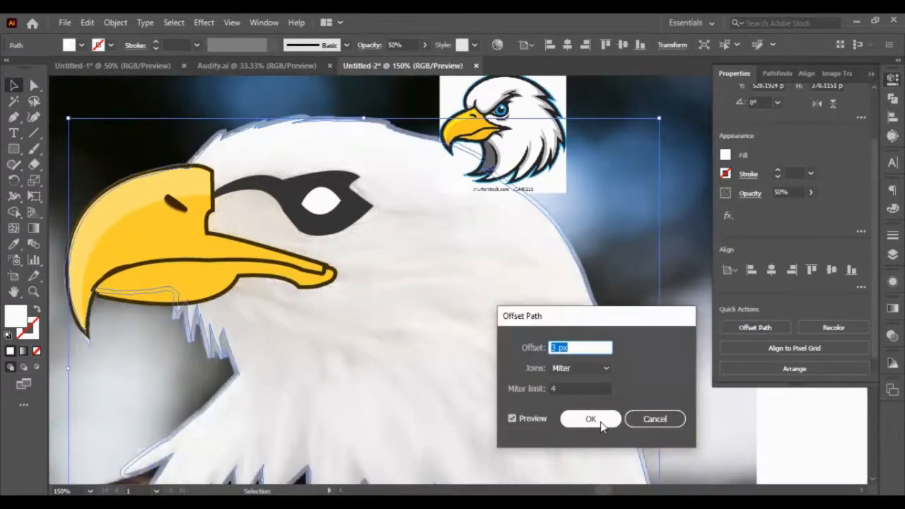
pyautogui.press('Up')
pyautogui.press('Up')
pyautogui.click(597, 427)
# Fill the head's offset shape with the dark grey sampled from the eye mask.
pyautogui.click(13, 244)
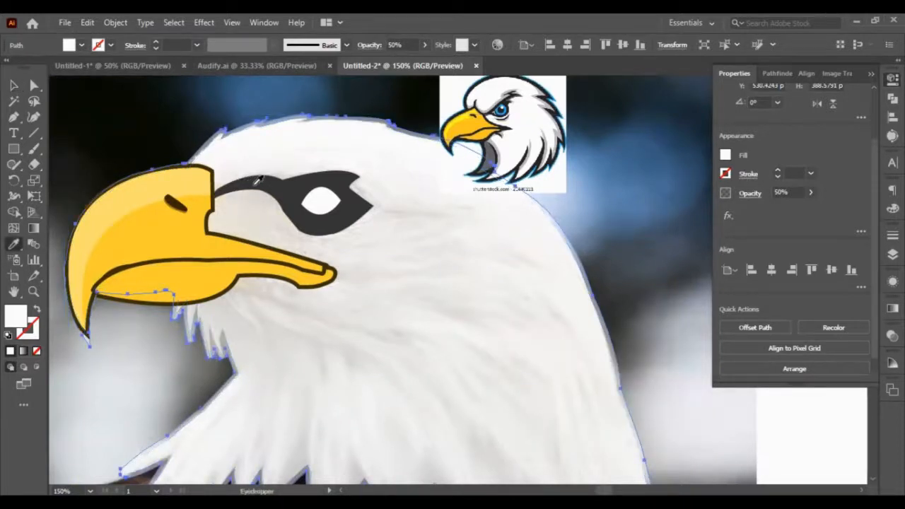
pyautogui.click(255, 185)
pyautogui.click(16, 84)
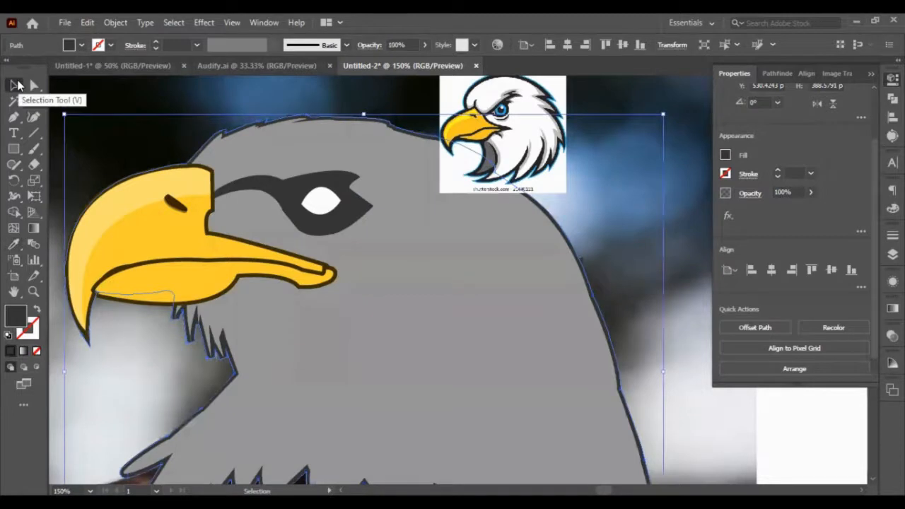
# Set the opacity of the white head shape to 100%.
pyautogui.click(390, 372)
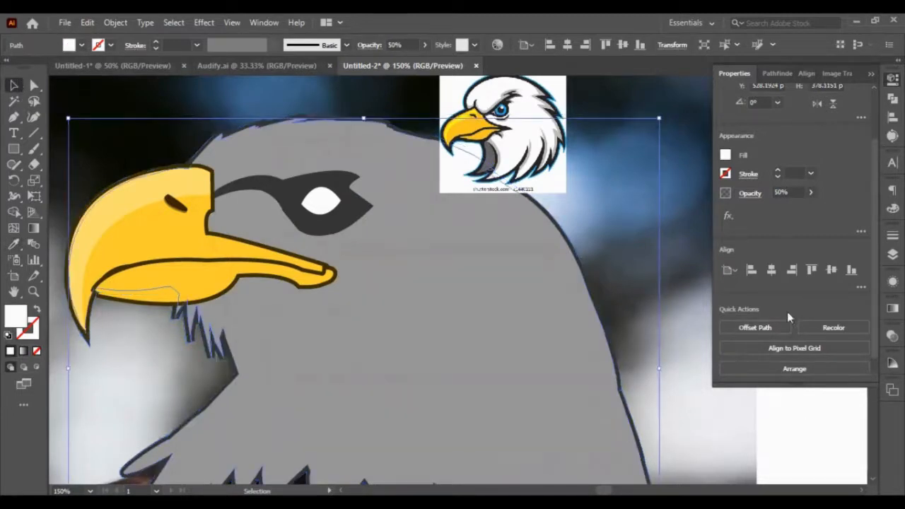
pyautogui.click(791, 192)
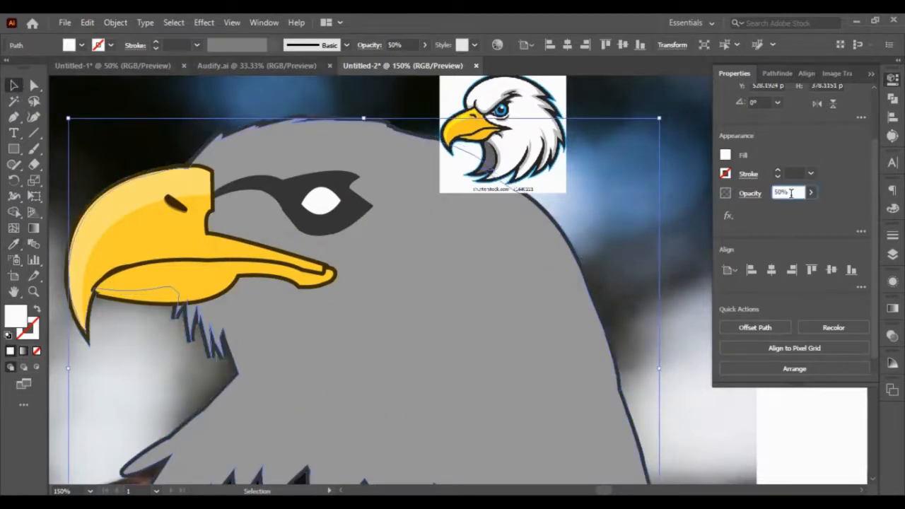
pyautogui.write('100')
pyautogui.press('Return')
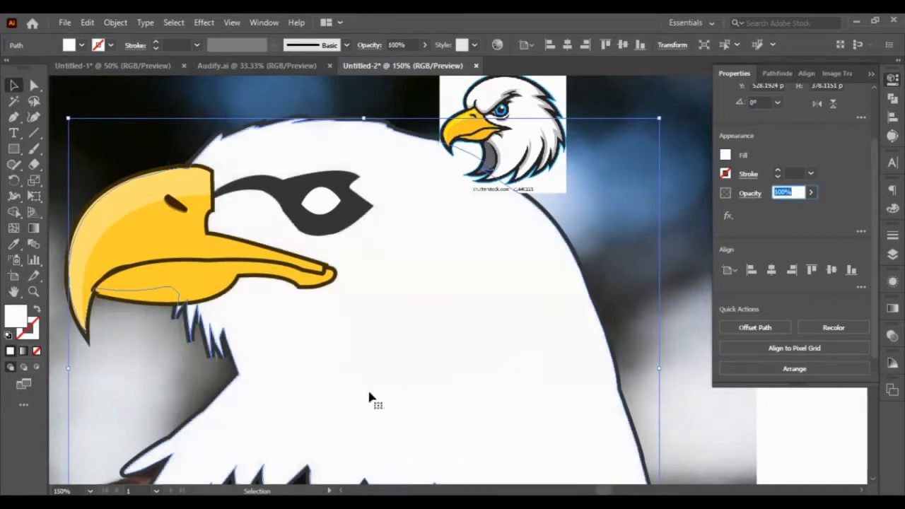
# Ungroup the upper beak and recolour its brown outline with the dark grey sampled from the eye mask.
pyautogui.scroll(2, 275, 131)
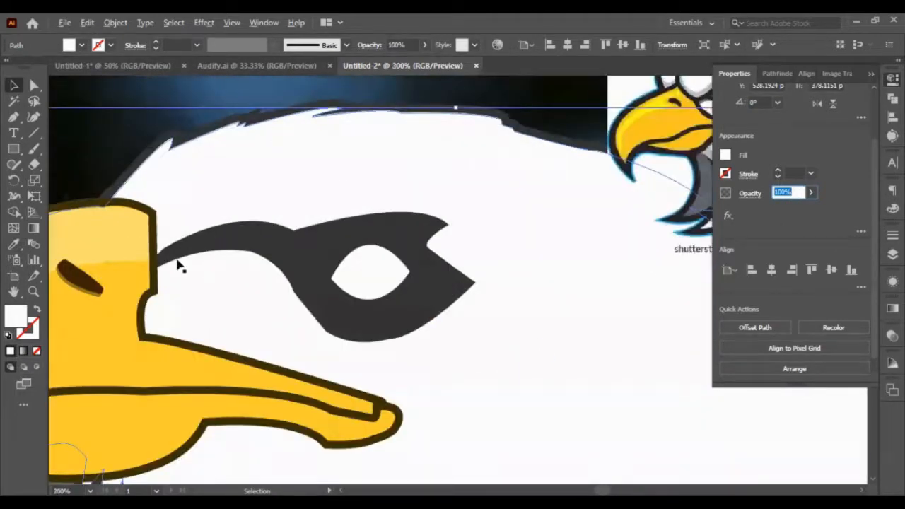
pyautogui.scroll(-1, 157, 331)
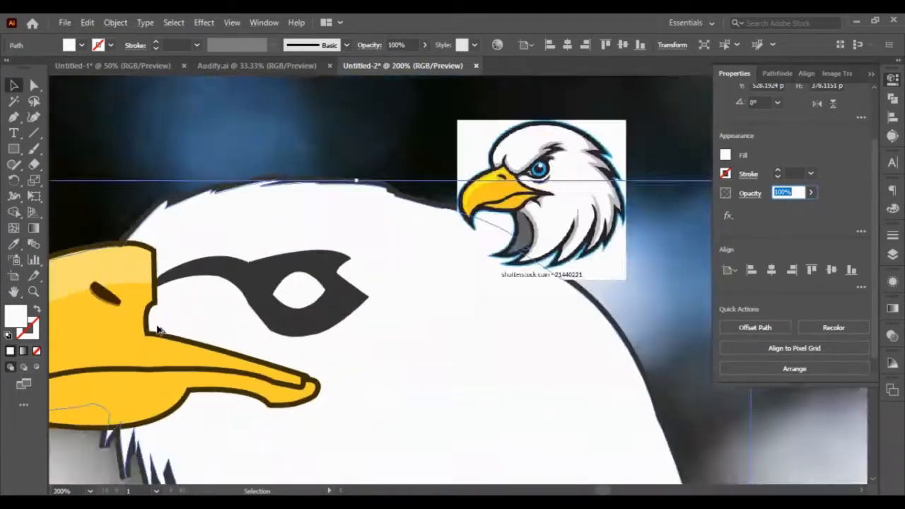
pyautogui.click(146, 368)
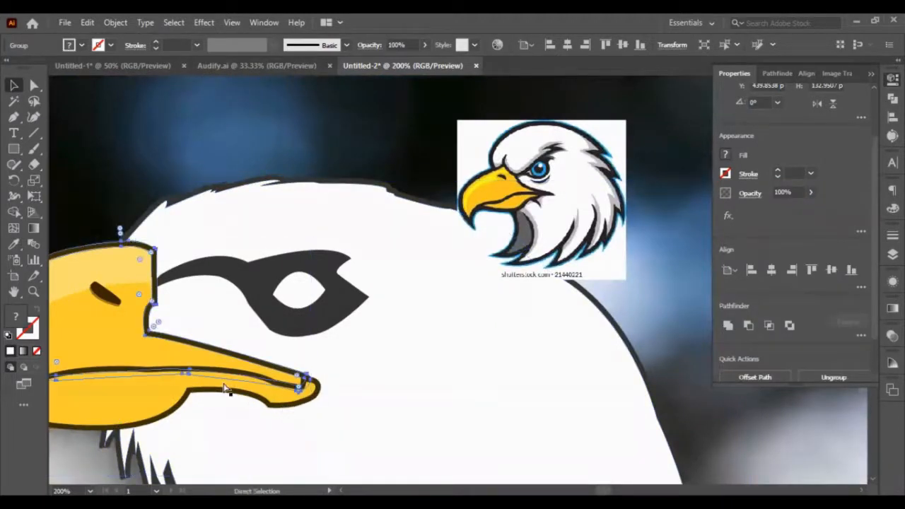
pyautogui.hotkey('ctrl', 'shift', 'g')
pyautogui.click(302, 378)
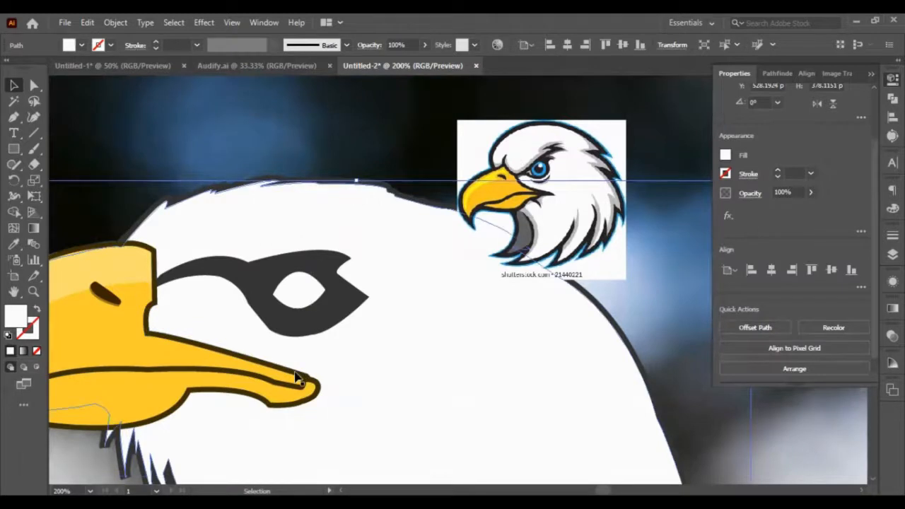
pyautogui.click(78, 320)
pyautogui.click(14, 243)
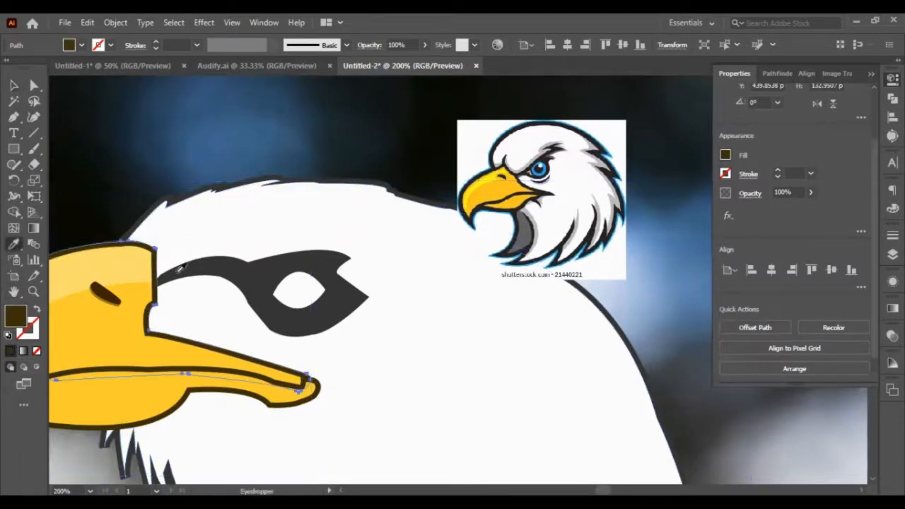
pyautogui.click(248, 281)
pyautogui.click(14, 85)
# Recolour the lower beak's brown outline with the dark grey sampled from the eye mask.
pyautogui.click(316, 389)
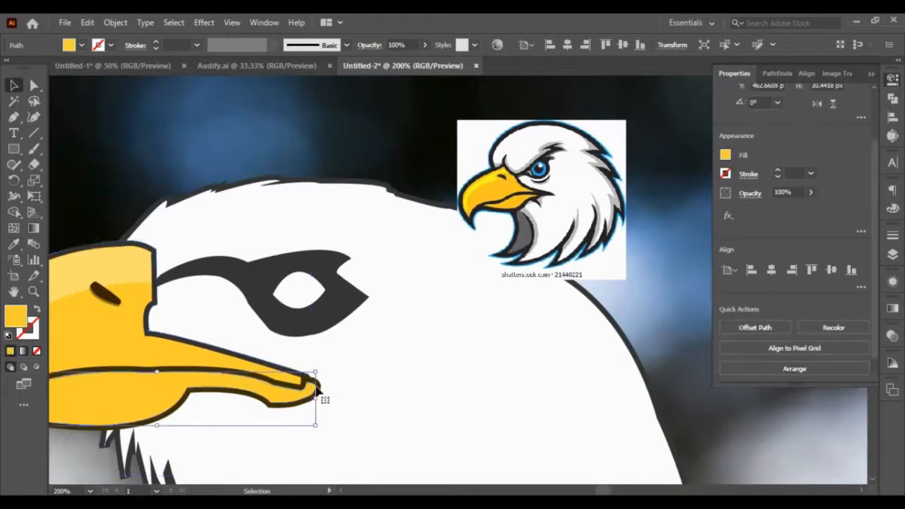
pyautogui.click(319, 388)
pyautogui.click(14, 244)
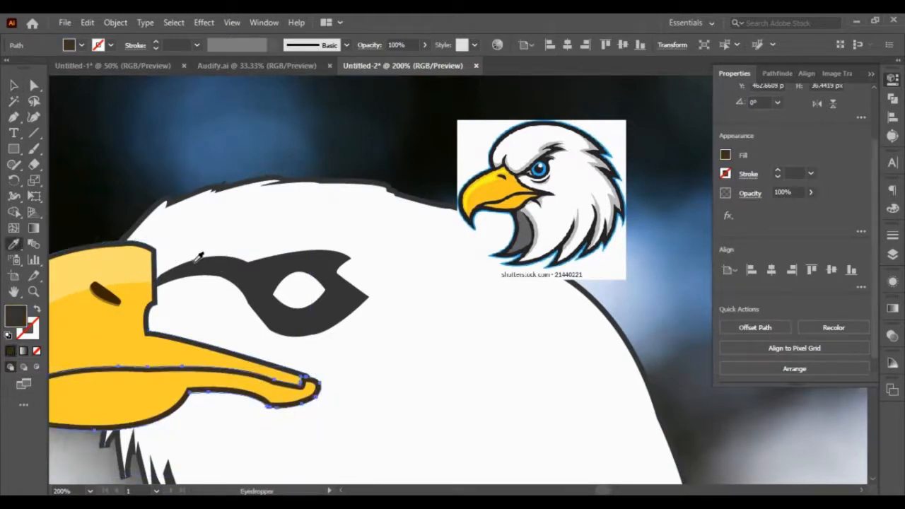
pyautogui.click(14, 85)
pyautogui.scroll(3, 187, 402)
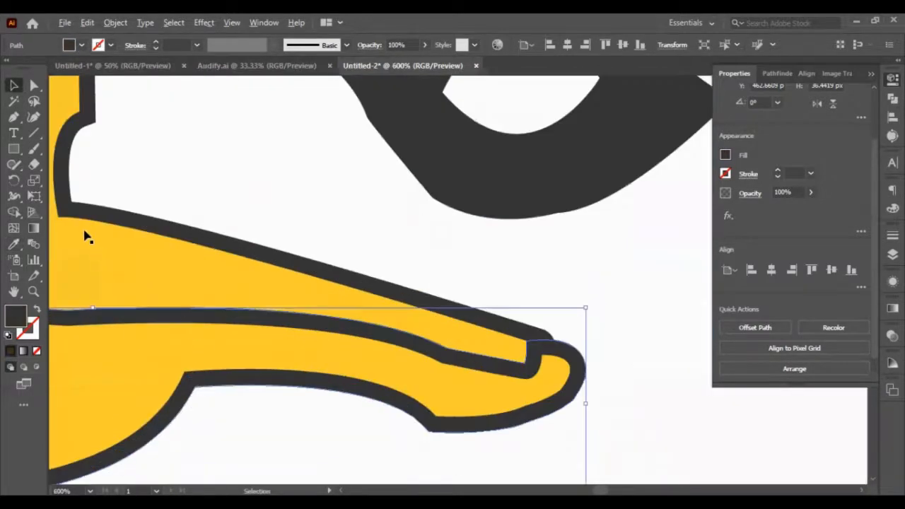
pyautogui.scroll(-3, 71, 226)
pyautogui.press('a')
pyautogui.hscroll(-2, 103, 213)
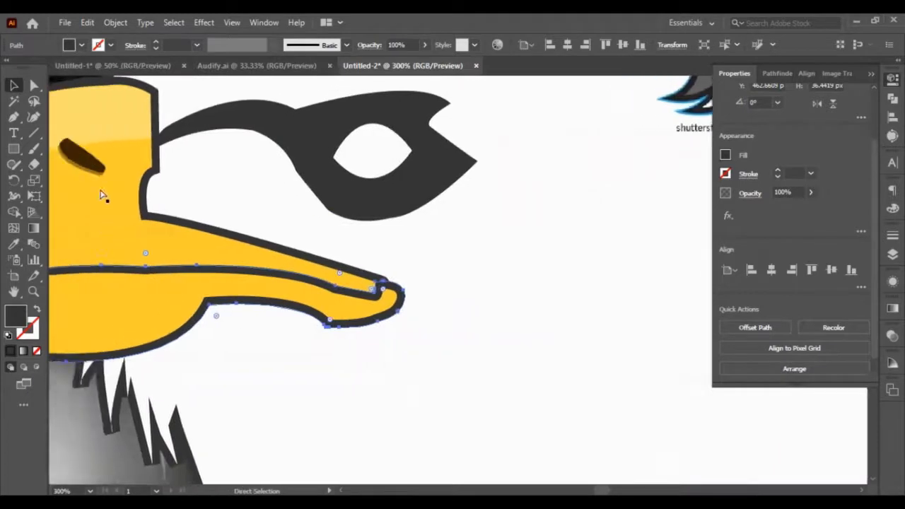
# Recolour the nostril's semi-transparent lower shape with the dark grey sampled from the eye mask.
pyautogui.press('v')
pyautogui.click(81, 155)
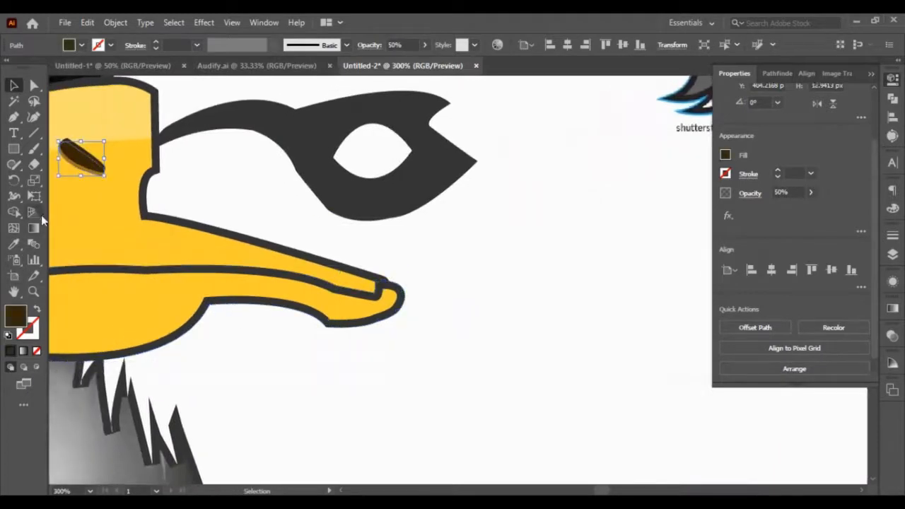
pyautogui.click(14, 243)
pyautogui.click(295, 142)
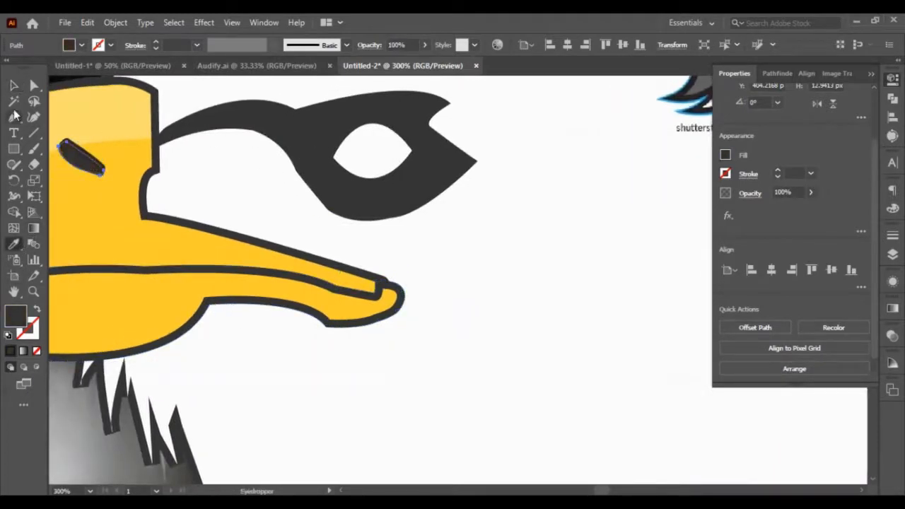
pyautogui.click(13, 85)
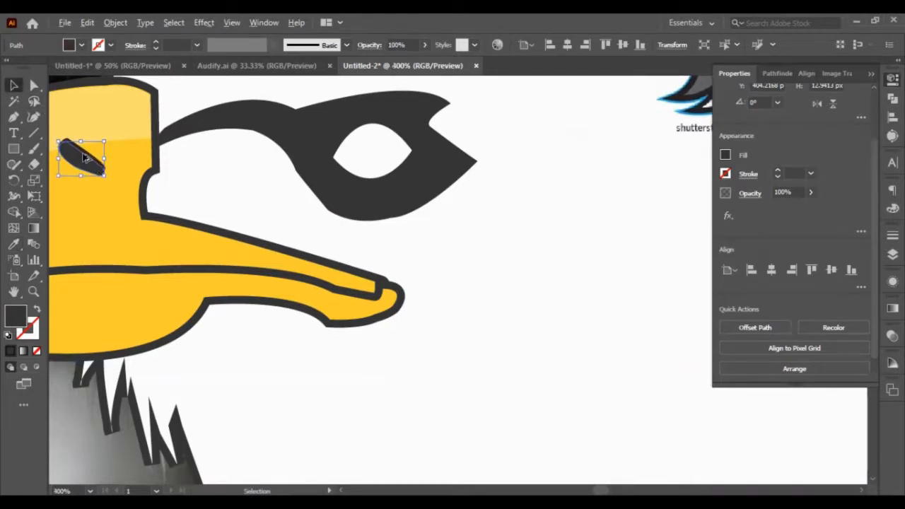
# Recolour the nostril's brown upper shape with the dark grey sampled from the eye mask.
pyautogui.scroll(1, 83, 157)
pyautogui.click(91, 154)
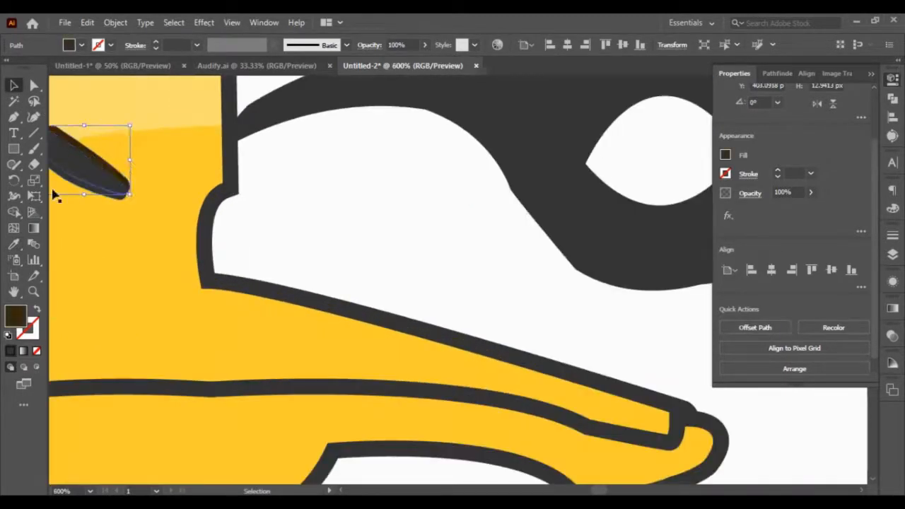
pyautogui.click(13, 244)
pyautogui.click(474, 106)
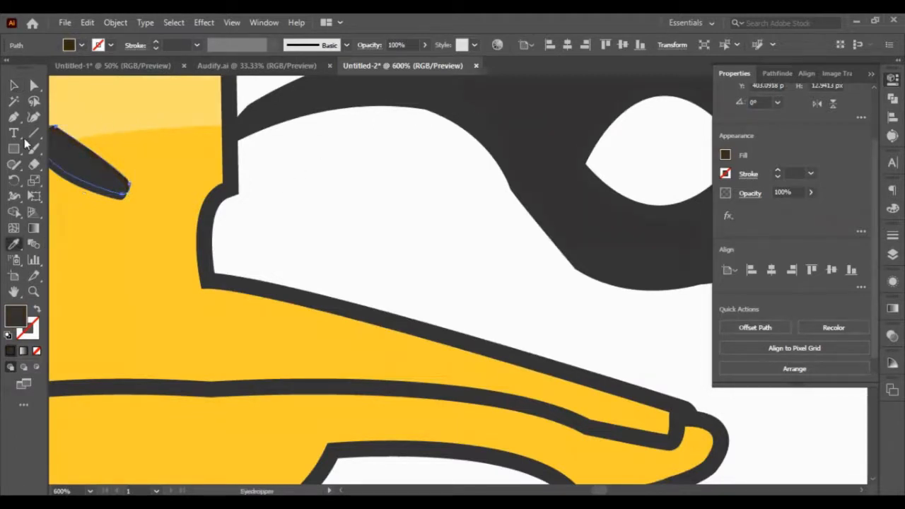
pyautogui.click(14, 85)
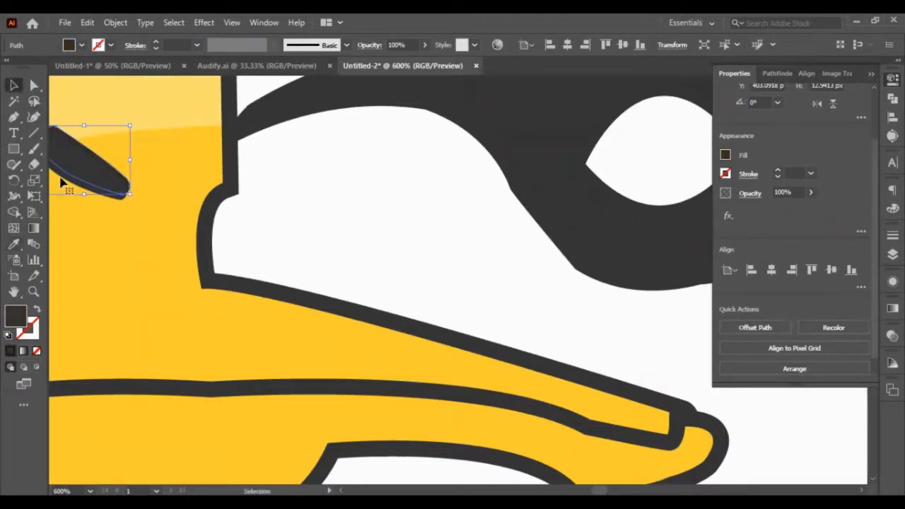
# Try 80% and 60% opacity on the nostril's lower shape, and settle on 30%.
pyautogui.moveTo(61, 182); pyautogui.dragTo(59, 189)
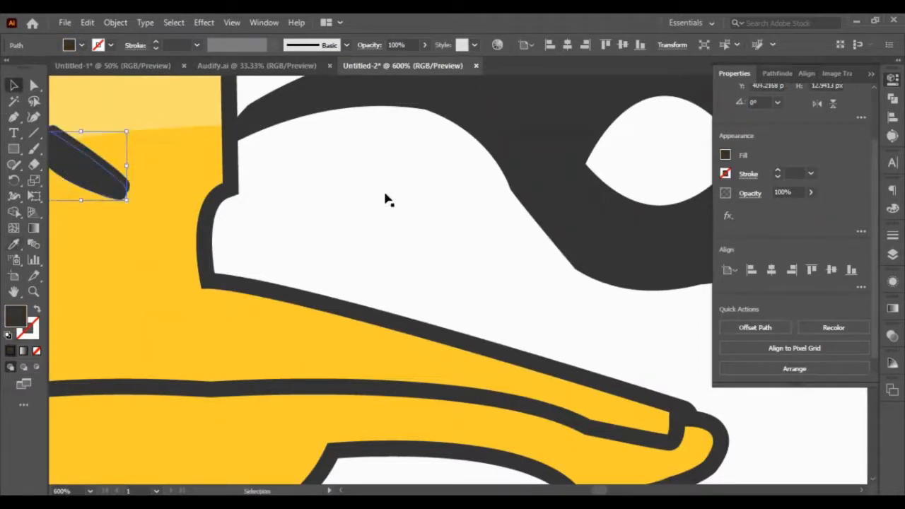
pyautogui.click(788, 192)
pyautogui.write('80')
pyautogui.press('Return')
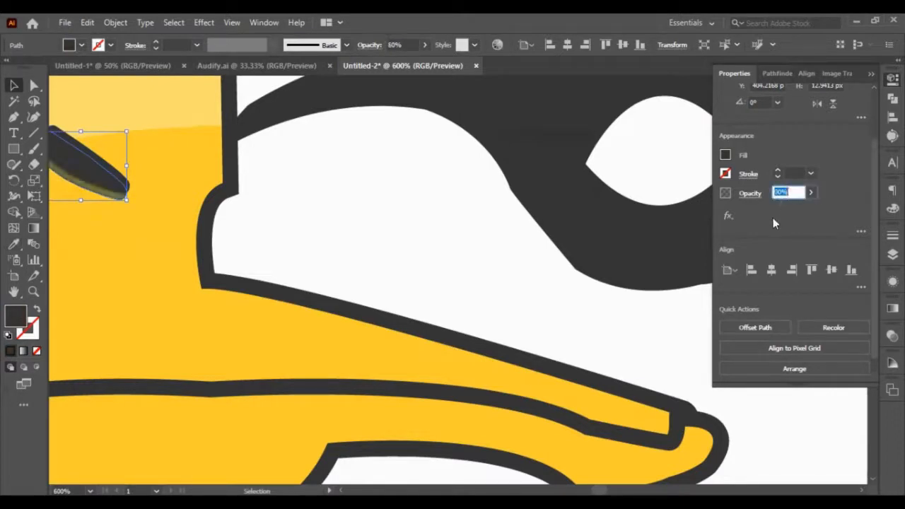
pyautogui.write('60')
pyautogui.press('Return')
pyautogui.write('30')
pyautogui.press('Return')
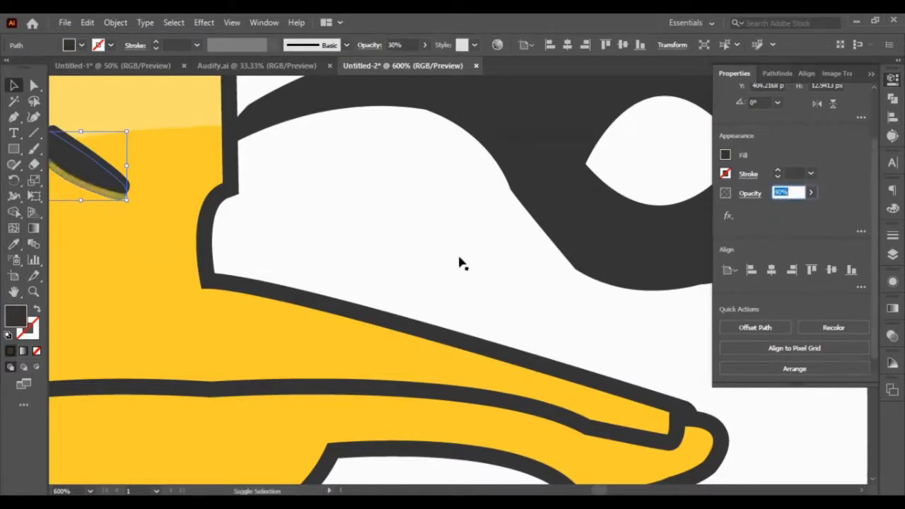
# Duplicate the white head shape and place the copy in the empty area below the artboard.
pyautogui.click(313, 273)
pyautogui.scroll(-4, 313, 273)
pyautogui.scroll(-3, 325, 311)
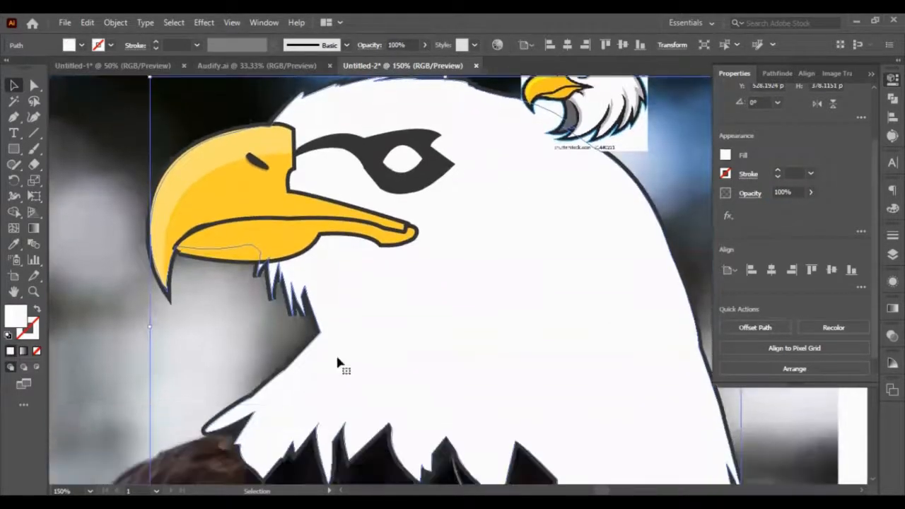
pyautogui.scroll(-1, 586, 390)
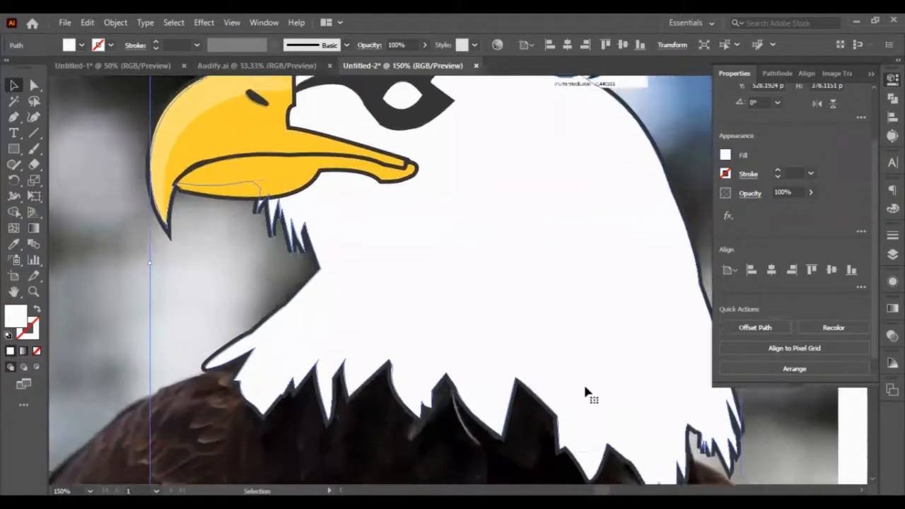
pyautogui.scroll(2, 583, 393)
pyautogui.scroll(-1, 557, 409)
pyautogui.scroll(-2, 551, 408)
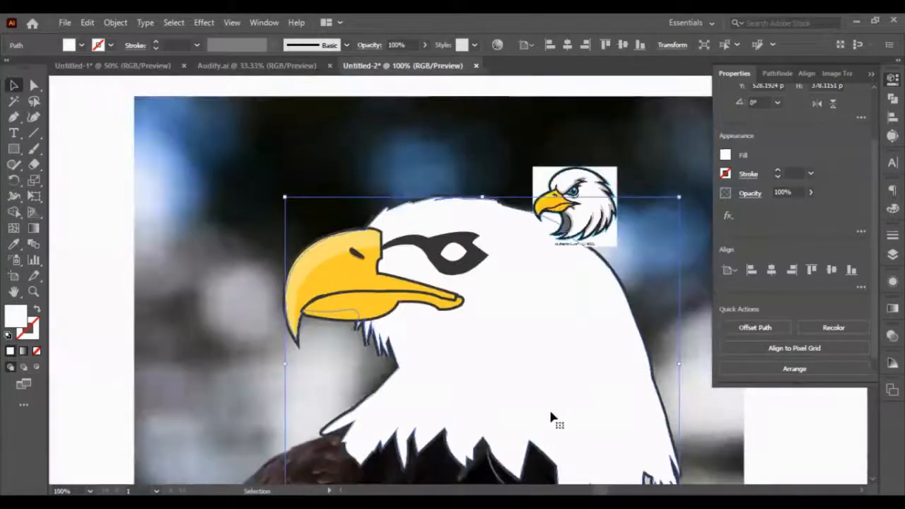
pyautogui.scroll(-1, 554, 410)
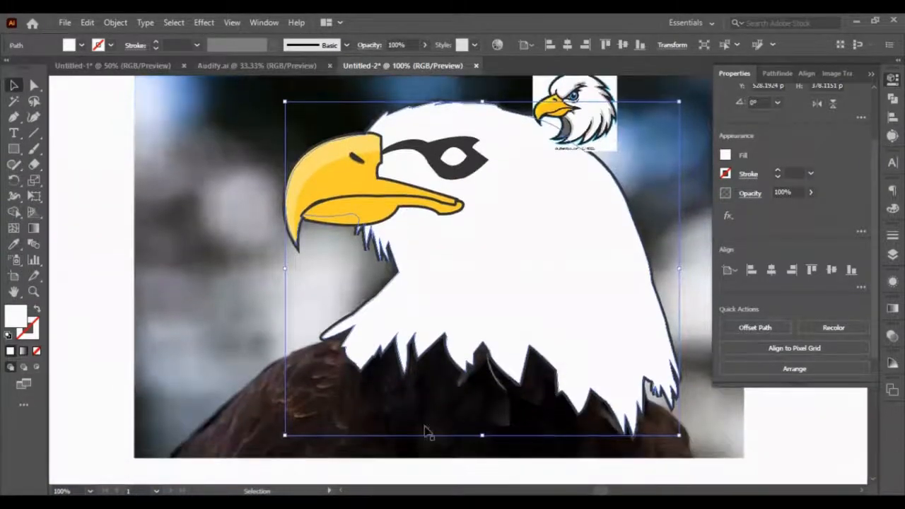
pyautogui.scroll(-2, 220, 329)
pyautogui.click(118, 319)
pyautogui.moveTo(520, 230); pyautogui.dragTo(344, 369)
pyautogui.scroll(-12, 351, 355)
pyautogui.scroll(-3, 369, 286)
pyautogui.scroll(-5, 346, 278)
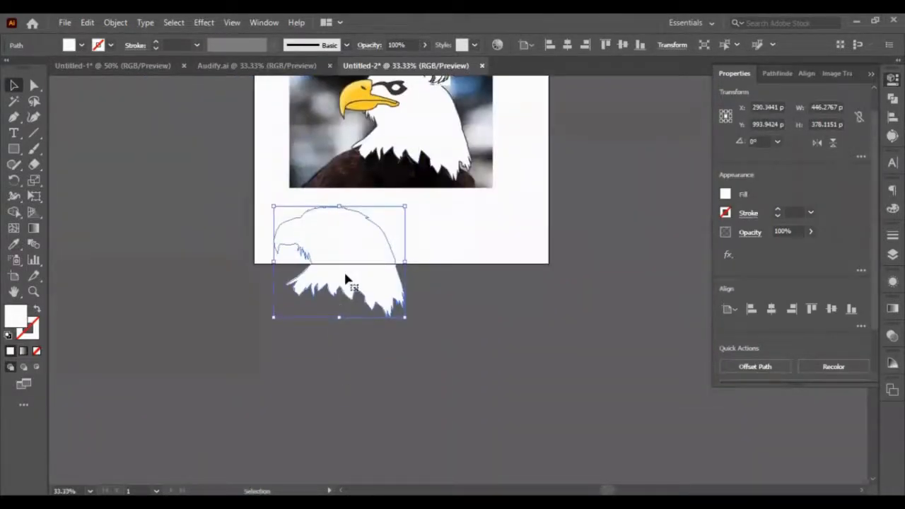
pyautogui.moveTo(346, 277); pyautogui.dragTo(338, 376)
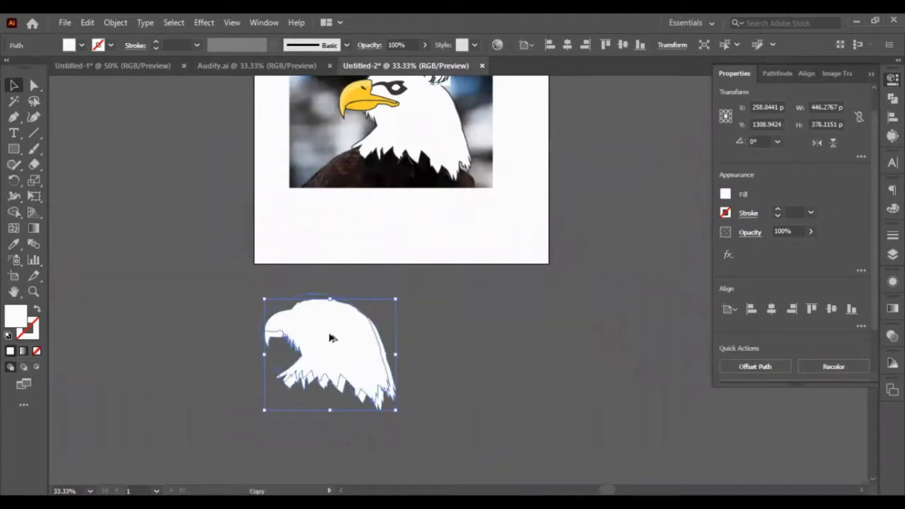
# Duplicate the head copy with a slight offset up and to the left, and subtract the front shape from the back one.
pyautogui.moveTo(319, 337); pyautogui.dragTo(307, 332)
pyautogui.moveTo(209, 321); pyautogui.dragTo(422, 412)
pyautogui.scroll(-2, 813, 347)
pyautogui.click(748, 297)
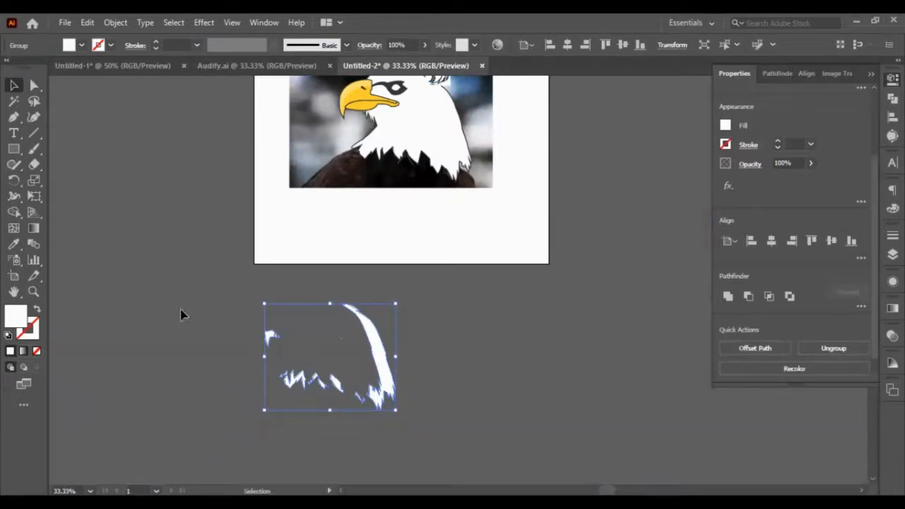
pyautogui.click(217, 327)
# Delete the small leftover beak and feather fragments on the left of the subtracted shape, keeping the long crescent.
pyautogui.click(34, 85)
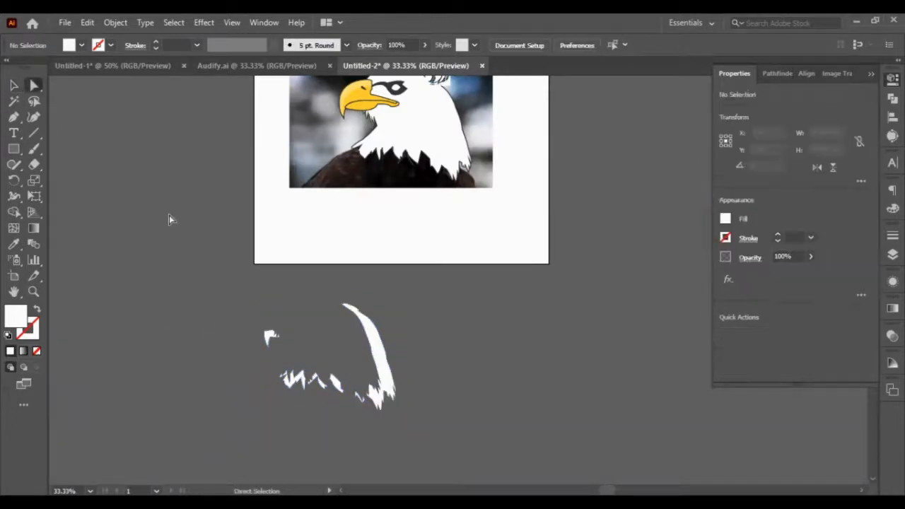
pyautogui.moveTo(170, 219); pyautogui.dragTo(330, 403)
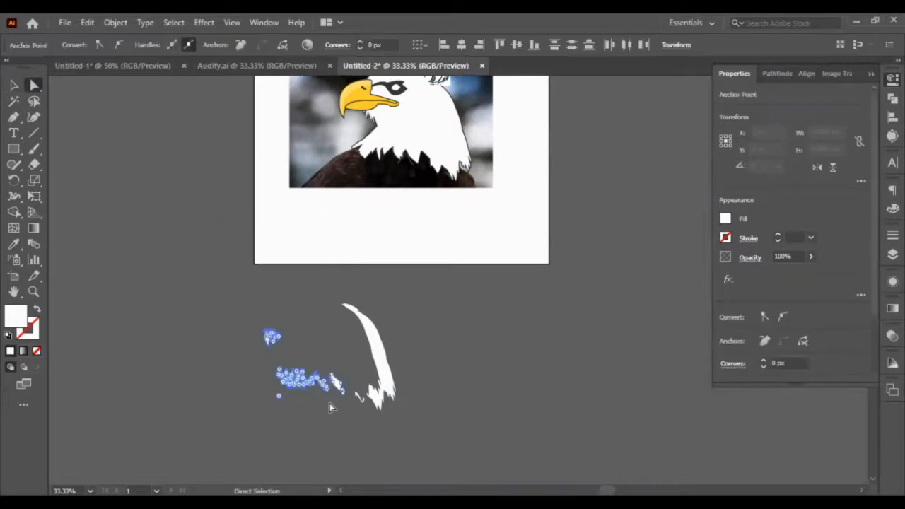
pyautogui.press('Delete')
pyautogui.press('Delete')
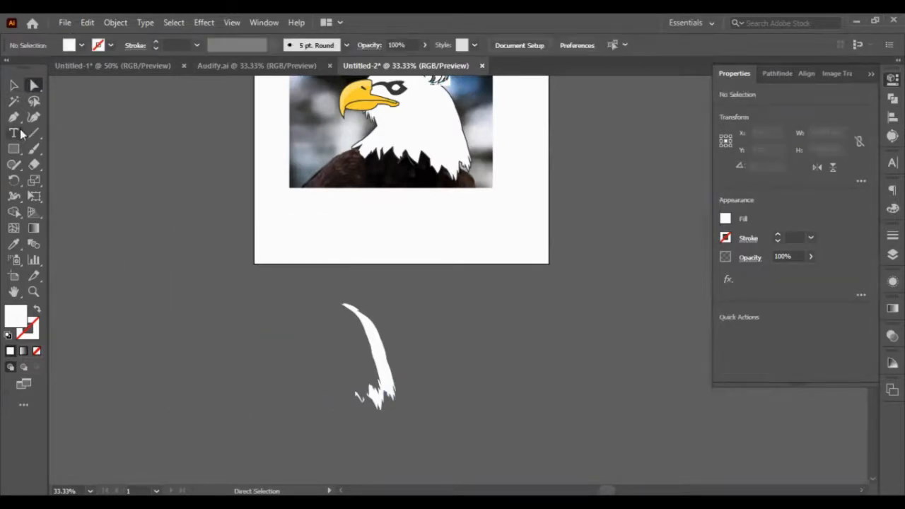
# Move the white crescent onto the eagle and align it with the rear outline of the head.
pyautogui.click(12, 86)
pyautogui.moveTo(386, 365); pyautogui.dragTo(454, 148)
pyautogui.scroll(3, 447, 184)
pyautogui.moveTo(436, 225); pyautogui.dragTo(453, 213)
pyautogui.scroll(4, 451, 212)
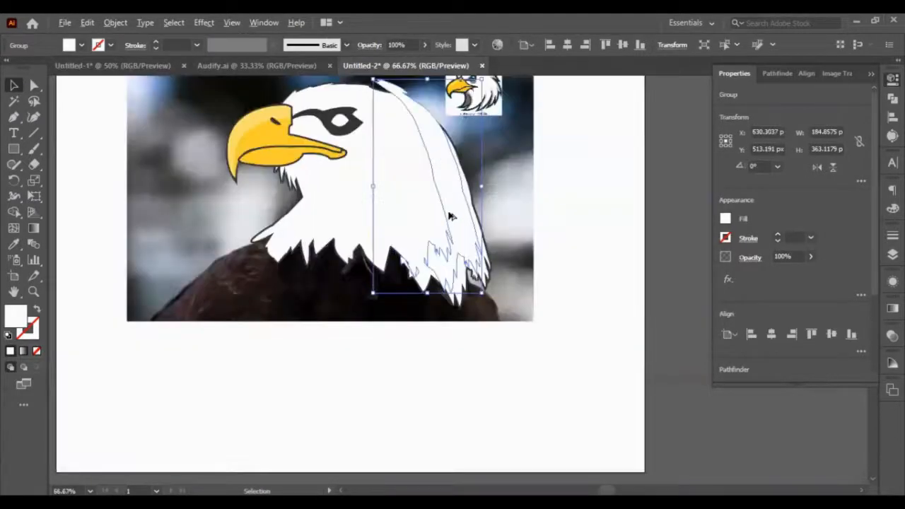
pyautogui.scroll(3, 396, 209)
pyautogui.scroll(2, 388, 236)
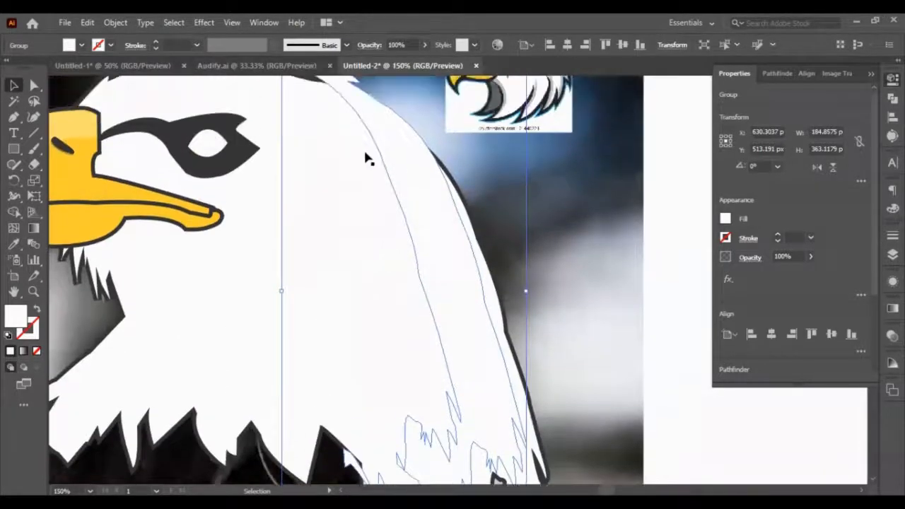
pyautogui.scroll(4, 369, 196)
pyautogui.moveTo(381, 162); pyautogui.dragTo(407, 222)
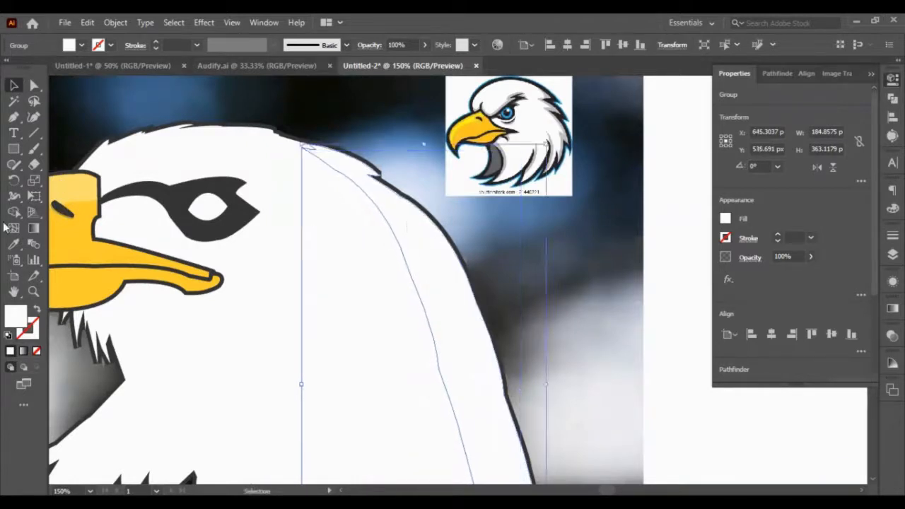
# Fill the crescent along the back of the head with the dark grey sampled from the eye mask.
pyautogui.click(16, 244)
pyautogui.click(180, 191)
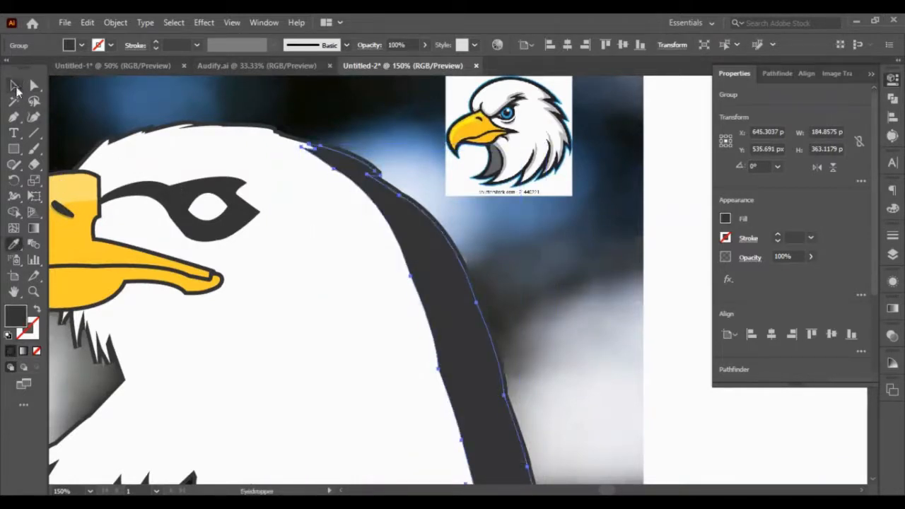
pyautogui.click(16, 85)
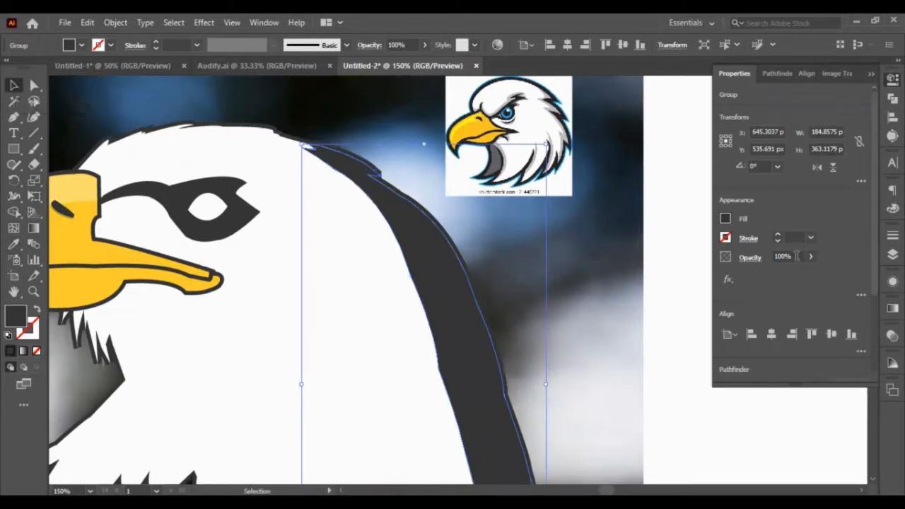
# Try 30% opacity on the crescent shadow along the back of the head, and settle on 20%.
pyautogui.click(797, 256)
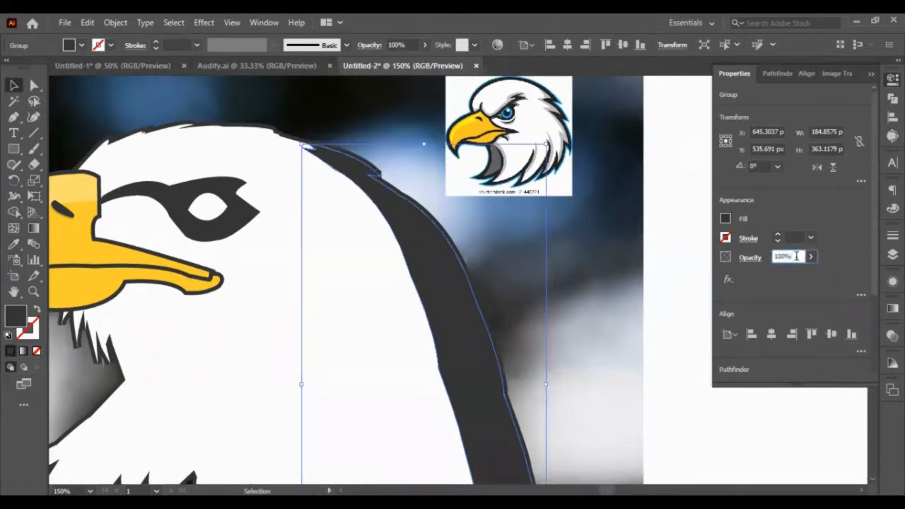
pyautogui.write('30')
pyautogui.press('Return')
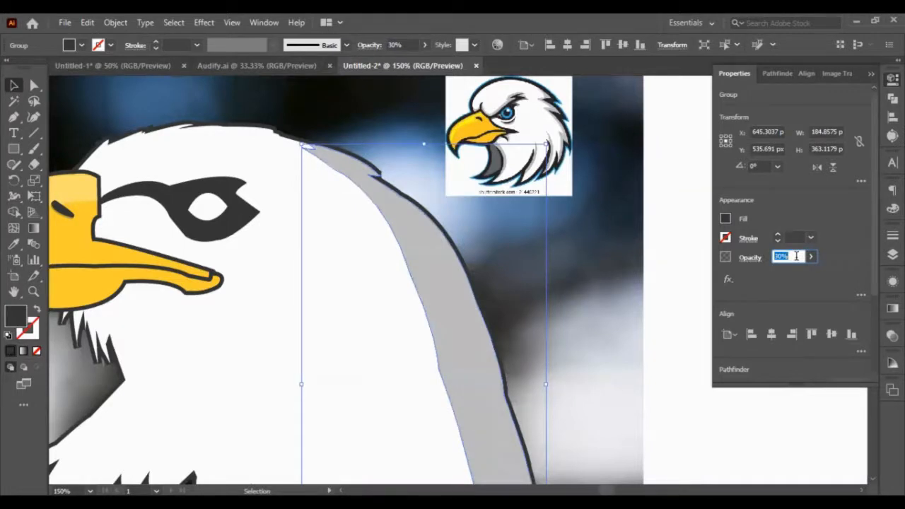
pyautogui.click(713, 400)
pyautogui.click(482, 391)
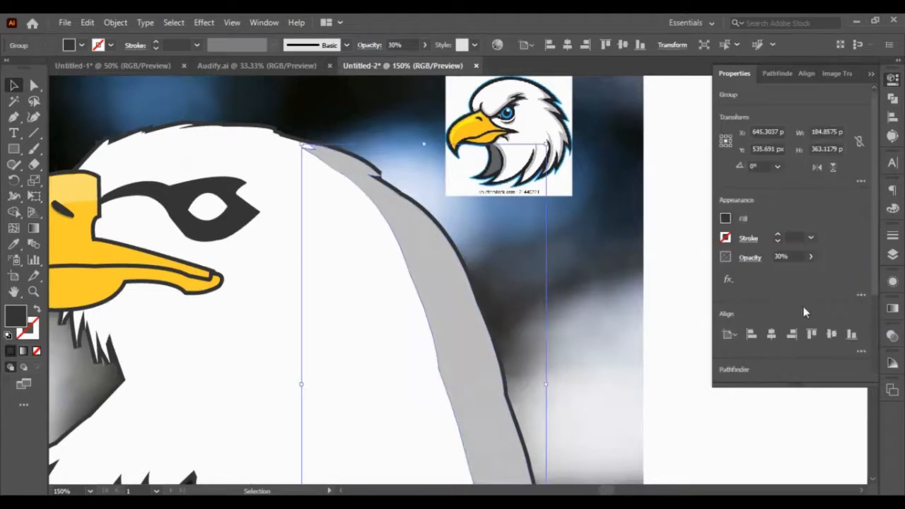
pyautogui.click(797, 255)
pyautogui.write('20')
pyautogui.press('Return')
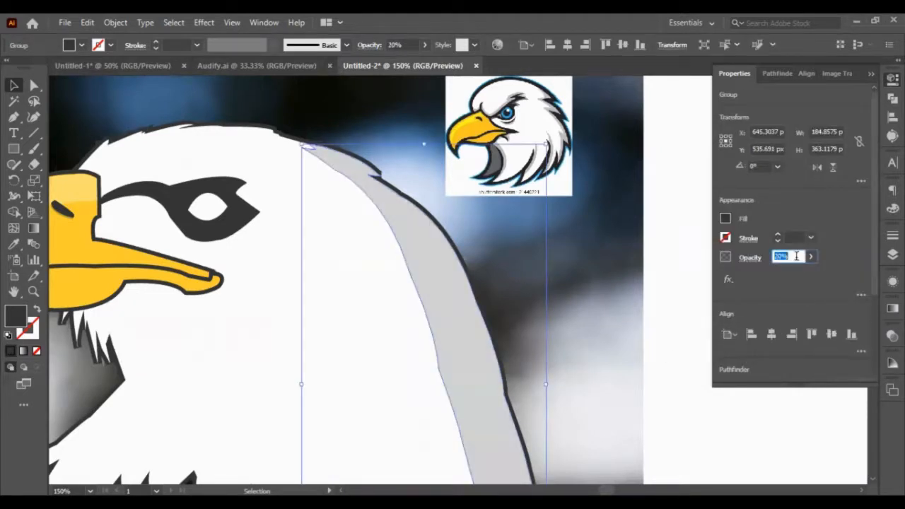
pyautogui.click(684, 432)
pyautogui.scroll(-5, 355, 369)
pyautogui.scroll(-1, 389, 339)
pyautogui.scroll(3, 393, 345)
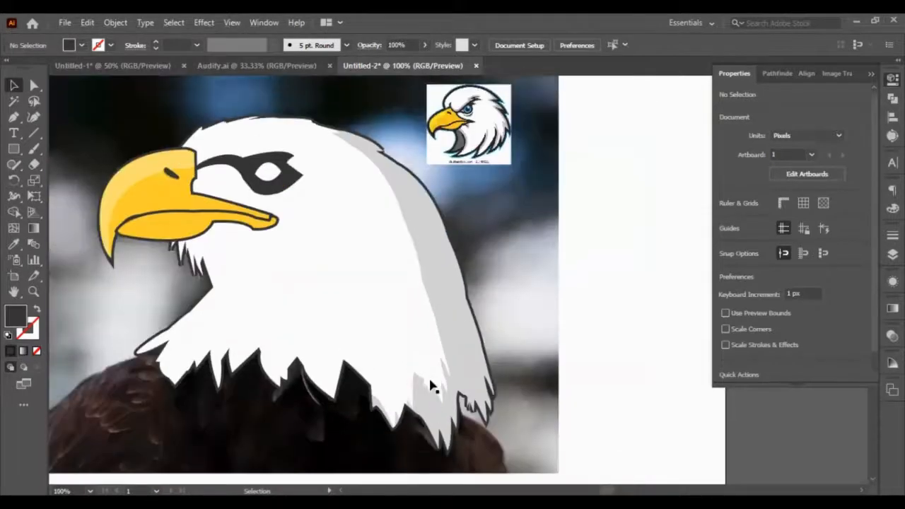
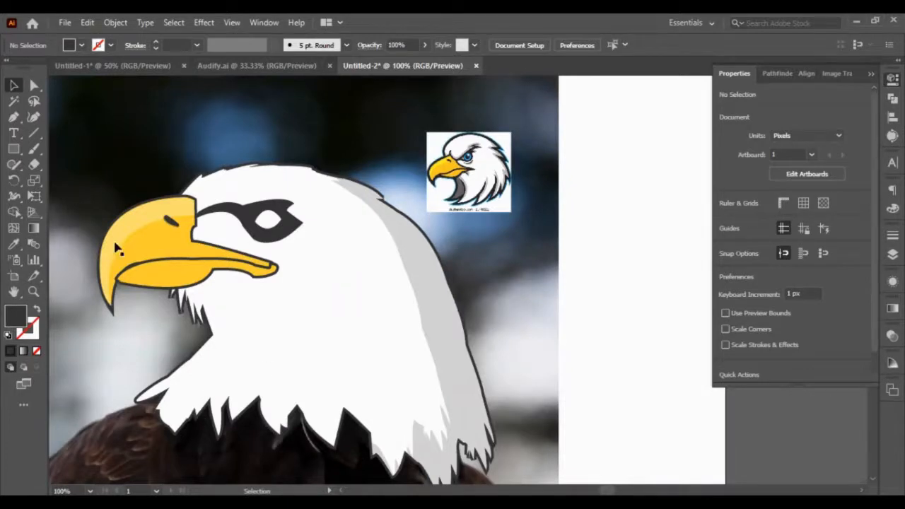
# Draw a thin, curved dark grey strip with the Pen tool from the throat notch down to the feather peak below it.
pyautogui.click(13, 118)
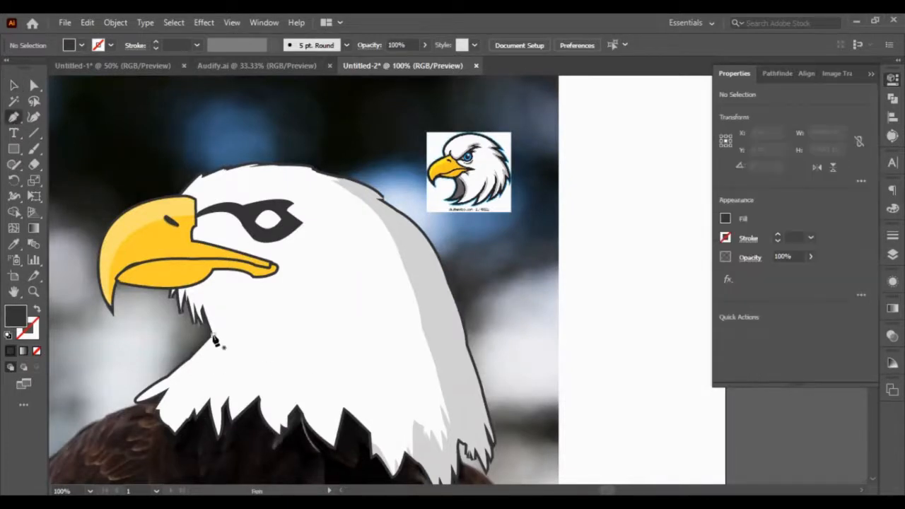
pyautogui.click(213, 336)
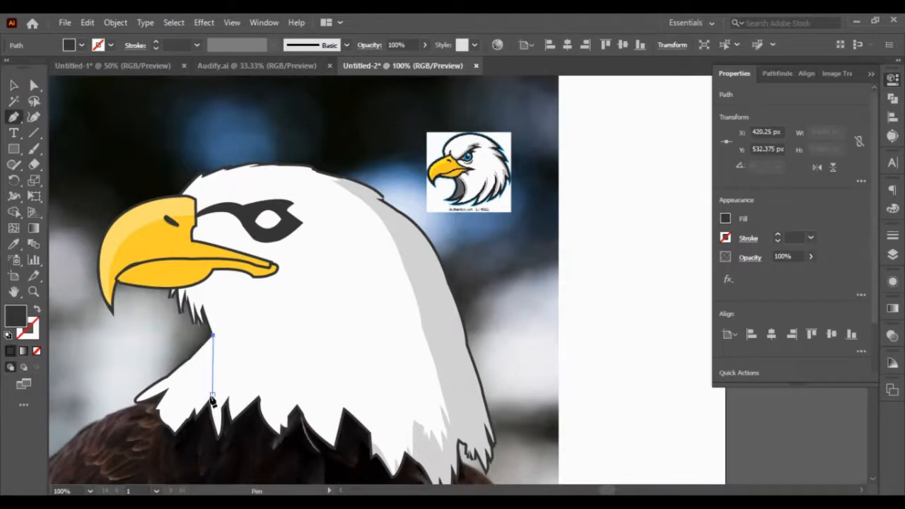
pyautogui.moveTo(212, 400); pyautogui.dragTo(219, 409)
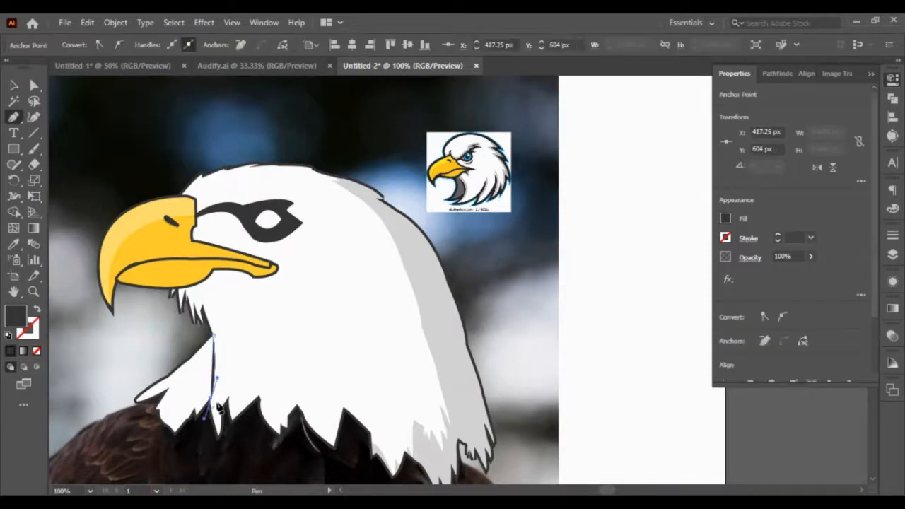
pyautogui.scroll(3, 219, 409)
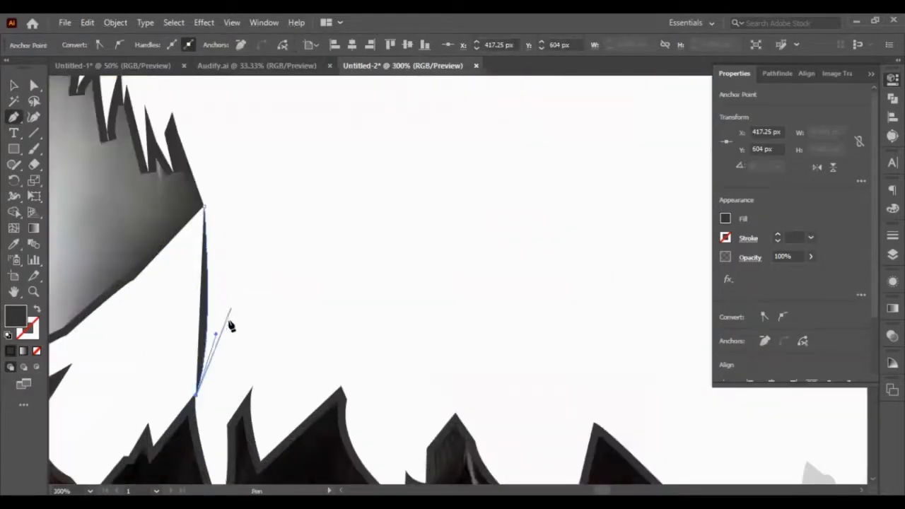
pyautogui.moveTo(196, 414); pyautogui.dragTo(216, 311)
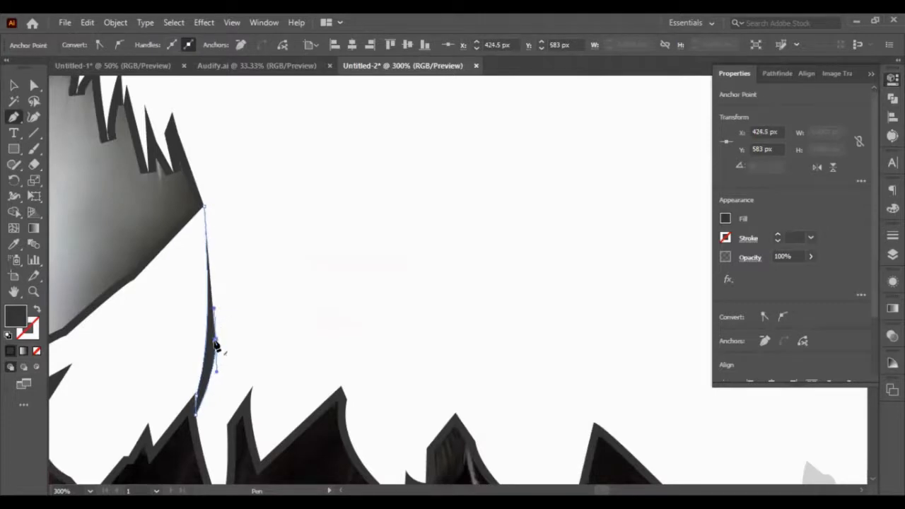
pyautogui.moveTo(216, 344); pyautogui.dragTo(214, 231)
pyautogui.click(215, 242)
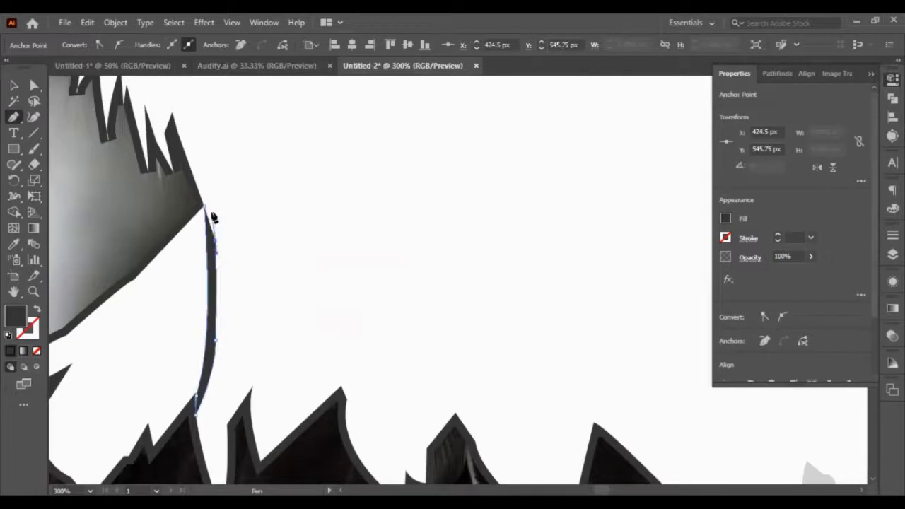
pyautogui.click(211, 205)
pyautogui.moveTo(207, 199); pyautogui.dragTo(207, 199)
pyautogui.click(194, 183)
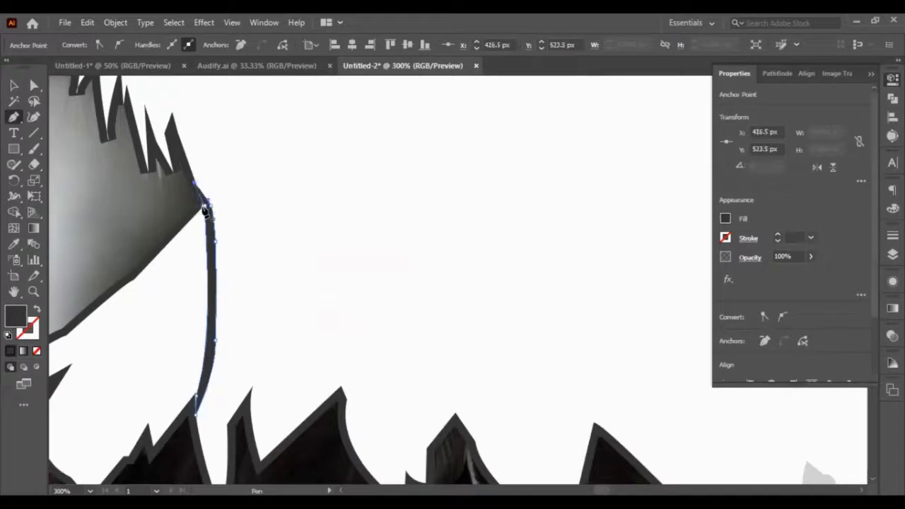
pyautogui.click(13, 84)
pyautogui.click(209, 363)
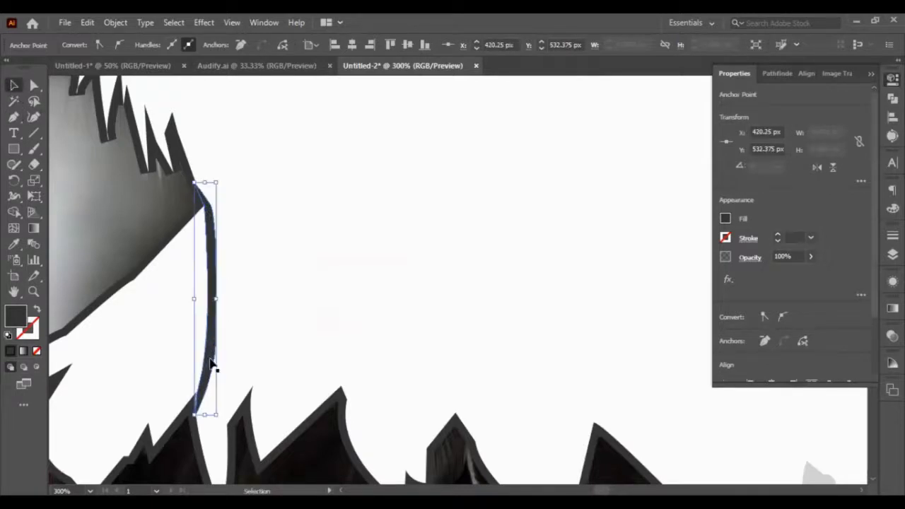
pyautogui.hotkey('ctrl', '-')
# Patch the small gap where the curved strip meets the feather outline with a tiny dark grey Pen shape.
pyautogui.click(161, 443)
pyautogui.scroll(-1, 158, 442)
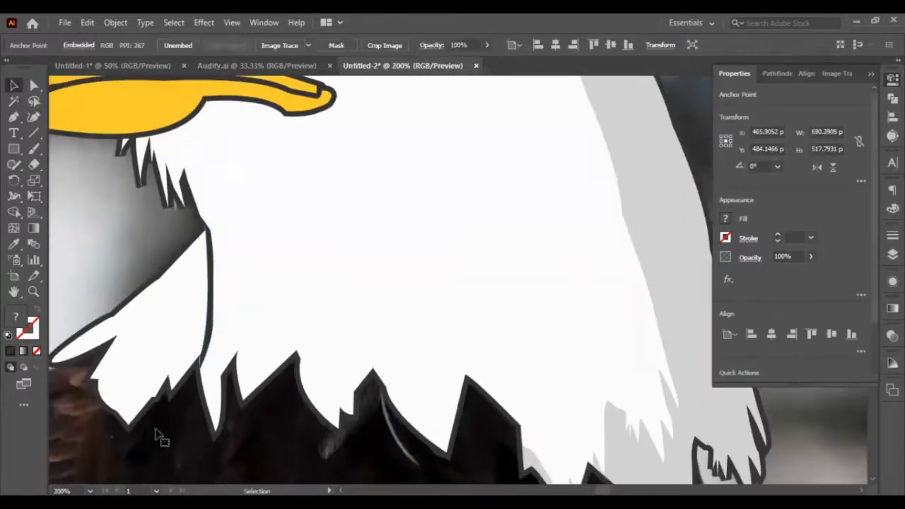
pyautogui.scroll(2, 175, 432)
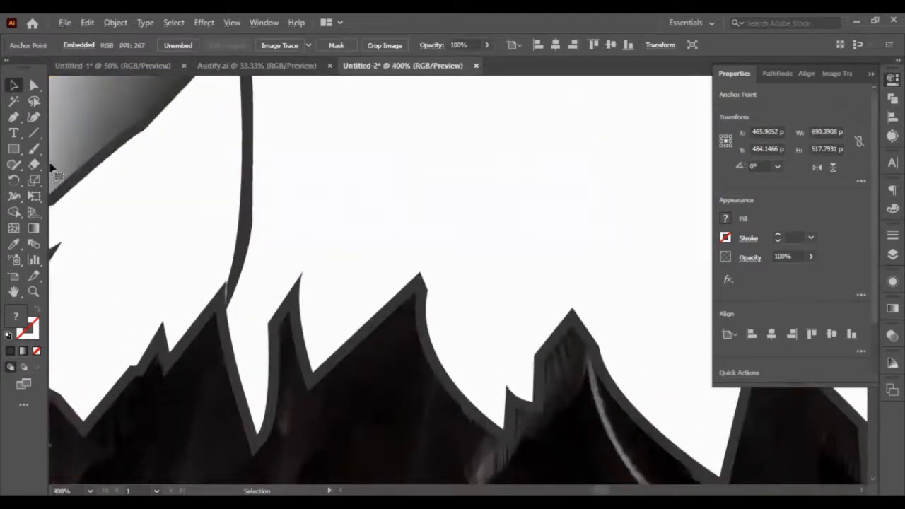
pyautogui.click(14, 117)
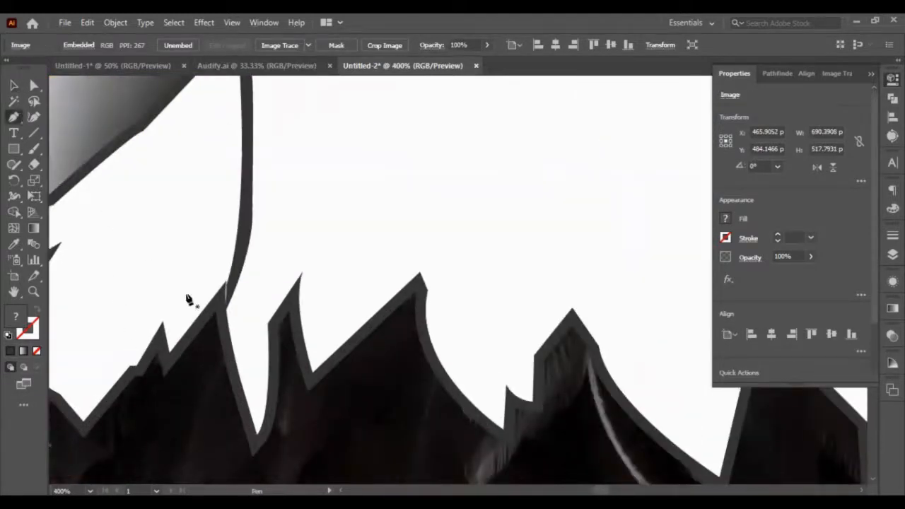
pyautogui.click(226, 283)
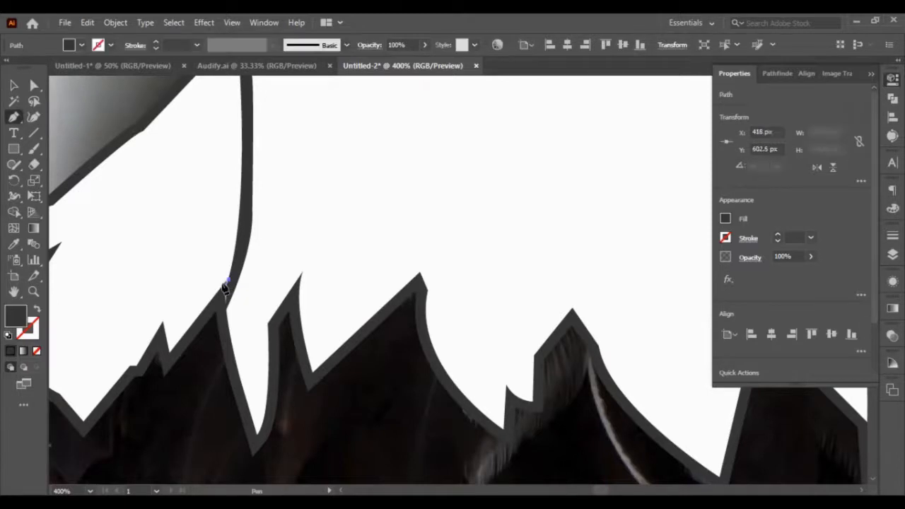
pyautogui.moveTo(226, 291)
pyautogui.mouseDown()
pyautogui.moveTo(226, 317)
pyautogui.moveTo(233, 301)
pyautogui.mouseUp()
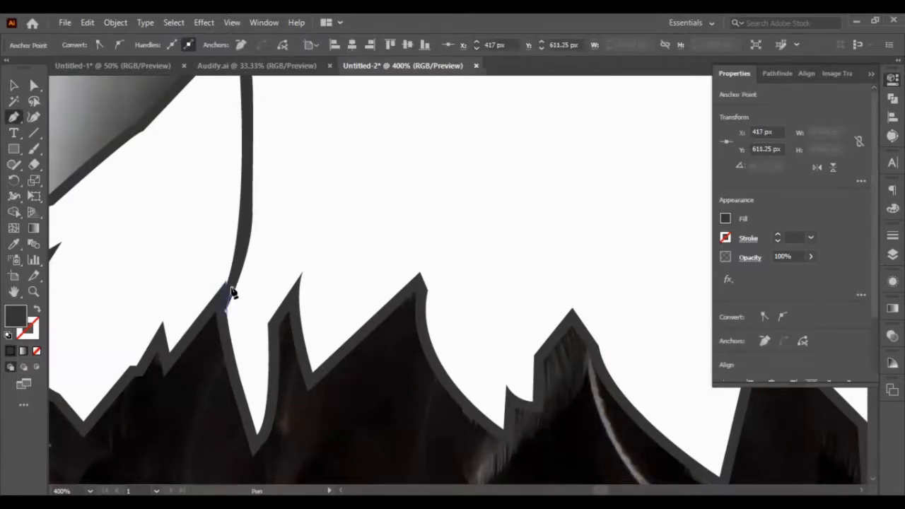
pyautogui.click(231, 281)
pyautogui.click(227, 281)
pyautogui.click(14, 85)
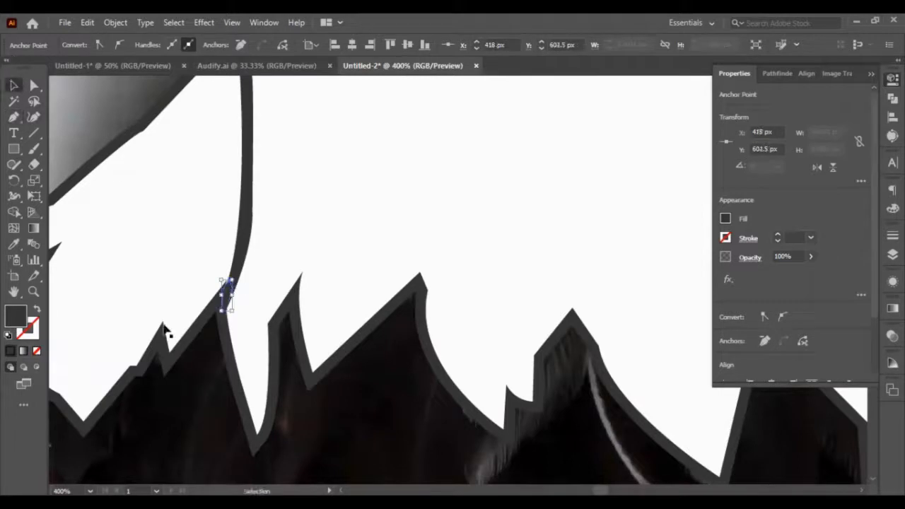
# Unite the gap patch and the curved strip into one shape with Pathfinder.
pyautogui.keyDown('shift'); pyautogui.click(239, 269); pyautogui.keyUp('shift')
pyautogui.scroll(-2, 790, 343)
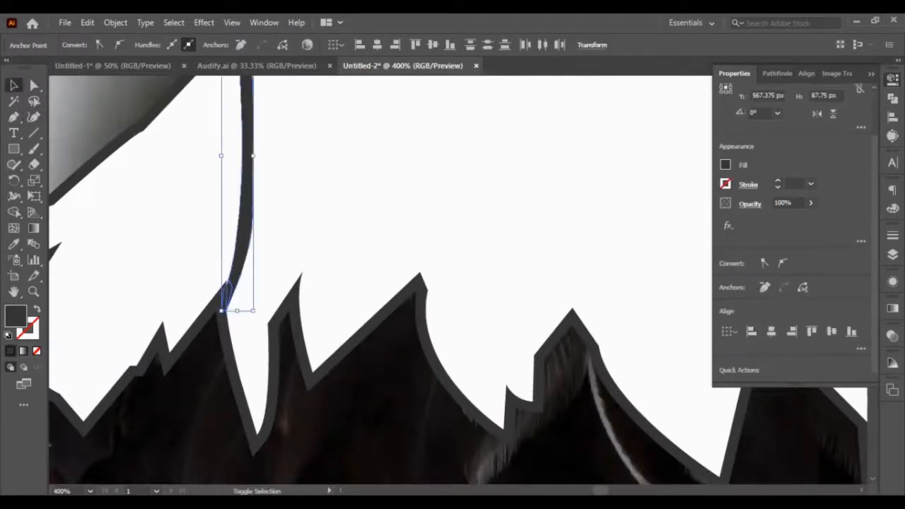
pyautogui.click(778, 74)
pyautogui.click(739, 112)
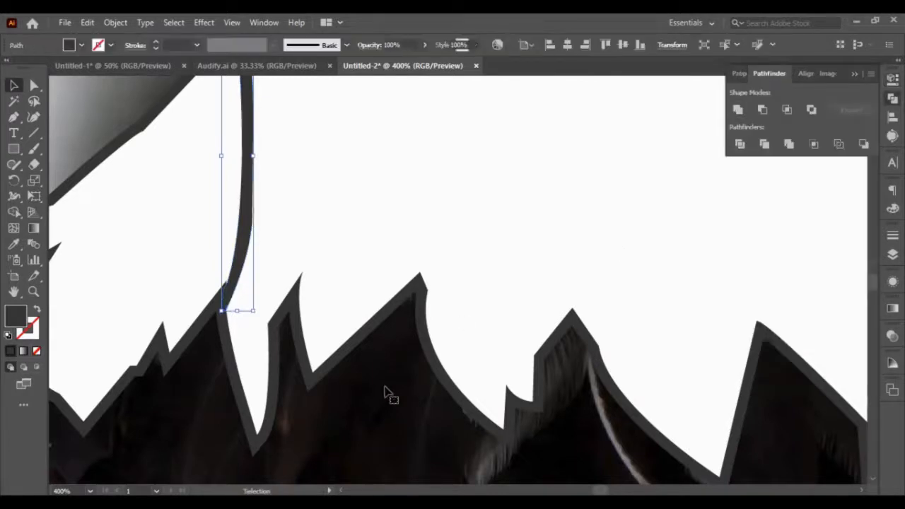
pyautogui.click(386, 389)
# Start a dark grey Pen path along the upper outline of the front neck tuft, from its pointed tip to the throat notch.
pyautogui.scroll(-3, 145, 345)
pyautogui.scroll(2, 150, 343)
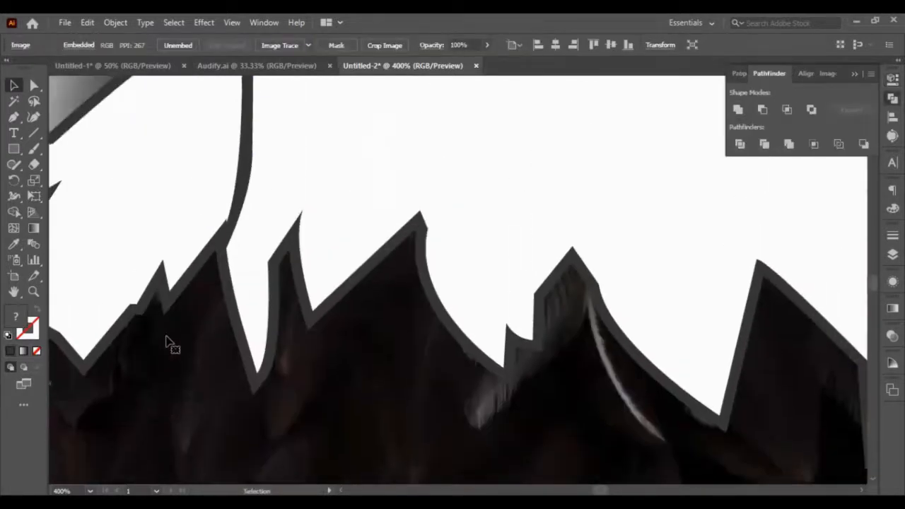
pyautogui.scroll(-1, 167, 343)
pyautogui.scroll(-2, 162, 338)
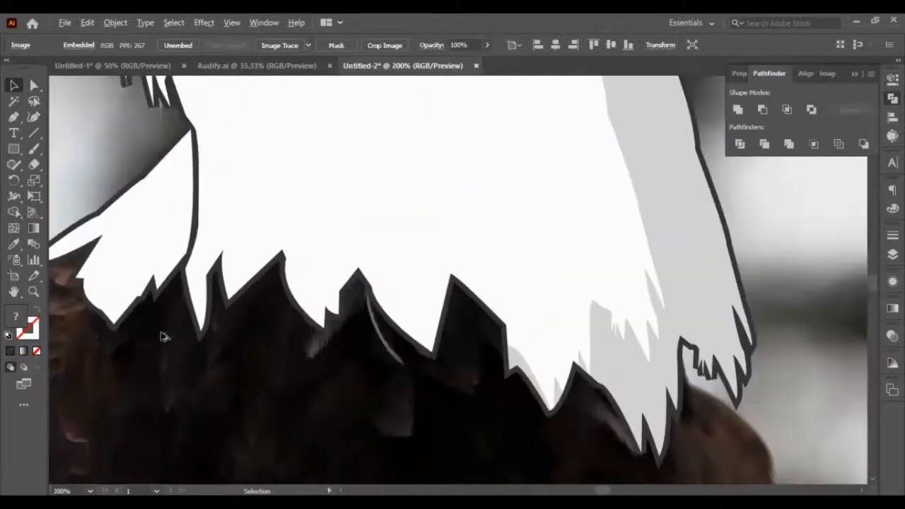
pyautogui.scroll(1, 162, 334)
pyautogui.hscroll(-2, 126, 368)
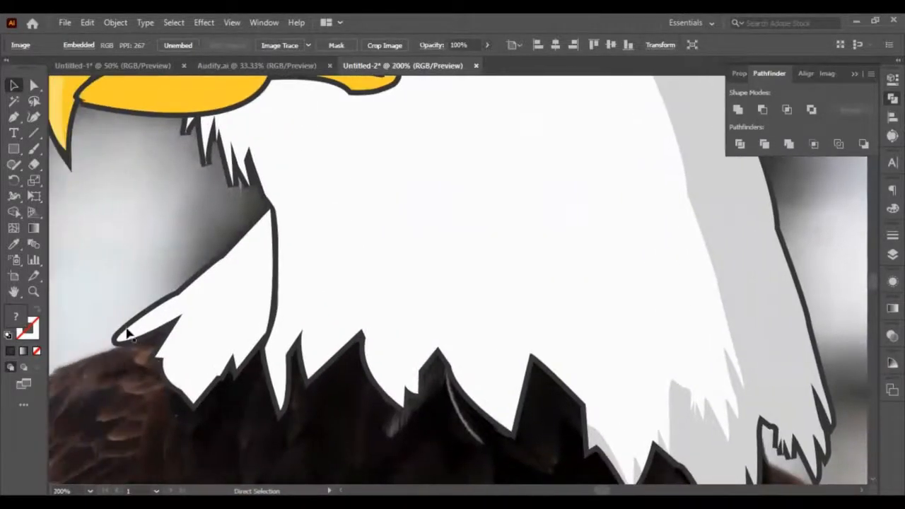
pyautogui.click(14, 116)
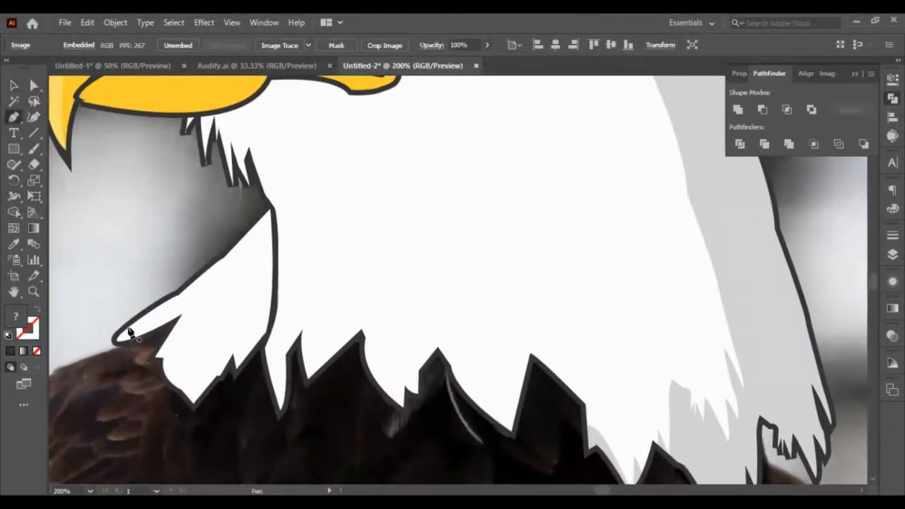
pyautogui.scroll(2, 118, 343)
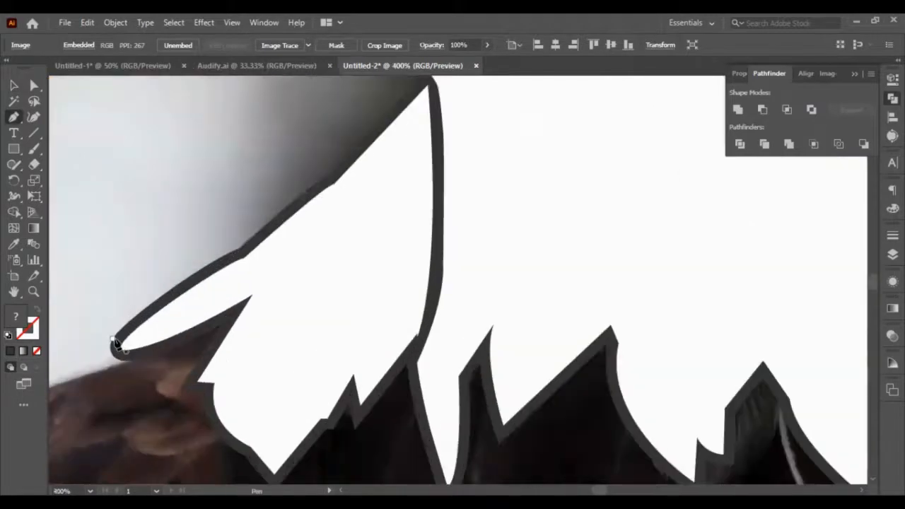
pyautogui.click(117, 343)
pyautogui.click(139, 312)
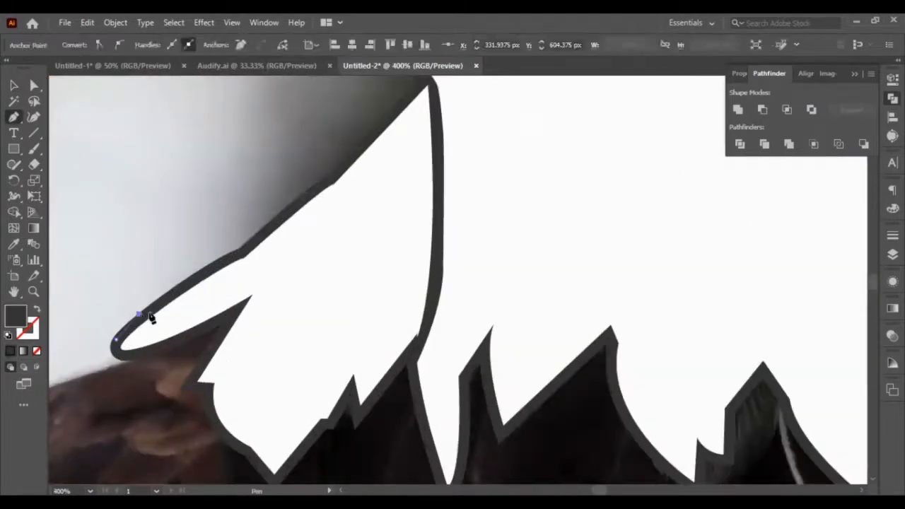
pyautogui.click(206, 272)
pyautogui.click(267, 227)
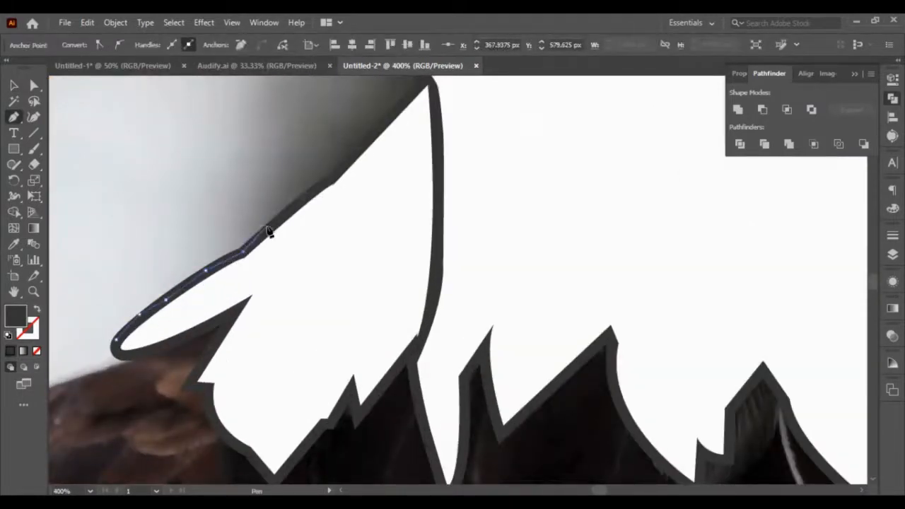
pyautogui.click(330, 180)
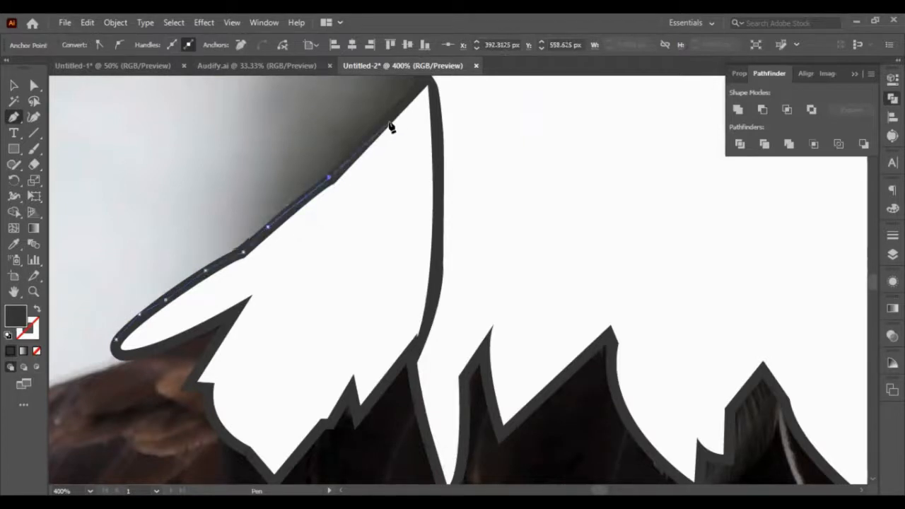
pyautogui.click(391, 122)
pyautogui.click(409, 99)
pyautogui.click(422, 88)
# Continue the tuft path down the curved dividing strip to the feather peak at its lower end.
pyautogui.scroll(1, 422, 92)
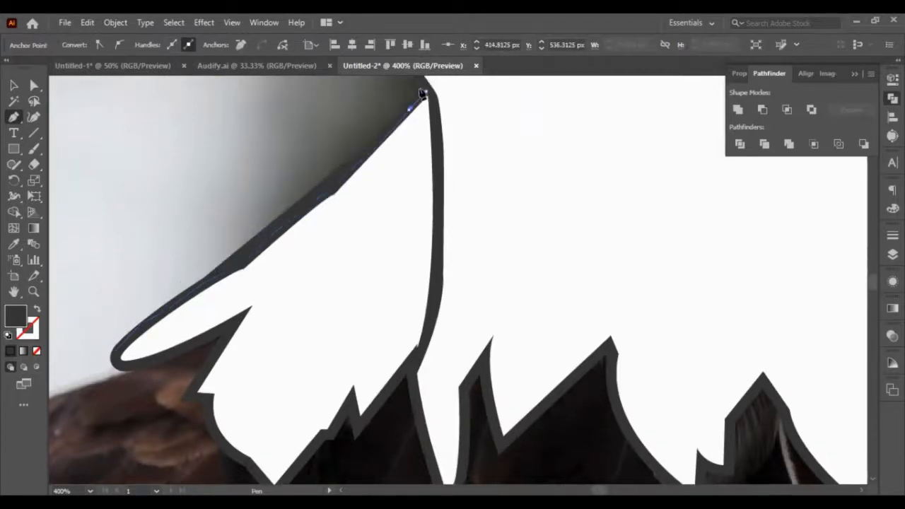
pyautogui.click(437, 165)
pyautogui.click(438, 273)
pyautogui.click(431, 347)
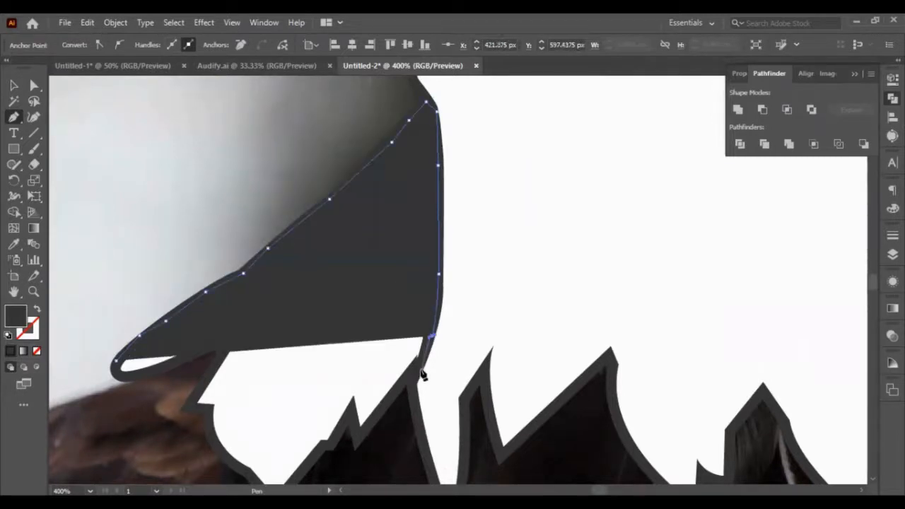
pyautogui.click(421, 369)
pyautogui.click(400, 389)
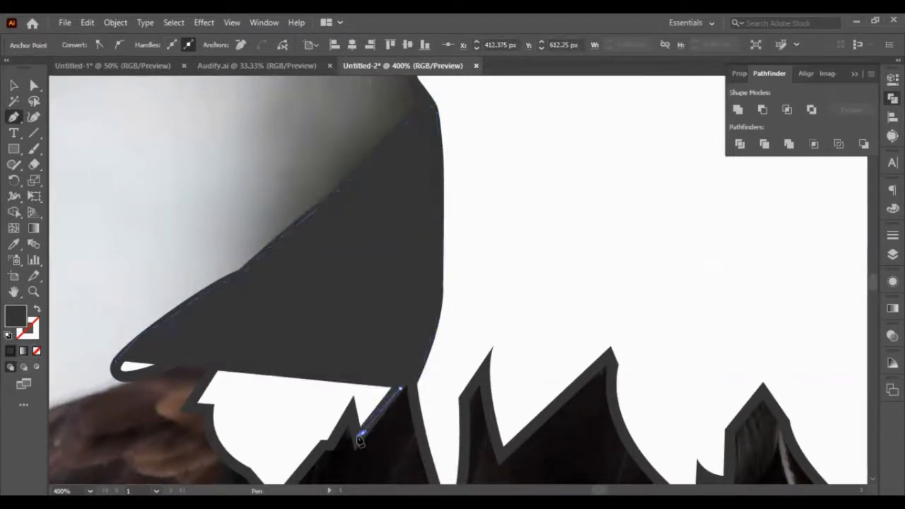
# Continue the path along the tuft's jagged lower outline, around the small notch, to its lowest feather tip.
pyautogui.click(360, 433)
pyautogui.click(353, 416)
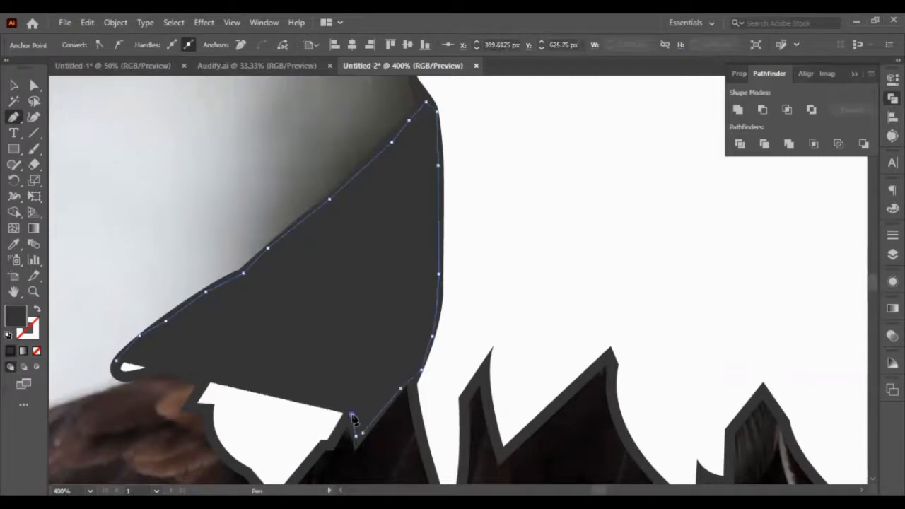
pyautogui.click(342, 428)
pyautogui.click(331, 444)
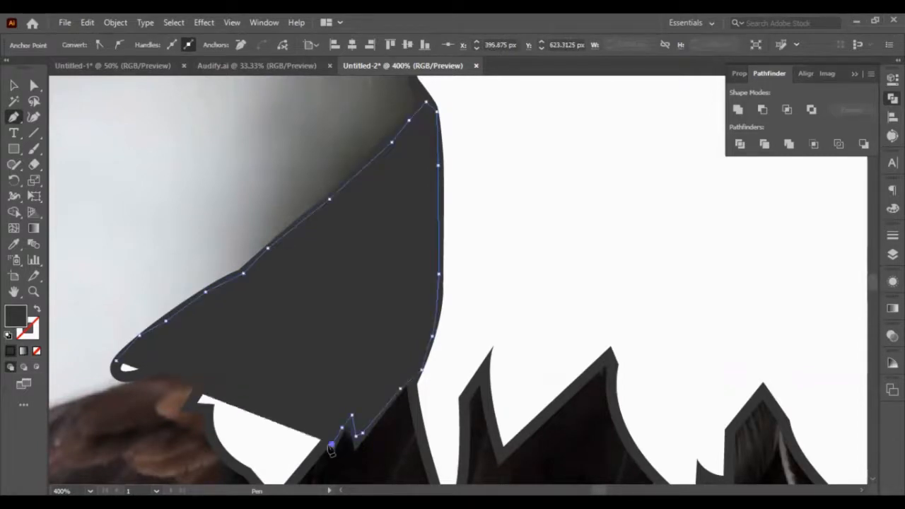
pyautogui.click(320, 453)
pyautogui.scroll(-2, 313, 461)
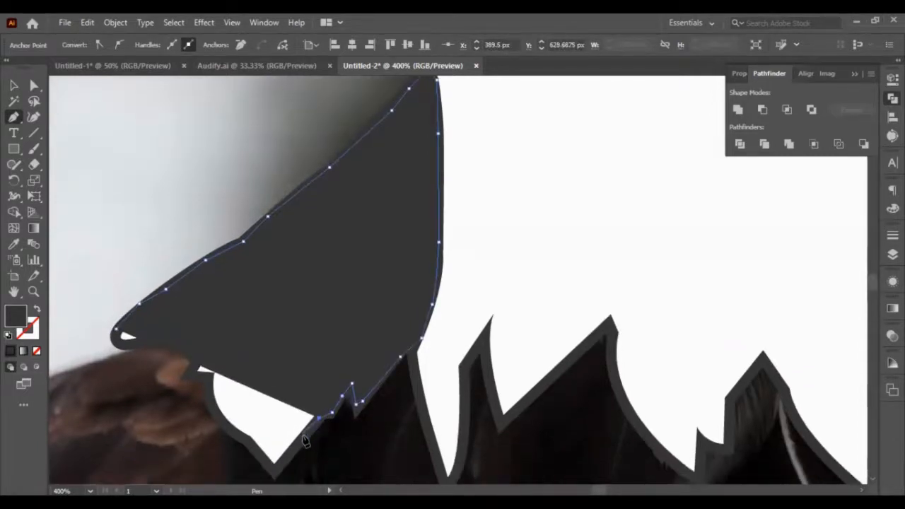
pyautogui.click(297, 442)
pyautogui.click(273, 468)
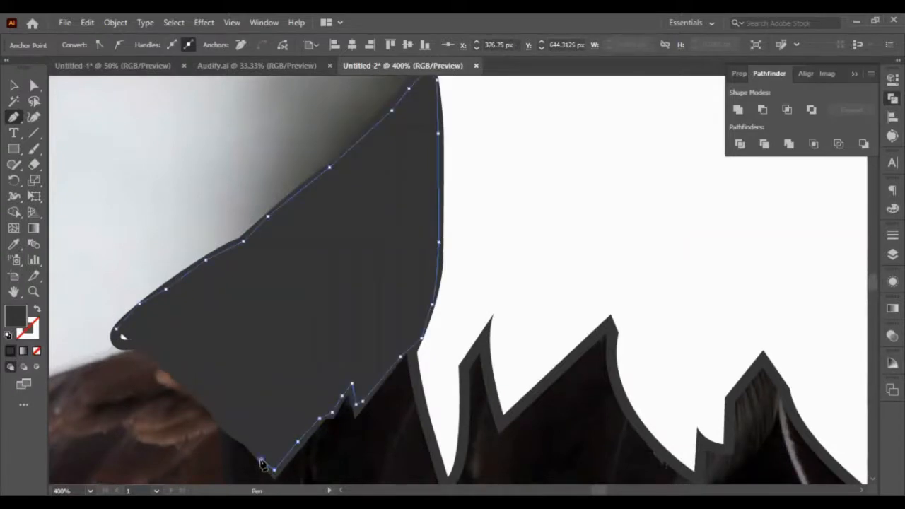
# Continue the tuft path from its lowest feather tip up the jagged front edge, past the small side notch.
pyautogui.click(256, 448)
pyautogui.click(247, 441)
pyautogui.click(233, 434)
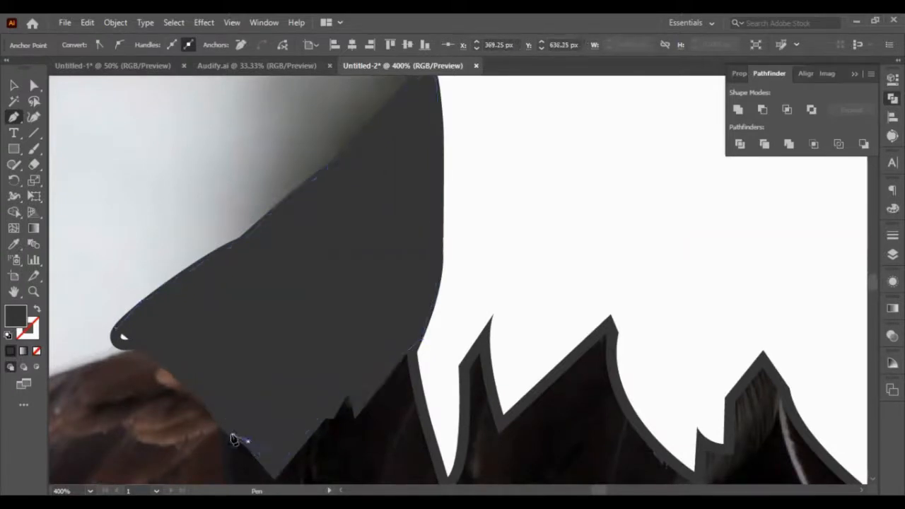
pyautogui.click(222, 424)
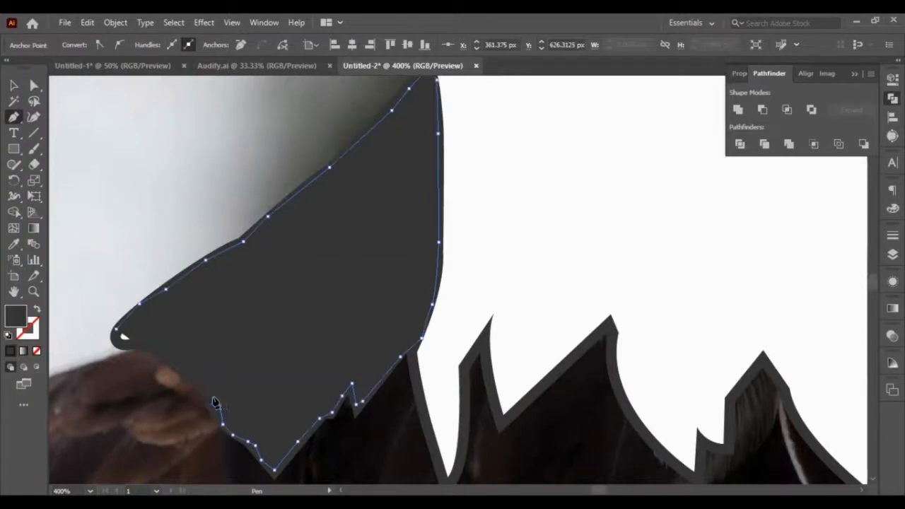
pyautogui.click(210, 395)
pyautogui.click(209, 388)
pyautogui.click(208, 382)
pyautogui.click(192, 373)
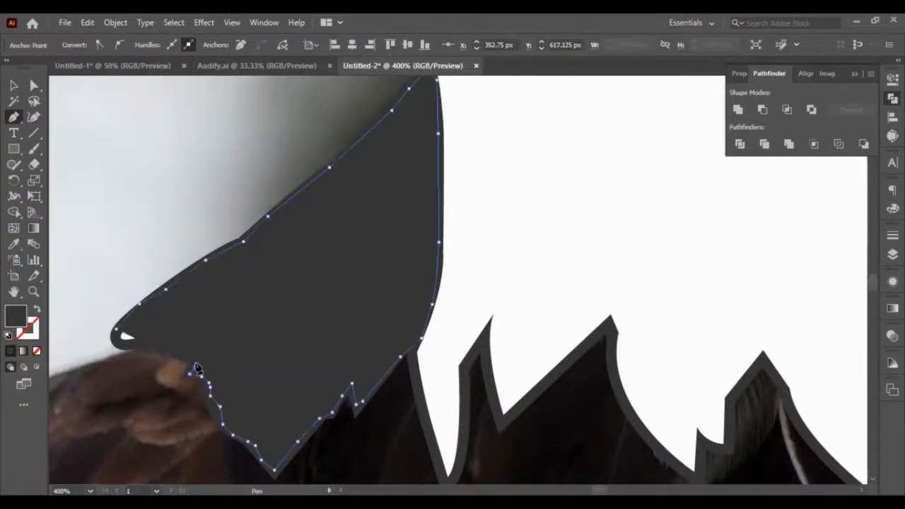
pyautogui.click(194, 366)
pyautogui.click(196, 358)
pyautogui.click(196, 348)
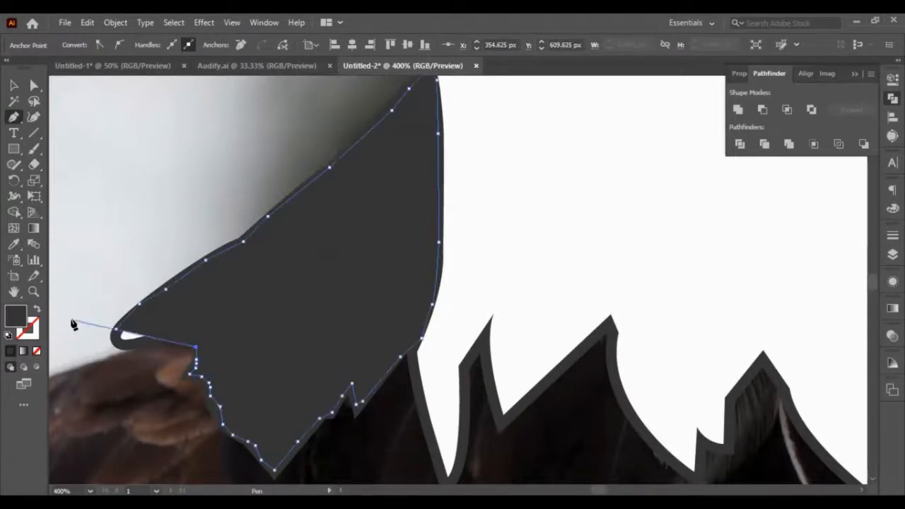
# Trace the path into the deep notch and around the underside of the pointed tip, close it, and keep its dark grey fill.
pyautogui.click(38, 312)
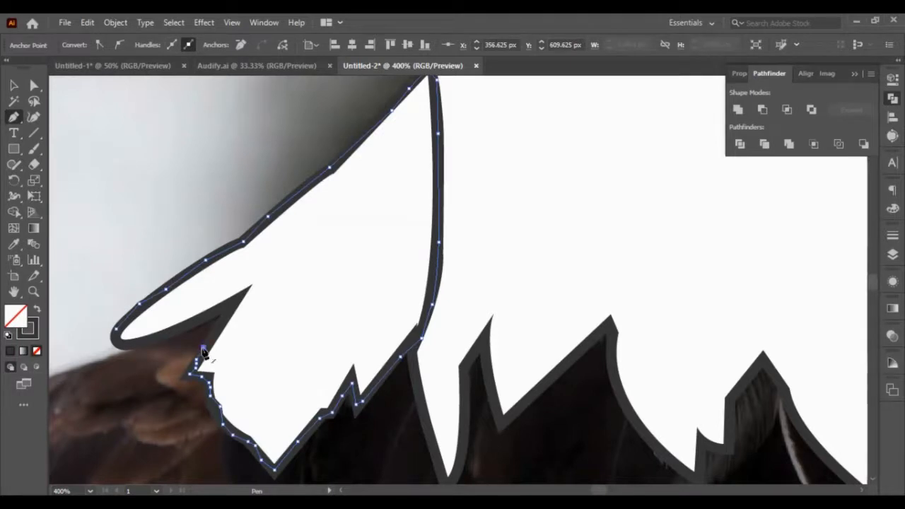
pyautogui.click(213, 339)
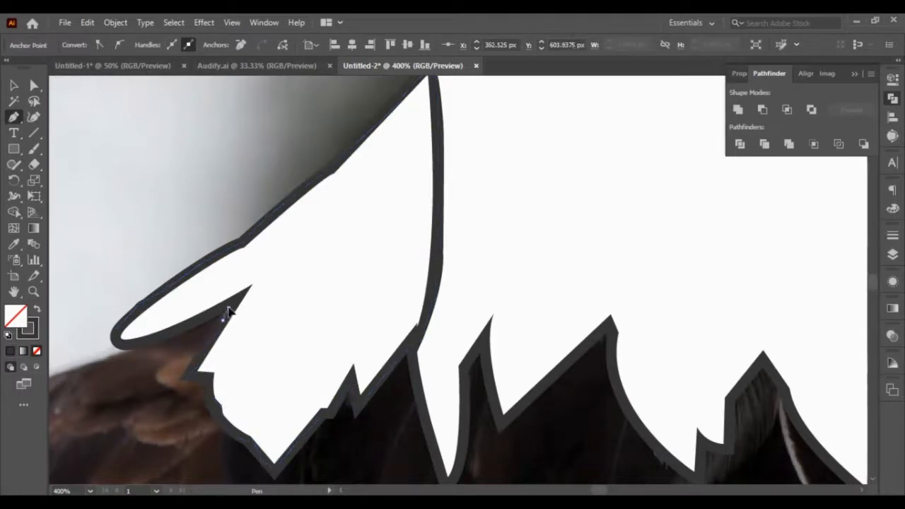
pyautogui.click(228, 307)
pyautogui.click(177, 332)
pyautogui.click(145, 339)
pyautogui.click(126, 344)
pyautogui.click(116, 341)
pyautogui.click(116, 329)
pyautogui.press('v')
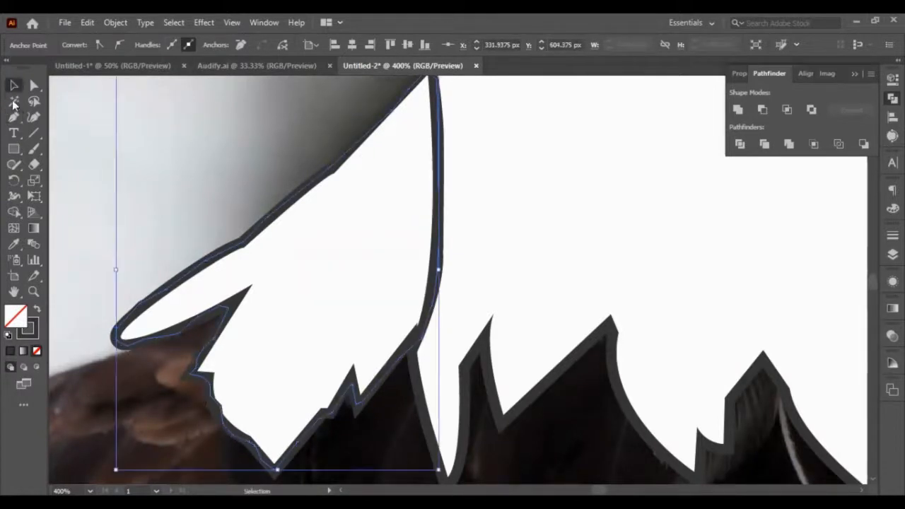
pyautogui.click(37, 310)
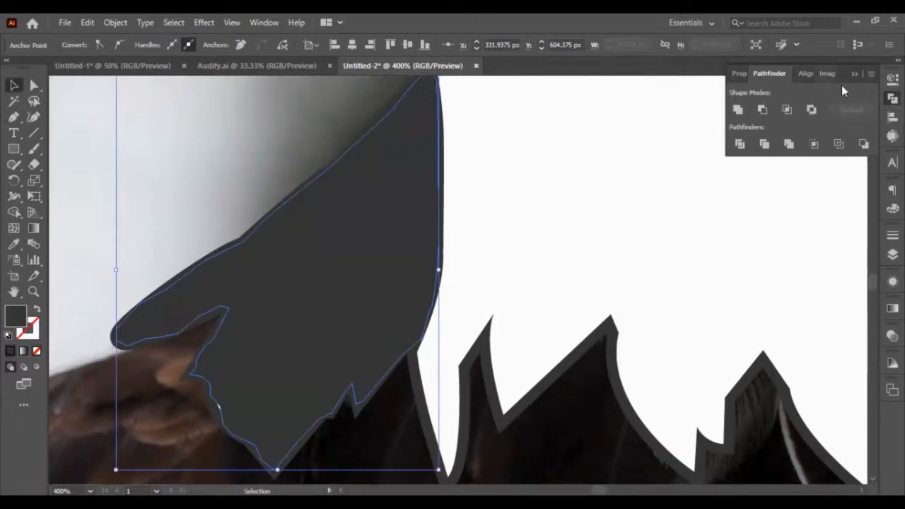
# Lower the opacity of the closed tuft shape to 20%.
pyautogui.click(892, 80)
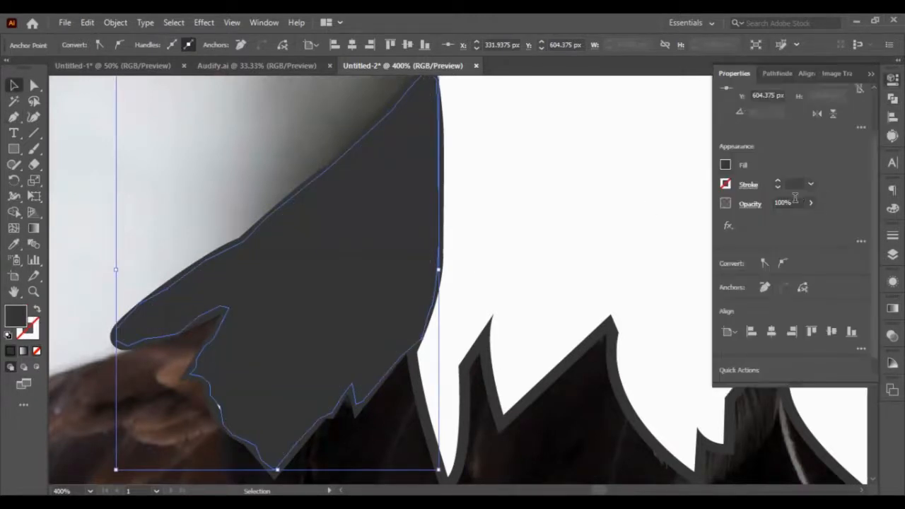
pyautogui.click(795, 200)
pyautogui.hotkey('shift', 'Down')
pyautogui.hotkey('shift', 'Down')
pyautogui.hotkey('shift', 'Down')
pyautogui.hotkey('shift', 'Down')
pyautogui.hotkey('shift', 'Down')
pyautogui.hotkey('shift', 'Down')
pyautogui.hotkey('shift', 'Down')
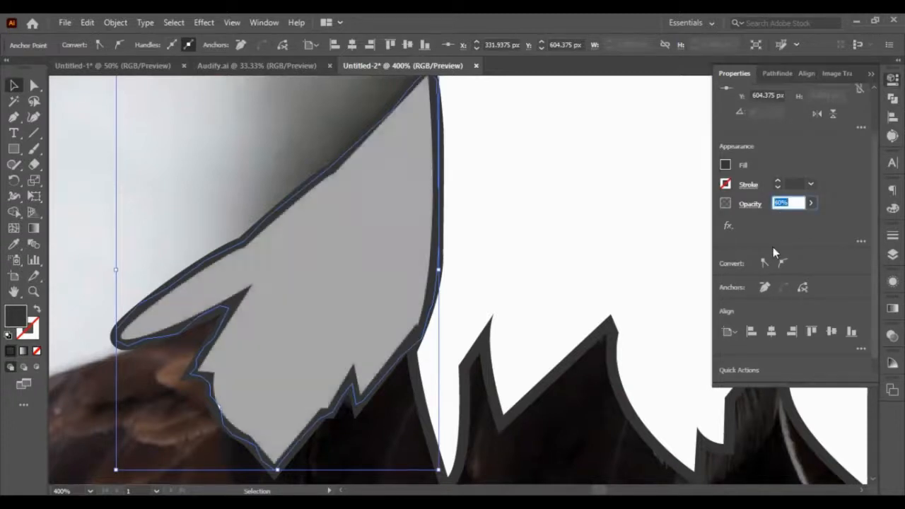
pyautogui.click(370, 425)
pyautogui.scroll(-4, 395, 353)
pyautogui.scroll(-3, 395, 353)
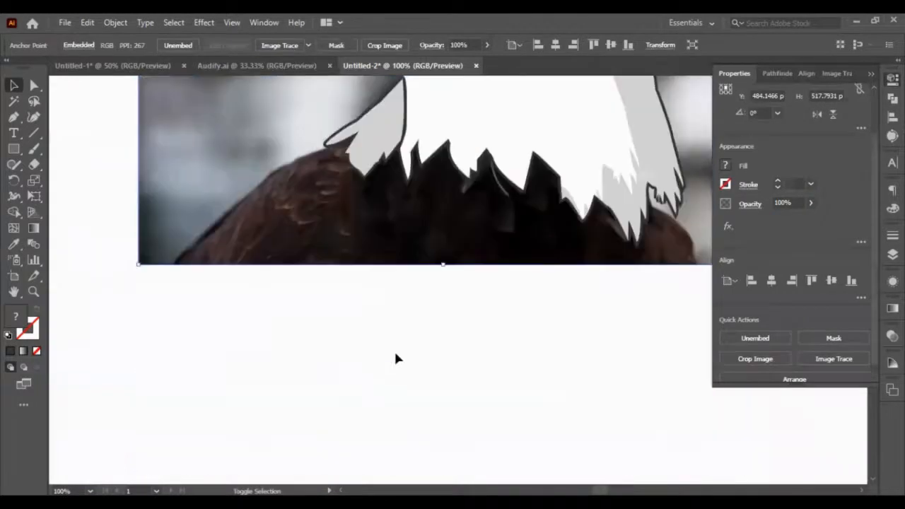
pyautogui.scroll(4, 394, 350)
# Set the opacity of the tuft shading shape to 50%.
pyautogui.click(405, 330)
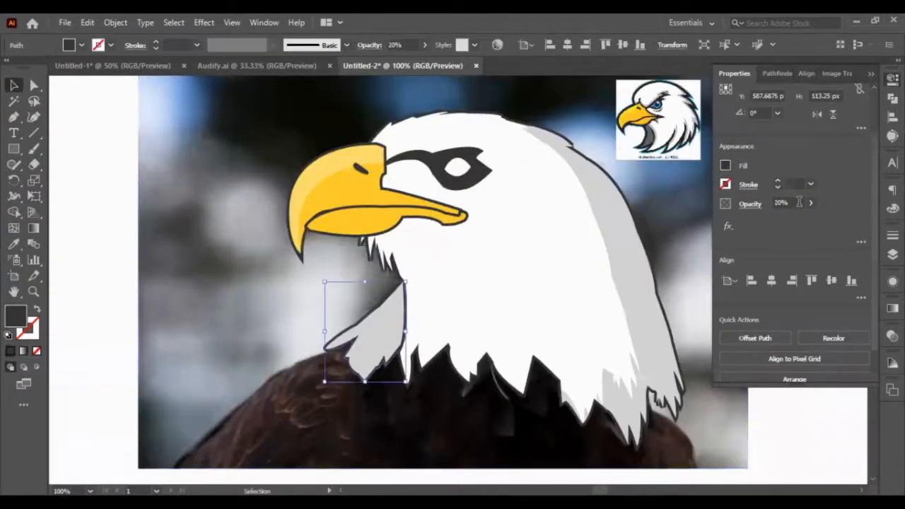
pyautogui.click(798, 201)
pyautogui.write('50')
pyautogui.press('Return')
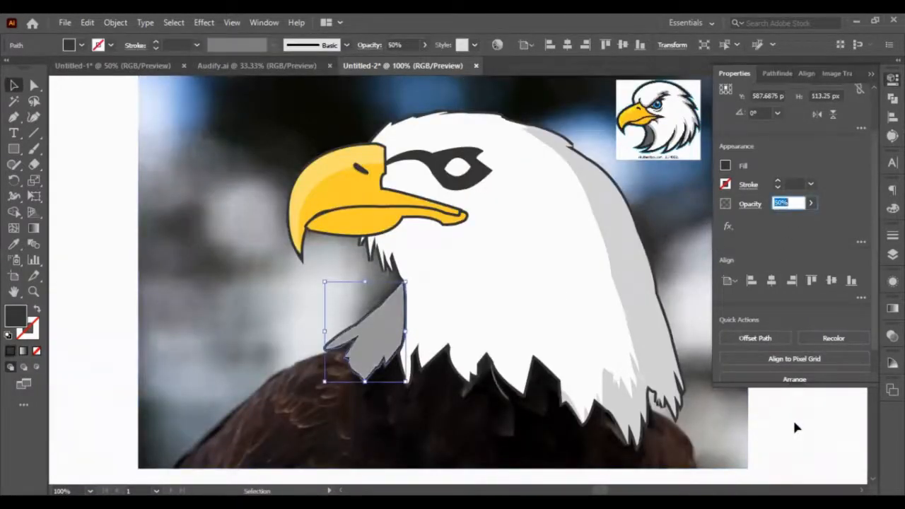
pyautogui.click(795, 421)
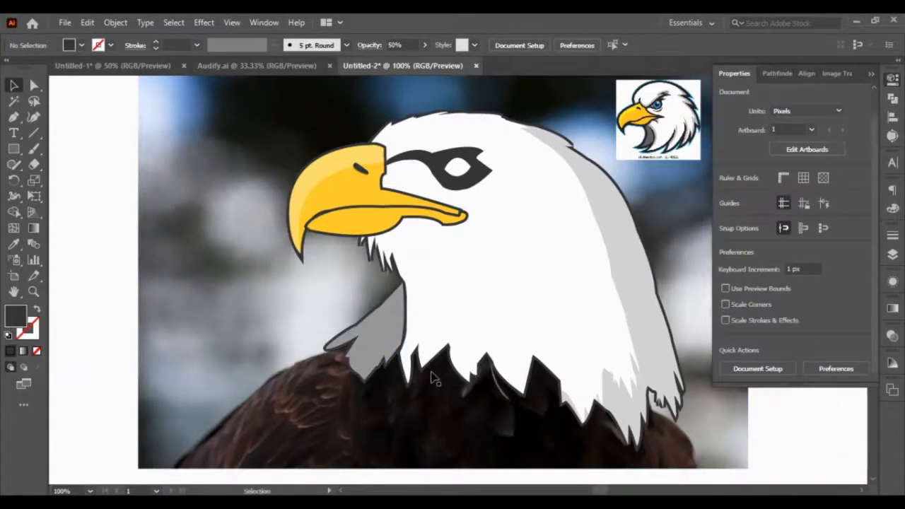
# Duplicate the curved dark strip between tuft and neck and shift the copy 2 px right.
pyautogui.scroll(3, 430, 374)
pyautogui.click(363, 263)
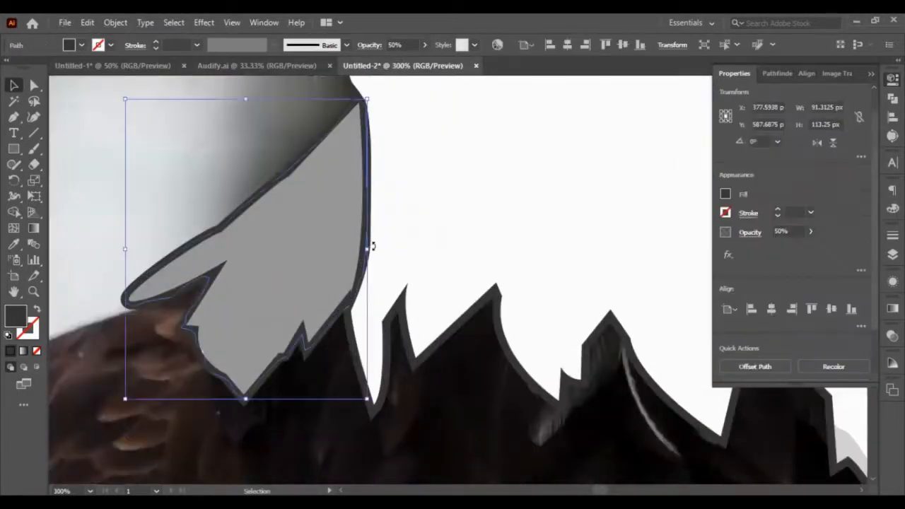
pyautogui.scroll(3, 373, 247)
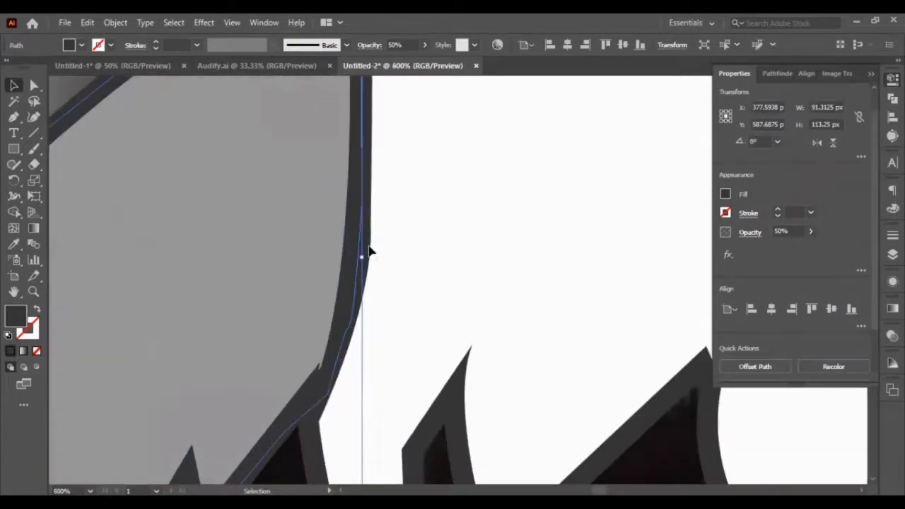
pyautogui.click(370, 251)
pyautogui.press('a')
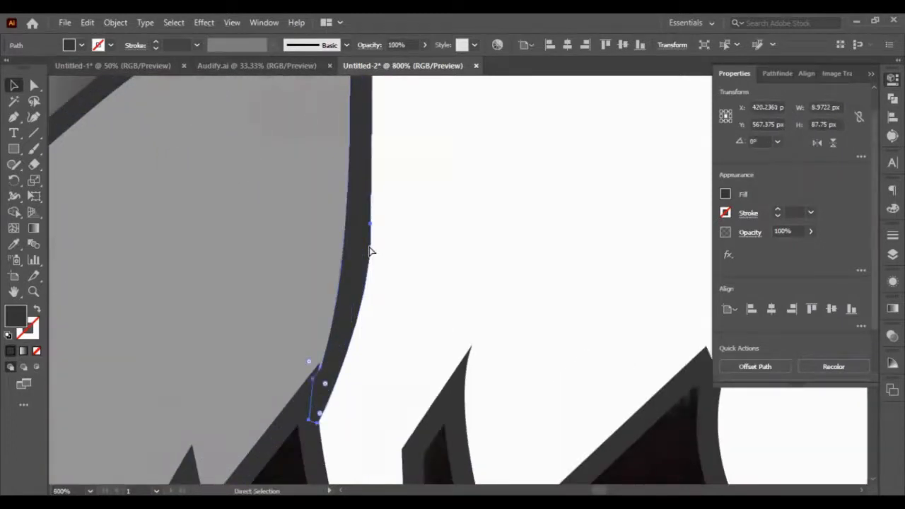
pyautogui.press('v')
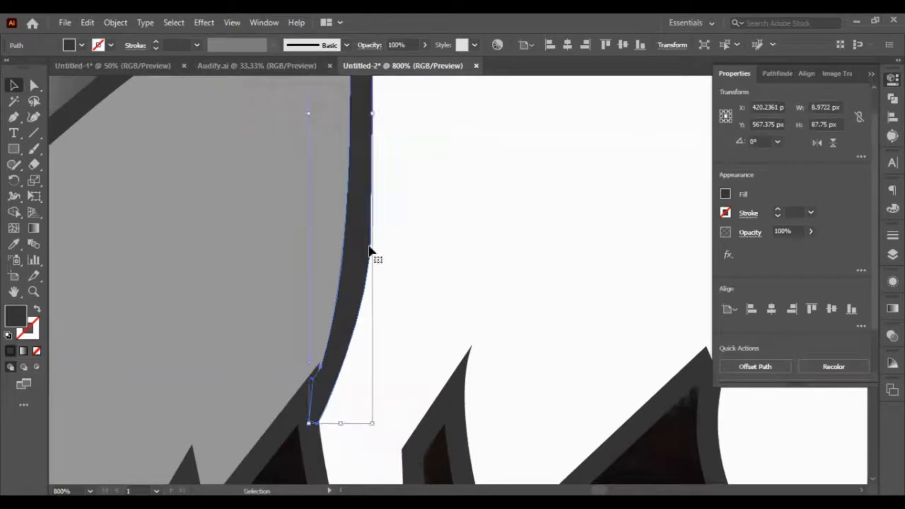
pyautogui.press('Right')
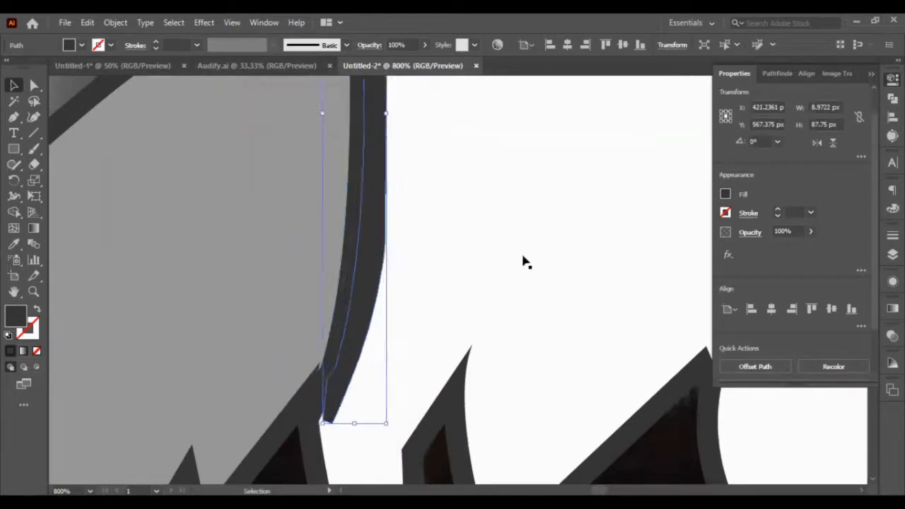
# Lower the shifted strip's opacity to make it a light grey shadow beside the dark dividing line.
pyautogui.click(802, 232)
pyautogui.write('50')
pyautogui.press('Return')
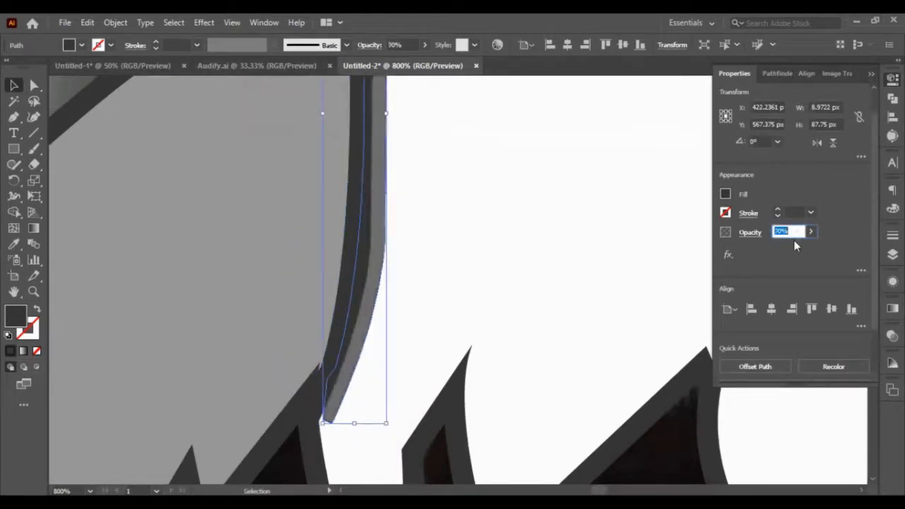
pyautogui.write('30')
pyautogui.press('Return')
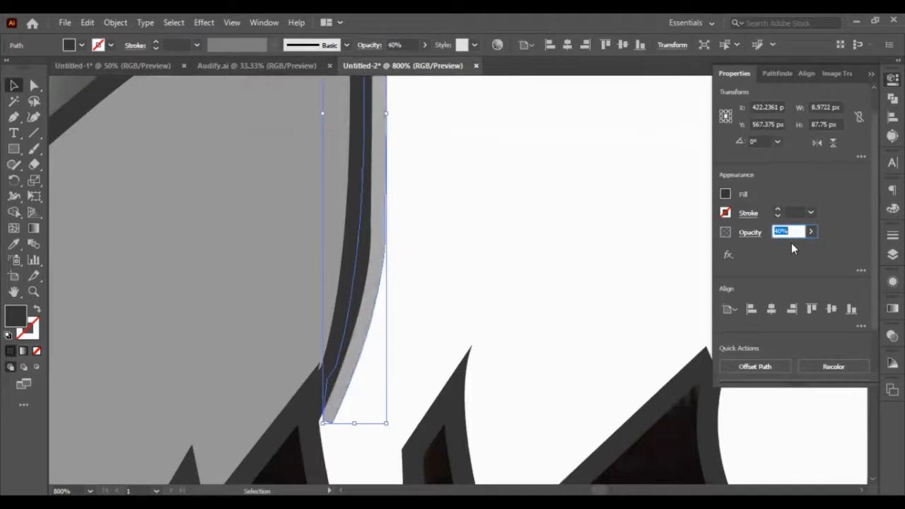
pyautogui.click(586, 356)
pyautogui.scroll(-4, 587, 355)
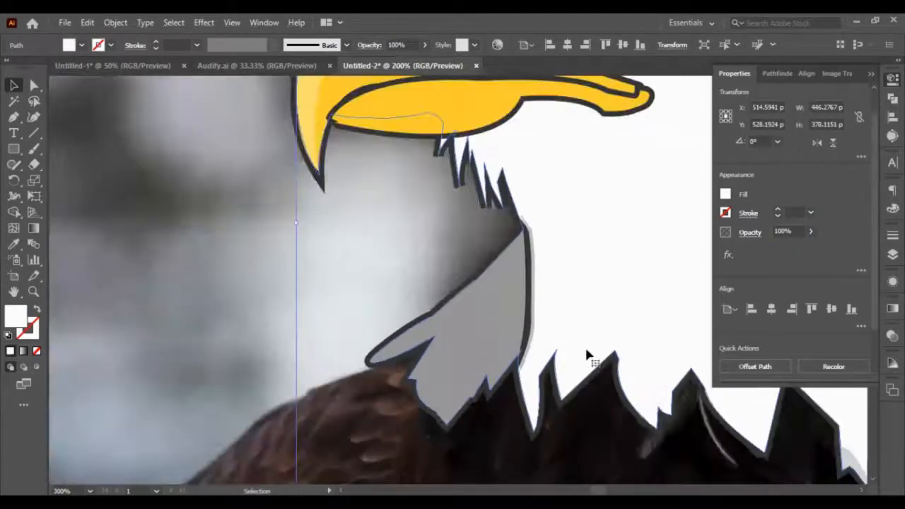
# Copy the dark eye mask shape onto the blank cheek area and add a second copy about 7 px higher.
pyautogui.scroll(-1, 586, 351)
pyautogui.scroll(1, 586, 351)
pyautogui.hscroll(2, 586, 351)
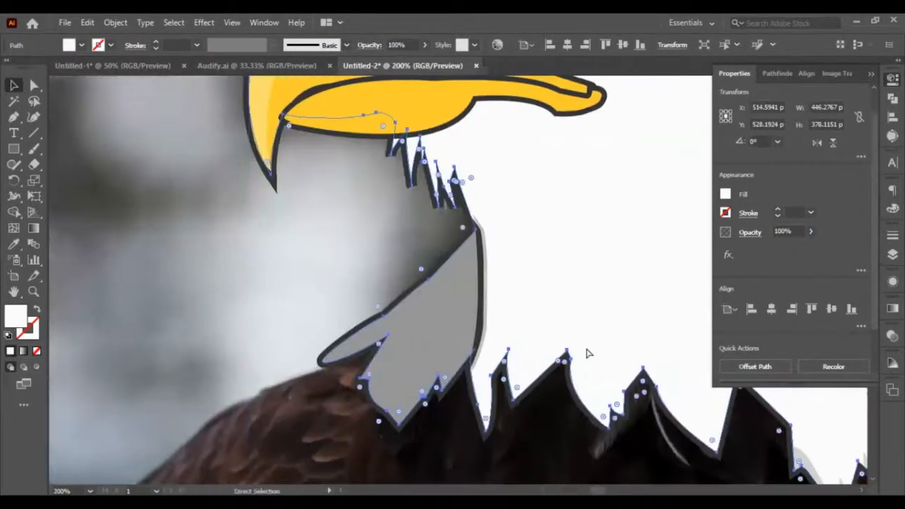
pyautogui.hscroll(1, 590, 340)
pyautogui.scroll(-2, 582, 299)
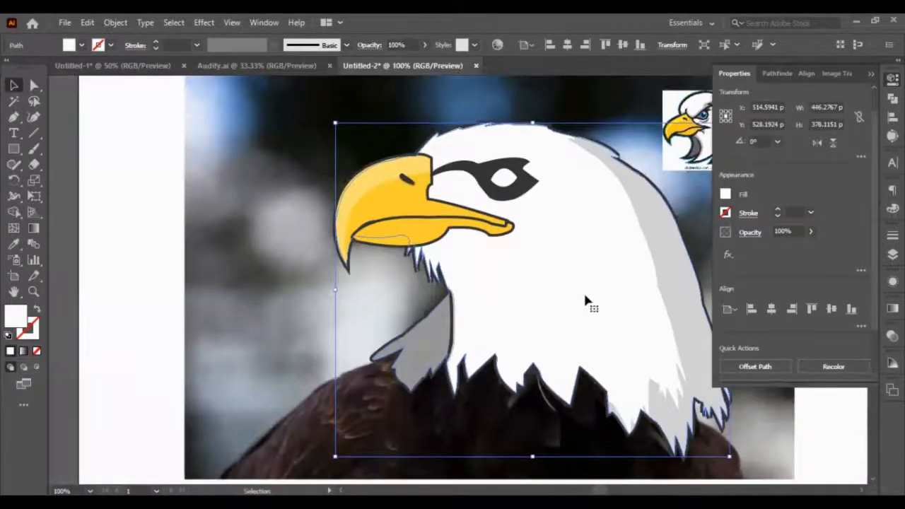
pyautogui.hscroll(3, 588, 299)
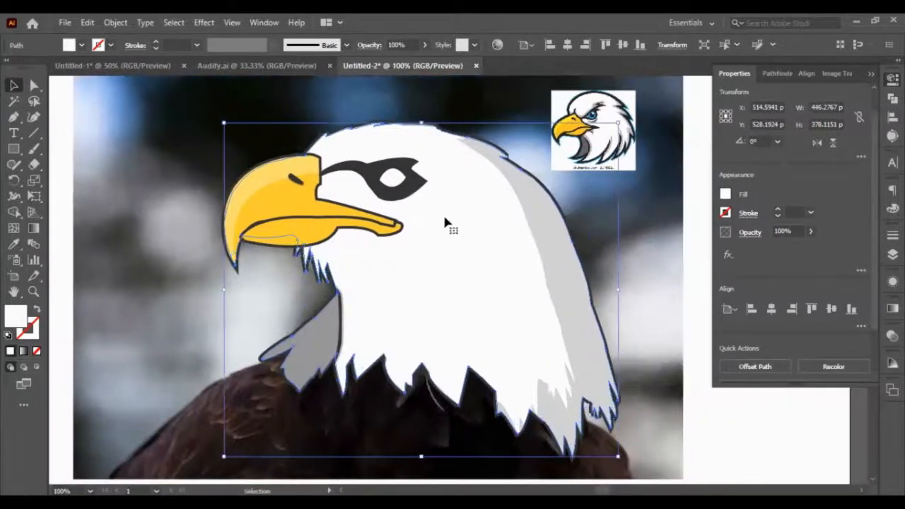
pyautogui.scroll(2, 443, 212)
pyautogui.click(374, 156)
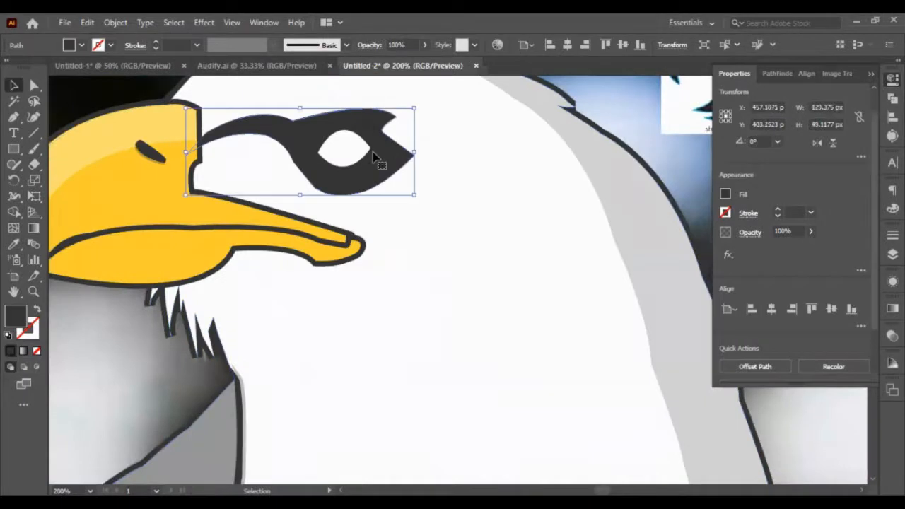
pyautogui.moveTo(373, 155); pyautogui.dragTo(510, 333)
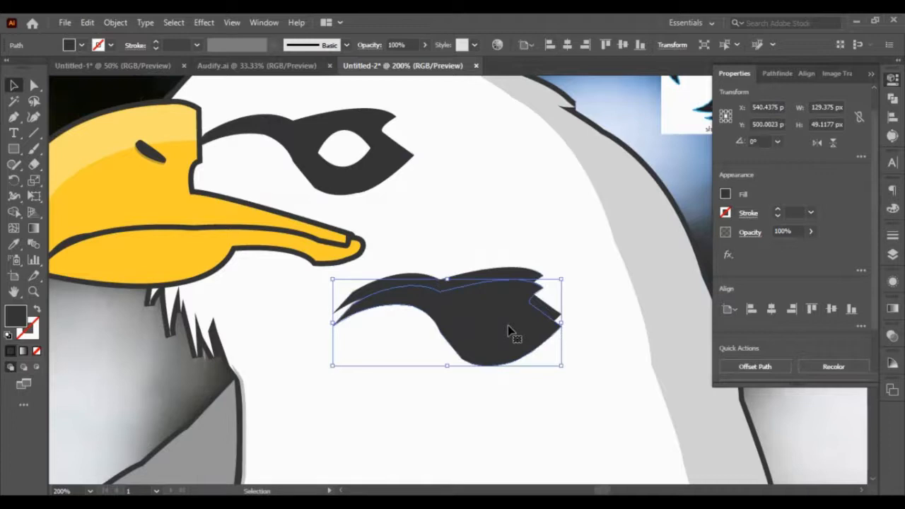
pyautogui.click(521, 271)
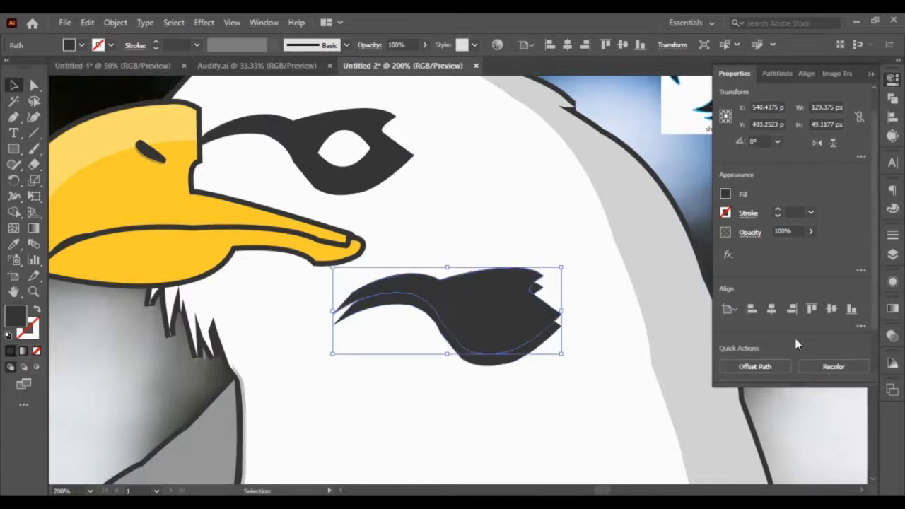
pyautogui.click(534, 346)
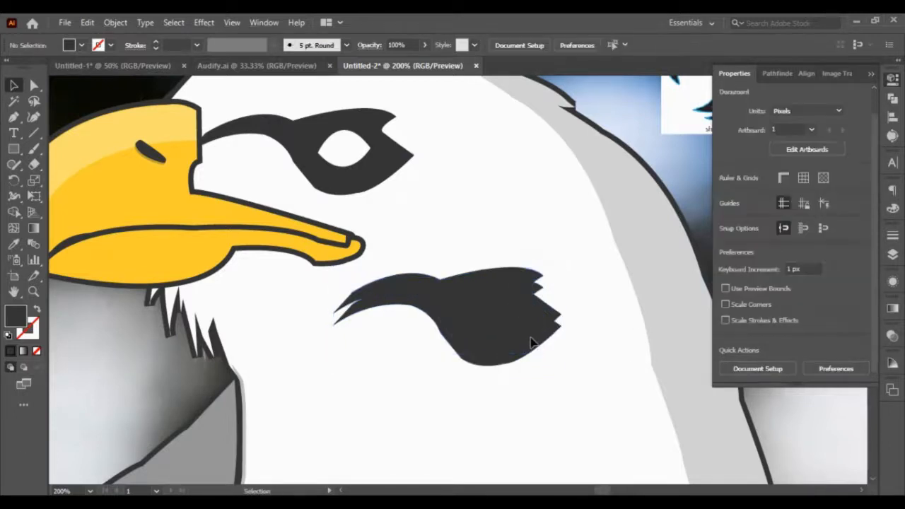
# Subtract one mask copy from the other with Minus Front, keeping only the upper edge slivers.
pyautogui.click(524, 298)
pyautogui.keyDown('shift'); pyautogui.click(507, 275); pyautogui.keyUp('shift')
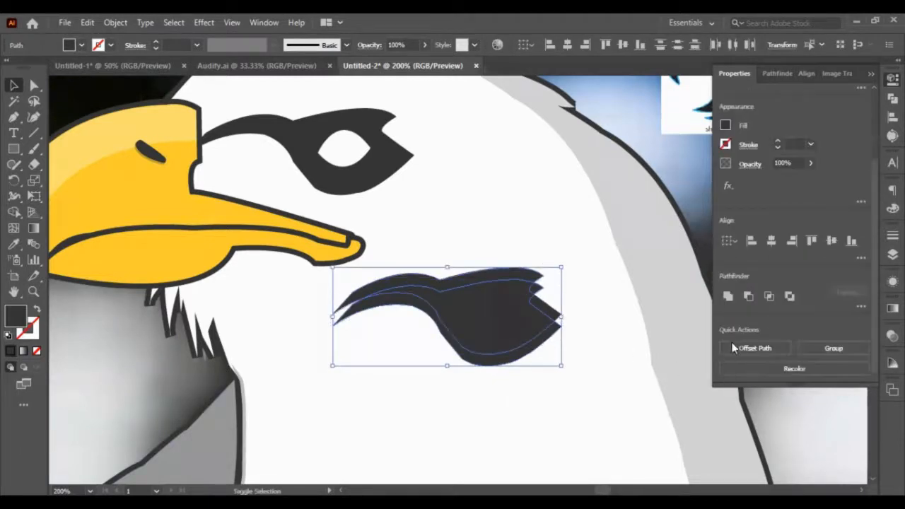
pyautogui.click(749, 296)
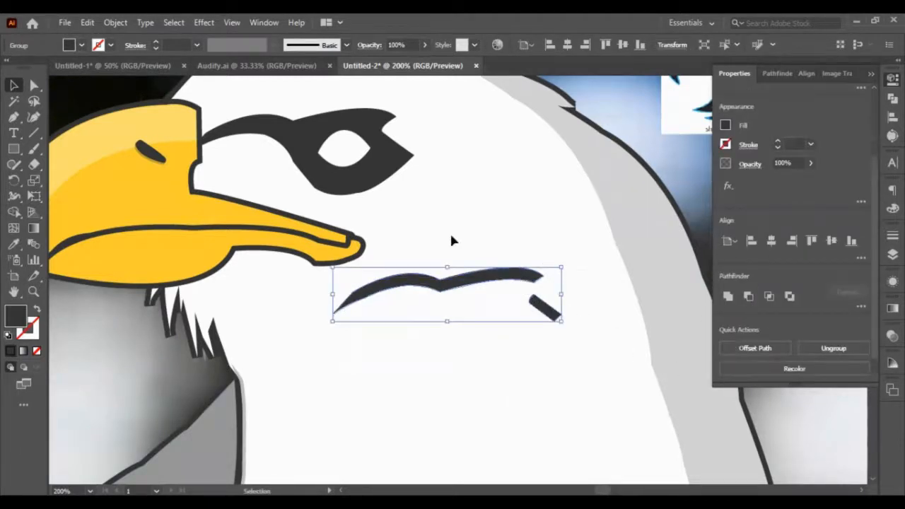
# Place the slivers along the upper edge of the eye mask as shading and set their opacity to 30%.
pyautogui.moveTo(325, 92); pyautogui.dragTo(375, 121)
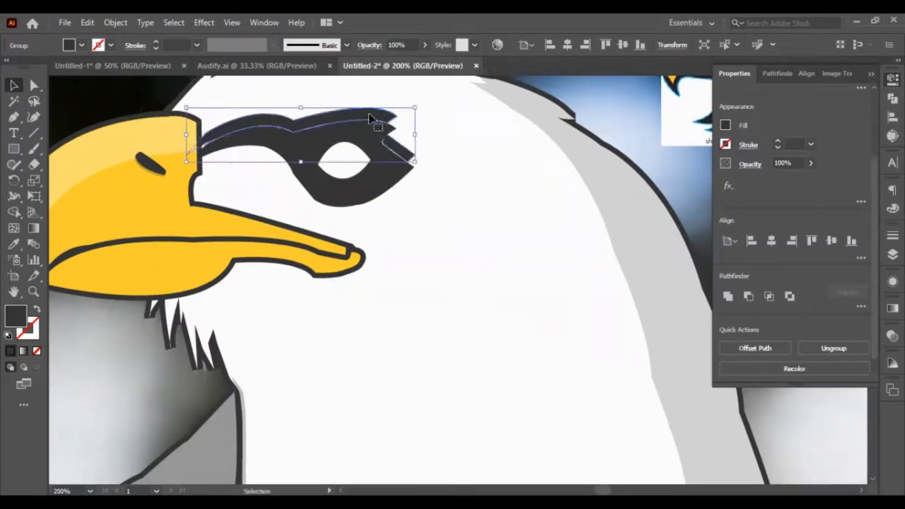
pyautogui.click(795, 162)
pyautogui.write('30')
pyautogui.press('Return')
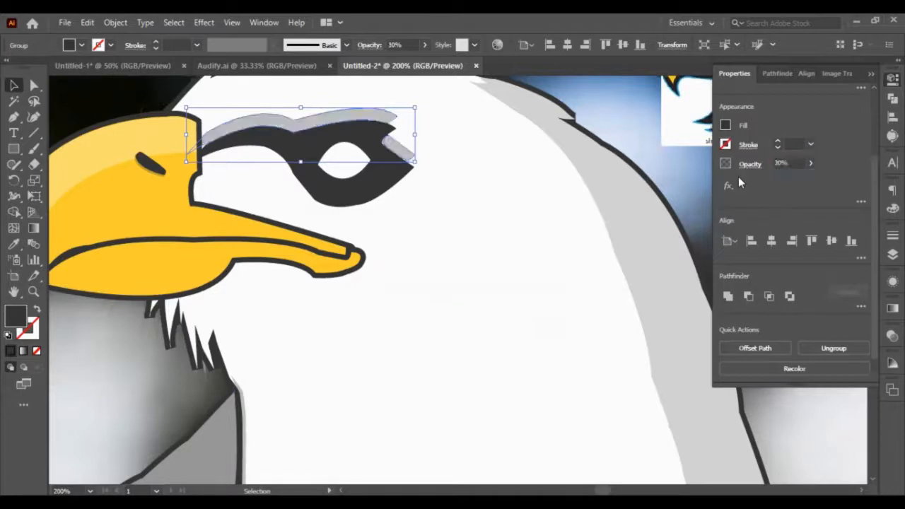
pyautogui.click(354, 271)
pyautogui.scroll(-2, 429, 256)
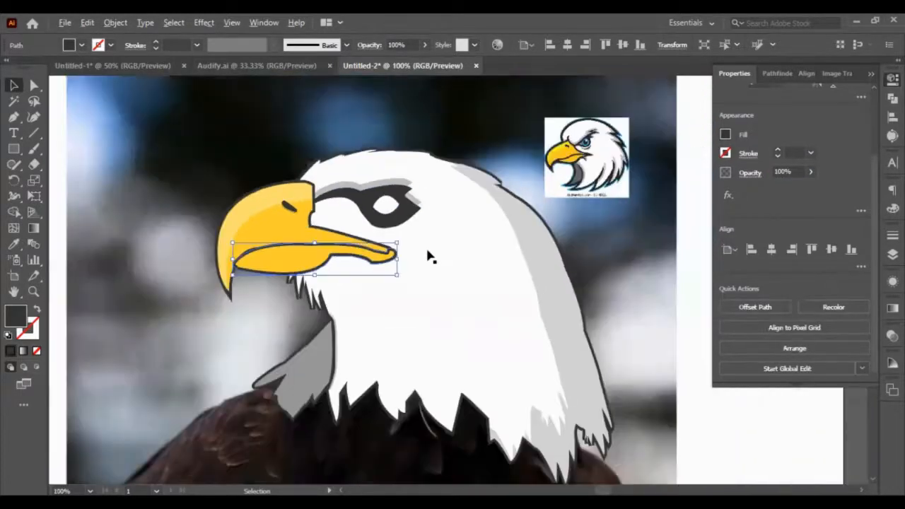
pyautogui.click(770, 428)
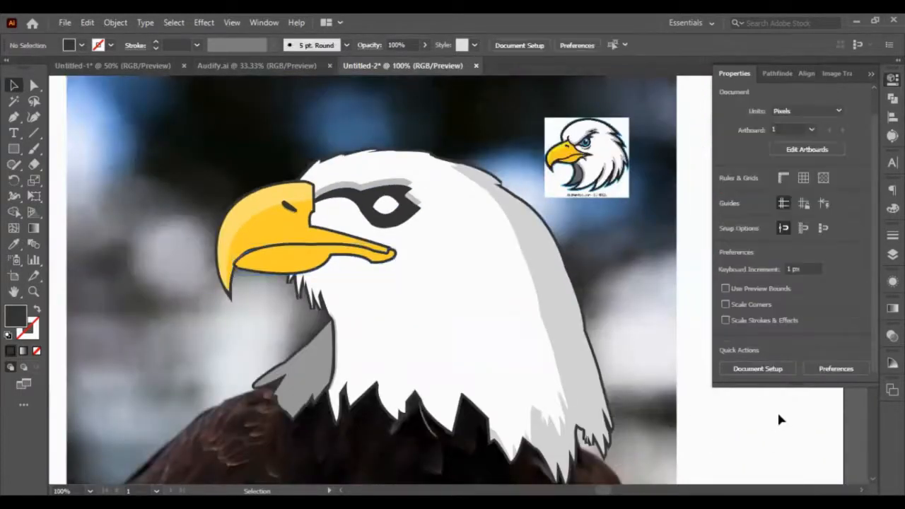
# Copy the white head silhouette onto the blank area below the artboard and add a second, slightly offset copy over it.
pyautogui.click(318, 267)
pyautogui.click(734, 418)
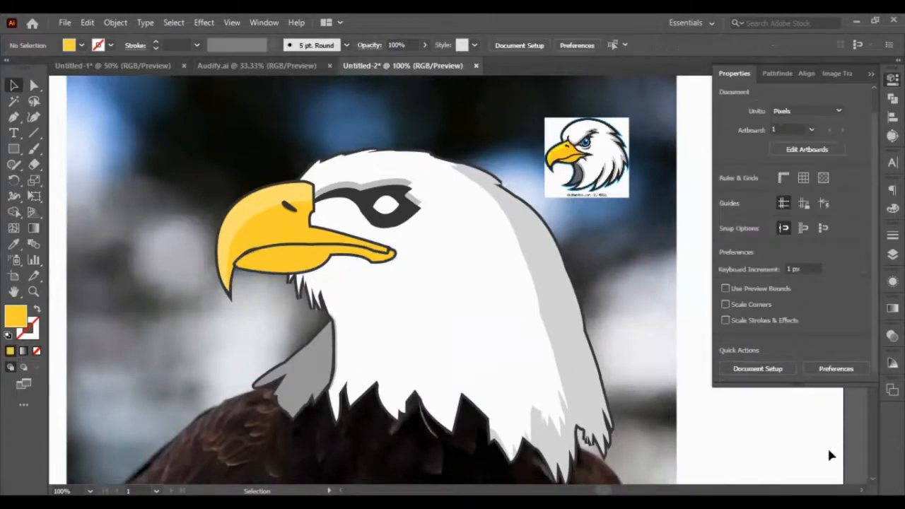
pyautogui.click(480, 375)
pyautogui.scroll(-1, 478, 330)
pyautogui.moveTo(459, 305); pyautogui.dragTo(398, 304)
pyautogui.moveTo(152, 198); pyautogui.dragTo(531, 451)
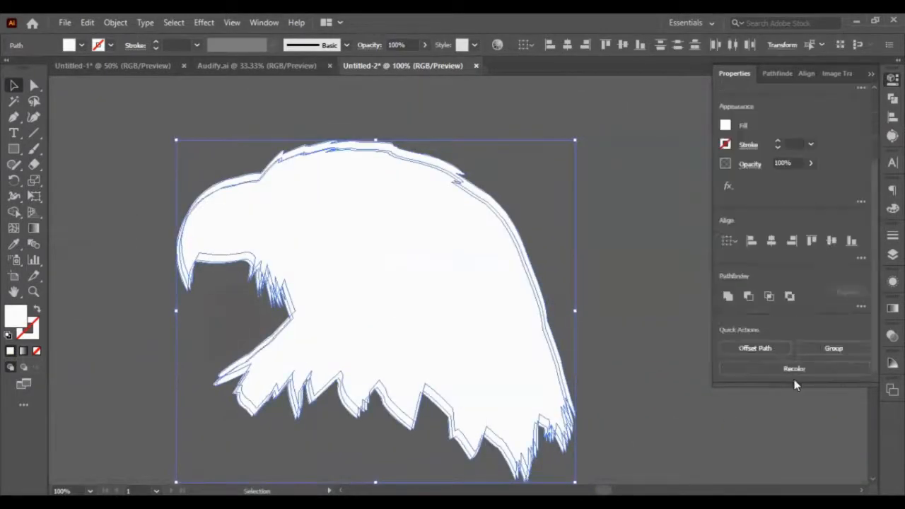
# Try subtracting the offset silhouette copy from the lower one with Minus Front.
pyautogui.click(749, 296)
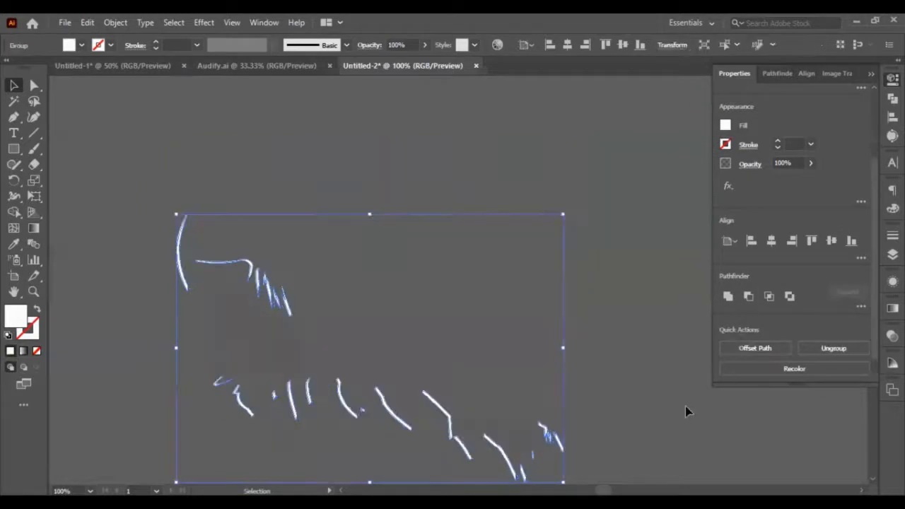
pyautogui.hotkey('ctrl', 'z')
pyautogui.click(643, 425)
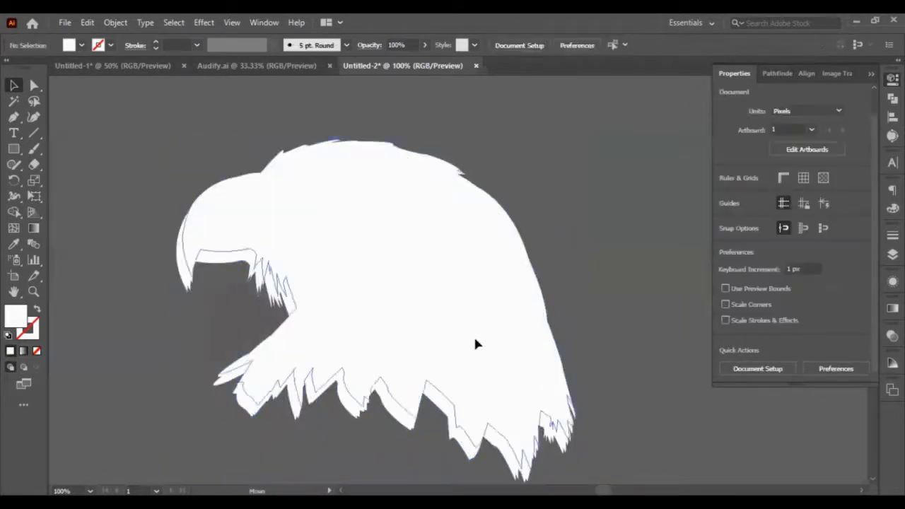
pyautogui.moveTo(476, 339); pyautogui.dragTo(477, 337)
pyautogui.hotkey('ctrl', 'z')
# Try shifting the front silhouette copy farther up and to the right of the one behind it.
pyautogui.doubleClick(431, 344)
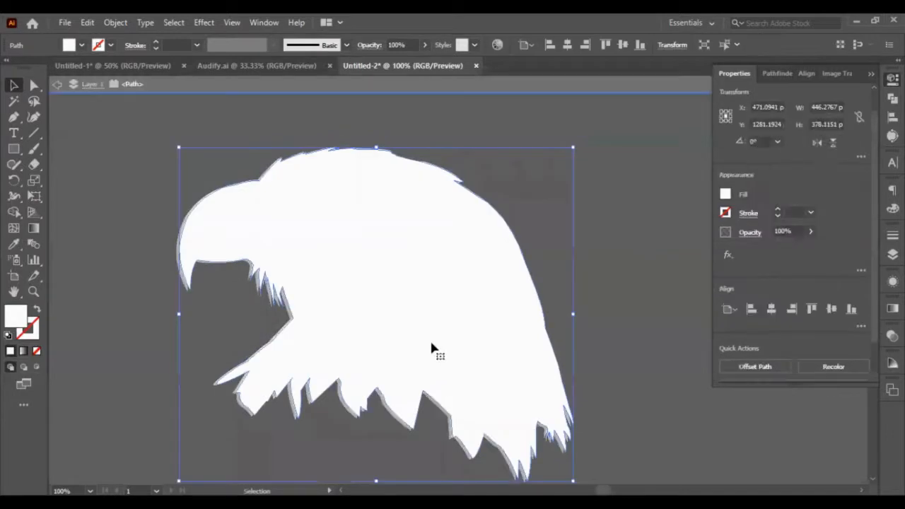
pyautogui.click(655, 368)
pyautogui.moveTo(413, 326); pyautogui.dragTo(420, 320)
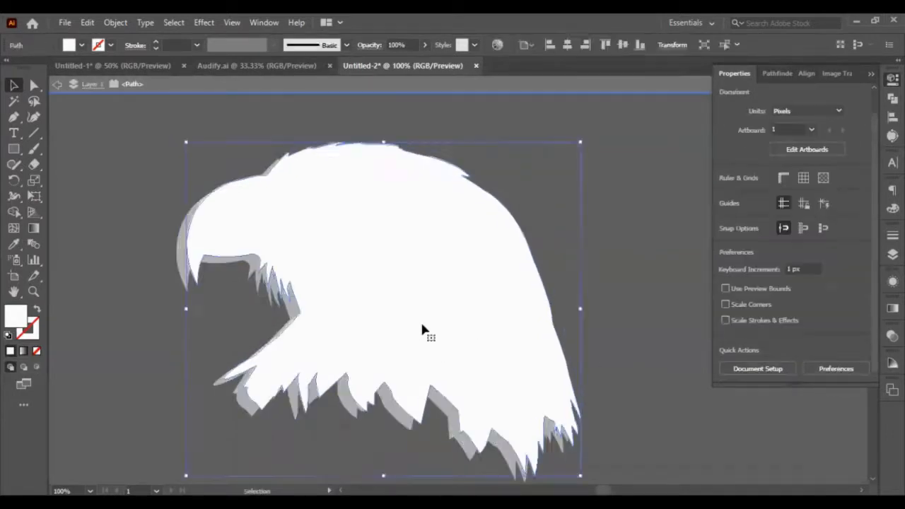
pyautogui.doubleClick(586, 380)
pyautogui.click(378, 323)
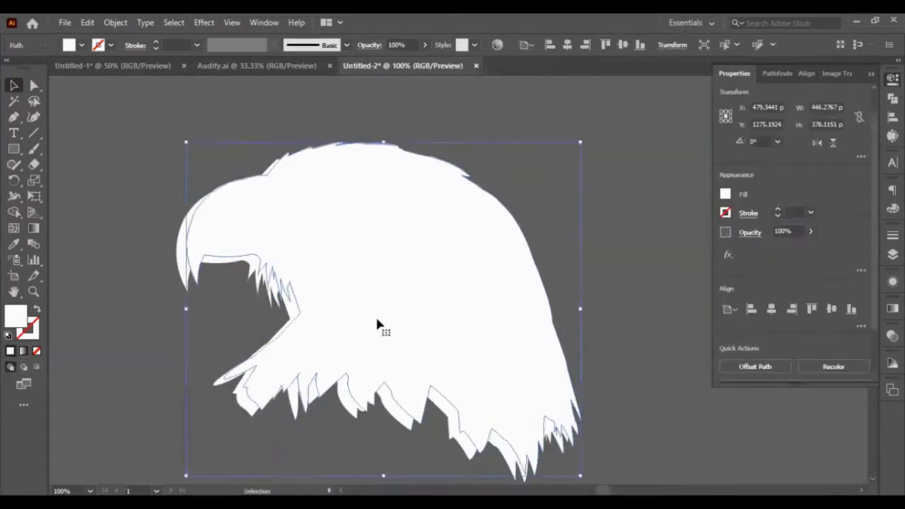
pyautogui.moveTo(387, 409); pyautogui.dragTo(571, 262)
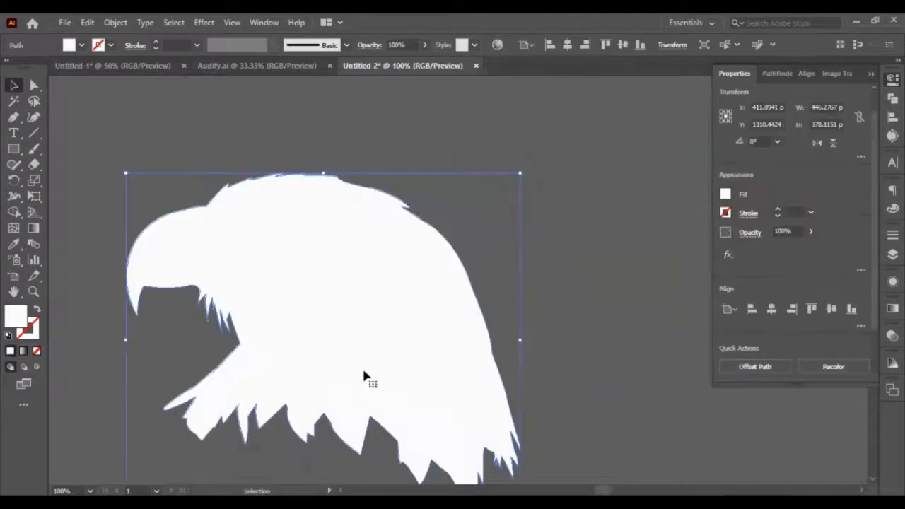
# Duplicate the silhouette about 16 px right and 9 px up, and subtract the copy with Minus Front to keep only edge slivers.
pyautogui.moveTo(363, 372); pyautogui.dragTo(377, 364)
pyautogui.moveTo(183, 170); pyautogui.dragTo(336, 367)
pyautogui.click(749, 365)
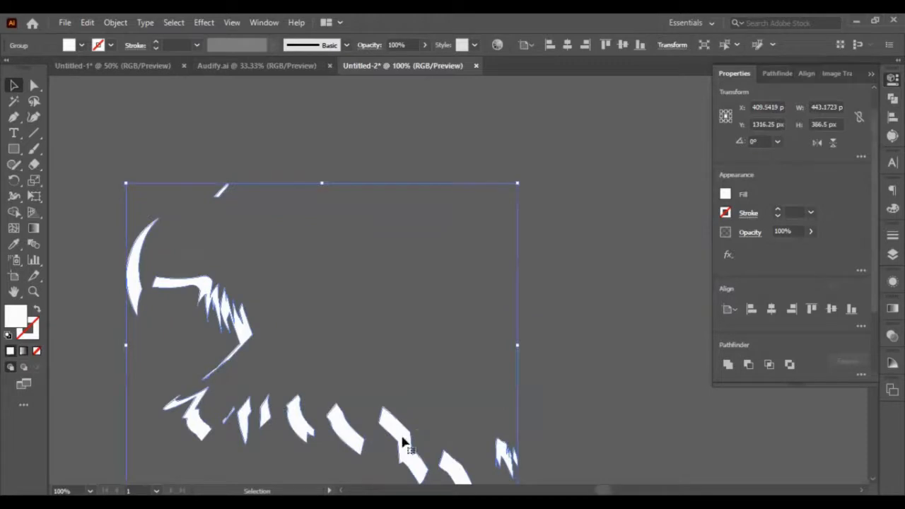
# Move the sliver group onto the eagle so it lines up with the feather tips along the throat and neck edge.
pyautogui.scroll(-5, 404, 441)
pyautogui.scroll(3, 528, 229)
pyautogui.scroll(4, 516, 353)
pyautogui.scroll(-5, 517, 385)
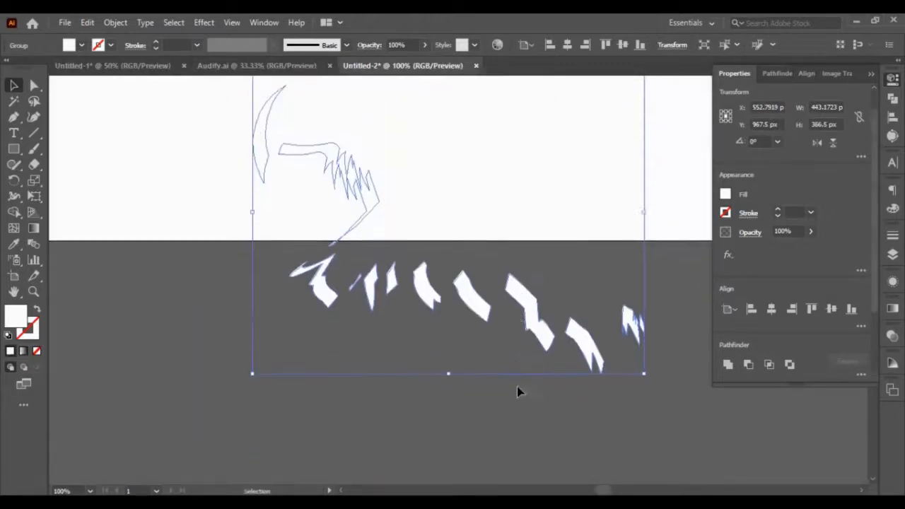
pyautogui.scroll(-4, 464, 453)
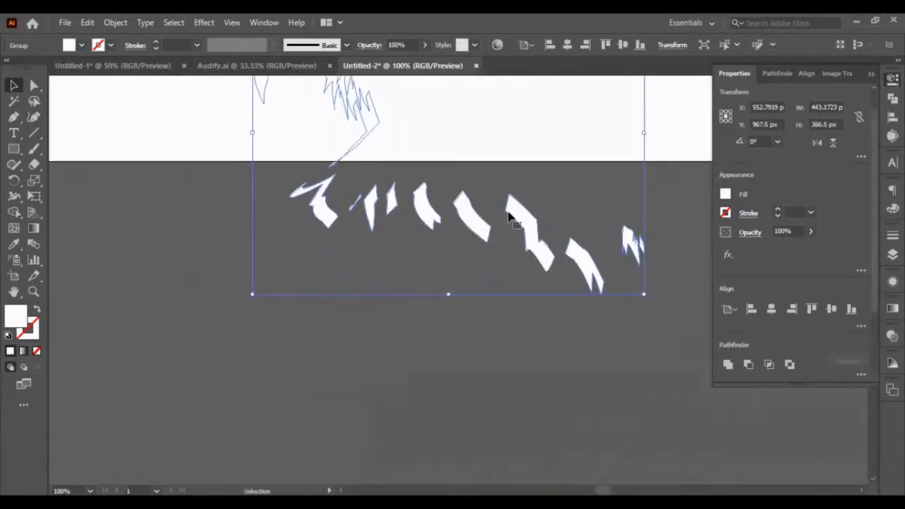
pyautogui.moveTo(510, 212); pyautogui.dragTo(430, 236)
pyautogui.scroll(-3, 394, 406)
pyautogui.scroll(4, 433, 225)
pyautogui.scroll(4, 297, 251)
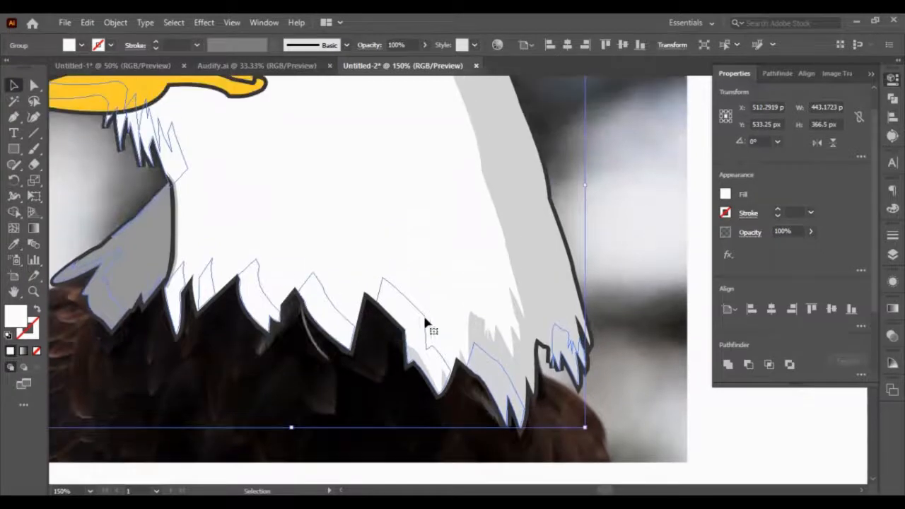
pyautogui.scroll(2, 425, 323)
# Fill the sliver group with the dark grey of the head outline using the Eyedropper.
pyautogui.click(13, 243)
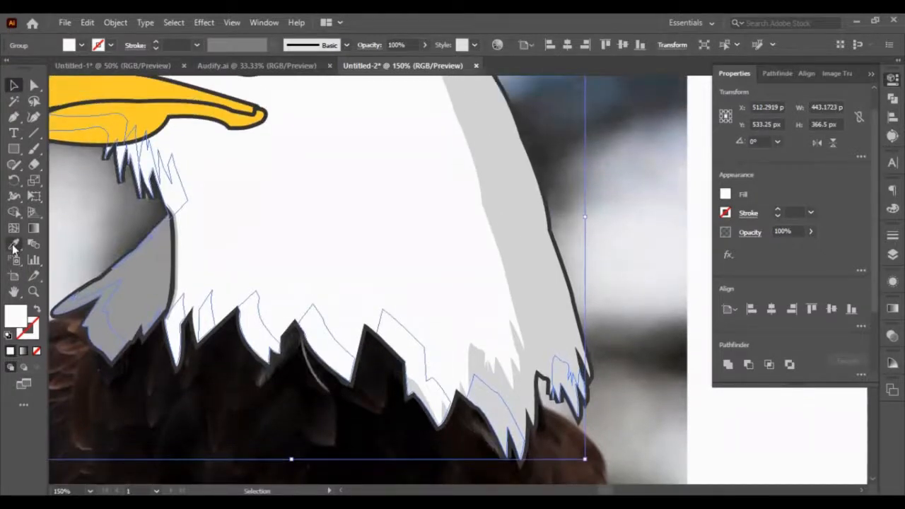
pyautogui.scroll(4, 472, 192)
pyautogui.click(479, 134)
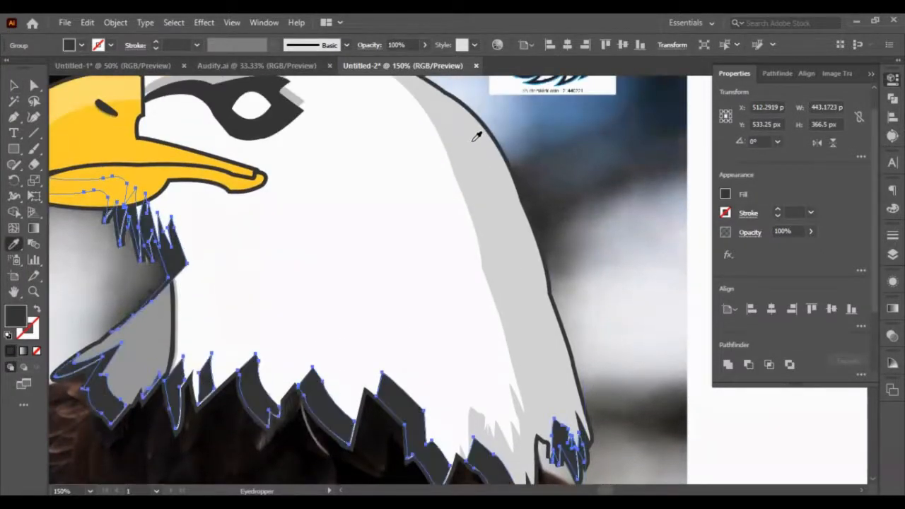
pyautogui.click(14, 85)
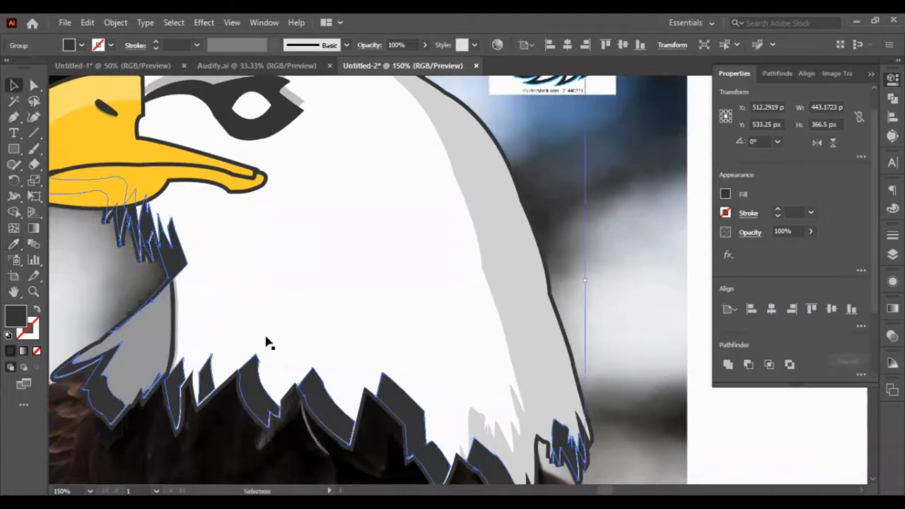
# Nudge the dark feather slivers 2 px down and set their opacity to 30%.
pyautogui.click(412, 453)
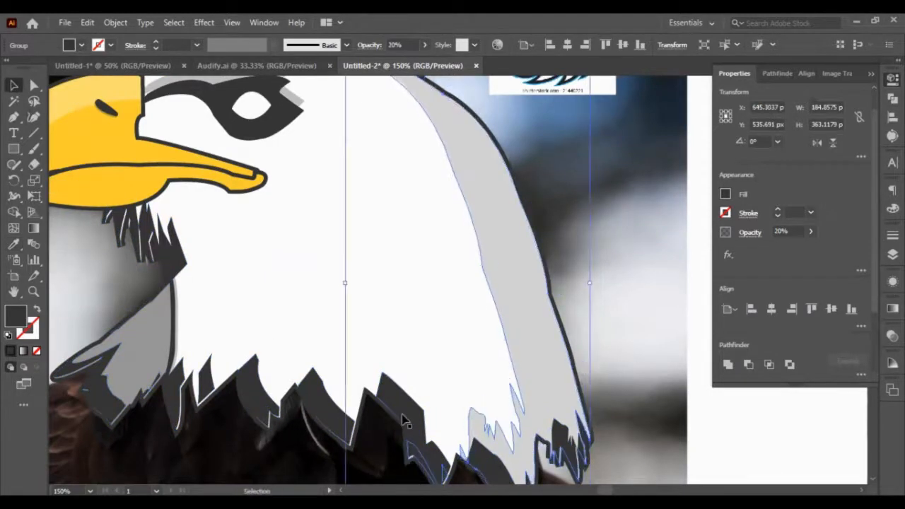
pyautogui.click(408, 419)
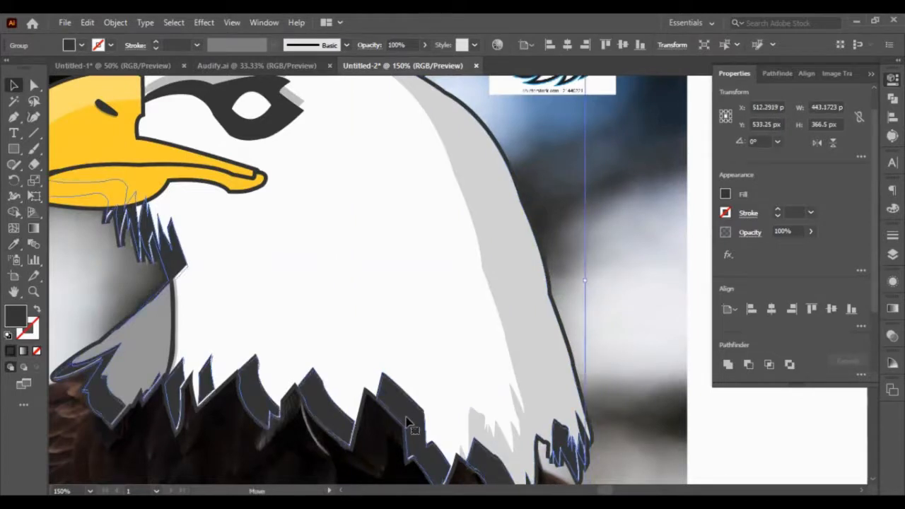
pyautogui.moveTo(409, 423); pyautogui.dragTo(409, 425)
pyautogui.click(796, 227)
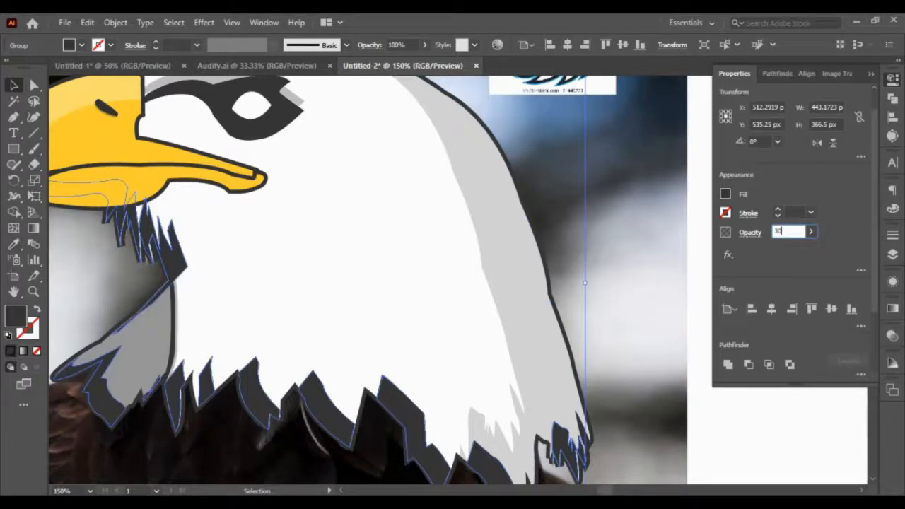
pyautogui.press('Return')
pyautogui.click(763, 439)
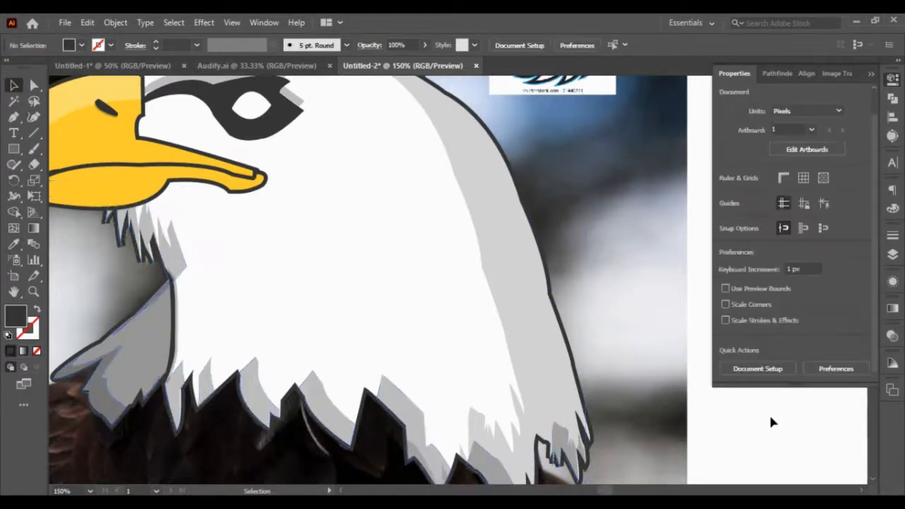
# Examine the shading on the whole eagle head against the reference logo.
pyautogui.hotkey('ctrl', '-')
pyautogui.hotkey('ctrl', '-')
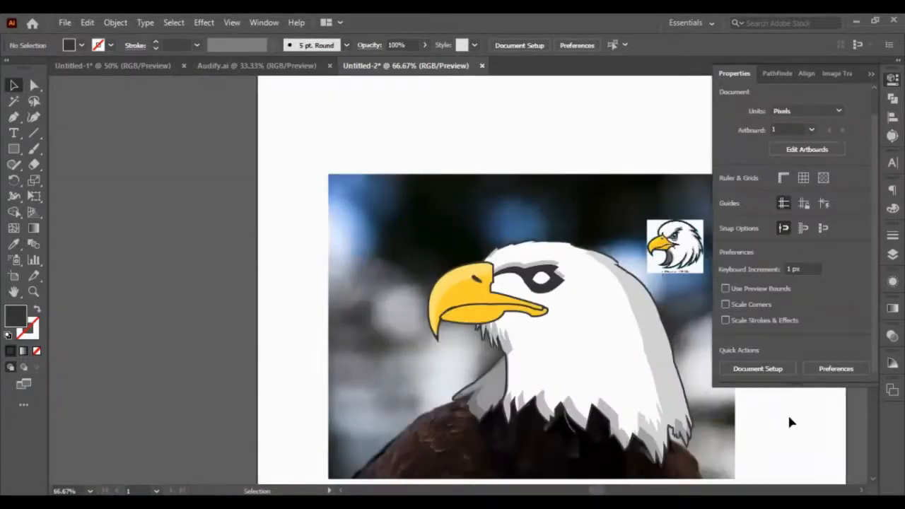
pyautogui.scroll(-3, 789, 413)
pyautogui.scroll(3, 789, 413)
pyautogui.hscroll(5, 791, 417)
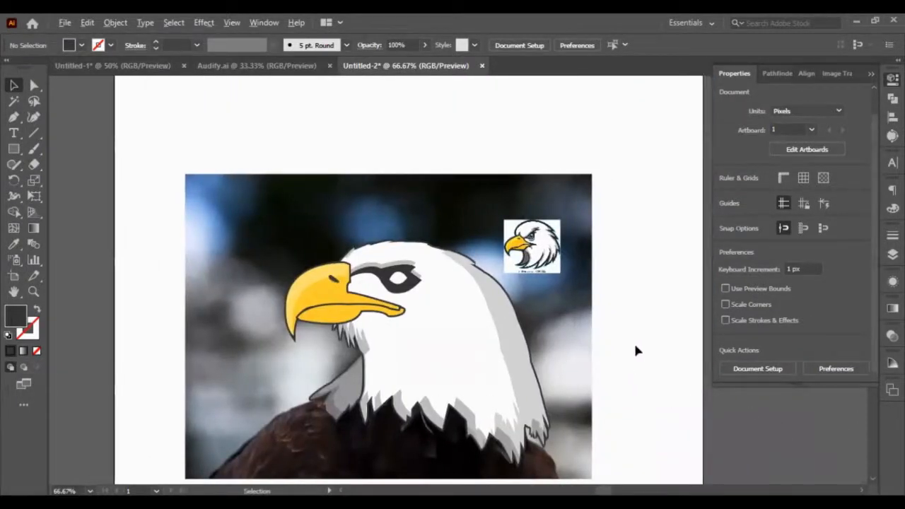
pyautogui.scroll(1, 635, 351)
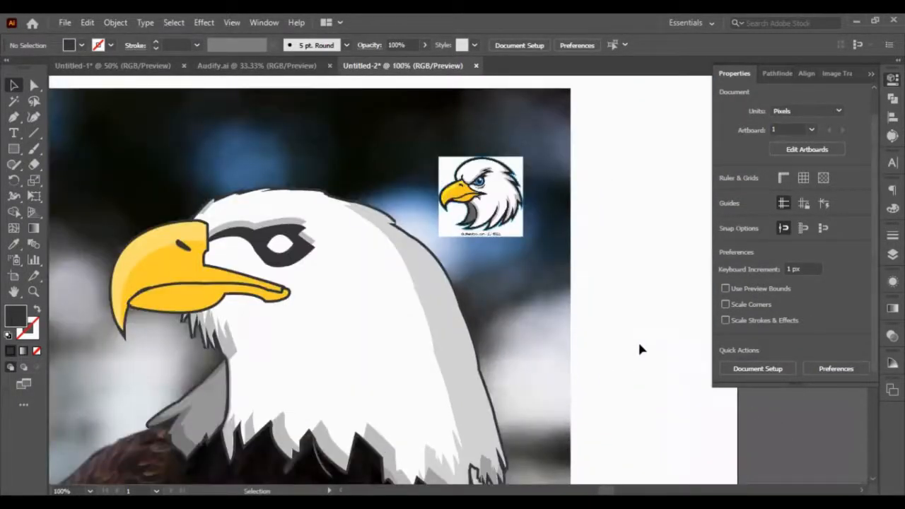
pyautogui.scroll(-1, 638, 349)
pyautogui.scroll(1, 337, 256)
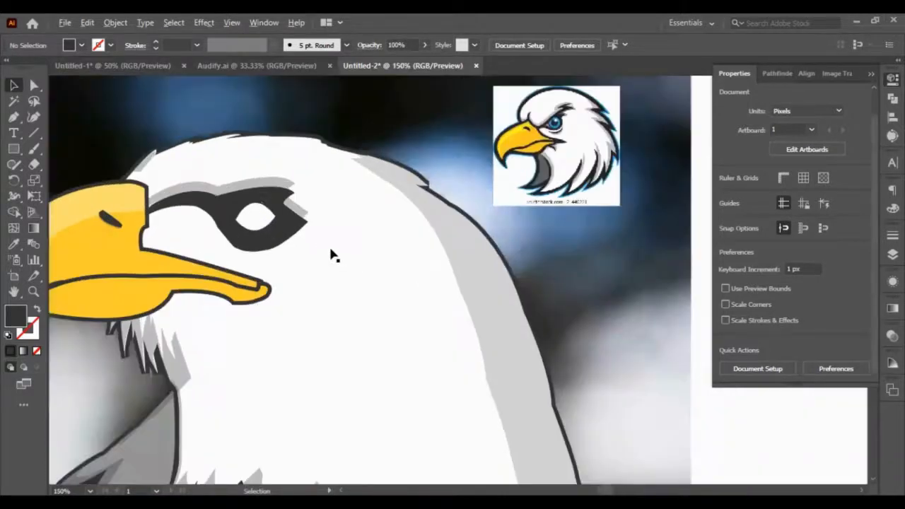
# Fill the white eye shape with the beak's yellow using the Eyedropper.
pyautogui.click(249, 220)
pyautogui.click(13, 243)
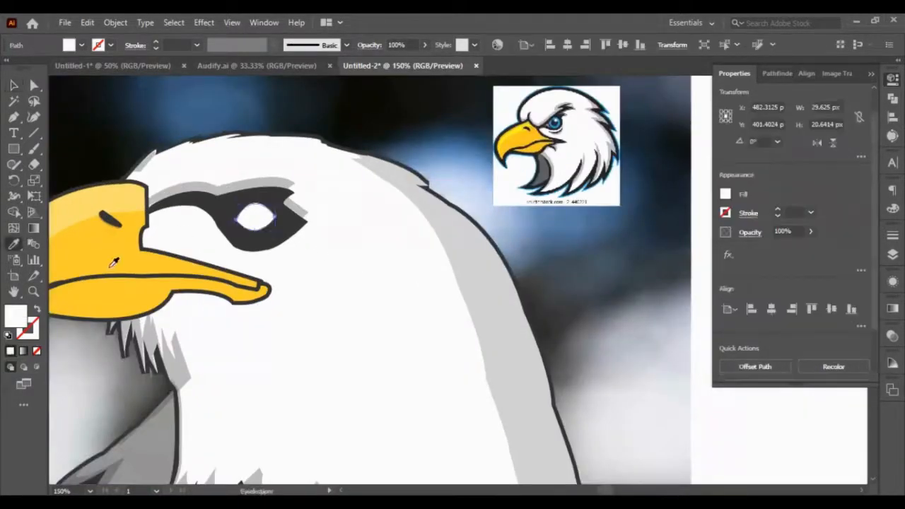
pyautogui.click(110, 263)
pyautogui.click(14, 85)
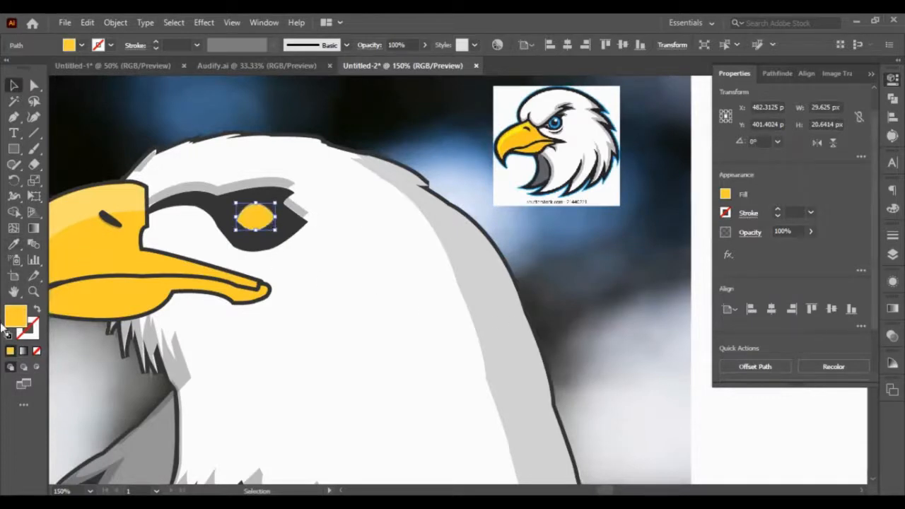
# Try the purple 8452FF as the eye shape's fill colour.
pyautogui.click(598, 257)
pyautogui.moveTo(569, 245); pyautogui.dragTo(522, 200)
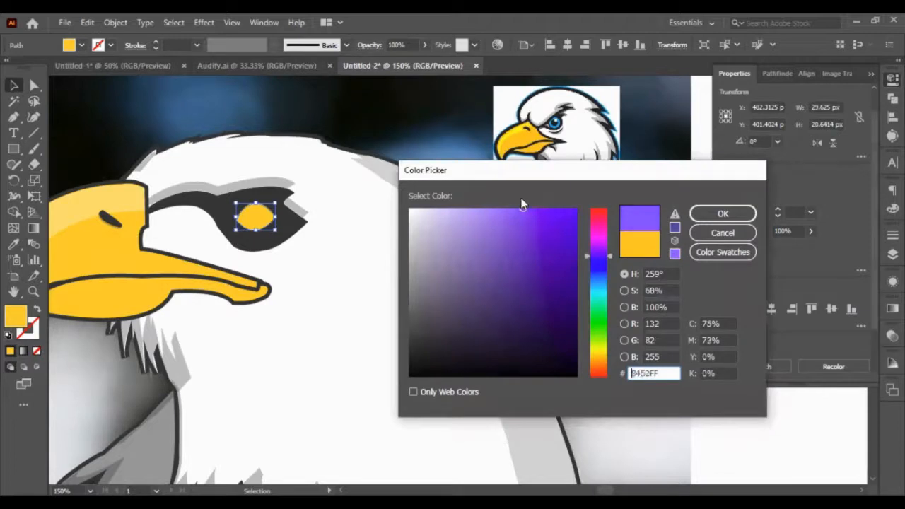
pyautogui.click(737, 213)
pyautogui.click(746, 421)
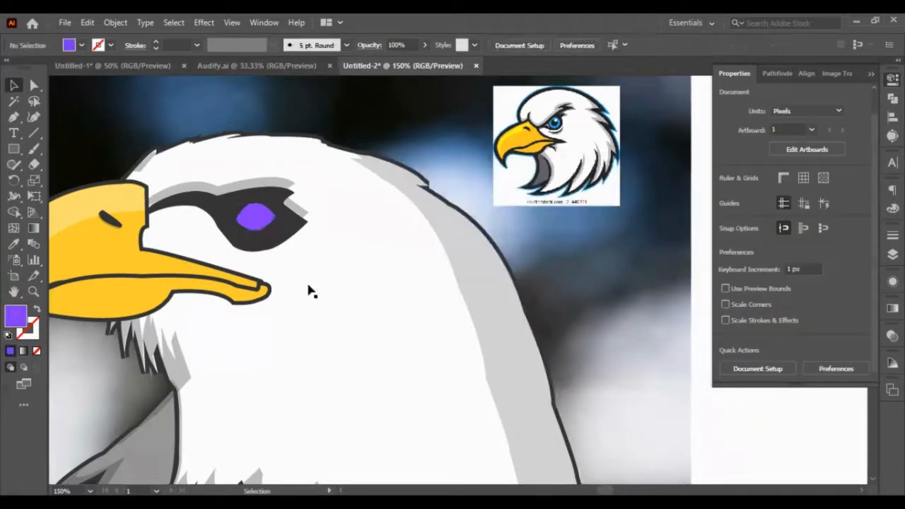
# Undo the purple and yellow fills on the eye shape.
pyautogui.click(253, 205)
pyautogui.hotkey('ctrl', 'z')
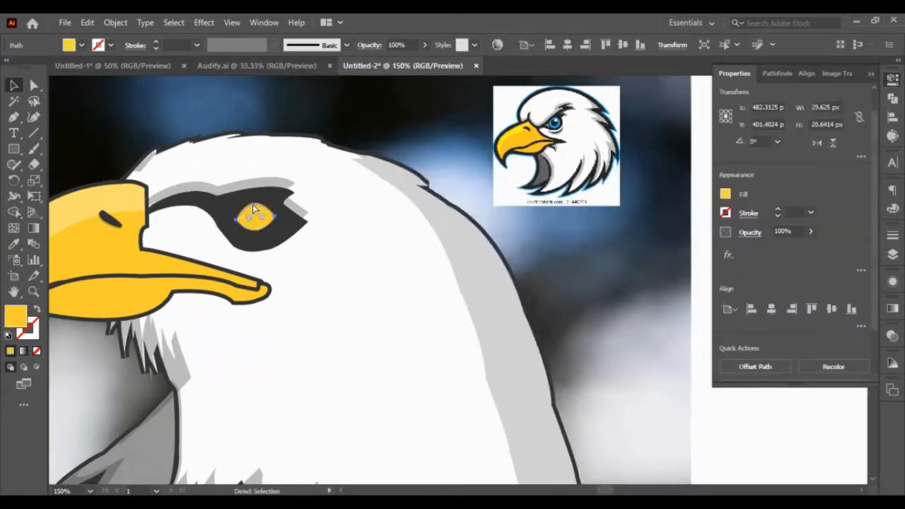
pyautogui.hotkey('ctrl', 'z')
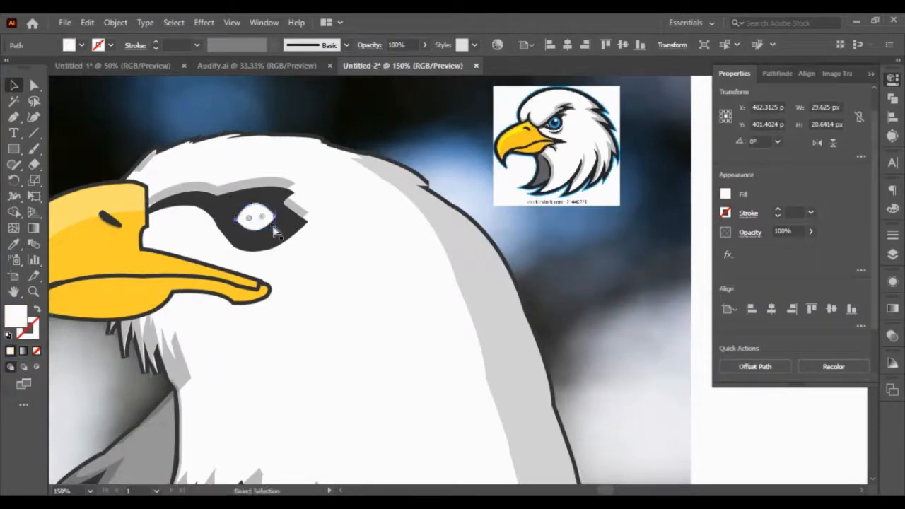
pyautogui.moveTo(274, 227); pyautogui.dragTo(475, 292)
pyautogui.hotkey('ctrl', 'z')
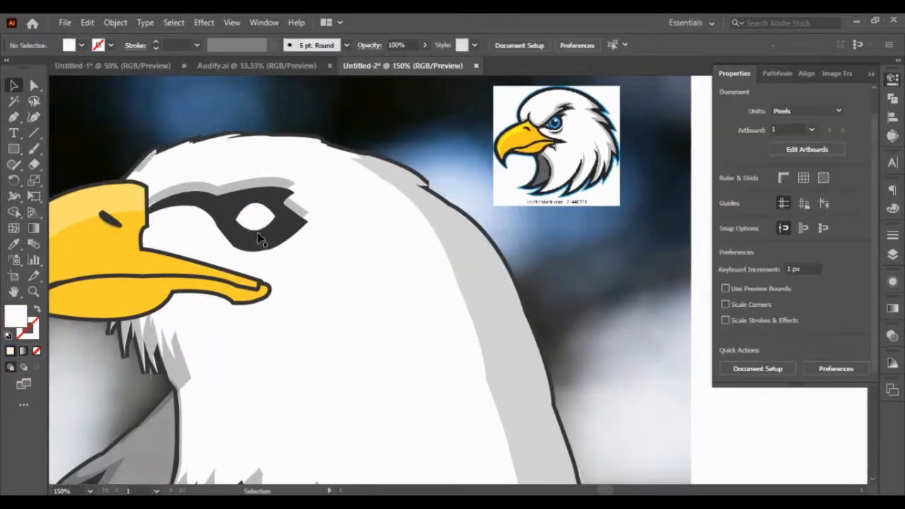
# Fill the eye shape with a saturated blue and set its opacity to 50%.
pyautogui.press('v')
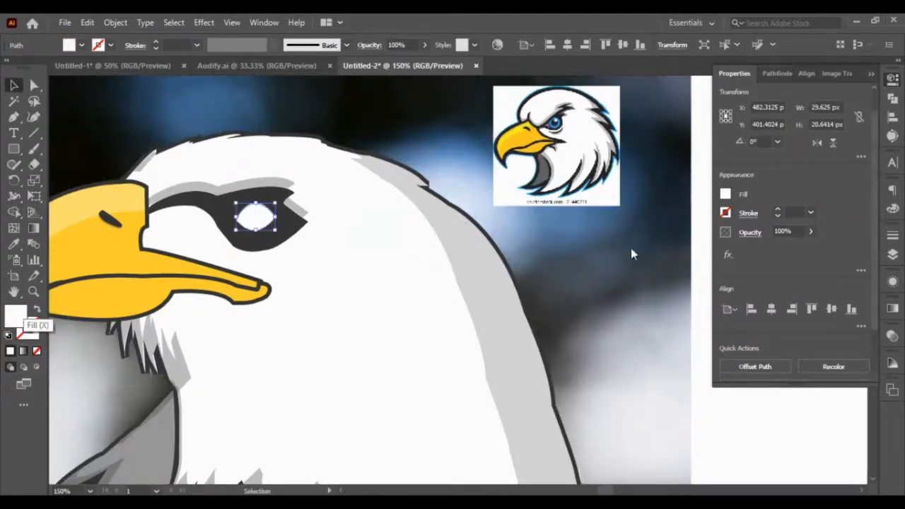
pyautogui.click(592, 270)
pyautogui.moveTo(533, 255); pyautogui.dragTo(600, 174)
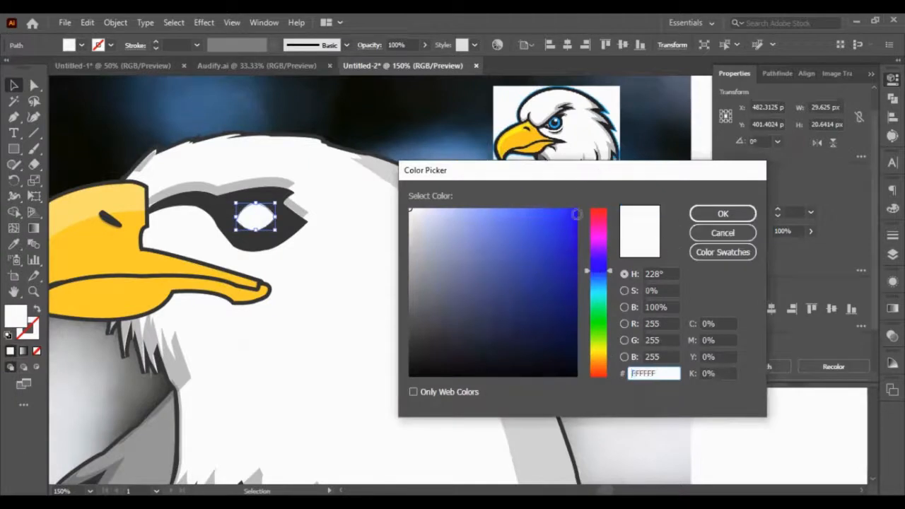
pyautogui.click(576, 213)
pyautogui.click(723, 214)
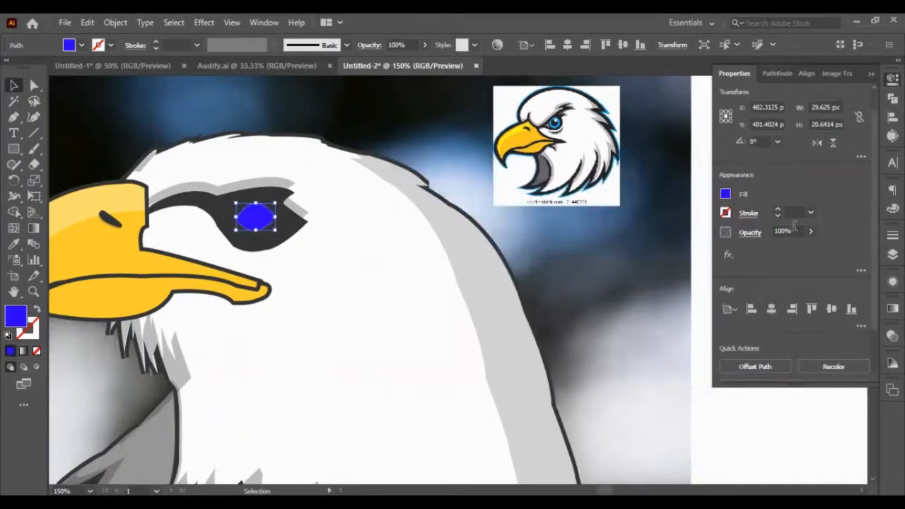
pyautogui.scroll(-4, 793, 226)
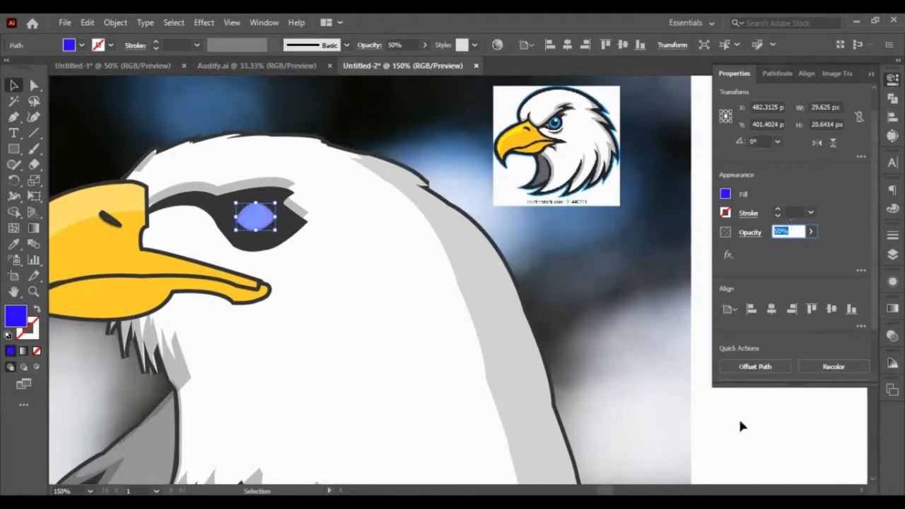
pyautogui.click(558, 371)
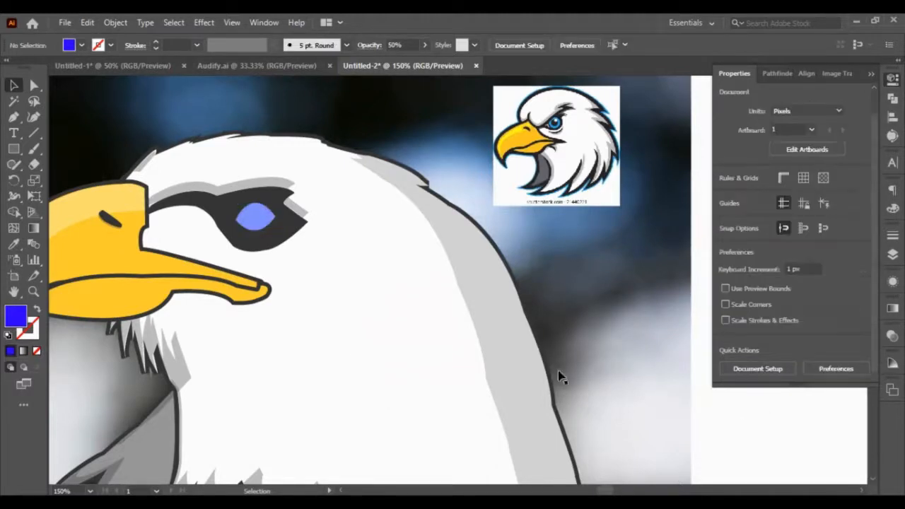
# Recolour the eye shape with the beak's solid yellow using the Eyedropper, then deselect it.
pyautogui.click(249, 233)
pyautogui.click(247, 233)
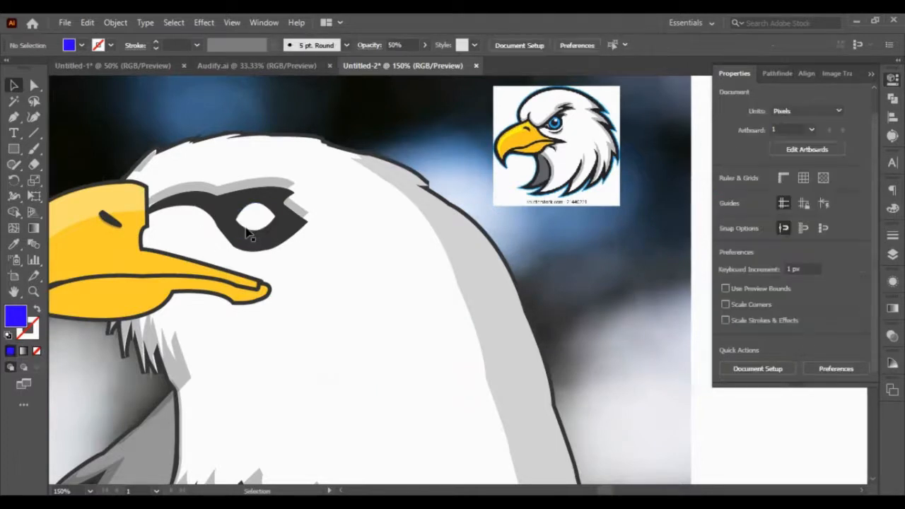
pyautogui.press('a')
pyautogui.click(245, 237)
pyautogui.press('v')
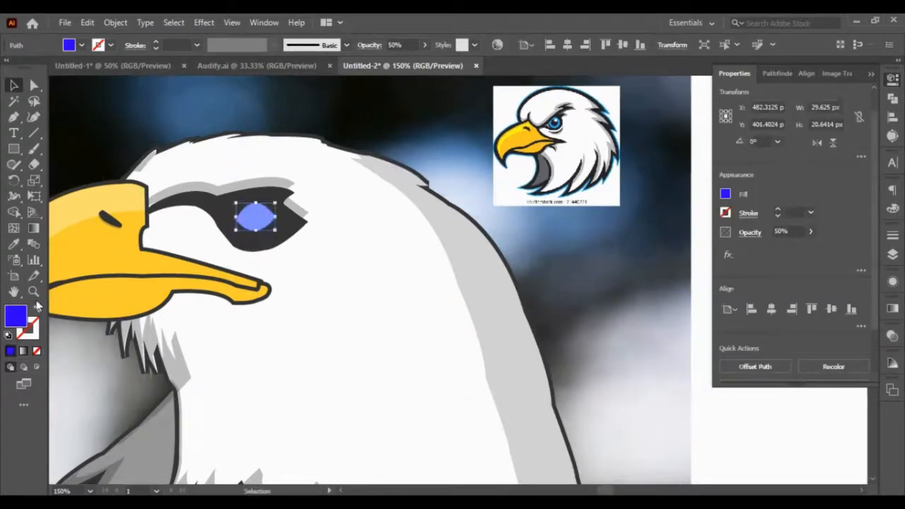
pyautogui.click(13, 244)
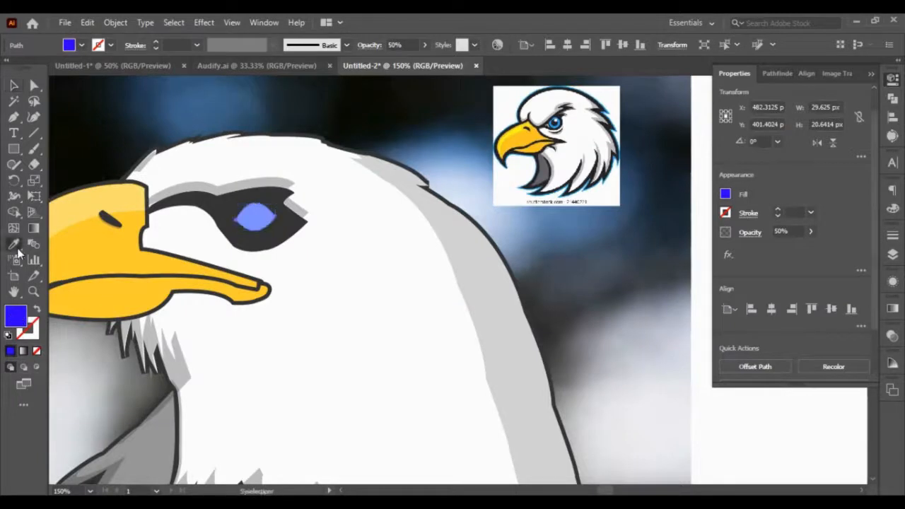
pyautogui.click(94, 252)
pyautogui.click(13, 86)
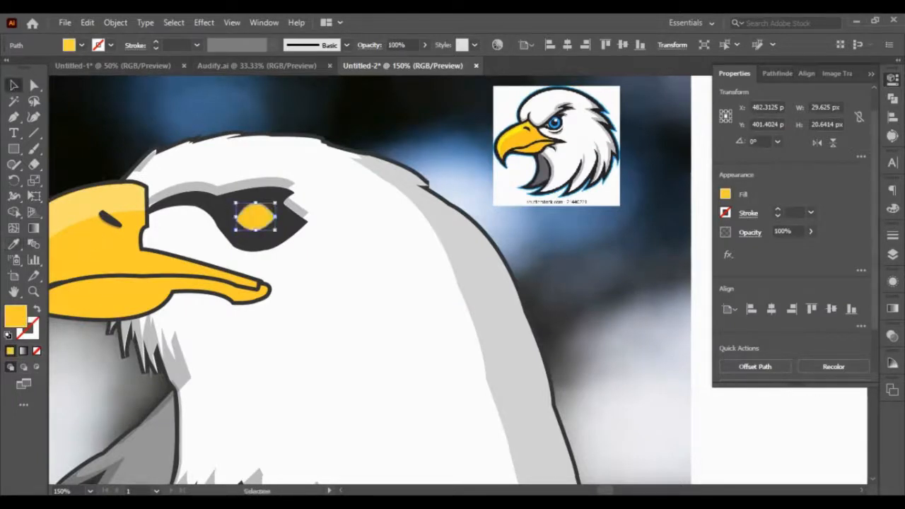
pyautogui.click(840, 422)
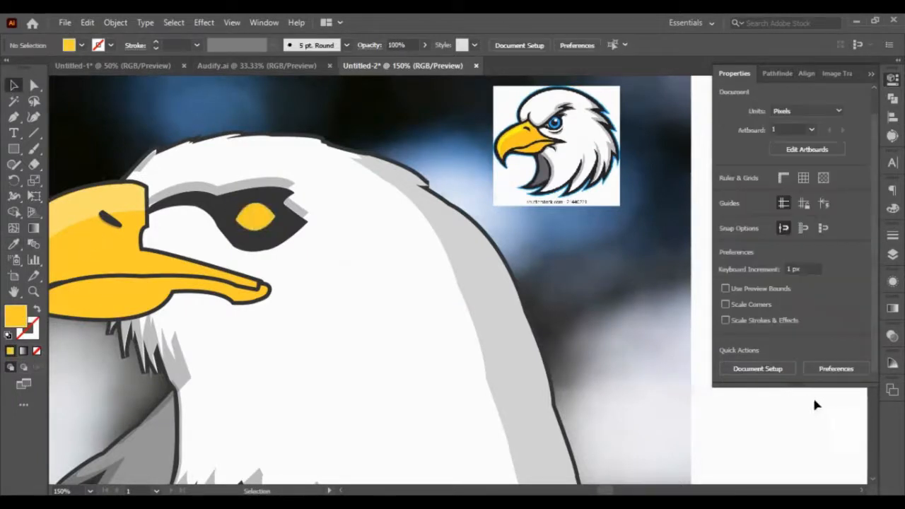
# Delete the small grey shading pieces at the front neck feathers and the grey throat shading under the beak.
pyautogui.scroll(-1, 501, 375)
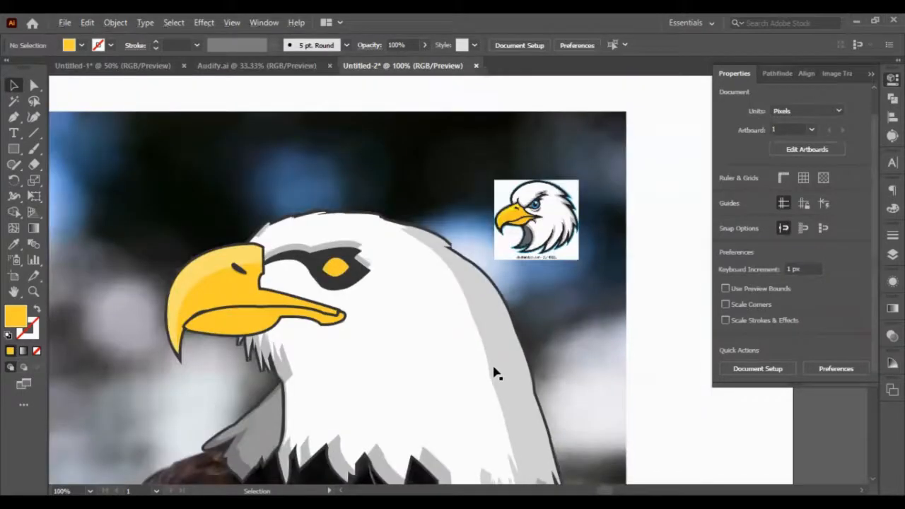
pyautogui.scroll(-1, 471, 375)
pyautogui.scroll(1, 324, 452)
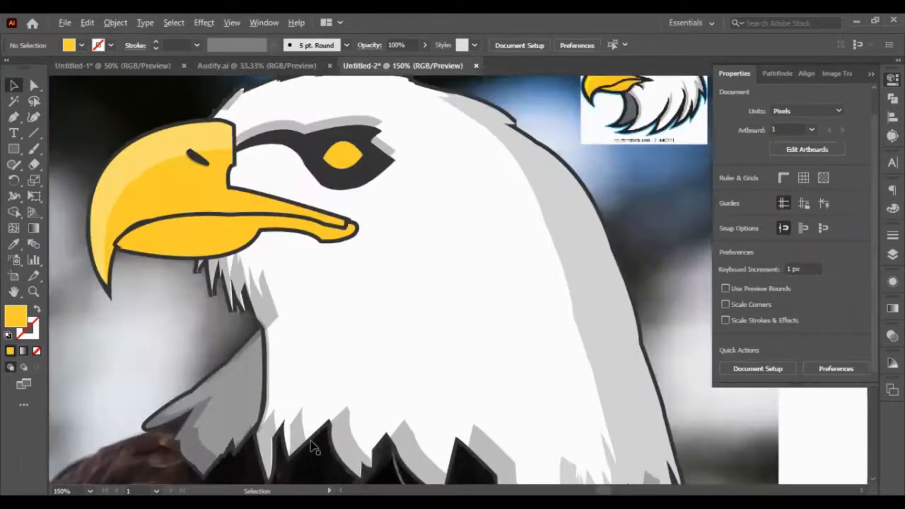
pyautogui.doubleClick(300, 430)
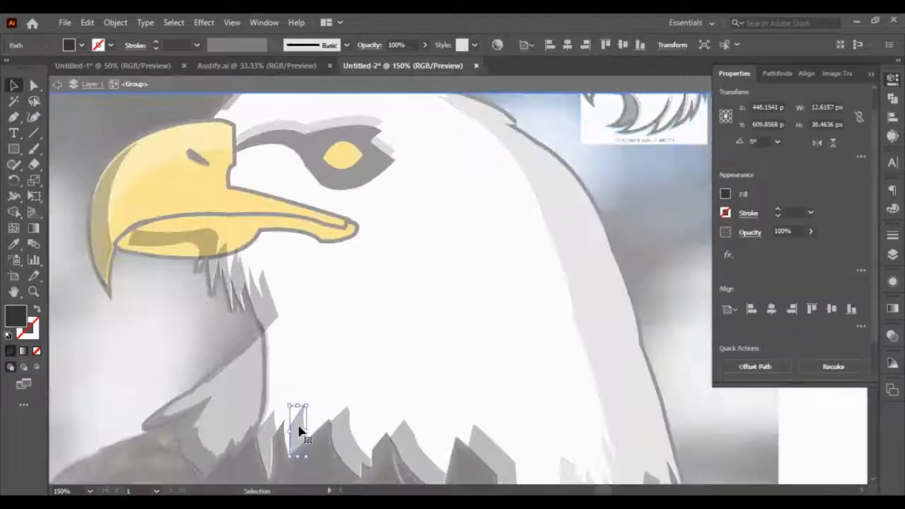
pyautogui.click(211, 431)
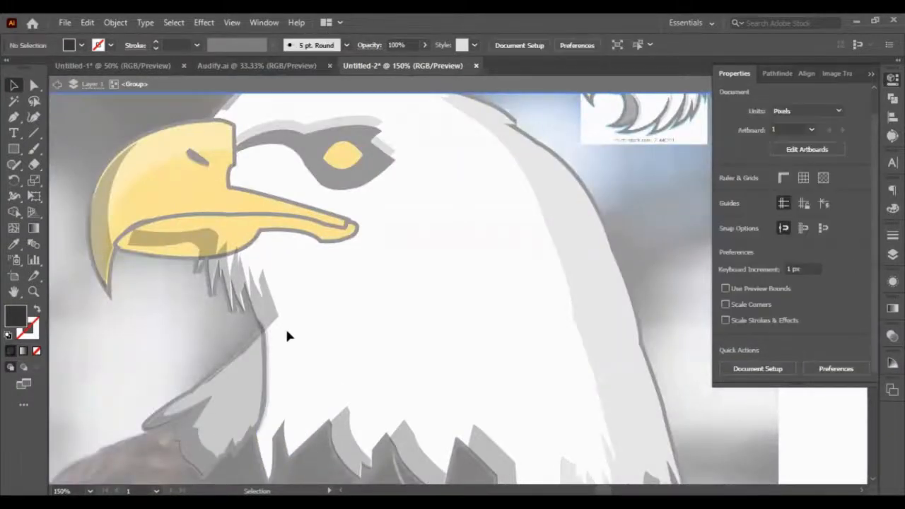
pyautogui.click(273, 307)
pyautogui.press('Delete')
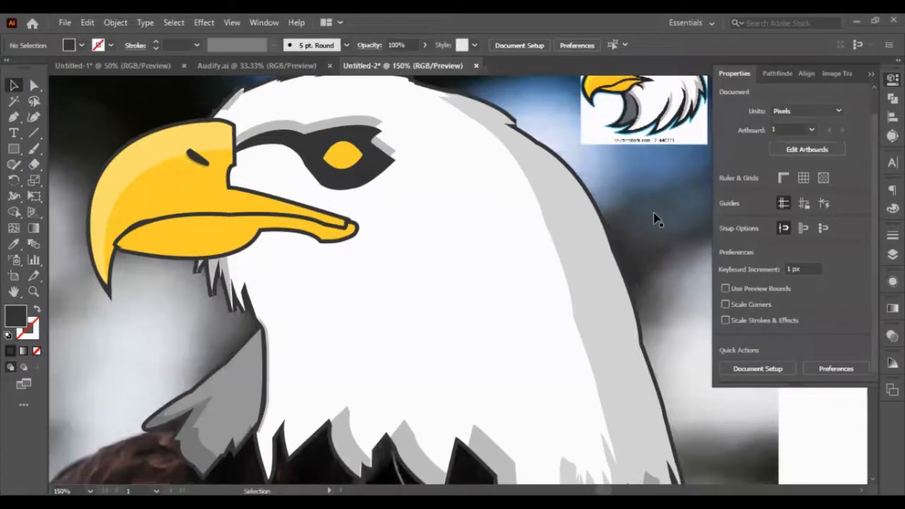
# Try the white head shape at 70% and 90% opacity.
pyautogui.scroll(3, 576, 263)
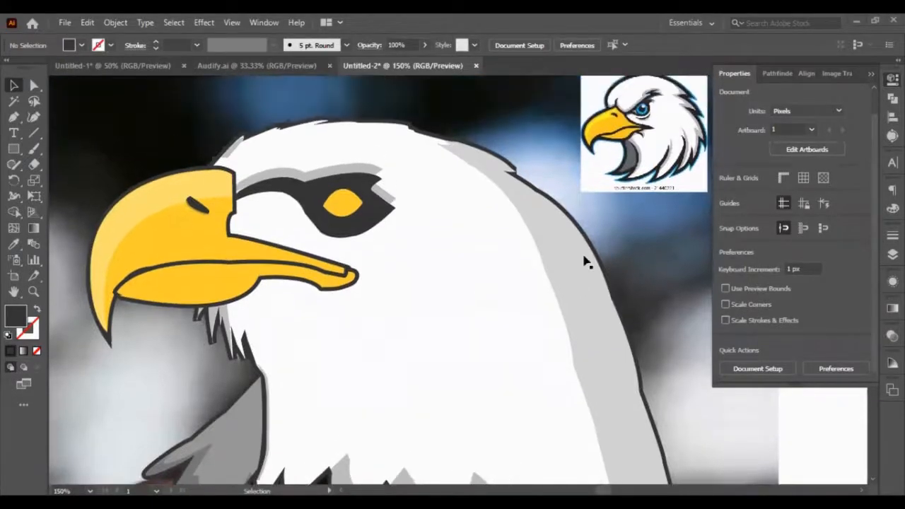
pyautogui.scroll(-1, 587, 258)
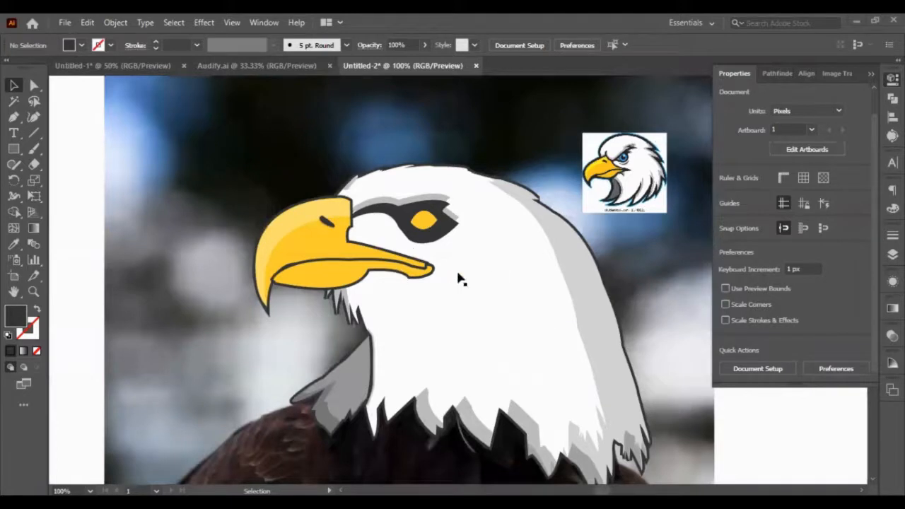
pyautogui.scroll(-1, 484, 281)
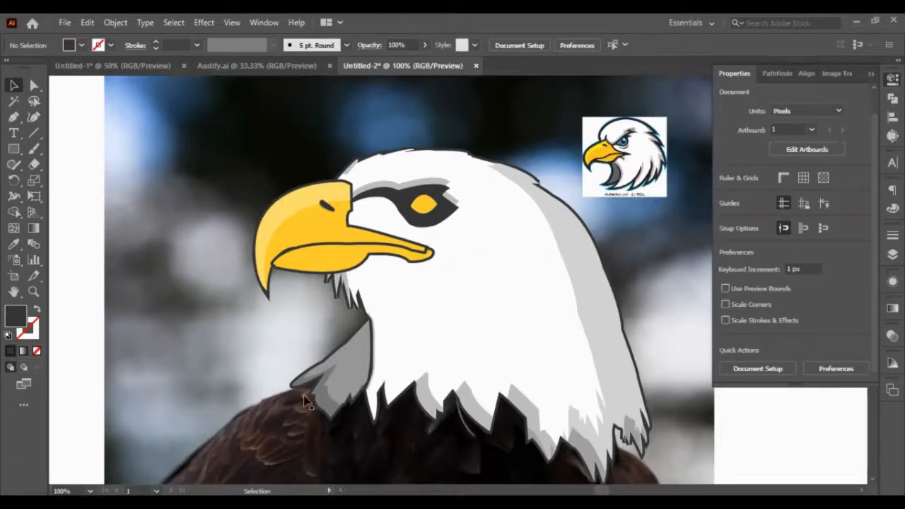
pyautogui.click(437, 367)
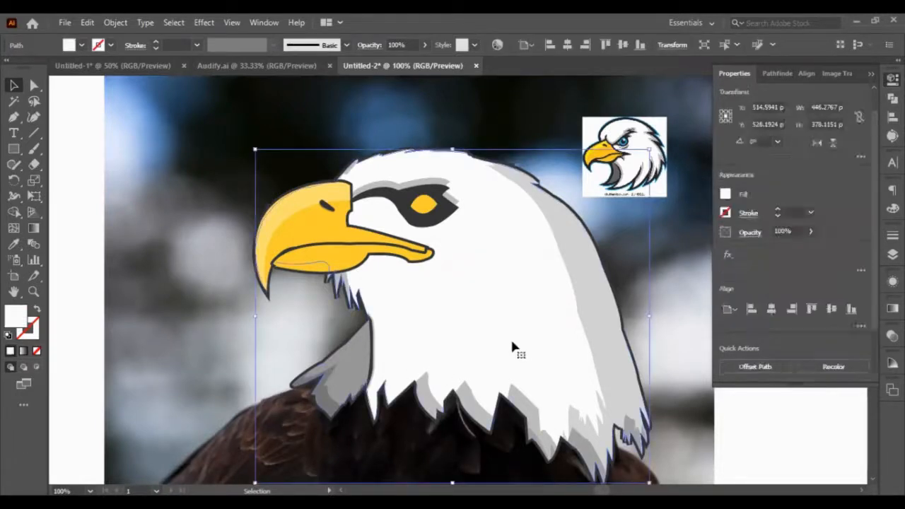
pyautogui.click(790, 231)
pyautogui.write('30')
pyautogui.press('Return')
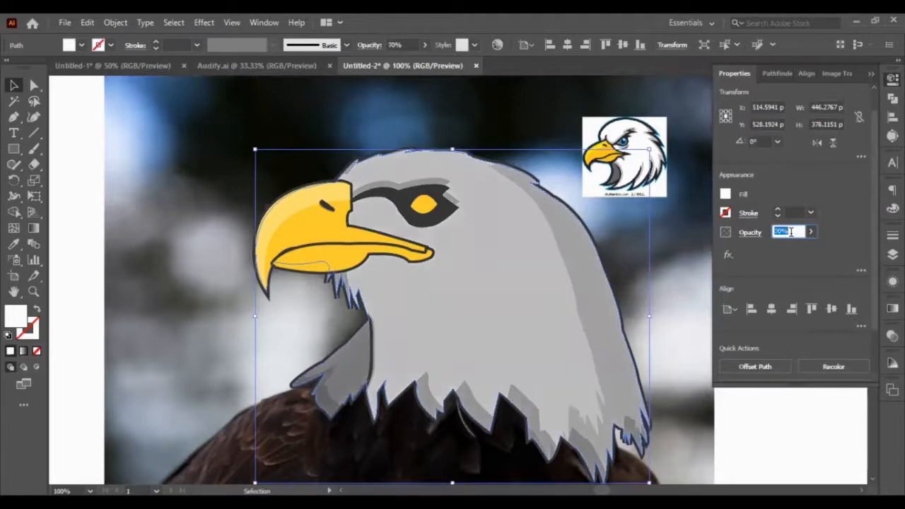
pyautogui.scroll(-1, 791, 232)
pyautogui.scroll(8, 791, 232)
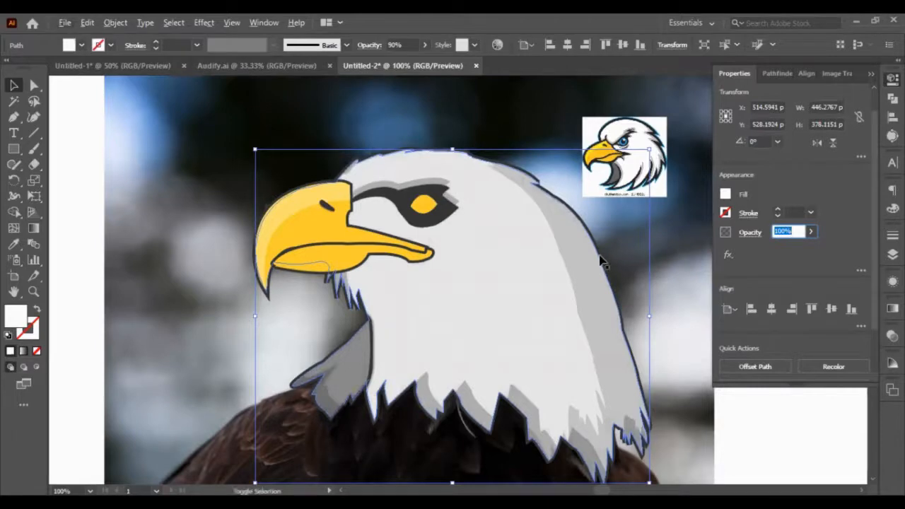
pyautogui.hotkey('ctrl', 'shift', 'a')
# Set the dark head outline shape's opacity to 0%.
pyautogui.scroll(3, 616, 305)
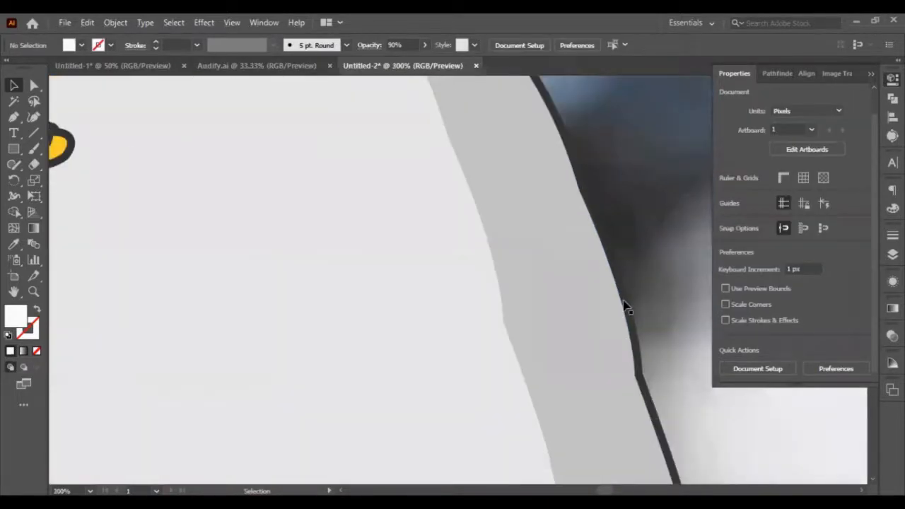
pyautogui.click(622, 306)
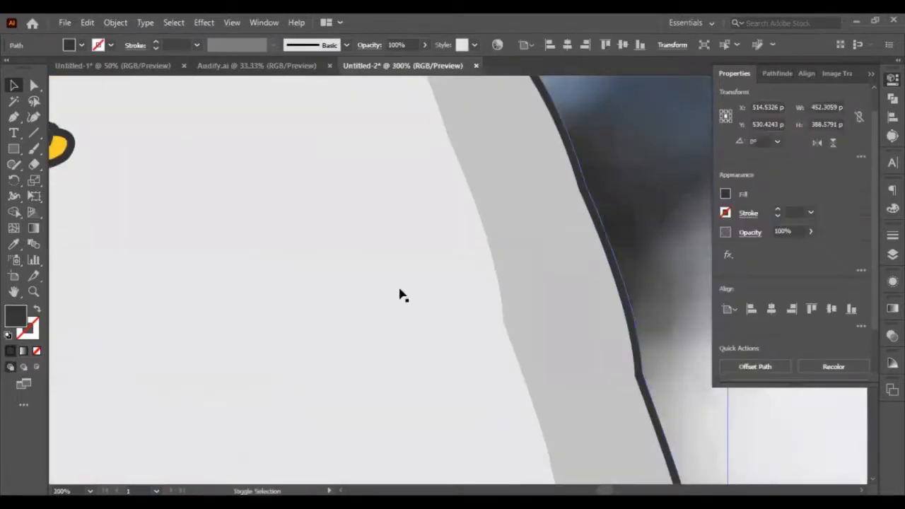
pyautogui.click(793, 231)
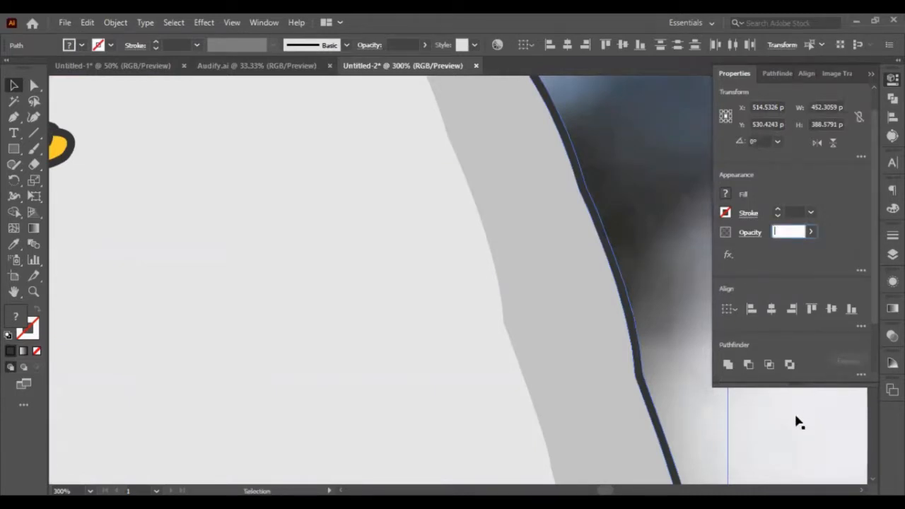
pyautogui.write('90')
pyautogui.press('Return')
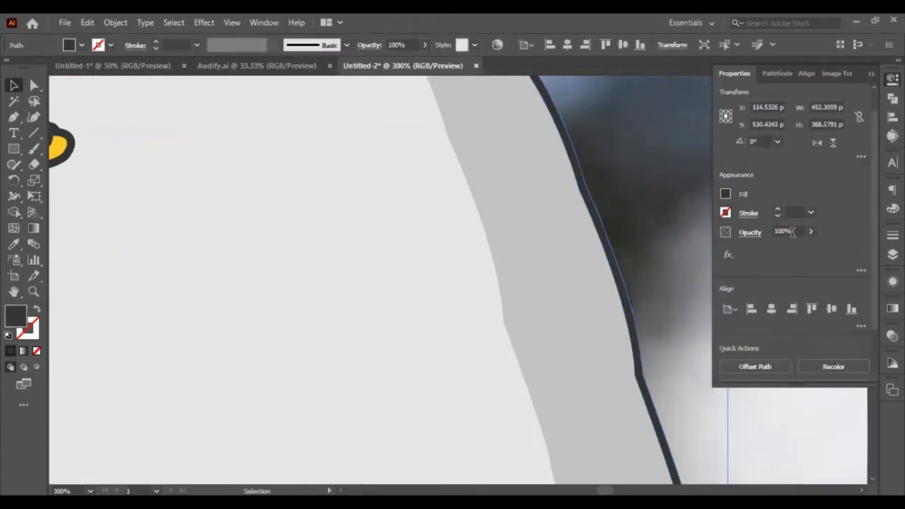
pyautogui.click(792, 232)
pyautogui.write('0')
pyautogui.press('Return')
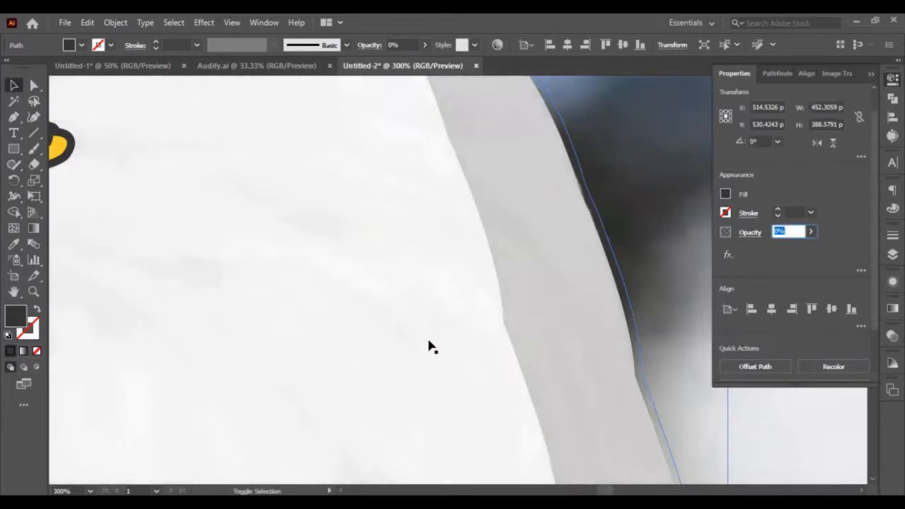
# Set the white head shape's opacity to 40% as a see-through guide for tracing the photo's feathers.
pyautogui.hotkey('ctrl', 'z')
pyautogui.click(798, 233)
pyautogui.write('40')
pyautogui.press('Return')
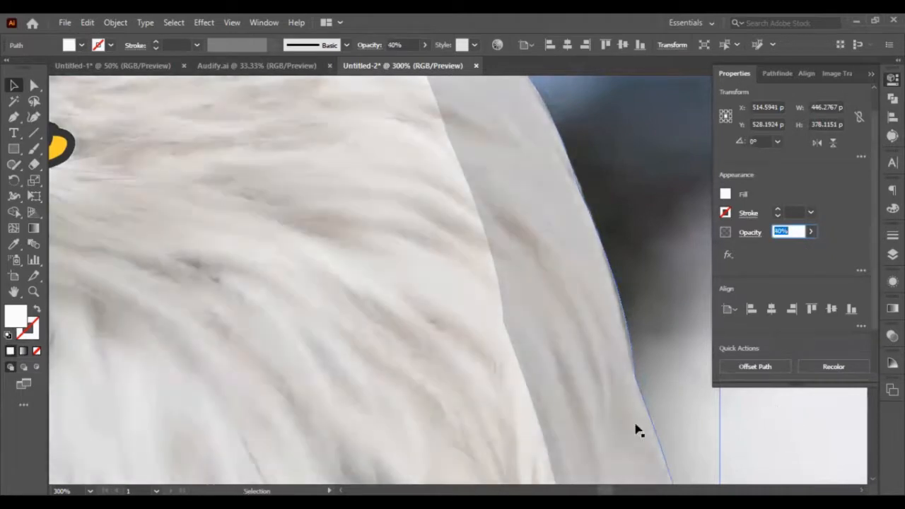
# Start a white feather shape below the beak's mouth corner with the Pen tool, curving down to a first pointed tip.
pyautogui.scroll(-3, 431, 307)
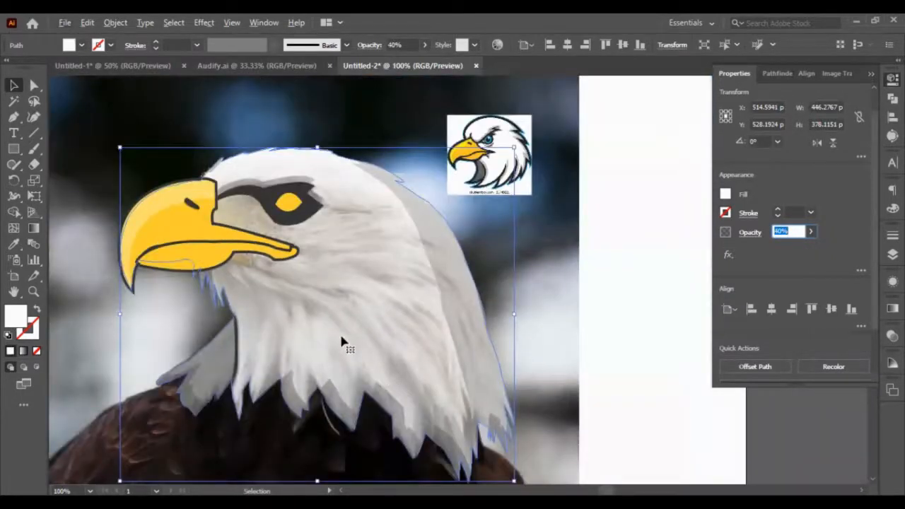
pyautogui.scroll(2, 323, 303)
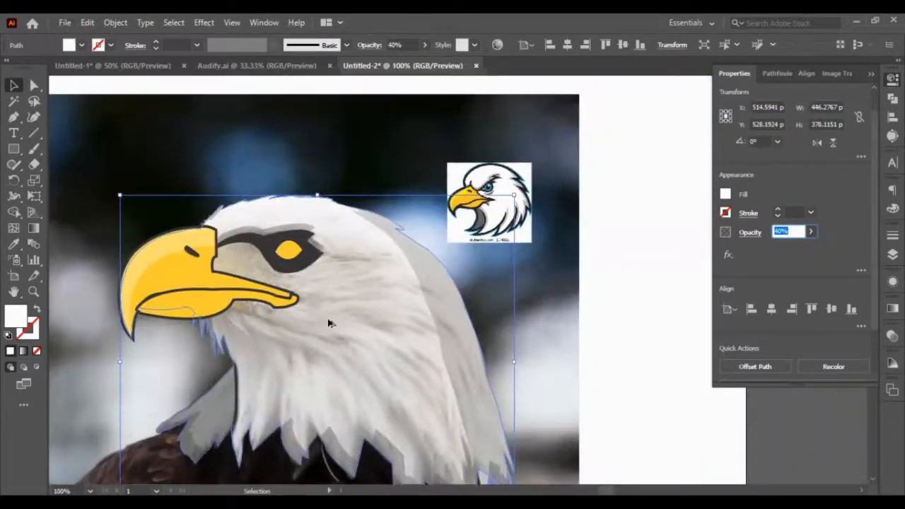
pyautogui.scroll(2, 328, 318)
pyautogui.scroll(-1, 282, 349)
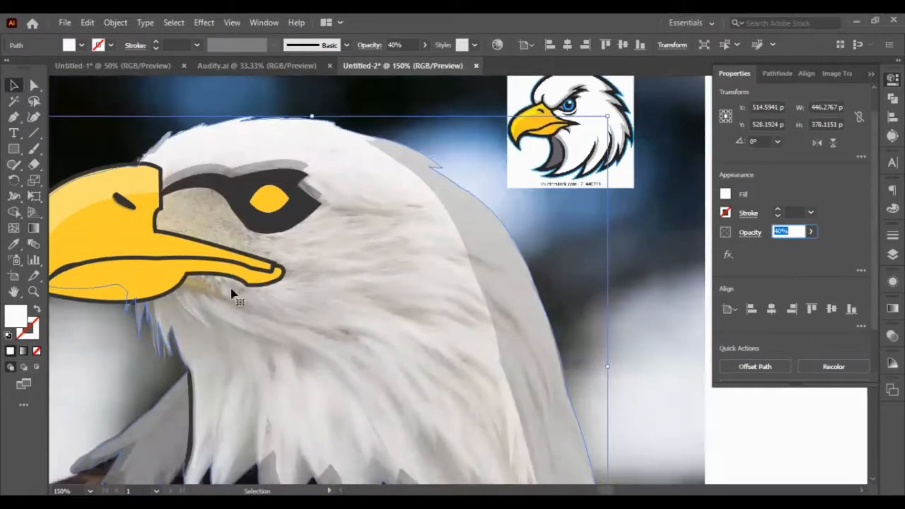
pyautogui.click(14, 119)
pyautogui.moveTo(269, 380); pyautogui.dragTo(274, 427)
pyautogui.click(268, 380)
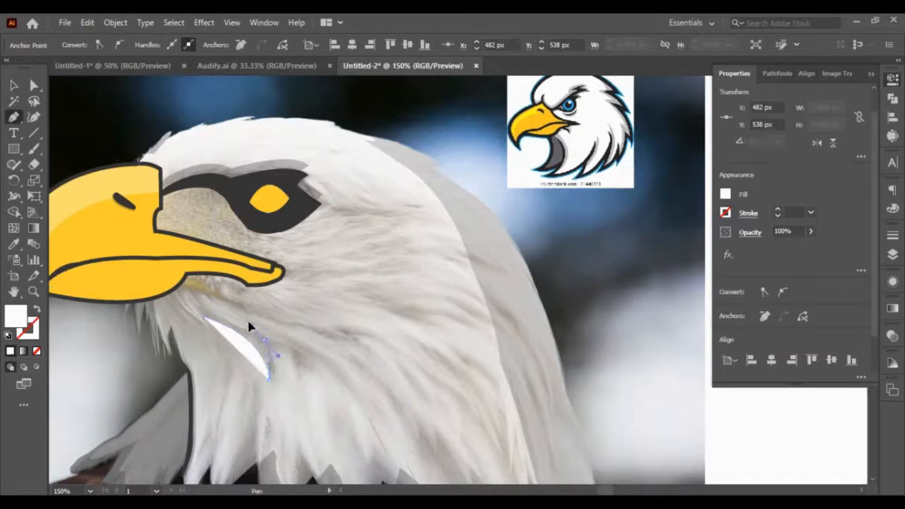
# Add a second, shorter curved tip beside the first one and close the feather shape at its starting point.
pyautogui.moveTo(263, 339); pyautogui.dragTo(297, 391)
pyautogui.click(297, 367)
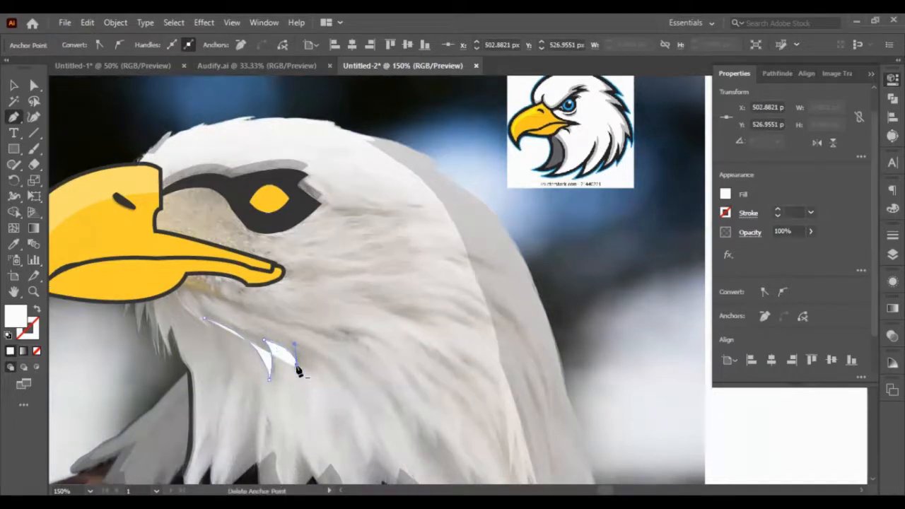
pyautogui.hotkey('ctrl', 'z')
pyautogui.click(297, 368)
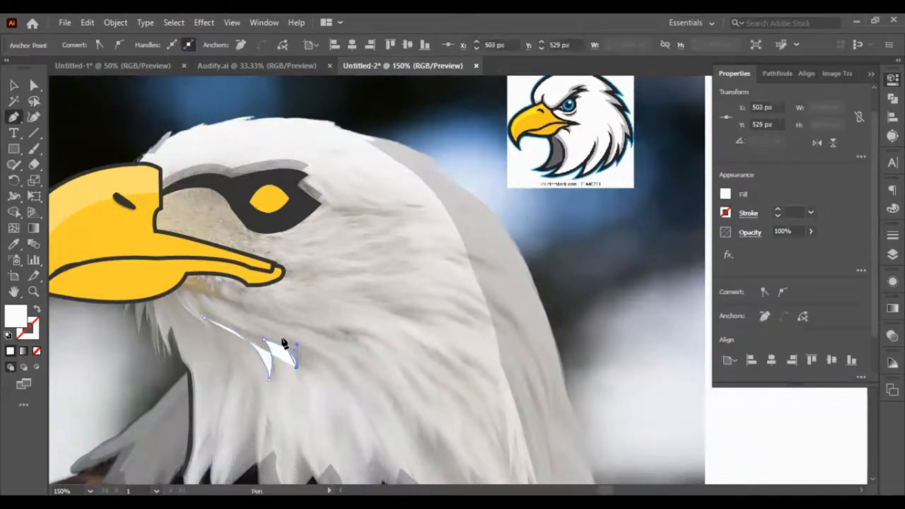
pyautogui.moveTo(282, 340); pyautogui.dragTo(261, 326)
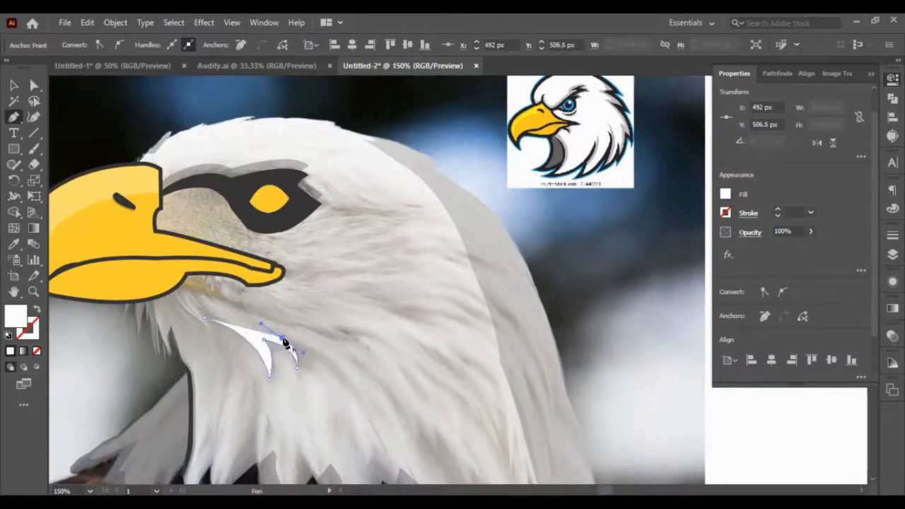
pyautogui.click(284, 341)
pyautogui.click(204, 319)
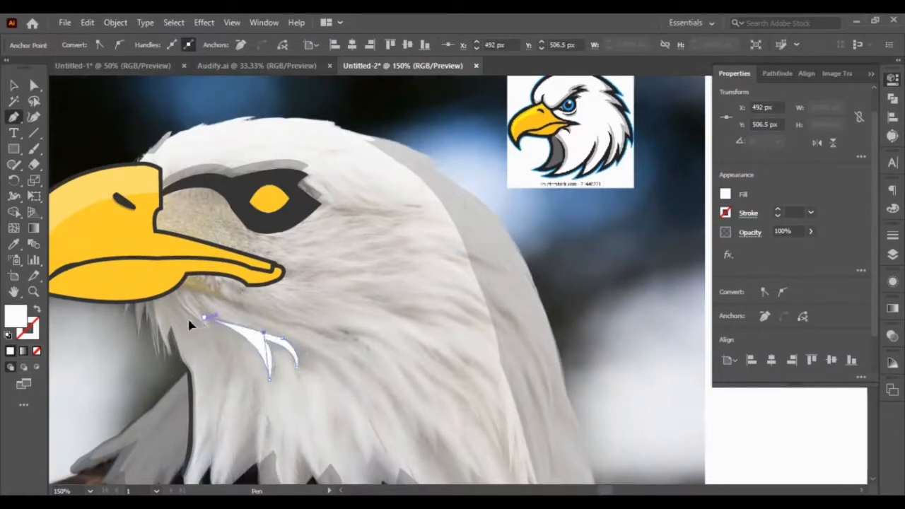
pyautogui.moveTo(190, 325); pyautogui.dragTo(154, 315)
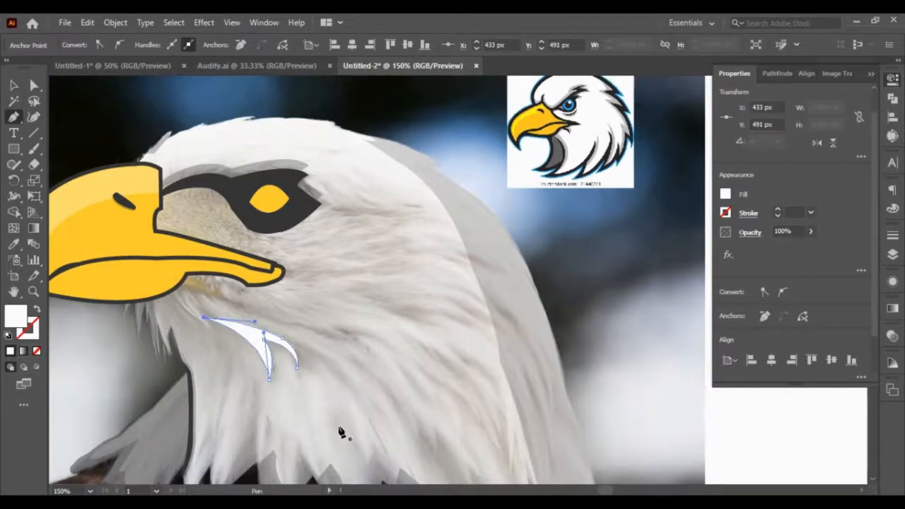
pyautogui.scroll(-2, 409, 417)
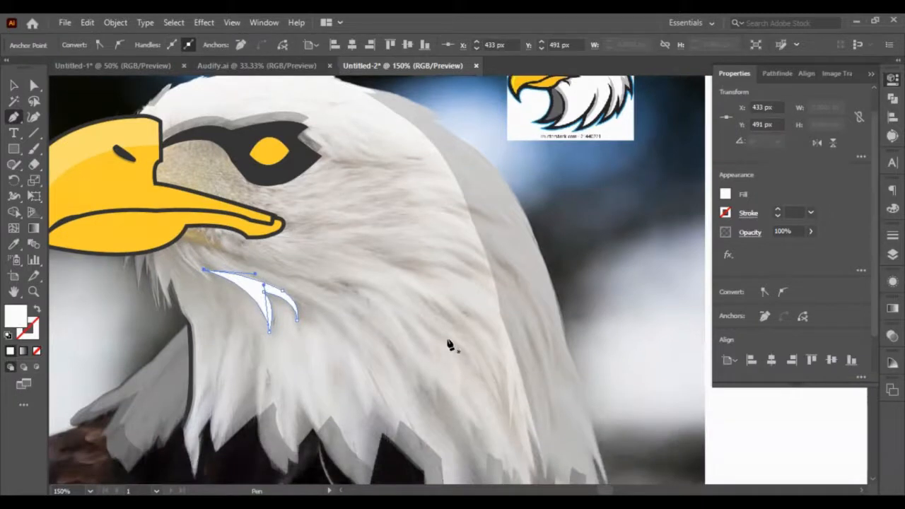
pyautogui.click(360, 249)
pyautogui.moveTo(439, 278); pyautogui.dragTo(462, 271)
pyautogui.click(440, 278)
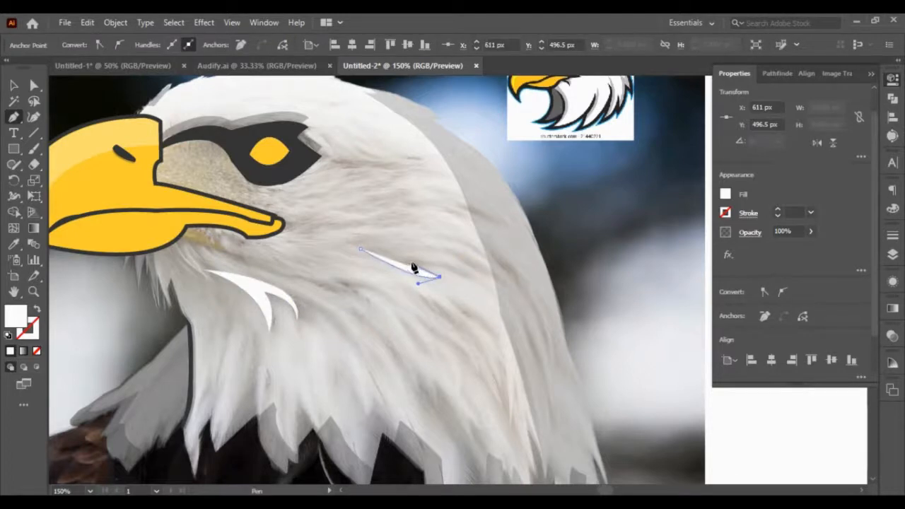
pyautogui.moveTo(407, 263); pyautogui.dragTo(389, 261)
pyautogui.click(407, 263)
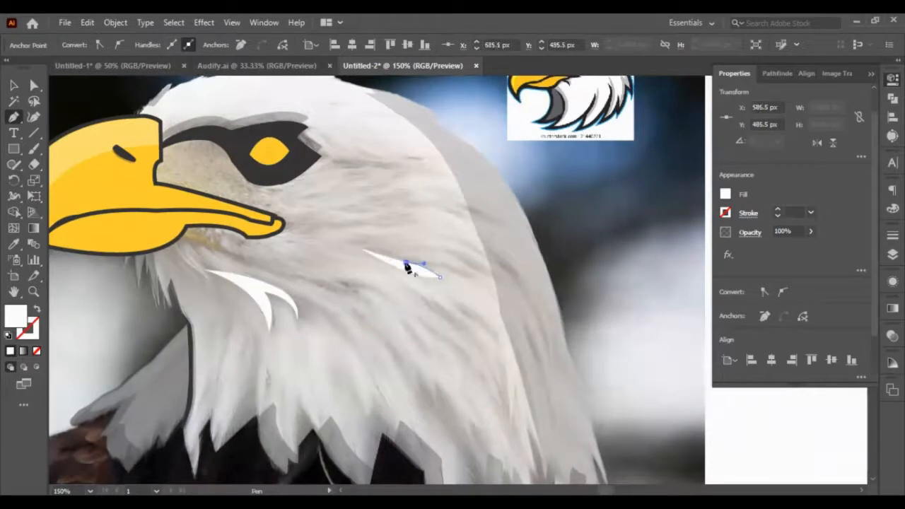
pyautogui.click(464, 272)
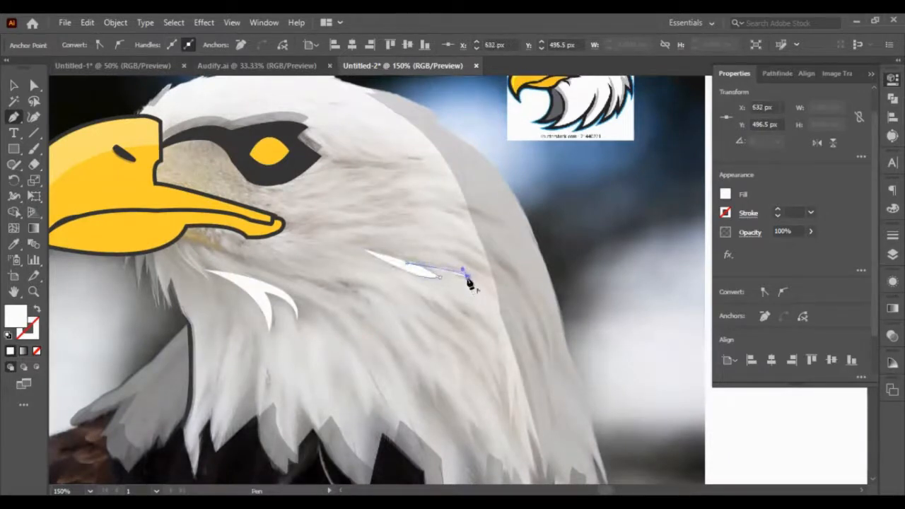
pyautogui.moveTo(420, 258); pyautogui.dragTo(381, 255)
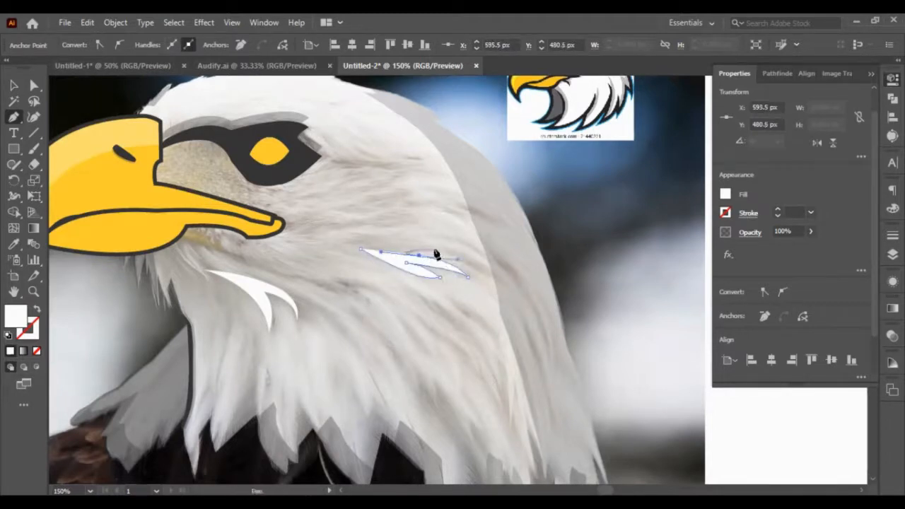
pyautogui.click(419, 256)
pyautogui.moveTo(435, 252); pyautogui.dragTo(428, 279)
pyautogui.press('Escape')
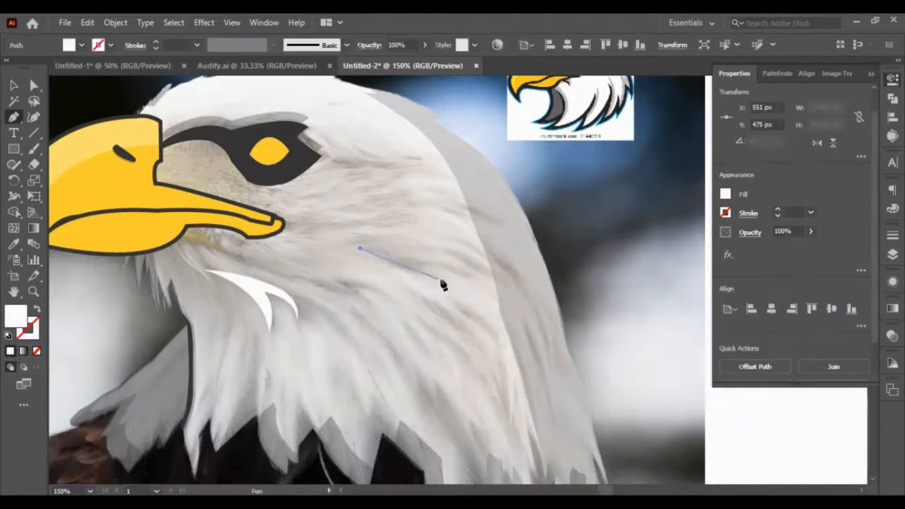
pyautogui.moveTo(459, 286); pyautogui.dragTo(485, 295)
pyautogui.click(453, 285)
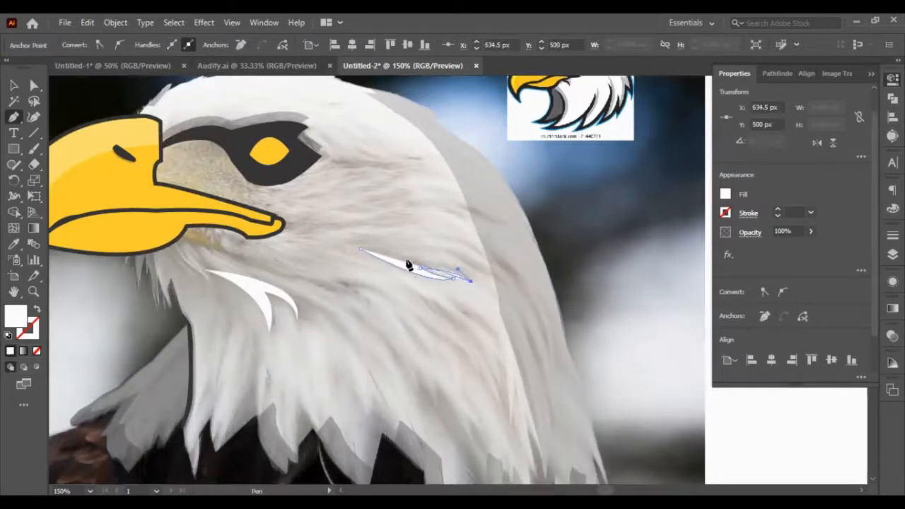
pyautogui.moveTo(420, 266); pyautogui.dragTo(384, 259)
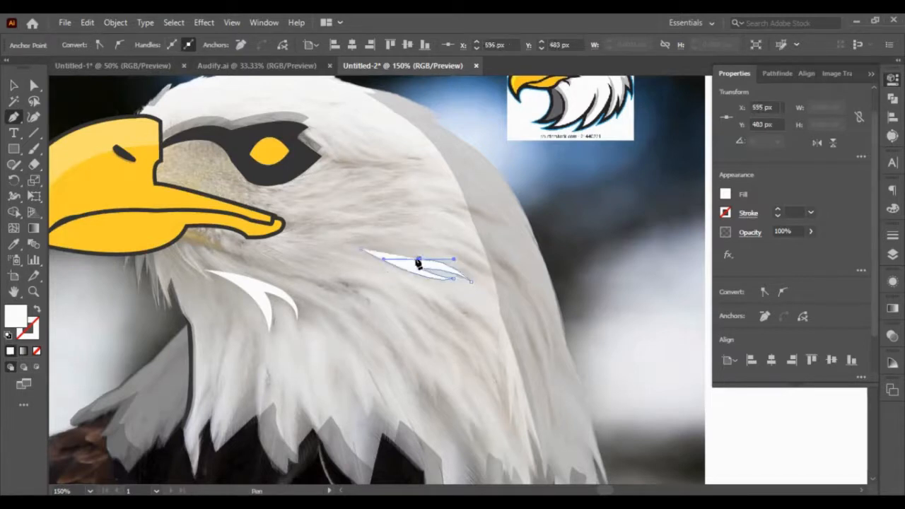
pyautogui.click(417, 260)
pyautogui.hotkey('ctrl', 'z')
pyautogui.click(418, 260)
pyautogui.moveTo(468, 271)
pyautogui.mouseDown()
pyautogui.moveTo(487, 297)
pyautogui.moveTo(472, 282)
pyautogui.mouseUp()
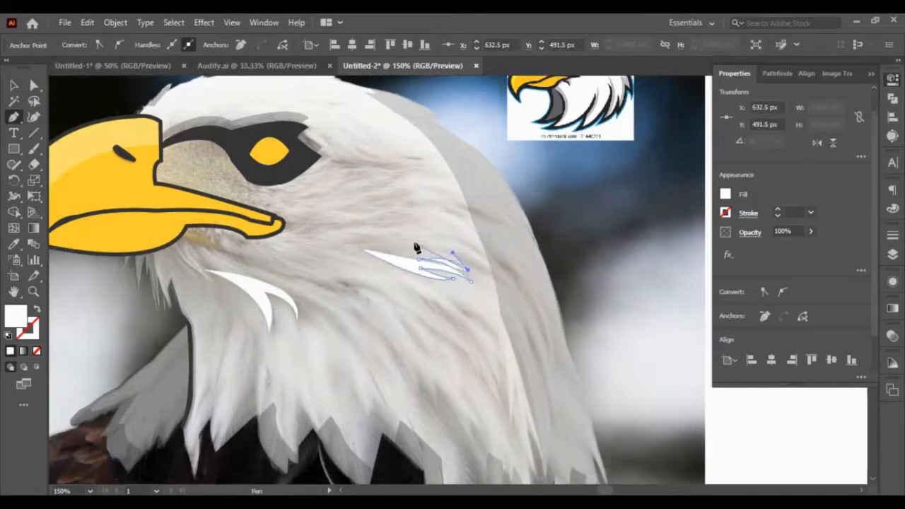
pyautogui.moveTo(406, 248); pyautogui.dragTo(348, 249)
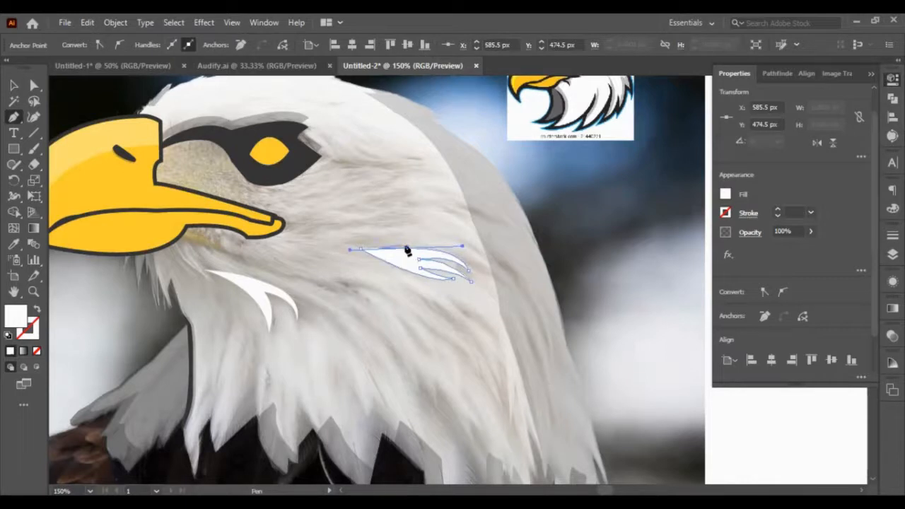
pyautogui.click(406, 249)
pyautogui.moveTo(361, 249); pyautogui.dragTo(386, 277)
pyautogui.hotkey('ctrl', 'z')
pyautogui.hotkey('ctrl', 'z')
pyautogui.hotkey('ctrl', 'z')
pyautogui.hotkey('ctrl', 'z')
pyautogui.hotkey('ctrl', 'z')
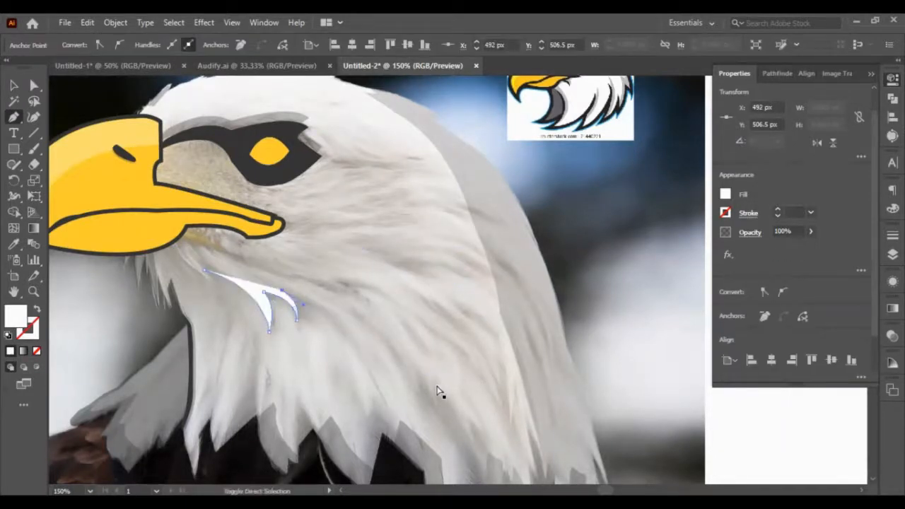
pyautogui.hotkey('ctrl', 'z')
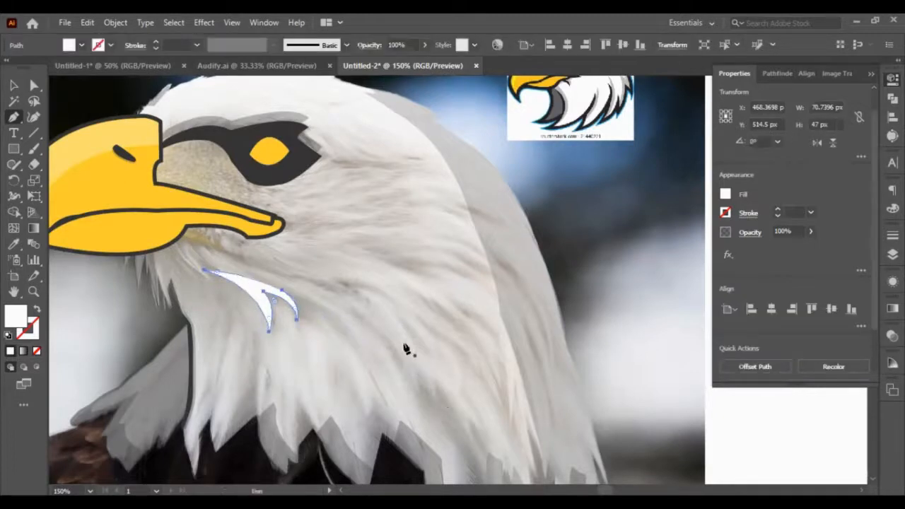
# Draw a second white feather shape with two curved tips beside the first one on the cheek using the Pen tool.
pyautogui.click(294, 279)
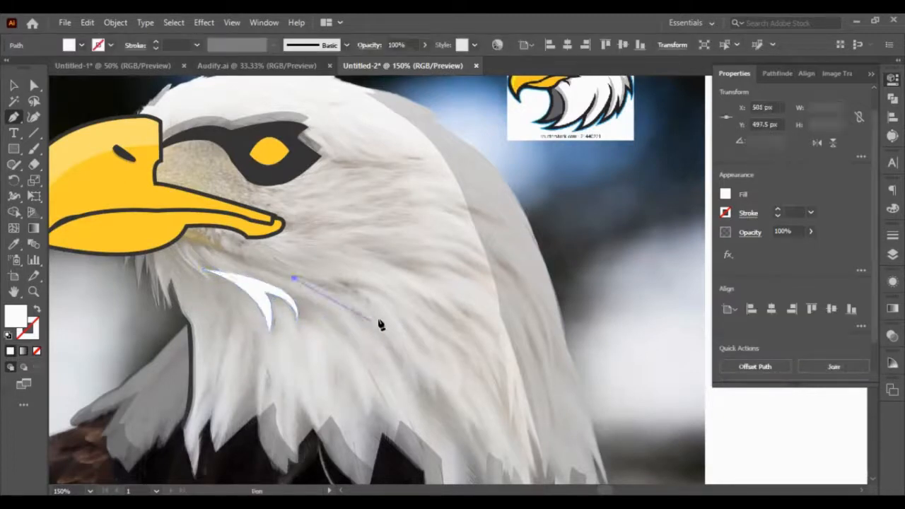
pyautogui.moveTo(378, 320); pyautogui.dragTo(396, 347)
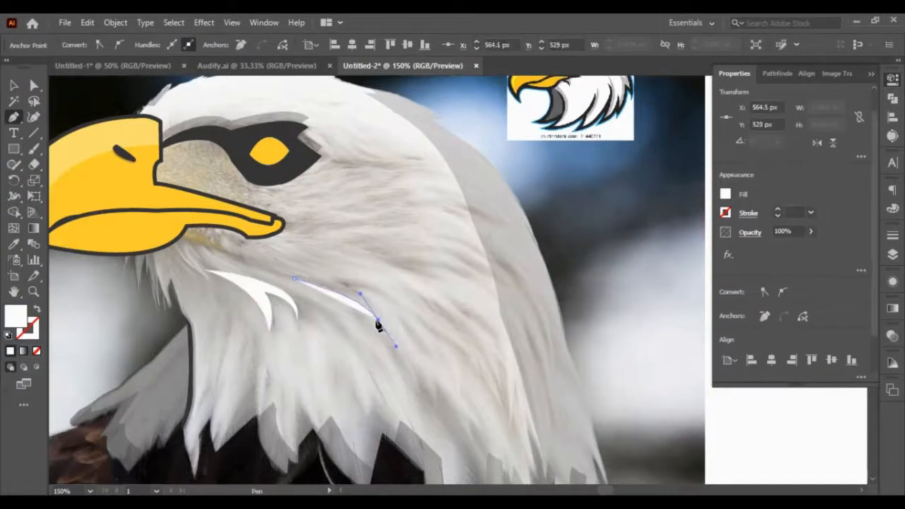
pyautogui.click(379, 322)
pyautogui.moveTo(352, 289); pyautogui.dragTo(334, 281)
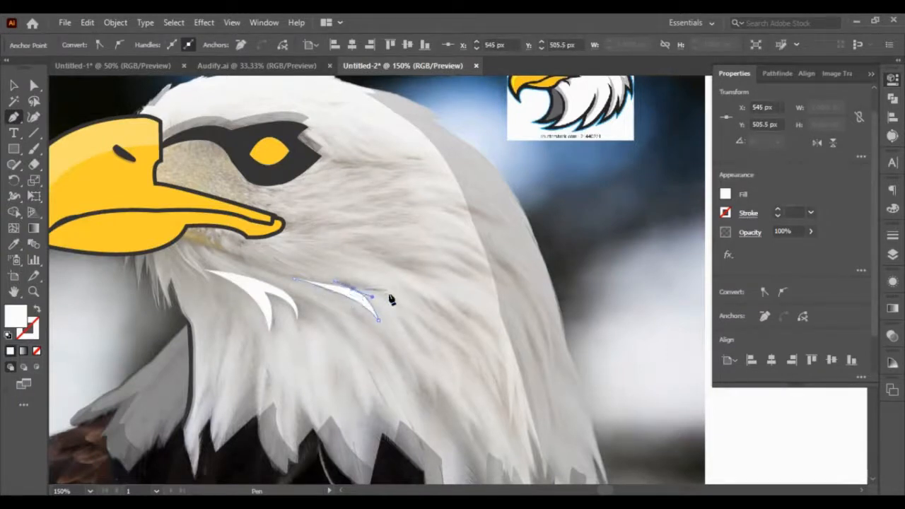
pyautogui.moveTo(391, 300)
pyautogui.mouseDown()
pyautogui.moveTo(406, 316)
pyautogui.moveTo(400, 309)
pyautogui.mouseUp()
pyautogui.click(393, 300)
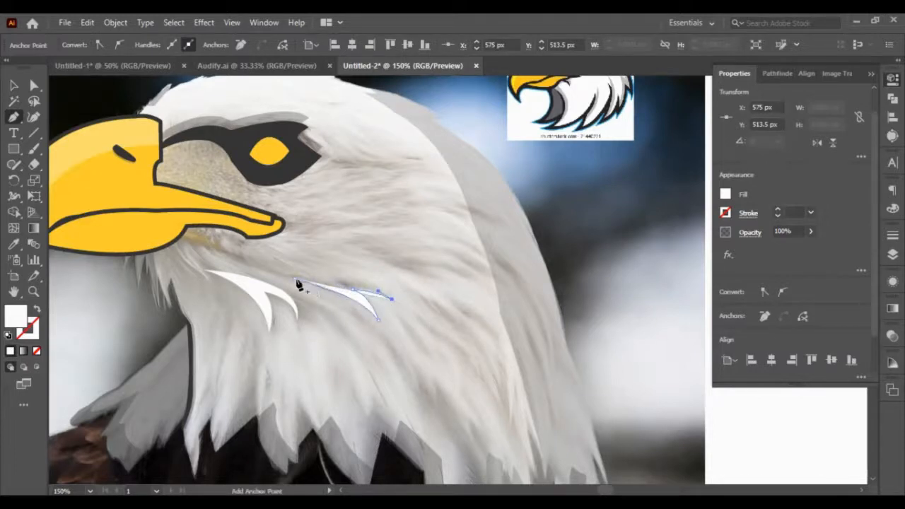
pyautogui.moveTo(295, 279); pyautogui.dragTo(196, 283)
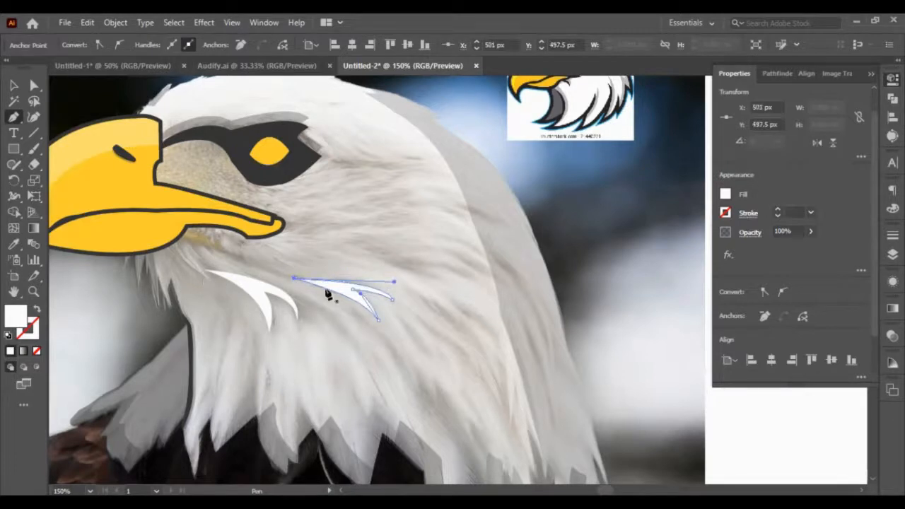
pyautogui.click(12, 86)
pyautogui.click(328, 332)
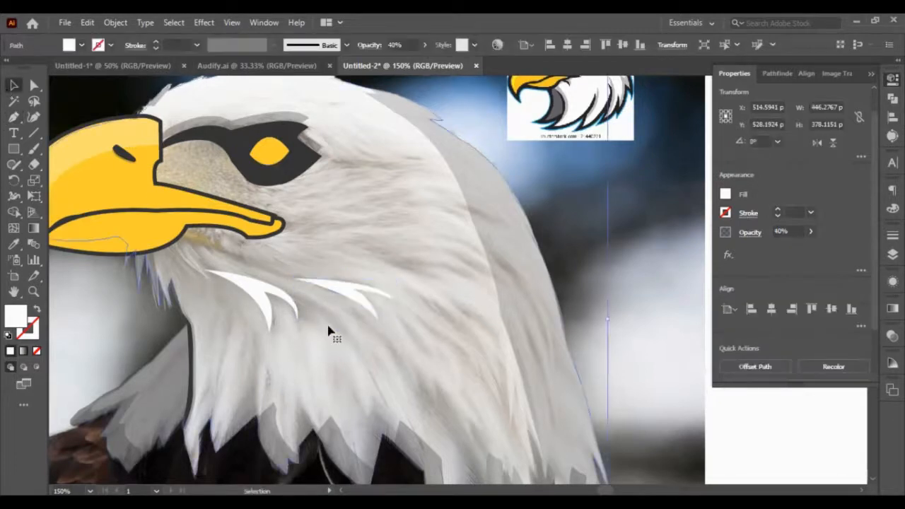
# Draw a third closed, two-tipped white feather shape higher on the cheek, toward the back of the head, with the Pen tool.
pyautogui.scroll(3, 423, 319)
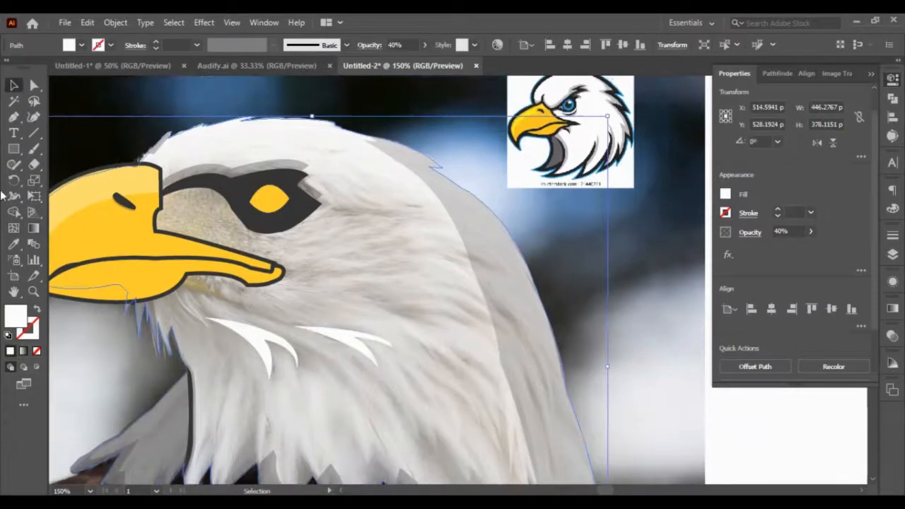
pyautogui.click(13, 117)
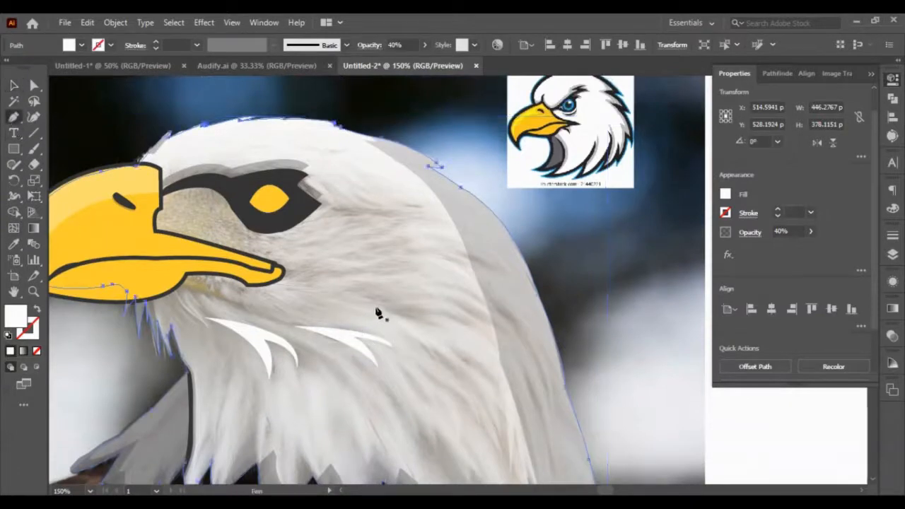
pyautogui.click(372, 306)
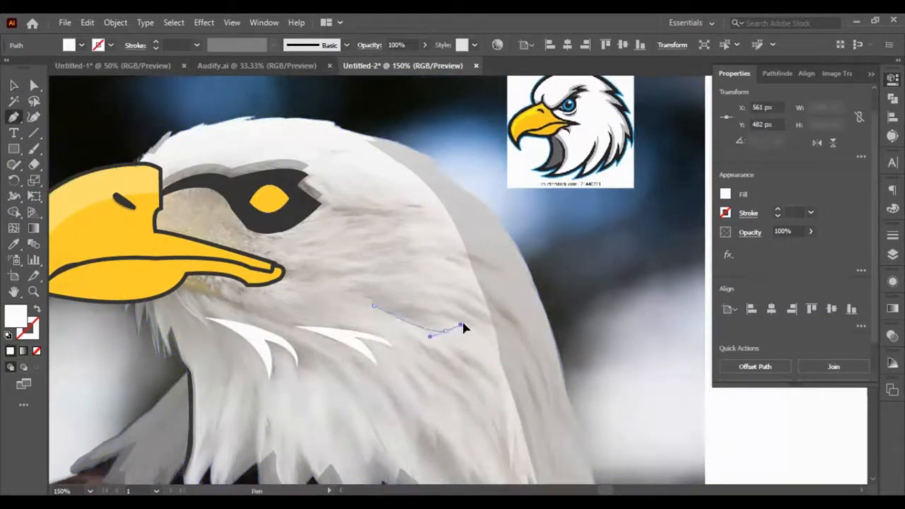
pyautogui.moveTo(464, 327); pyautogui.dragTo(460, 330)
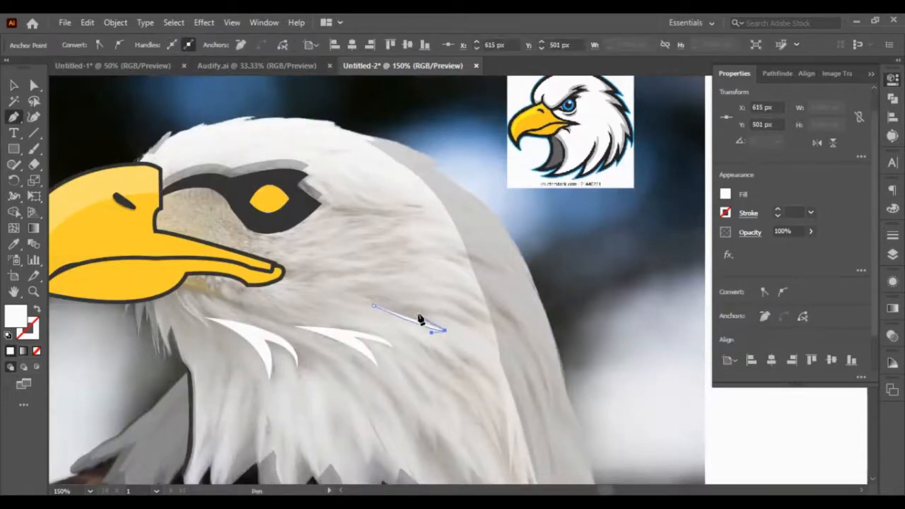
pyautogui.moveTo(417, 312); pyautogui.dragTo(414, 311)
pyautogui.click(418, 315)
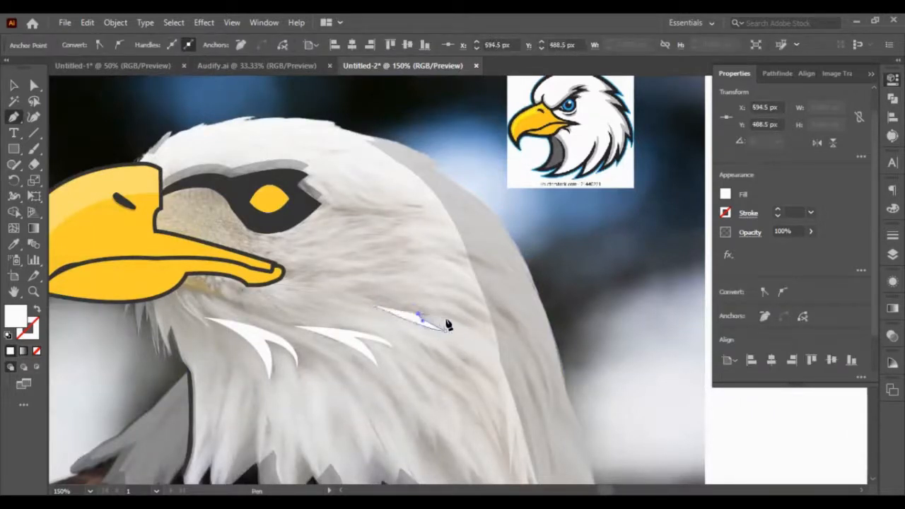
pyautogui.moveTo(468, 326); pyautogui.dragTo(481, 340)
pyautogui.click(472, 329)
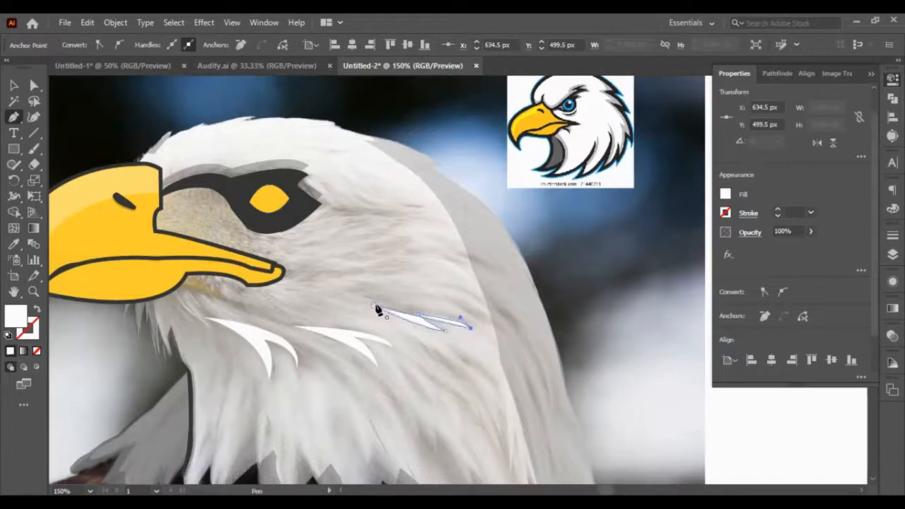
pyautogui.moveTo(375, 307); pyautogui.dragTo(307, 320)
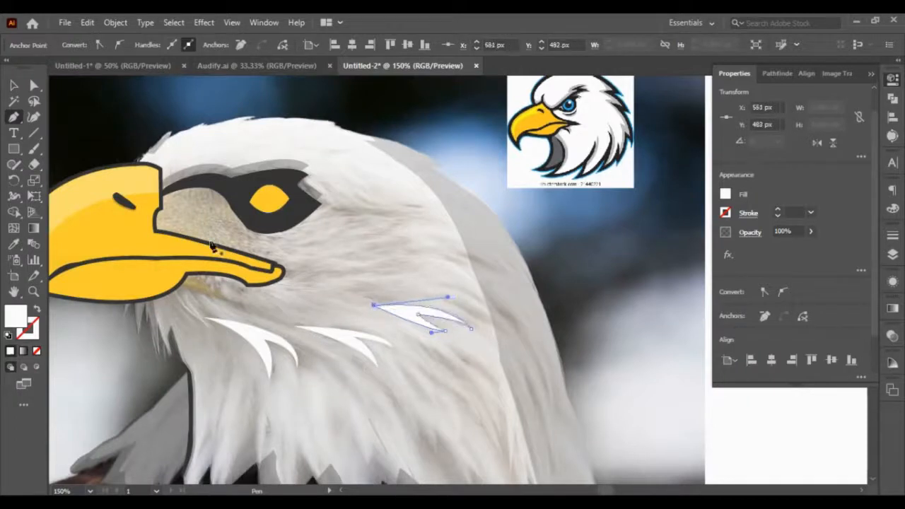
# Recolor all three cheek feather shapes dark gray with the Eyedropper, sampling the shading area at the back of the head.
pyautogui.click(13, 85)
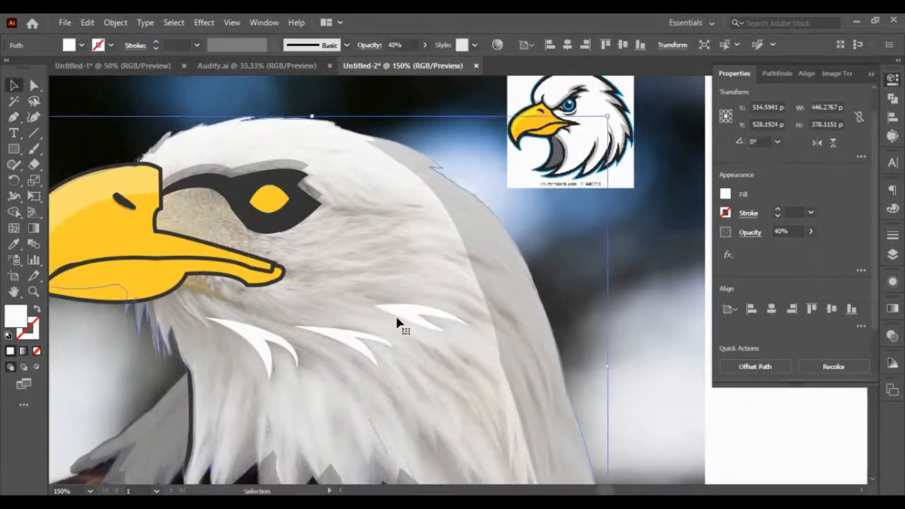
pyautogui.keyDown('shift'); pyautogui.click(360, 334); pyautogui.keyUp('shift')
pyautogui.keyDown('shift'); pyautogui.click(255, 344); pyautogui.keyUp('shift')
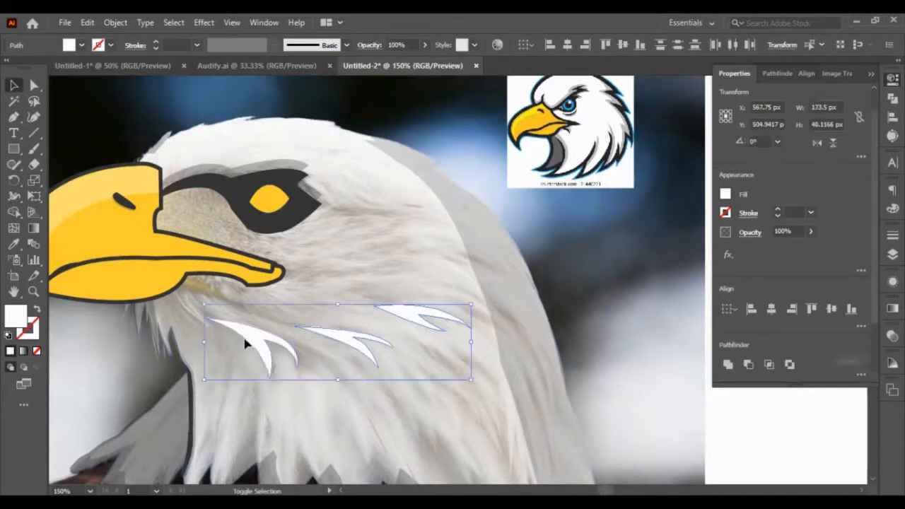
pyautogui.click(14, 244)
pyautogui.click(481, 228)
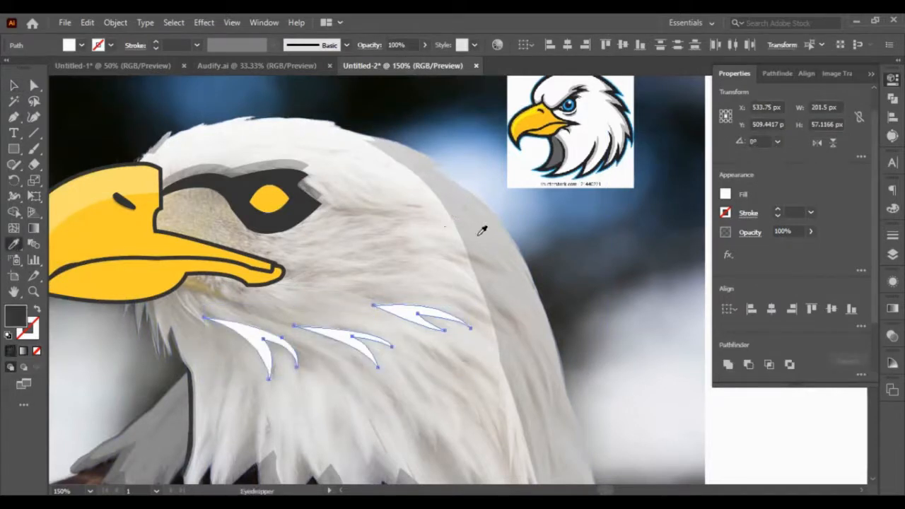
pyautogui.click(14, 85)
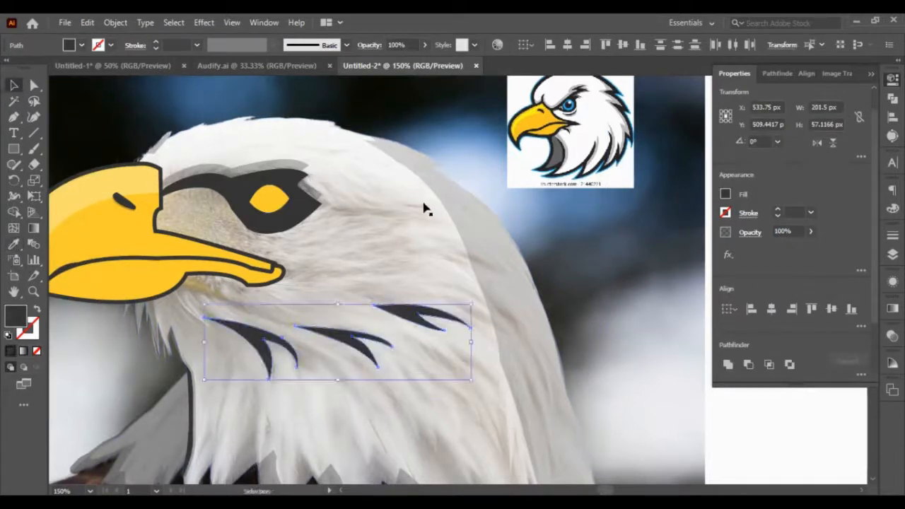
# Set the white head shape's opacity to 100%.
pyautogui.scroll(-3, 442, 230)
pyautogui.scroll(3, 440, 268)
pyautogui.click(414, 232)
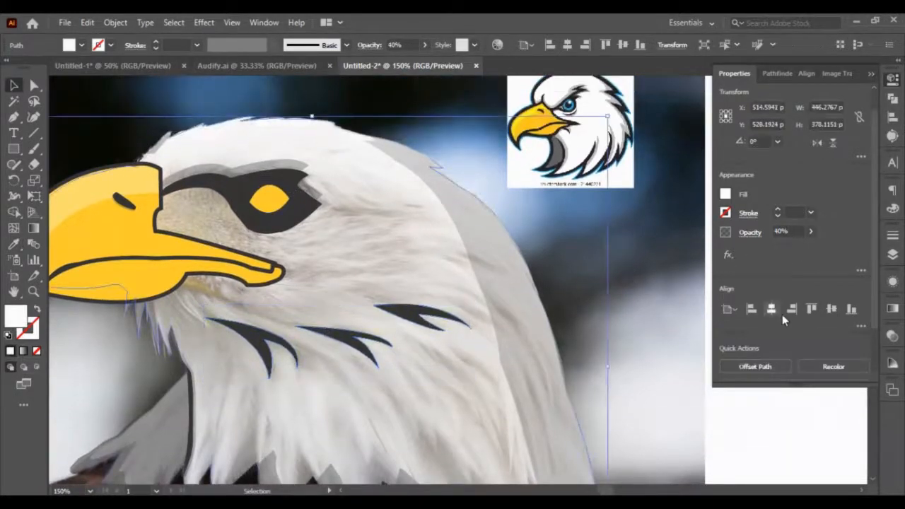
pyautogui.doubleClick(782, 232)
pyautogui.write('100')
pyautogui.press('Return')
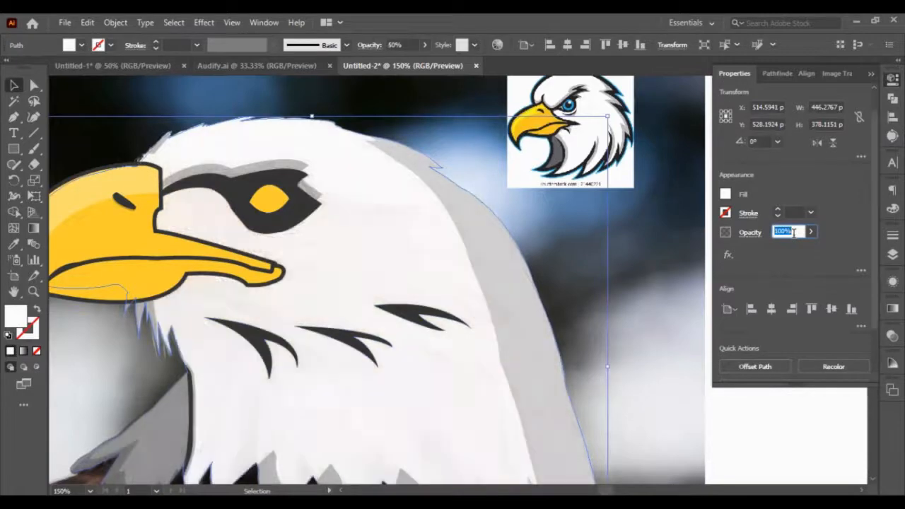
# Set the opacity of the three dark cheek feather shapes to 30%.
pyautogui.scroll(-3, 390, 276)
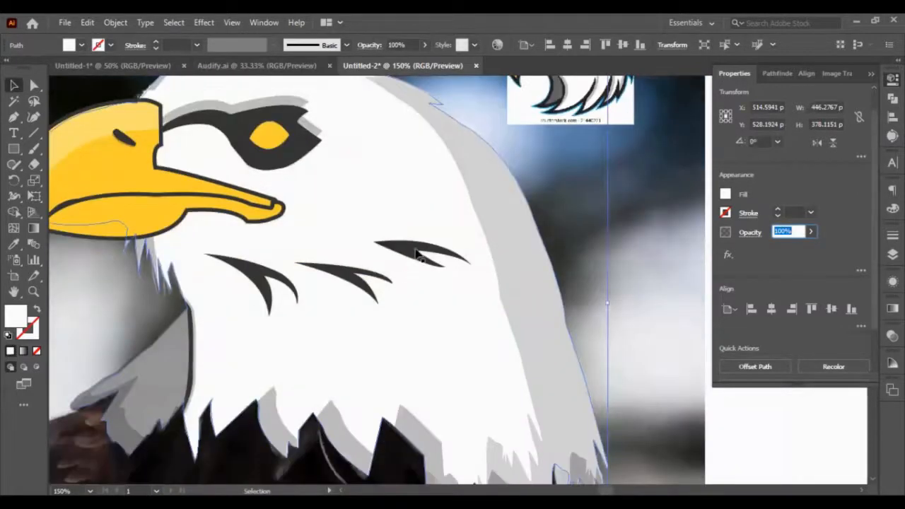
pyautogui.click(418, 255)
pyautogui.keyDown('shift'); pyautogui.click(339, 272); pyautogui.keyUp('shift')
pyautogui.keyDown('shift'); pyautogui.click(256, 277); pyautogui.keyUp('shift')
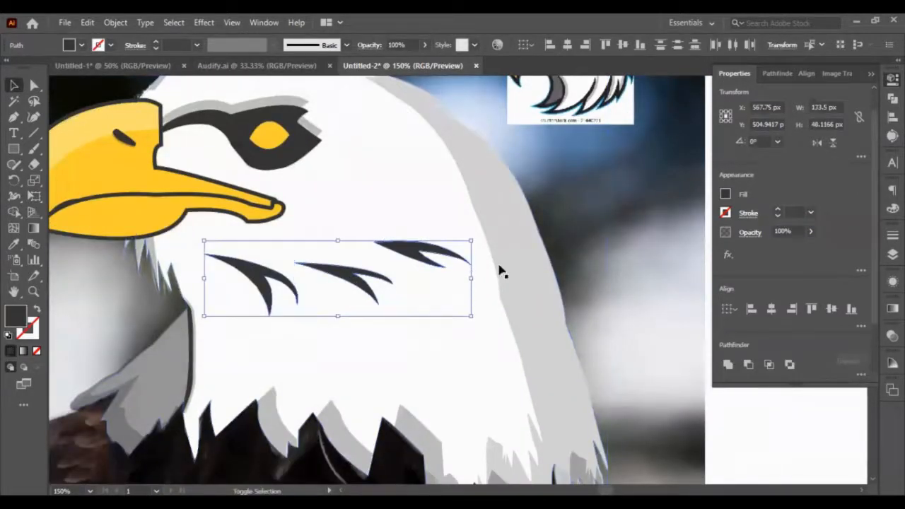
pyautogui.doubleClick(792, 232)
pyautogui.write('40')
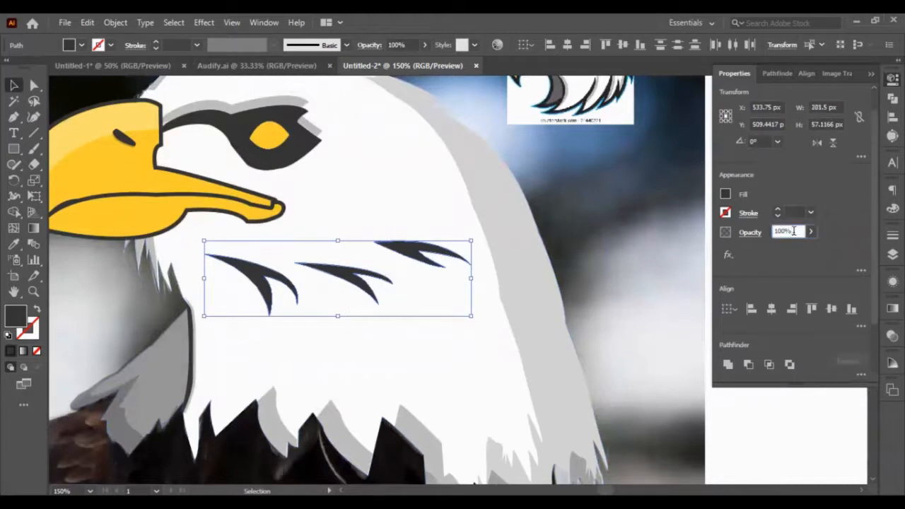
pyautogui.press('Return')
pyautogui.write('30')
pyautogui.press('Return')
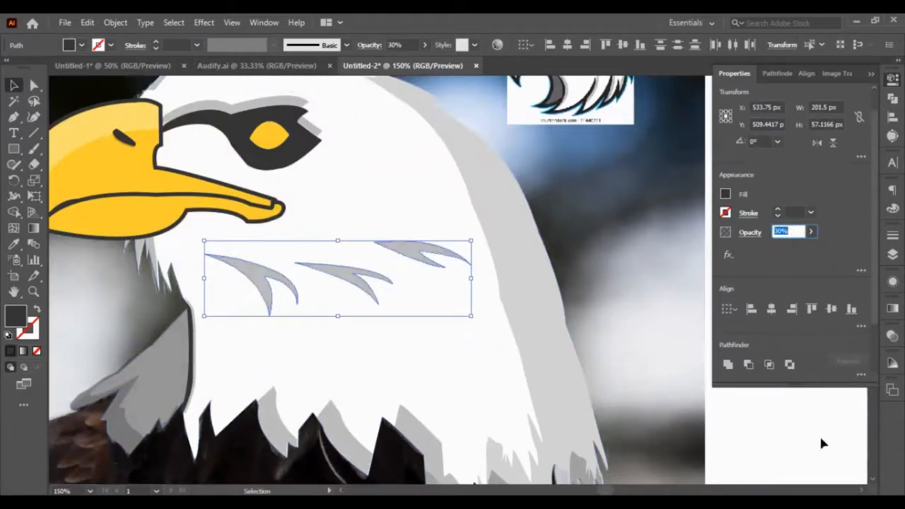
# Place three copies of the middle cheek feather along the lower neck, rotating them so their tips point downward.
pyautogui.click(821, 437)
pyautogui.scroll(2, 820, 437)
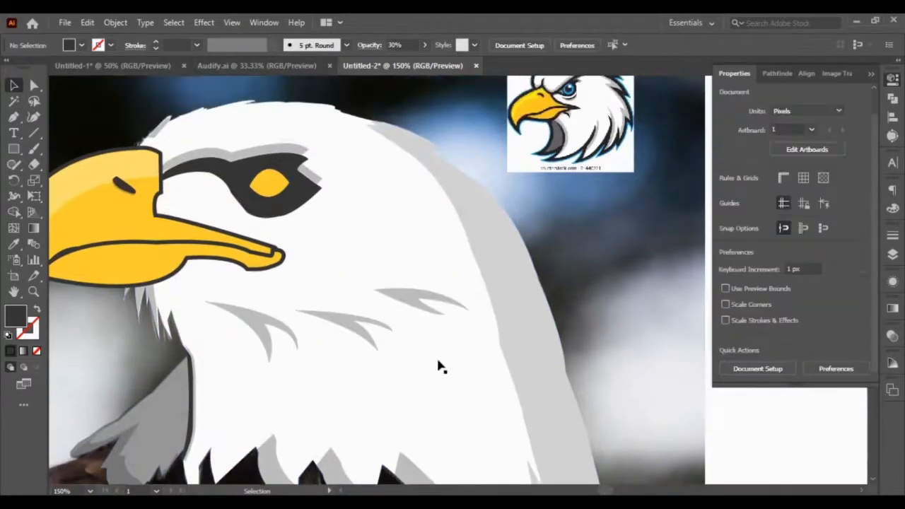
pyautogui.click(354, 324)
pyautogui.moveTo(354, 324); pyautogui.dragTo(421, 399)
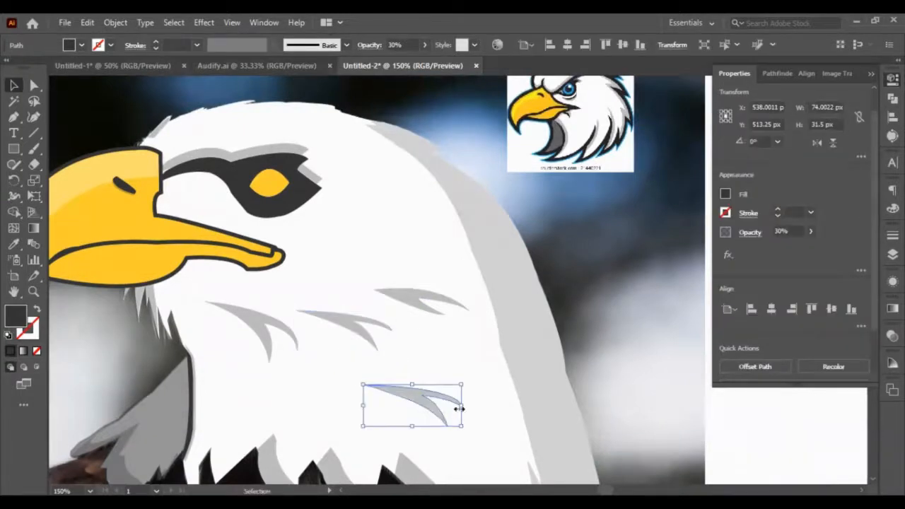
pyautogui.moveTo(466, 378); pyautogui.dragTo(472, 419)
pyautogui.moveTo(474, 420); pyautogui.dragTo(212, 402)
pyautogui.moveTo(278, 437); pyautogui.dragTo(237, 409)
# Duplicate the front cheek feather into the gap on the neck below it and rotate the copy to about 302°.
pyautogui.moveTo(259, 328); pyautogui.dragTo(290, 395)
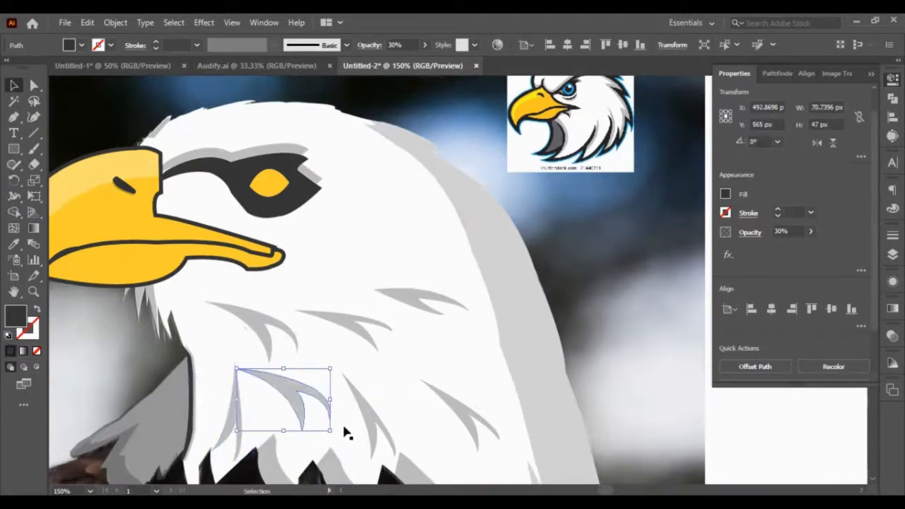
pyautogui.click(330, 361)
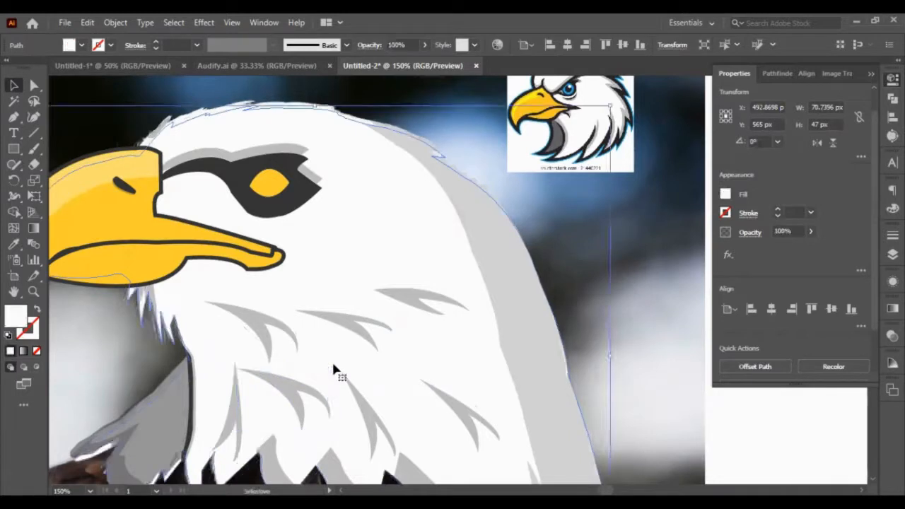
pyautogui.click(309, 397)
pyautogui.moveTo(331, 363); pyautogui.dragTo(346, 431)
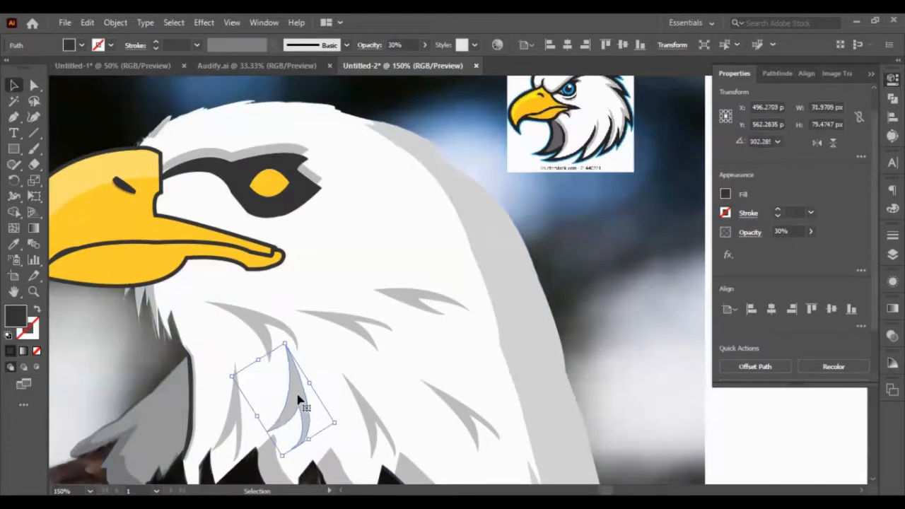
pyautogui.moveTo(298, 395); pyautogui.dragTo(303, 401)
# Copy the front cheek feather behind the eye and the rear cheek feather beside the mouth corner, tilting them to about 343° and 350°.
pyautogui.moveTo(244, 324); pyautogui.dragTo(397, 205)
pyautogui.moveTo(343, 174); pyautogui.dragTo(356, 154)
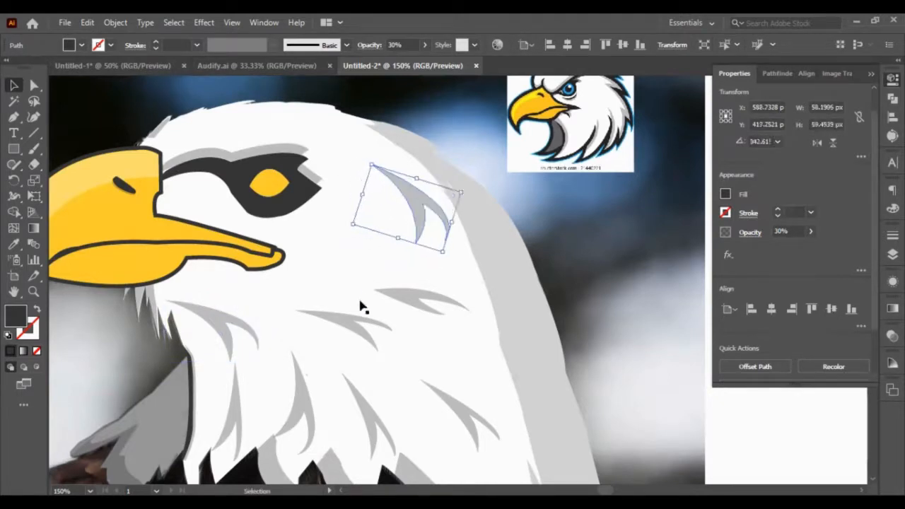
pyautogui.click(408, 303)
pyautogui.moveTo(411, 301); pyautogui.dragTo(332, 256)
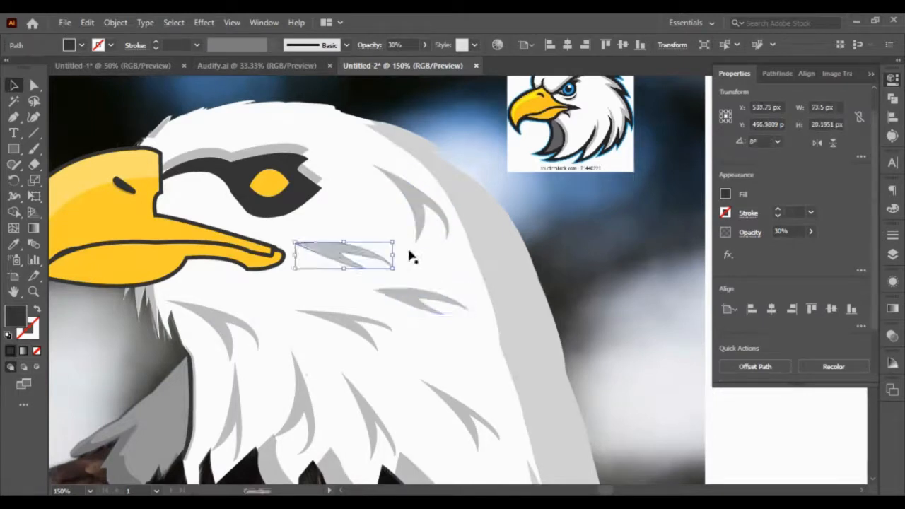
pyautogui.moveTo(398, 234); pyautogui.dragTo(411, 243)
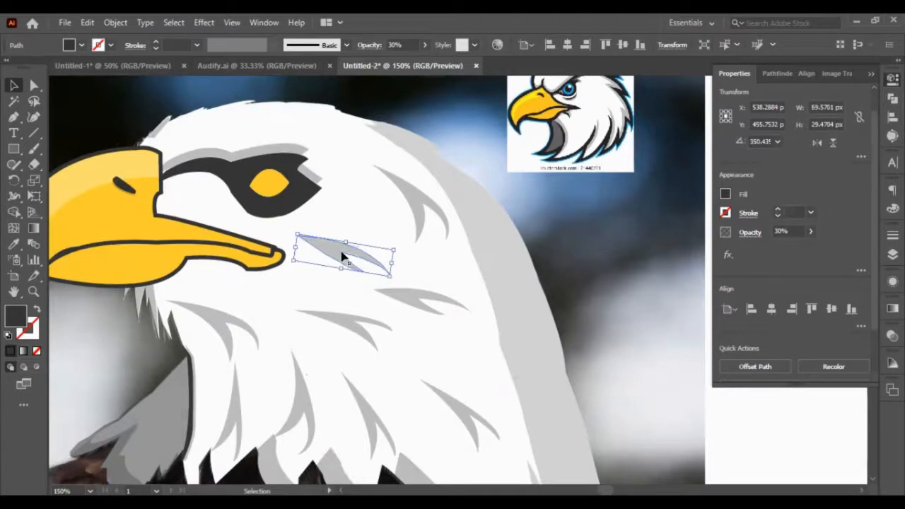
# Duplicate the middle cheek feather onto the crown of the head, just above the brow.
pyautogui.click(344, 324)
pyautogui.moveTo(344, 324); pyautogui.dragTo(297, 128)
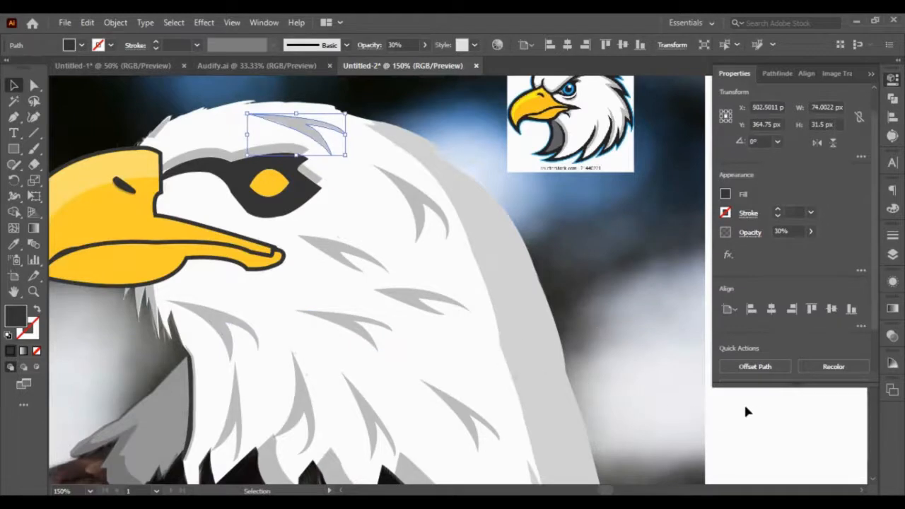
# Undo the recent edits back to where the eagle has only the three feather marks across its neck.
pyautogui.scroll(-1, 670, 348)
pyautogui.press('a')
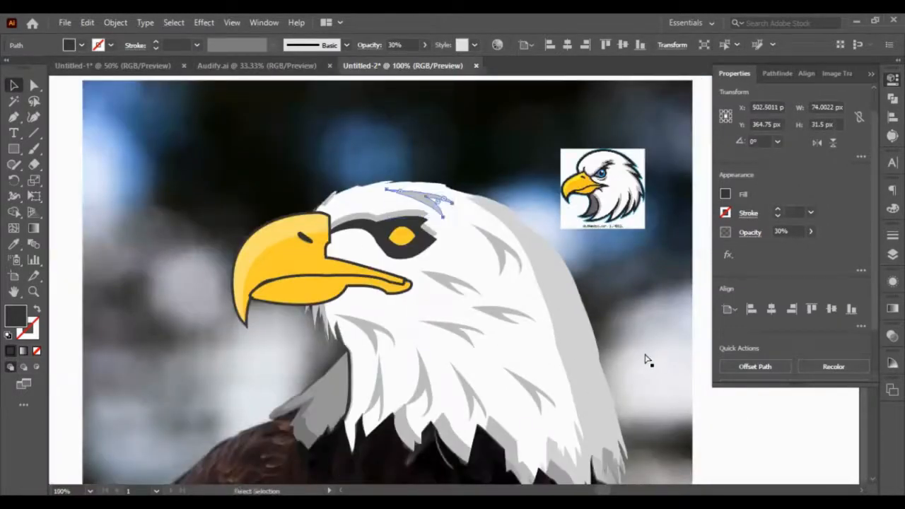
pyautogui.hotkey('ctrl', 'z')
pyautogui.hotkey('ctrl', 'z')
pyautogui.hotkey('ctrl', 'z')
pyautogui.hotkey('ctrl', 'z')
pyautogui.hotkey('ctrl', 'z')
pyautogui.hotkey('ctrl', 'z')
pyautogui.hotkey('ctrl', 'z')
pyautogui.hotkey('ctrl', 'z')
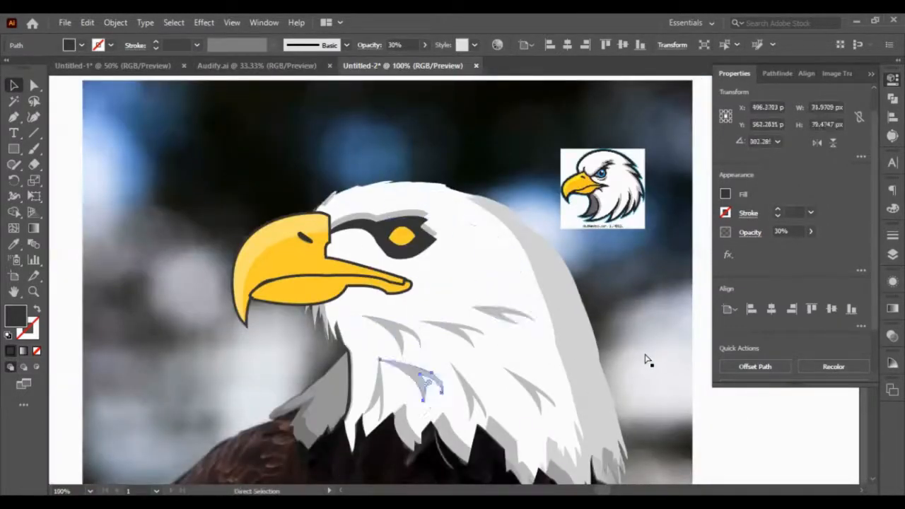
pyautogui.hotkey('ctrl', 'z')
pyautogui.hotkey('ctrl', 'z')
pyautogui.hotkey('ctrl', 'z')
pyautogui.hotkey('ctrl', 'z')
pyautogui.hotkey('ctrl', 'z')
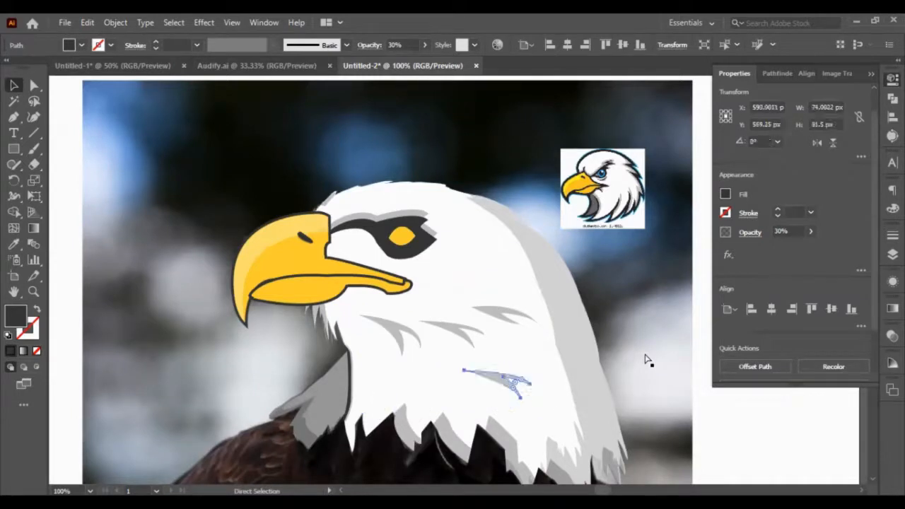
pyautogui.hotkey('ctrl', 'z')
pyautogui.hotkey('ctrl', 'z')
pyautogui.hotkey('ctrl', 'z')
pyautogui.hotkey('ctrl', 'z')
pyautogui.hotkey('ctrl', 'z')
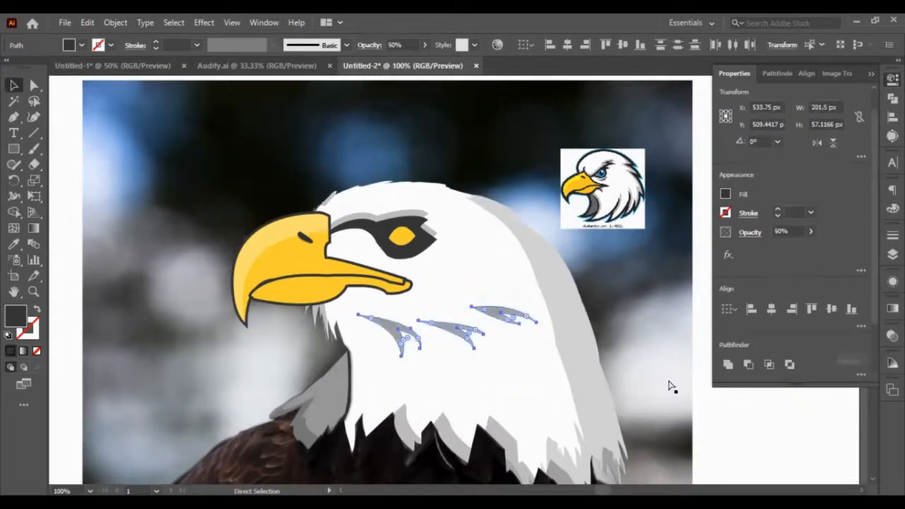
# Undo the earlier opacity changes on the three feather marks and the white head shape.
pyautogui.hotkey('ctrl', 'z')
pyautogui.hotkey('ctrl', 'z')
pyautogui.hotkey('ctrl', 'z')
pyautogui.hotkey('ctrl', 'z')
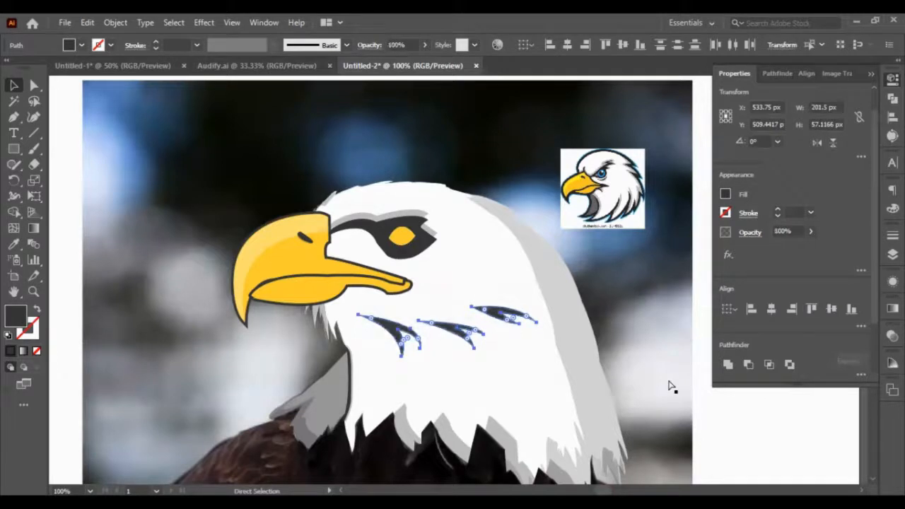
pyautogui.hotkey('ctrl', 'z')
pyautogui.hotkey('ctrl', 'z')
pyautogui.hotkey('ctrl', 'z')
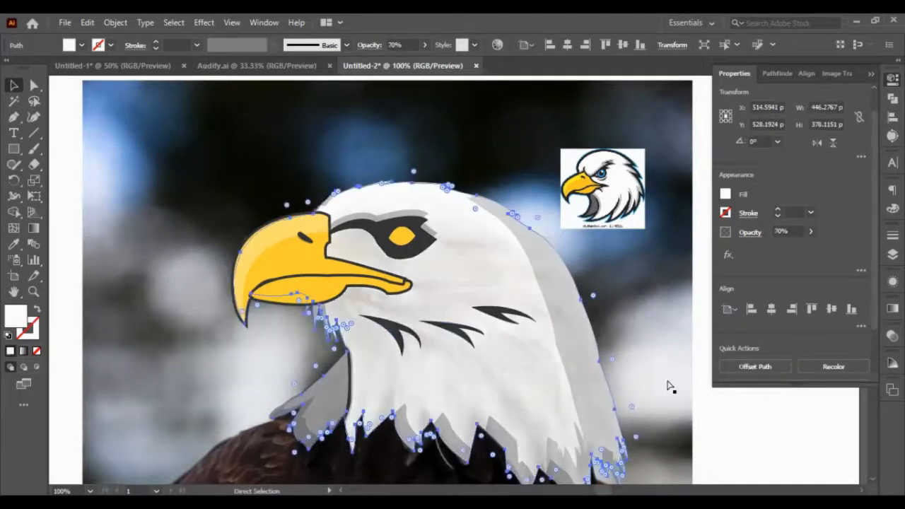
pyautogui.press('v')
pyautogui.hotkey('ctrl', 'z')
pyautogui.click(812, 426)
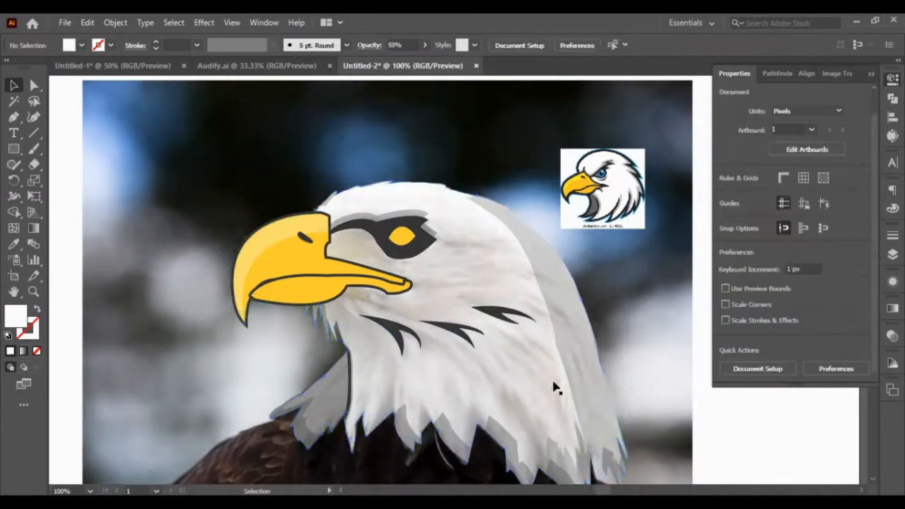
# Select the dark outline shape behind the eagle's white head.
pyautogui.click(539, 375)
pyautogui.scroll(1, 538, 375)
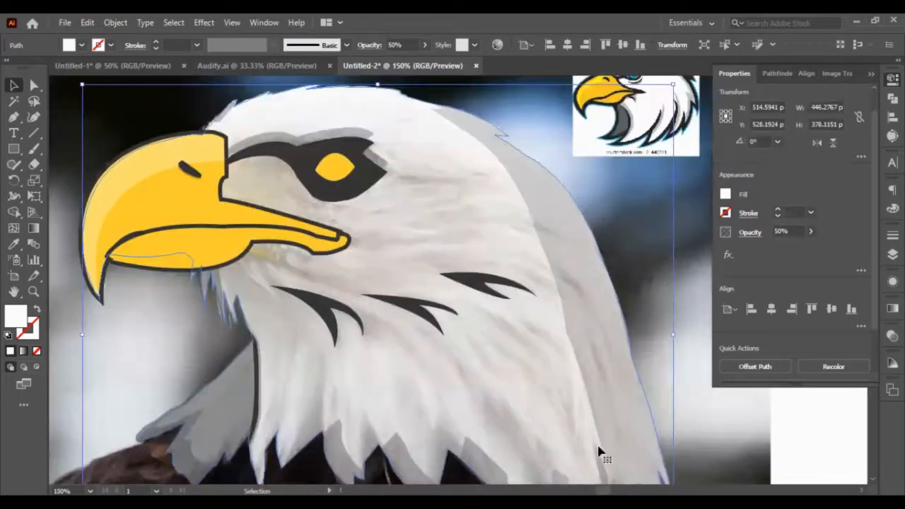
pyautogui.scroll(2, 549, 415)
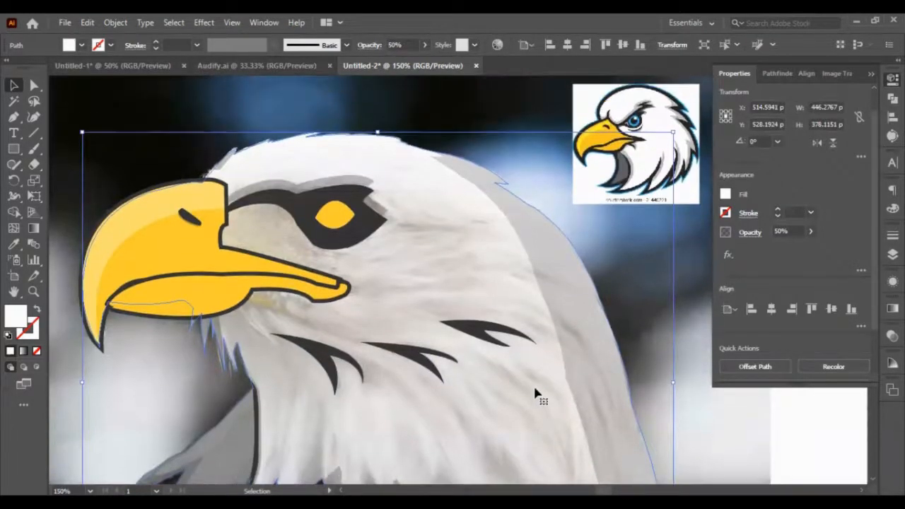
pyautogui.scroll(-5, 536, 395)
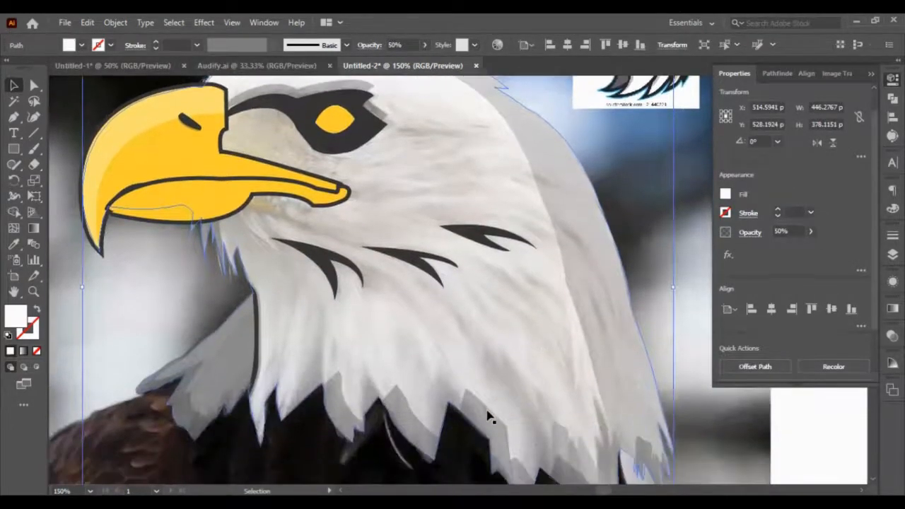
pyautogui.scroll(1, 491, 418)
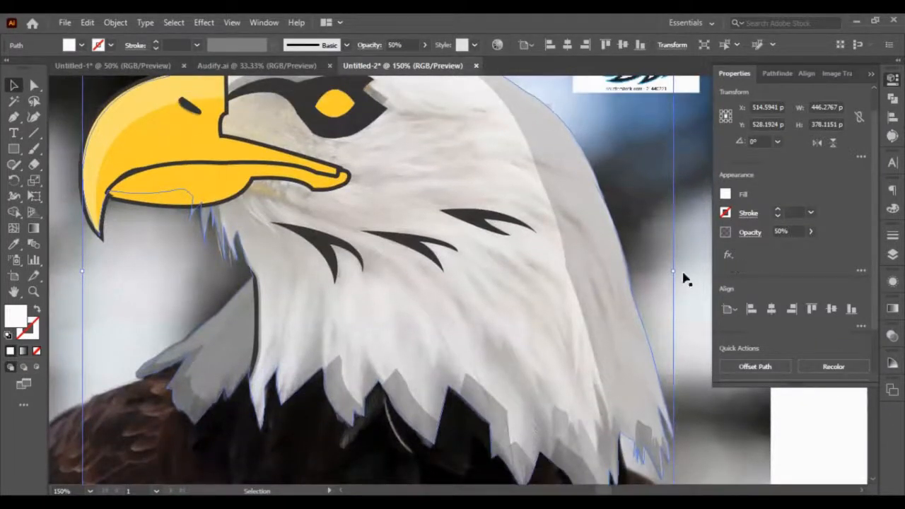
pyautogui.click(637, 285)
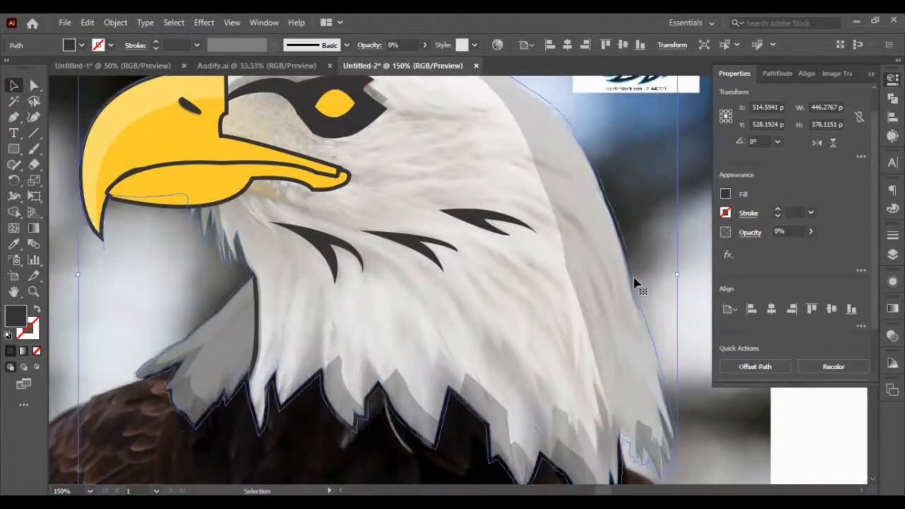
pyautogui.hotkey('shift', 'Up')
pyautogui.hotkey('shift', 'Up')
pyautogui.click(790, 229)
pyautogui.hotkey('shift', 'Up')
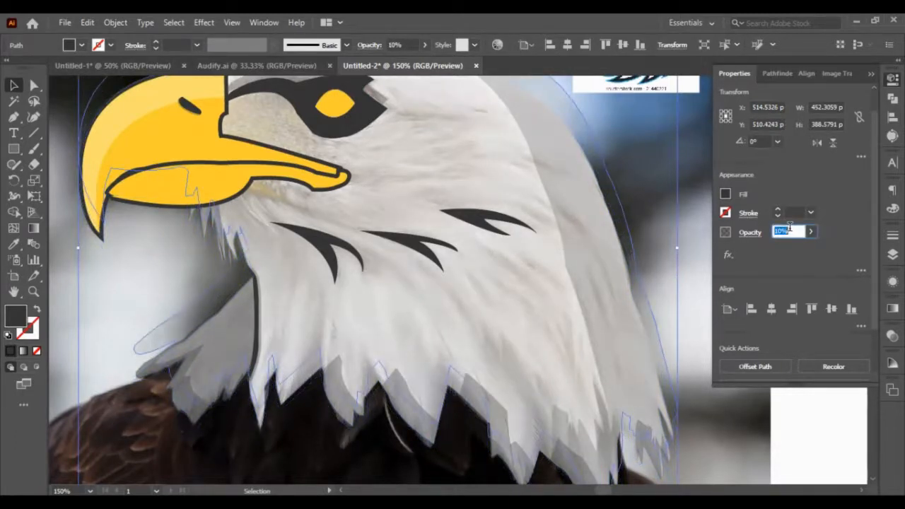
pyautogui.hotkey('ctrl', 'z')
pyautogui.hotkey('ctrl', 'z')
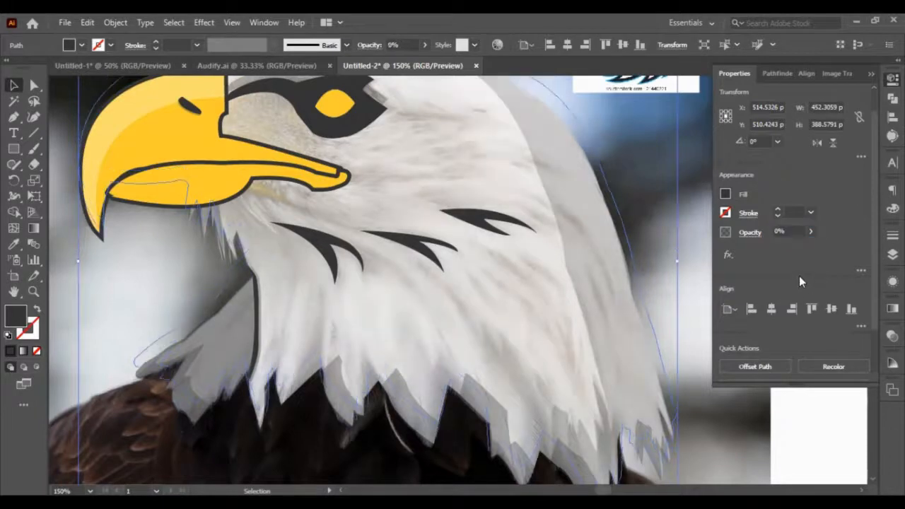
# Set the opacity of the dark outline shape and of the white head shape to 100%.
pyautogui.click(789, 232)
pyautogui.write('100')
pyautogui.press('Return')
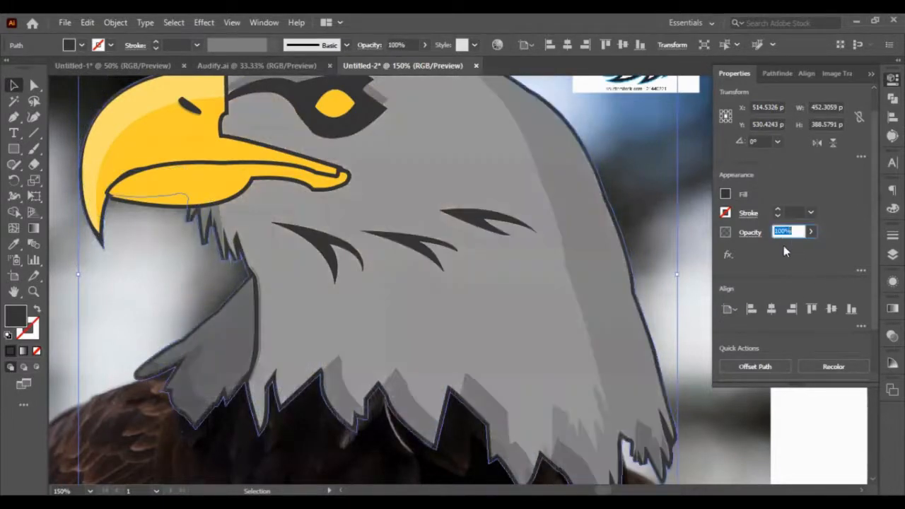
pyautogui.click(570, 314)
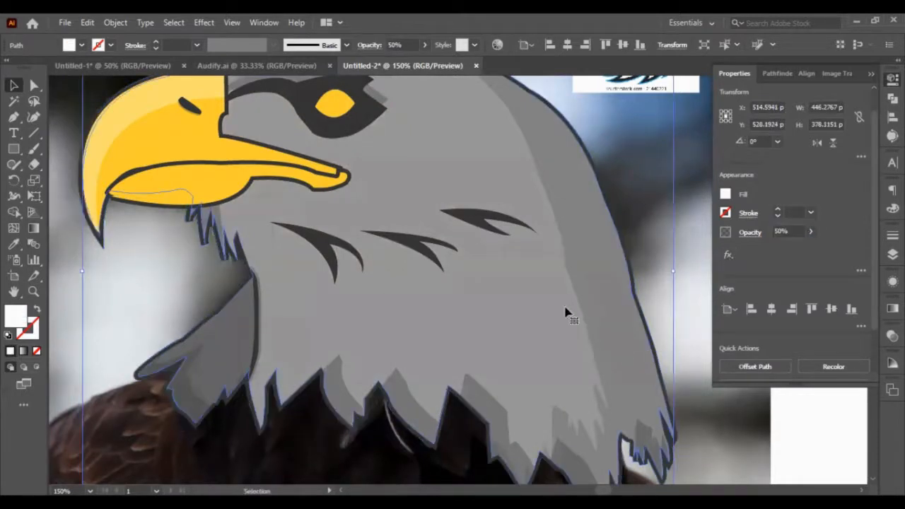
pyautogui.click(790, 232)
pyautogui.write('100')
pyautogui.press('Return')
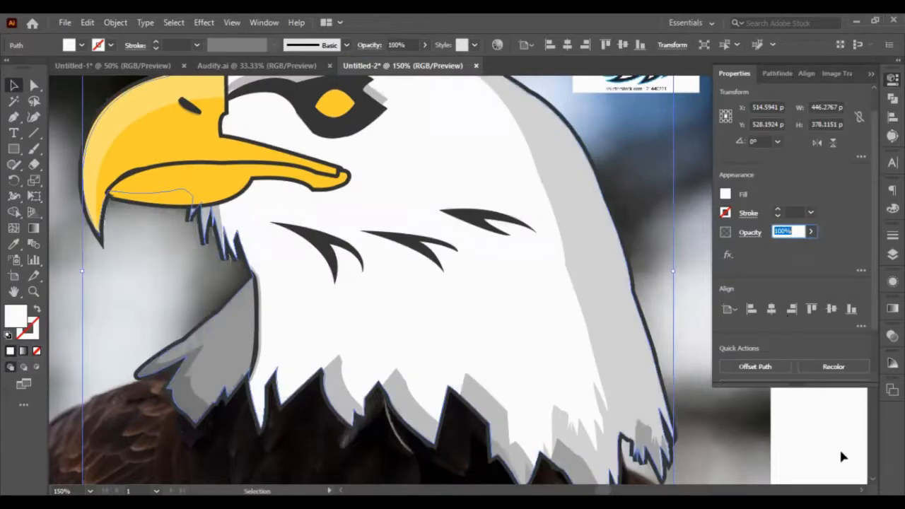
# Delete the eagle background photo behind the traced illustration.
pyautogui.scroll(-2, 813, 427)
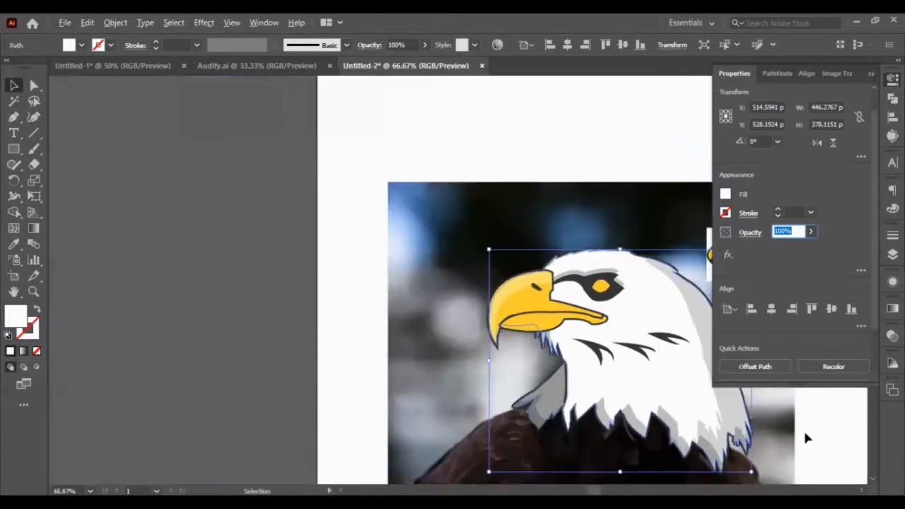
pyautogui.scroll(-3, 804, 433)
pyautogui.hscroll(2, 804, 432)
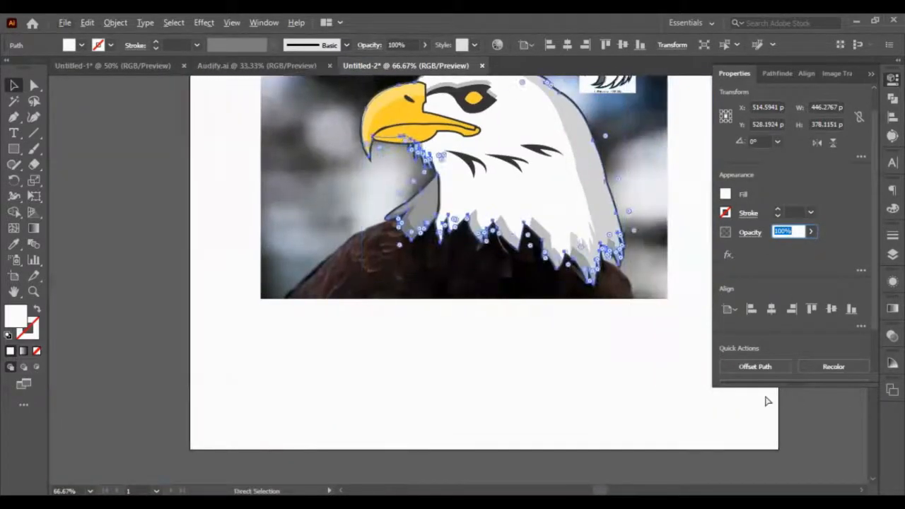
pyautogui.scroll(2, 749, 404)
pyautogui.press('v')
pyautogui.click(658, 292)
pyautogui.press('Delete')
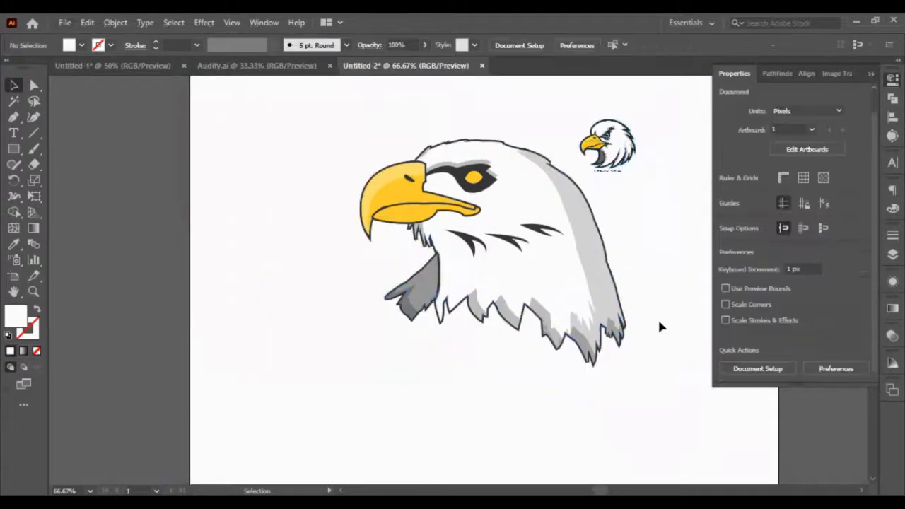
# Move the small reference eagle picture to the artboard's left side and the whole eagle illustration below the artboard.
pyautogui.scroll(1, 657, 319)
pyautogui.moveTo(298, 229)
pyautogui.mouseDown()
pyautogui.moveTo(266, 233)
pyautogui.moveTo(289, 222)
pyautogui.mouseUp()
pyautogui.moveTo(351, 149); pyautogui.dragTo(665, 435)
pyautogui.moveTo(503, 350); pyautogui.dragTo(477, 429)
pyautogui.scroll(-2, 487, 369)
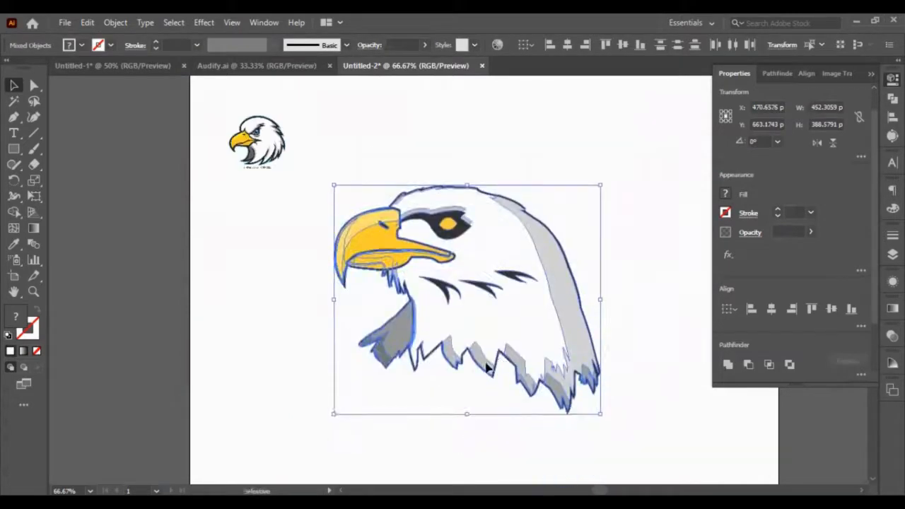
pyautogui.moveTo(485, 269); pyautogui.dragTo(454, 379)
pyautogui.scroll(-1, 472, 318)
pyautogui.moveTo(474, 311); pyautogui.dragTo(430, 429)
pyautogui.scroll(-1, 427, 413)
pyautogui.scroll(-1, 426, 396)
pyautogui.moveTo(415, 297); pyautogui.dragTo(377, 400)
pyautogui.scroll(-5, 378, 382)
pyautogui.moveTo(379, 320); pyautogui.dragTo(351, 381)
pyautogui.click(543, 363)
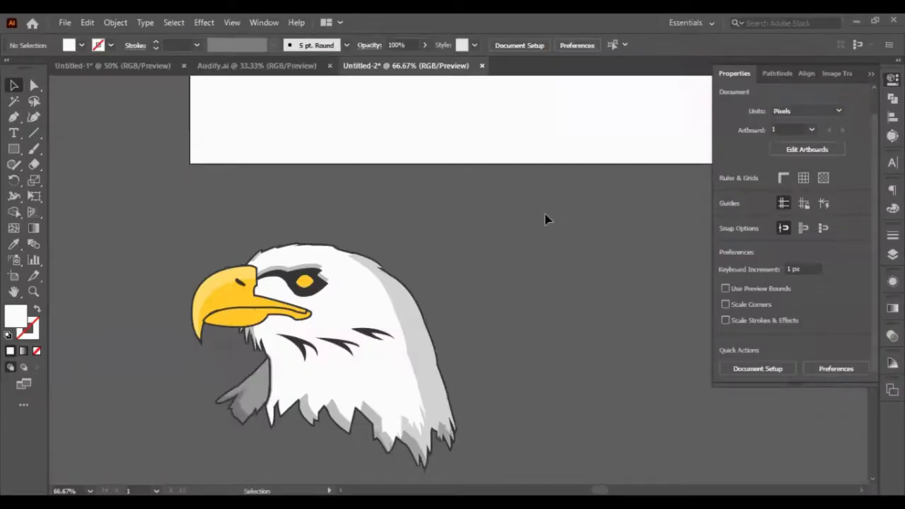
# Paste the eagle shield logo image, scale it to about 512 px square and place it to the right of the illustration.
pyautogui.hotkey('ctrl', 'v')
pyautogui.moveTo(545, 217); pyautogui.dragTo(566, 240)
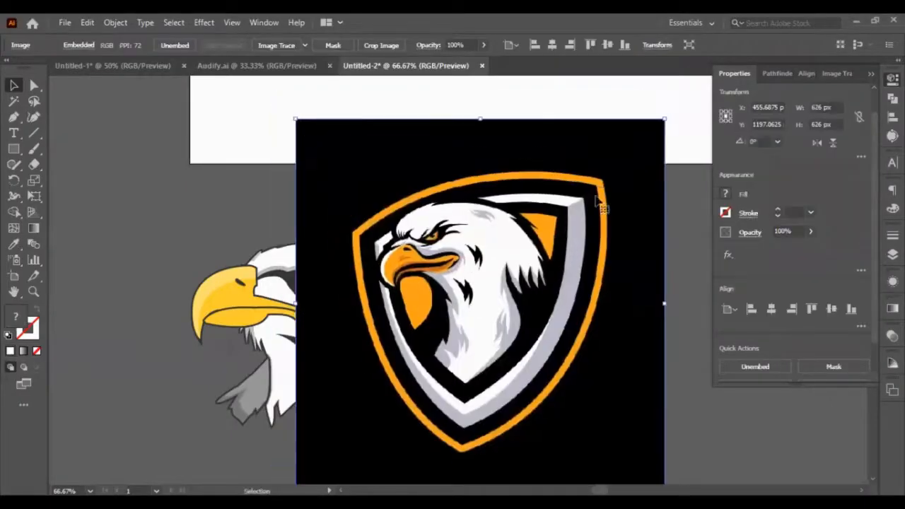
pyautogui.moveTo(664, 120); pyautogui.dragTo(631, 153)
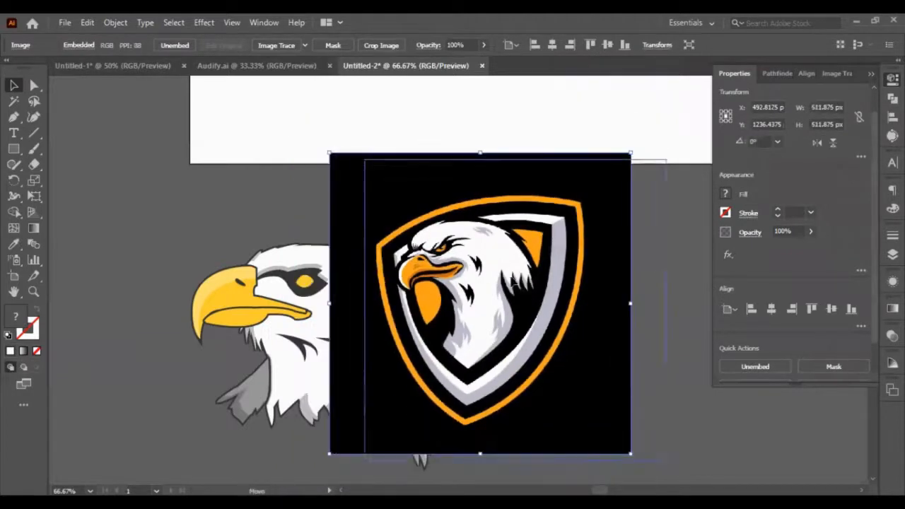
pyautogui.moveTo(460, 275); pyautogui.dragTo(610, 302)
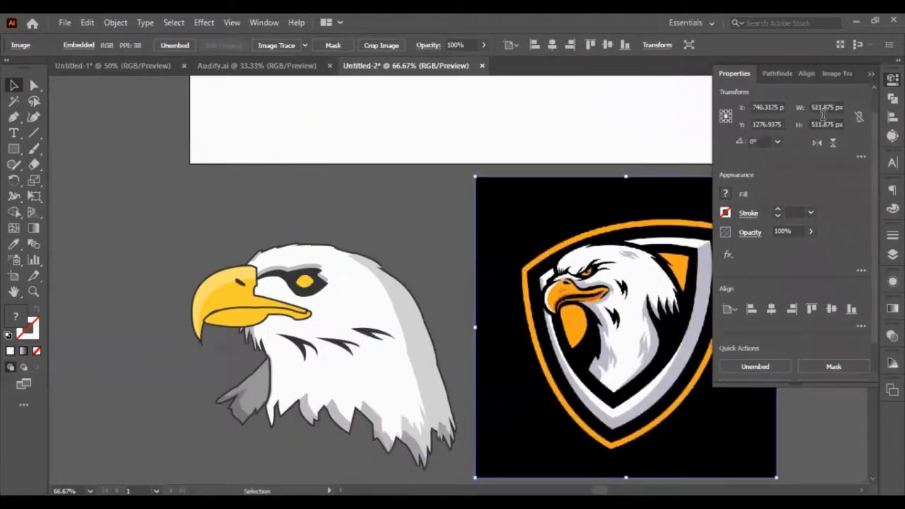
pyautogui.click(870, 75)
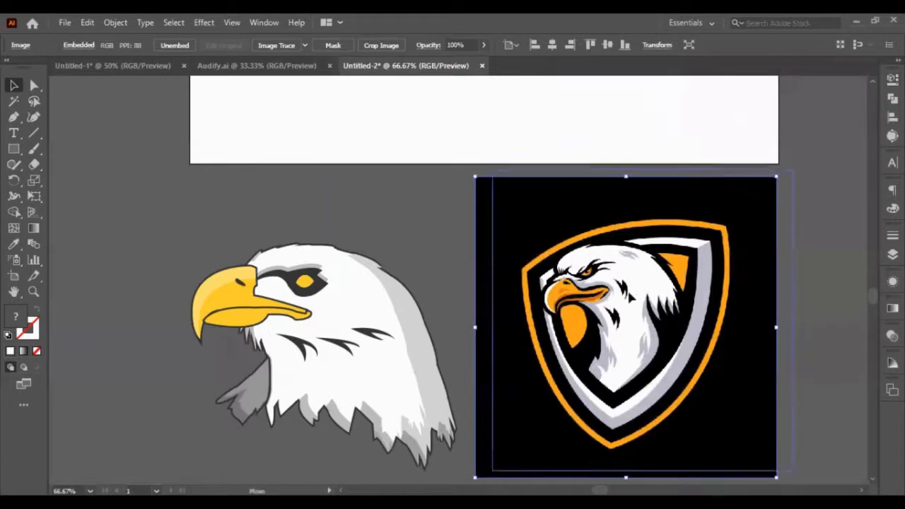
pyautogui.moveTo(560, 300); pyautogui.dragTo(577, 293)
pyautogui.click(423, 259)
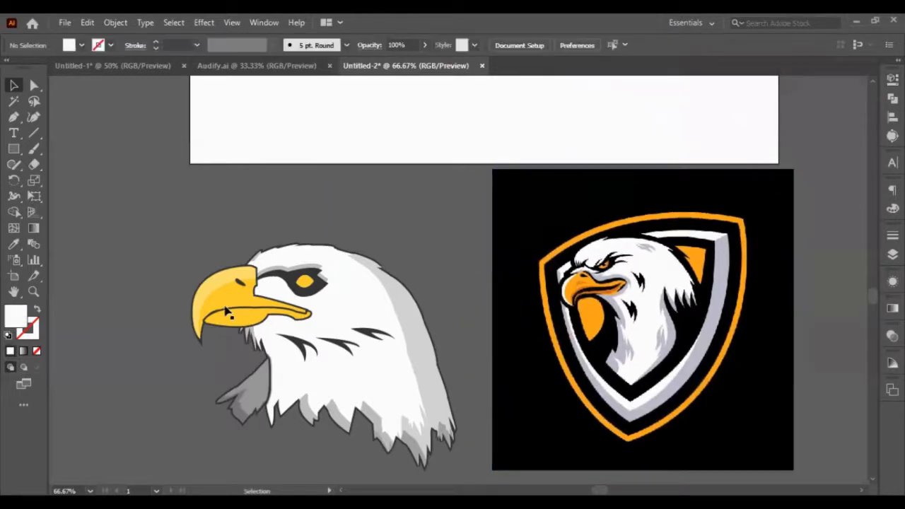
# Draw a thin curved white highlight on the upper beak with the Pen tool and delete the stray anchor point.
pyautogui.scroll(1, 225, 308)
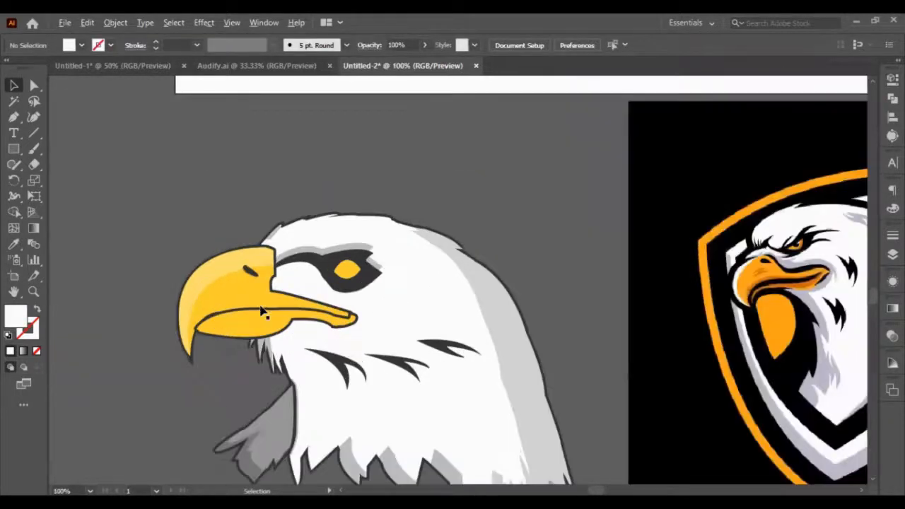
pyautogui.click(13, 117)
pyautogui.click(209, 308)
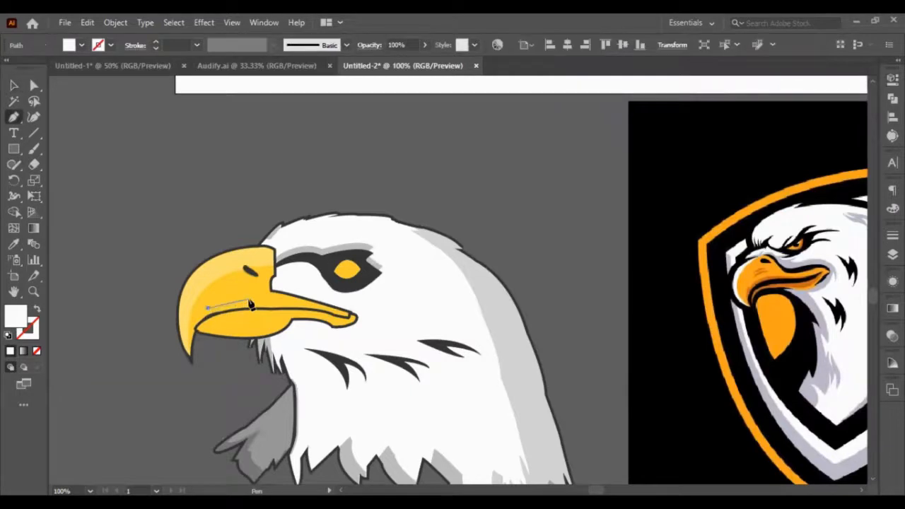
pyautogui.moveTo(240, 298); pyautogui.dragTo(192, 332)
pyautogui.click(248, 298)
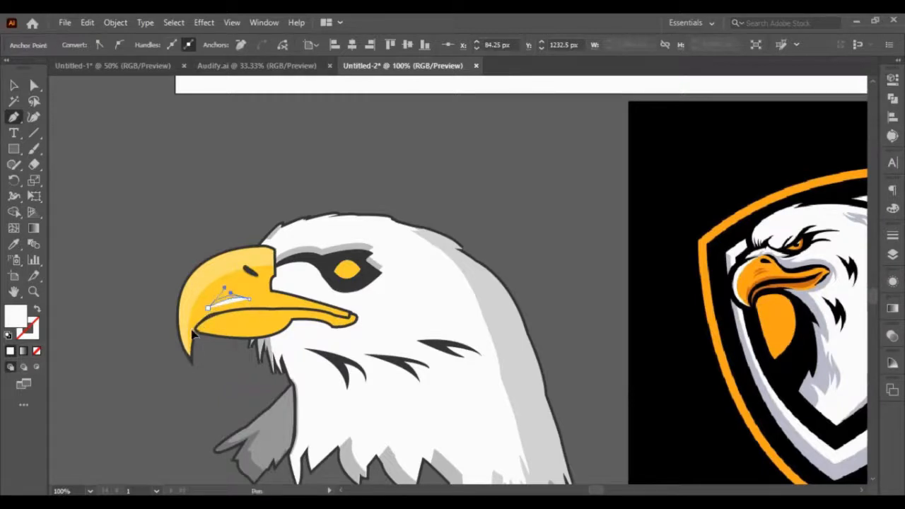
pyautogui.click(138, 305)
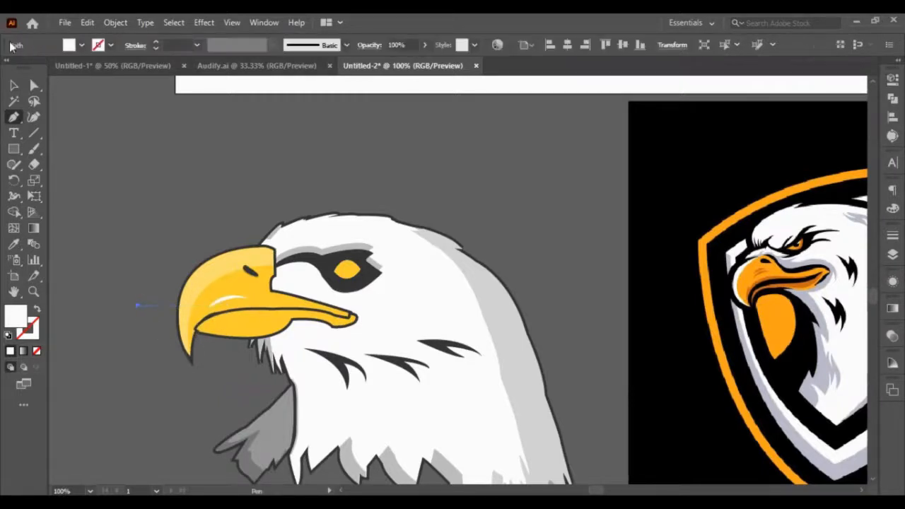
pyautogui.click(13, 86)
pyautogui.press('Delete')
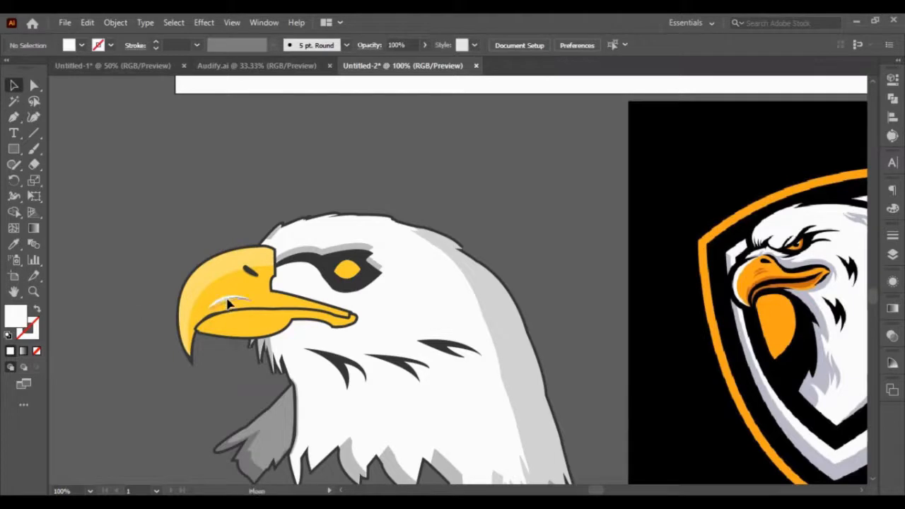
# Duplicate the white beak highlight and place the copy just above the original.
pyautogui.click(227, 302)
pyautogui.scroll(2, 228, 301)
pyautogui.hotkey('ctrl', 'c')
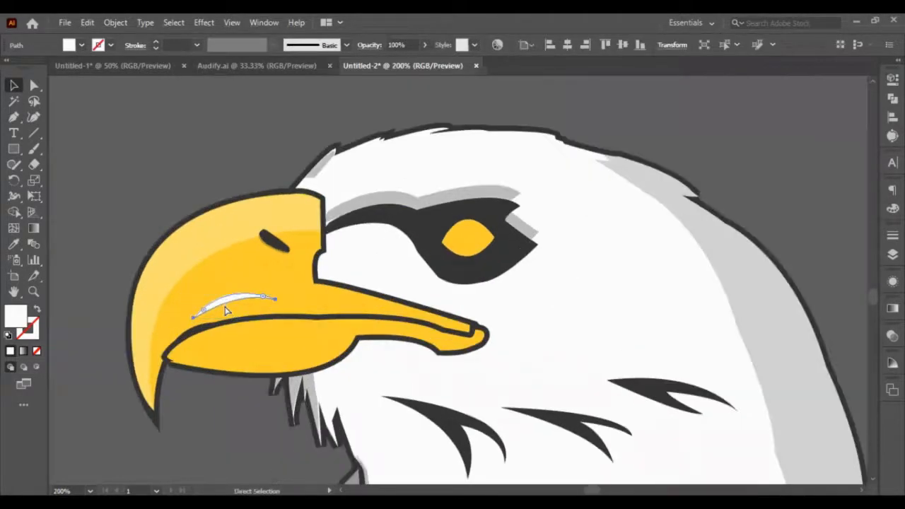
pyautogui.hotkey('ctrl', 'v')
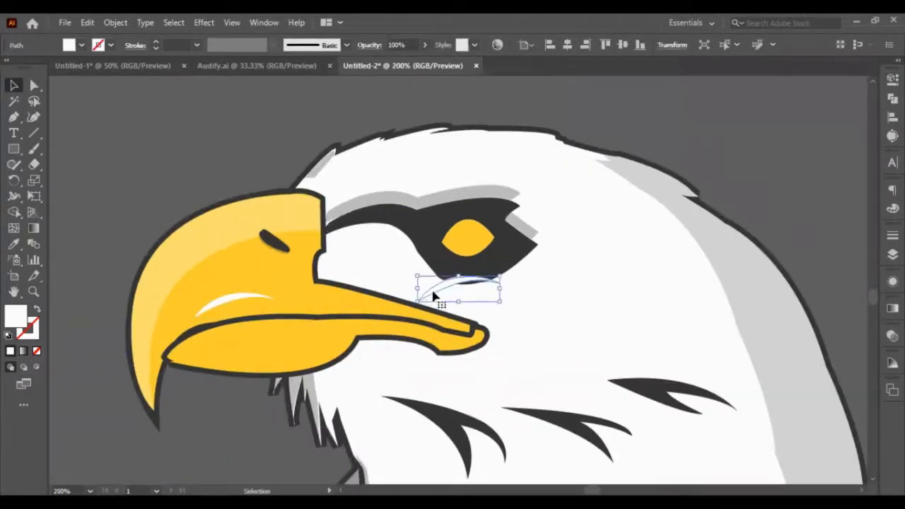
pyautogui.moveTo(431, 298); pyautogui.dragTo(208, 297)
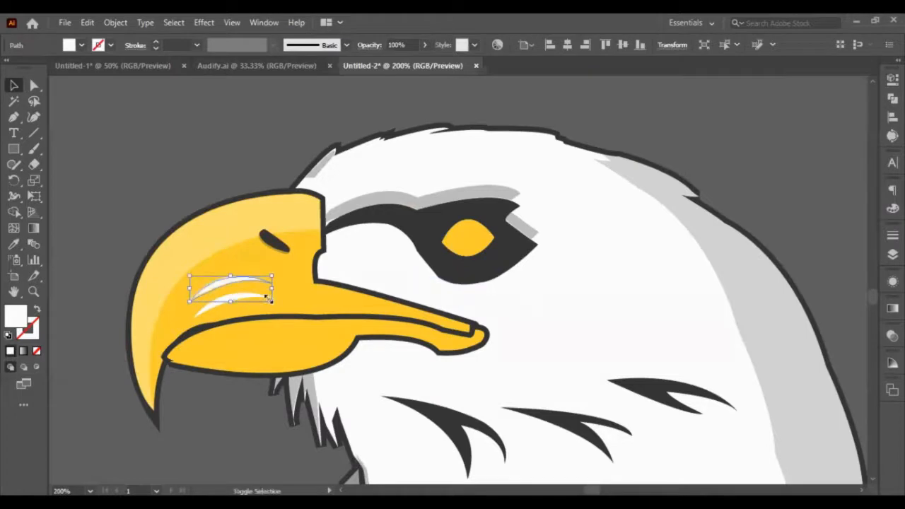
# Scale down the upper curved beak highlight, shift both highlights slightly down and right, and rotate them slightly clockwise.
pyautogui.moveTo(270, 300); pyautogui.dragTo(259, 297)
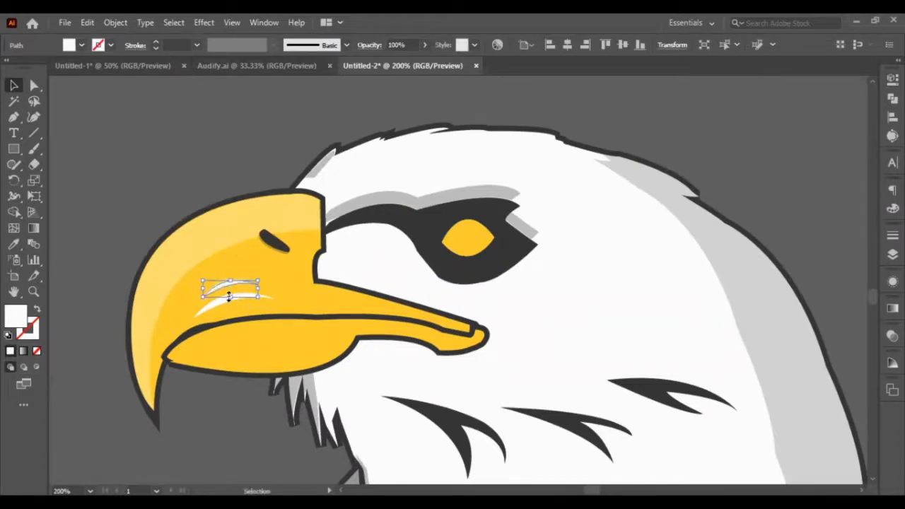
pyautogui.keyDown('shift'); pyautogui.click(217, 309); pyautogui.keyUp('shift')
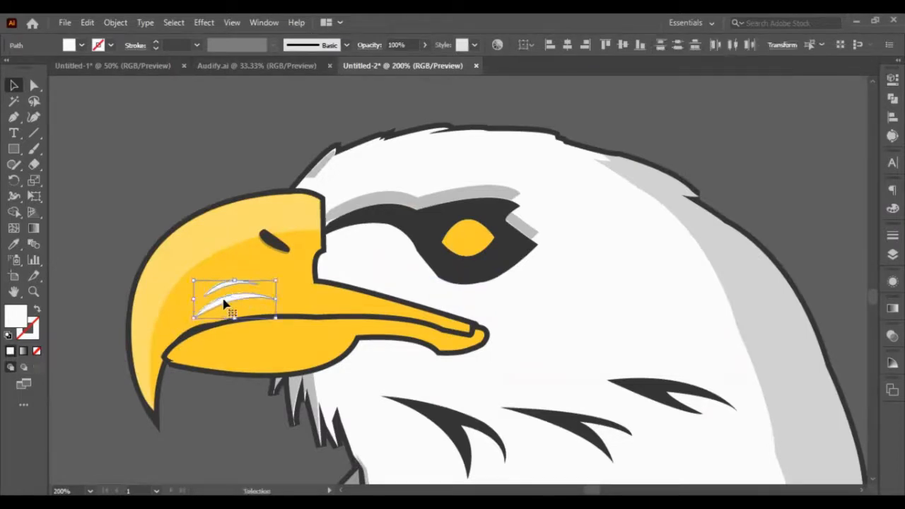
pyautogui.moveTo(228, 307); pyautogui.dragTo(231, 310)
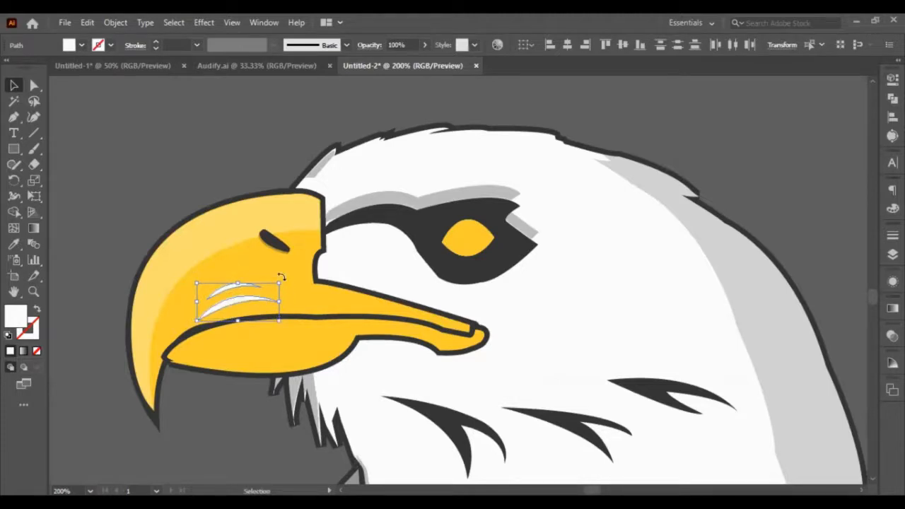
pyautogui.moveTo(282, 278); pyautogui.dragTo(284, 283)
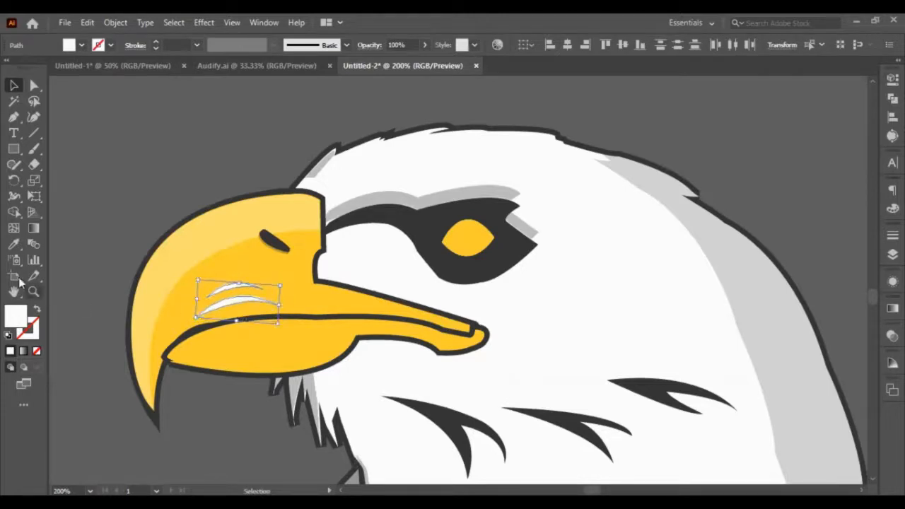
# Recolour both curved beak marks with the nostril's dark grey and set their opacity to 10%.
pyautogui.click(13, 244)
pyautogui.click(275, 241)
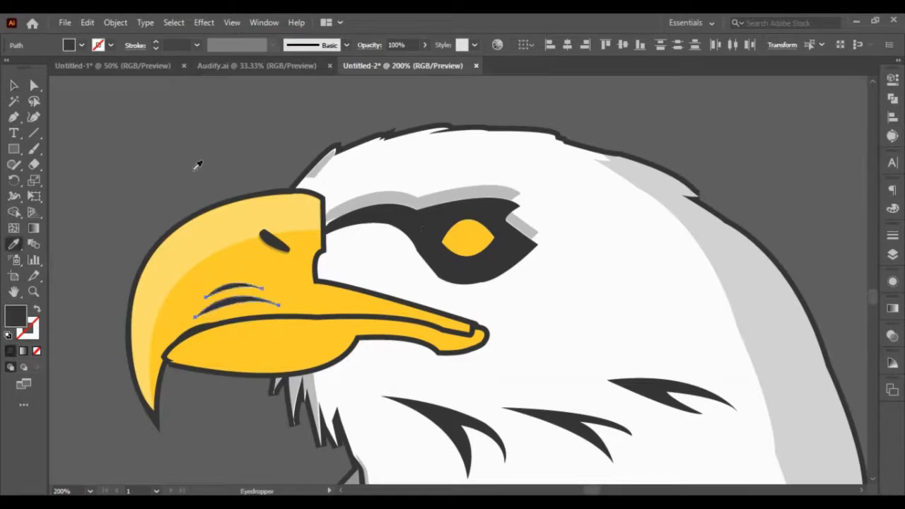
pyautogui.click(15, 86)
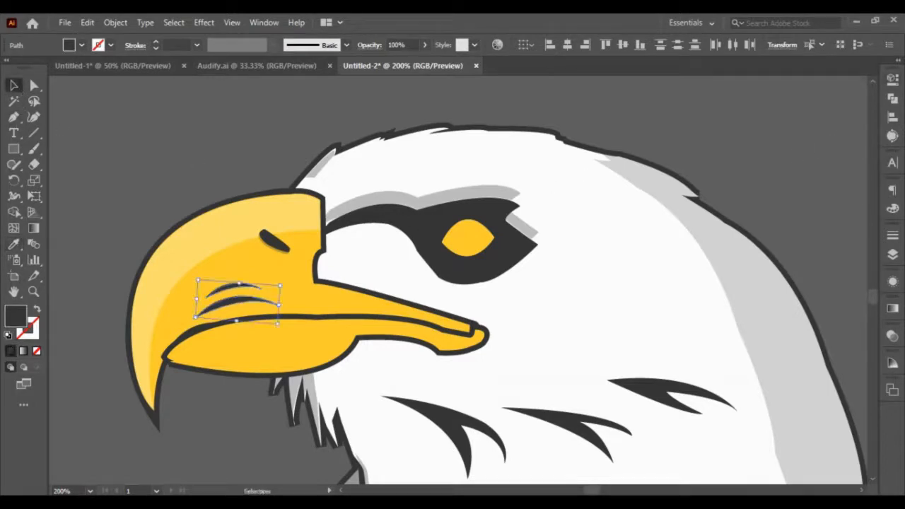
pyautogui.click(892, 78)
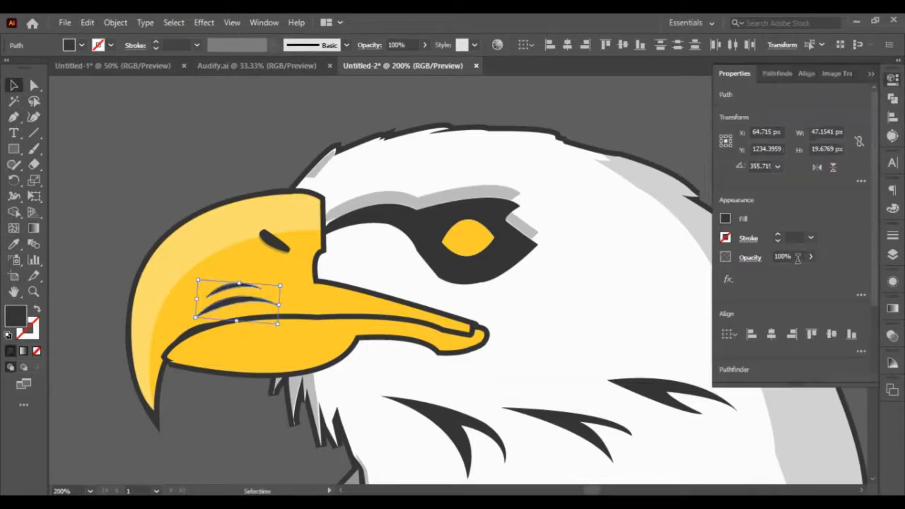
pyautogui.click(798, 257)
pyautogui.write('30')
pyautogui.press('Return')
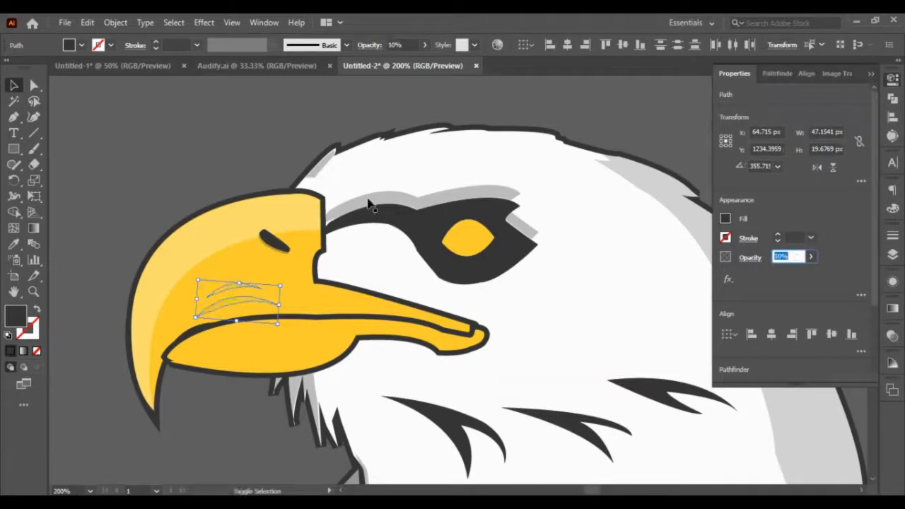
pyautogui.click(240, 151)
# Set the opacity of the dark shadow shape on the grey feathers below the beak to 60%.
pyautogui.scroll(-2, 240, 150)
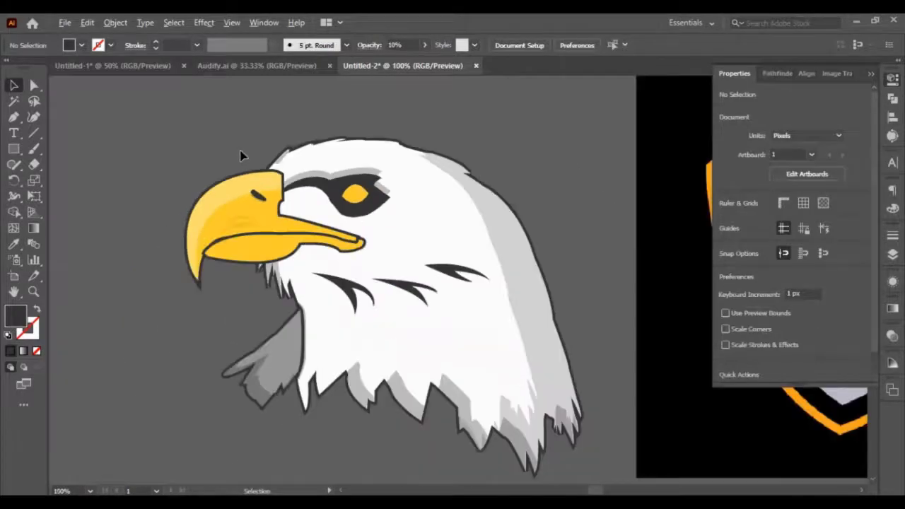
pyautogui.scroll(-5, 240, 151)
pyautogui.scroll(4, 285, 186)
pyautogui.hscroll(2, 288, 196)
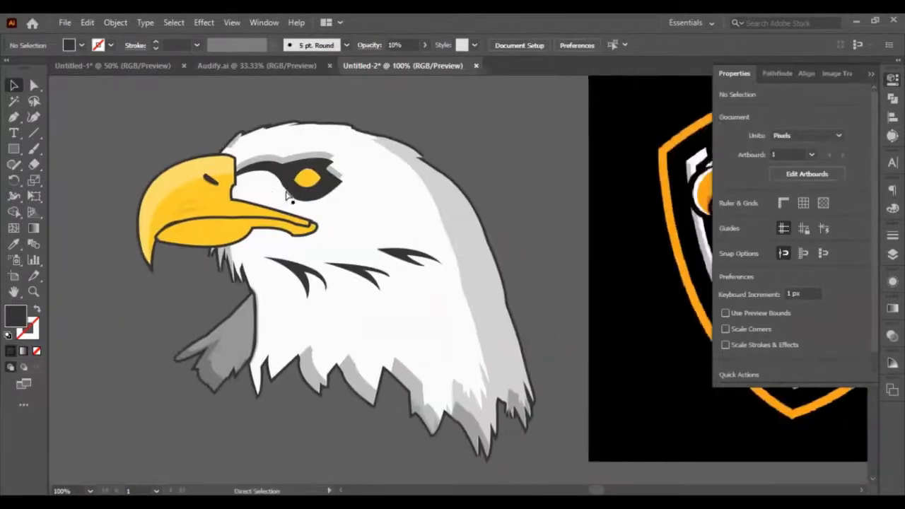
pyautogui.hscroll(5, 289, 197)
pyautogui.scroll(-1, 287, 212)
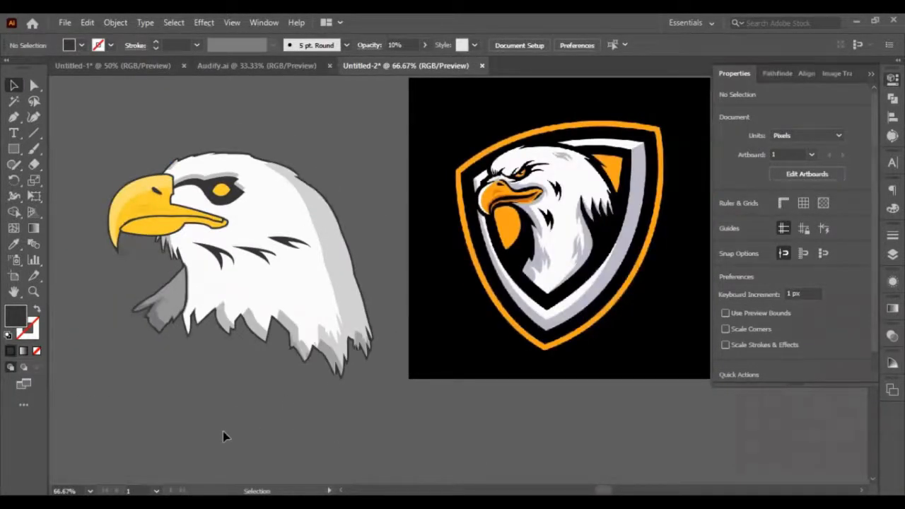
pyautogui.click(171, 301)
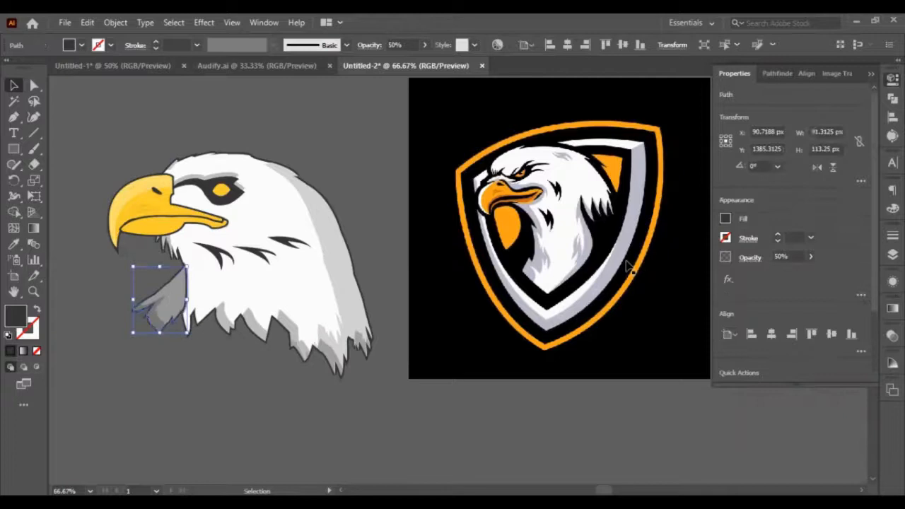
pyautogui.click(796, 256)
pyautogui.hotkey('shift', 'Up')
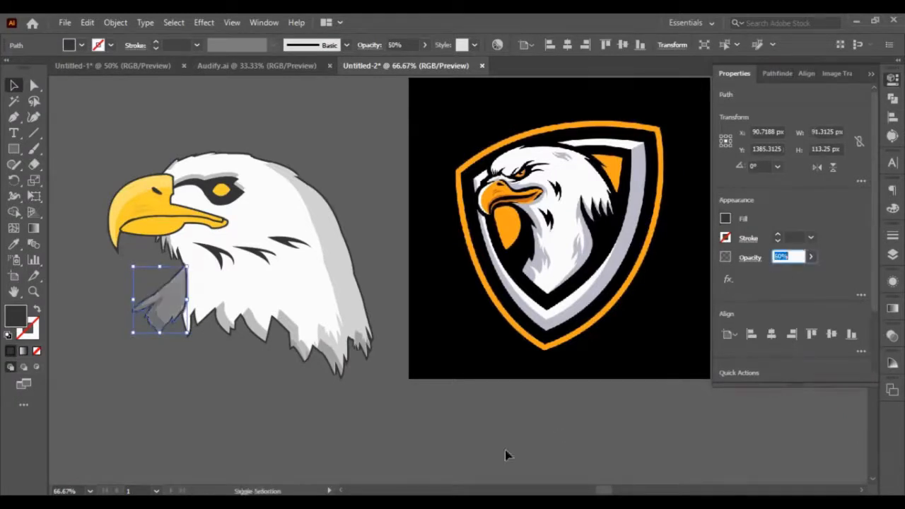
pyautogui.click(309, 410)
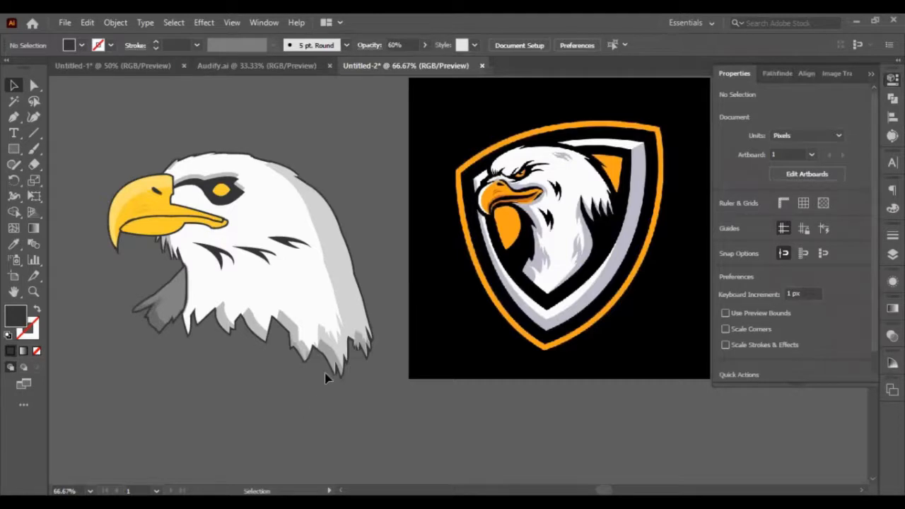
# Shift the left cheek feather mark toward the throat and move the middle one beside the beak corner, rotated about 20° clockwise.
pyautogui.click(228, 261)
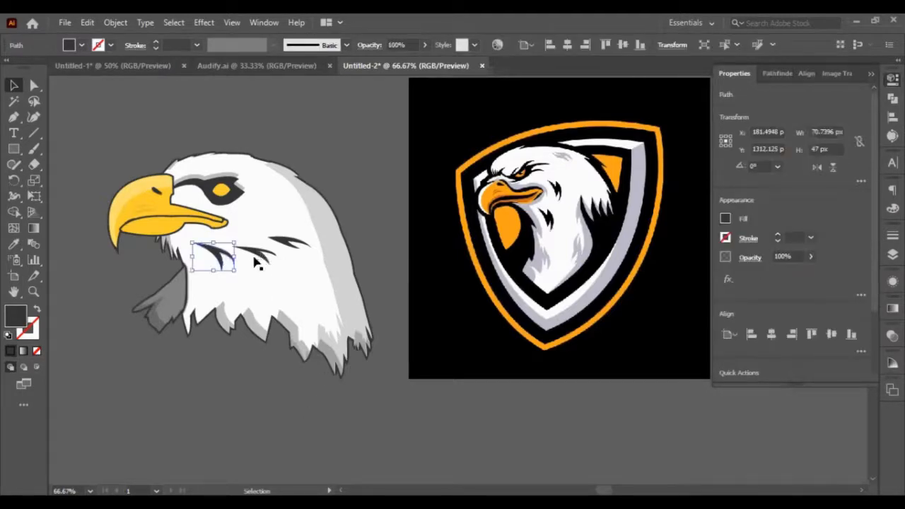
pyautogui.moveTo(239, 274); pyautogui.dragTo(210, 255)
pyautogui.click(263, 260)
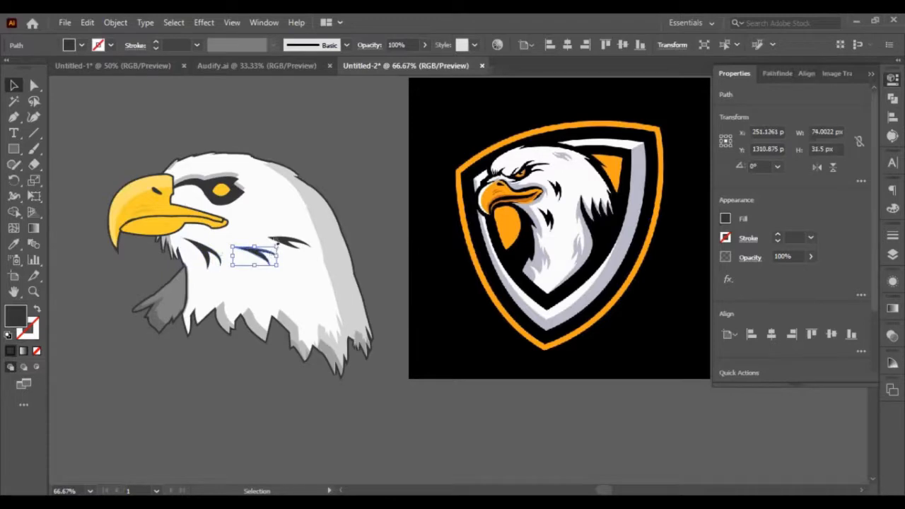
pyautogui.moveTo(280, 242); pyautogui.dragTo(252, 233)
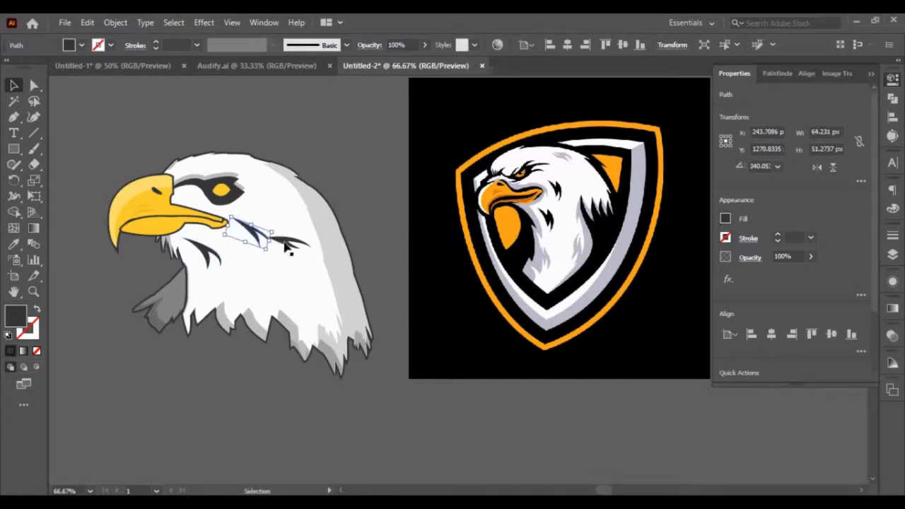
# Move the third dark feather mark down to the lower neck and rotate it clockwise so it points downward.
pyautogui.moveTo(298, 290); pyautogui.dragTo(302, 312)
pyautogui.click(328, 290)
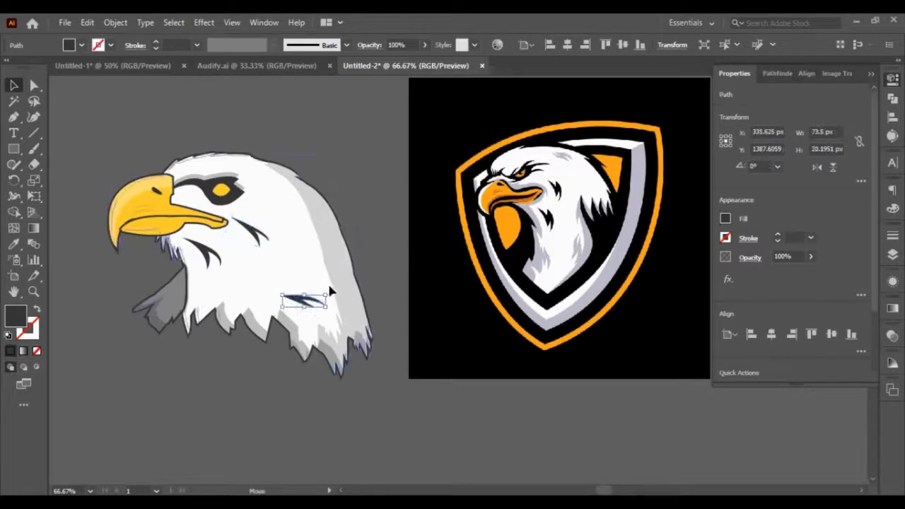
pyautogui.hotkey('ctrl', 'z')
pyautogui.click(323, 439)
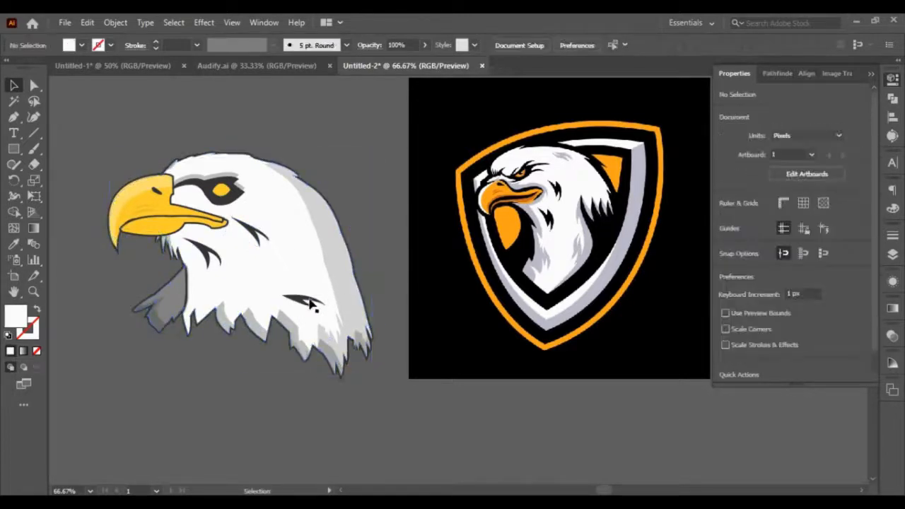
pyautogui.click(300, 304)
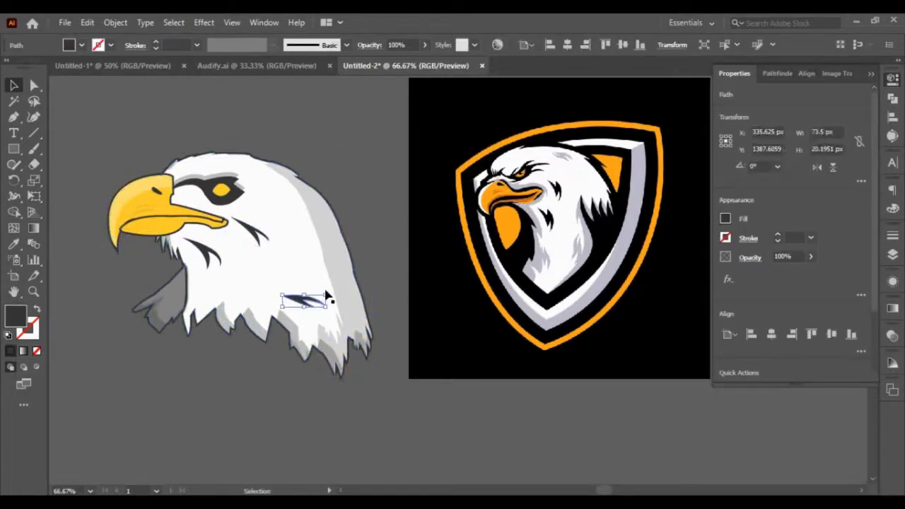
pyautogui.moveTo(326, 289); pyautogui.dragTo(333, 317)
pyautogui.click(314, 304)
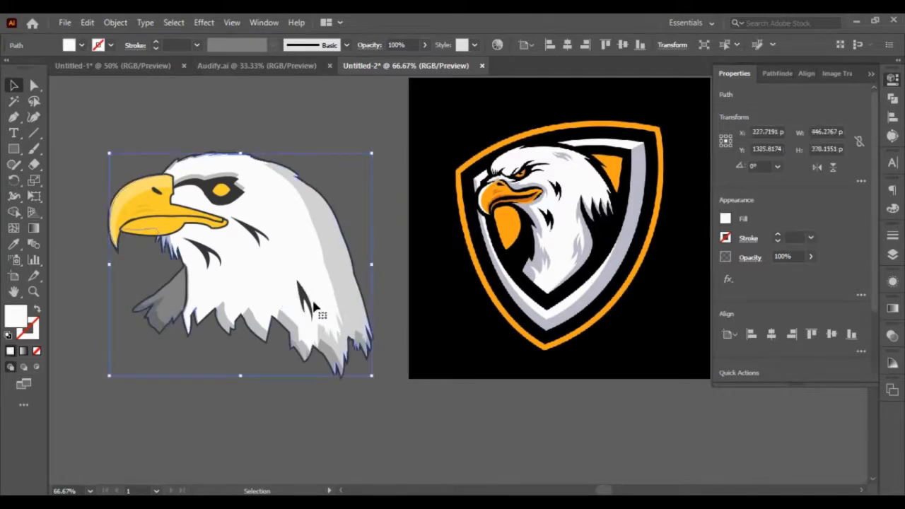
pyautogui.hotkey('ctrl', 'shift', 'a')
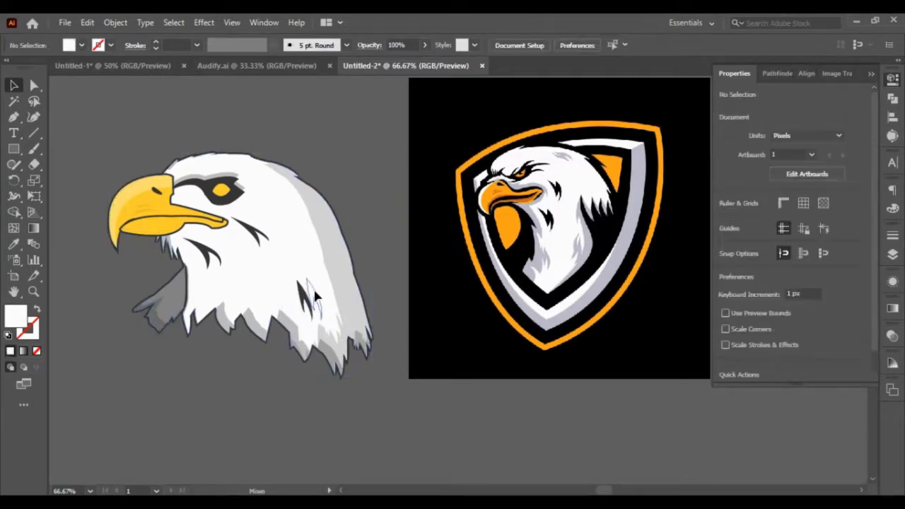
# Adjust the lower neck feather mark's rotation to about 309° and place it just beside the grey neck shading.
pyautogui.click(313, 290)
pyautogui.moveTo(312, 270); pyautogui.dragTo(307, 271)
pyautogui.doubleClick(316, 283)
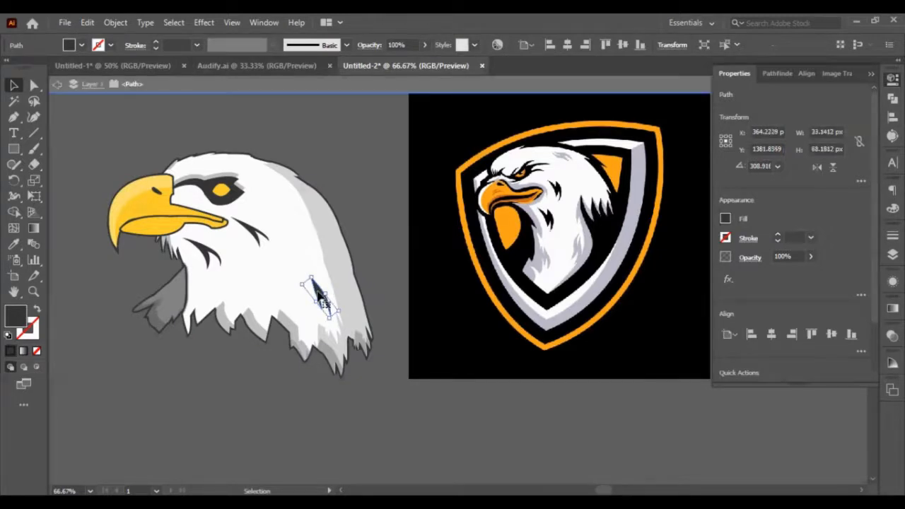
pyautogui.doubleClick(356, 379)
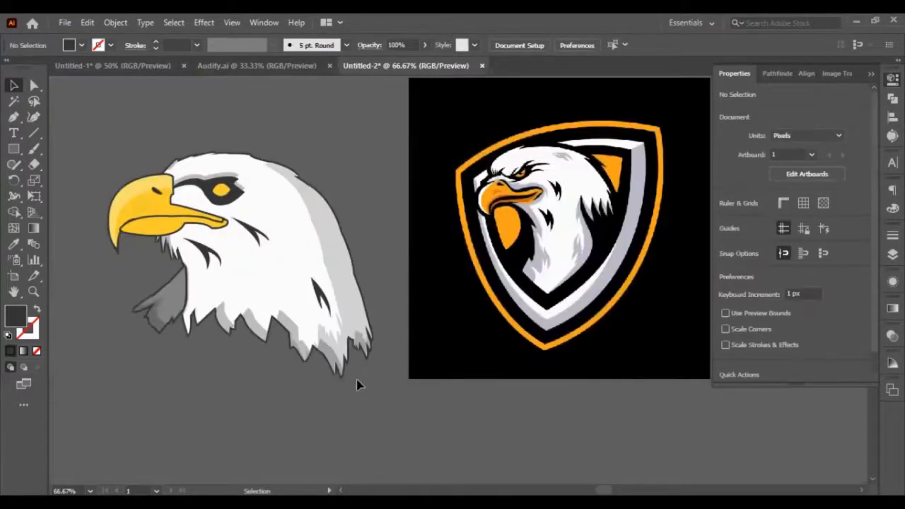
pyautogui.click(315, 286)
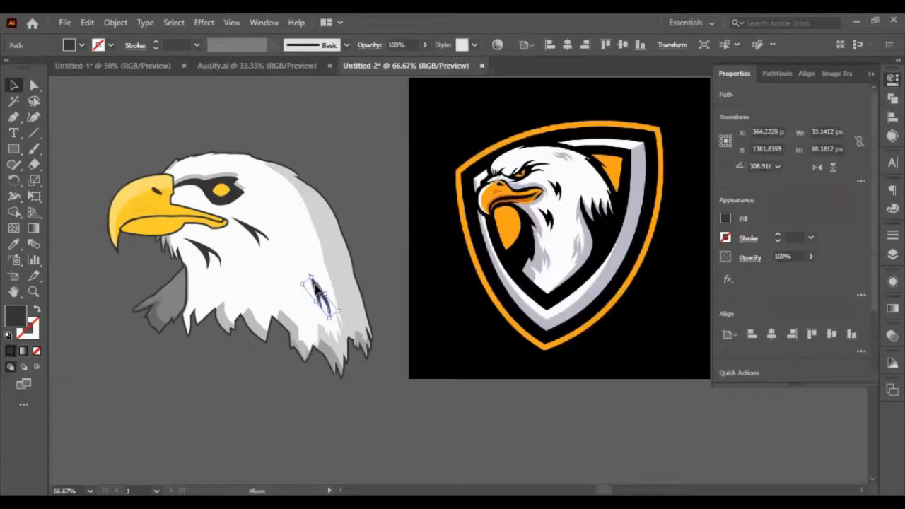
pyautogui.click(388, 418)
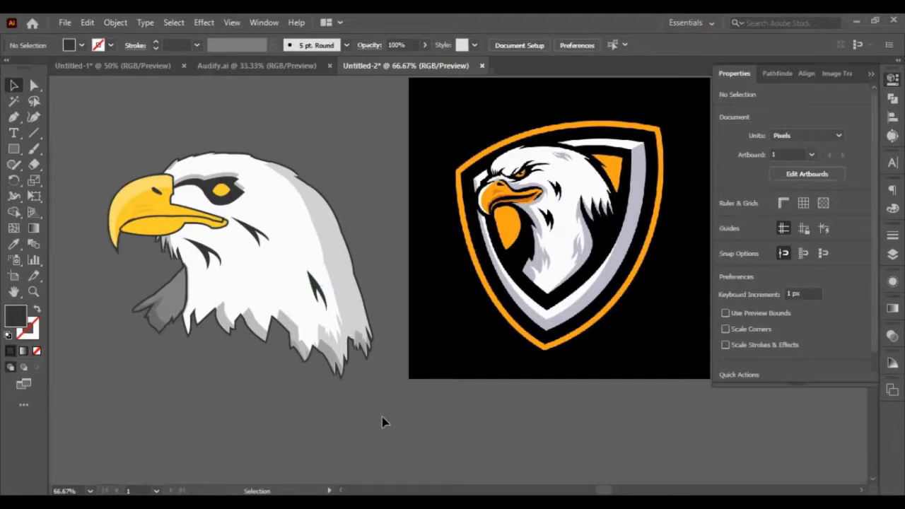
# Thicken the eagle's dark outer outline with Offset Path using a 3 px offset and miter joins.
pyautogui.scroll(3, 337, 329)
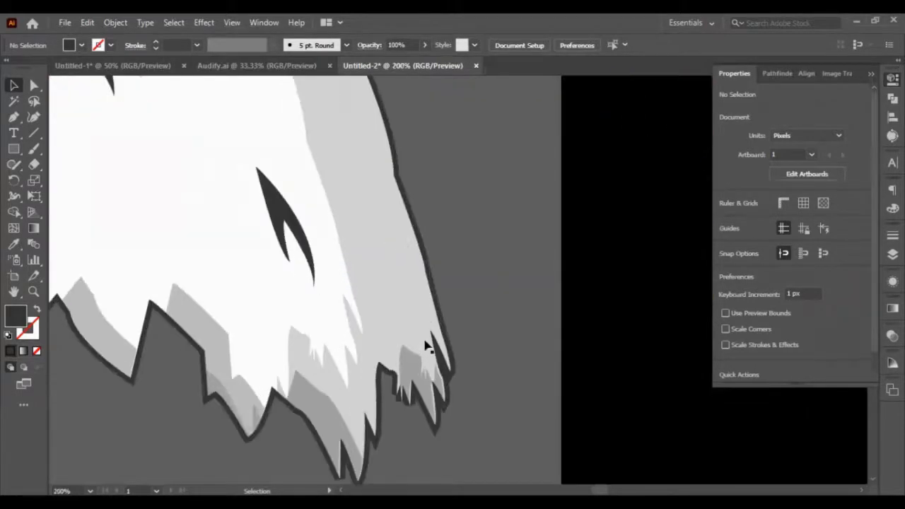
pyautogui.click(444, 332)
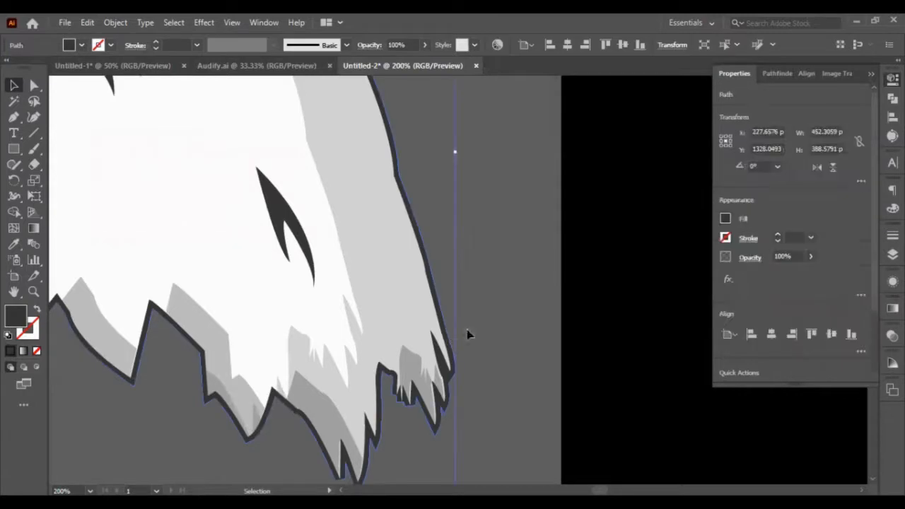
pyautogui.scroll(-3, 766, 311)
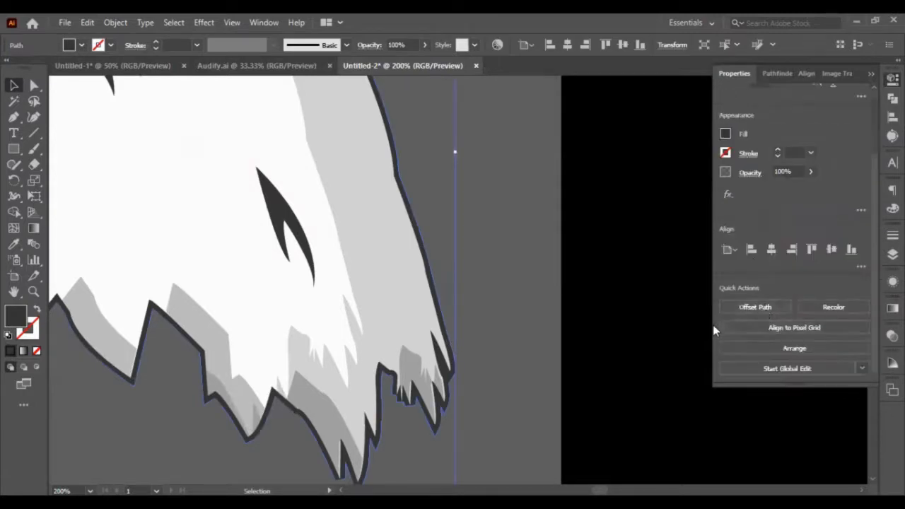
pyautogui.click(764, 309)
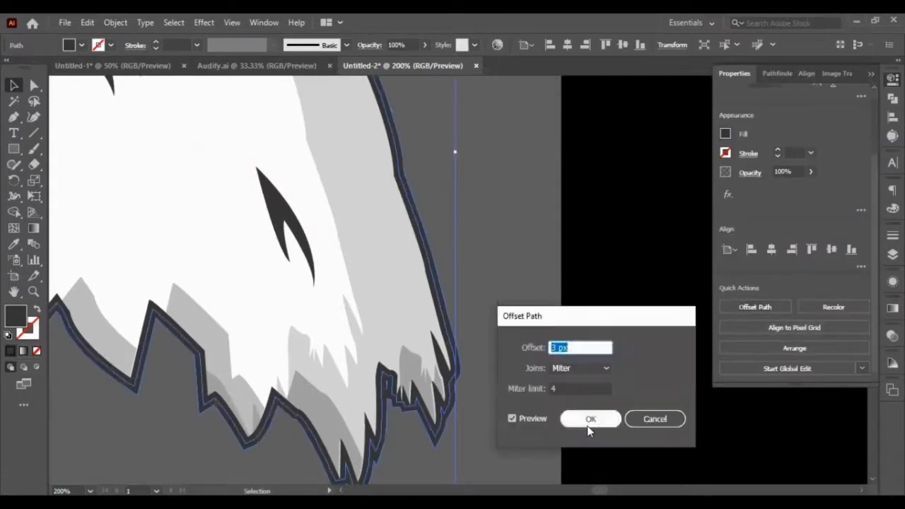
pyautogui.click(588, 422)
# Thicken the dark outlines of the upper and lower beak together with Offset Path, keeping the preset offset.
pyautogui.scroll(-3, 462, 426)
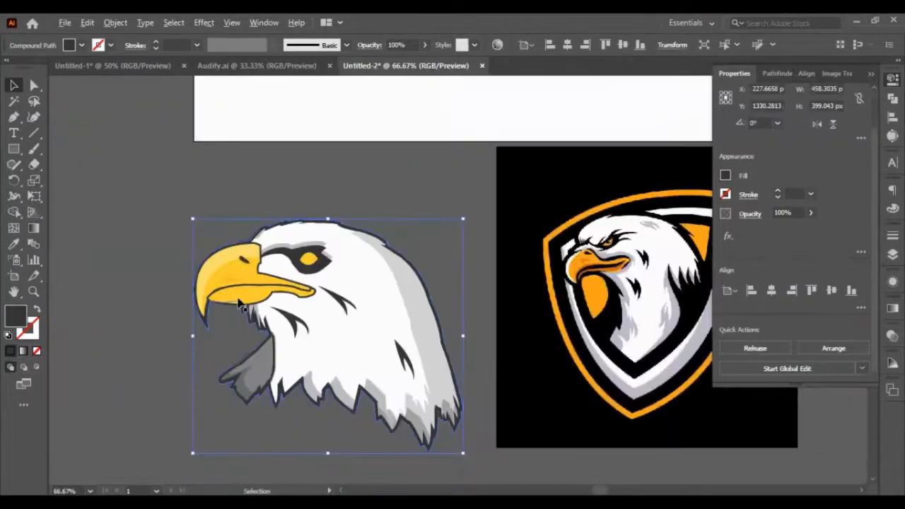
pyautogui.scroll(2, 227, 310)
pyautogui.click(169, 357)
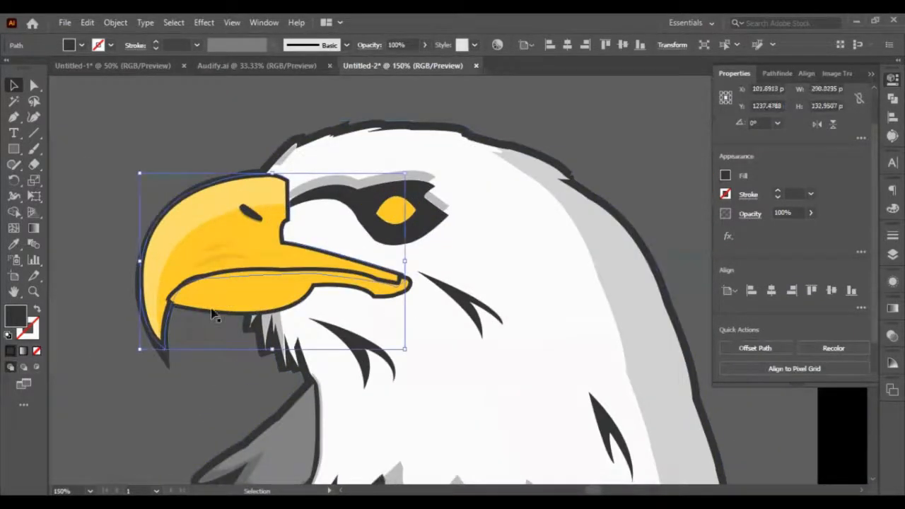
pyautogui.keyDown('shift'); pyautogui.click(312, 302); pyautogui.keyUp('shift')
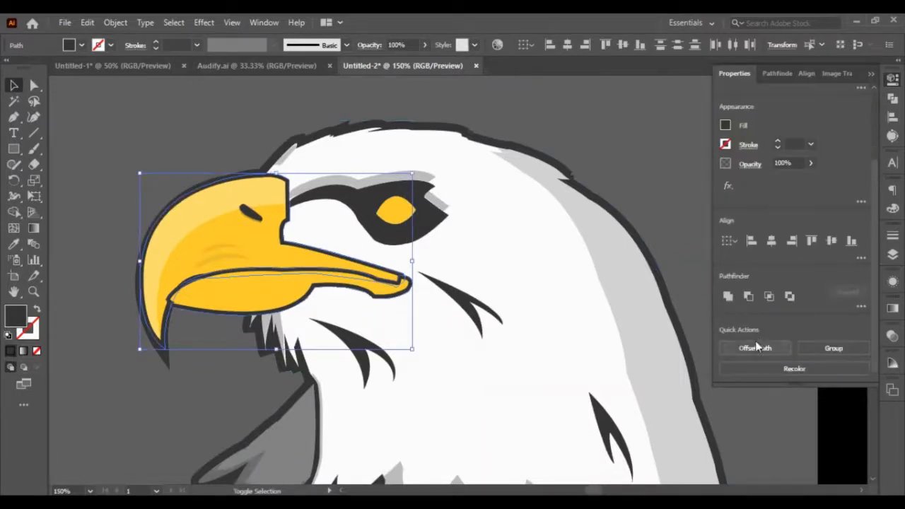
pyautogui.click(757, 346)
pyautogui.press('Return')
pyautogui.click(182, 411)
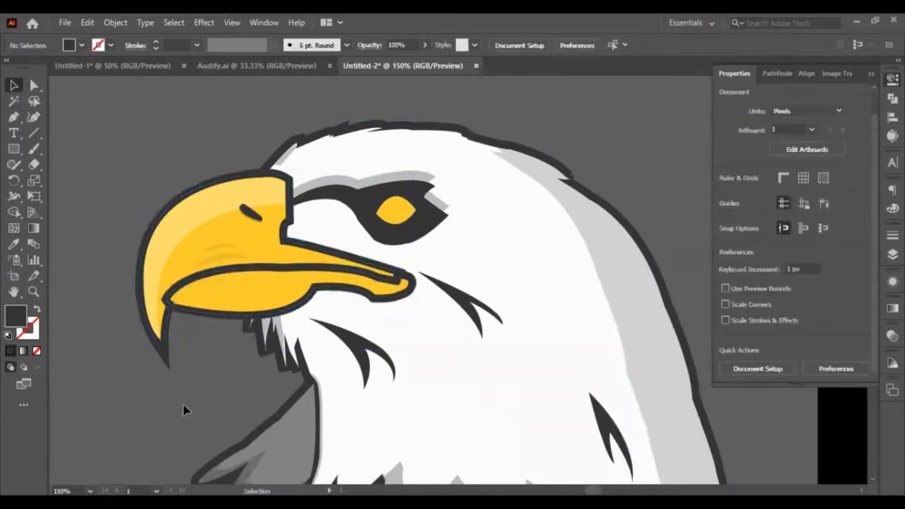
pyautogui.scroll(-2, 188, 410)
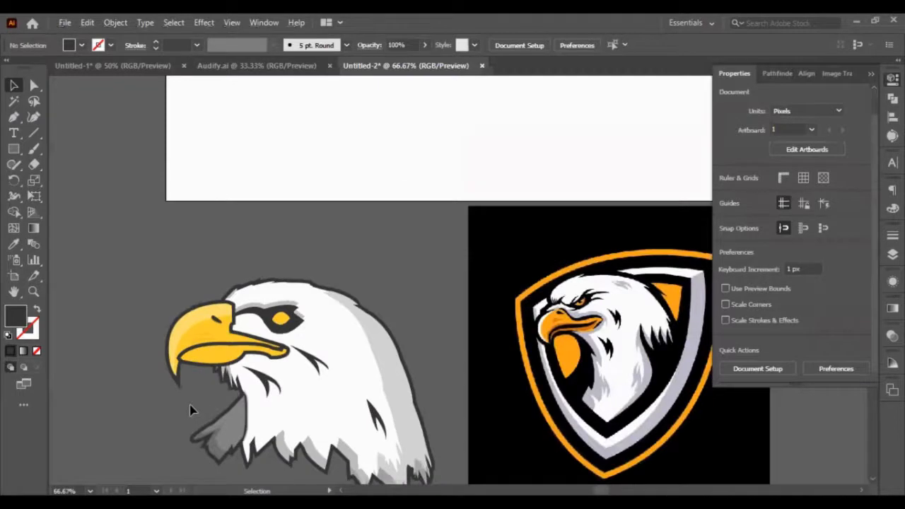
pyautogui.click(193, 406)
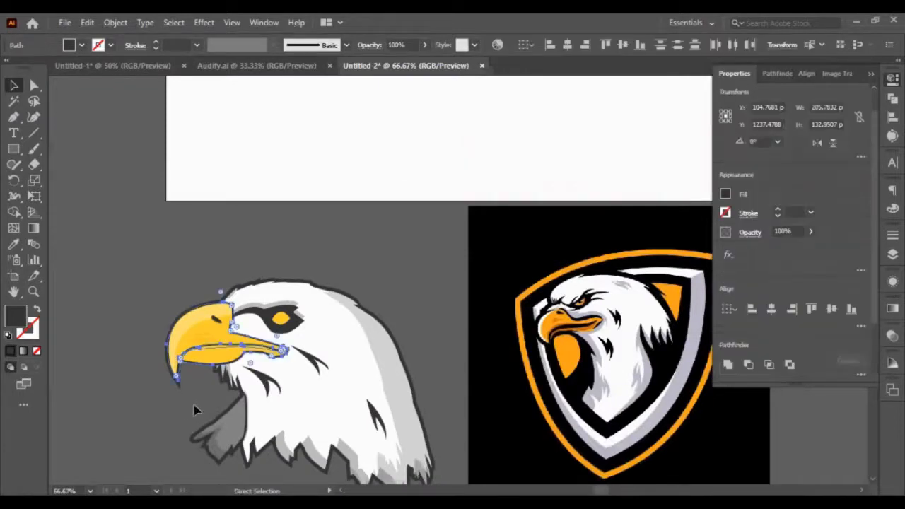
pyautogui.click(159, 346)
pyautogui.scroll(-3, 442, 441)
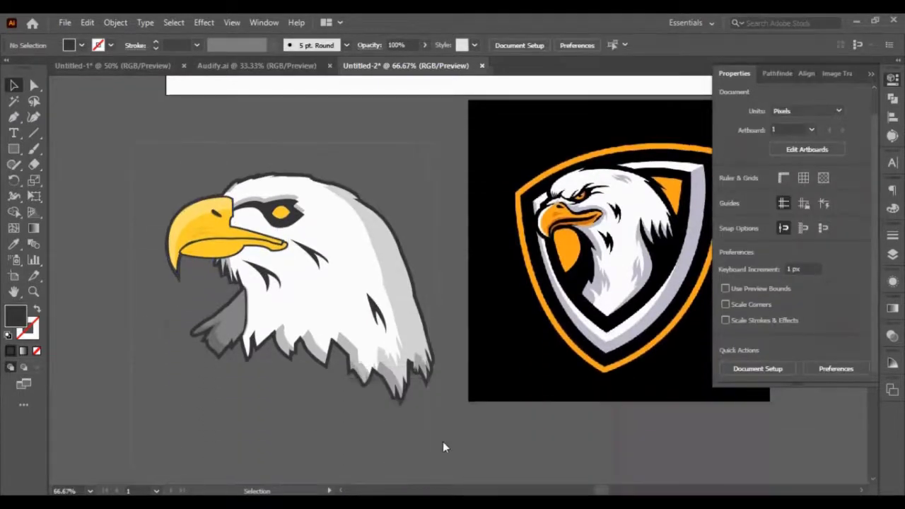
pyautogui.hotkey('ctrl', 'a')
pyautogui.press('a')
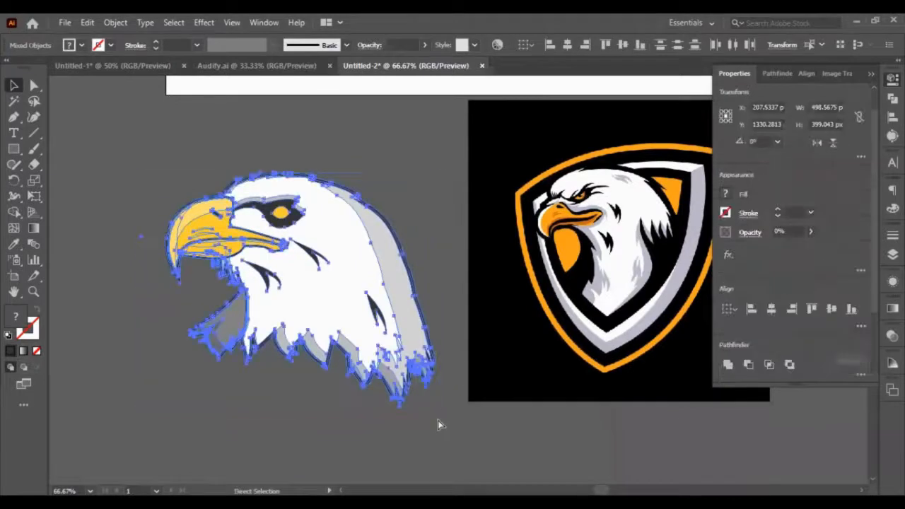
pyautogui.press('v')
pyautogui.click(262, 371)
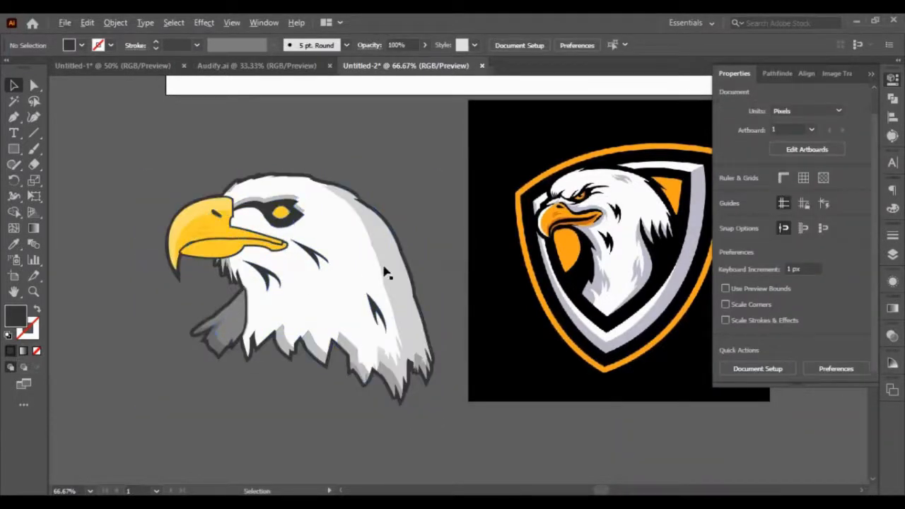
pyautogui.moveTo(406, 255); pyautogui.dragTo(580, 307)
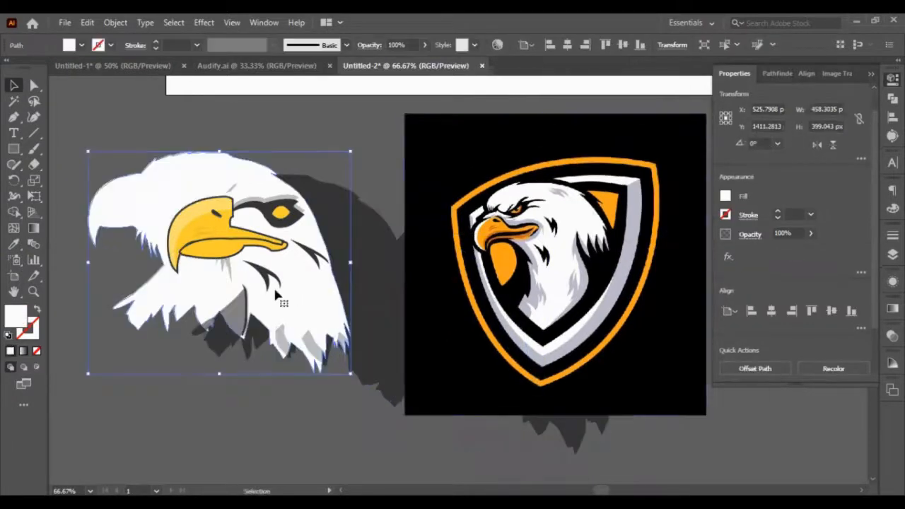
pyautogui.hotkey('ctrl', 'z')
pyautogui.hotkey('ctrl', 'z')
pyautogui.hotkey('ctrl', 'z')
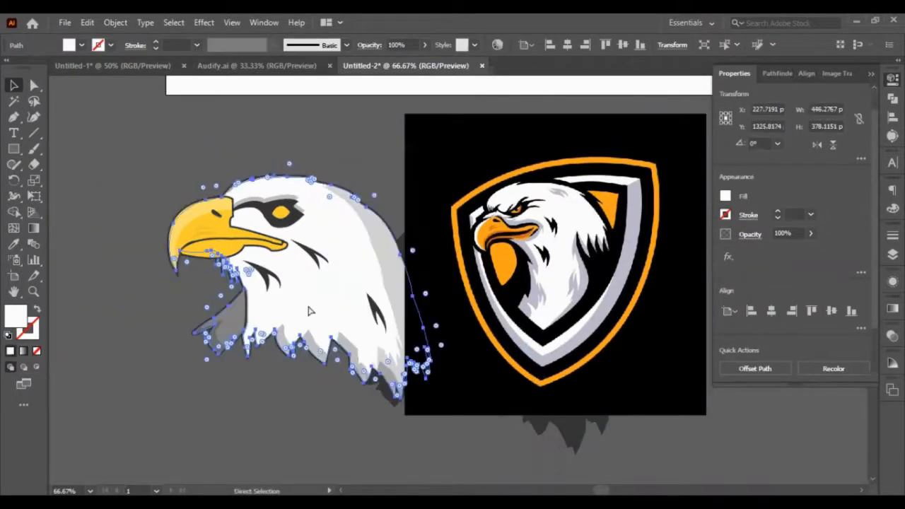
pyautogui.hotkey('ctrl', 'z')
pyautogui.click(378, 456)
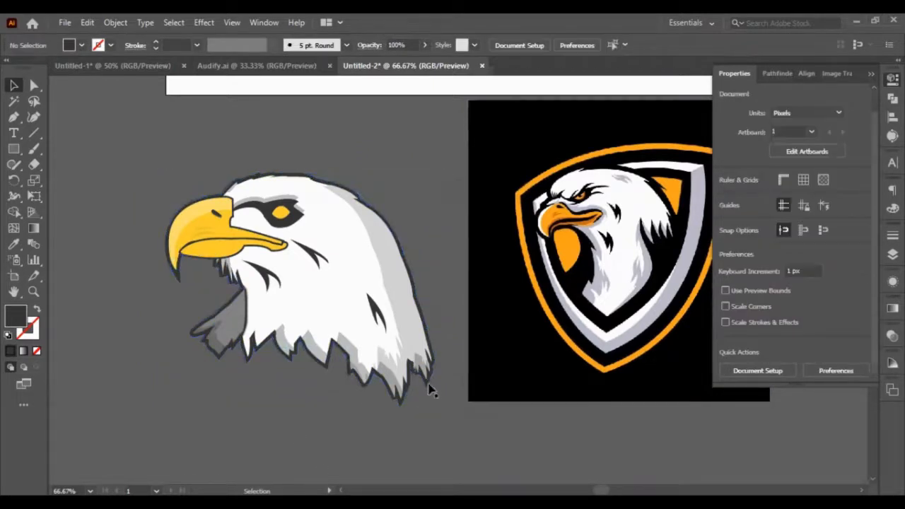
pyautogui.moveTo(432, 391); pyautogui.dragTo(431, 433)
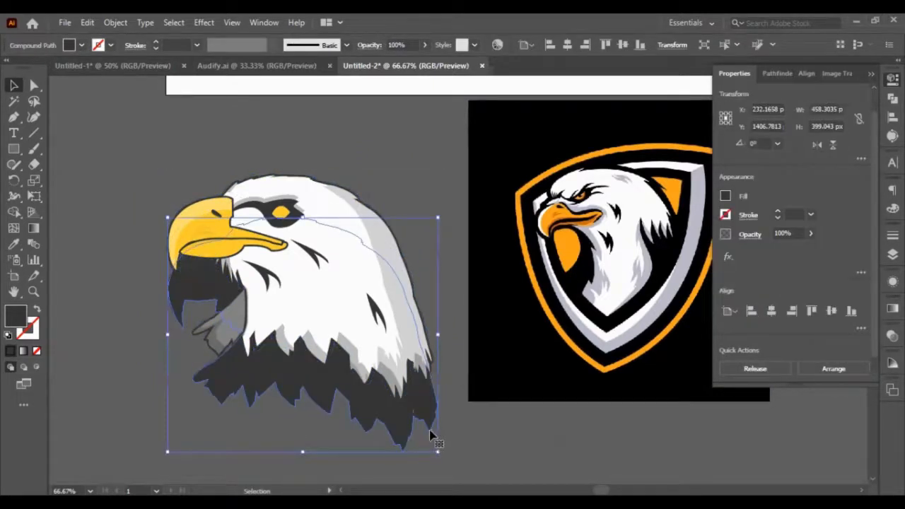
pyautogui.press('Delete')
pyautogui.hotkey('ctrl', 'z')
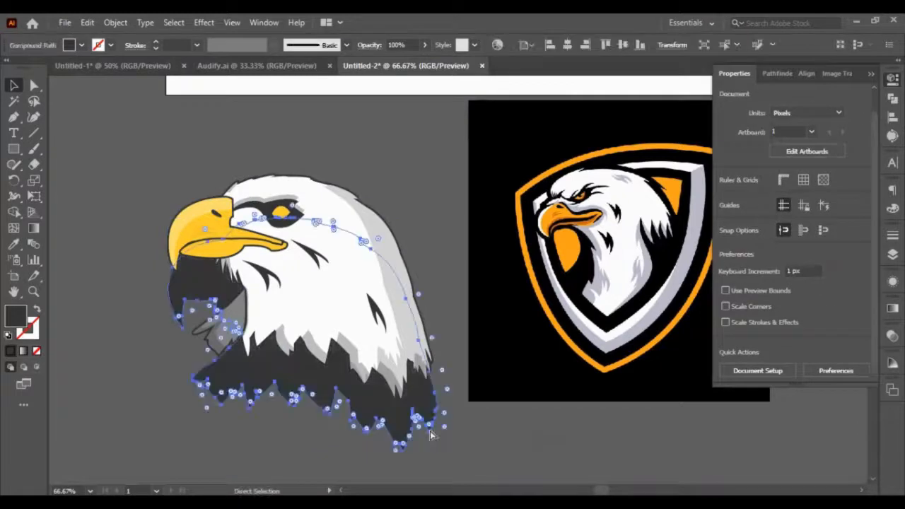
pyautogui.hotkey('ctrl', 'z')
pyautogui.click(430, 432)
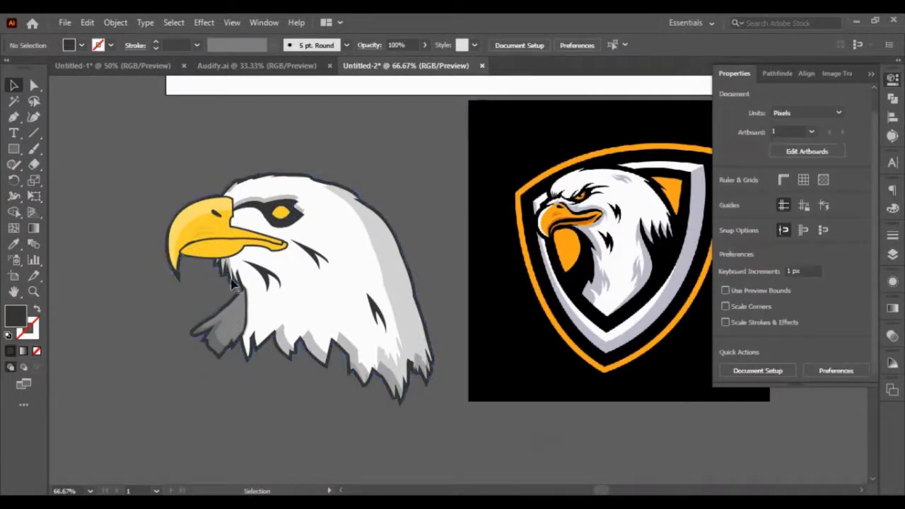
# Set the opacity of the grey brow shading above the eagle's eye to 20%.
pyautogui.scroll(1, 299, 236)
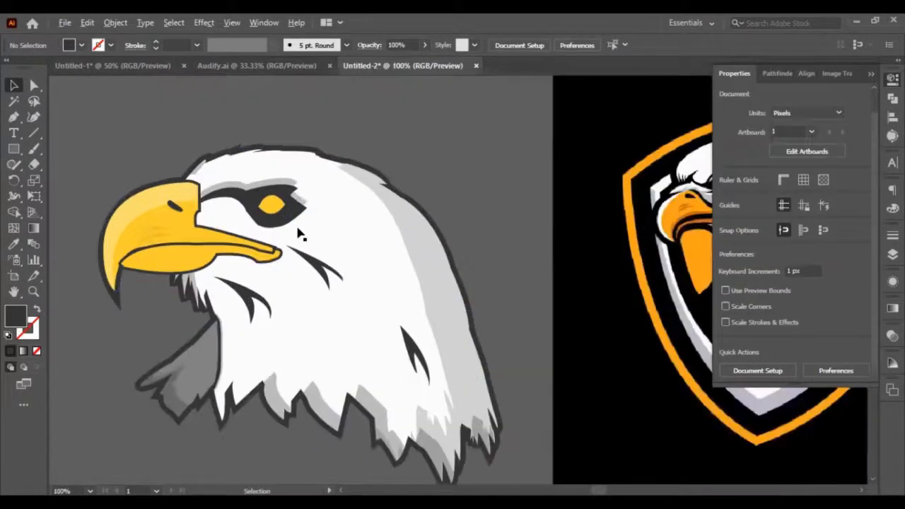
pyautogui.click(294, 190)
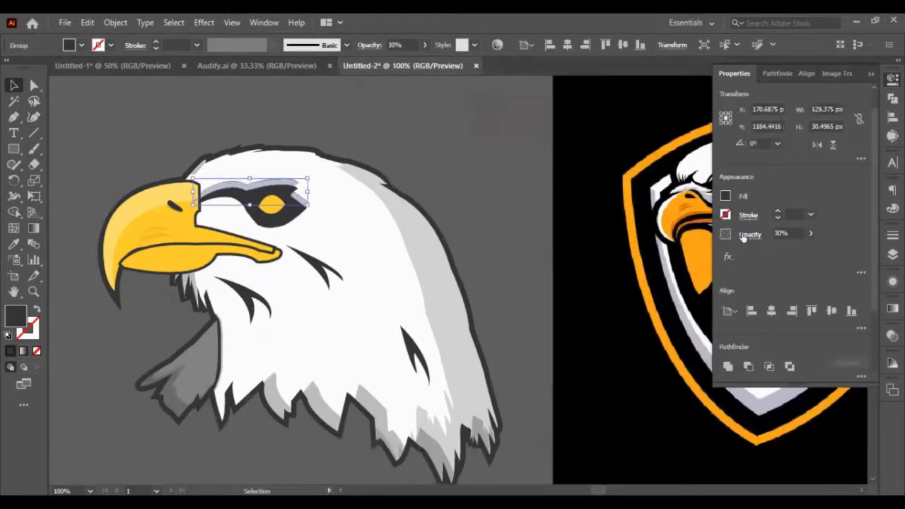
pyautogui.click(797, 232)
pyautogui.write('20')
pyautogui.press('Return')
pyautogui.click(481, 224)
# Isolate the neck shading group and set the opacity of the shading on the grey tuft below the beak to 70%.
pyautogui.click(177, 404)
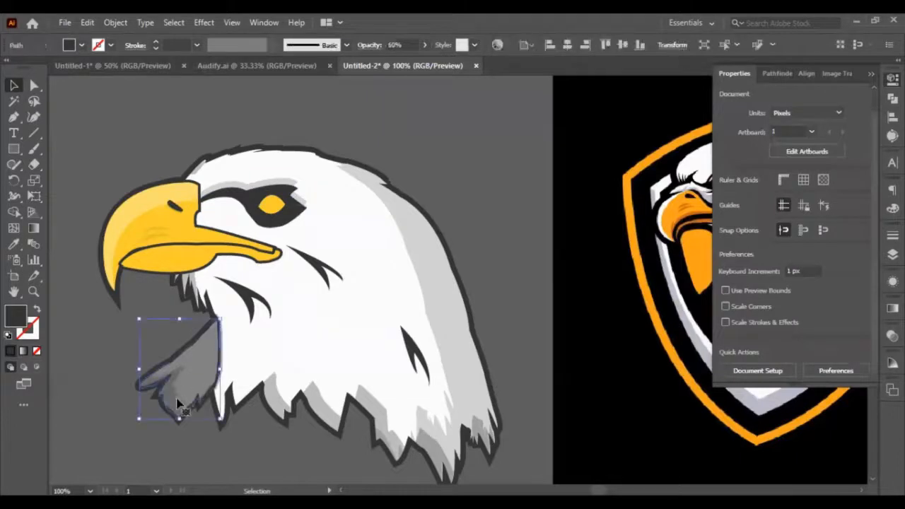
pyautogui.click(283, 406)
pyautogui.doubleClick(278, 397)
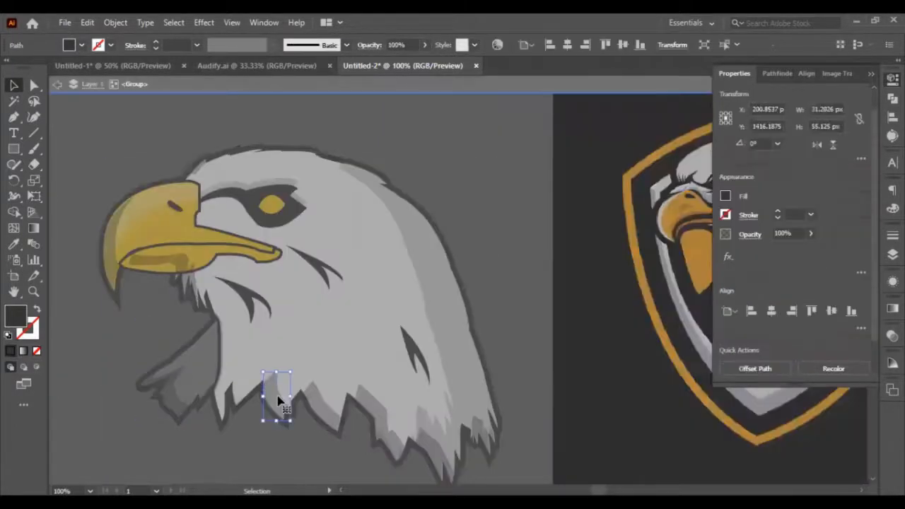
pyautogui.click(170, 396)
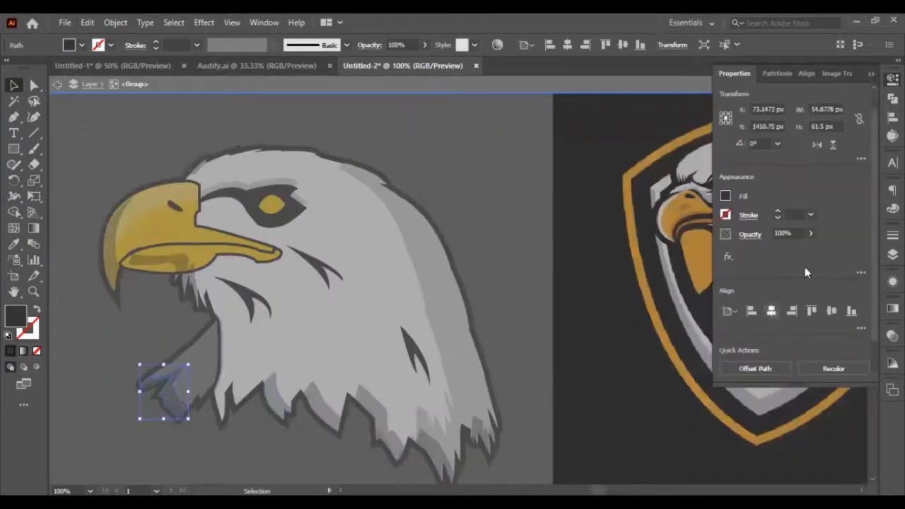
pyautogui.click(785, 232)
pyautogui.write('90')
pyautogui.press('Return')
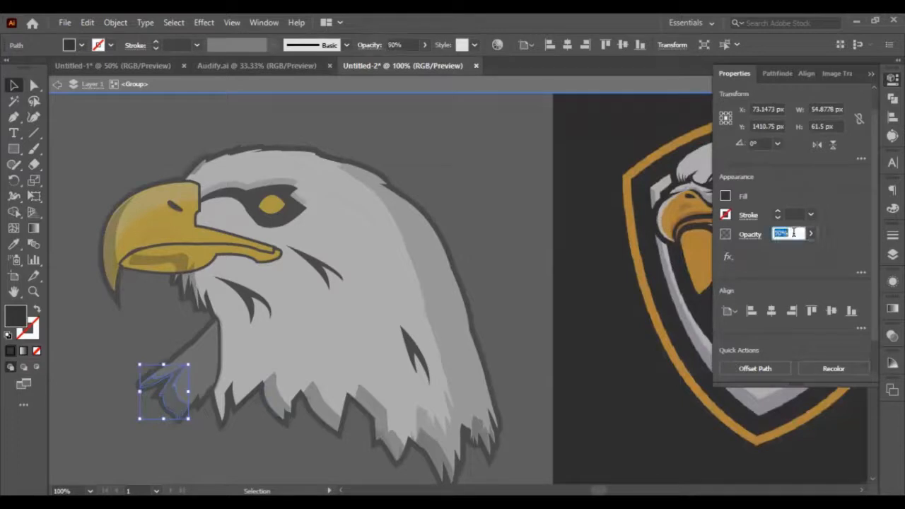
pyautogui.doubleClick(505, 336)
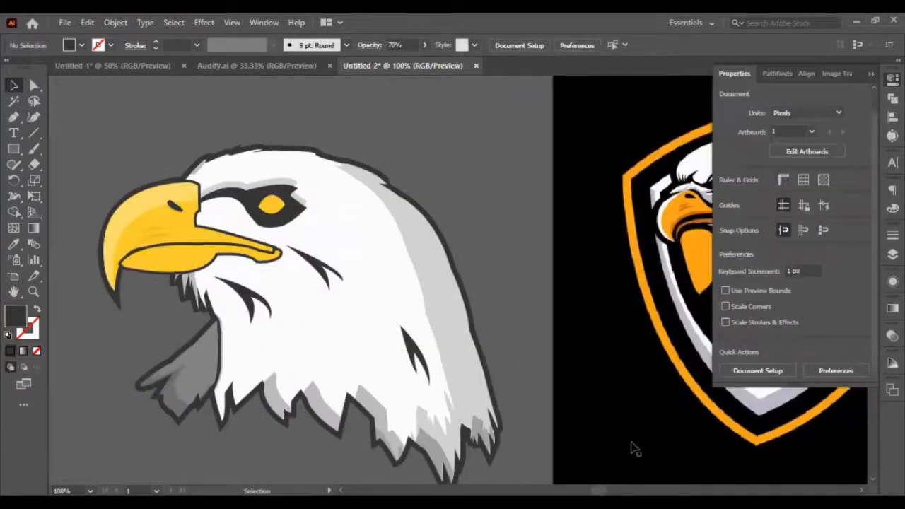
pyautogui.click(433, 451)
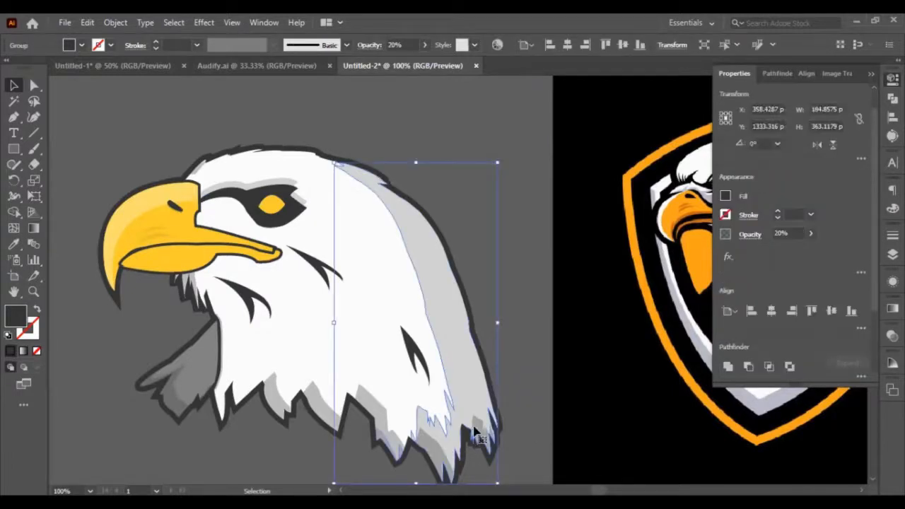
pyautogui.doubleClick(427, 447)
pyautogui.click(427, 447)
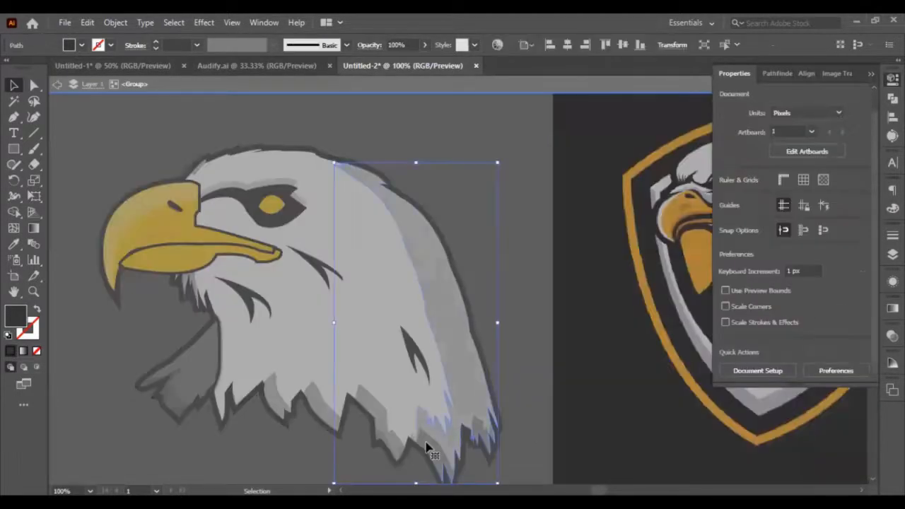
pyautogui.click(502, 327)
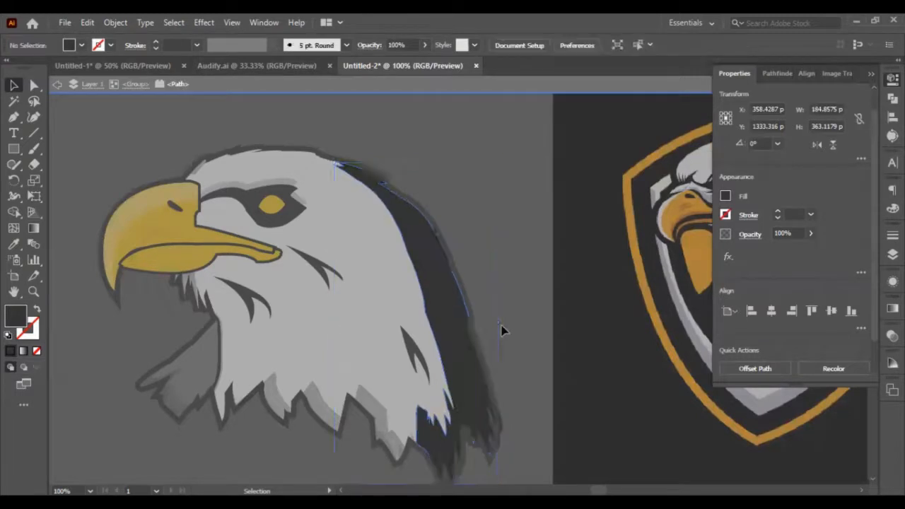
pyautogui.doubleClick(497, 351)
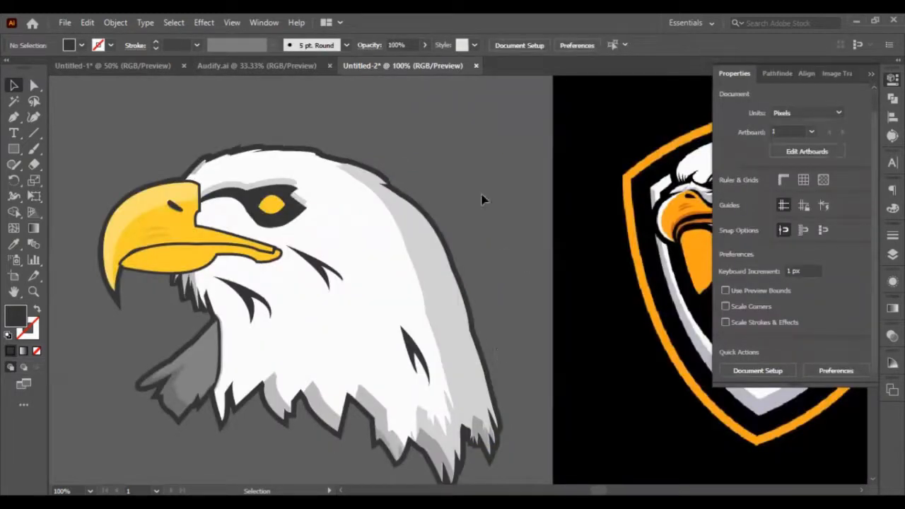
# Select the whole eagle head illustration and shift it slightly up and to the left.
pyautogui.scroll(-1, 238, 162)
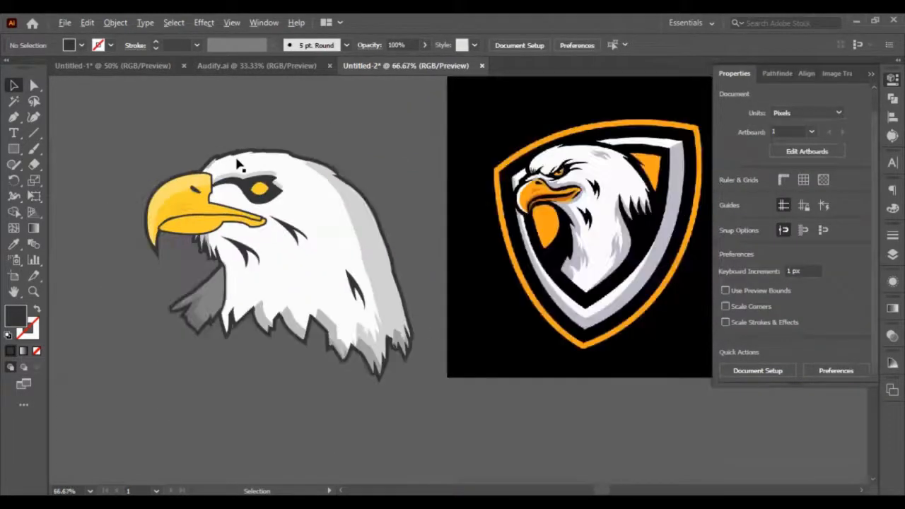
pyautogui.click(491, 230)
pyautogui.scroll(-1, 223, 221)
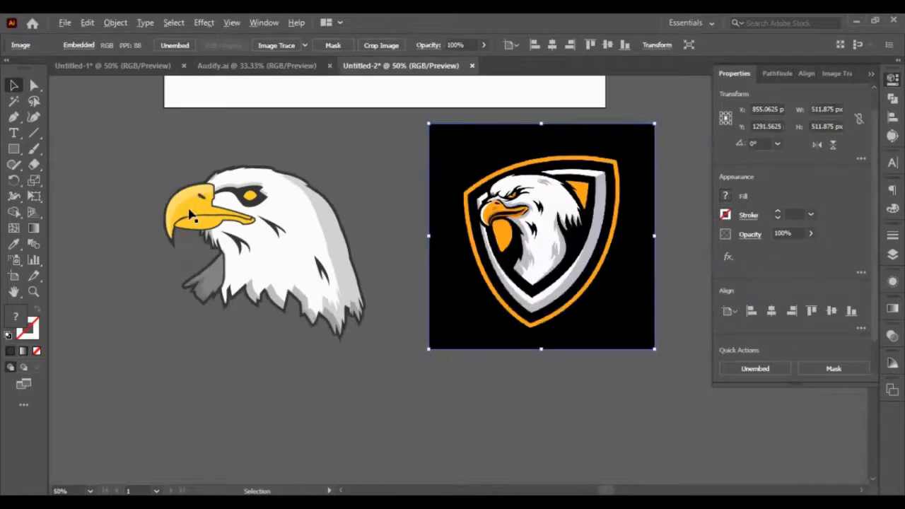
pyautogui.scroll(1, 190, 215)
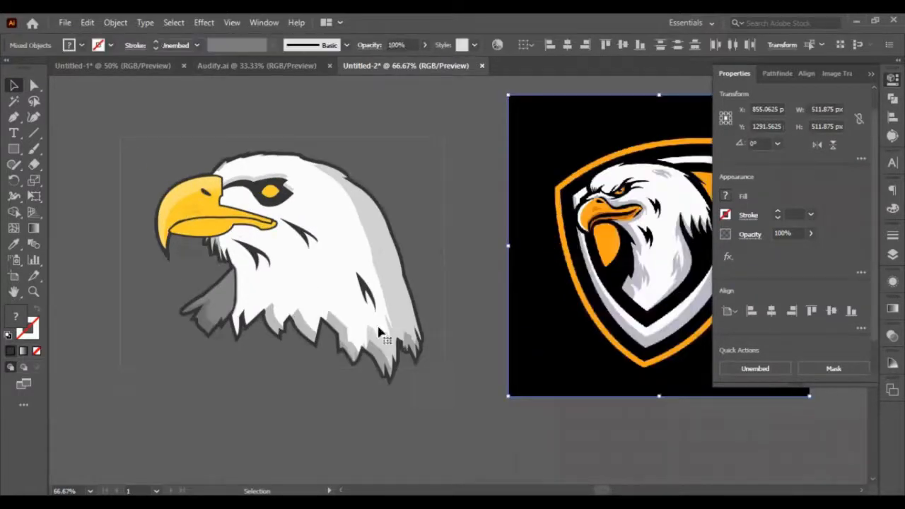
pyautogui.moveTo(382, 332)
pyautogui.mouseDown()
pyautogui.moveTo(357, 353)
pyautogui.moveTo(372, 318)
pyautogui.mouseUp()
pyautogui.click(356, 431)
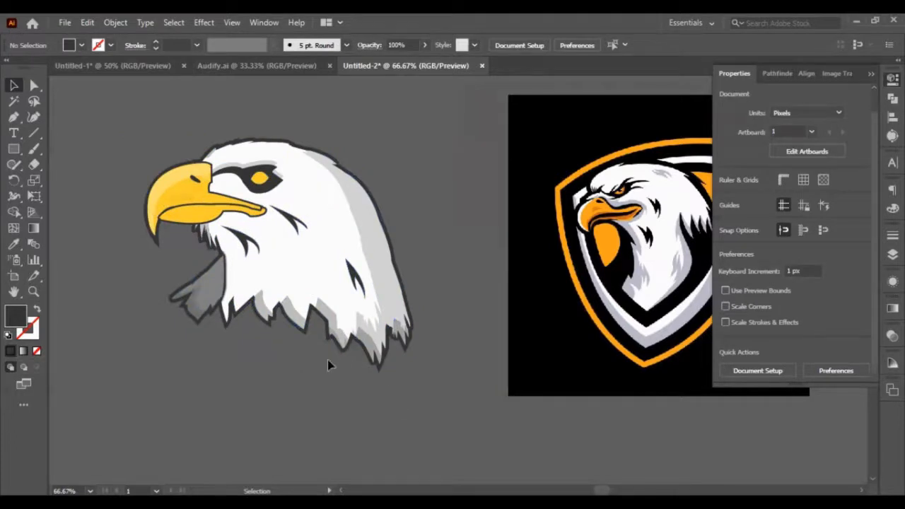
# Move the reference eagle logo image far down and to the right of the eagle head to free the space beside it.
pyautogui.click(870, 74)
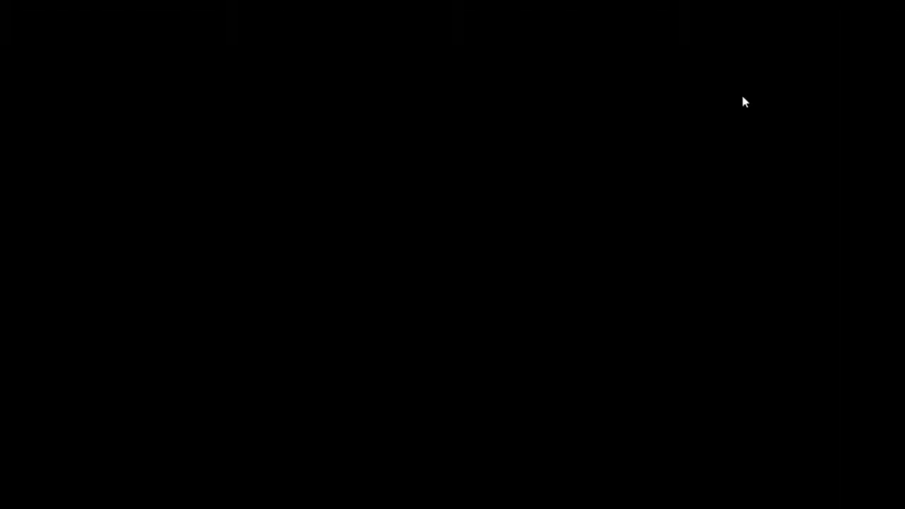
pyautogui.click(674, 210)
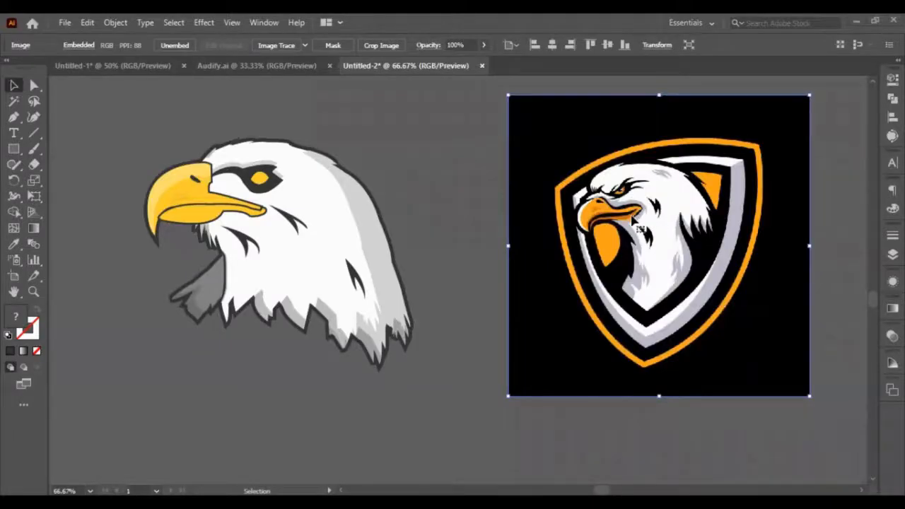
pyautogui.click(497, 159)
pyautogui.moveTo(592, 209); pyautogui.dragTo(841, 395)
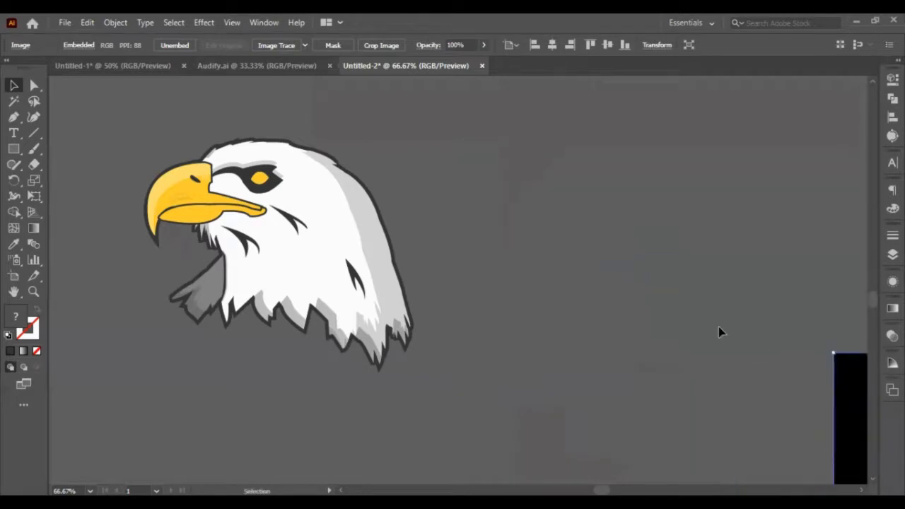
# Paste the black shield image, enlarge it to about 314 by 354 px and place it to the right of the eagle head.
pyautogui.click(635, 278)
pyautogui.hotkey('ctrl', 'v')
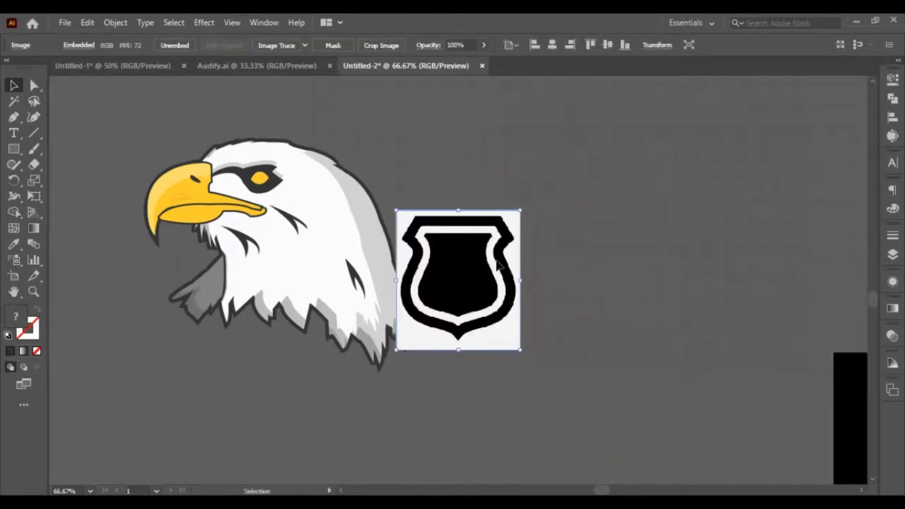
pyautogui.moveTo(500, 266); pyautogui.dragTo(569, 267)
pyautogui.moveTo(589, 348); pyautogui.dragTo(618, 384)
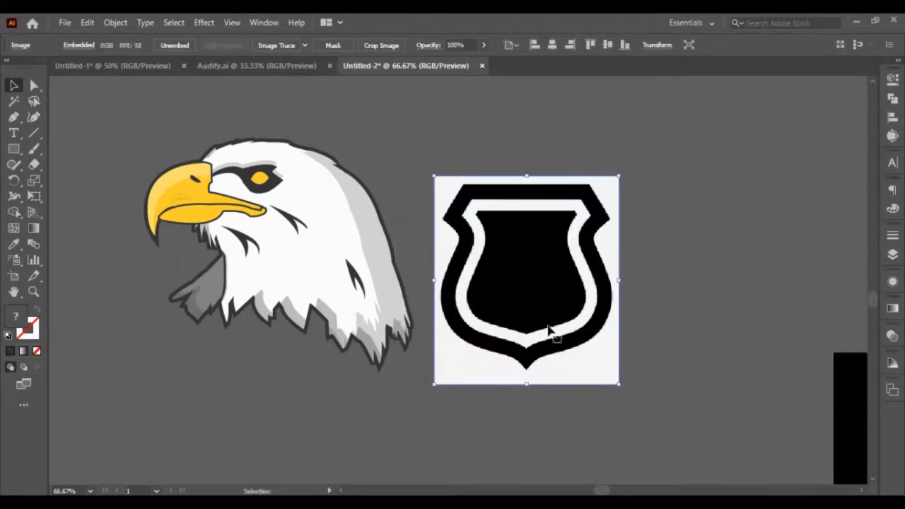
pyautogui.moveTo(550, 329); pyautogui.dragTo(621, 304)
# Vectorize the shield image with Image Trace using the Default preset and expand the tracing.
pyautogui.click(893, 80)
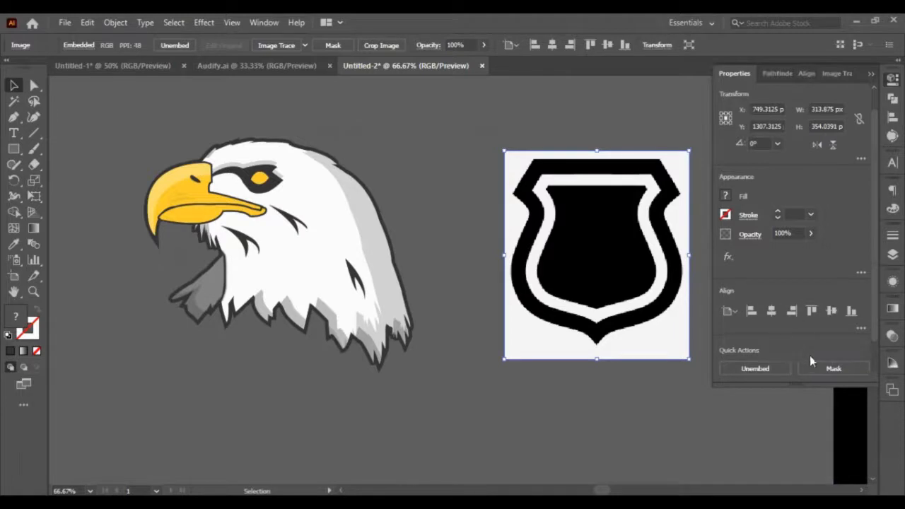
pyautogui.scroll(-1, 813, 347)
pyautogui.click(826, 345)
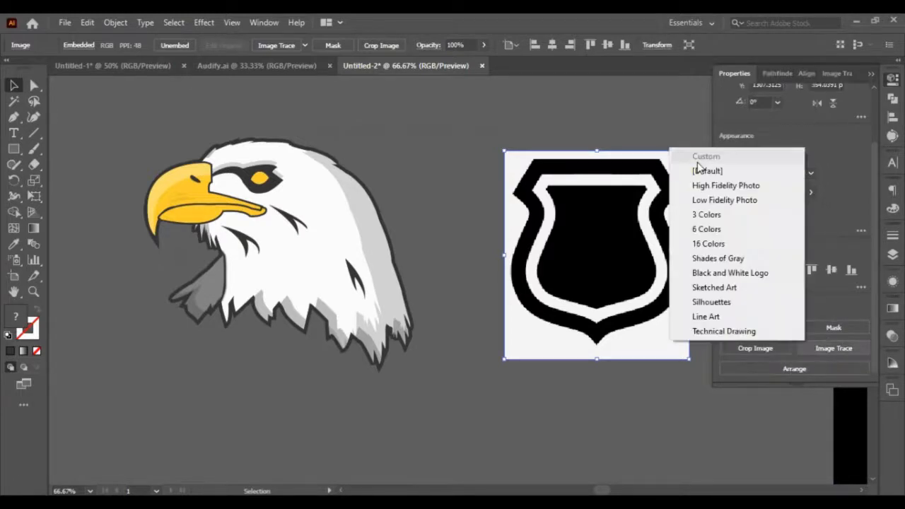
pyautogui.click(698, 170)
pyautogui.click(772, 370)
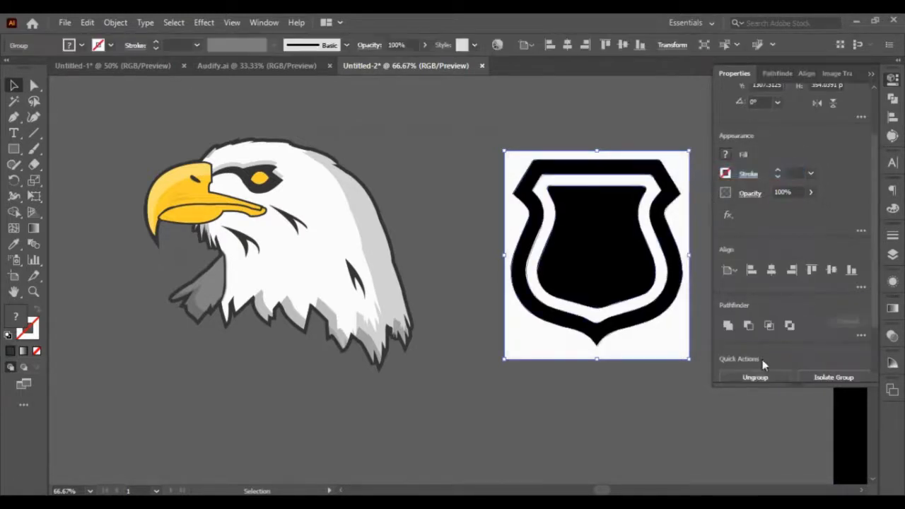
# Ungroup the traced shield and delete its white background.
pyautogui.click(754, 377)
pyautogui.click(651, 430)
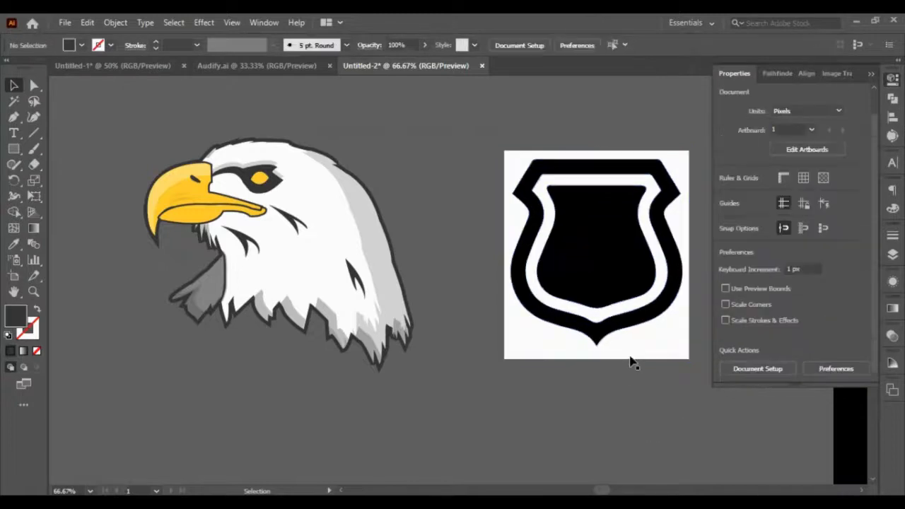
pyautogui.click(633, 360)
pyautogui.press('Delete')
# Select all remaining shapes of the traced shield and group them.
pyautogui.moveTo(497, 181); pyautogui.dragTo(252, 249)
pyautogui.press('a')
pyautogui.hotkey('ctrl', 'g')
# Duplicate the shield below the eagle head and enlarge the copy to about 399 by 435 px.
pyautogui.press('v')
pyautogui.moveTo(338, 324); pyautogui.dragTo(367, 385)
pyautogui.moveTo(253, 239); pyautogui.dragTo(283, 281)
pyautogui.moveTo(340, 292); pyautogui.dragTo(389, 379)
pyautogui.scroll(-2, 384, 359)
pyautogui.scroll(-1, 385, 358)
pyautogui.moveTo(375, 348); pyautogui.dragTo(335, 373)
pyautogui.scroll(-5, 403, 388)
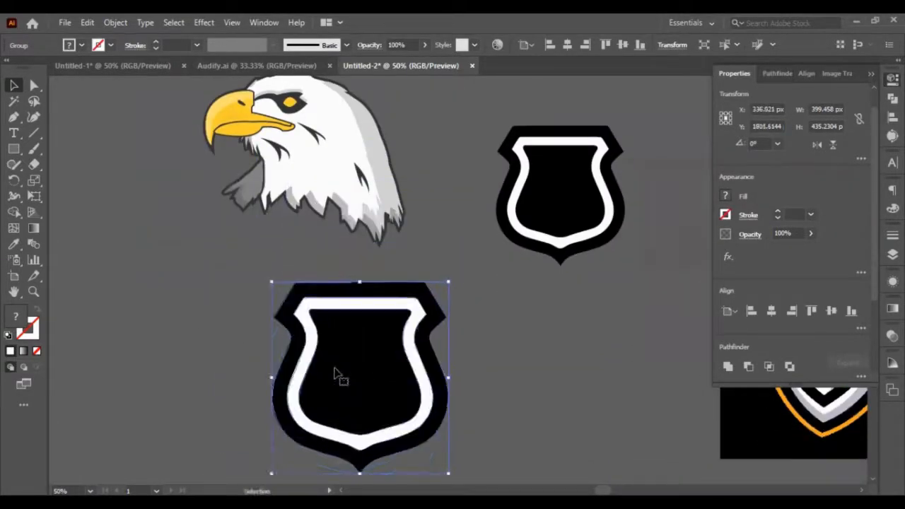
# Apply Outline Stroke to the enlarged shield copy and shift it over beneath the eagle head.
pyautogui.scroll(-3, 742, 353)
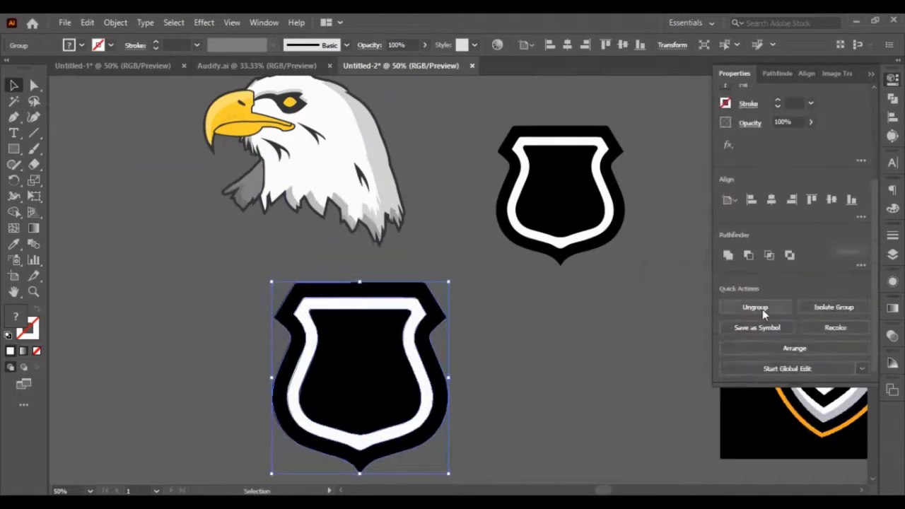
pyautogui.click(115, 24)
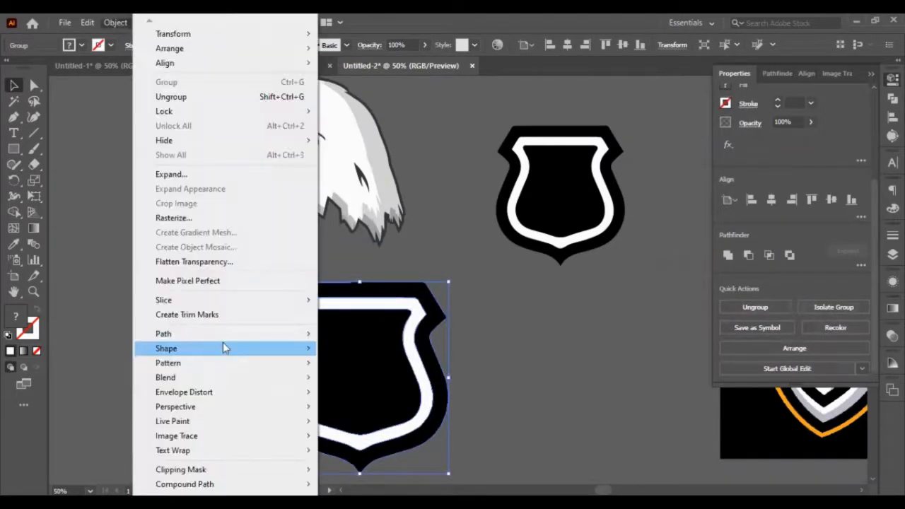
pyautogui.moveTo(219, 336)
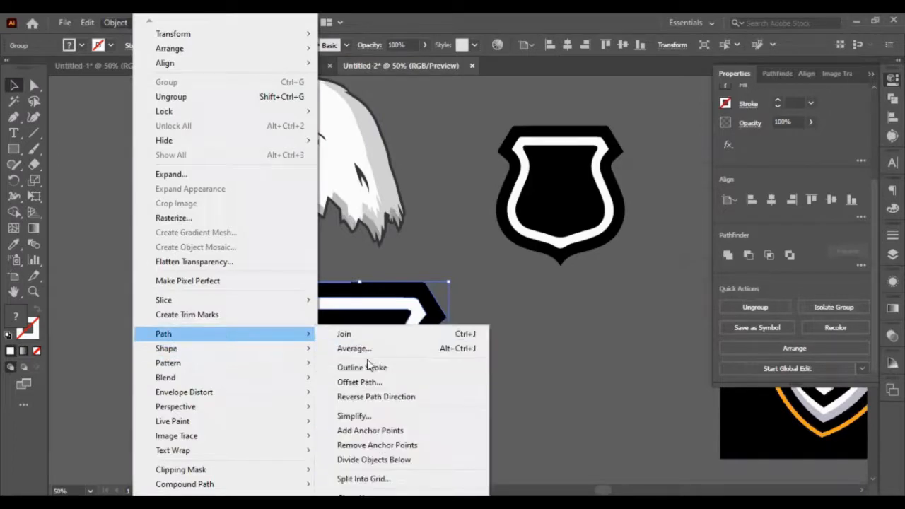
pyautogui.click(364, 368)
pyautogui.moveTo(343, 365); pyautogui.dragTo(283, 360)
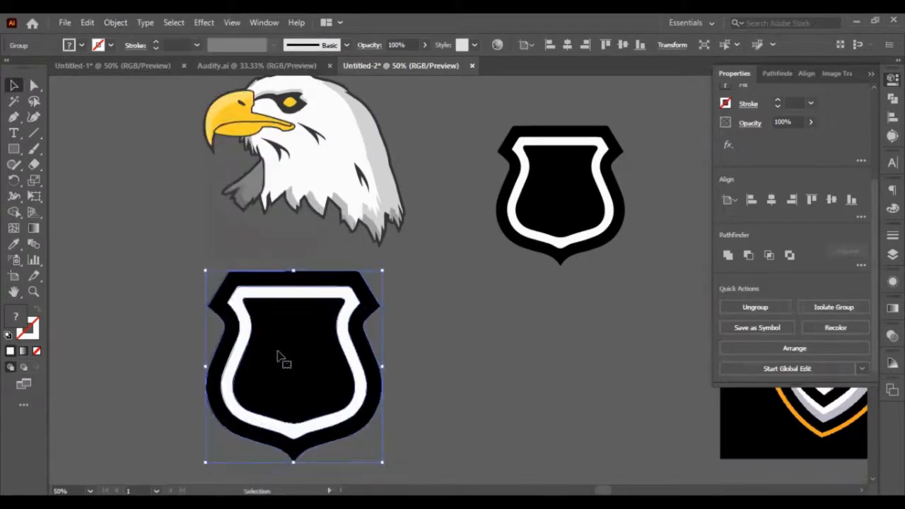
# Ungroup the enlarged shield, pull its black center out to the left of the eagle, and move the remaining frame pieces to the right.
pyautogui.hotkey('ctrl', 'shift', 'g')
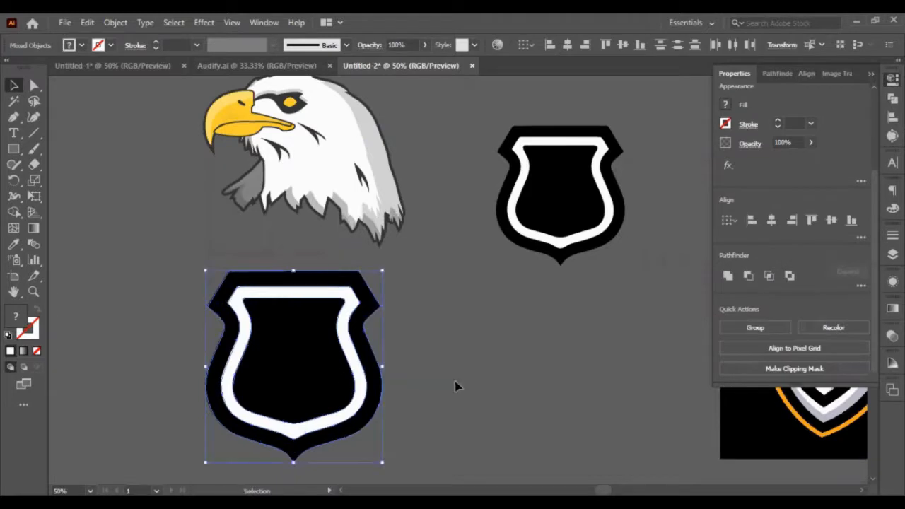
pyautogui.click(457, 384)
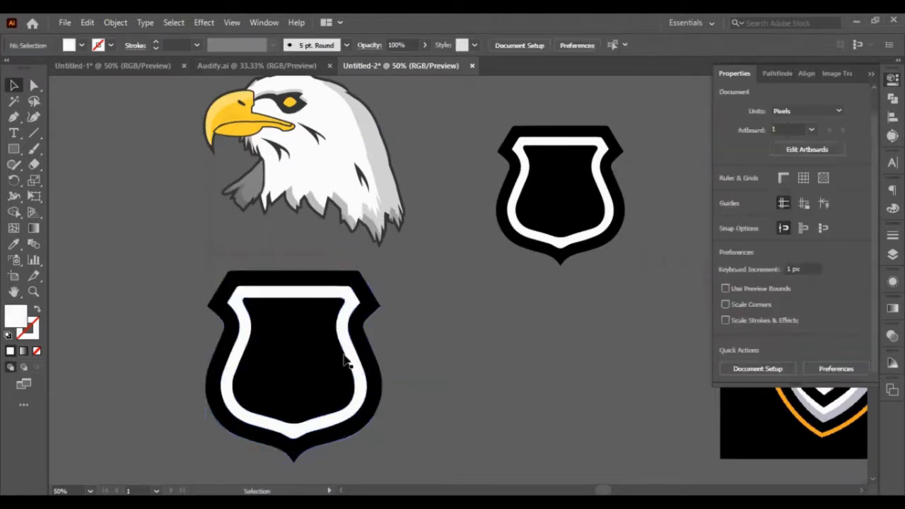
pyautogui.click(298, 366)
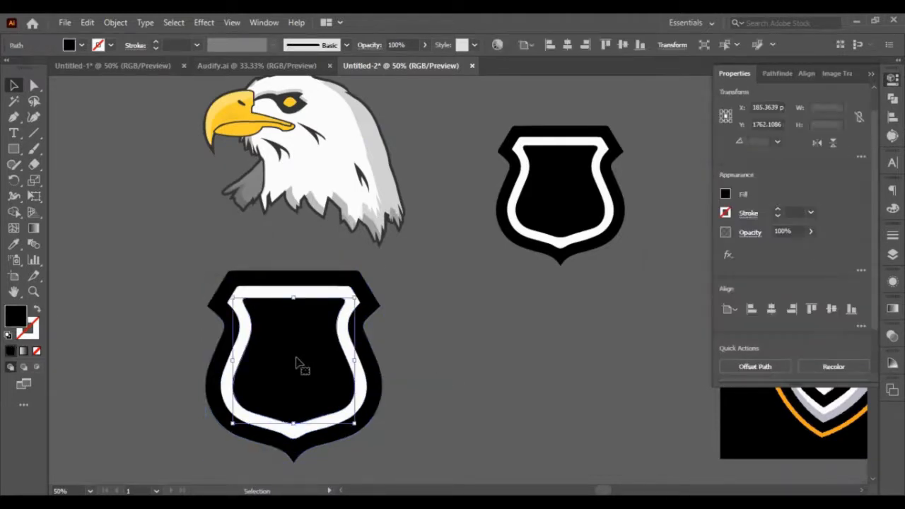
pyautogui.moveTo(224, 346); pyautogui.dragTo(57, 257)
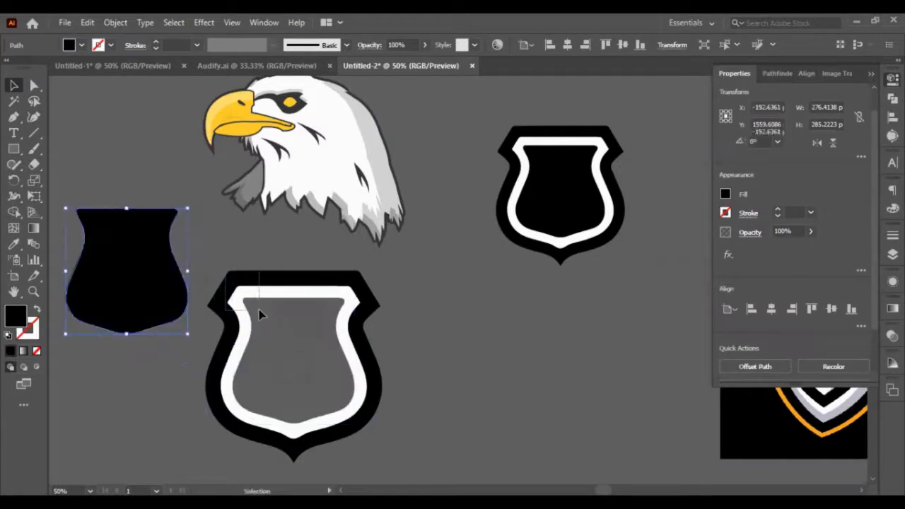
pyautogui.click(262, 321)
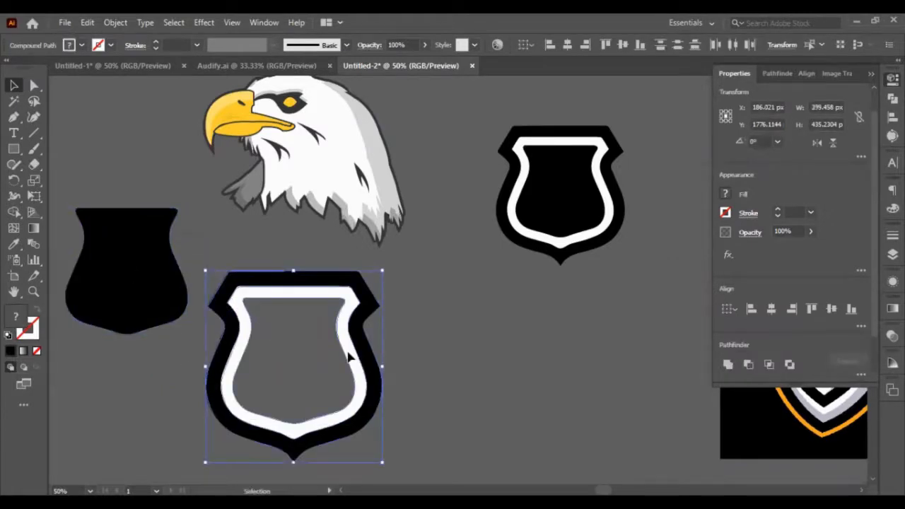
pyautogui.moveTo(348, 358); pyautogui.dragTo(697, 388)
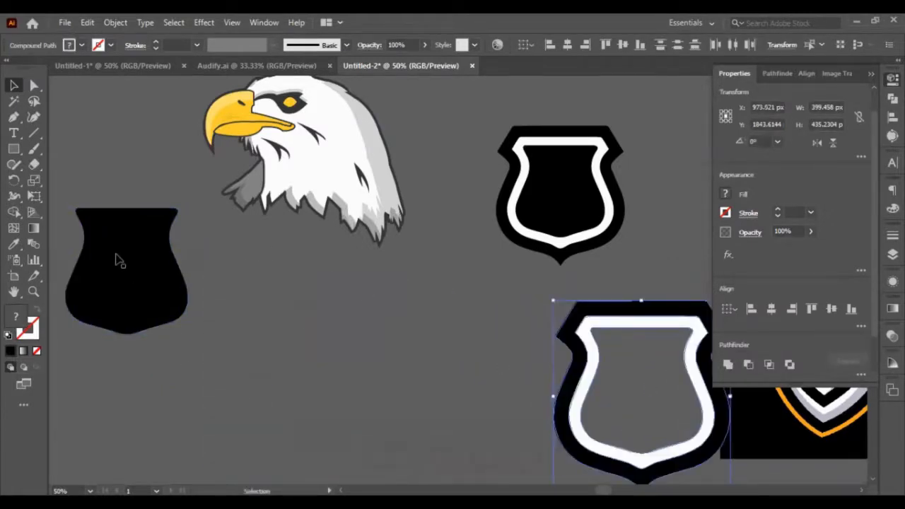
# Try the black center piece over the eagle head at a larger size, and delete it.
pyautogui.moveTo(134, 302); pyautogui.dragTo(338, 204)
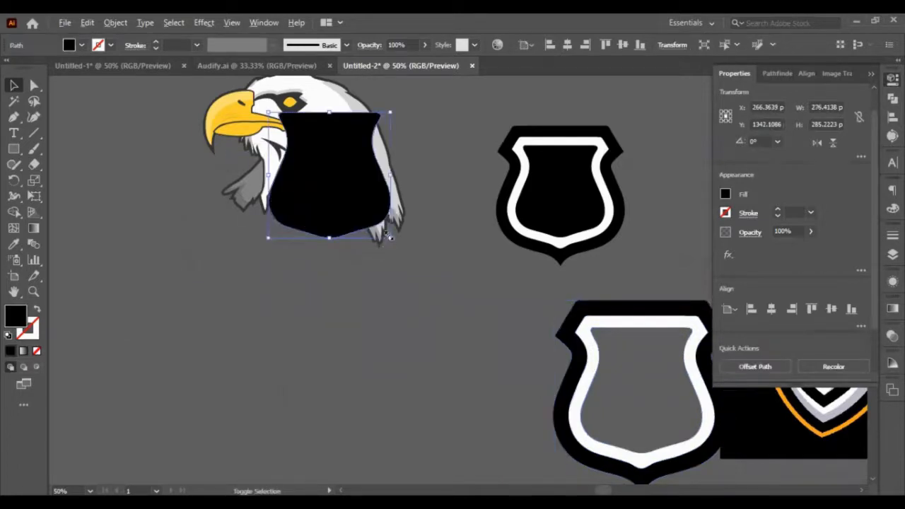
pyautogui.moveTo(391, 239); pyautogui.dragTo(416, 277)
pyautogui.press('Delete')
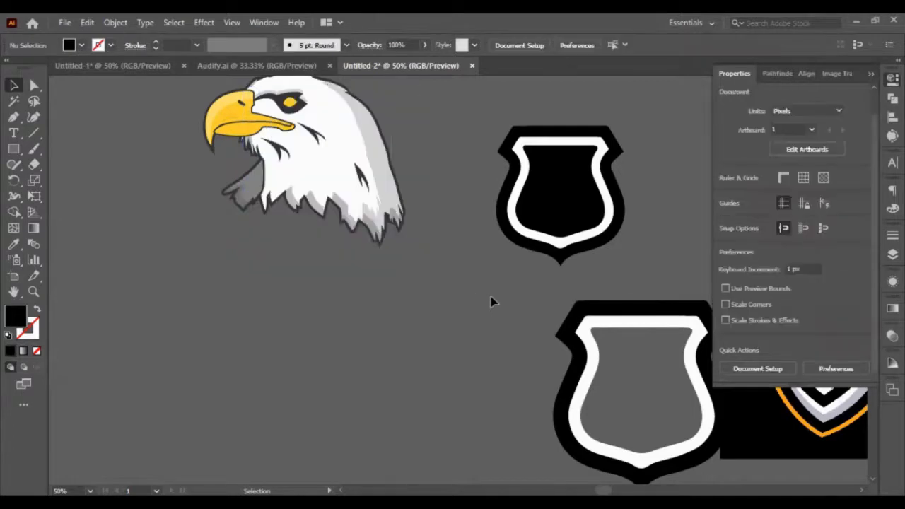
# Move the shield's black outer frame below the eagle head and fill its hollow center with a closed black Pen tool path traced along the frame.
pyautogui.moveTo(576, 319); pyautogui.dragTo(219, 324)
pyautogui.click(14, 117)
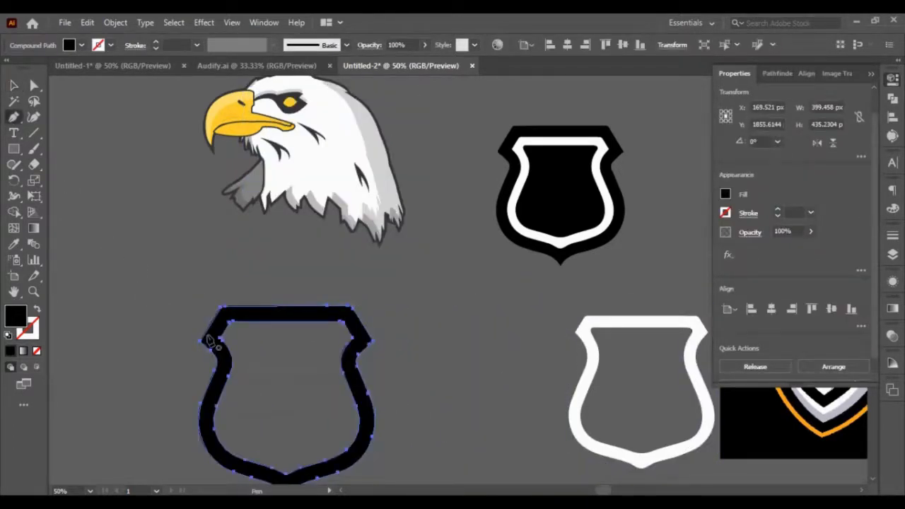
pyautogui.click(210, 332)
pyautogui.click(238, 311)
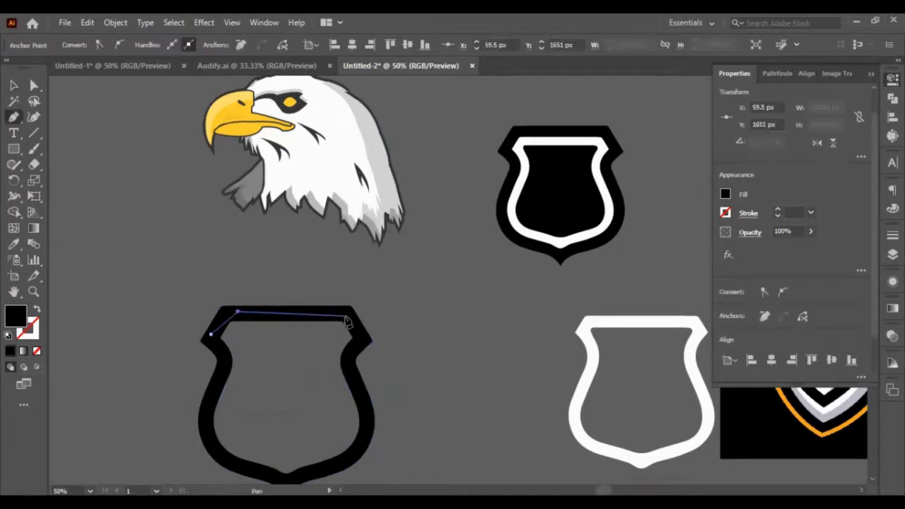
pyautogui.click(345, 316)
pyautogui.click(356, 331)
pyautogui.click(351, 354)
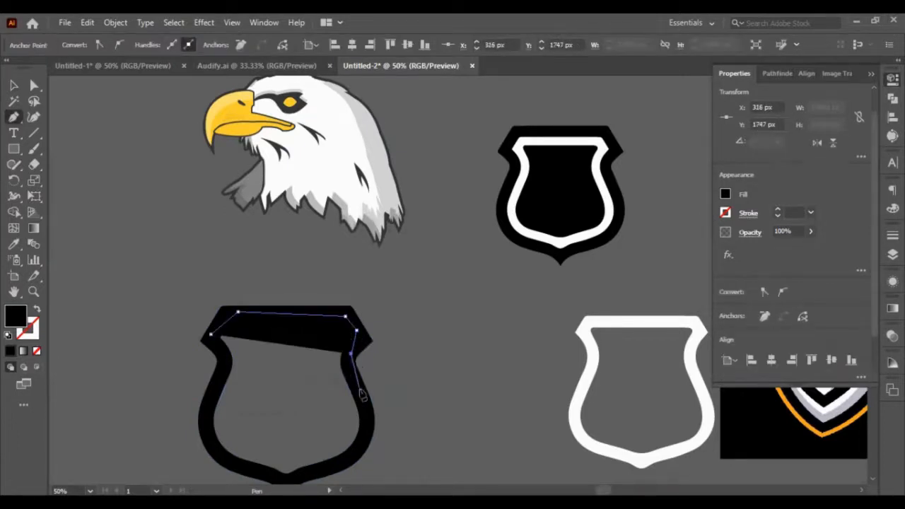
pyautogui.click(360, 389)
pyautogui.click(365, 423)
pyautogui.click(352, 454)
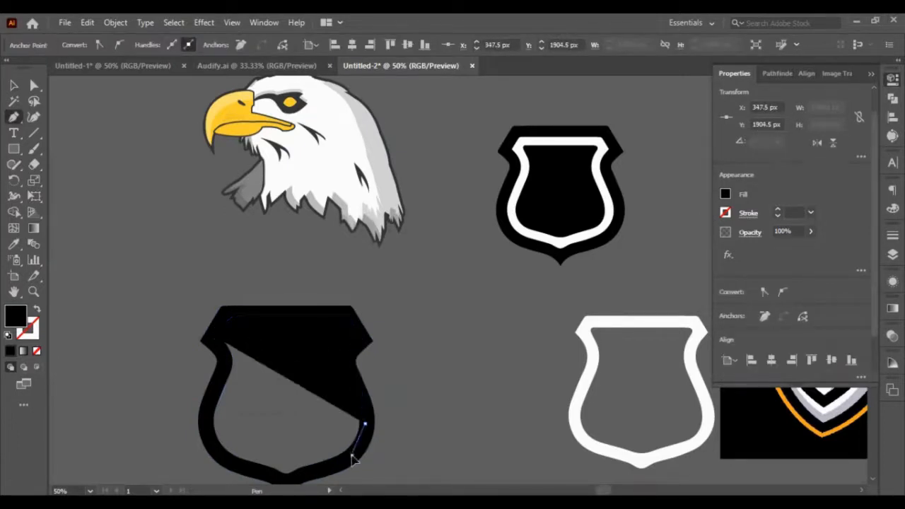
pyautogui.click(316, 468)
pyautogui.scroll(-1, 295, 470)
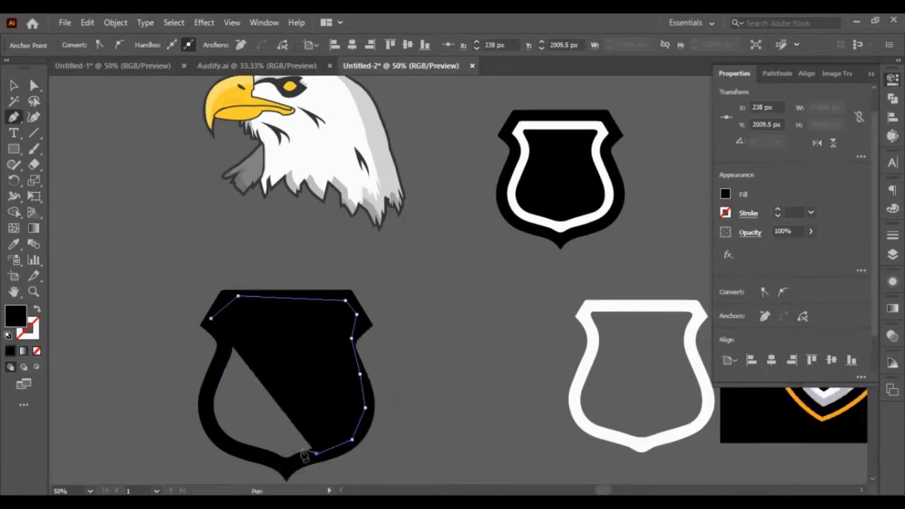
pyautogui.click(289, 466)
pyautogui.click(267, 462)
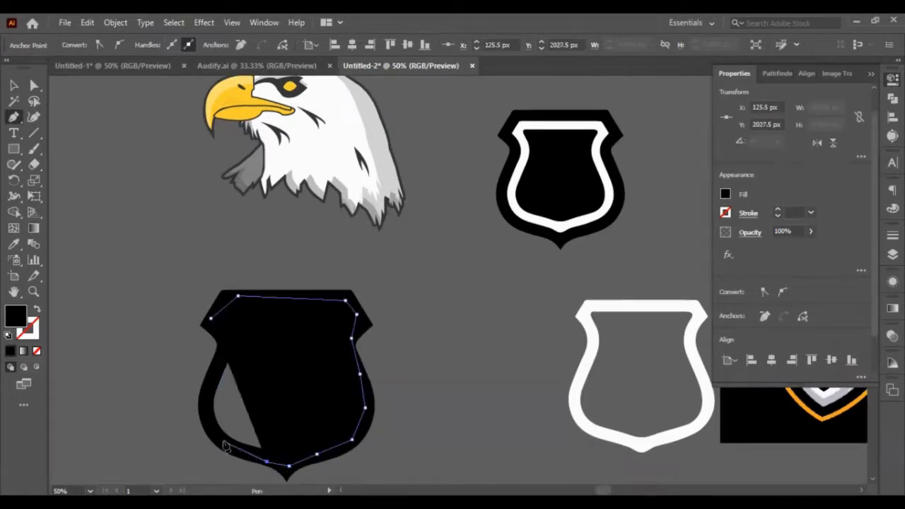
pyautogui.click(222, 442)
pyautogui.click(206, 412)
pyautogui.click(208, 389)
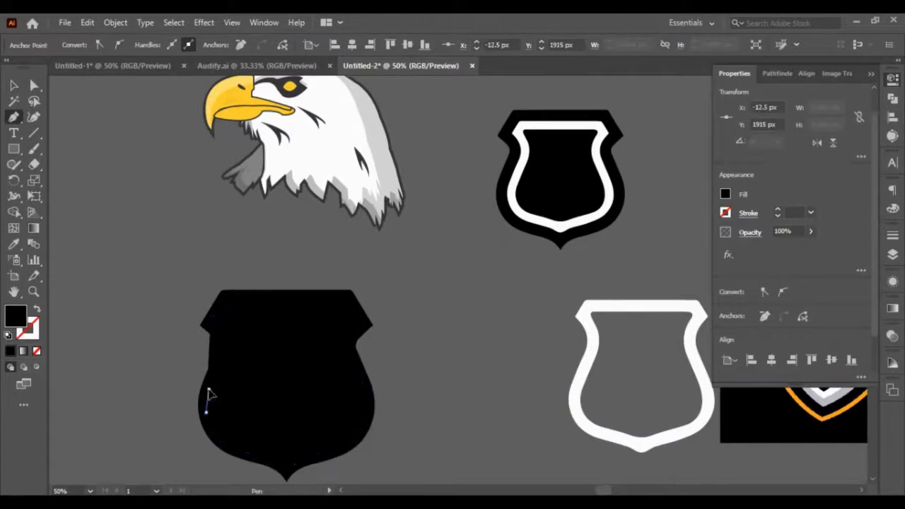
pyautogui.click(217, 374)
pyautogui.click(223, 360)
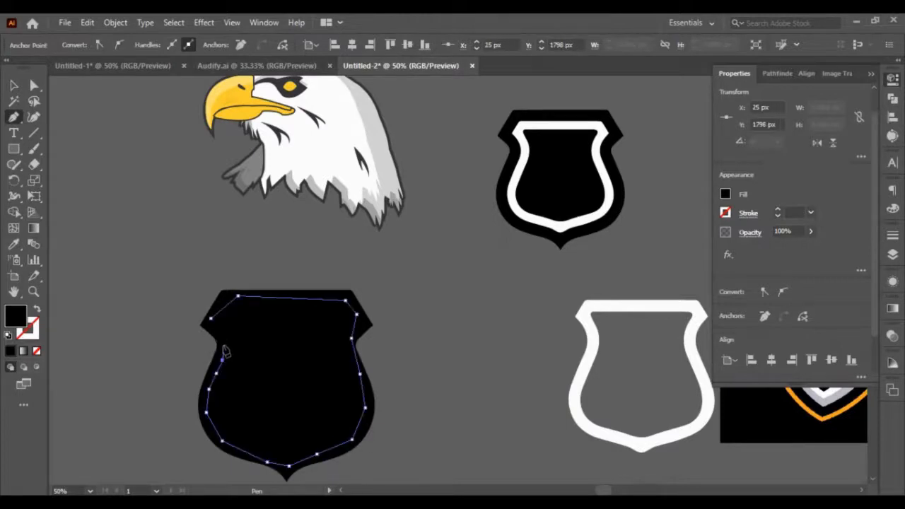
pyautogui.click(223, 346)
pyautogui.click(218, 332)
pyautogui.click(211, 318)
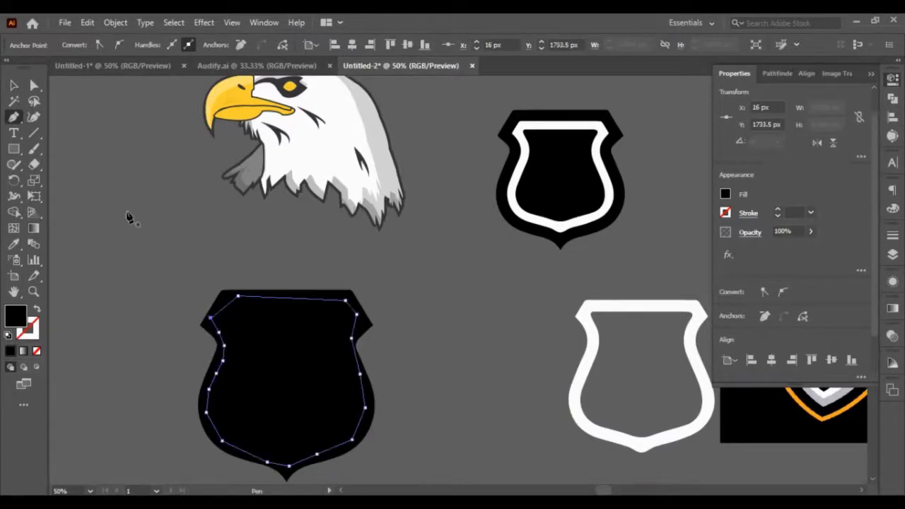
# Unite the black frame and the drawn fill path into one solid shield shape.
pyautogui.click(13, 84)
pyautogui.click(167, 323)
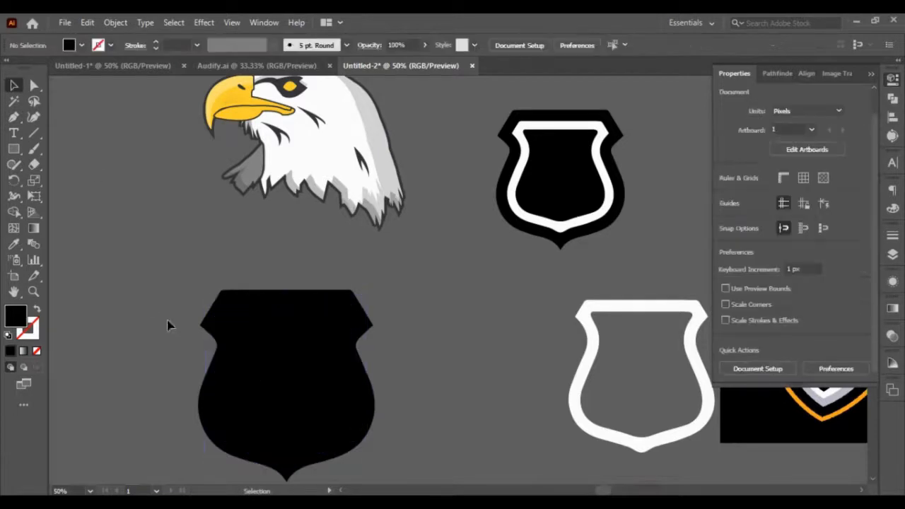
pyautogui.moveTo(167, 323); pyautogui.dragTo(475, 409)
pyautogui.scroll(-3, 815, 273)
pyautogui.click(729, 277)
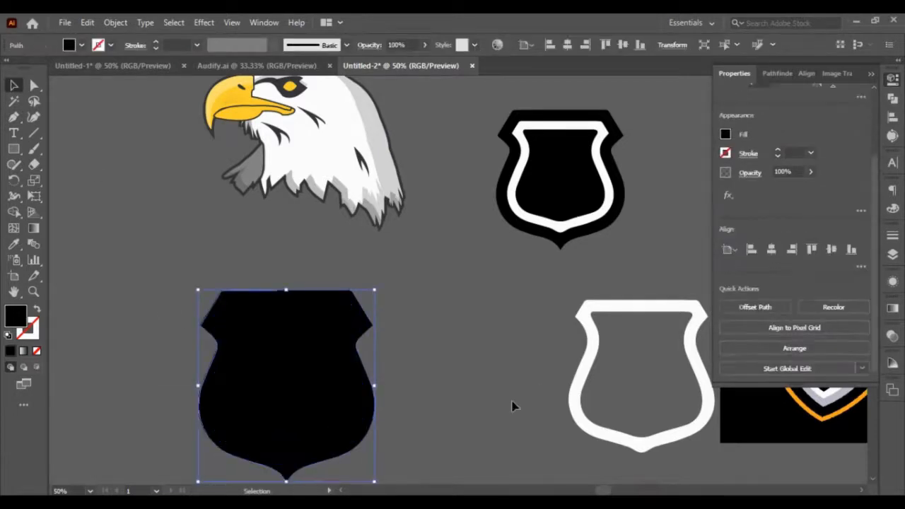
pyautogui.click(441, 409)
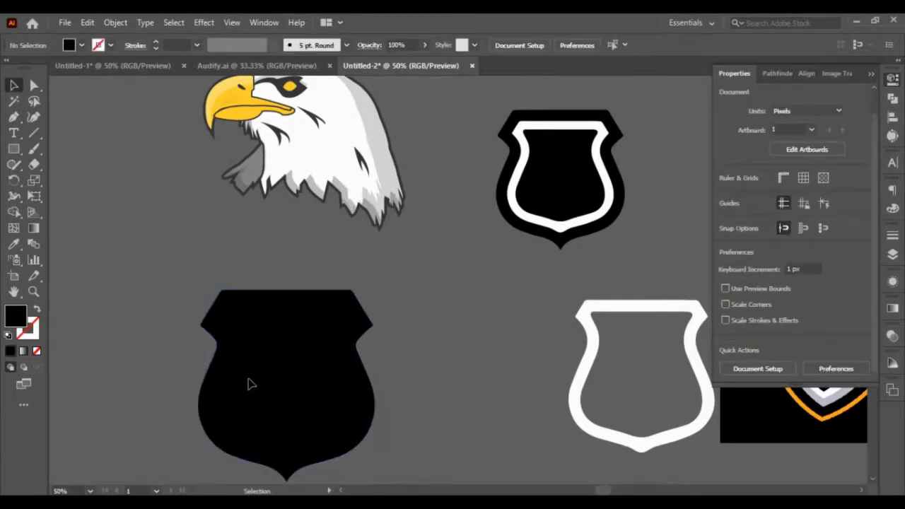
# Move the solid black shield to the left of the eagle head, clear of its artwork.
pyautogui.moveTo(248, 384); pyautogui.dragTo(279, 327)
pyautogui.scroll(4, 279, 327)
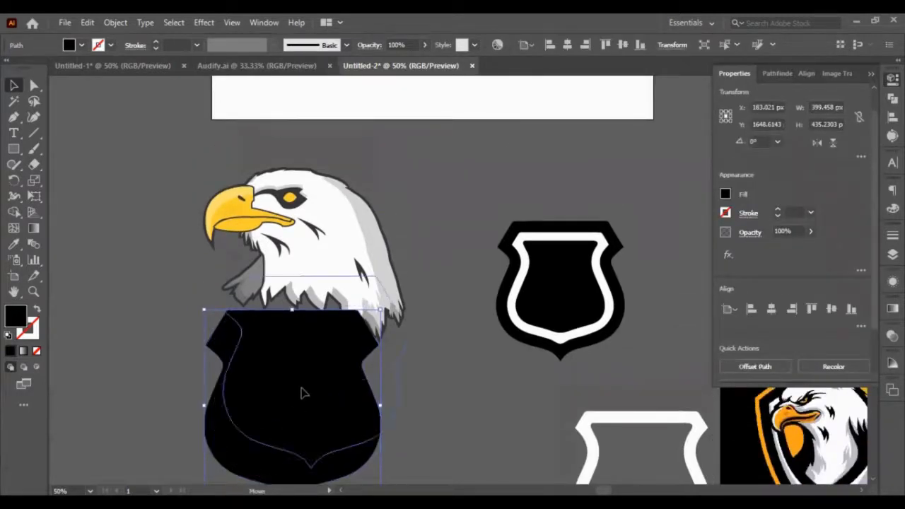
pyautogui.moveTo(302, 394); pyautogui.dragTo(95, 255)
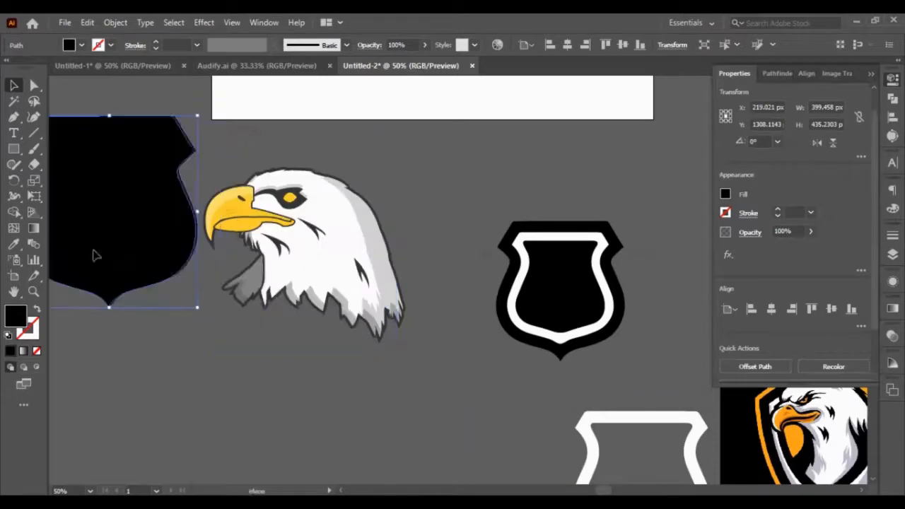
# Select all parts of the eagle head and group them.
pyautogui.click(294, 246)
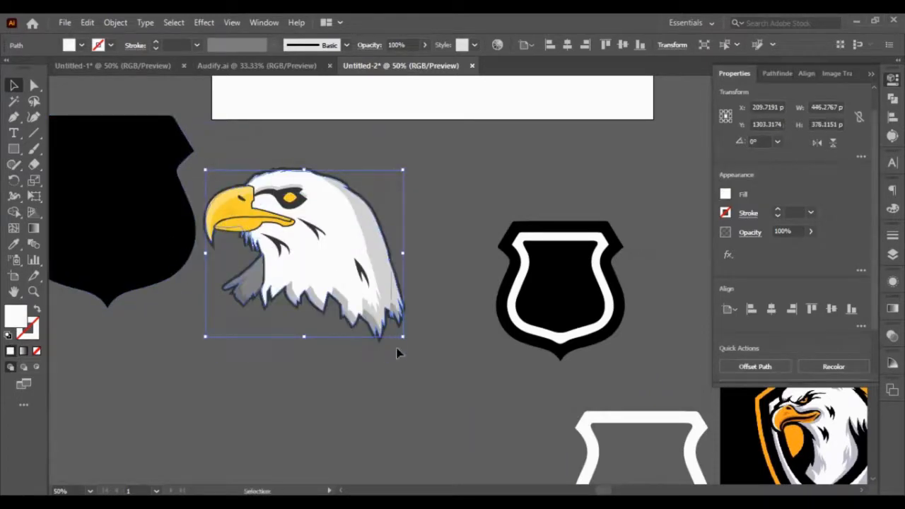
pyautogui.moveTo(429, 373); pyautogui.dragTo(425, 374)
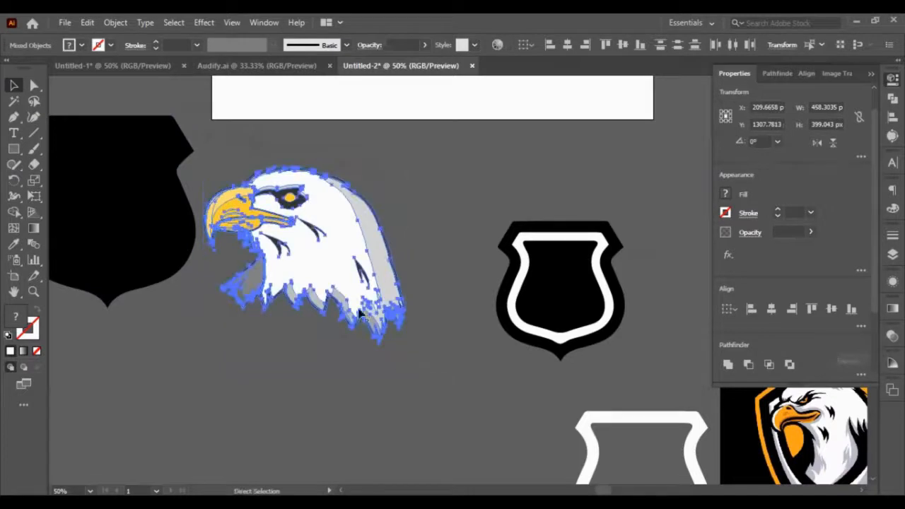
pyautogui.hotkey('ctrl', 'g')
# Place the solid black shield behind the eagle group and align both to each other's horizontal and vertical centers.
pyautogui.moveTo(312, 238); pyautogui.dragTo(305, 282)
pyautogui.moveTo(151, 206); pyautogui.dragTo(312, 302)
pyautogui.click(389, 309)
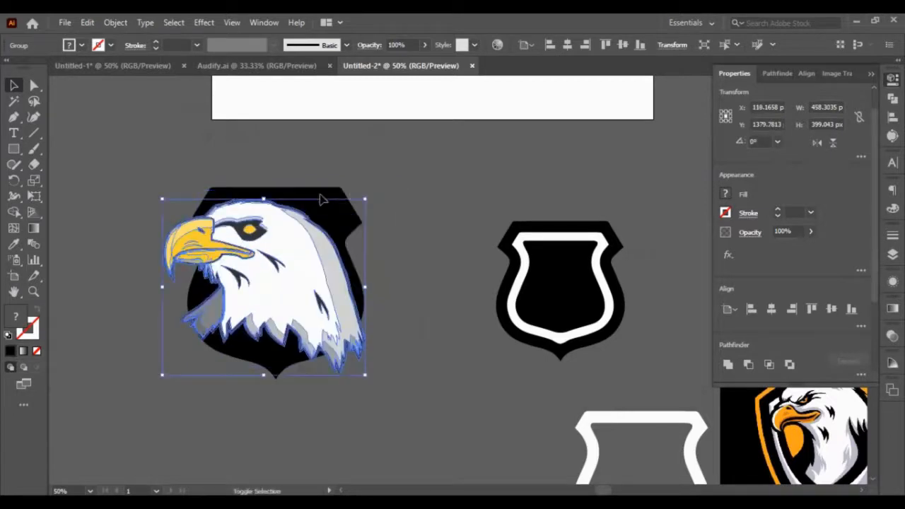
pyautogui.keyDown('shift'); pyautogui.click(317, 196); pyautogui.keyUp('shift')
pyautogui.click(812, 311)
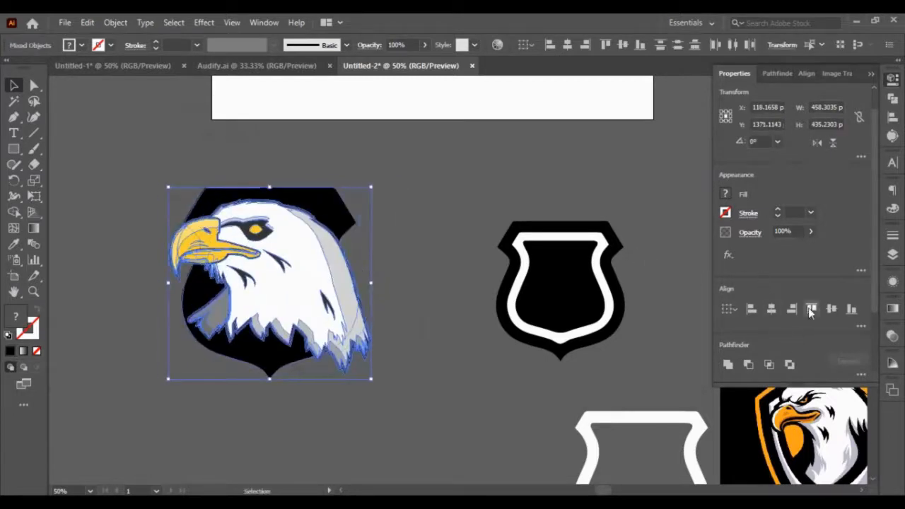
pyautogui.click(831, 310)
pyautogui.click(432, 318)
# Scale the eagle group down to about 396 by 345 px and move it up so the head rises above the shield's top edge.
pyautogui.click(324, 354)
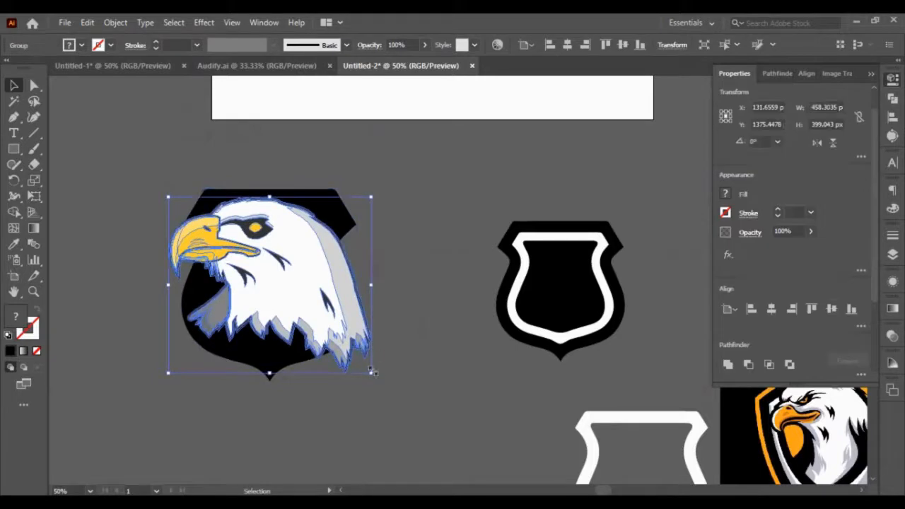
pyautogui.moveTo(368, 374); pyautogui.dragTo(357, 361)
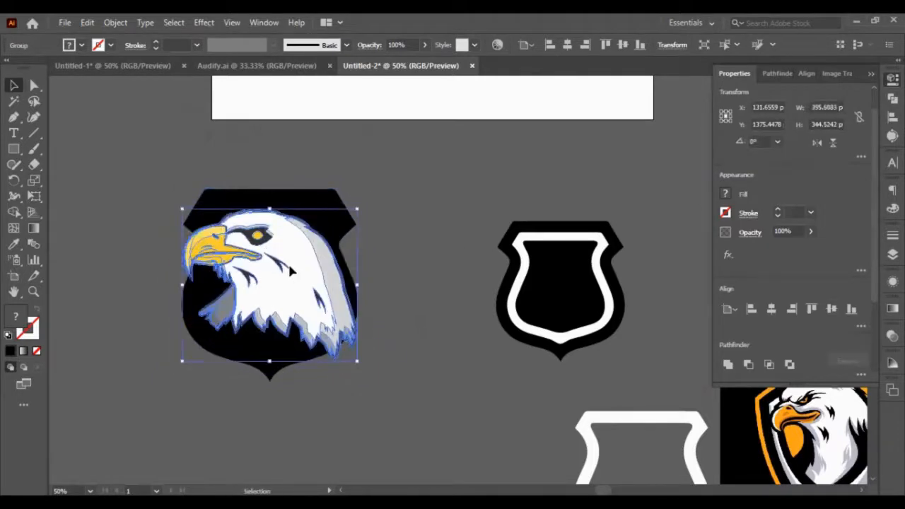
pyautogui.moveTo(286, 254); pyautogui.dragTo(274, 226)
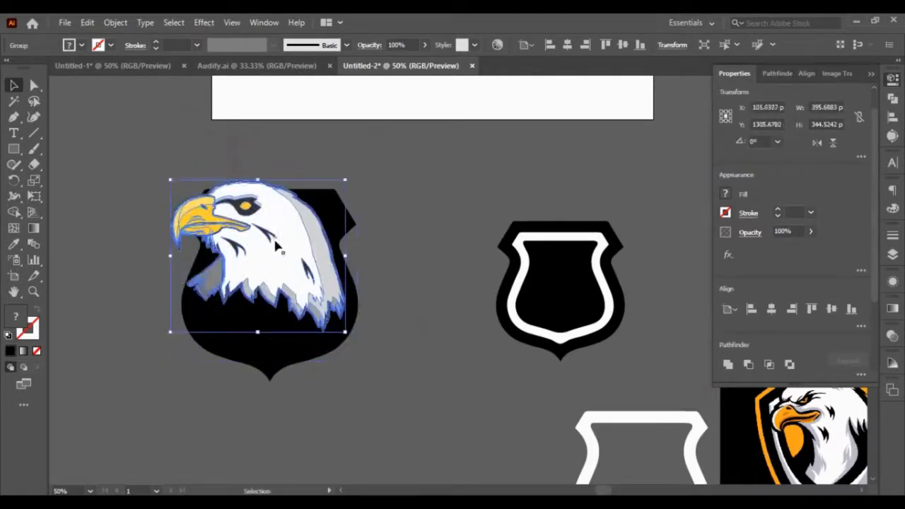
pyautogui.hotkey('ctrl', 'shift', 'a')
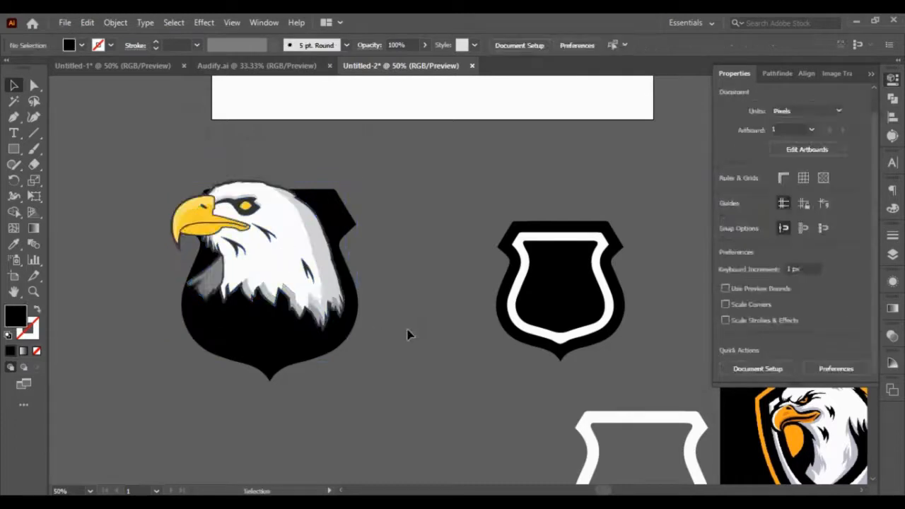
pyautogui.click(276, 255)
pyautogui.moveTo(276, 255); pyautogui.dragTo(281, 242)
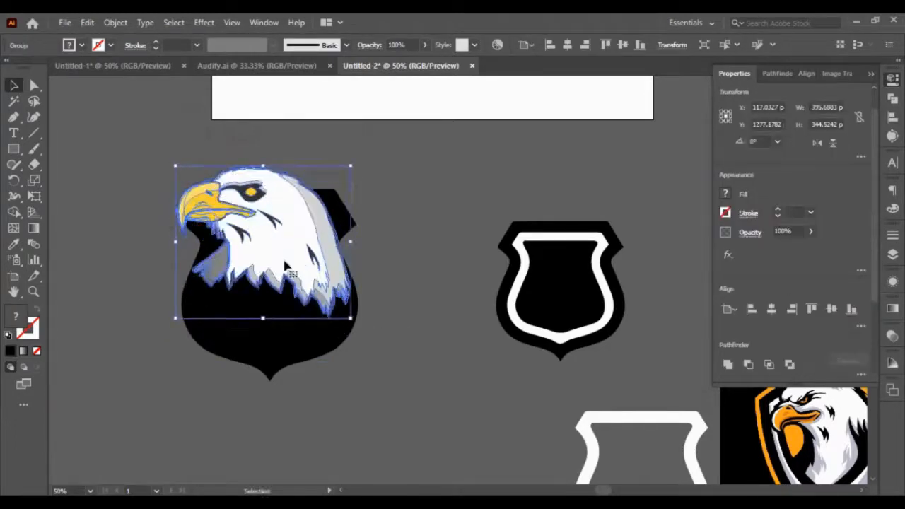
# Scale the solid black shield down around its center to about 354 by 385 px.
pyautogui.click(345, 335)
pyautogui.click(400, 410)
pyautogui.click(313, 348)
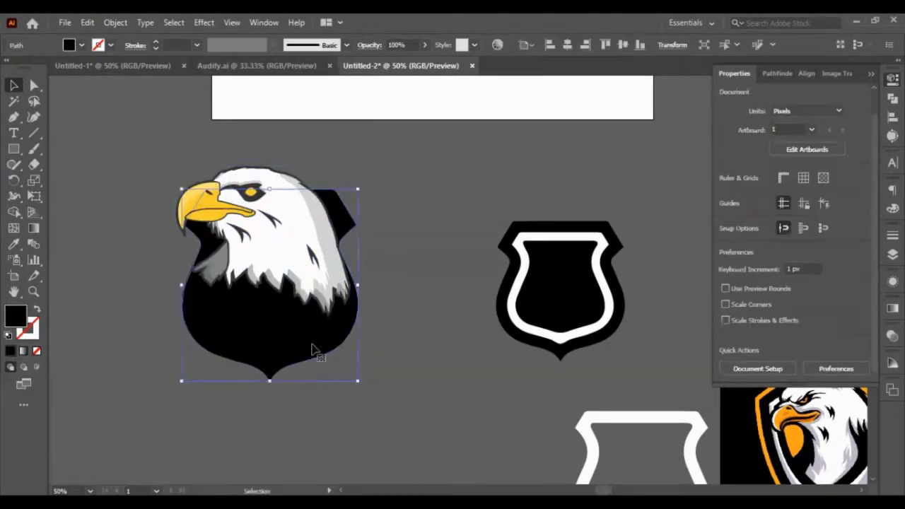
pyautogui.moveTo(358, 380)
pyautogui.mouseDown()
pyautogui.moveTo(348, 378)
pyautogui.moveTo(354, 370)
pyautogui.mouseUp()
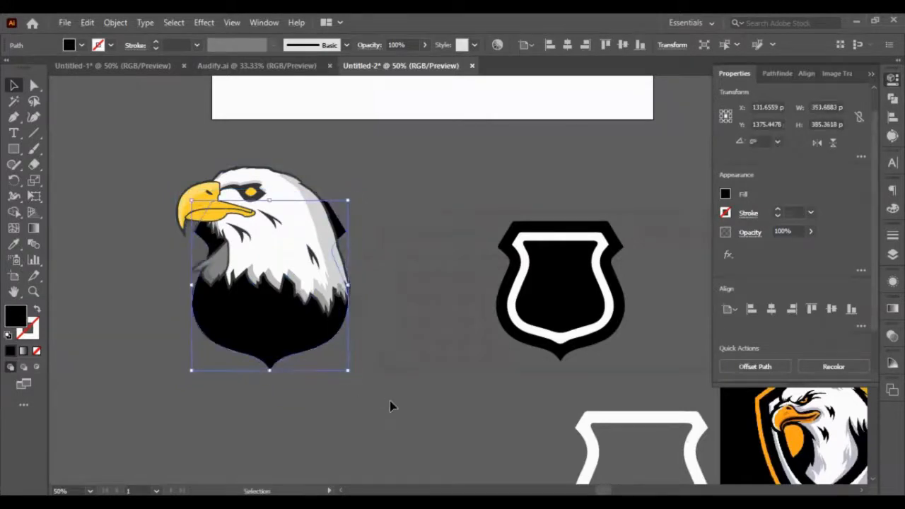
pyautogui.click(387, 402)
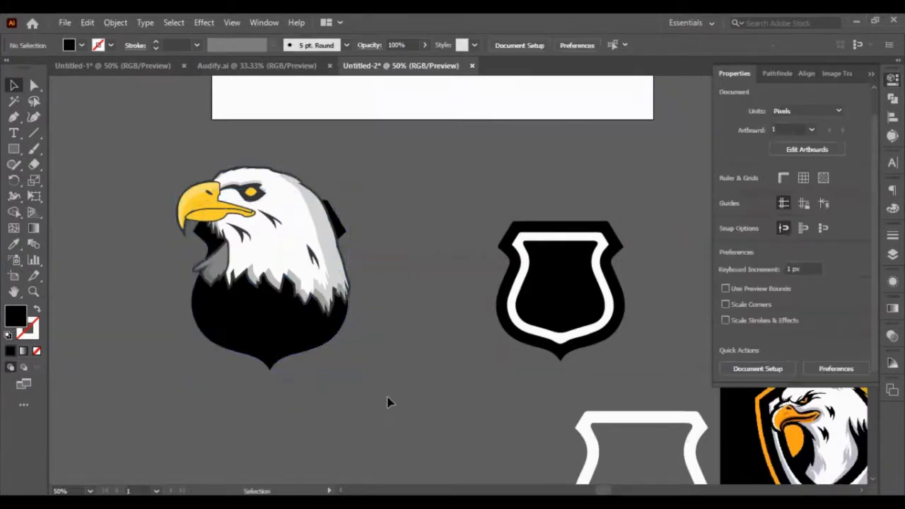
# Move the solid black shield up slightly behind the eagle head.
pyautogui.click(283, 323)
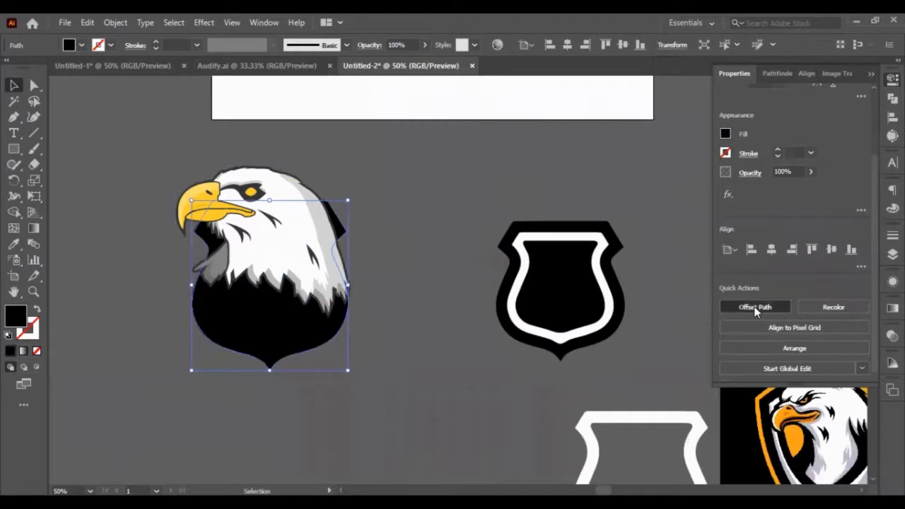
pyautogui.click(755, 307)
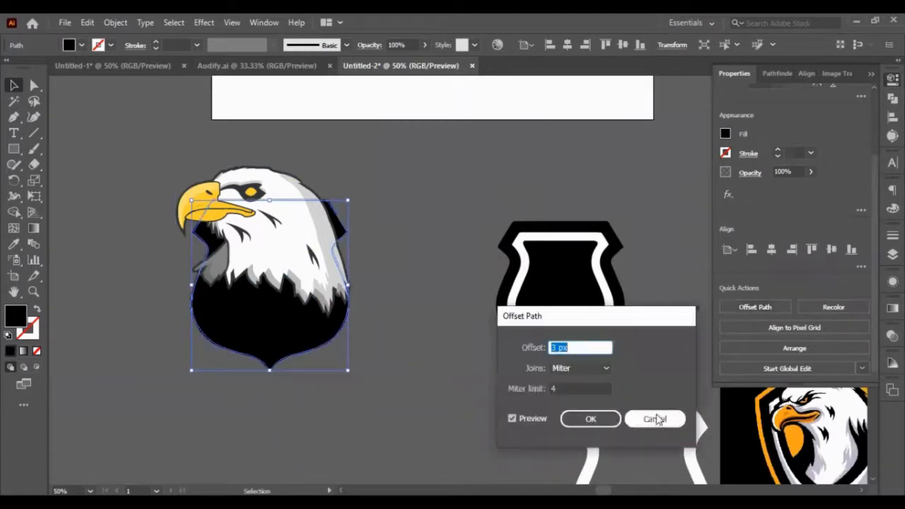
pyautogui.click(656, 420)
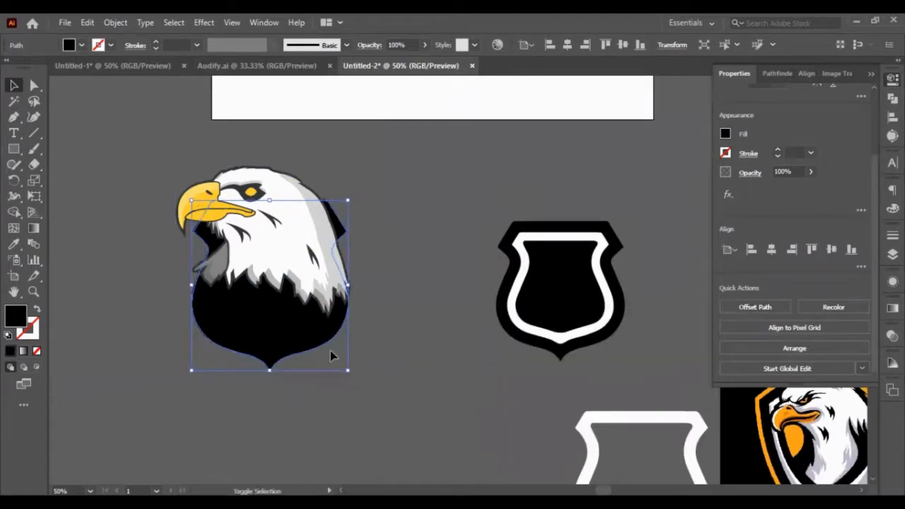
pyautogui.moveTo(331, 351); pyautogui.dragTo(297, 334)
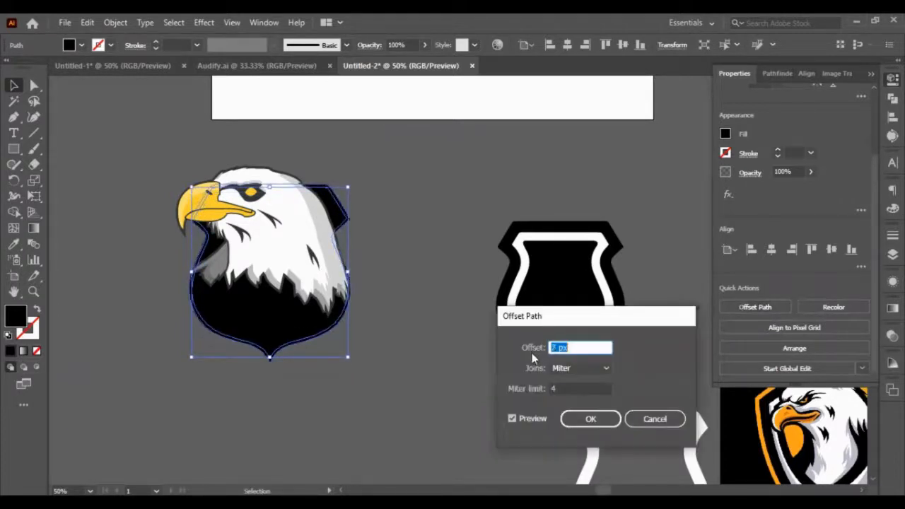
# Offset the black shield's path outward by 10 px with miter joins.
pyautogui.hotkey('shift', 'Up')
pyautogui.hotkey('shift', 'Up')
pyautogui.hotkey('shift', 'Down')
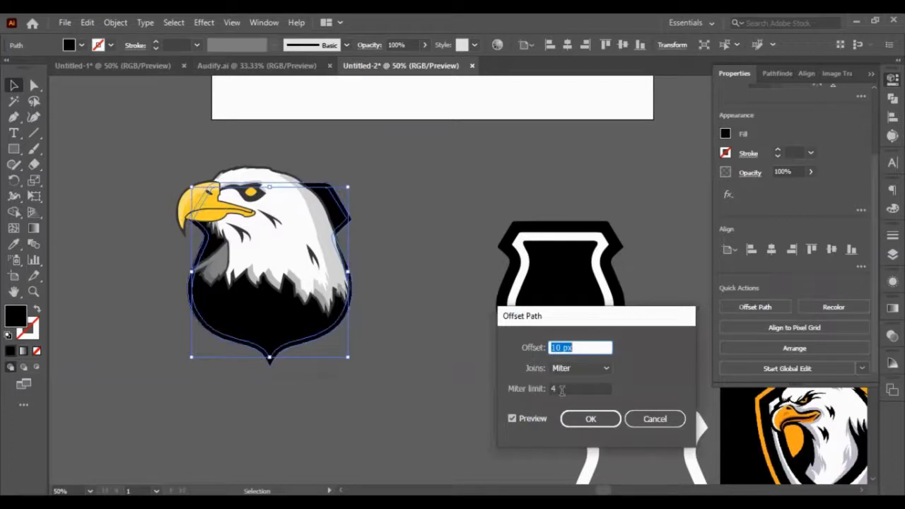
pyautogui.click(587, 420)
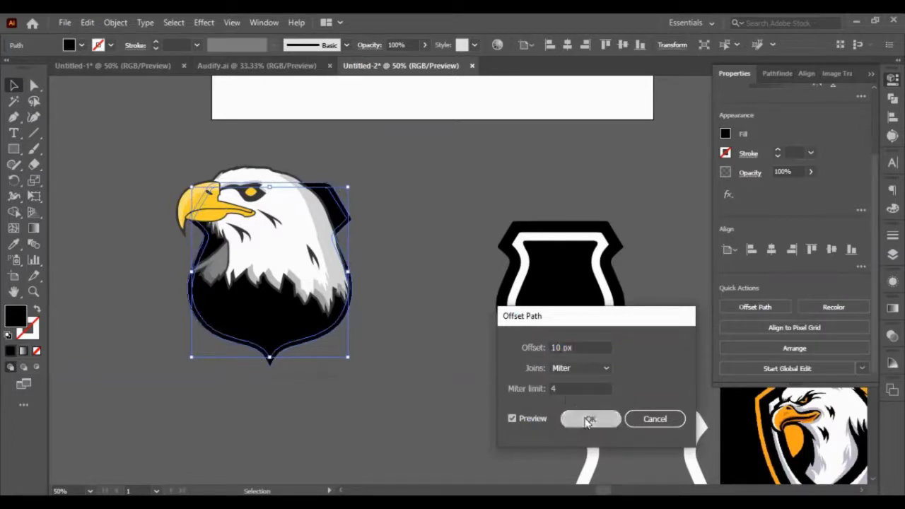
# Fill the offset shield shape with light gray CECECE so it forms a border around the black shield.
pyautogui.doubleClick(19, 324)
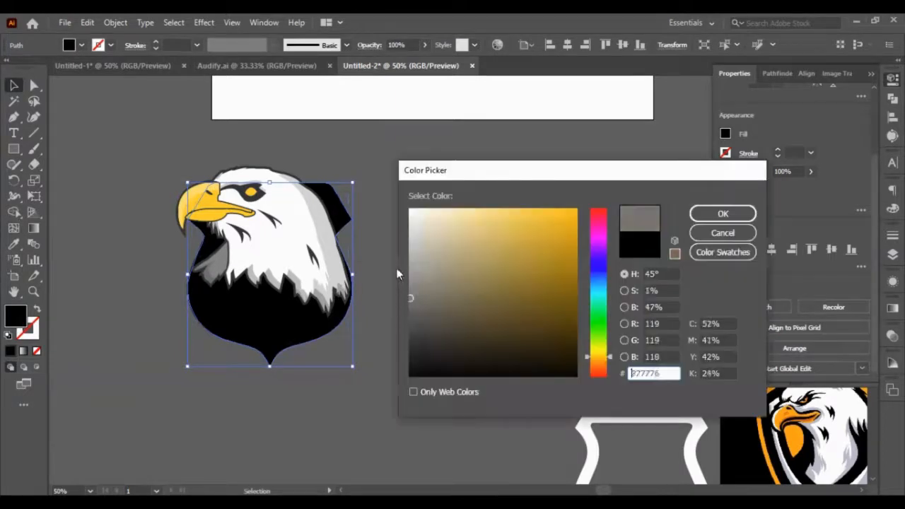
pyautogui.click(409, 276)
pyautogui.moveTo(409, 277); pyautogui.dragTo(390, 240)
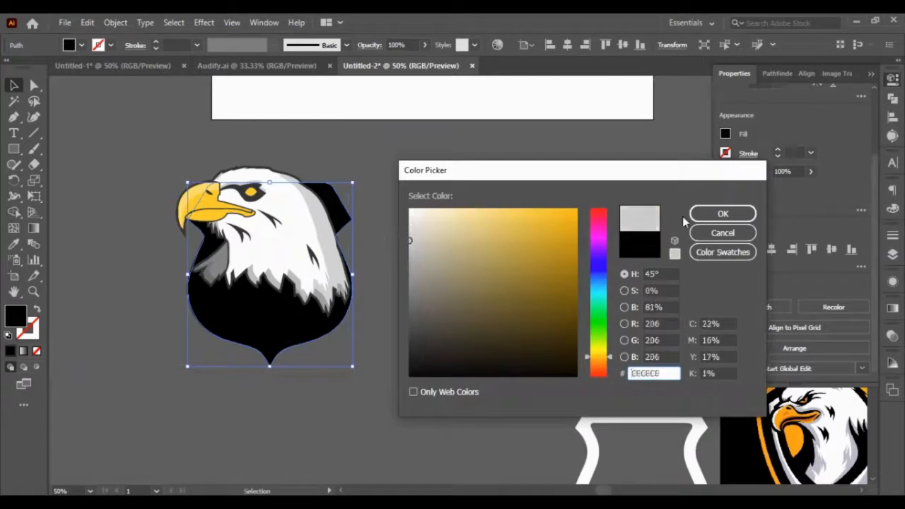
pyautogui.click(721, 214)
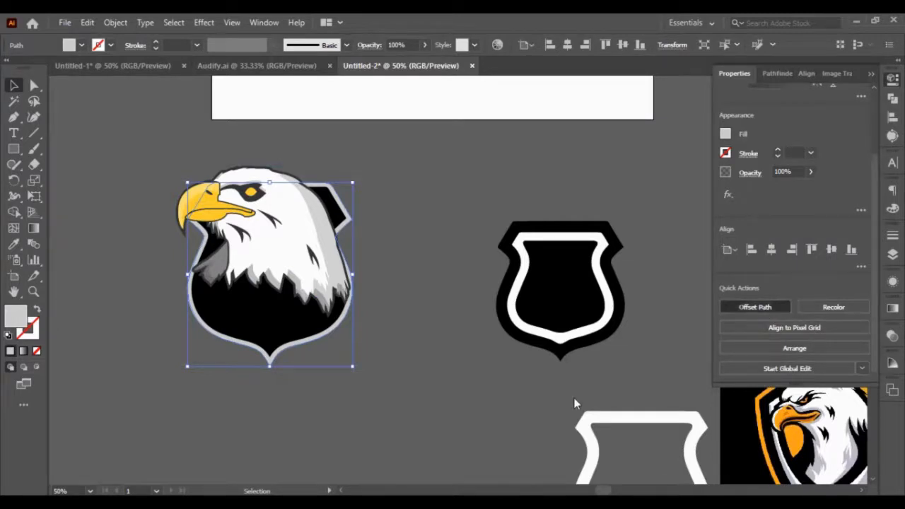
# Try to offset the light gray shield shape outward and sample a new fill for the larger copy.
pyautogui.click(600, 424)
pyautogui.click(13, 244)
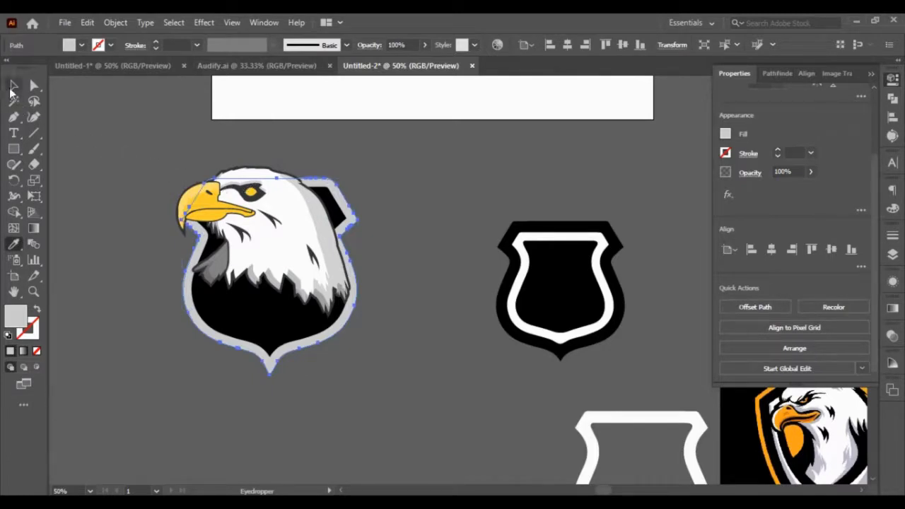
pyautogui.click(14, 85)
pyautogui.click(406, 343)
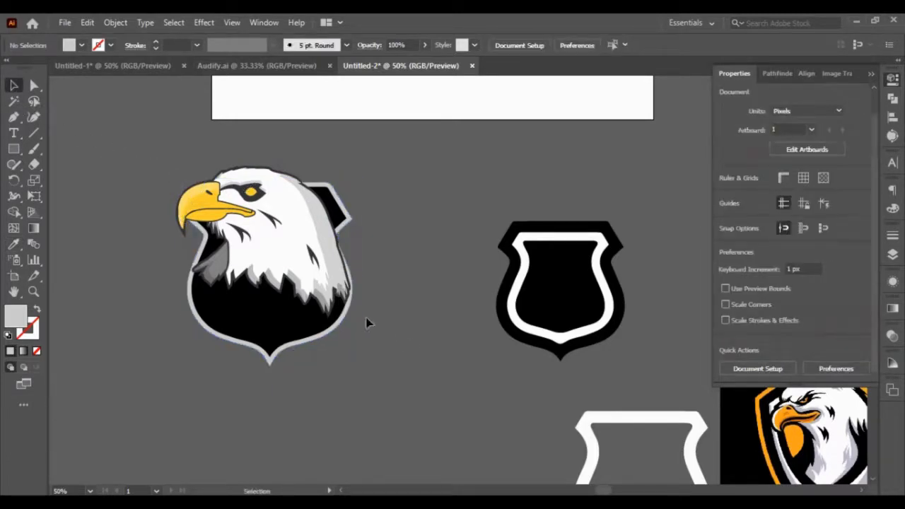
# Offset the light gray shield shape outward into a larger gray shape of about 399 by 447 px.
pyautogui.click(350, 310)
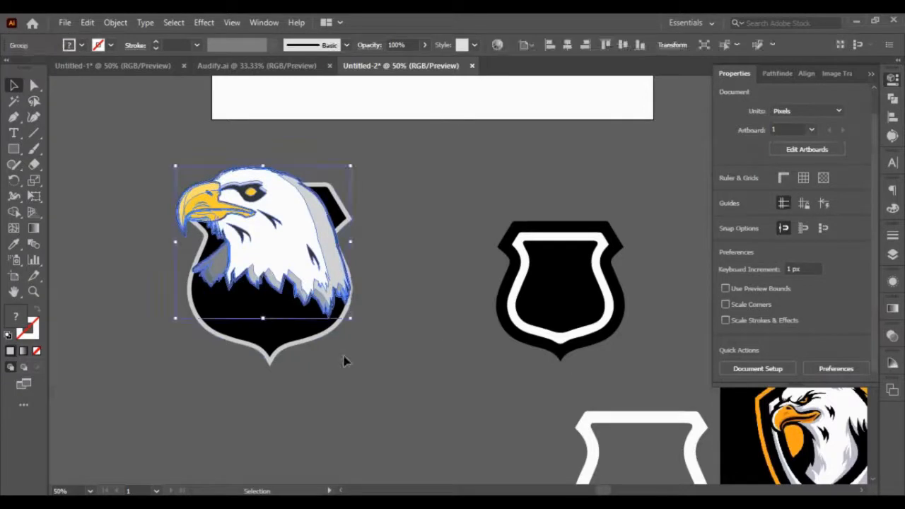
pyautogui.click(319, 342)
pyautogui.click(757, 367)
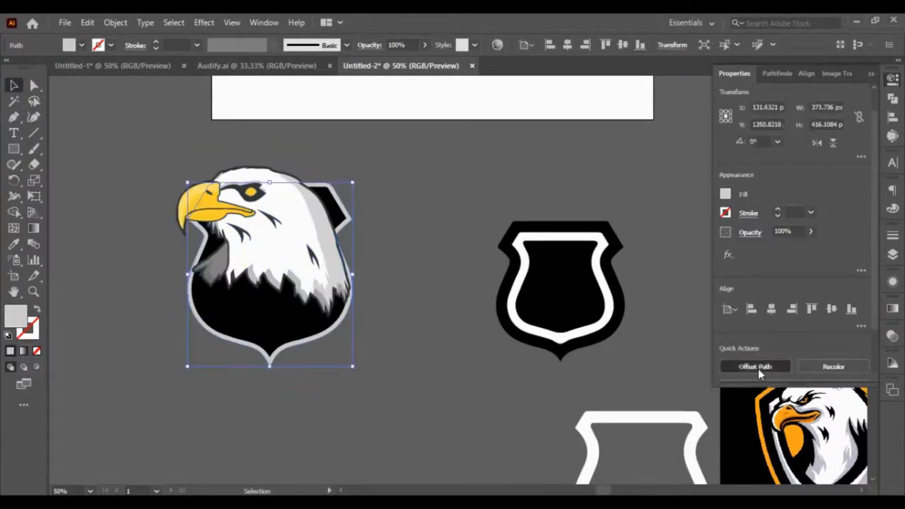
pyautogui.click(586, 421)
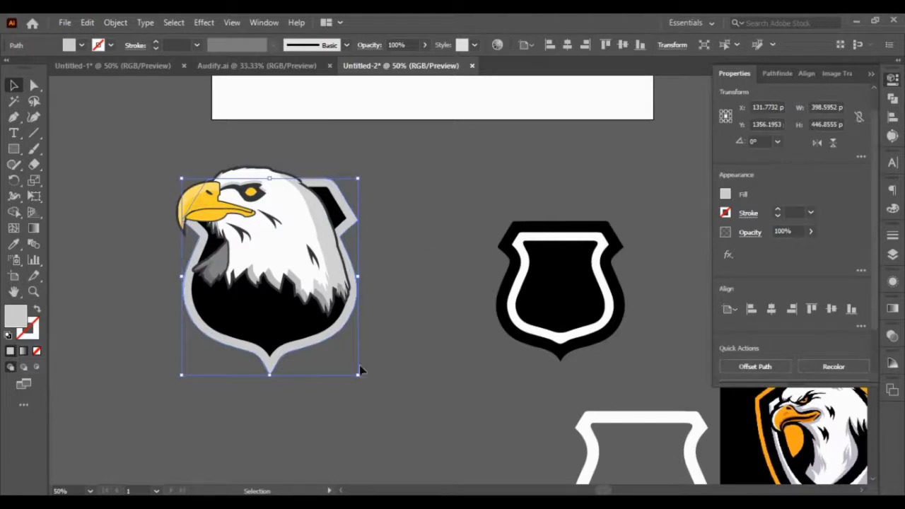
pyautogui.click(258, 400)
pyautogui.click(282, 366)
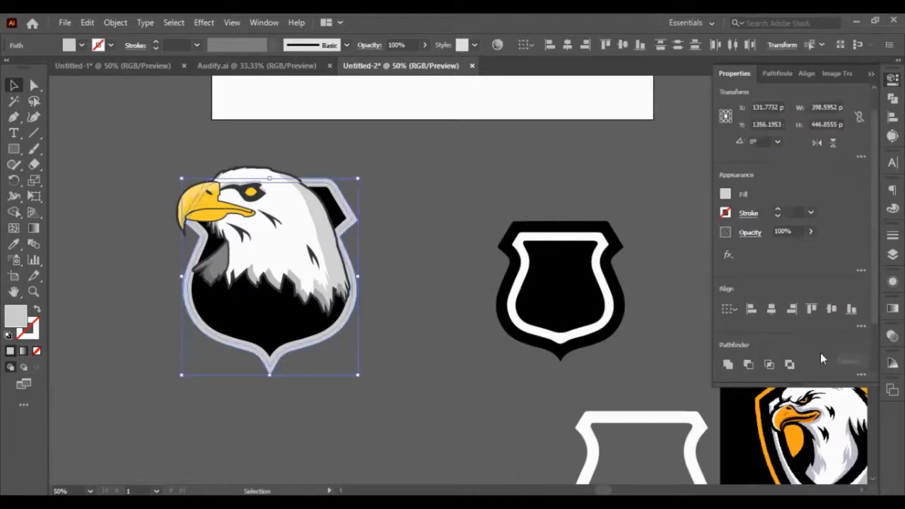
pyautogui.click(436, 347)
# Draw a narrow diagonal band about 357 by 175 px across the upper shield, from its left edge up to the right edge, with the Pen tool.
pyautogui.scroll(1, 353, 226)
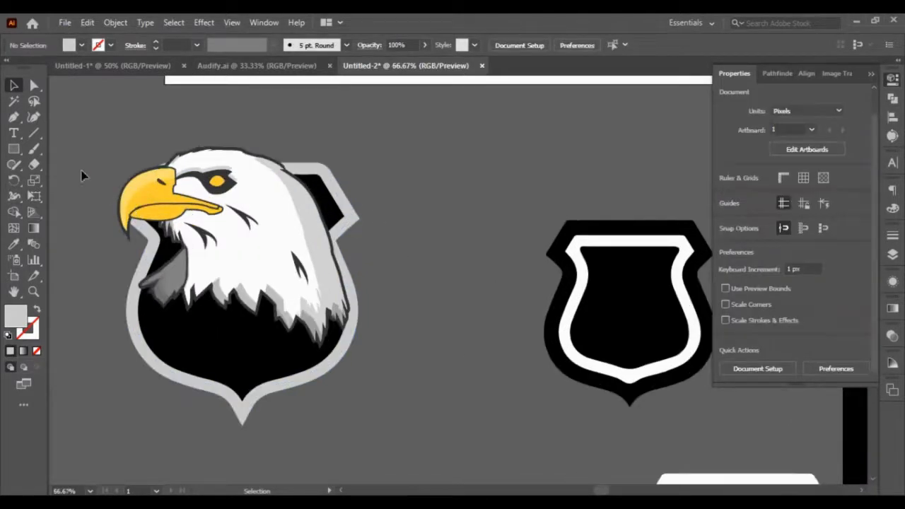
pyautogui.click(13, 116)
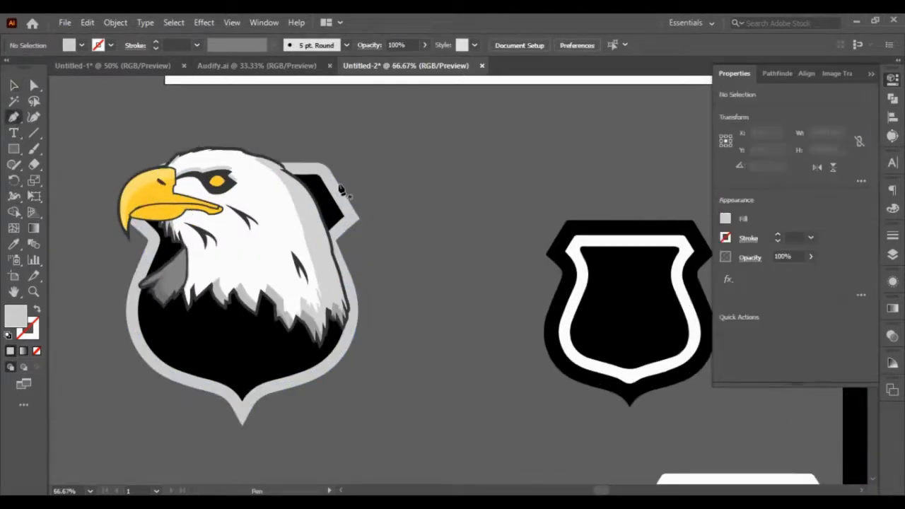
pyautogui.click(335, 179)
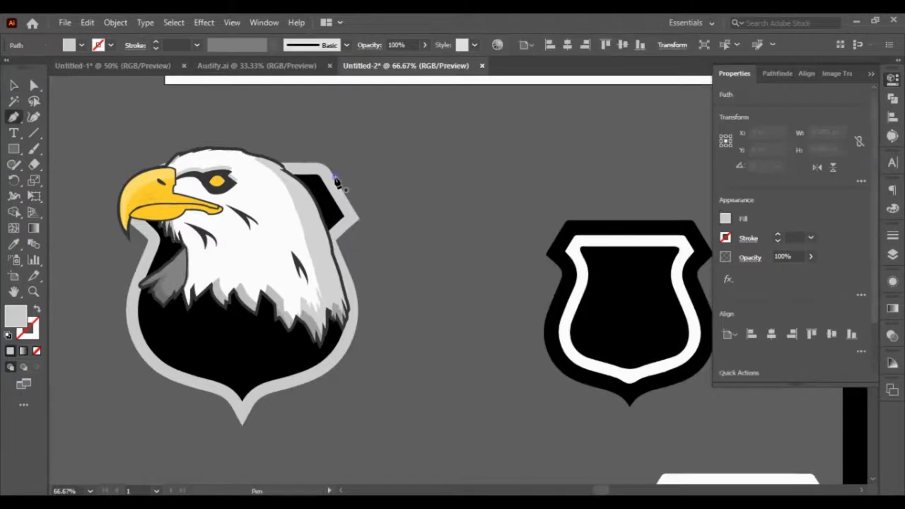
pyautogui.click(140, 272)
pyautogui.scroll(3, 140, 275)
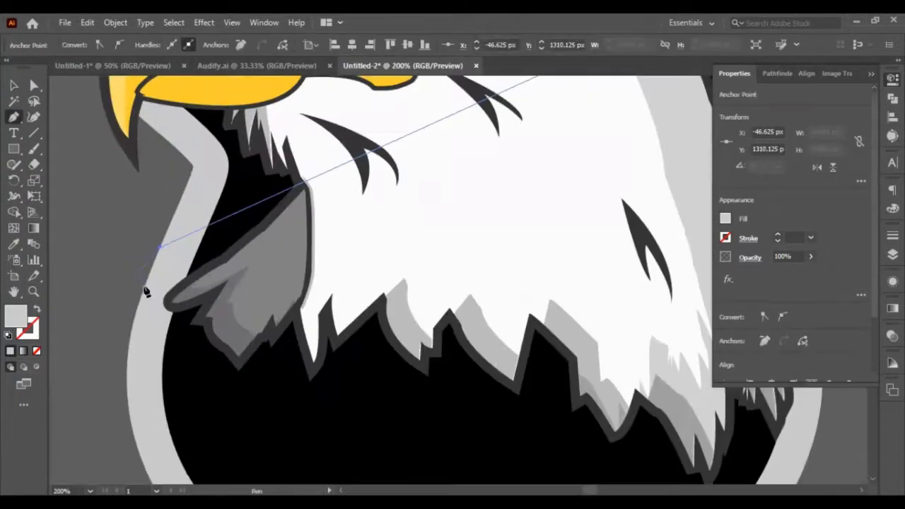
pyautogui.click(145, 291)
pyautogui.scroll(-1, 420, 248)
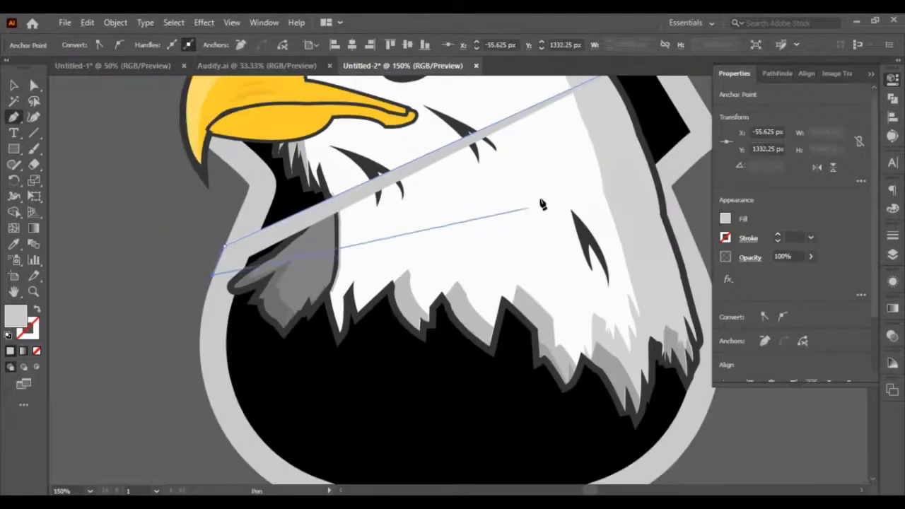
pyautogui.scroll(-1, 636, 142)
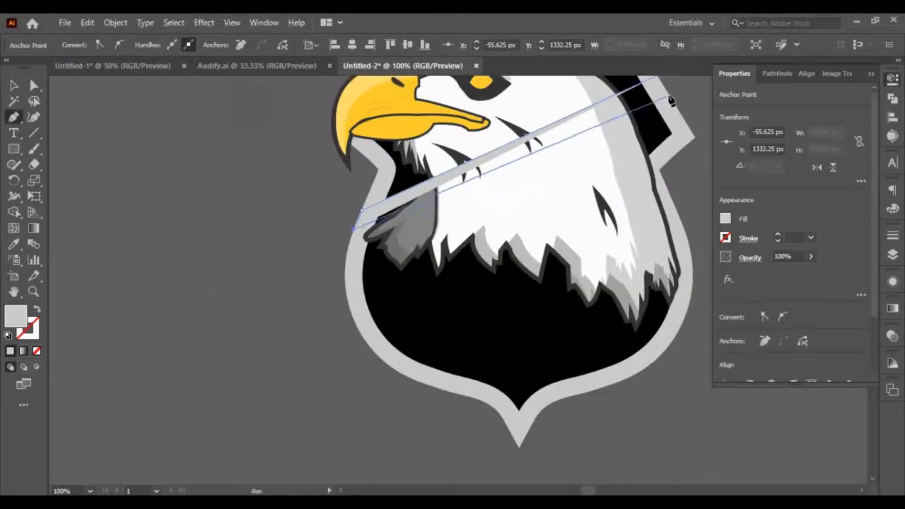
pyautogui.click(672, 101)
pyautogui.scroll(1, 672, 113)
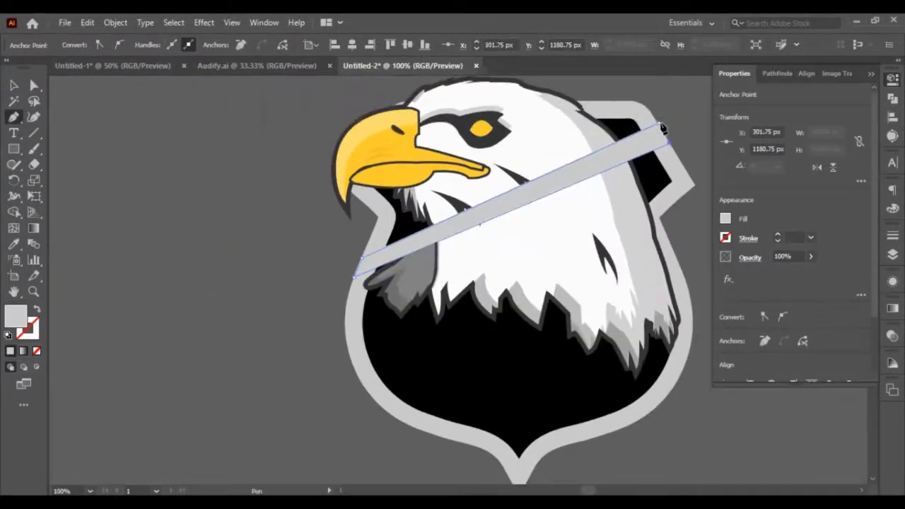
pyautogui.click(663, 127)
pyautogui.press('v')
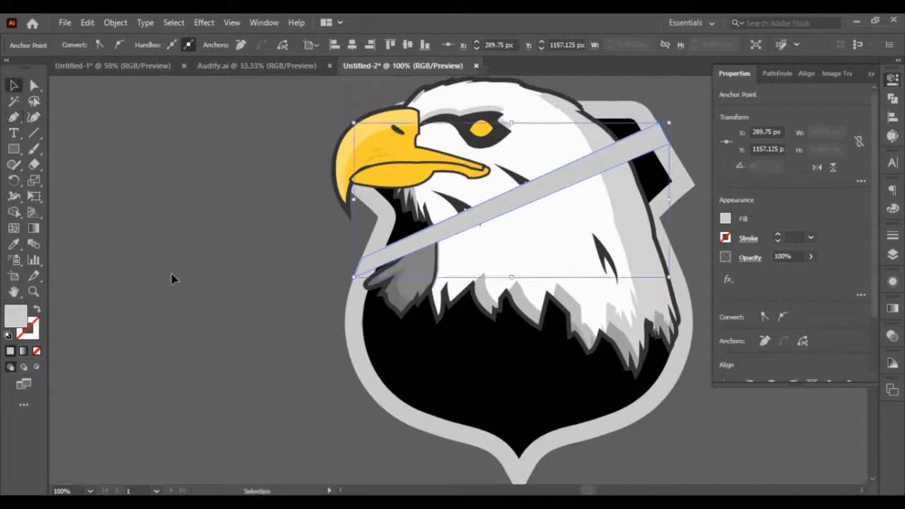
pyautogui.click(171, 273)
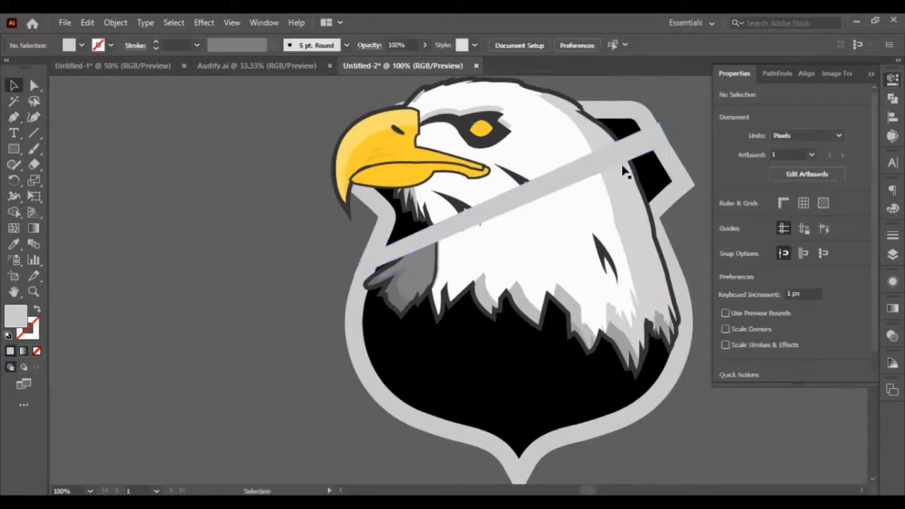
# Change the diagonal band's fill to the near-white F4F4F4.
pyautogui.doubleClick(18, 317)
pyautogui.moveTo(410, 228); pyautogui.dragTo(409, 210)
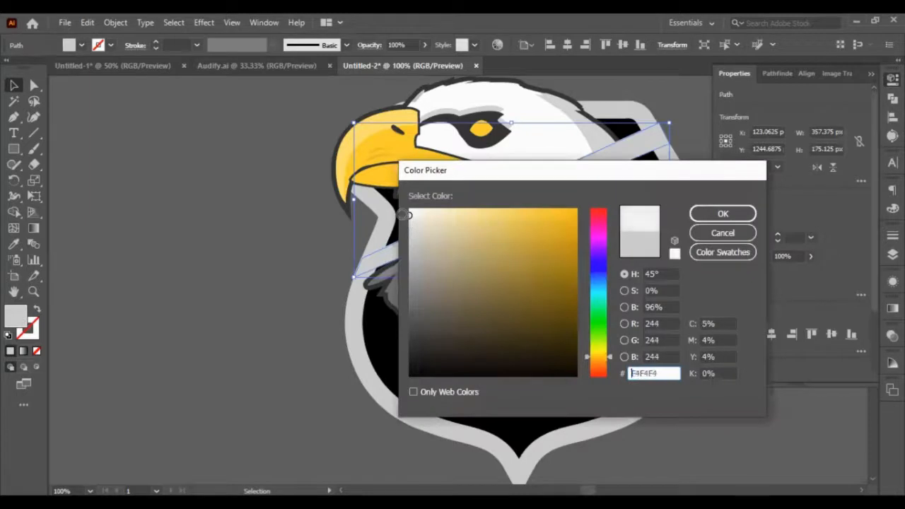
pyautogui.click(735, 212)
pyautogui.click(304, 301)
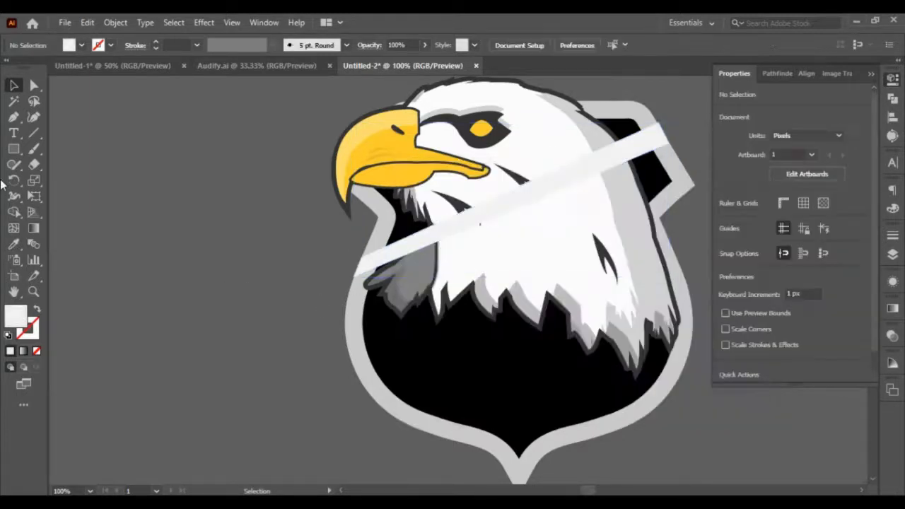
# Draw a second, flatter near-white diagonal band across the middle of the shield, from edge to edge, with the Pen tool.
pyautogui.click(14, 117)
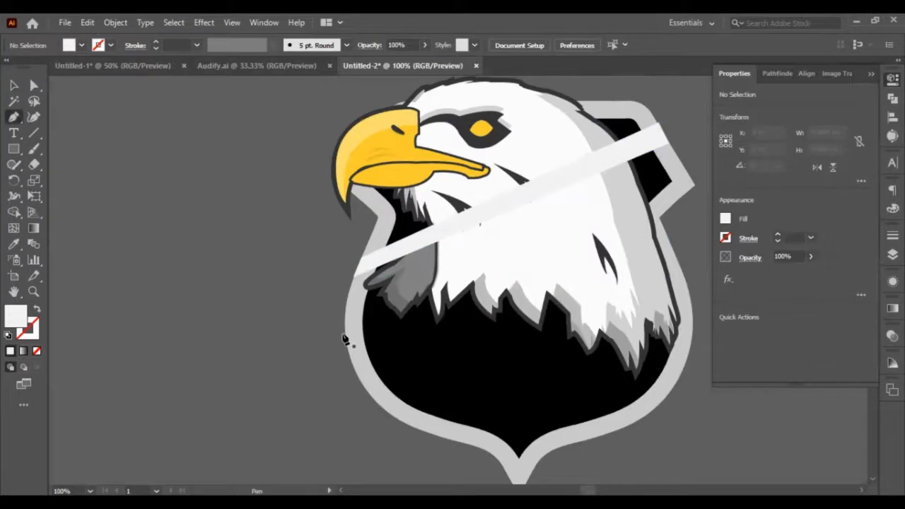
pyautogui.click(344, 333)
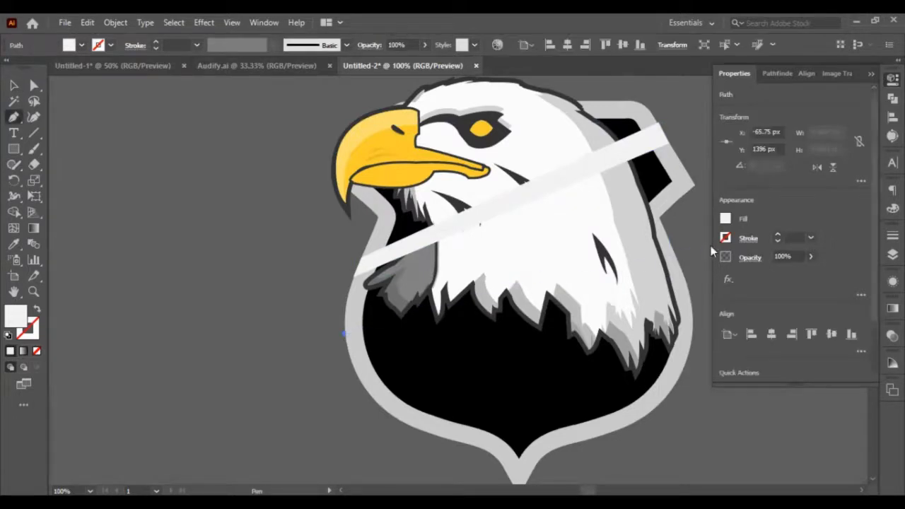
pyautogui.click(674, 249)
pyautogui.click(681, 270)
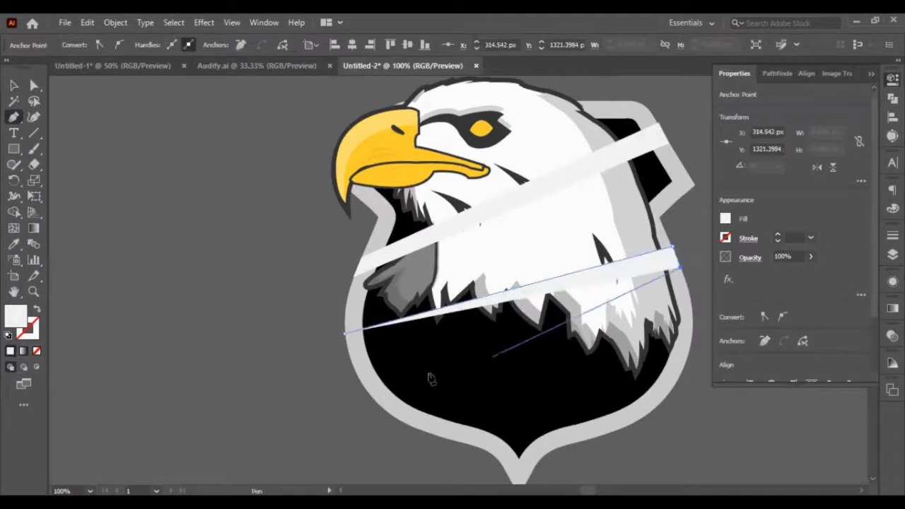
pyautogui.click(346, 340)
pyautogui.click(345, 338)
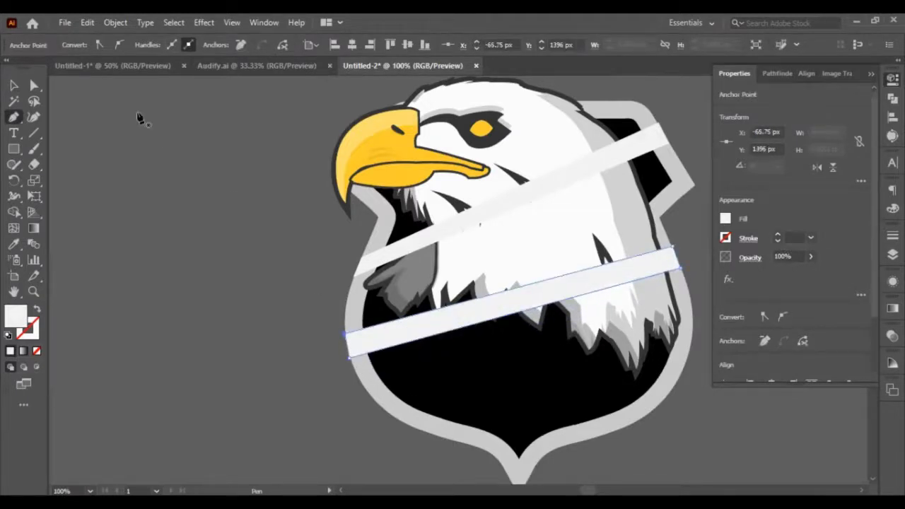
pyautogui.click(14, 86)
pyautogui.click(170, 214)
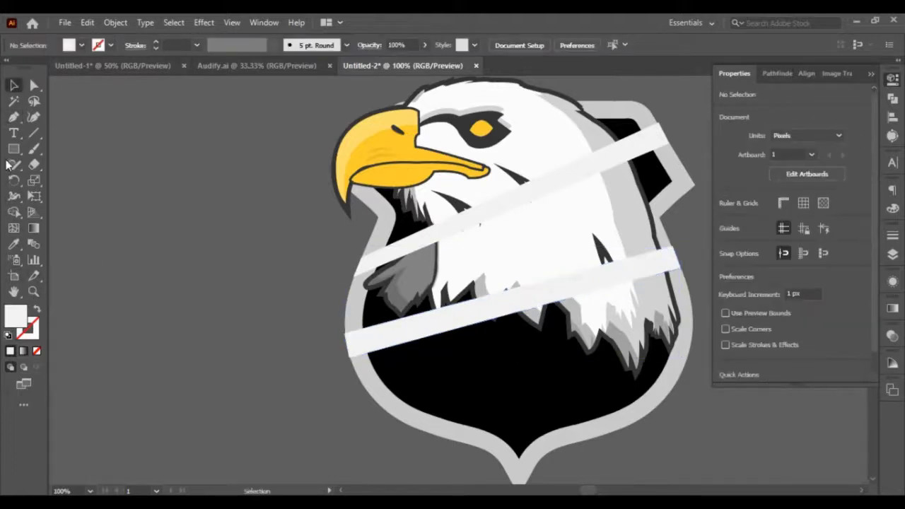
# Draw a third narrow near-white diagonal band about 254 px wide from the shield's lower-left edge up to its right edge with the Pen tool.
pyautogui.click(13, 119)
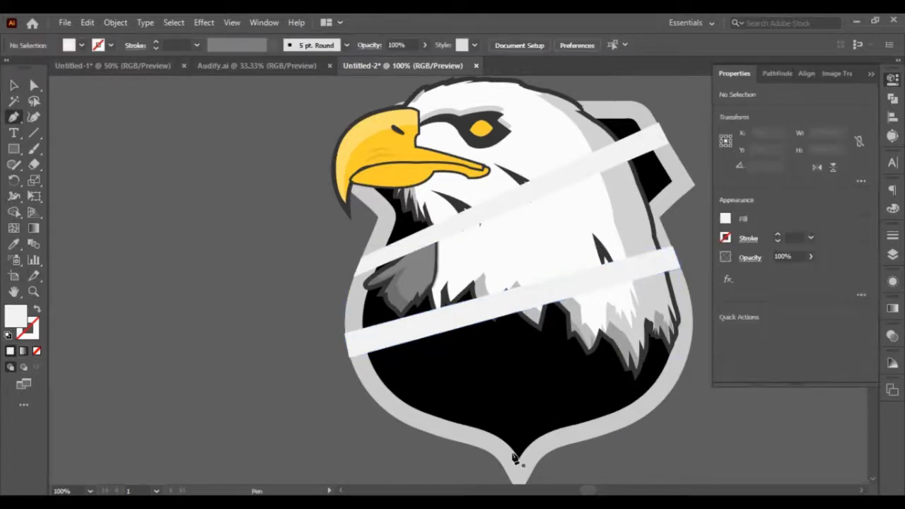
pyautogui.click(467, 443)
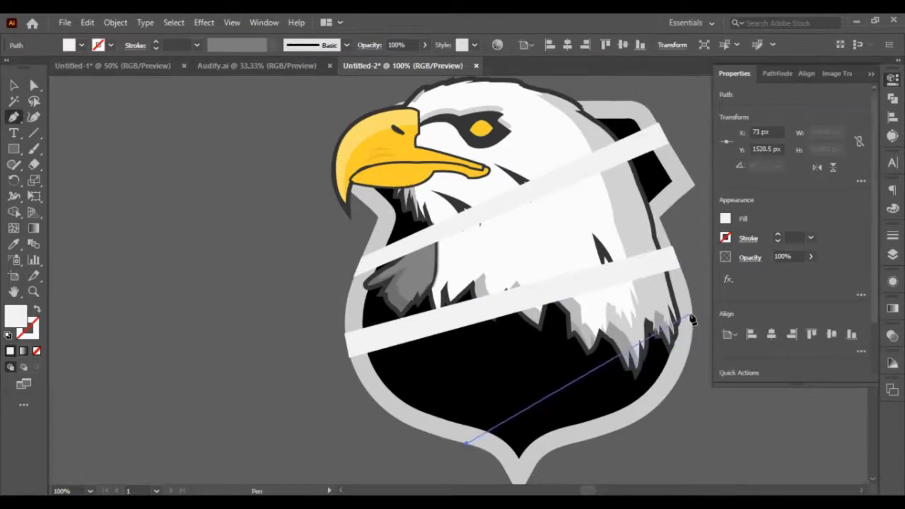
pyautogui.click(692, 314)
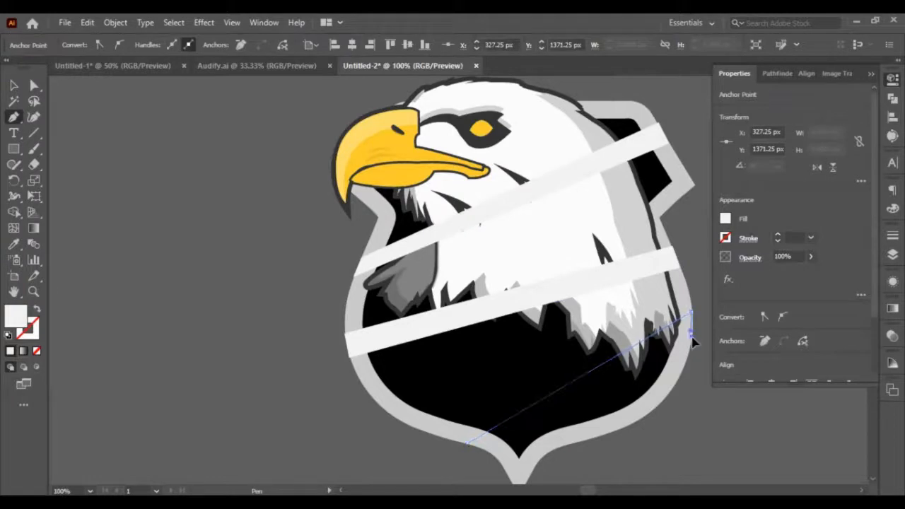
pyautogui.click(692, 332)
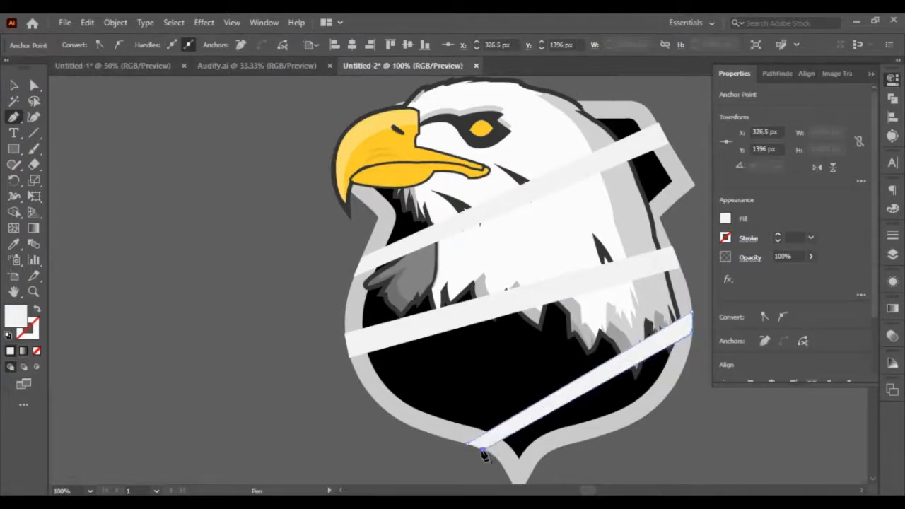
pyautogui.click(469, 445)
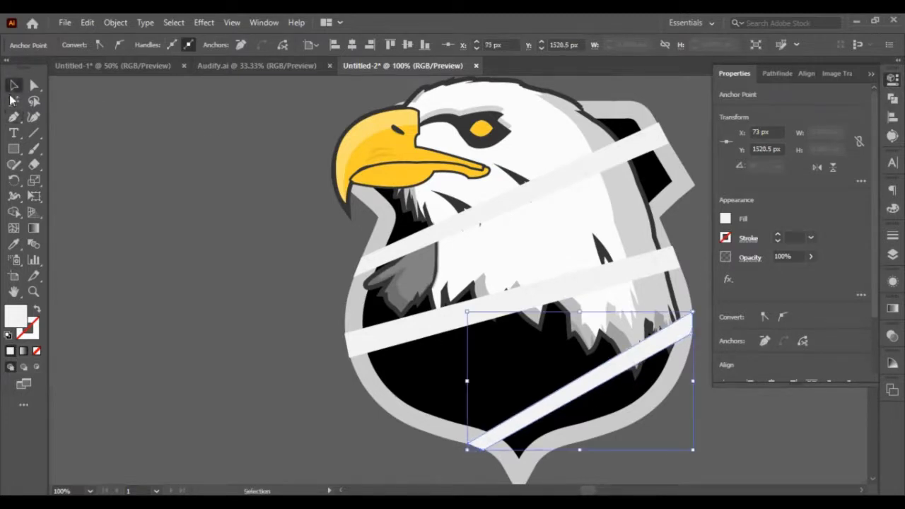
# Begin a fourth near-white band from just above the shield's tip up to the right edge and back along the lower-right border.
pyautogui.scroll(-2, 527, 414)
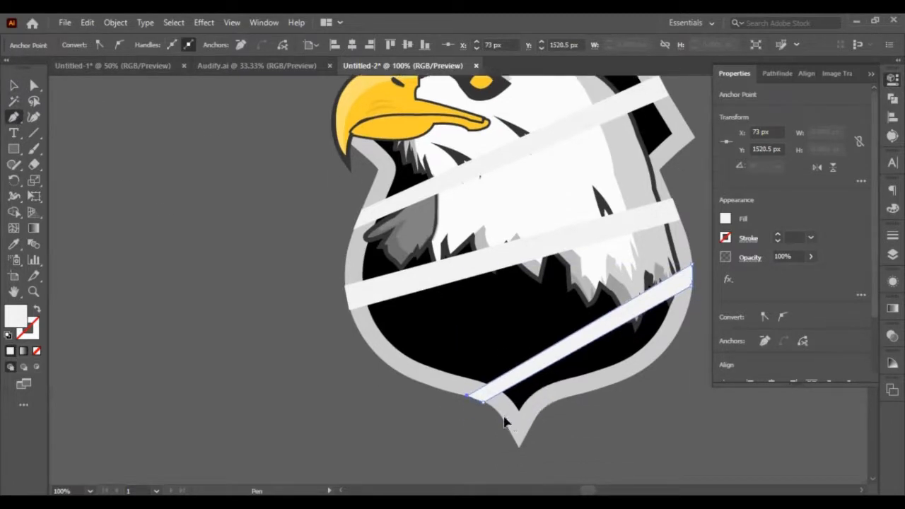
pyautogui.click(503, 416)
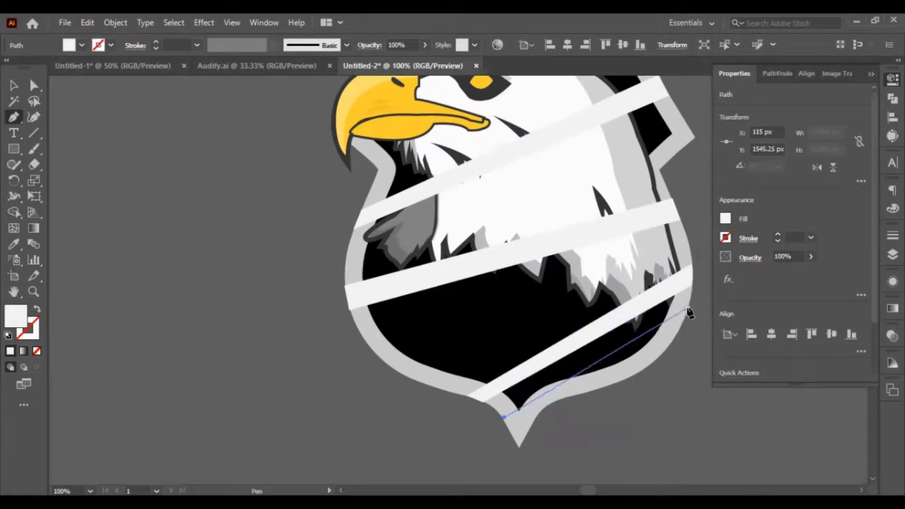
pyautogui.click(687, 311)
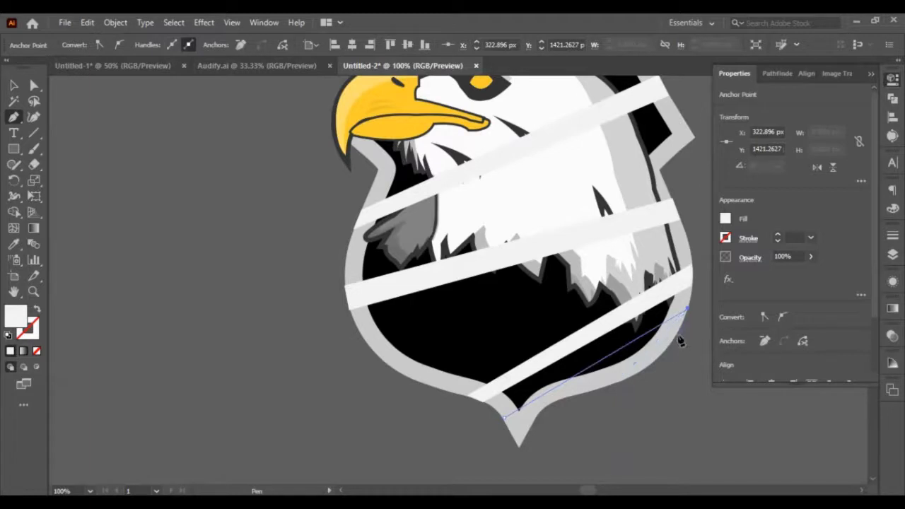
pyautogui.moveTo(671, 341); pyautogui.dragTo(676, 344)
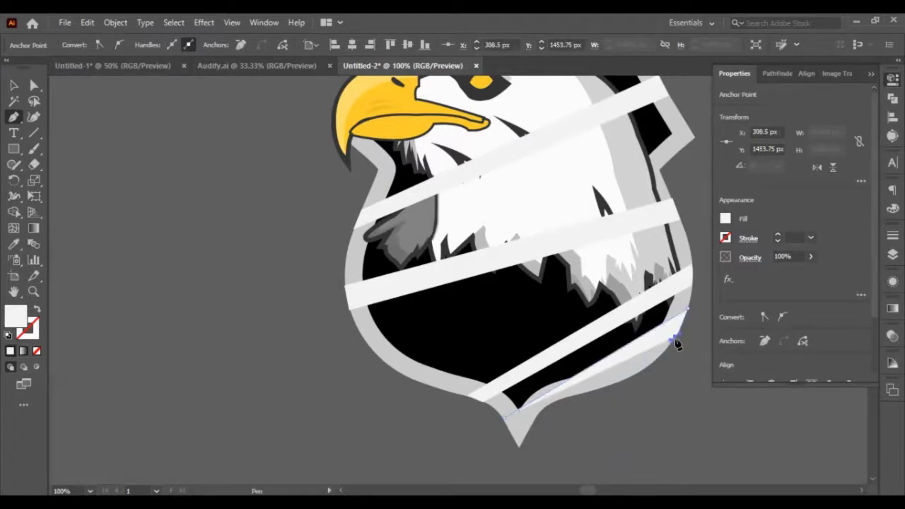
pyautogui.click(570, 398)
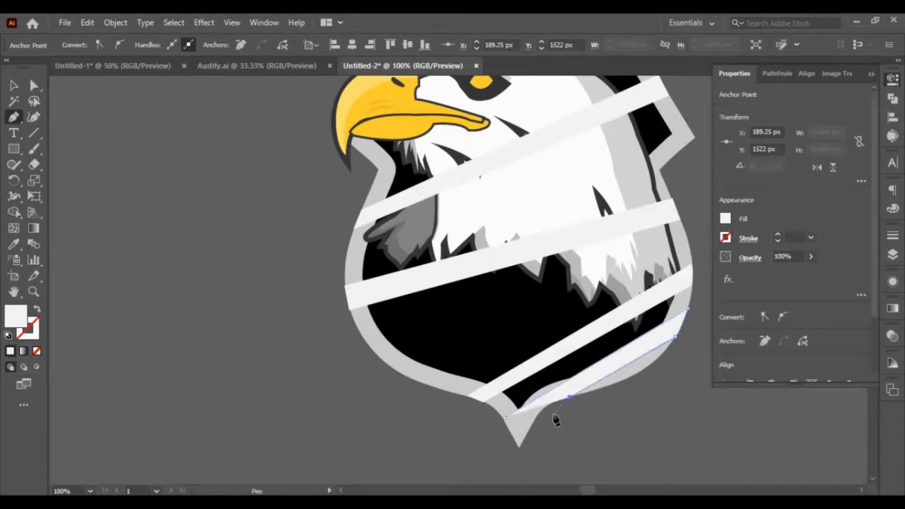
pyautogui.scroll(2, 554, 418)
pyautogui.click(523, 409)
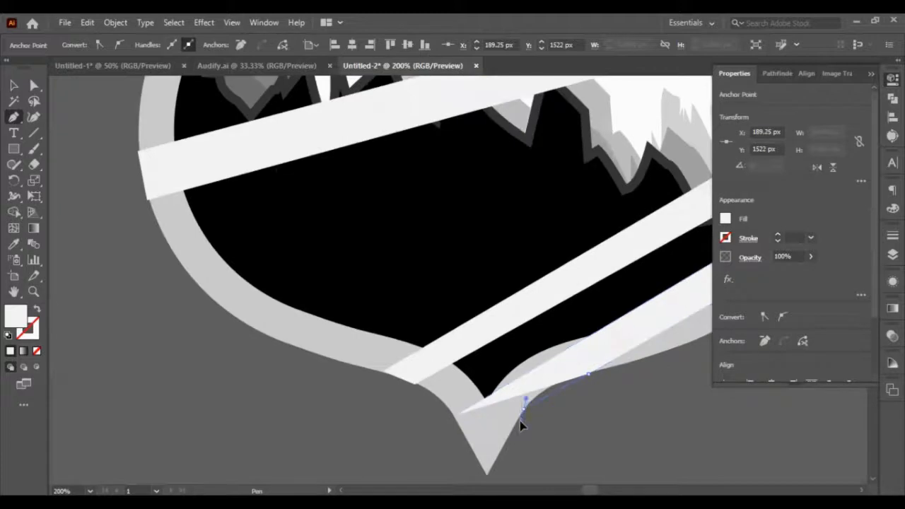
pyautogui.click(516, 429)
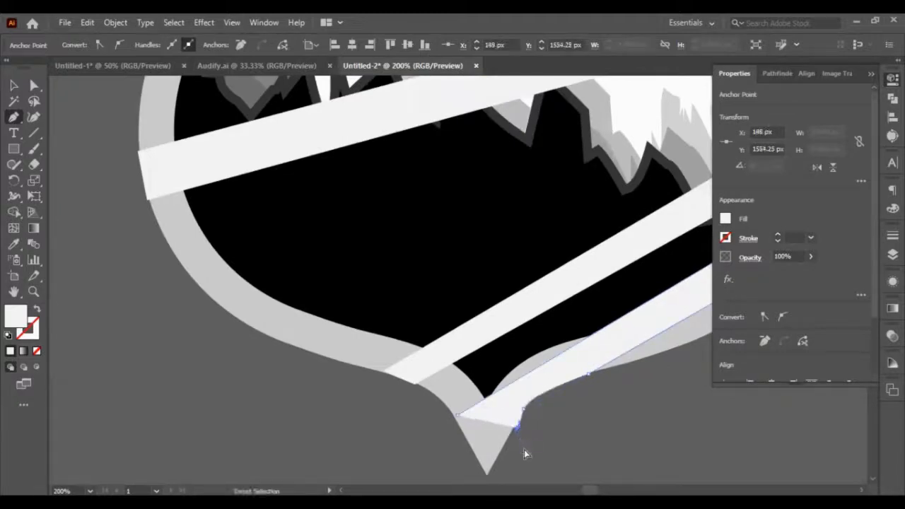
pyautogui.hotkey('ctrl', 'z')
pyautogui.hotkey('ctrl', 'z')
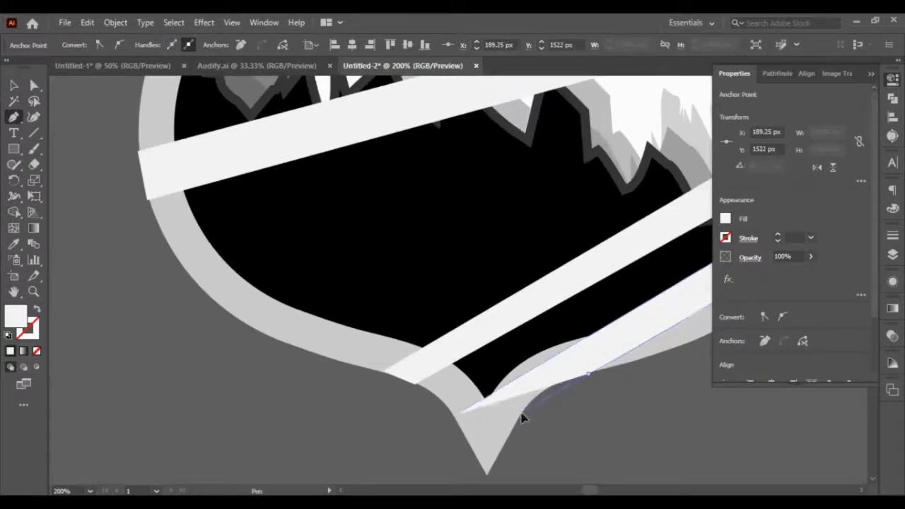
# Curve the fourth band around the shield's lower-right notch, extend it to the bottom tip, close the path and deselect it.
pyautogui.moveTo(521, 416); pyautogui.dragTo(500, 446)
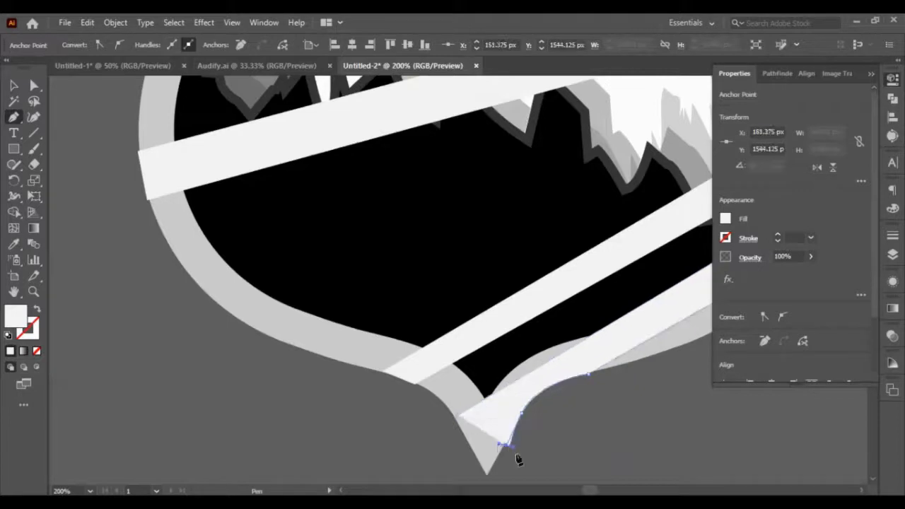
pyautogui.hotkey('ctrl', 'z')
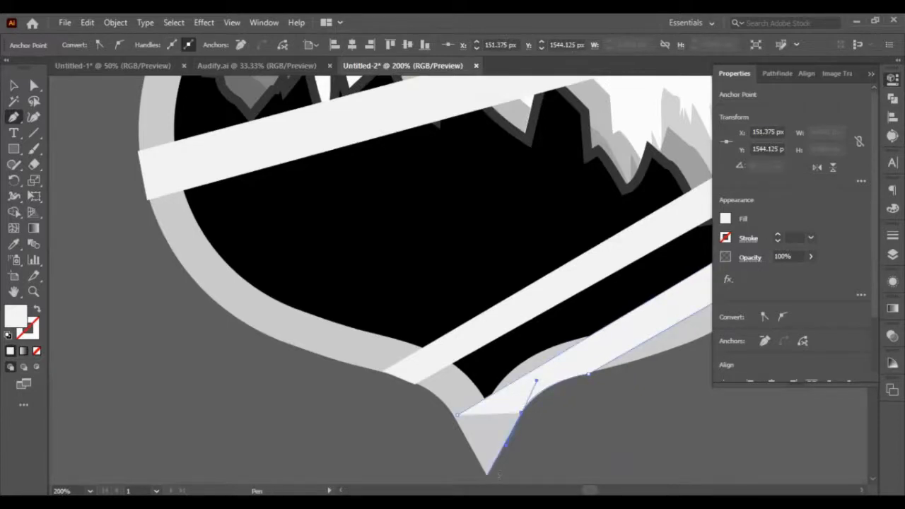
pyautogui.click(487, 475)
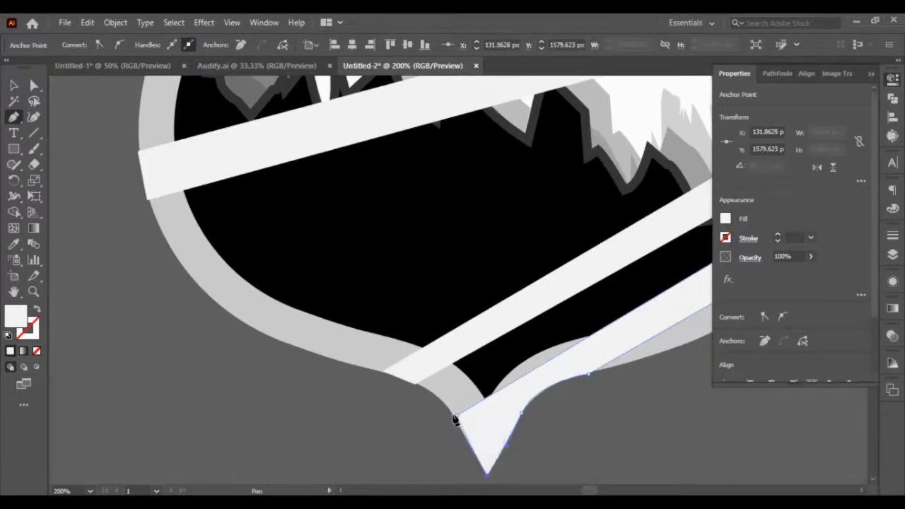
pyautogui.click(454, 417)
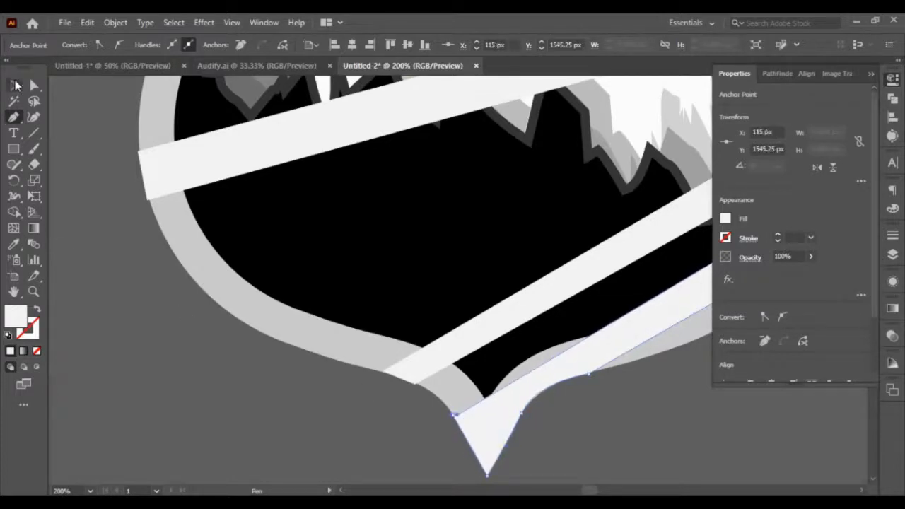
pyautogui.click(17, 86)
pyautogui.click(128, 302)
pyautogui.keyDown('alt'); pyautogui.scroll(-2, 426, 399); pyautogui.keyUp('alt')
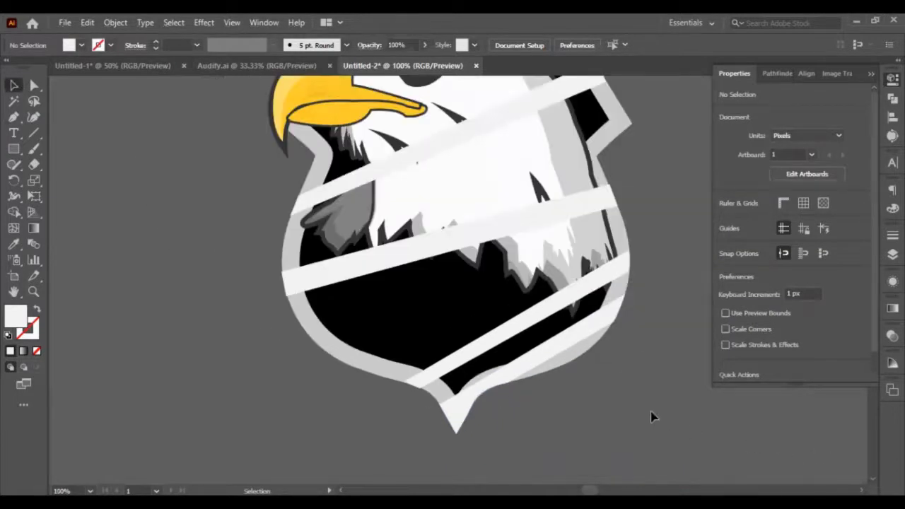
# Bring the eagle head and black inner shield in front of the highlight bands, leaving the bands only on the gray border.
pyautogui.scroll(2, 652, 417)
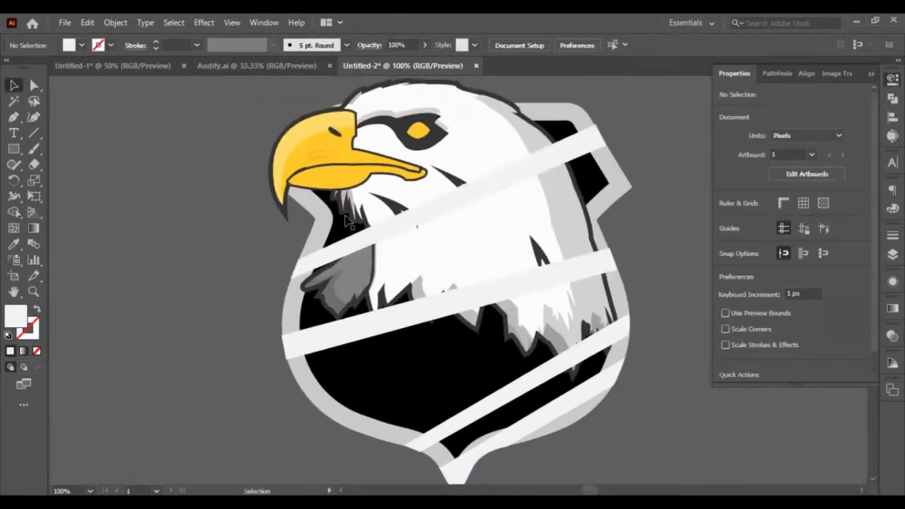
pyautogui.click(390, 181)
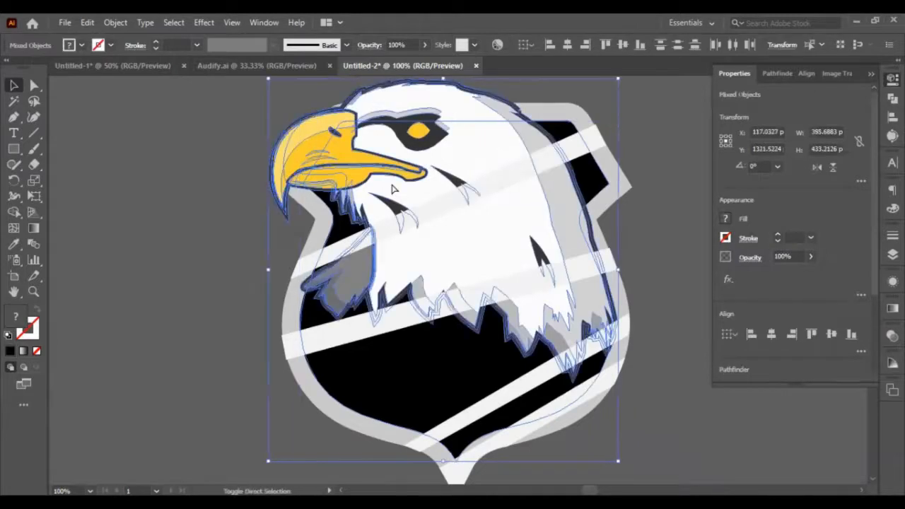
pyautogui.click(228, 287)
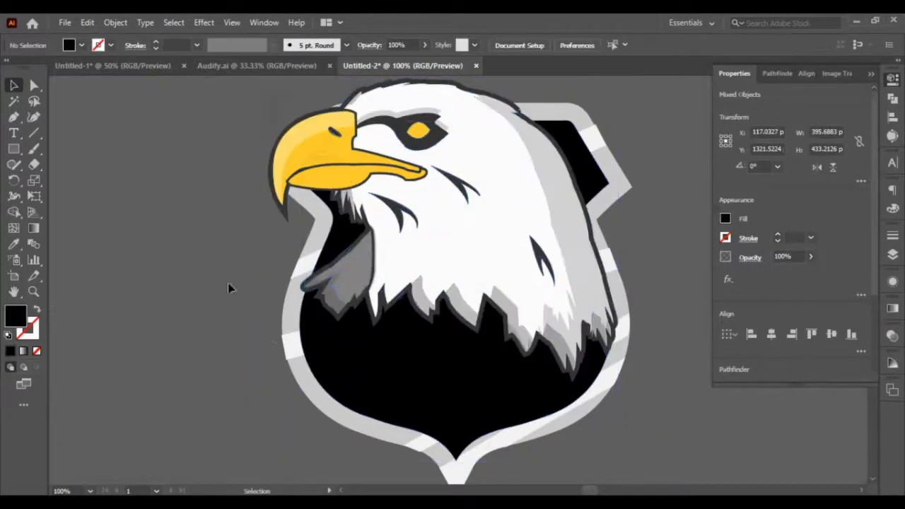
# Offset the gray shield shape outward by 10 px and fill the new outer shape with black sampled from the inner shield.
pyautogui.click(288, 314)
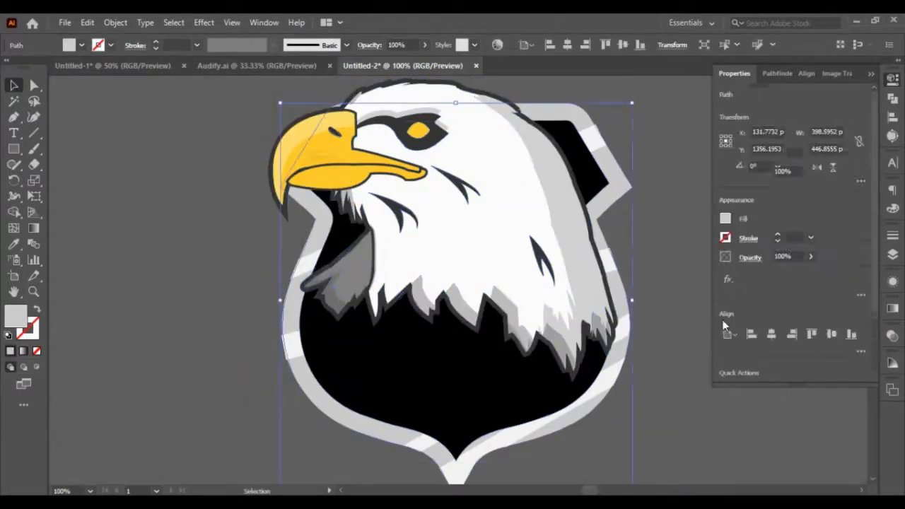
pyautogui.scroll(-3, 743, 324)
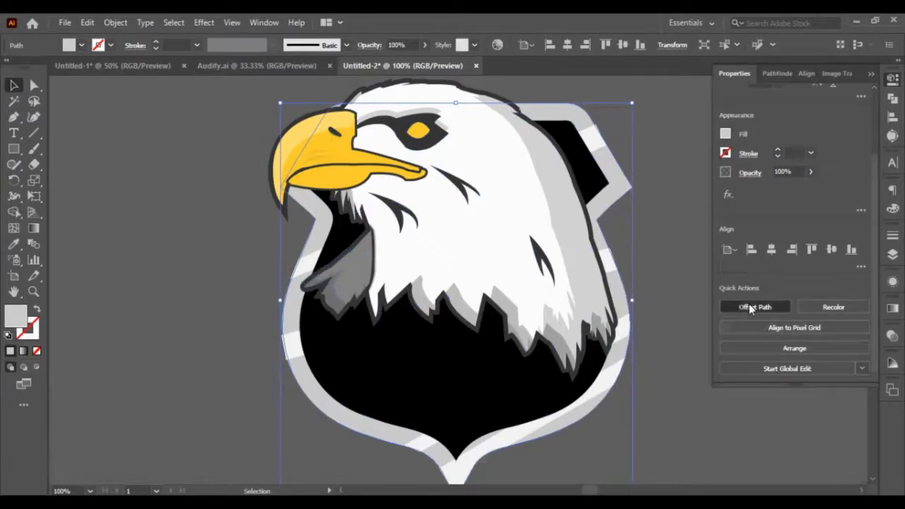
pyautogui.click(749, 307)
pyautogui.click(588, 421)
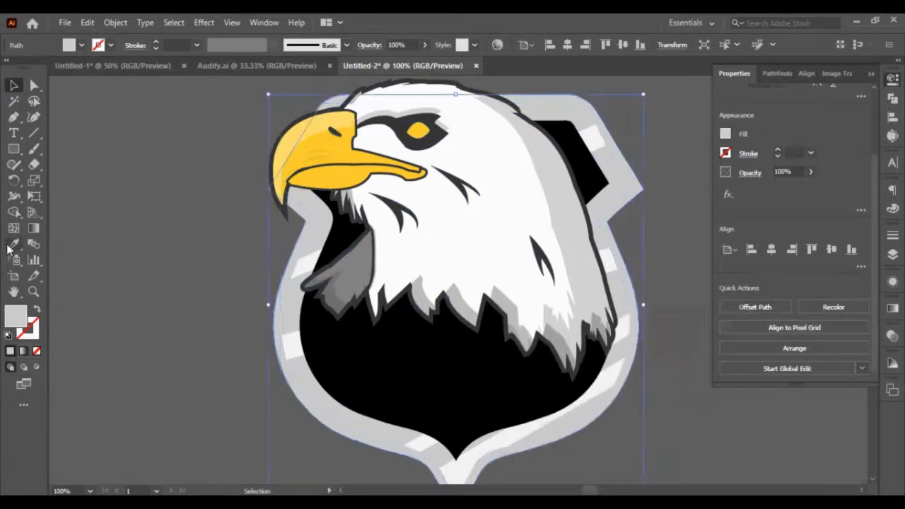
pyautogui.click(14, 245)
pyautogui.click(377, 357)
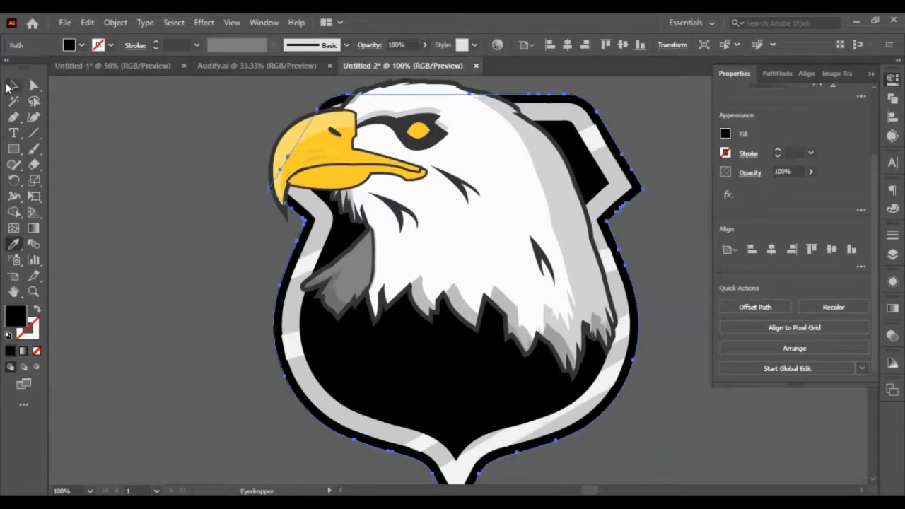
pyautogui.click(11, 86)
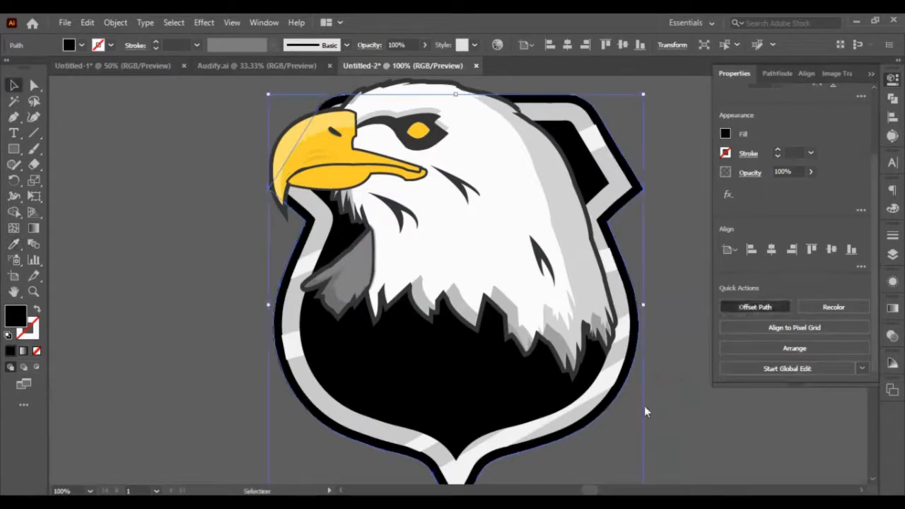
# Widen the black outer border by offsetting its outermost shape outward three times, 10 px each, with miter joins.
pyautogui.click(603, 421)
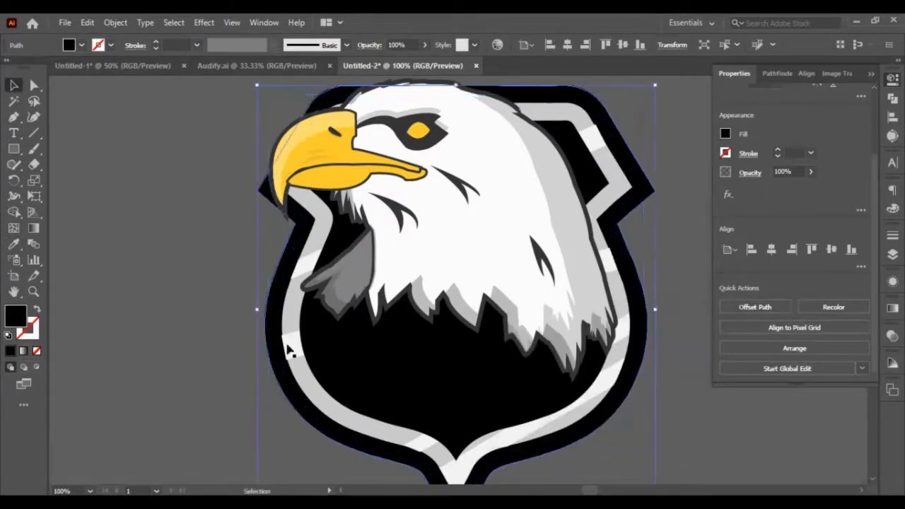
pyautogui.click(748, 306)
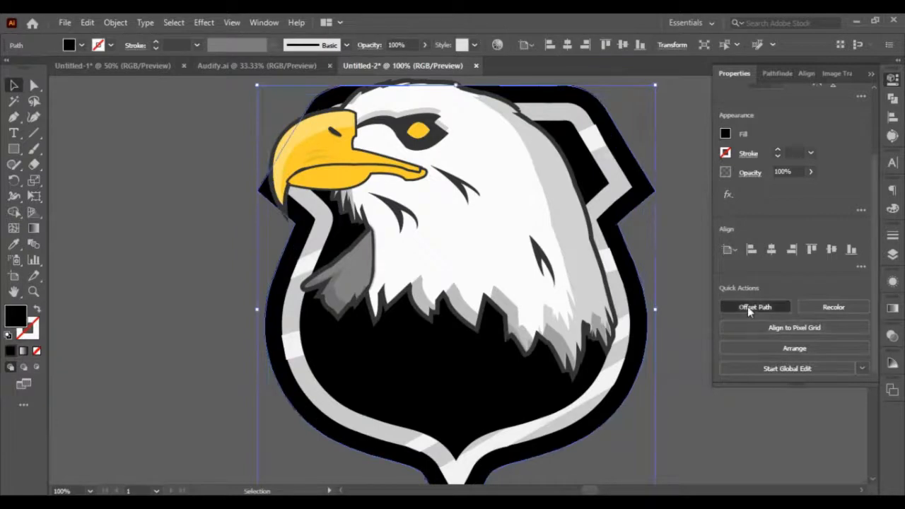
pyautogui.click(605, 415)
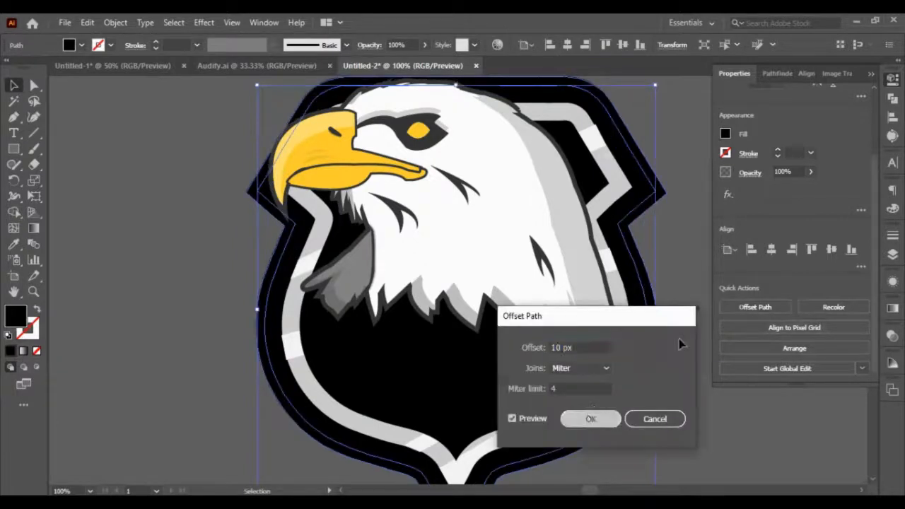
pyautogui.click(731, 310)
pyautogui.click(603, 419)
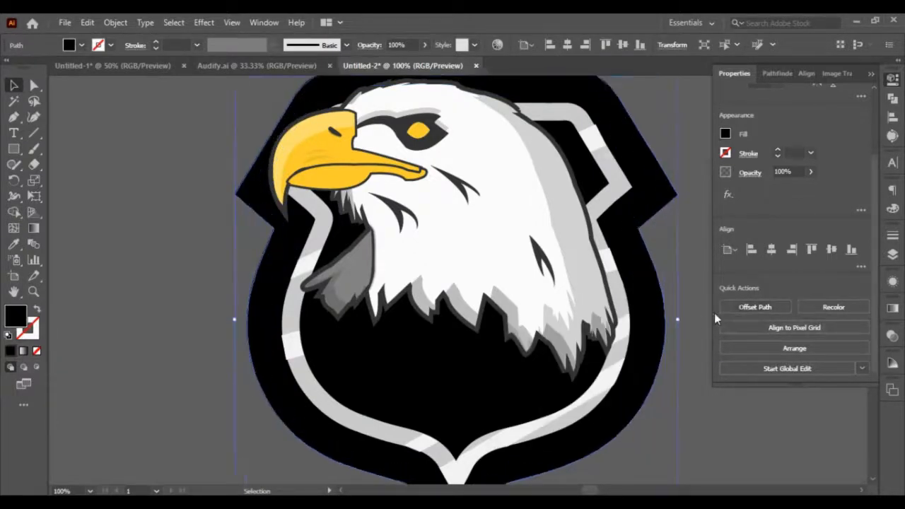
# Offset the black border outward twice more by 10 px and fill the outermost shape with yellow sampled from the eagle's eye.
pyautogui.click(730, 309)
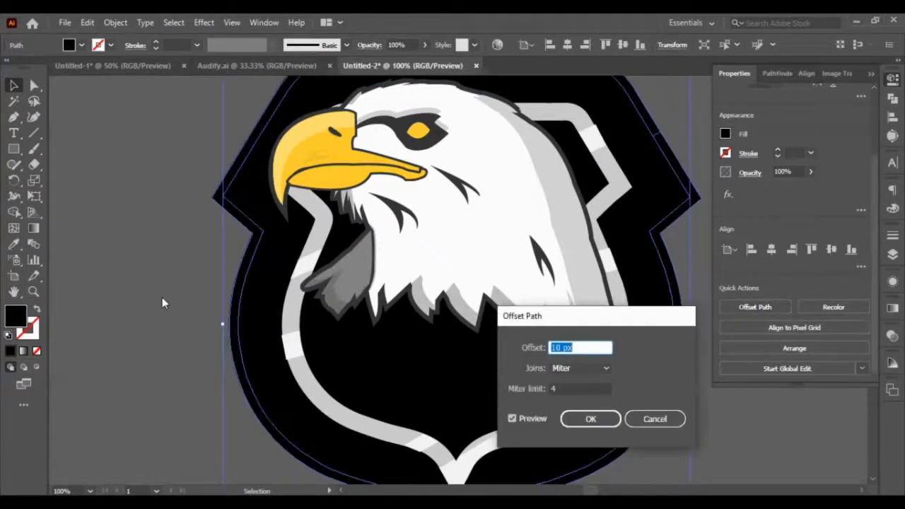
pyautogui.press('Return')
pyautogui.press('i')
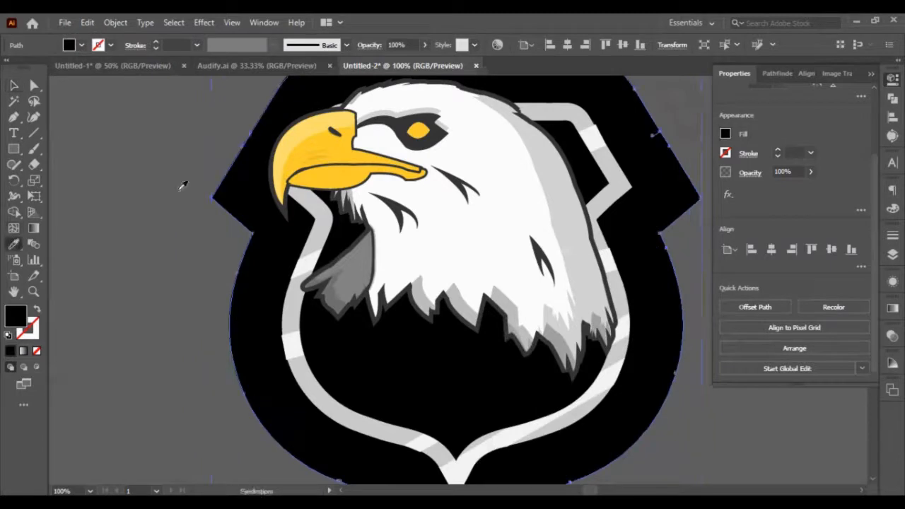
pyautogui.click(415, 133)
pyautogui.press('v')
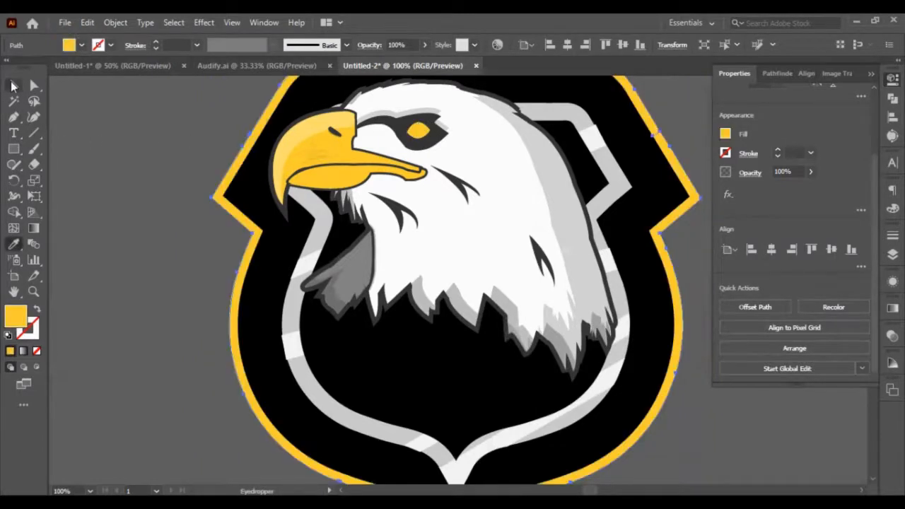
pyautogui.hotkey('ctrl', 'shift', 'a')
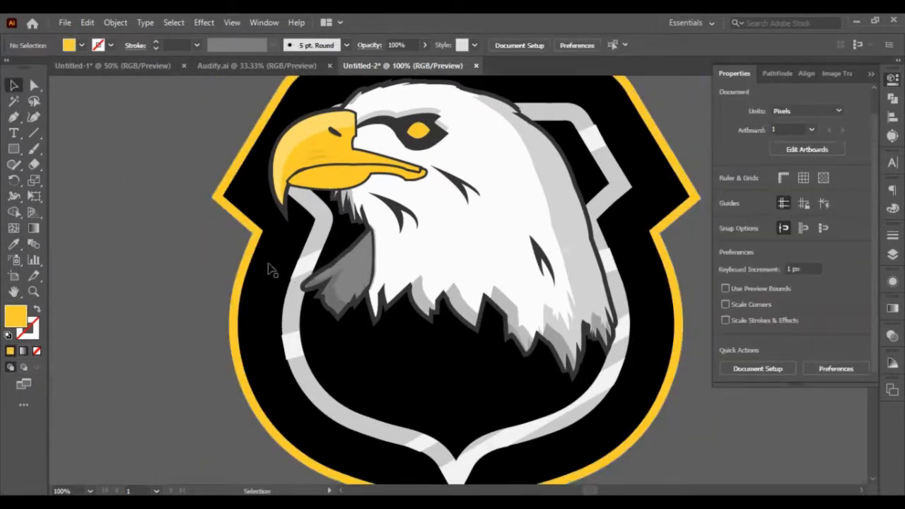
pyautogui.click(268, 263)
pyautogui.press('Delete')
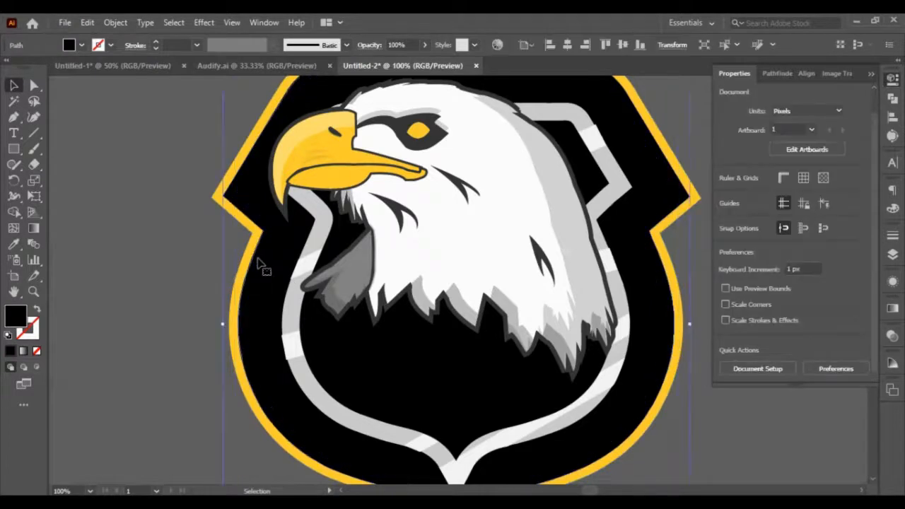
pyautogui.click(268, 267)
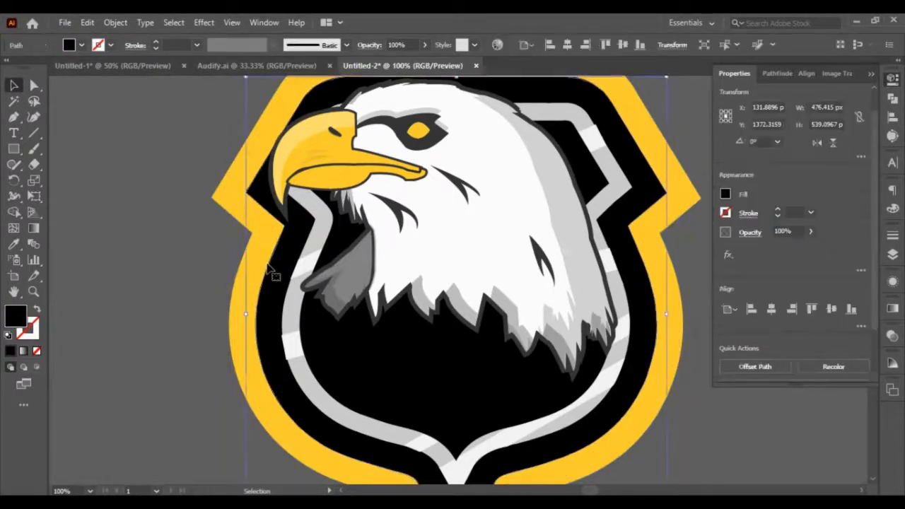
pyautogui.press('Delete')
pyautogui.click(275, 271)
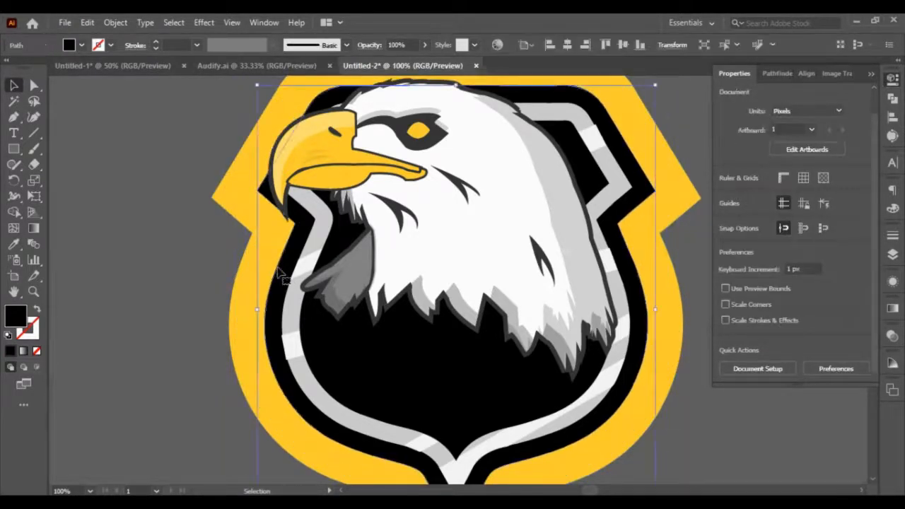
pyautogui.press('Delete')
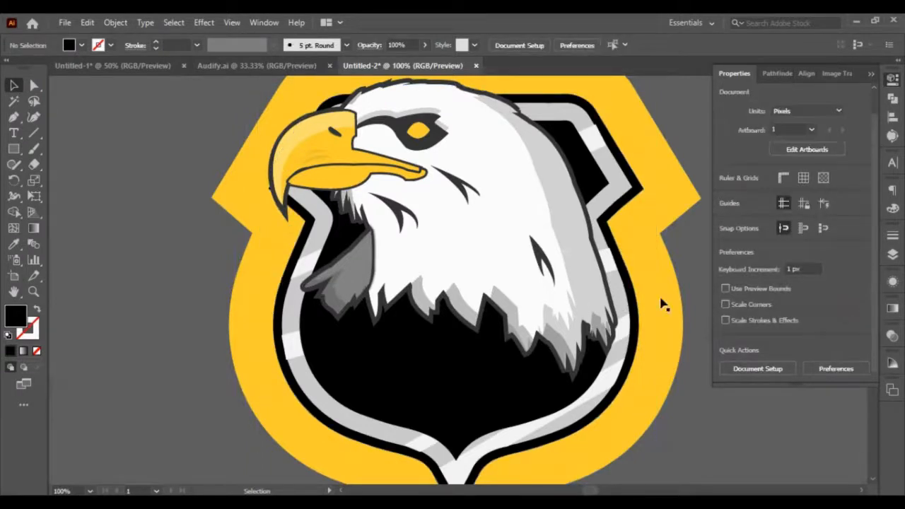
pyautogui.hotkey('ctrl', 'z')
pyautogui.hotkey('ctrl', 'z')
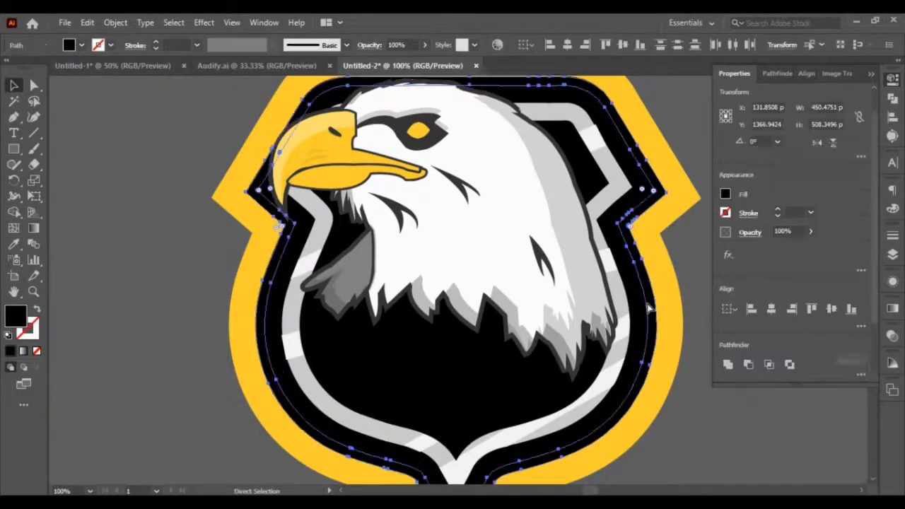
pyautogui.press('v')
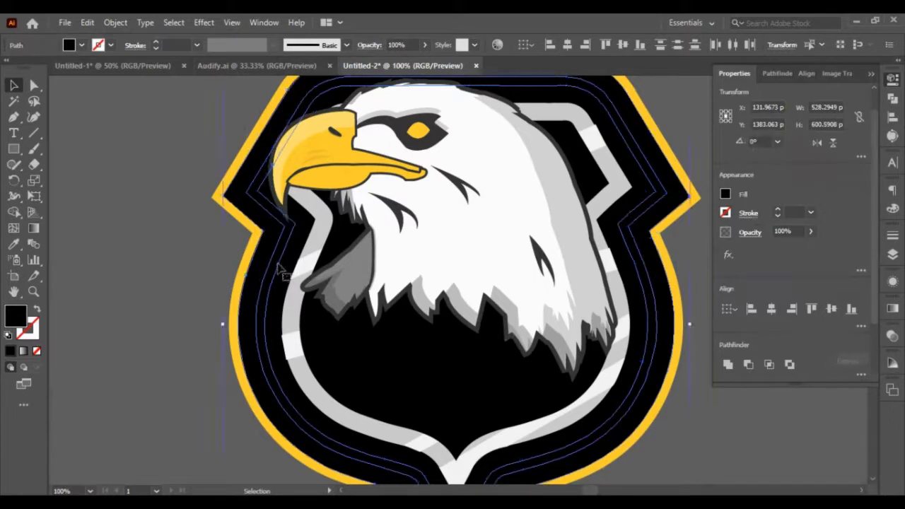
# Unite the two outermost black border shapes and subtract the result from the yellow shape, leaving a thin yellow outline.
pyautogui.click(226, 278)
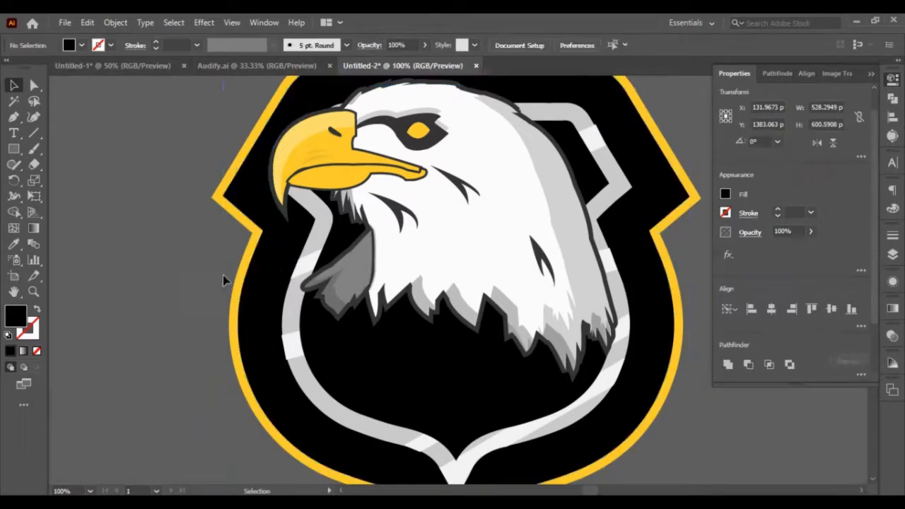
pyautogui.click(278, 263)
pyautogui.click(283, 257)
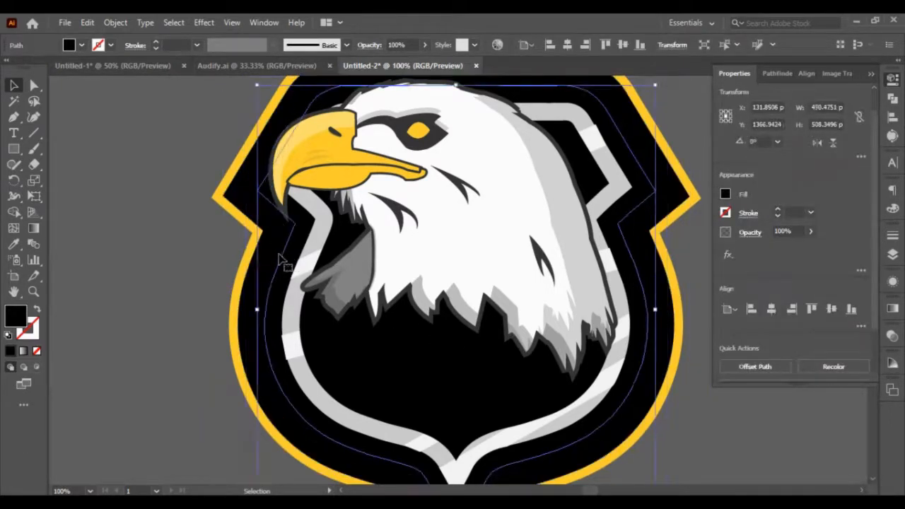
pyautogui.click(278, 256)
pyautogui.keyDown('shift'); pyautogui.click(267, 259); pyautogui.keyUp('shift')
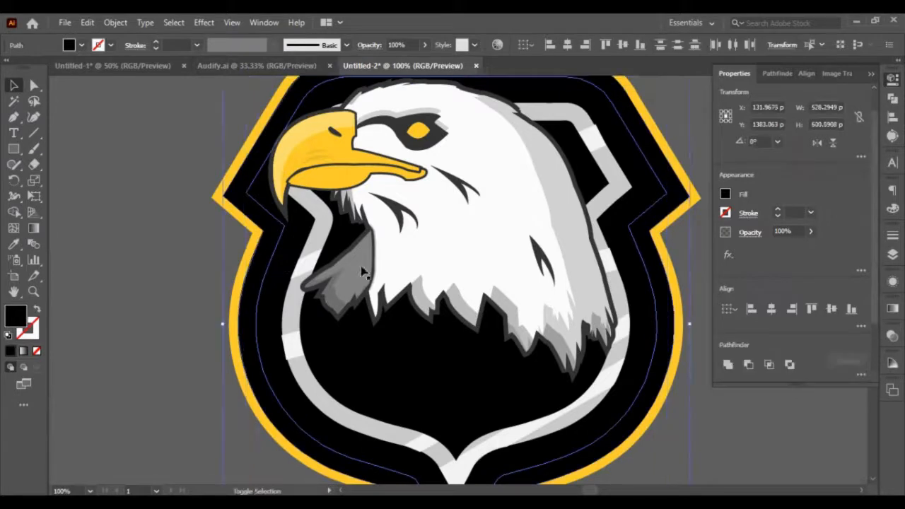
pyautogui.click(734, 299)
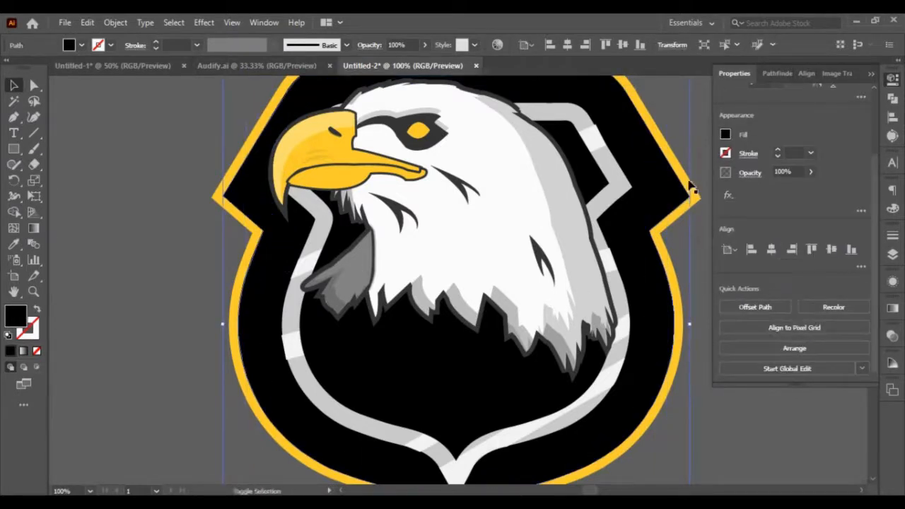
pyautogui.keyDown('shift'); pyautogui.click(688, 182); pyautogui.keyUp('shift')
pyautogui.click(752, 294)
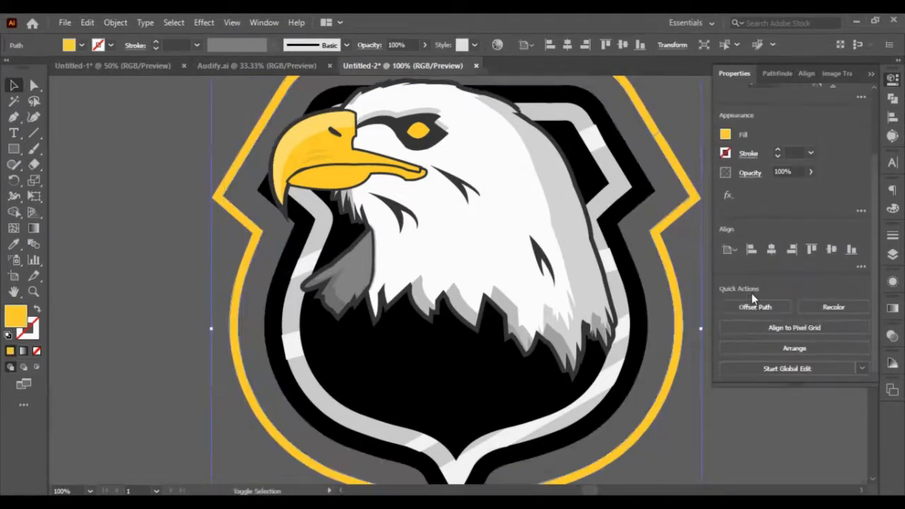
pyautogui.click(664, 412)
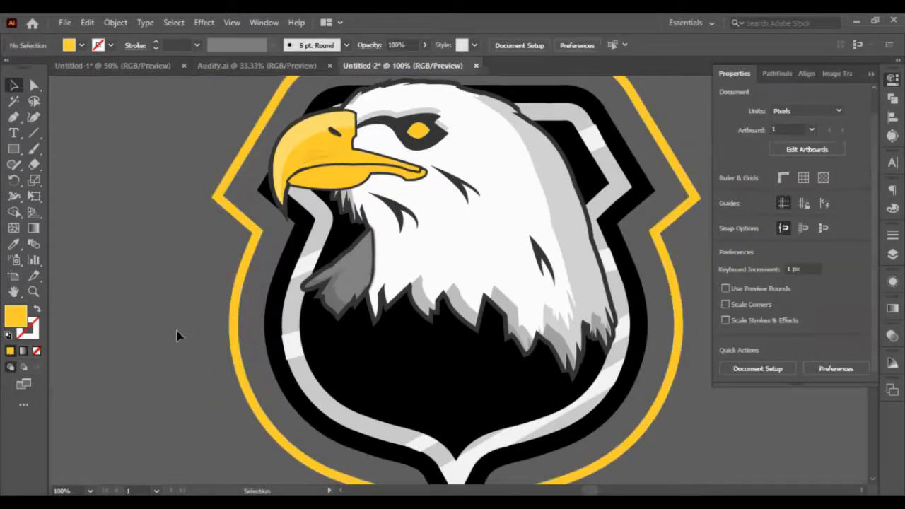
# Nudge the outer corners of the two left-hand highlight bands onto the outer edge of the gray border.
pyautogui.scroll(2, 297, 363)
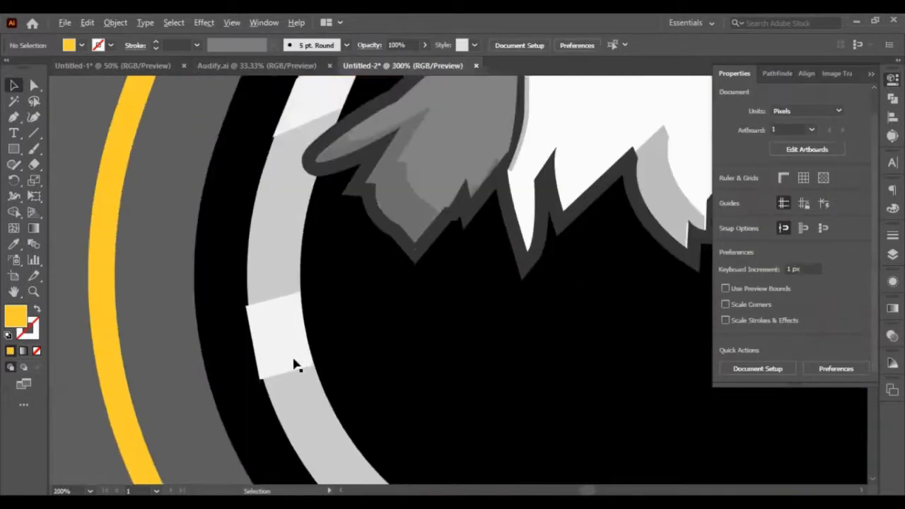
pyautogui.click(33, 85)
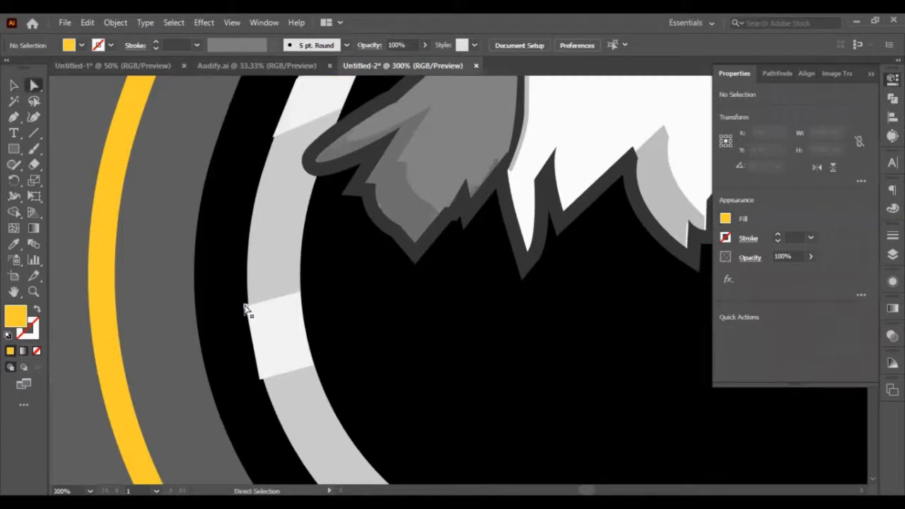
pyautogui.moveTo(246, 306); pyautogui.dragTo(247, 305)
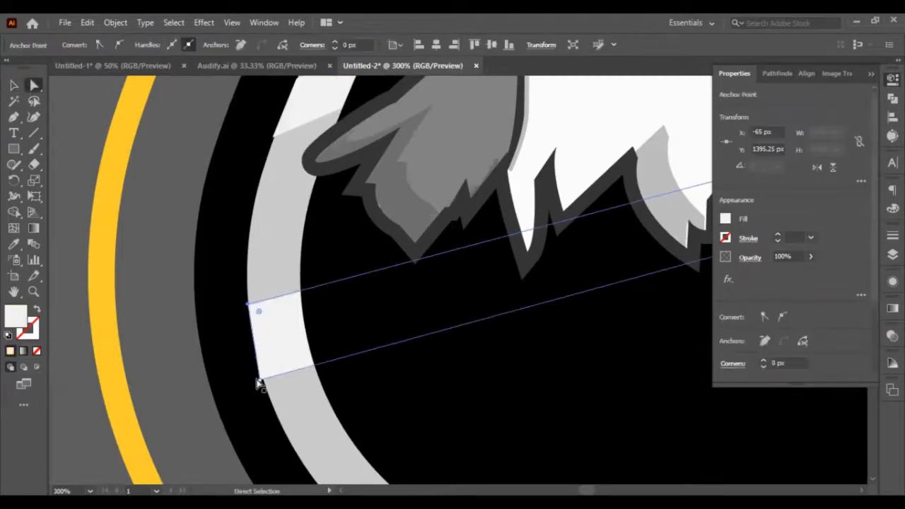
pyautogui.moveTo(260, 379); pyautogui.dragTo(266, 380)
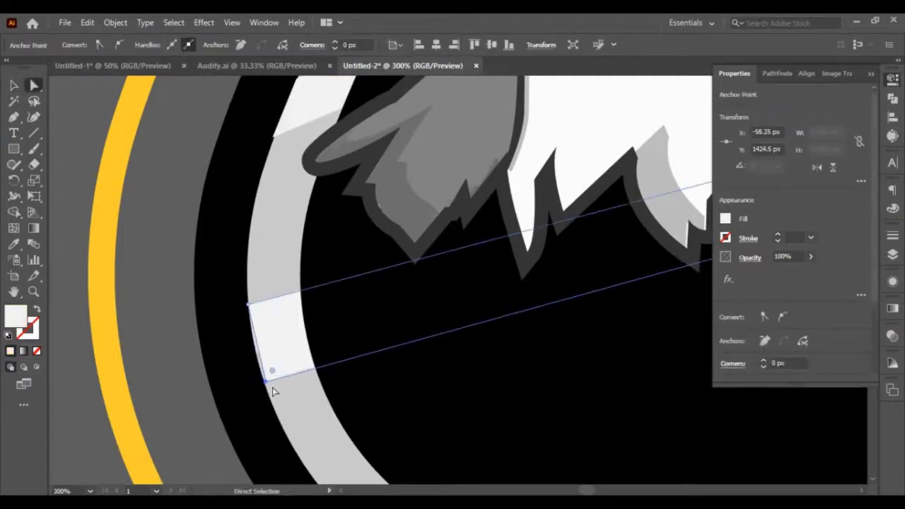
pyautogui.scroll(1, 274, 387)
pyautogui.click(274, 190)
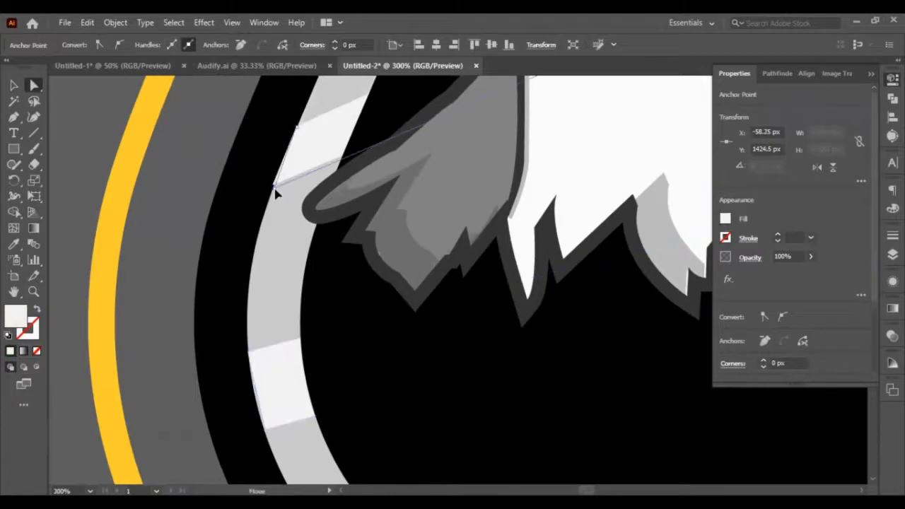
pyautogui.scroll(5, 347, 319)
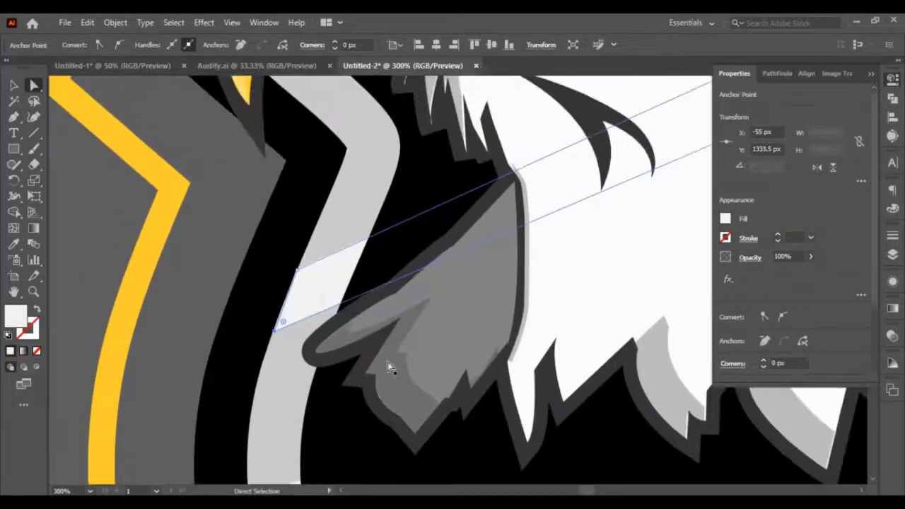
# Align the outer corner of the highlight band near the shield's lower point with the gray border's edge.
pyautogui.scroll(-10, 389, 367)
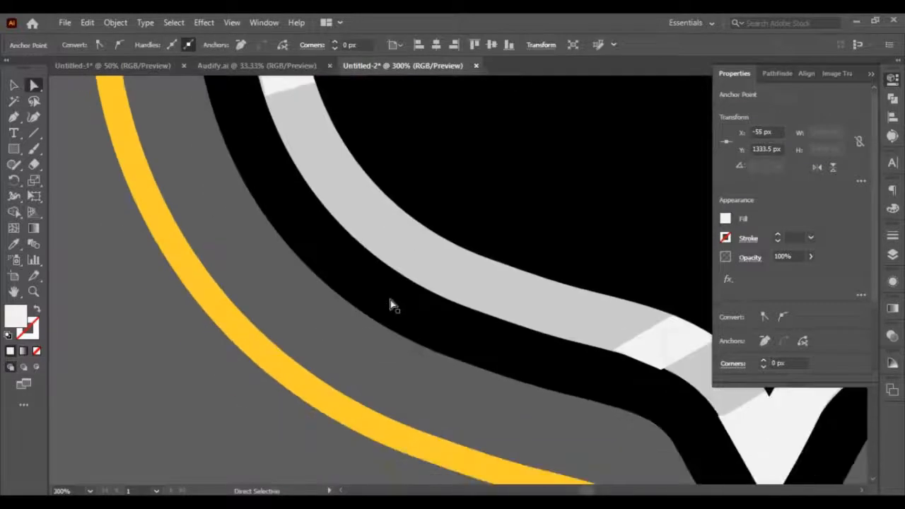
pyautogui.click(662, 372)
pyautogui.moveTo(663, 372); pyautogui.dragTo(665, 370)
pyautogui.scroll(-1, 690, 400)
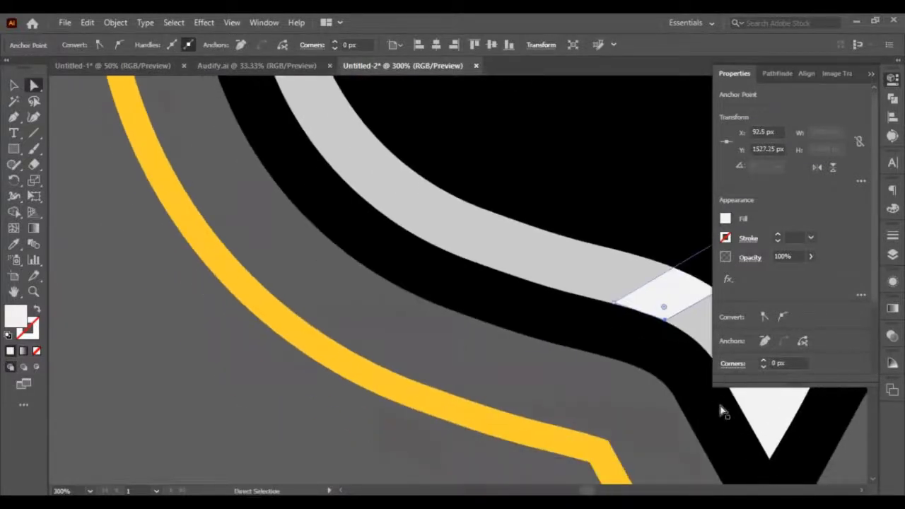
pyautogui.click(14, 85)
pyautogui.click(109, 231)
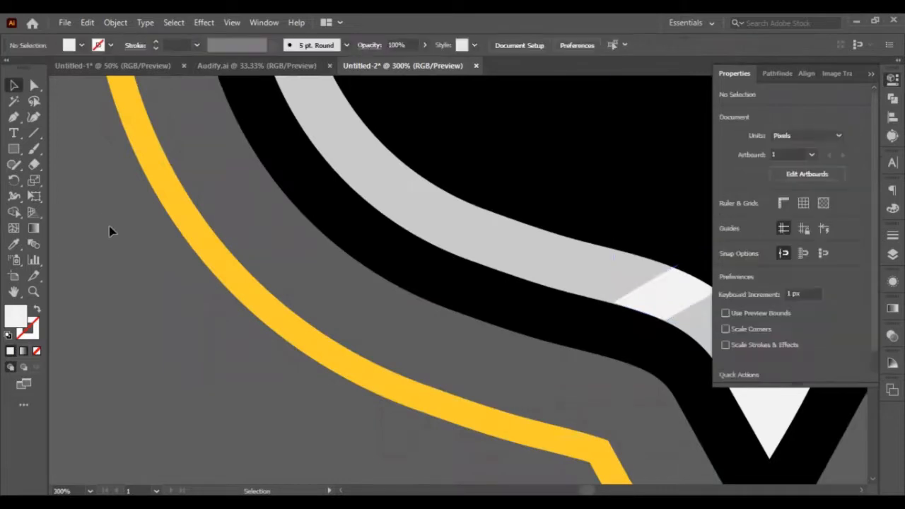
# Move the complete eagle shield logo up and to the left, away from the spare black shield.
pyautogui.scroll(-4, 111, 234)
pyautogui.scroll(2, 160, 253)
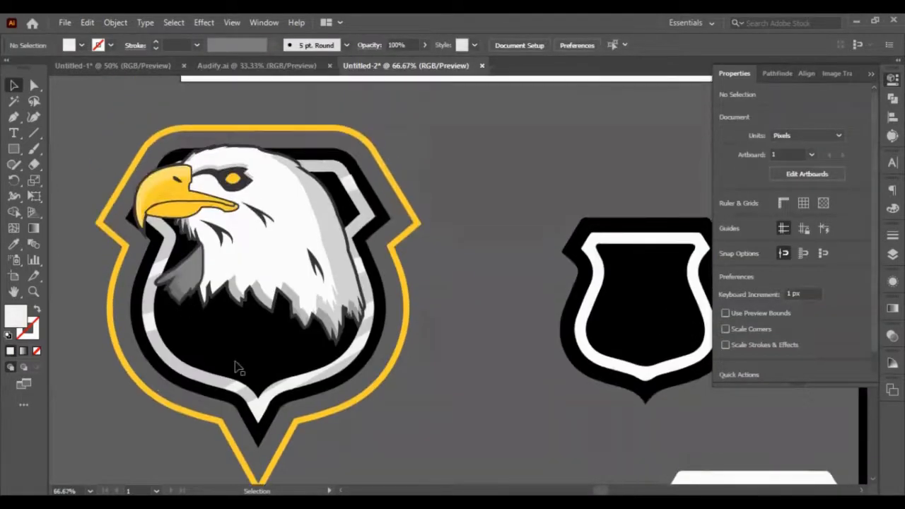
pyautogui.press('a')
pyautogui.hscroll(-1, 223, 362)
pyautogui.hscroll(-1, 224, 363)
pyautogui.press('v')
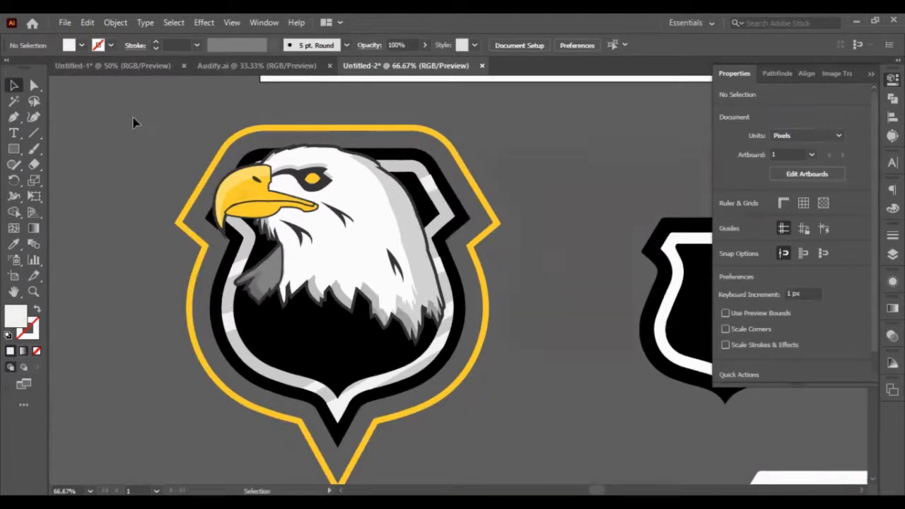
pyautogui.moveTo(133, 118); pyautogui.dragTo(519, 415)
pyautogui.moveTo(406, 315); pyautogui.dragTo(250, 266)
pyautogui.click(426, 349)
pyautogui.scroll(-5, 423, 348)
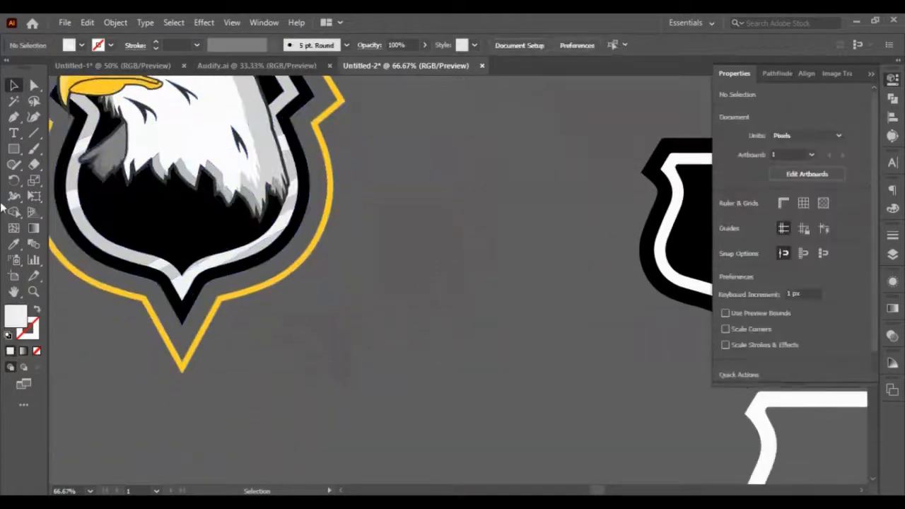
pyautogui.click(13, 133)
pyautogui.click(362, 348)
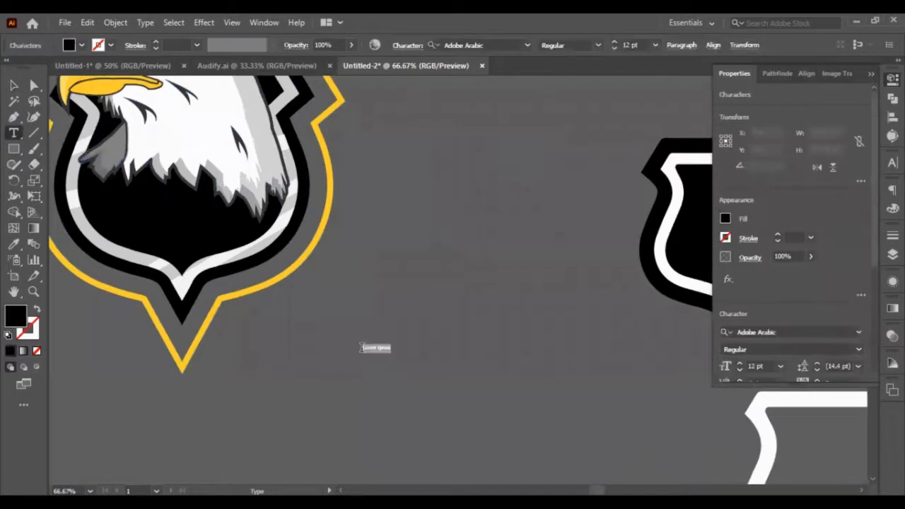
pyautogui.press('BackSpace')
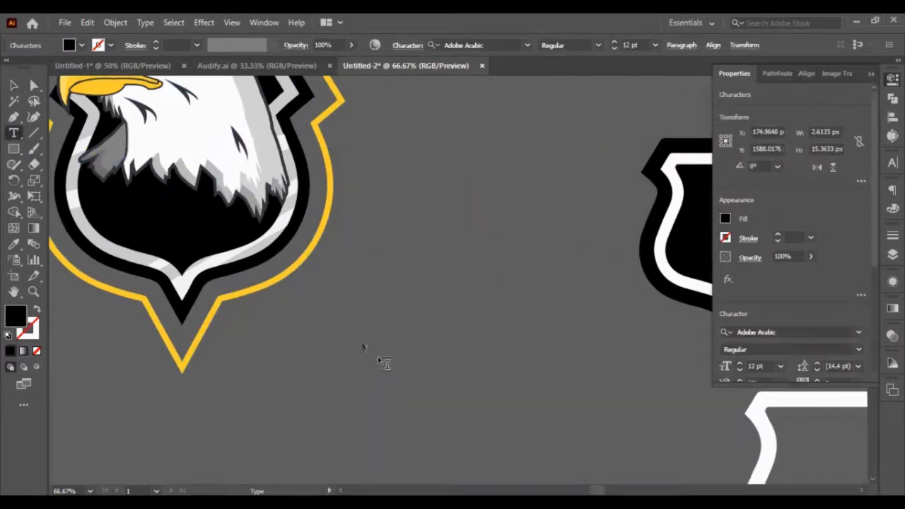
pyautogui.press('Escape')
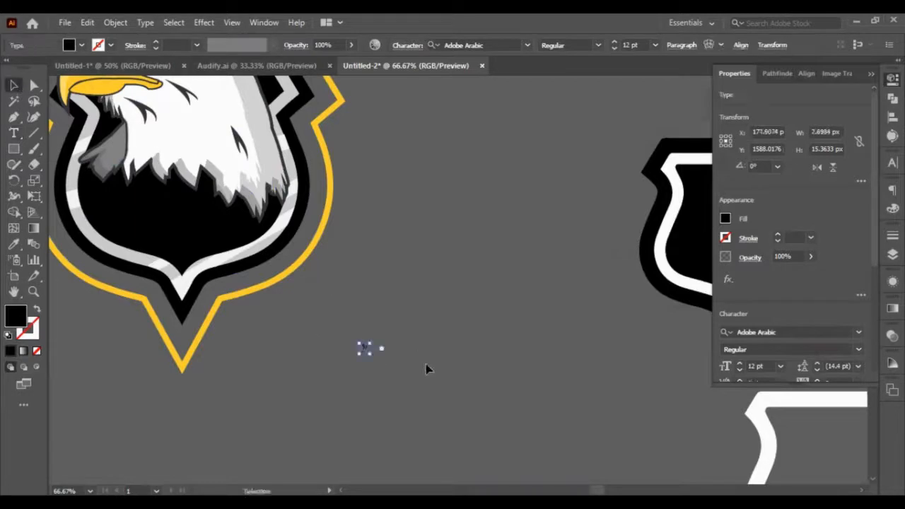
pyautogui.click(464, 449)
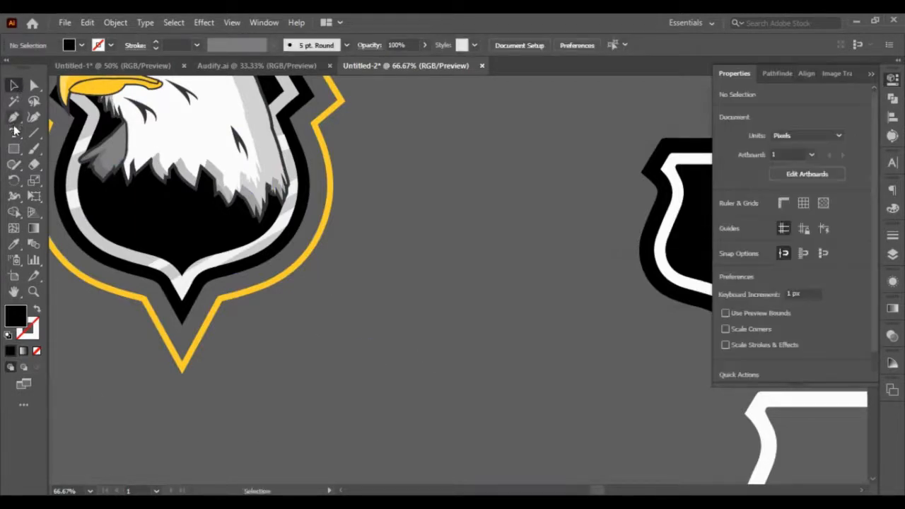
# Add a text object reading "eagle" in the empty area between the logo and the spare shield.
pyautogui.click(15, 132)
pyautogui.click(471, 353)
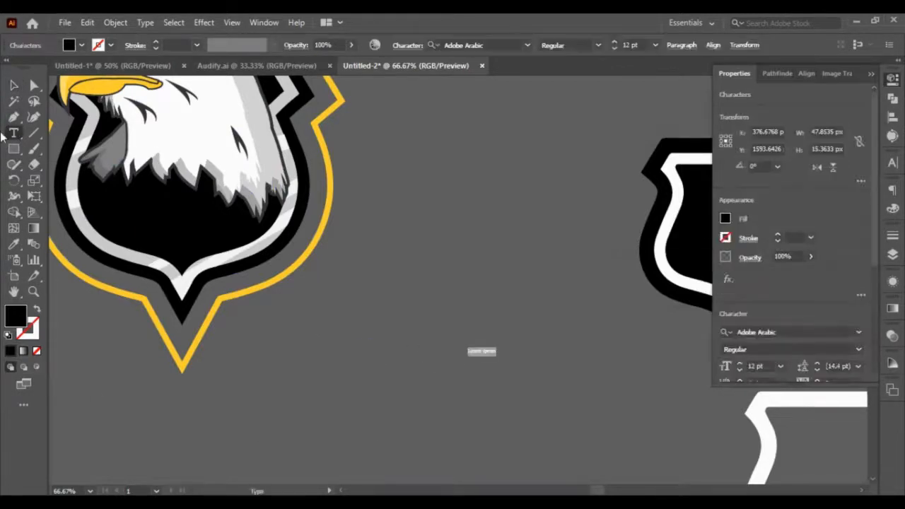
pyautogui.press('Escape')
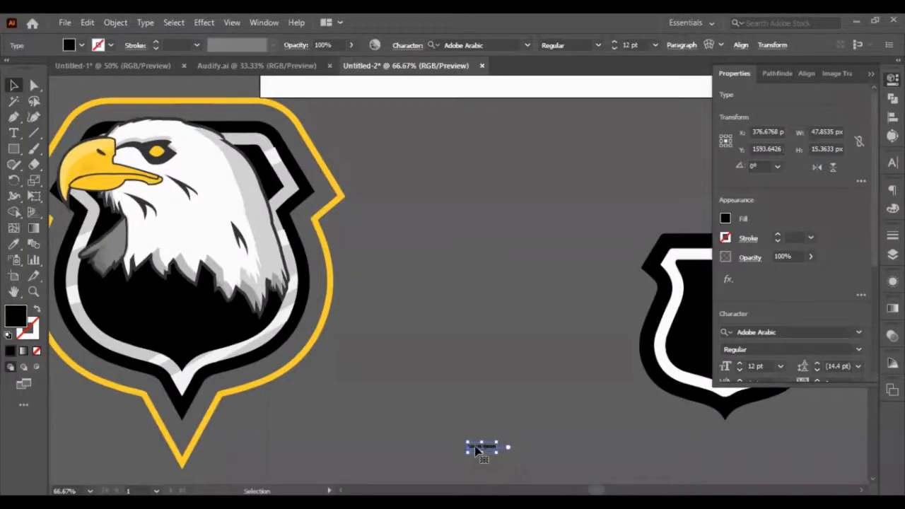
pyautogui.doubleClick(476, 445)
pyautogui.tripleClick(476, 444)
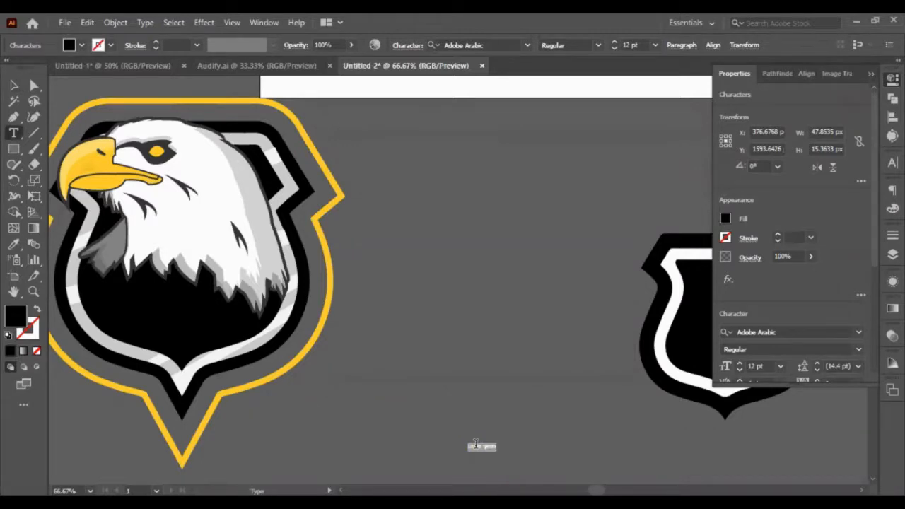
pyautogui.press('BackSpace')
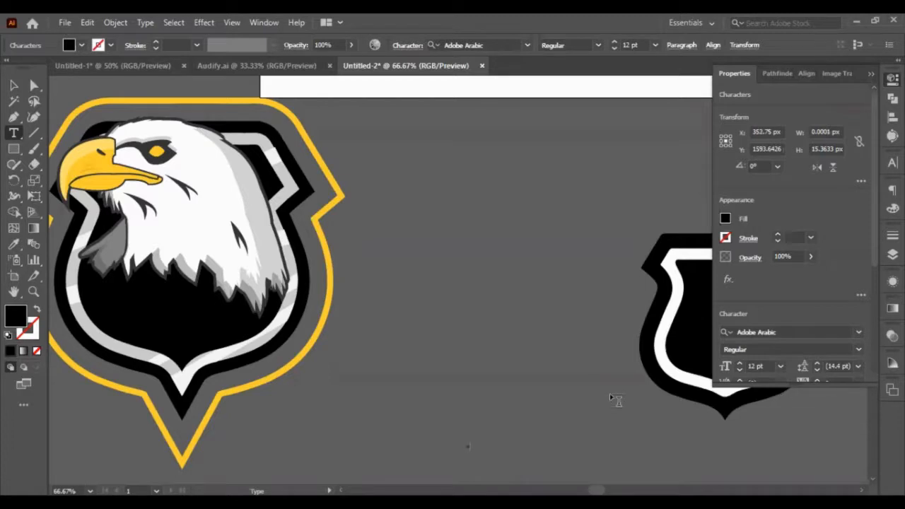
pyautogui.write('E')
pyautogui.press('BackSpace')
pyautogui.click(613, 403)
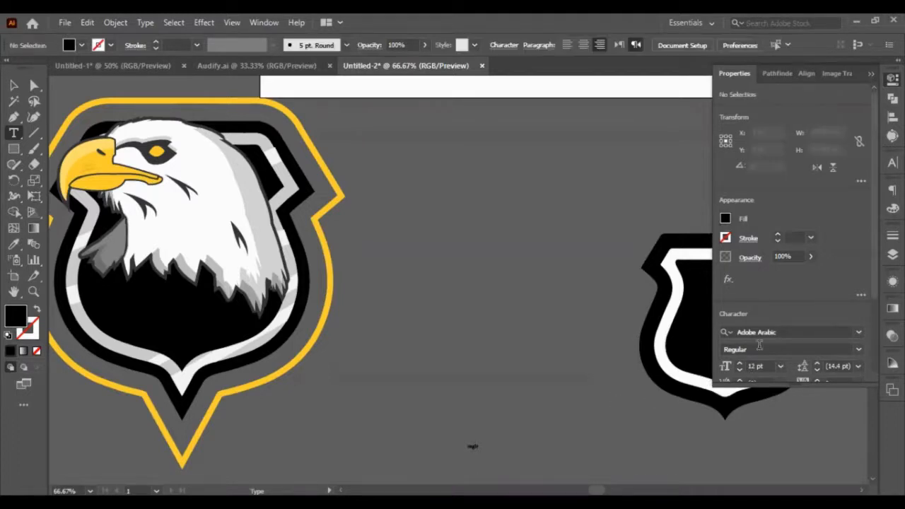
# Set the character font to Bebas Neue Regular.
pyautogui.click(783, 331)
pyautogui.write('b')
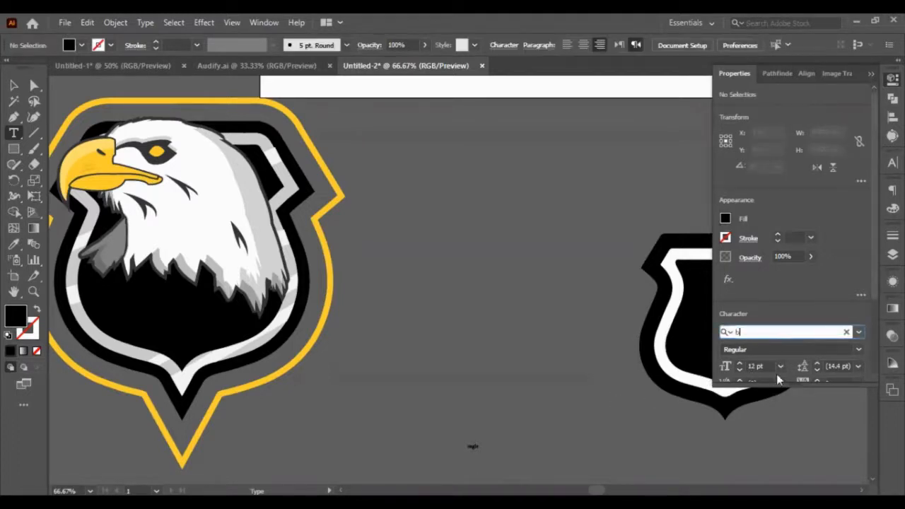
pyautogui.write('e')
pyautogui.click(758, 459)
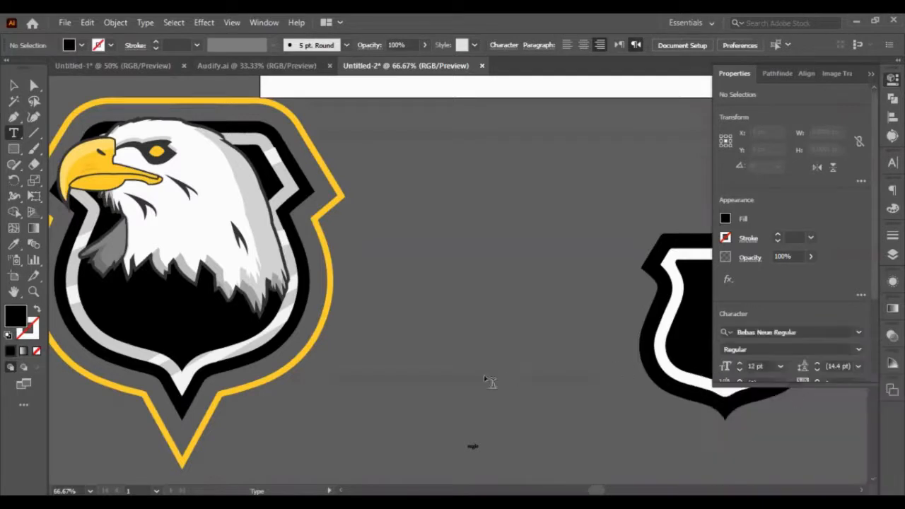
# Set the font of the small "eagle" text object to Bebas Neue Regular.
pyautogui.click(12, 85)
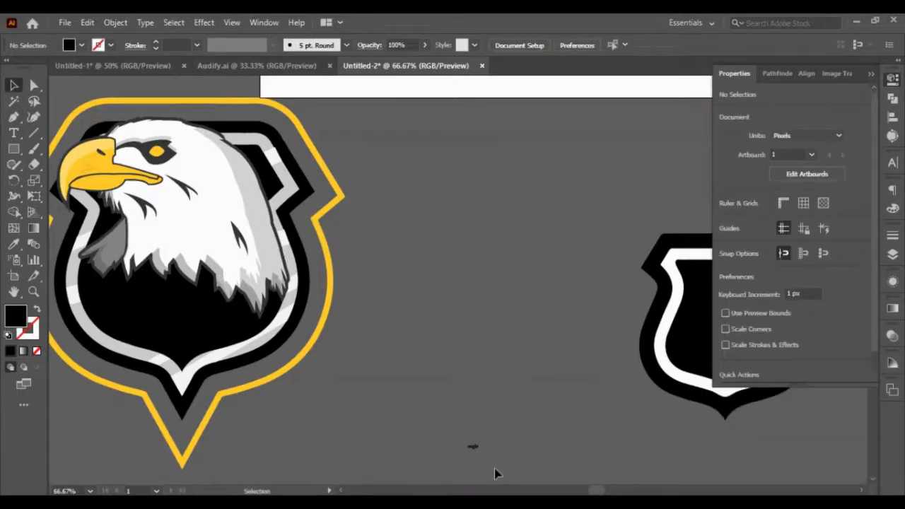
pyautogui.click(473, 446)
pyautogui.click(779, 335)
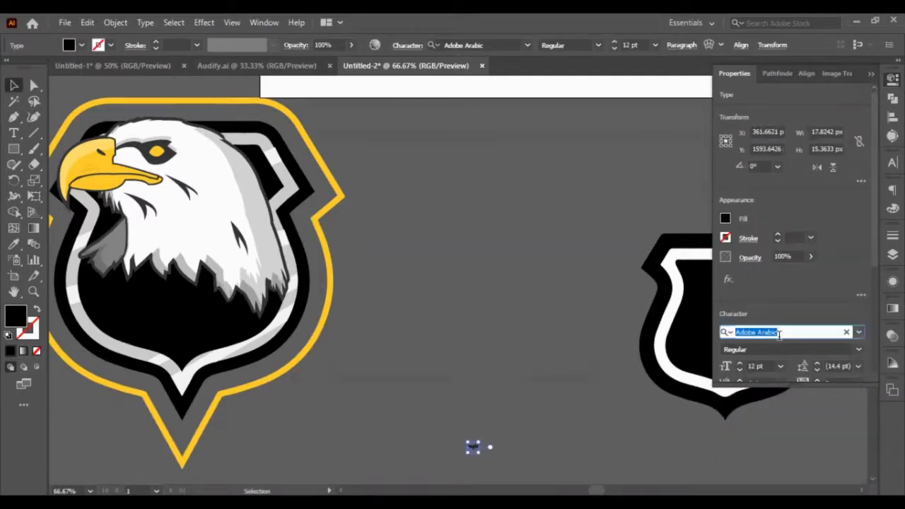
pyautogui.write('be')
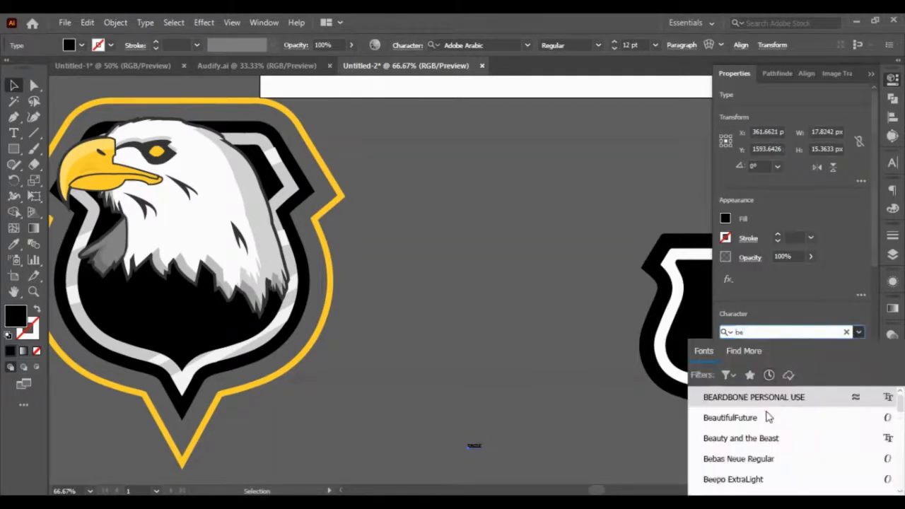
pyautogui.click(767, 461)
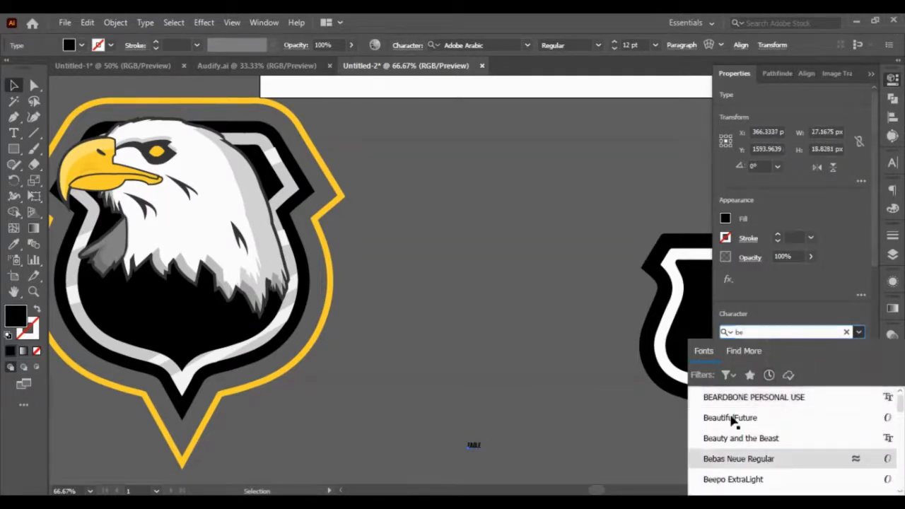
# Enlarge the EAGLE text to a font size of 130 pt.
pyautogui.click(764, 367)
pyautogui.hotkey('shift', 'Up')
pyautogui.hotkey('shift', 'Up')
pyautogui.hotkey('shift', 'Up')
pyautogui.hotkey('shift', 'Up')
pyautogui.hotkey('shift', 'Up')
pyautogui.hotkey('shift', 'Up')
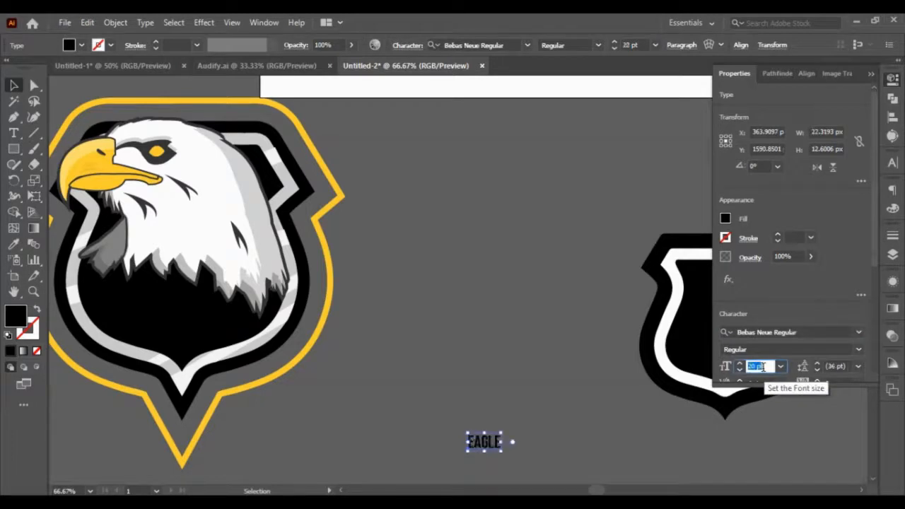
pyautogui.hotkey('shift', 'Up')
pyautogui.hotkey('shift', 'Up')
pyautogui.hotkey('shift', 'Up')
pyautogui.hotkey('shift', 'Up')
pyautogui.hotkey('shift', 'Up')
pyautogui.hotkey('shift', 'Up')
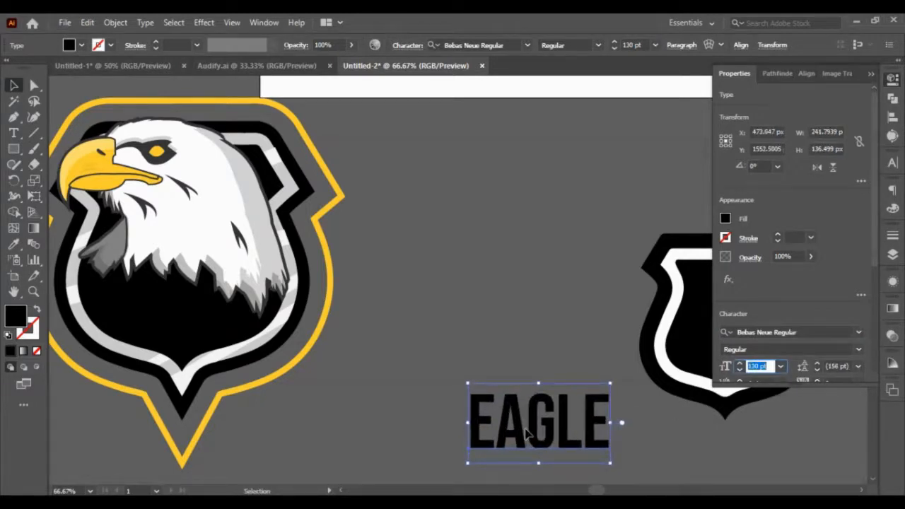
# Convert the EAGLE text to outlines and ungroup it into separate letter shapes.
pyautogui.moveTo(527, 432); pyautogui.dragTo(481, 417)
pyautogui.hotkey('ctrl', 'shift', 'o')
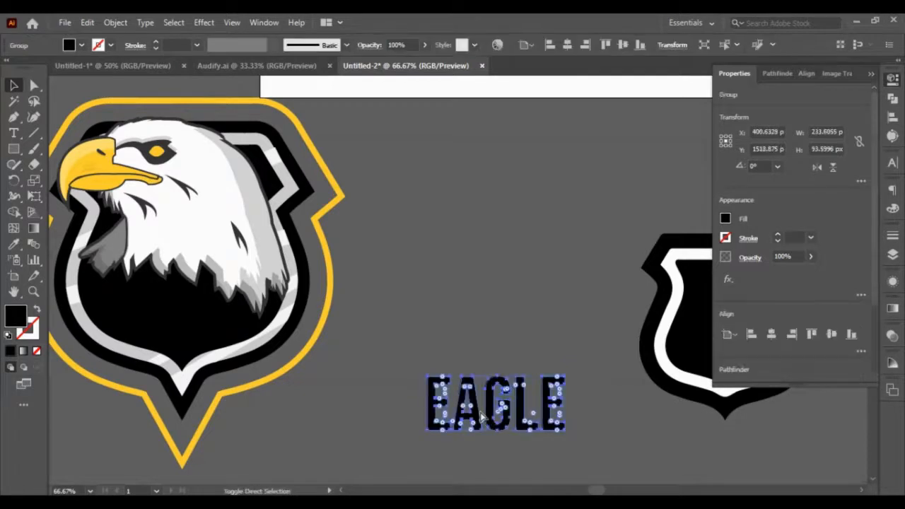
pyautogui.hotkey('ctrl', '8')
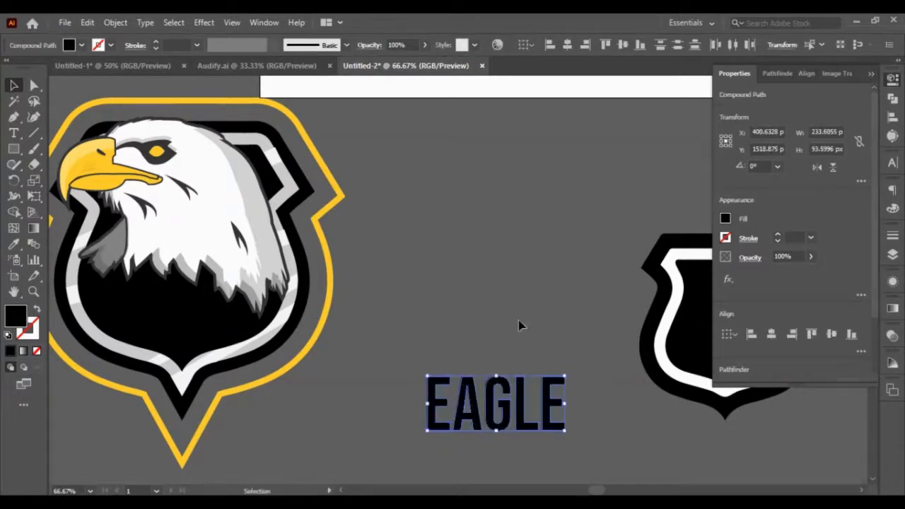
pyautogui.click(519, 325)
pyautogui.click(503, 407)
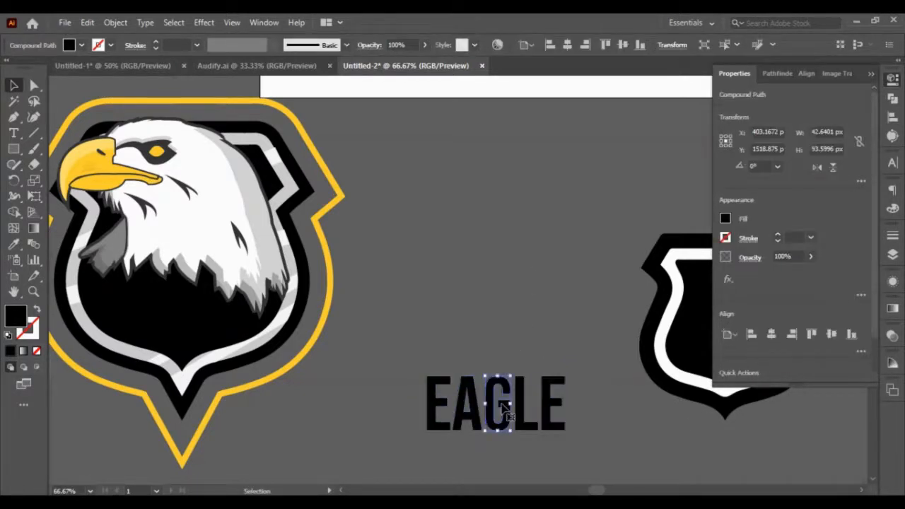
# Move all the outlined EAGLE letters together slightly to the left and up.
pyautogui.click(434, 384)
pyautogui.click(429, 354)
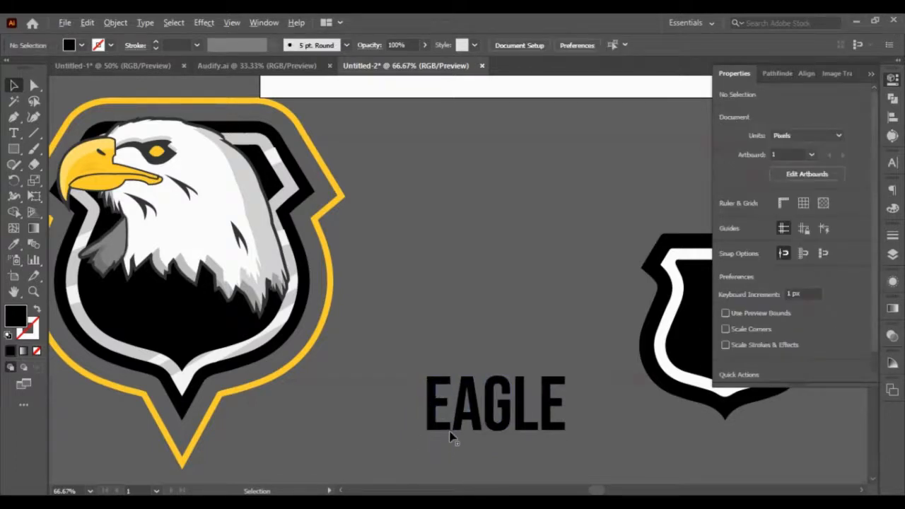
pyautogui.scroll(1, 451, 436)
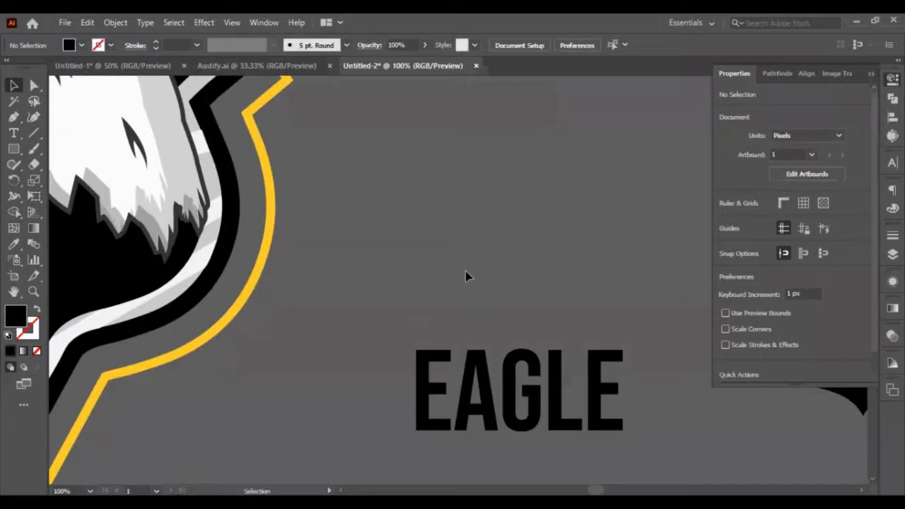
pyautogui.click(610, 429)
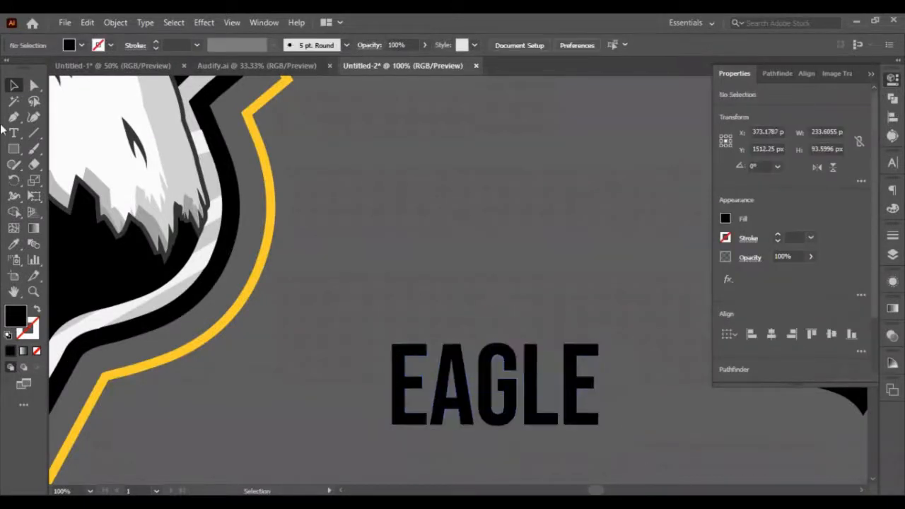
# Draw a closed black pointed spur with the Pen tool, extending left from the upper-left corner of the first E.
pyautogui.click(13, 117)
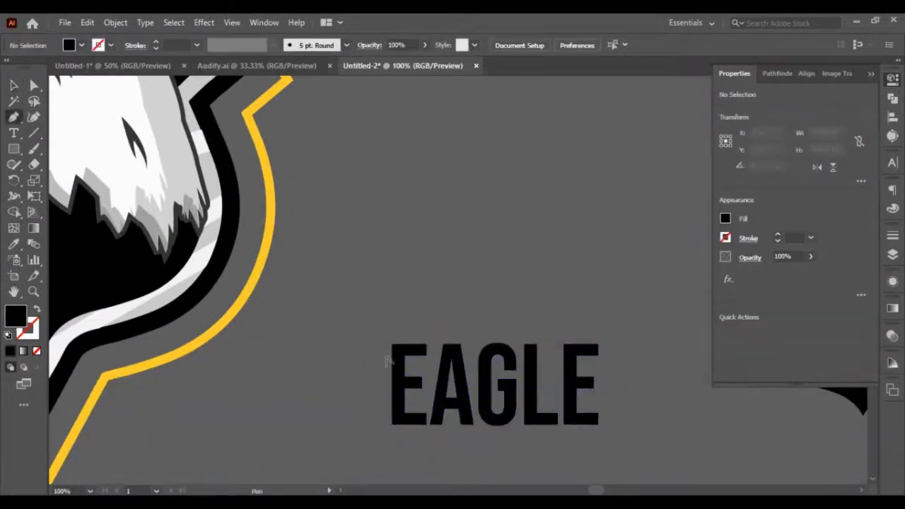
pyautogui.scroll(2, 393, 355)
pyautogui.click(394, 334)
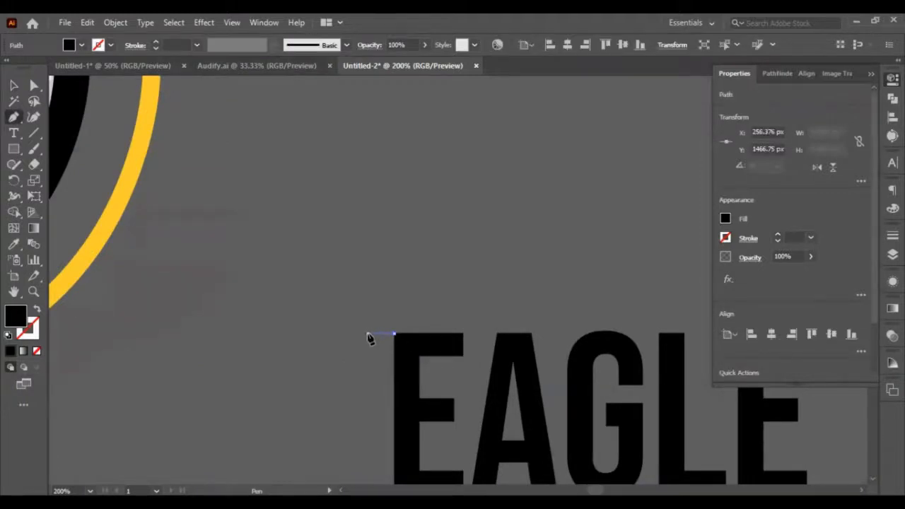
pyautogui.click(368, 333)
pyautogui.click(398, 351)
pyautogui.scroll(-2, 398, 352)
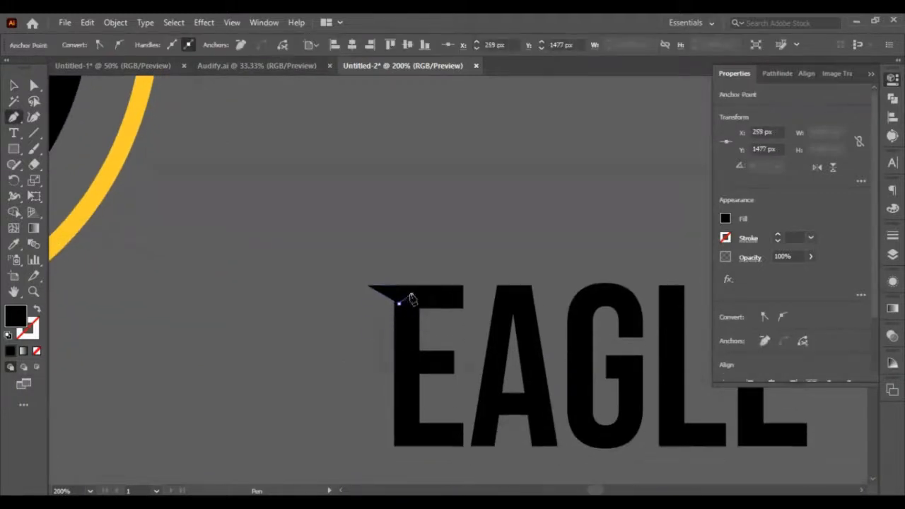
pyautogui.click(410, 293)
pyautogui.click(394, 286)
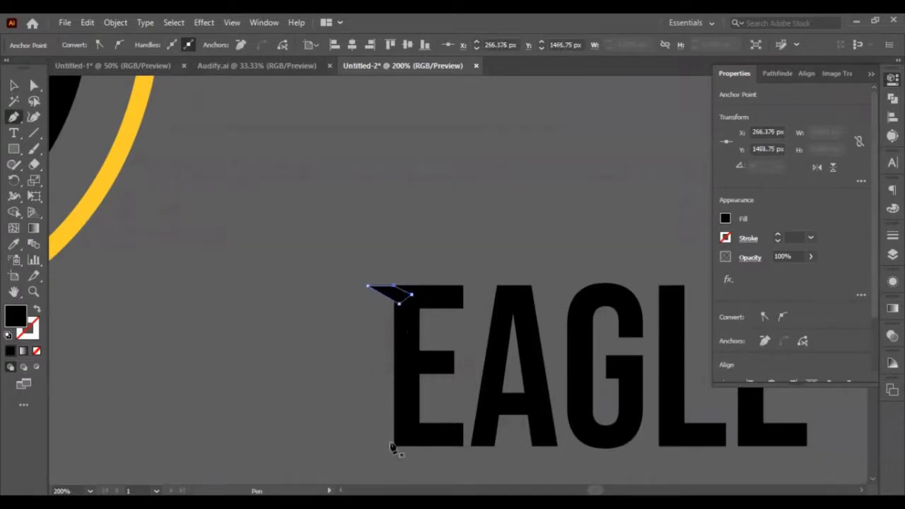
# Draw a matching black triangular spur with the Pen tool at the lower-left corner of the first E.
pyautogui.click(394, 446)
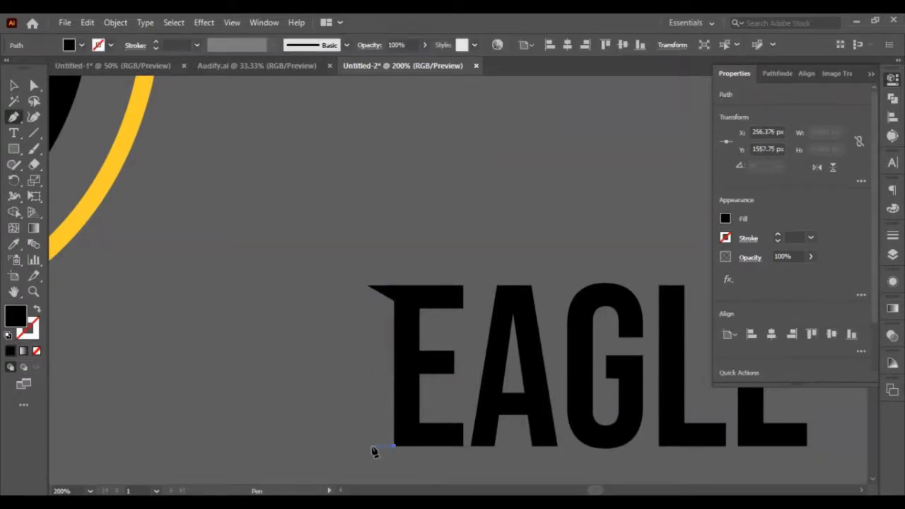
pyautogui.click(371, 447)
pyautogui.click(398, 427)
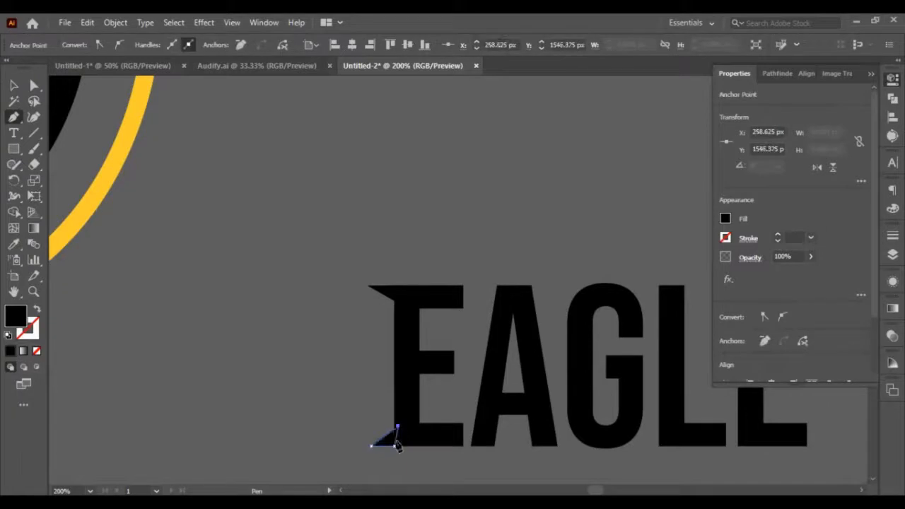
pyautogui.click(394, 447)
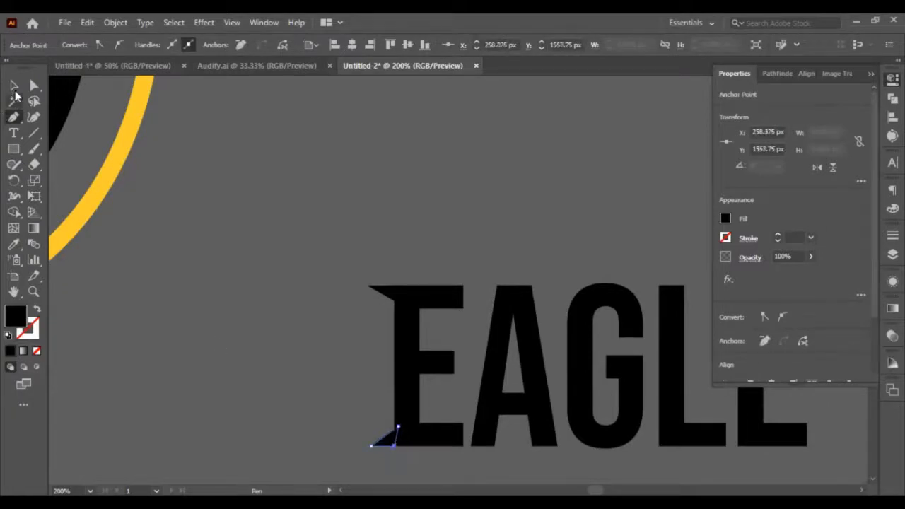
pyautogui.click(13, 86)
pyautogui.click(184, 236)
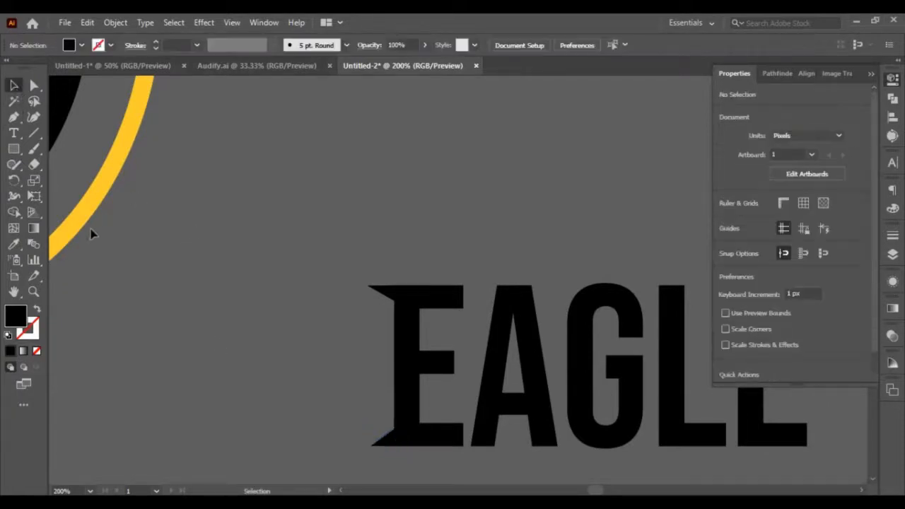
# Show the rulers and place a vertical guide at the tip of the E's upper spur, at X 241.75 px.
pyautogui.rightClick(198, 234)
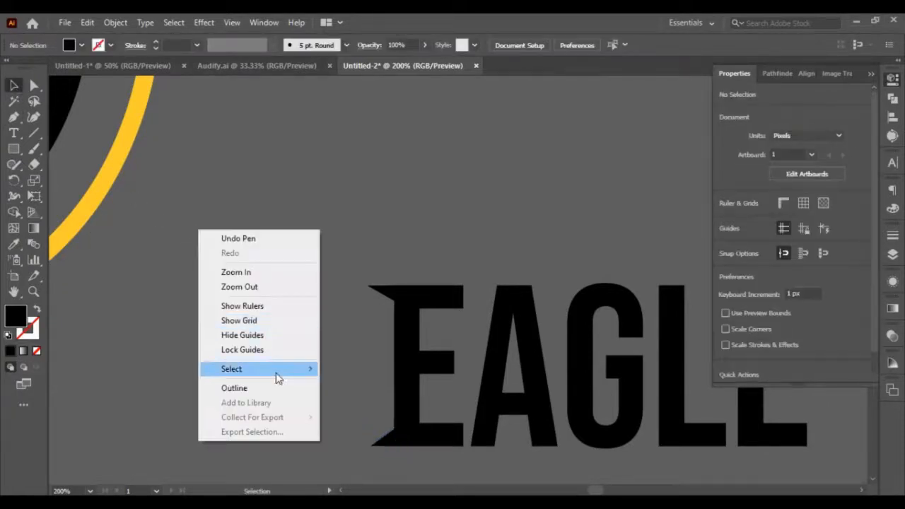
pyautogui.click(264, 313)
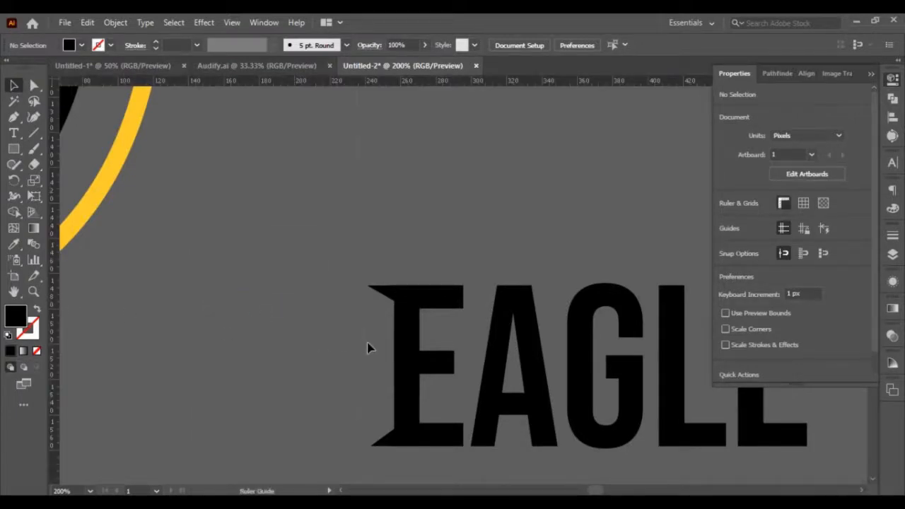
pyautogui.moveTo(367, 348); pyautogui.dragTo(368, 348)
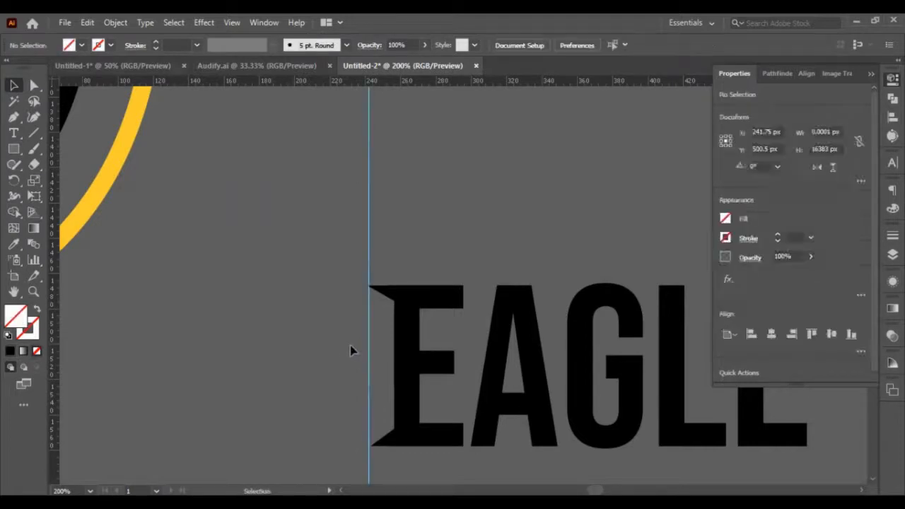
# Reposition the lower spur's inner anchor point to about 10 px above the base of the E.
pyautogui.scroll(1, 394, 316)
pyautogui.scroll(1, 394, 317)
pyautogui.scroll(-4, 389, 309)
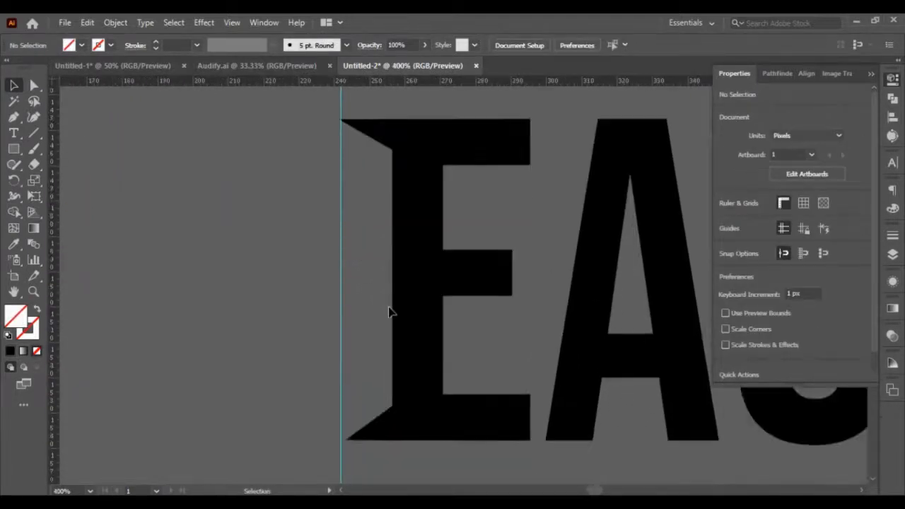
pyautogui.click(382, 377)
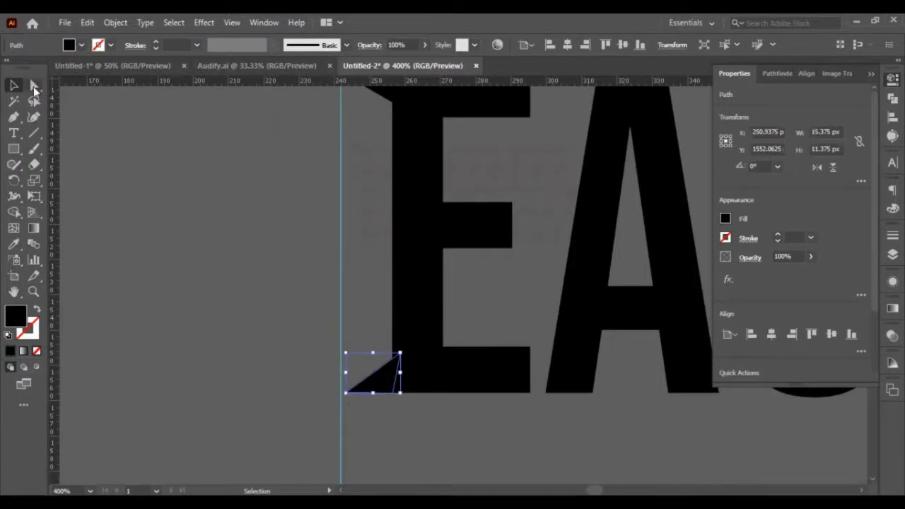
pyautogui.click(33, 86)
pyautogui.click(400, 354)
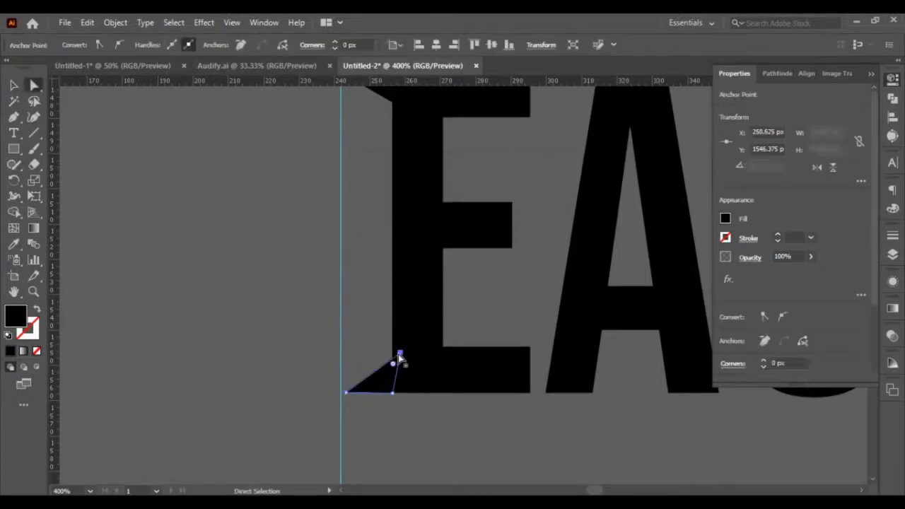
pyautogui.moveTo(399, 358); pyautogui.dragTo(401, 396)
pyautogui.hotkey('ctrl', 'z')
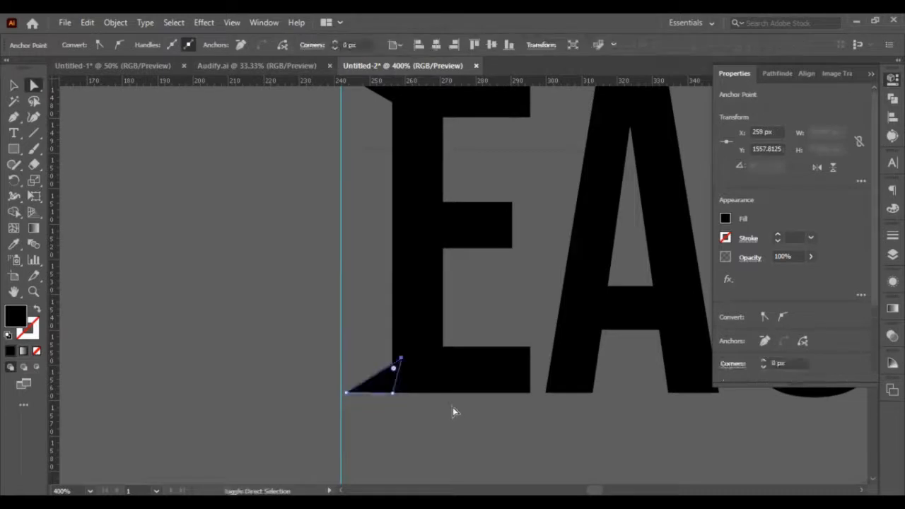
# Shift the tip of the E's lower spur to X 246.25 px, 10 px outside the letter's left edge.
pyautogui.hotkey('ctrl', 'z')
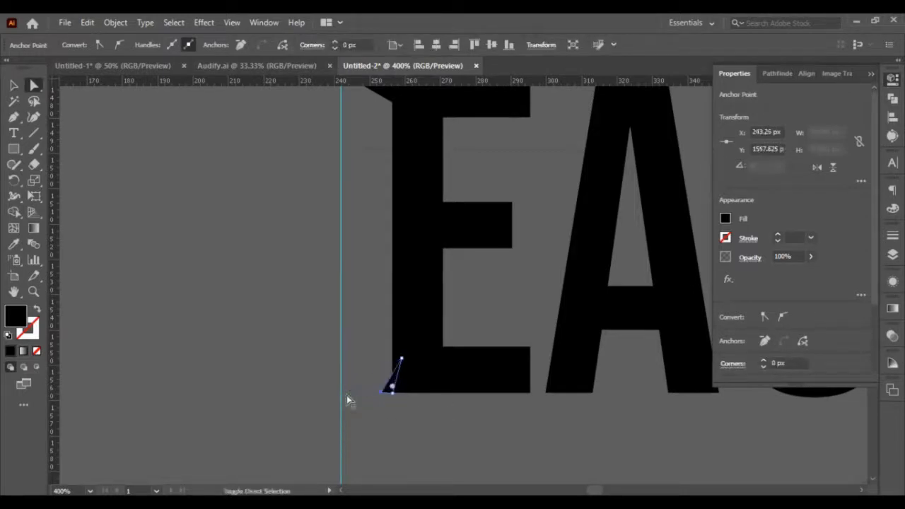
pyautogui.hotkey('ctrl', 'z')
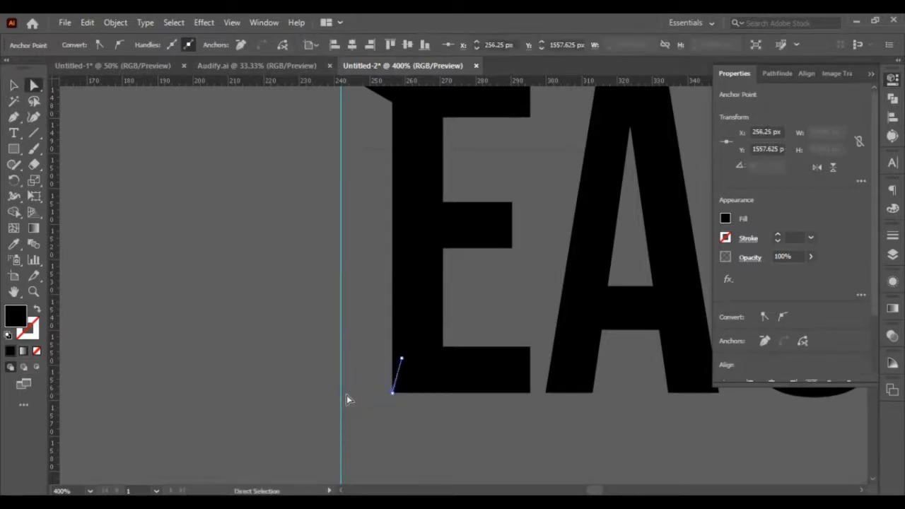
pyautogui.hotkey('ctrl', 'z')
# Shift the tip of the E's upper spur to X 246.375 px so it lines up with the lower spur's tip.
pyautogui.scroll(2, 354, 398)
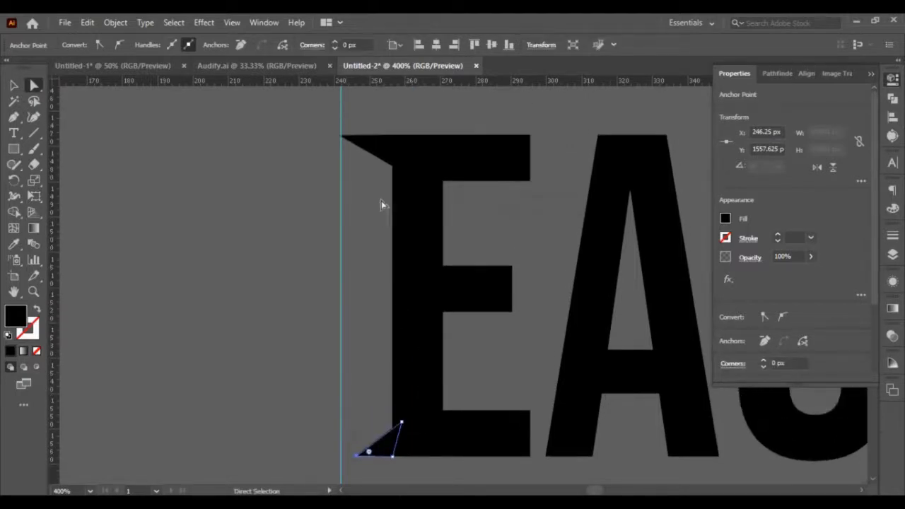
pyautogui.hotkey('ctrl', 'z')
pyautogui.hotkey('ctrl', 'z')
pyautogui.hotkey('ctrl', 'z')
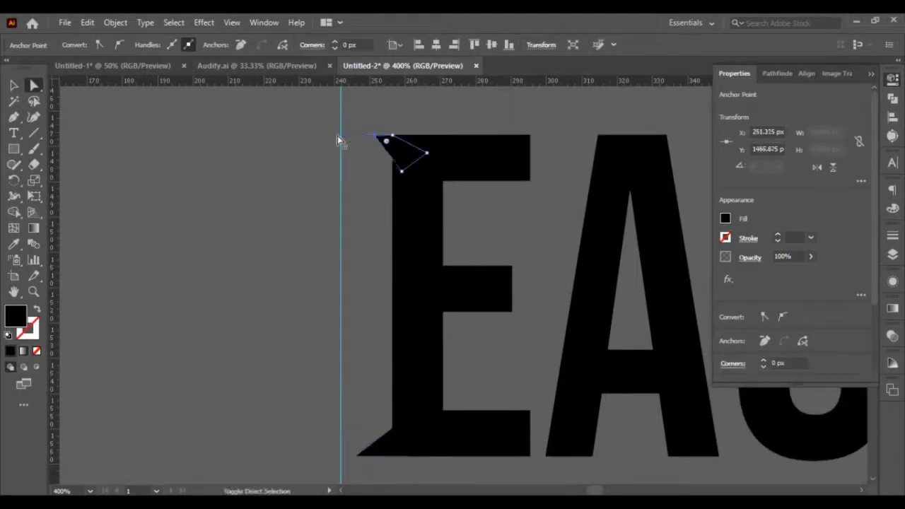
pyautogui.hotkey('ctrl', 'z')
pyautogui.hotkey('ctrl', 'z')
pyautogui.hotkey('ctrl', 'z')
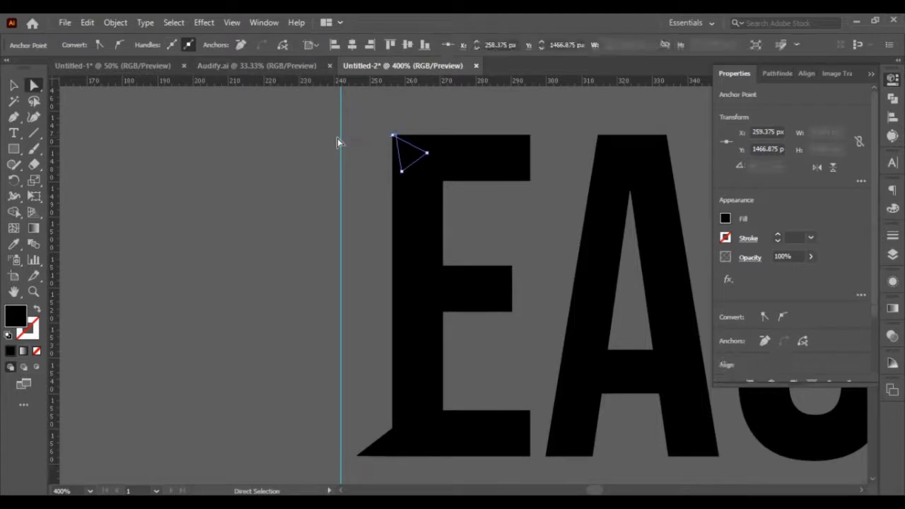
pyautogui.hotkey('ctrl', 'z')
pyautogui.hotkey('ctrl', 'z')
pyautogui.hotkey('ctrl', 'z')
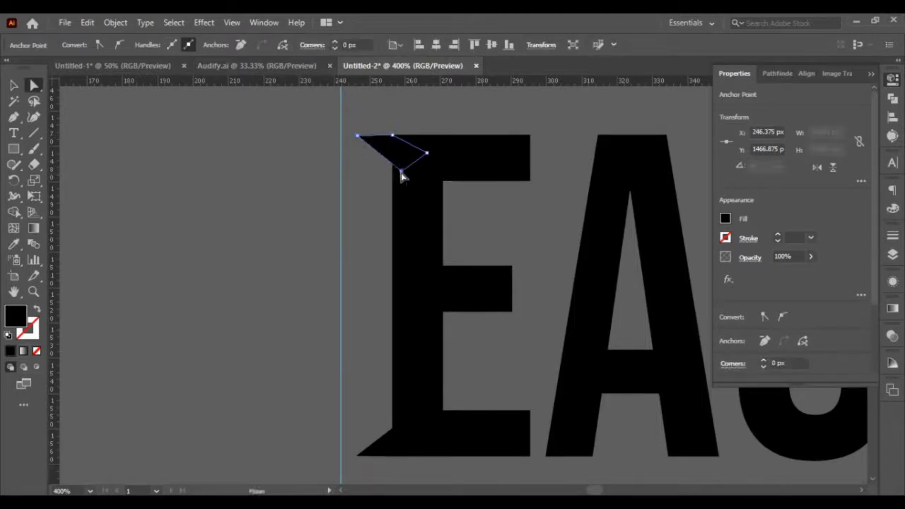
# Shift the inner anchor point of the E's upper spur onto the letter's left edge, at about X 256 px, Y 1476 px.
pyautogui.click(401, 173)
pyautogui.press('Delete')
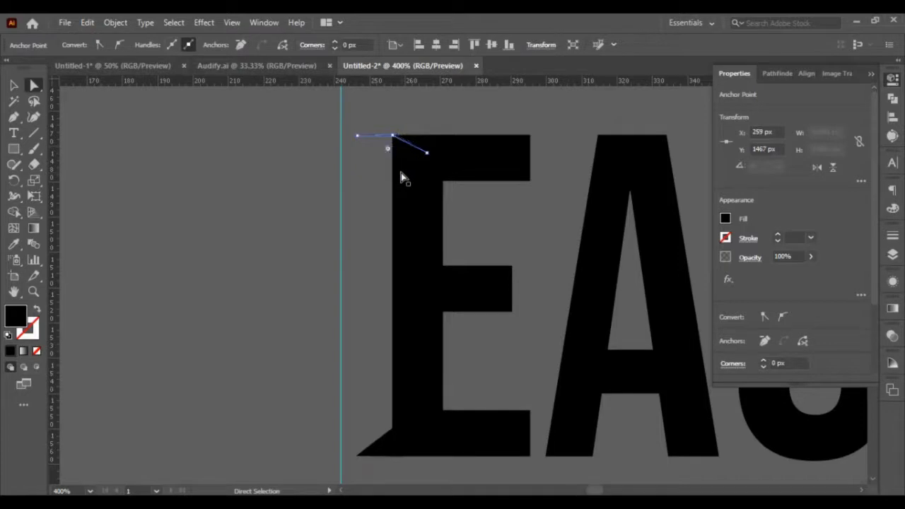
pyautogui.hotkey('ctrl', 'z')
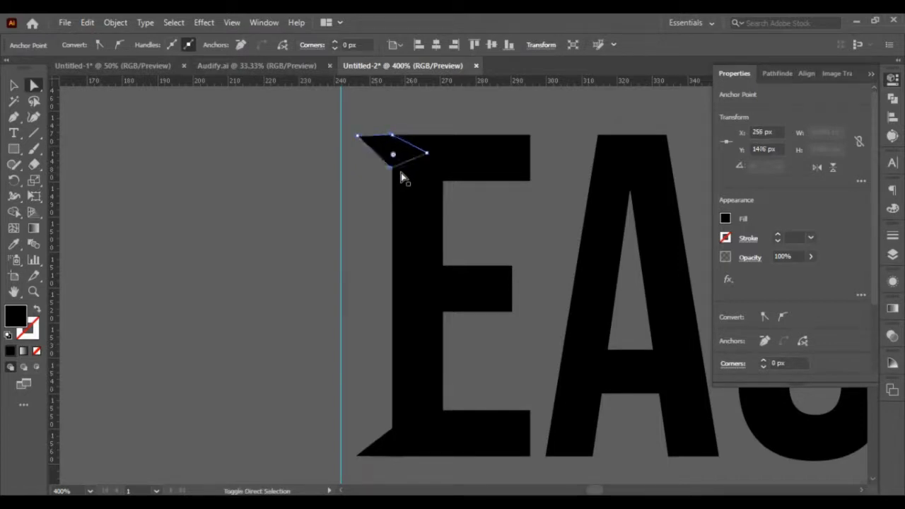
# Set the lower spur's inner anchor point to X 257 px, Y 1547.8125 px, and fine-tune the upper spur's inner point to match.
pyautogui.click(401, 424)
pyautogui.press('Left')
pyautogui.press('Left')
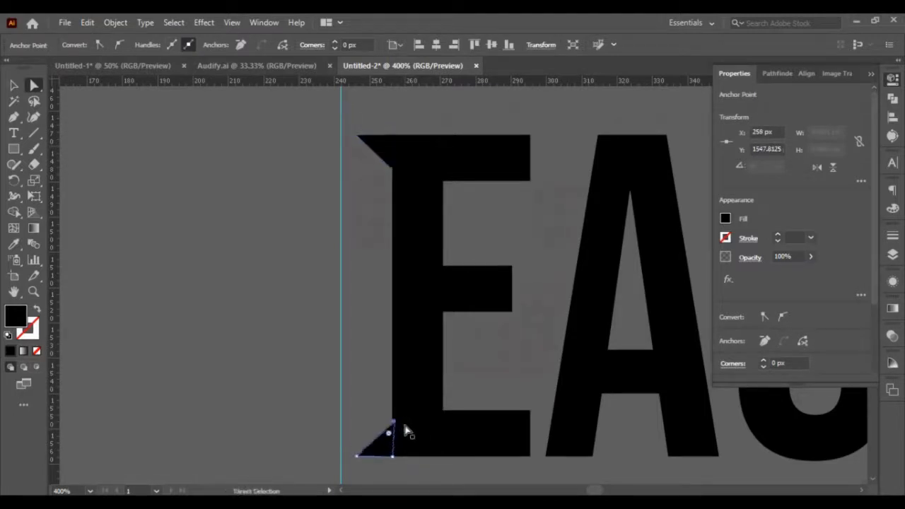
pyautogui.press('Down')
pyautogui.press('Down')
pyautogui.press('Down')
pyautogui.press('Down')
pyautogui.press('Down')
pyautogui.press('Down')
pyautogui.press('Down')
pyautogui.press('Down')
pyautogui.press('Down')
pyautogui.press('Down')
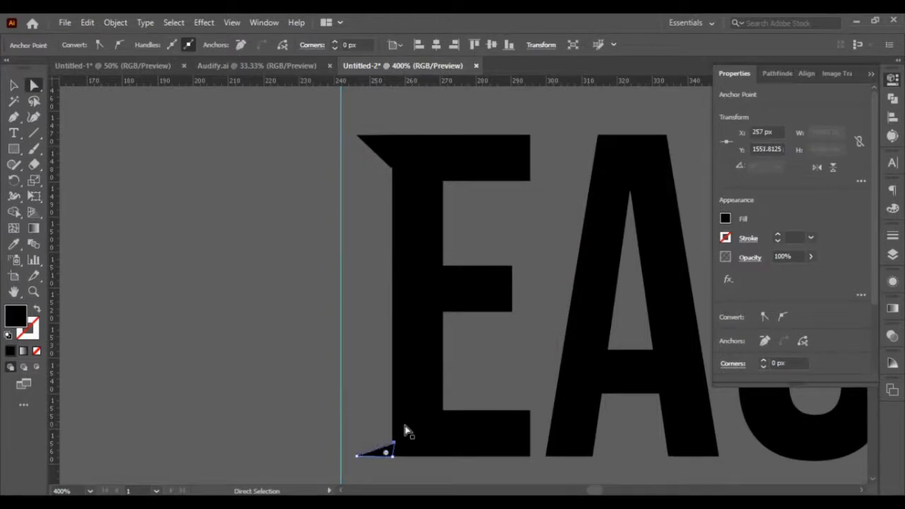
pyautogui.press('Down')
pyautogui.press('Down')
pyautogui.press('Down')
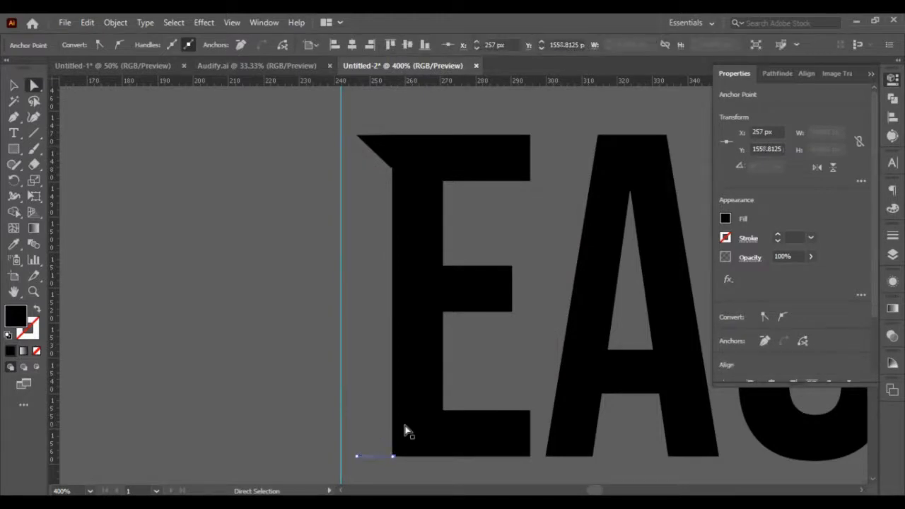
pyautogui.hotkey('shift', 'Up')
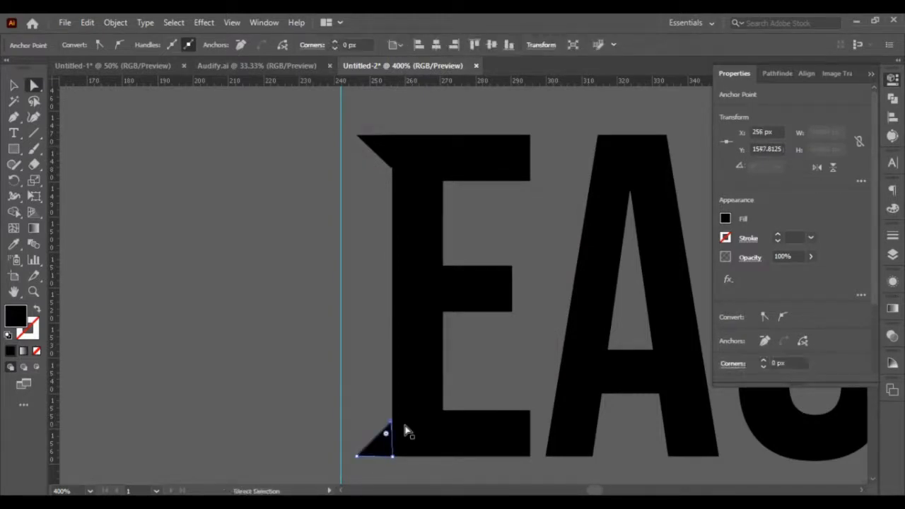
pyautogui.click(372, 356)
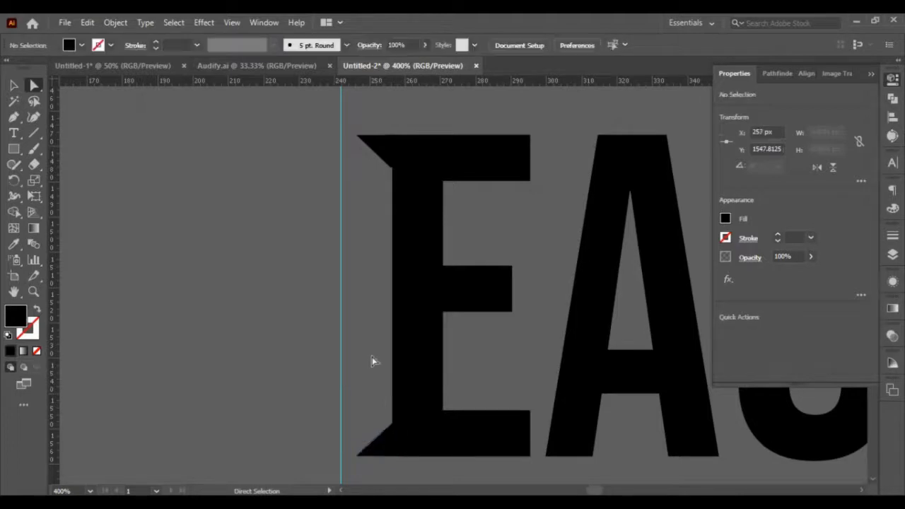
pyautogui.click(391, 172)
pyautogui.click(281, 238)
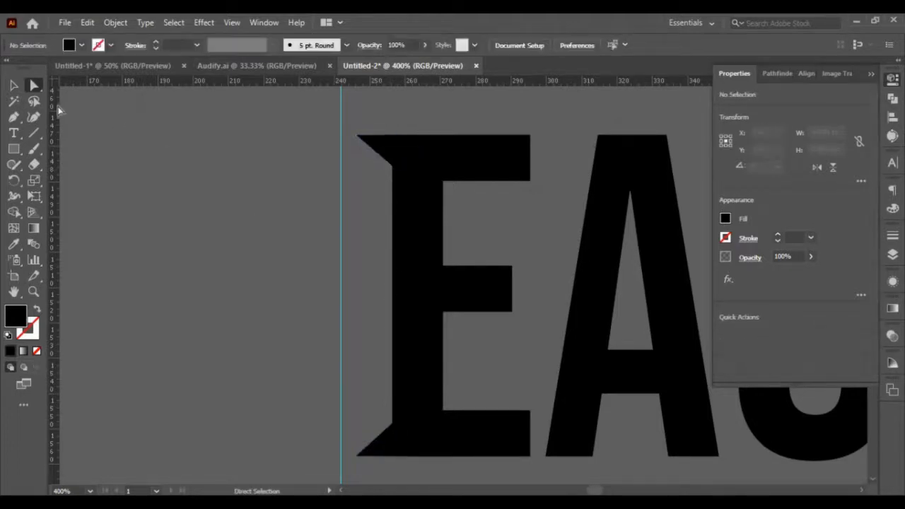
# Duplicate the first E's upper and lower spurs together.
pyautogui.click(13, 86)
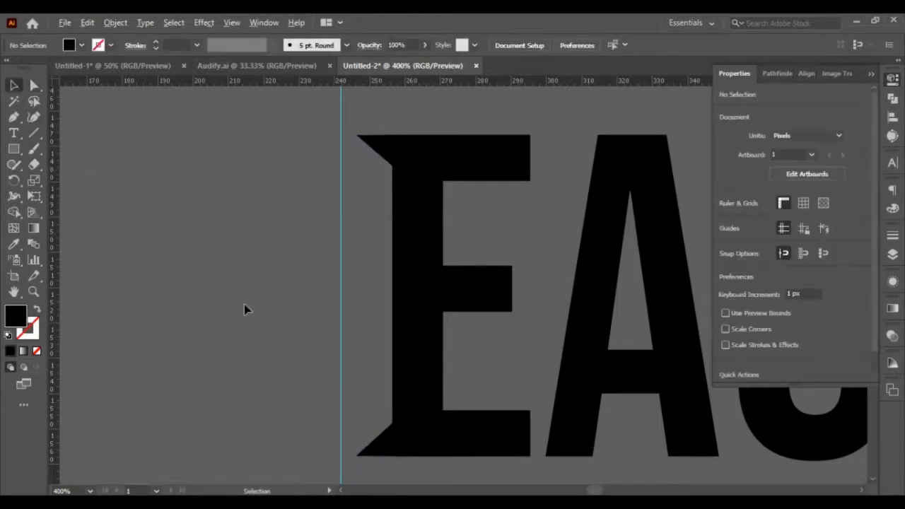
pyautogui.keyDown('alt'); pyautogui.scroll(-2, 244, 309); pyautogui.keyUp('alt')
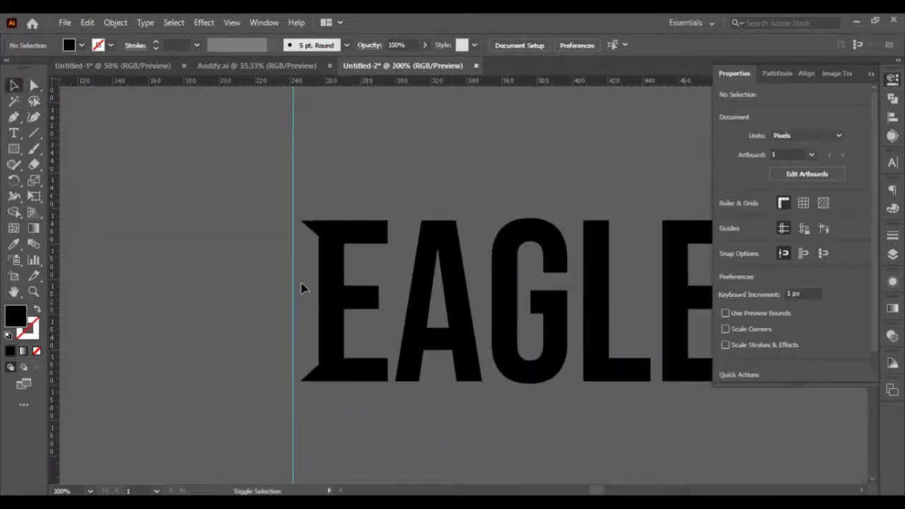
pyautogui.hscroll(4, 302, 288)
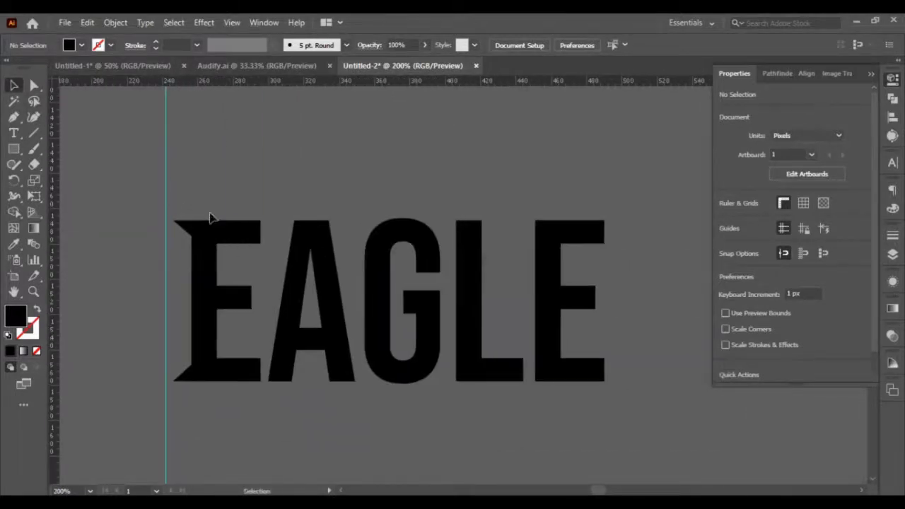
pyautogui.click(186, 226)
pyautogui.keyDown('shift'); pyautogui.click(182, 378); pyautogui.keyUp('shift')
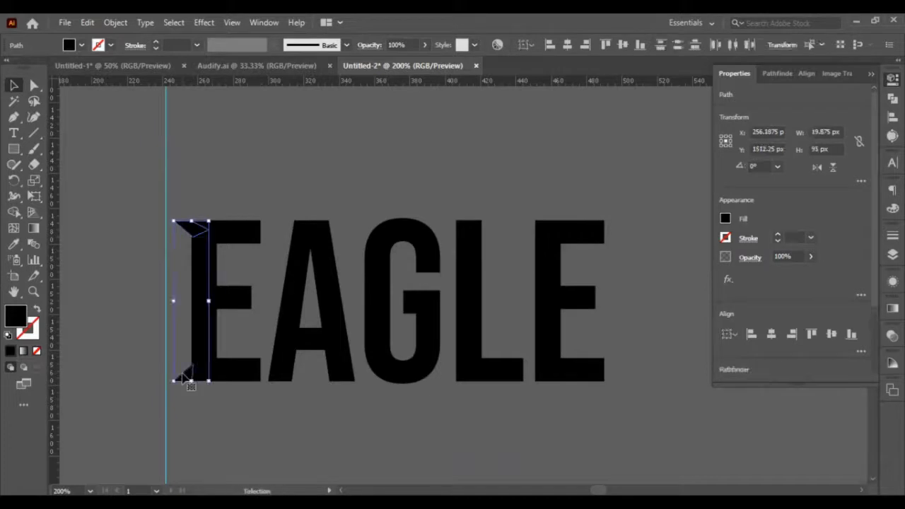
pyautogui.press('a')
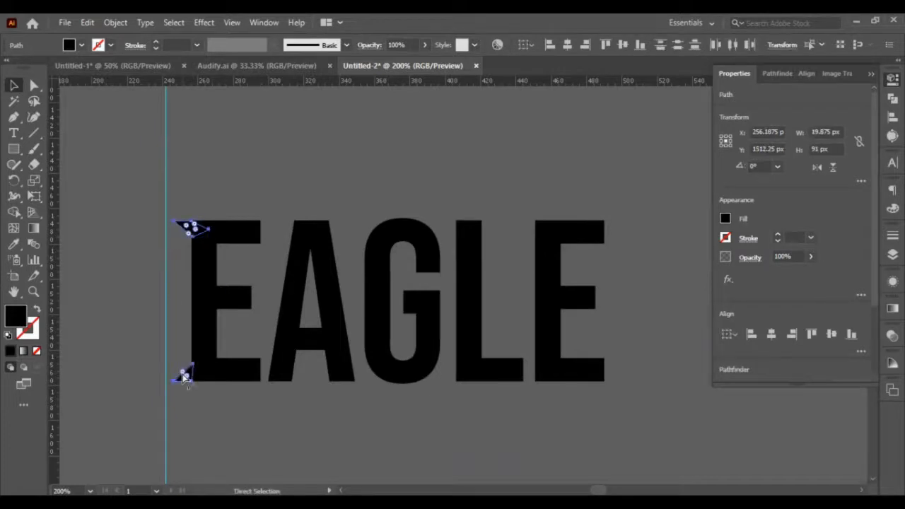
pyautogui.press('v')
pyautogui.hotkey('ctrl', 'c')
pyautogui.hotkey('ctrl', 'v')
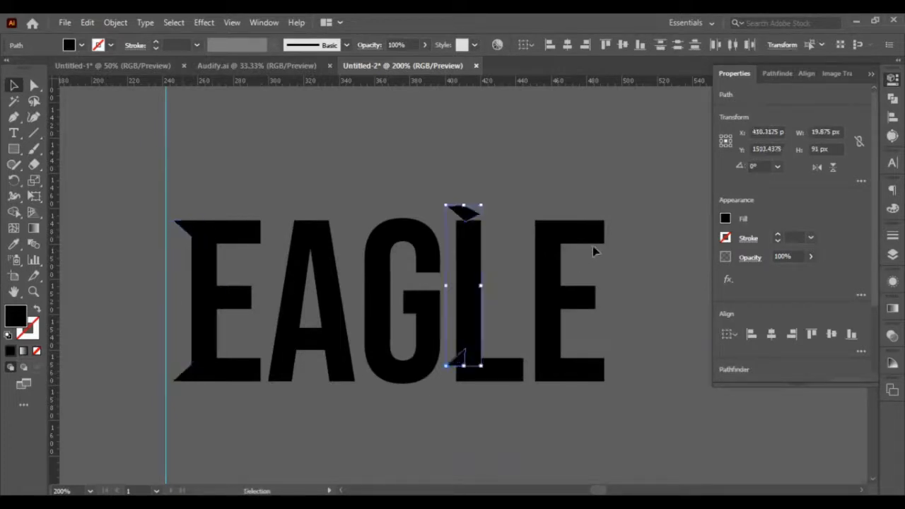
# Move the copied spurs horizontally past the last E's right edge, to X 500.3125 px.
pyautogui.hotkey('shift', 'Right')
pyautogui.hotkey('shift', 'Right')
pyautogui.hotkey('shift', 'Right')
pyautogui.hotkey('shift', 'Right')
pyautogui.hotkey('shift', 'Right')
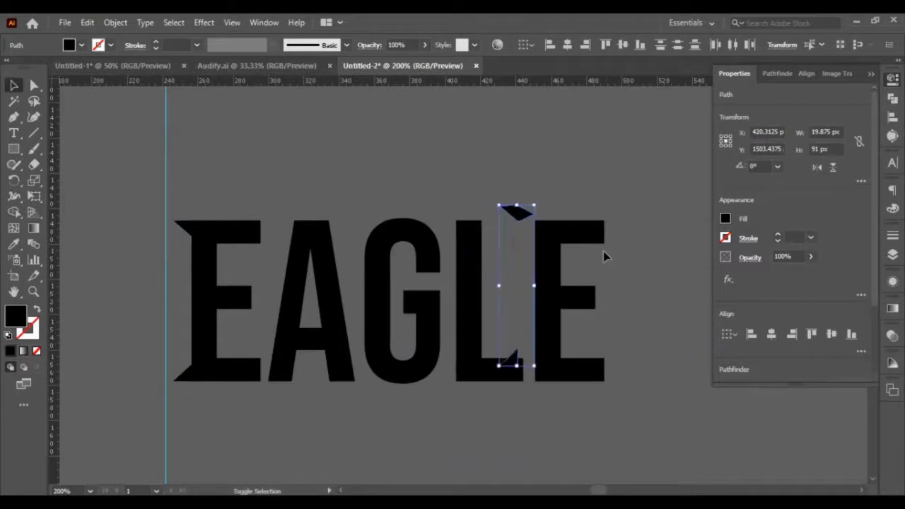
pyautogui.hotkey('shift', 'Right')
pyautogui.hotkey('shift', 'Right')
pyautogui.hotkey('shift', 'Right')
pyautogui.hotkey('shift', 'Right')
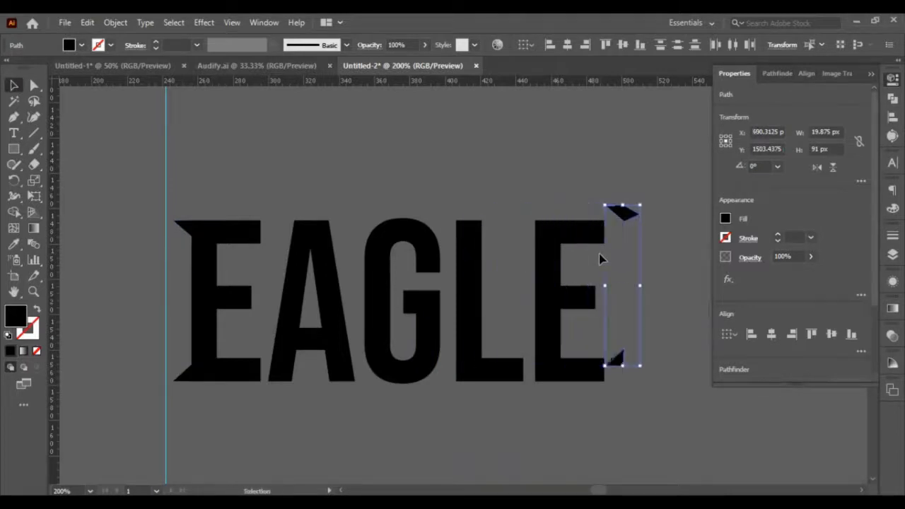
# Flip the copied spurs horizontally and move them against the last E's right side, at X 490.3125 px.
pyautogui.click(817, 168)
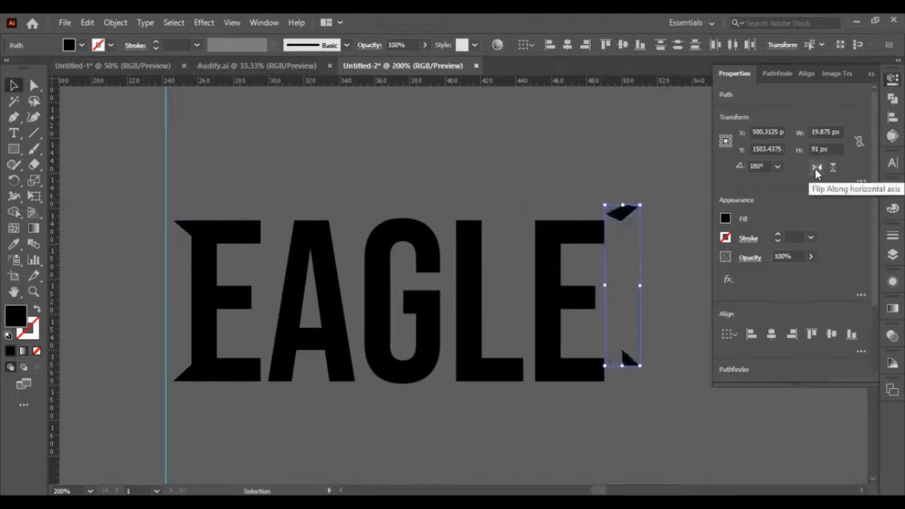
pyautogui.hotkey('shift', 'Down')
pyautogui.hotkey('shift', 'Left')
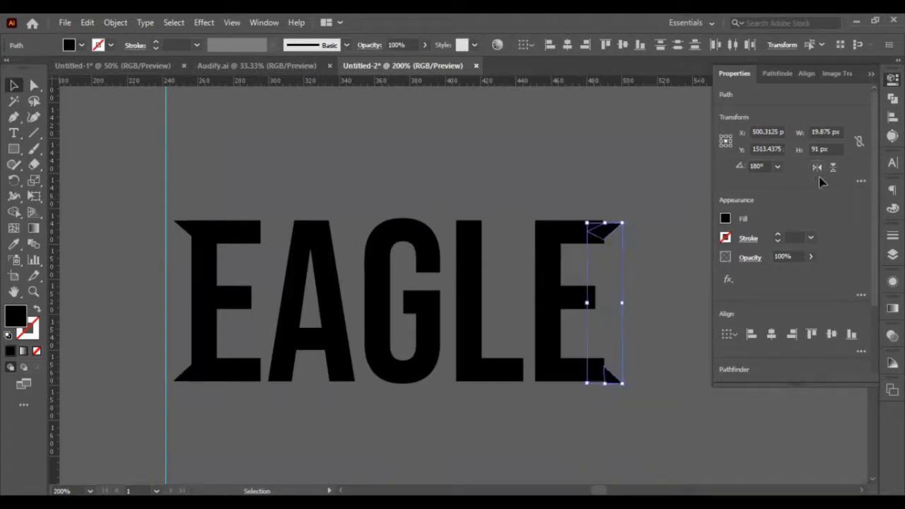
pyautogui.press('Up')
pyautogui.press('Up')
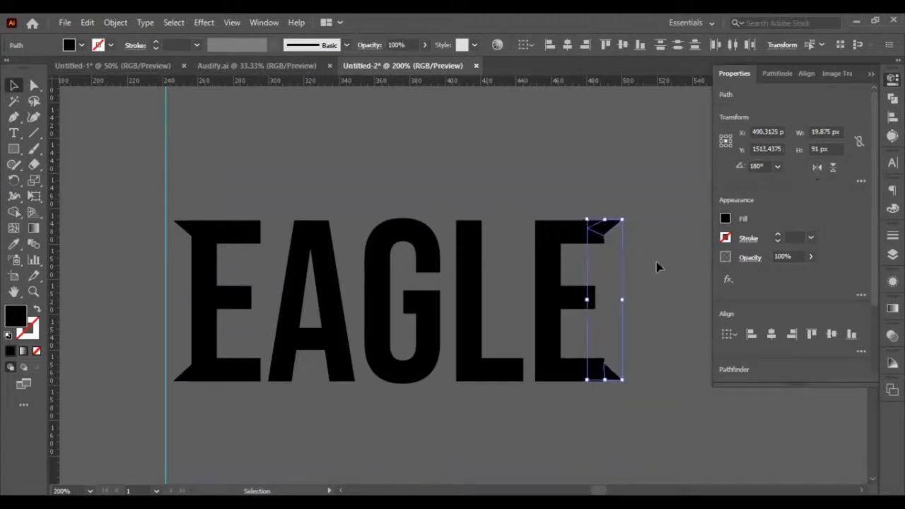
pyautogui.click(655, 263)
# Nudge the last E's upper spur 1 px up and 1 px left.
pyautogui.click(606, 231)
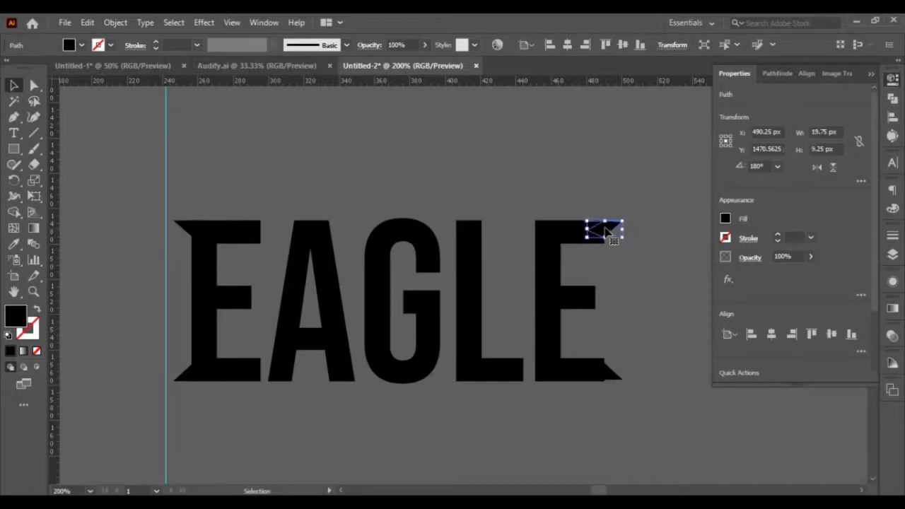
pyautogui.press('Up')
pyautogui.press('Left')
pyautogui.click(643, 250)
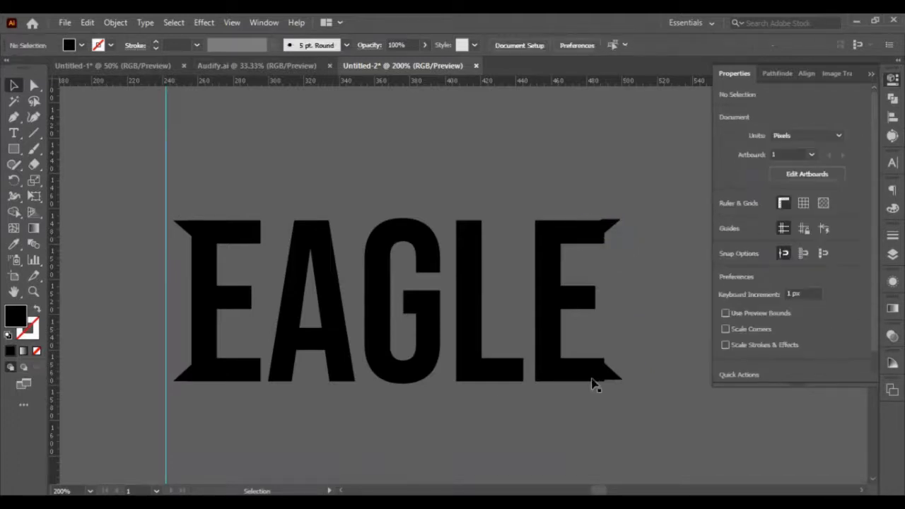
# Align the last E's lower spur with the letter's bottom edge, at X 494.5 px, Y 1552.8125 px.
pyautogui.scroll(3, 611, 389)
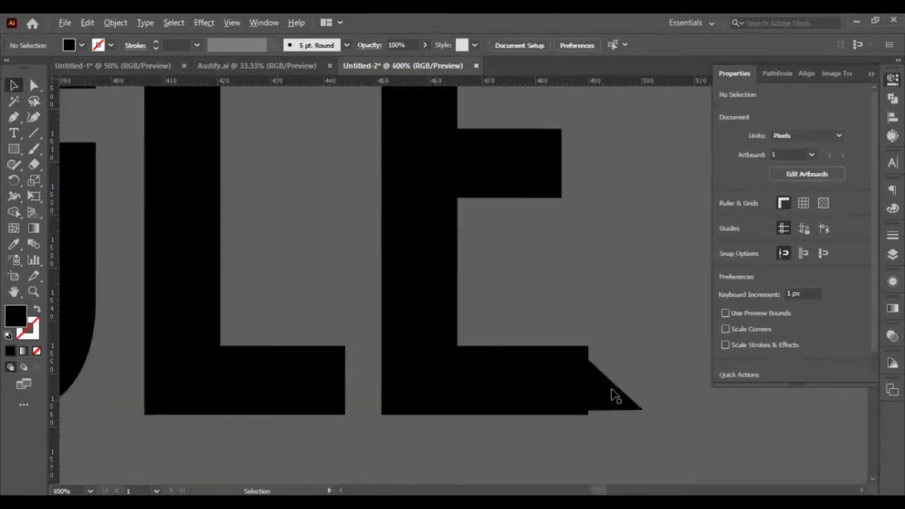
pyautogui.scroll(1, 612, 389)
pyautogui.moveTo(601, 392); pyautogui.dragTo(598, 404)
pyautogui.click(630, 329)
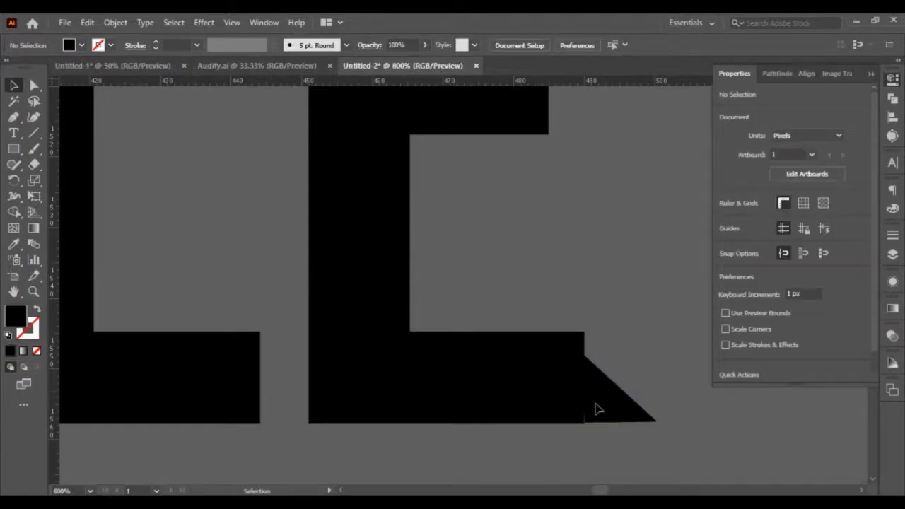
pyautogui.click(596, 409)
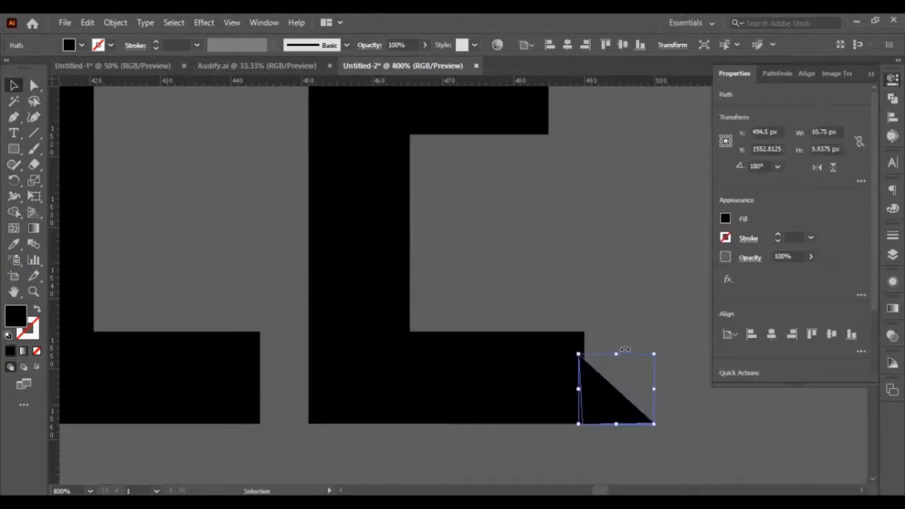
pyautogui.click(630, 302)
# Align the last E's upper spur with the letter's top edge, at X 489.625 px, Y 1471.2188 px.
pyautogui.scroll(5, 622, 306)
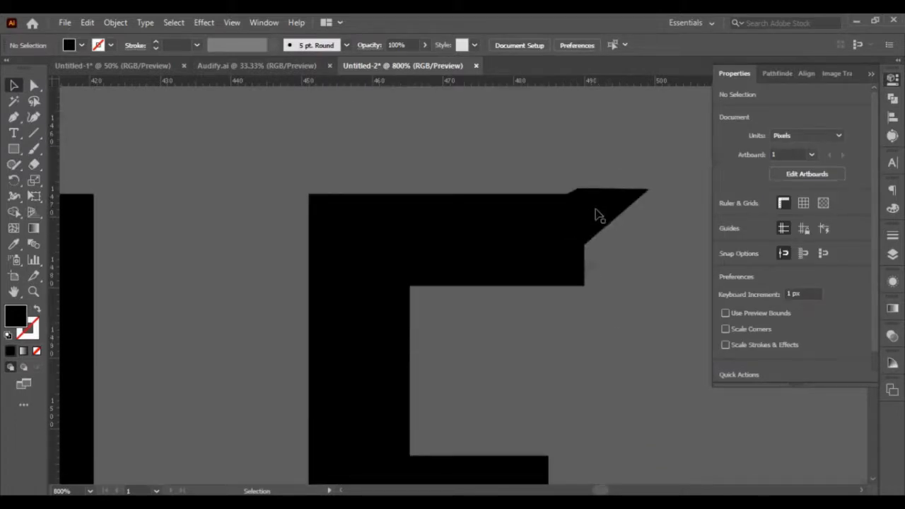
pyautogui.moveTo(595, 218); pyautogui.dragTo(591, 225)
pyautogui.click(620, 257)
pyautogui.click(592, 220)
pyautogui.click(601, 175)
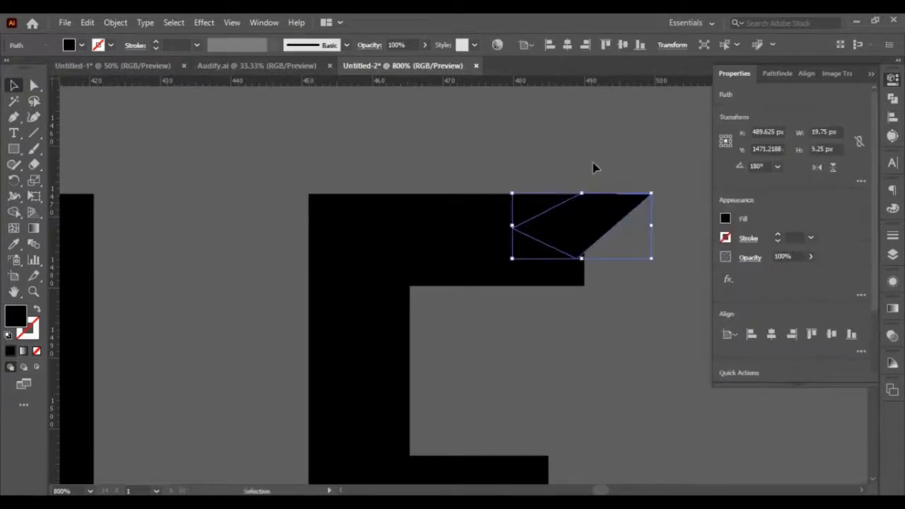
pyautogui.click(593, 165)
# Unite the last E with its two spurs into one shape, and do the same for the first E.
pyautogui.scroll(-4, 592, 180)
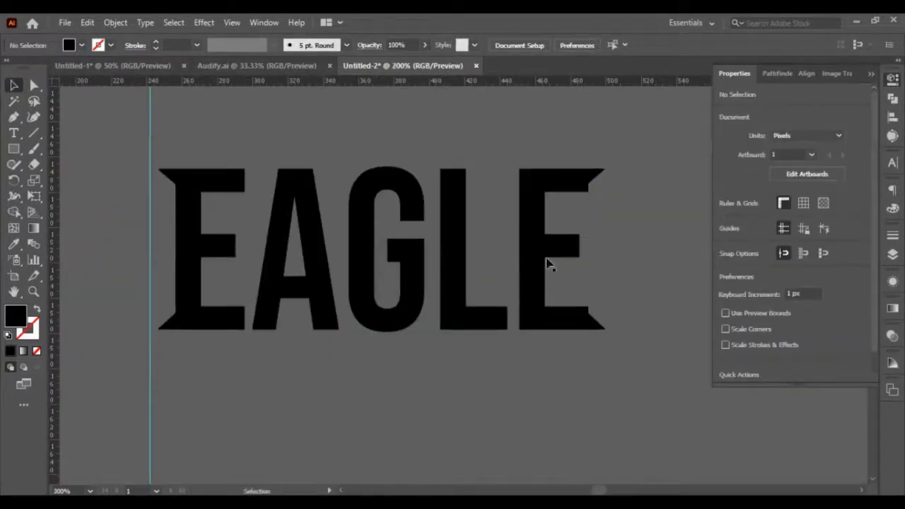
pyautogui.moveTo(569, 141); pyautogui.dragTo(650, 369)
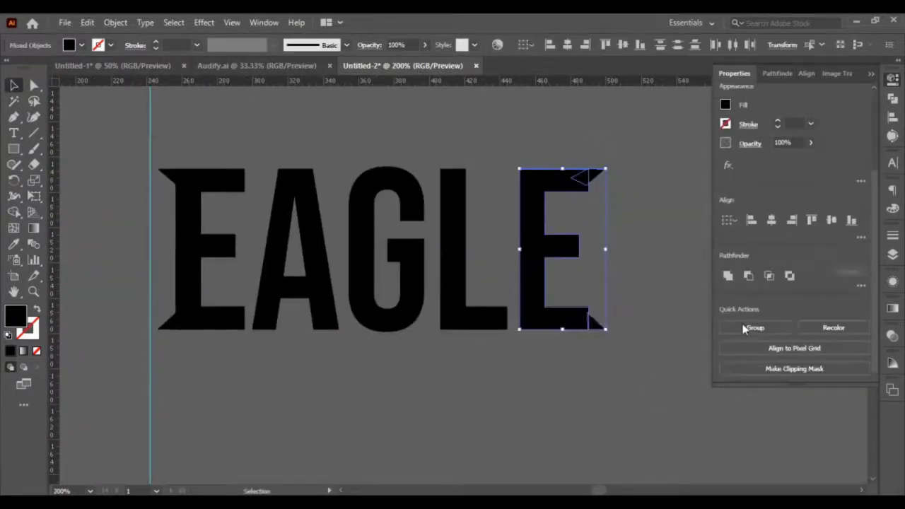
pyautogui.click(728, 275)
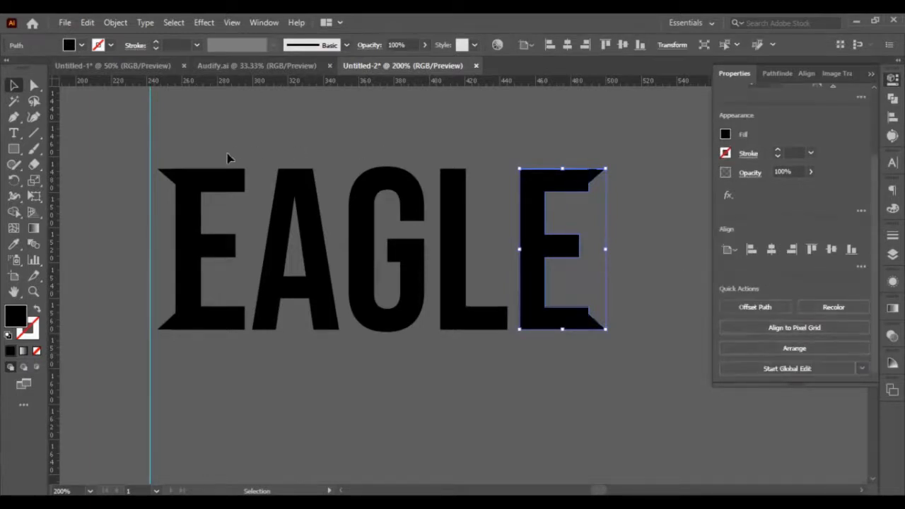
pyautogui.moveTo(160, 148); pyautogui.dragTo(209, 351)
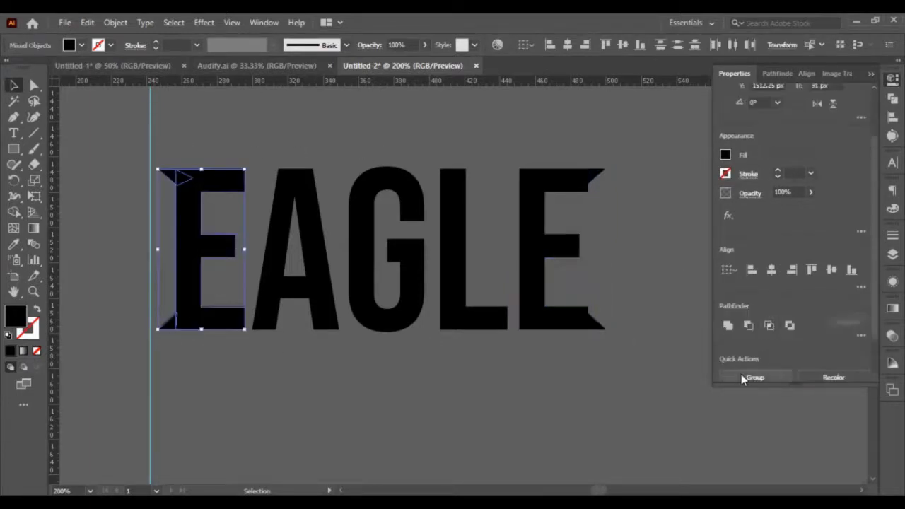
pyautogui.click(748, 325)
pyautogui.click(245, 345)
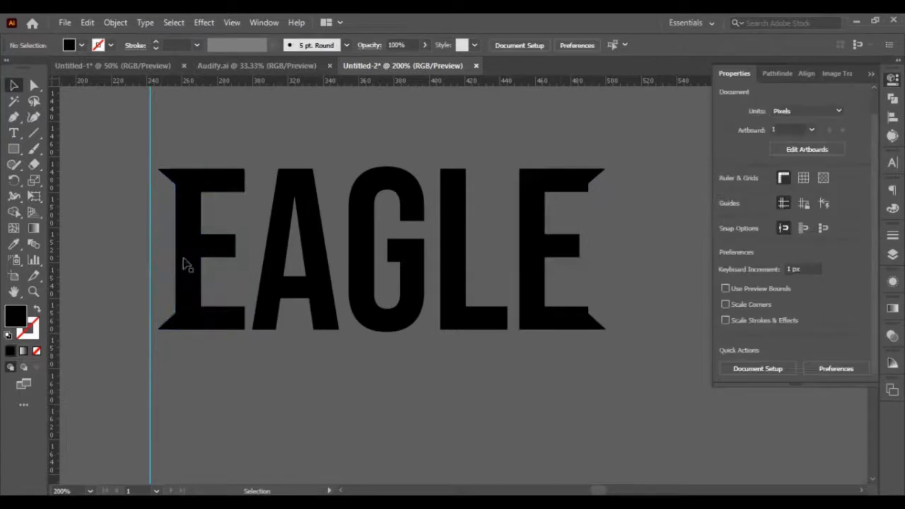
# Offset the paths of all the EAGLE letters outward by 1 px with Miter joins.
pyautogui.hotkey('ctrl', 'a')
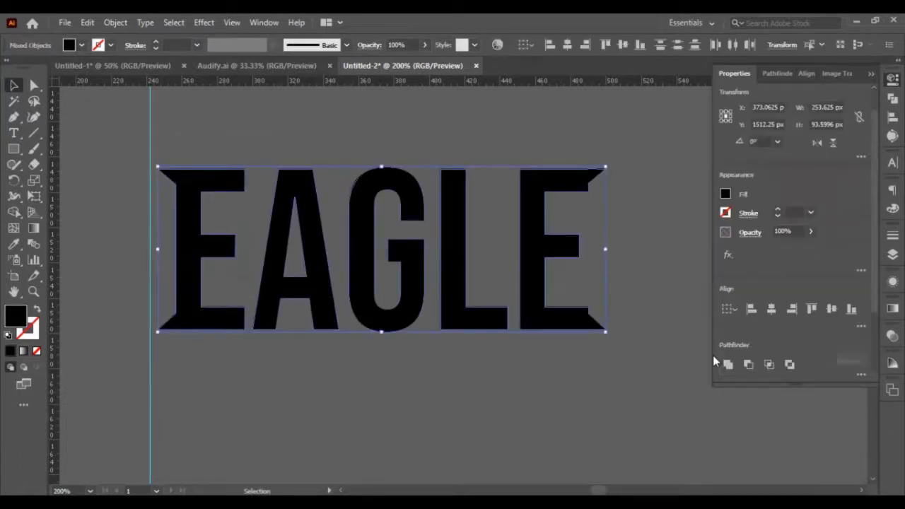
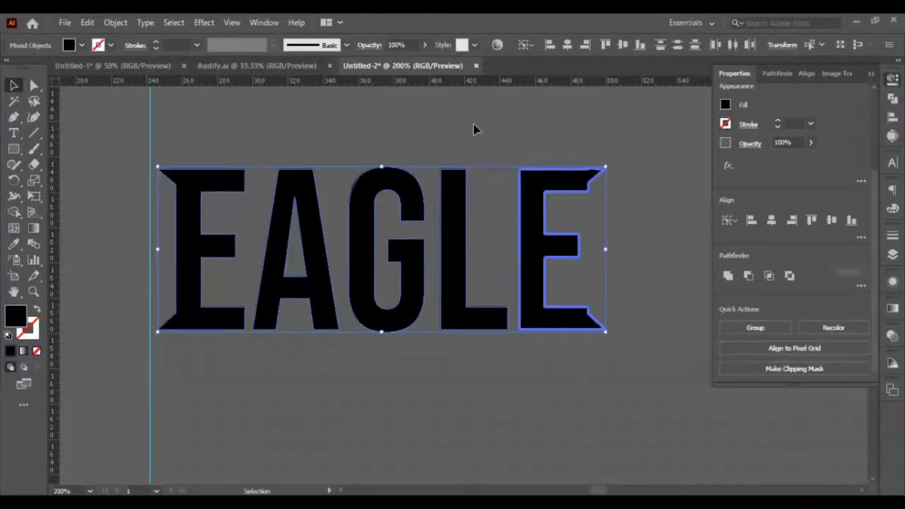
pyautogui.click(470, 145)
pyautogui.click(460, 190)
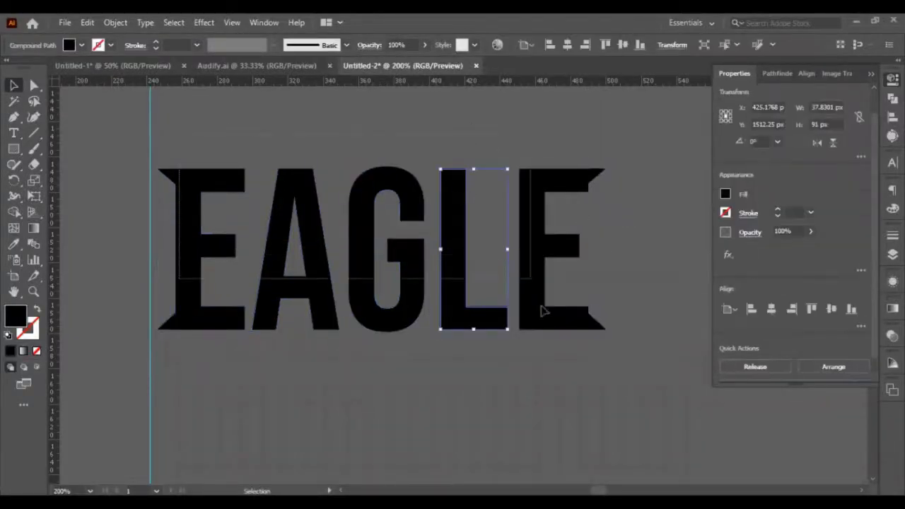
pyautogui.hotkey('ctrl', 'a')
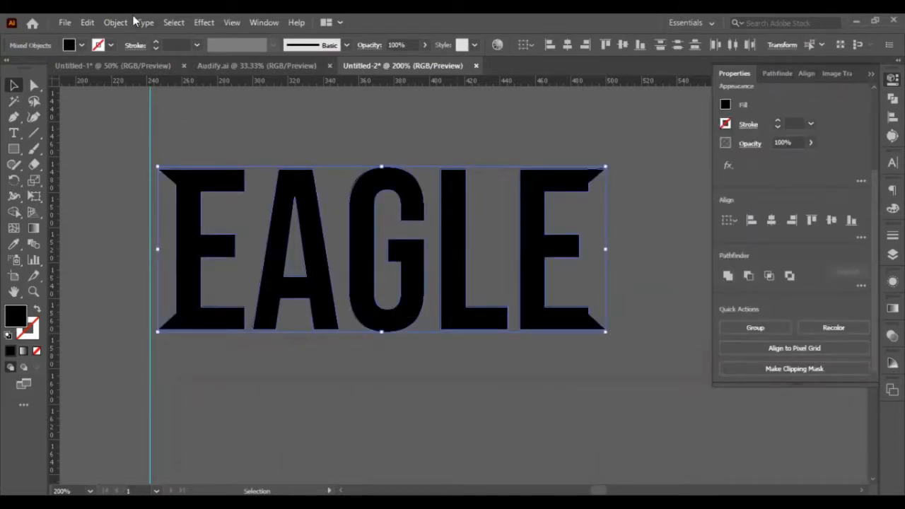
pyautogui.click(115, 23)
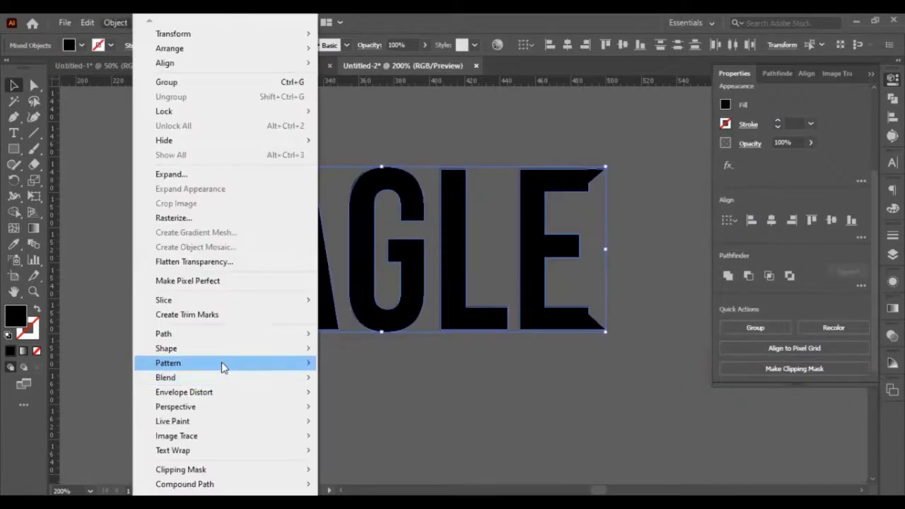
pyautogui.moveTo(219, 341)
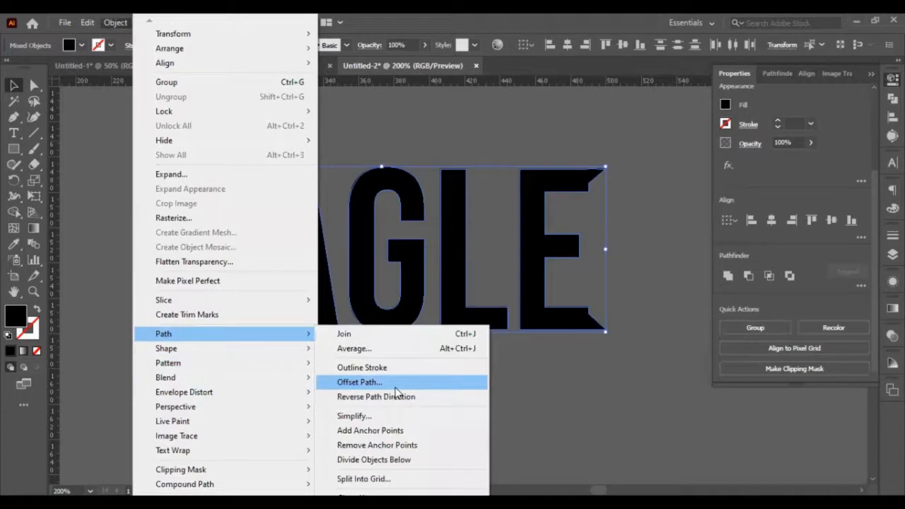
pyautogui.click(395, 387)
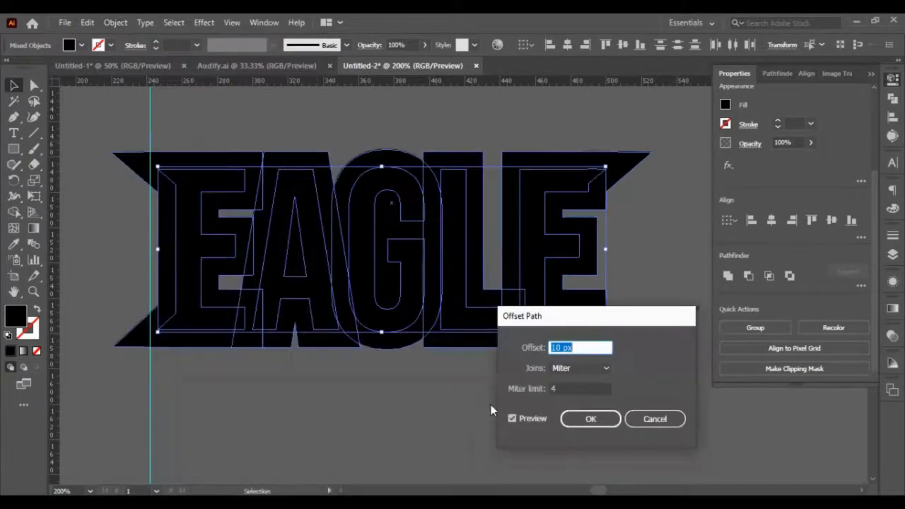
pyautogui.write('1')
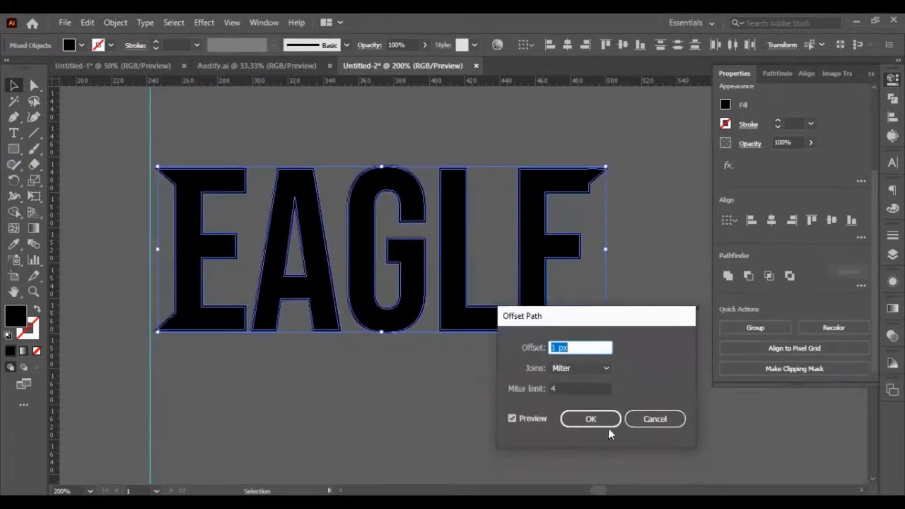
pyautogui.click(590, 422)
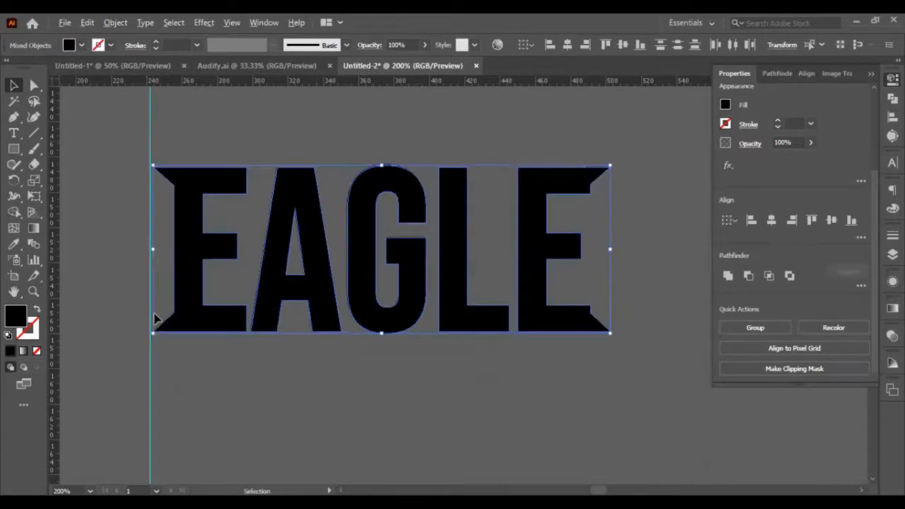
# Fill the offset letter outlines with the yellow sampled from the eagle shield's outer border.
pyautogui.scroll(-2, 156, 319)
pyautogui.scroll(3, 158, 312)
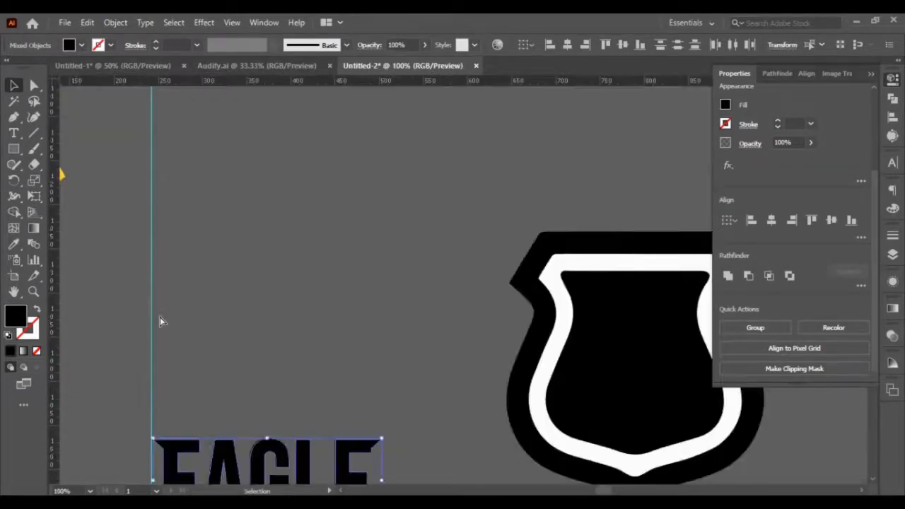
pyautogui.hscroll(-3, 160, 319)
pyautogui.click(13, 244)
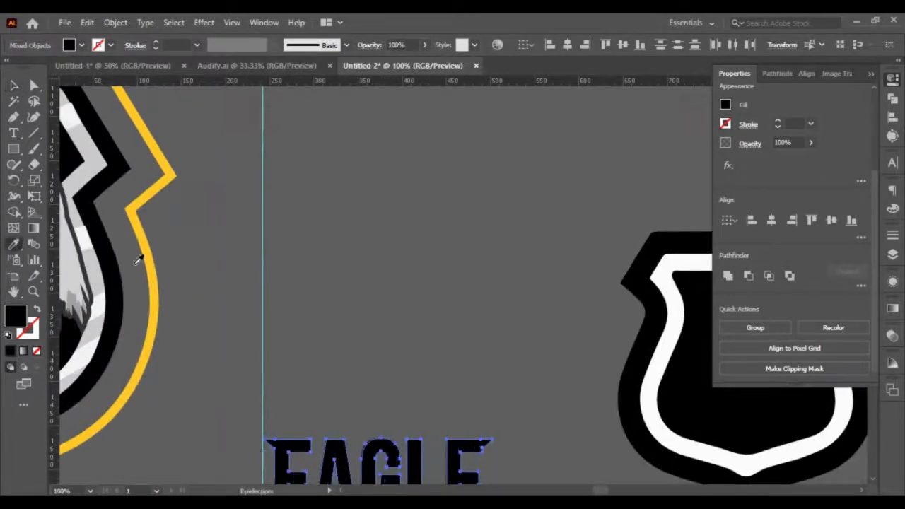
pyautogui.click(156, 254)
pyautogui.press('v')
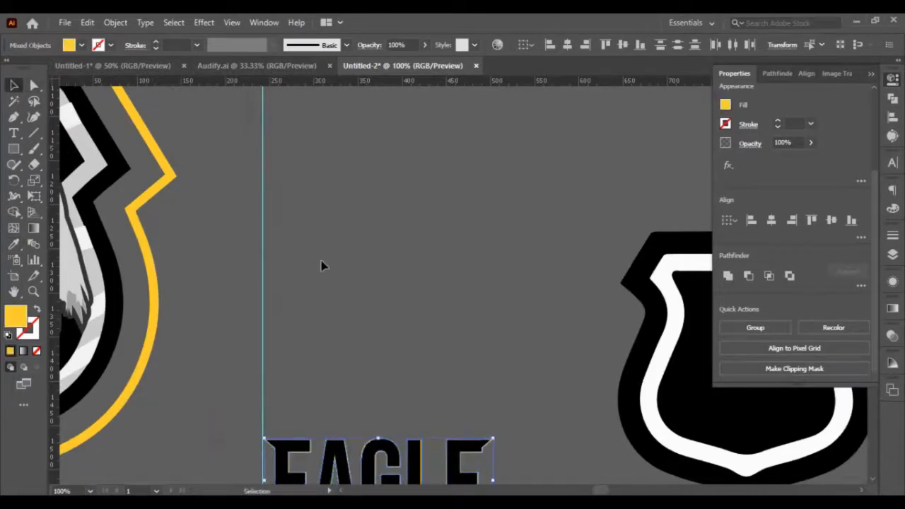
pyautogui.click(321, 265)
# Fill the five original black EAGLE letters with white, FFFFFF, leaving out their yellow outlines.
pyautogui.scroll(-2, 318, 283)
pyautogui.click(285, 402)
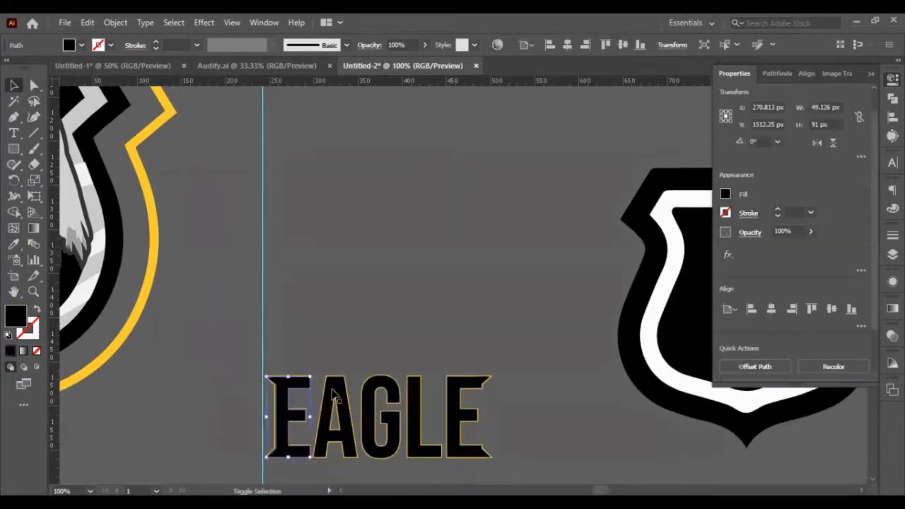
pyautogui.keyDown('shift'); pyautogui.click(339, 400); pyautogui.keyUp('shift')
pyautogui.keyDown('shift'); pyautogui.click(375, 388); pyautogui.keyUp('shift')
pyautogui.keyDown('shift'); pyautogui.click(416, 394); pyautogui.keyUp('shift')
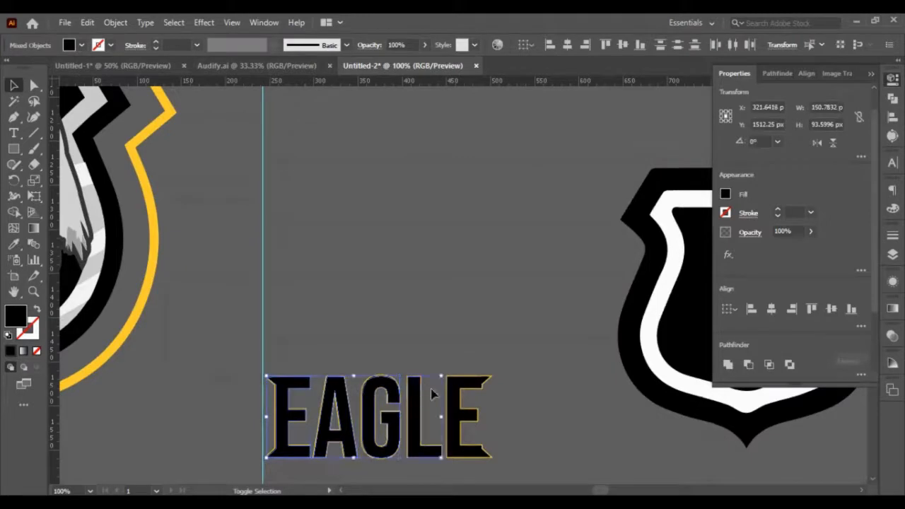
pyautogui.keyDown('shift'); pyautogui.click(454, 395); pyautogui.keyUp('shift')
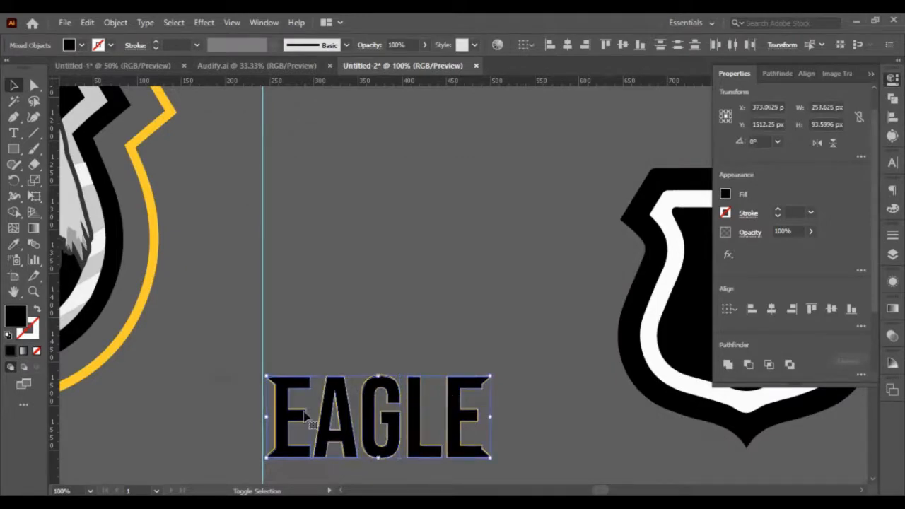
pyautogui.doubleClick(16, 316)
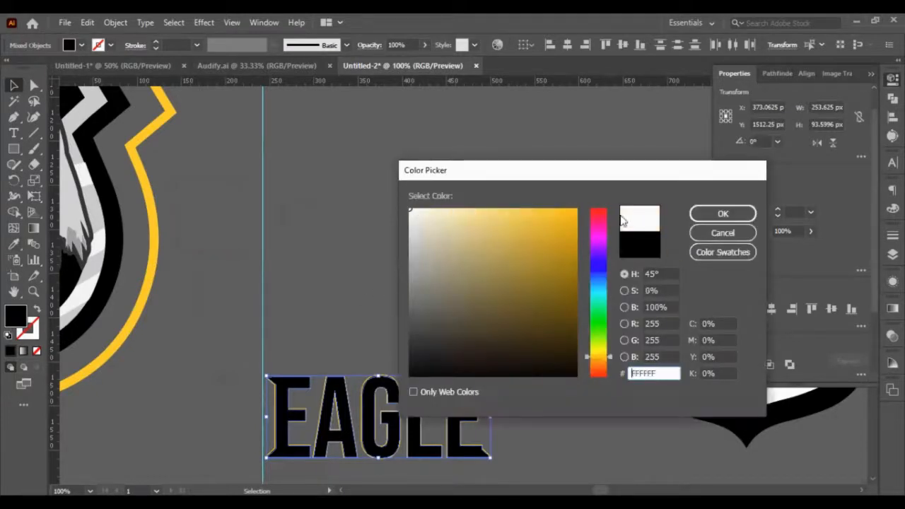
pyautogui.click(715, 214)
pyautogui.click(503, 274)
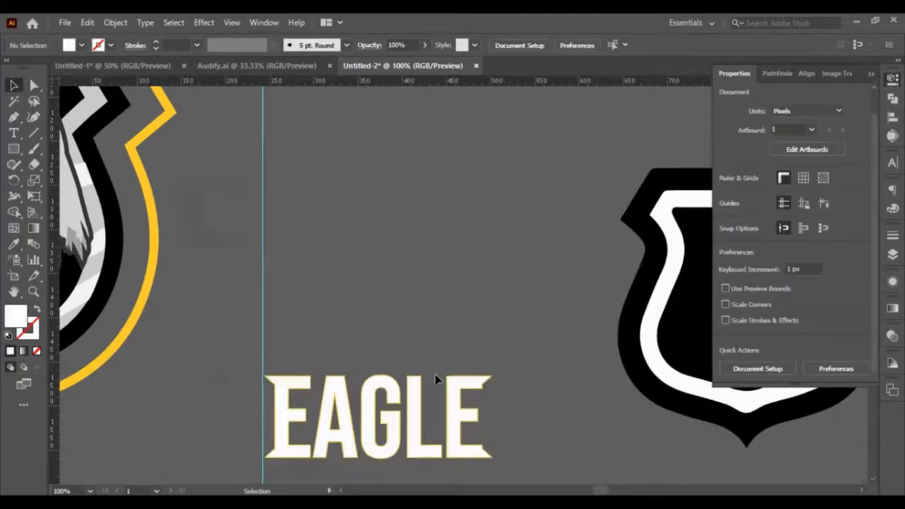
# Offset the paths of the five white EAGLE letters inward by -3 px with Round joins.
pyautogui.scroll(1, 435, 380)
pyautogui.click(471, 397)
pyautogui.keyDown('shift'); pyautogui.click(407, 411); pyautogui.keyUp('shift')
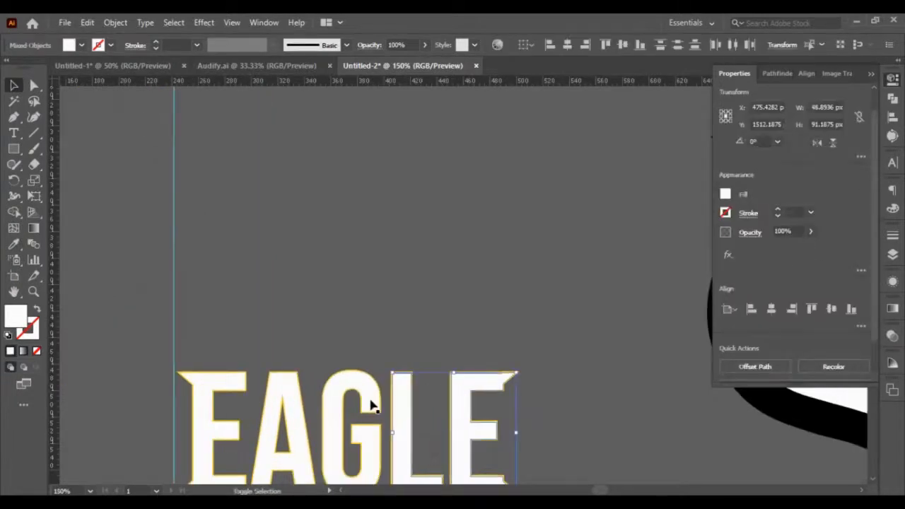
pyautogui.keyDown('shift'); pyautogui.click(372, 405); pyautogui.keyUp('shift')
pyautogui.keyDown('shift'); pyautogui.click(289, 386); pyautogui.keyUp('shift')
pyautogui.keyDown('shift'); pyautogui.click(218, 394); pyautogui.keyUp('shift')
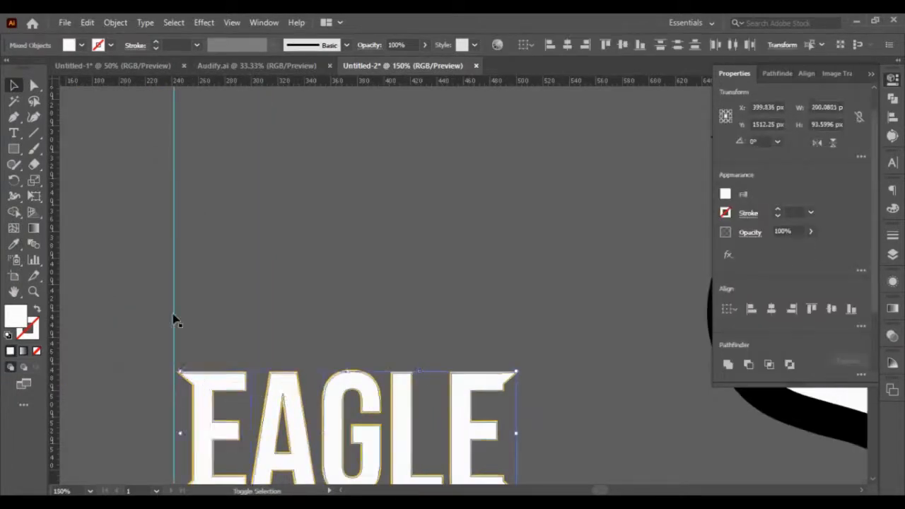
pyautogui.click(114, 23)
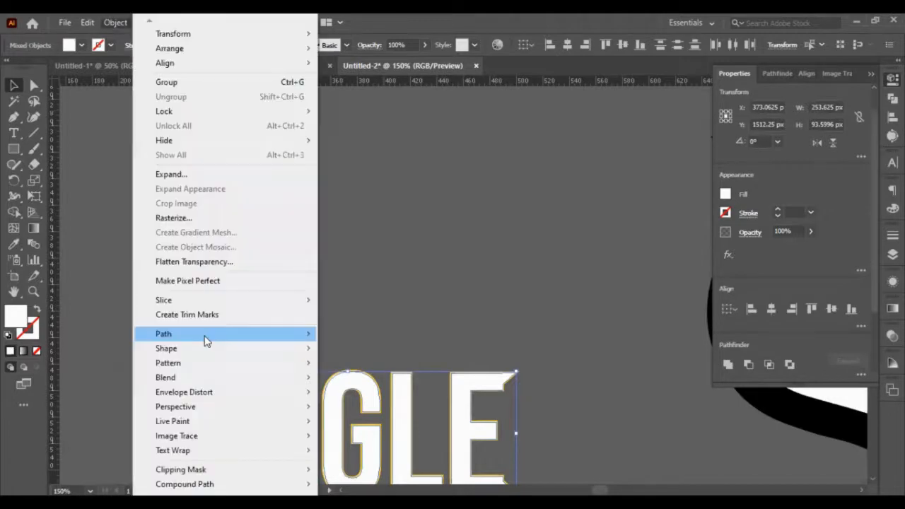
pyautogui.moveTo(204, 336)
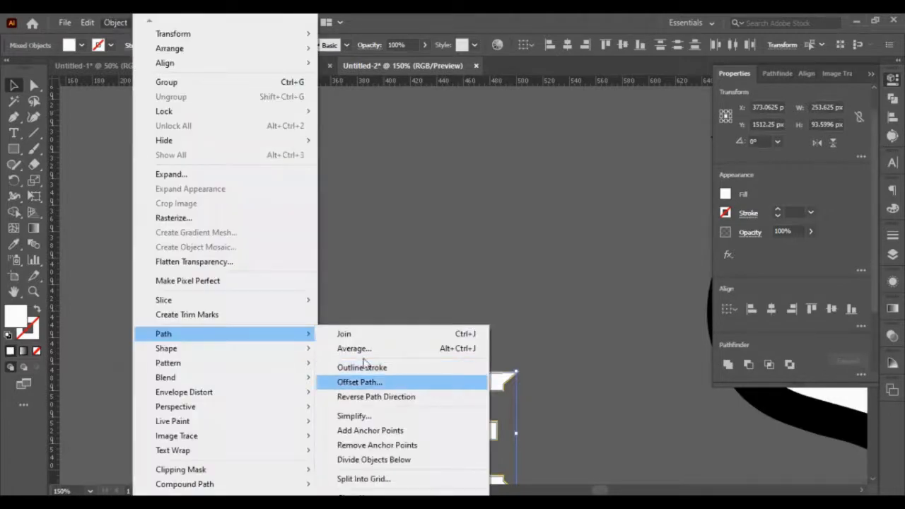
pyautogui.click(342, 382)
pyautogui.press('Down')
pyautogui.press('Down')
pyautogui.press('Down')
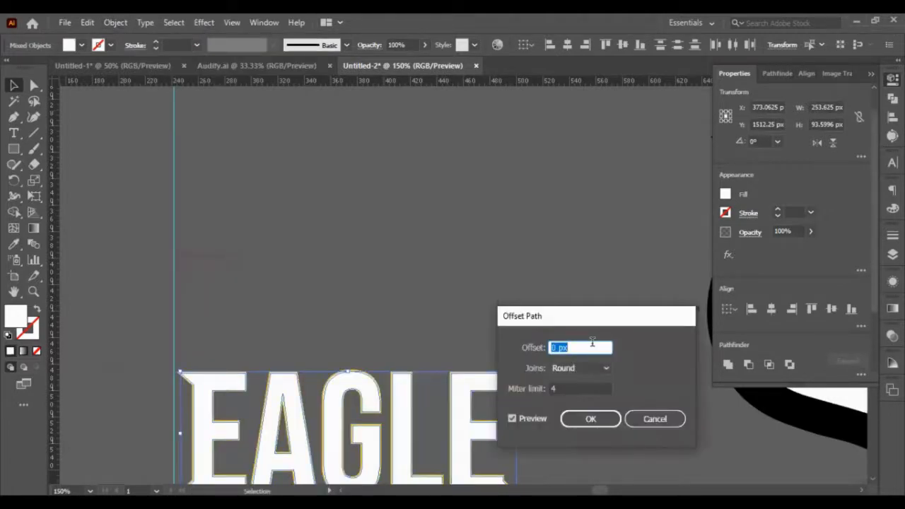
pyautogui.press('Down')
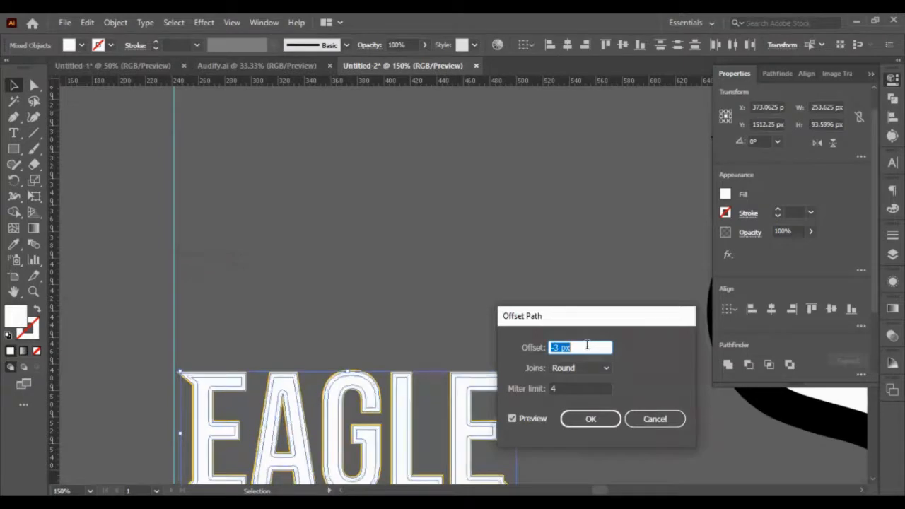
pyautogui.click(567, 421)
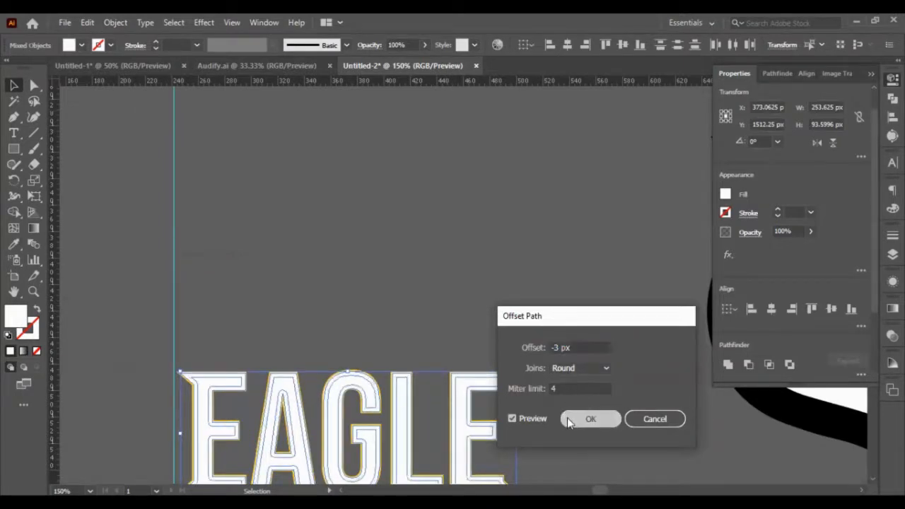
# Draw a white rectangle about 336.5 × 110.5 px that covers the upper half of the EAGLE lettering.
pyautogui.scroll(-3, 123, 201)
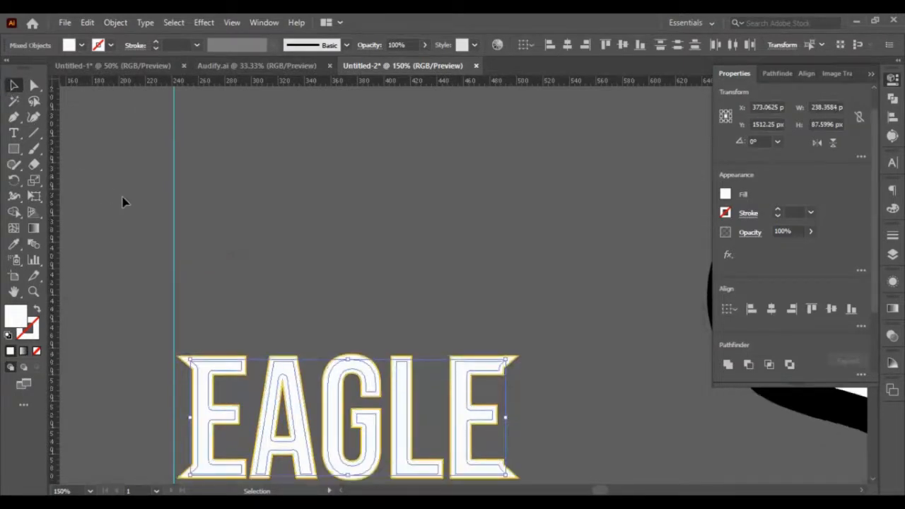
pyautogui.click(13, 150)
pyautogui.moveTo(83, 222); pyautogui.dragTo(529, 365)
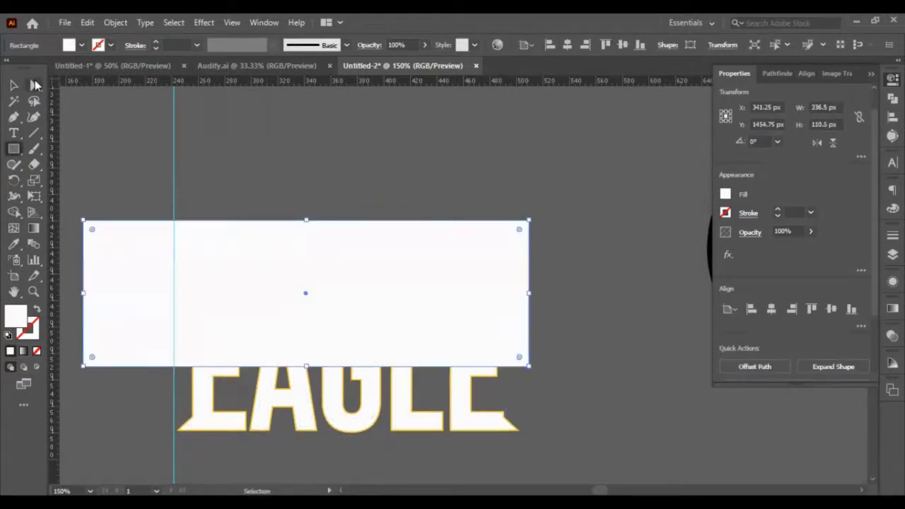
pyautogui.click(14, 84)
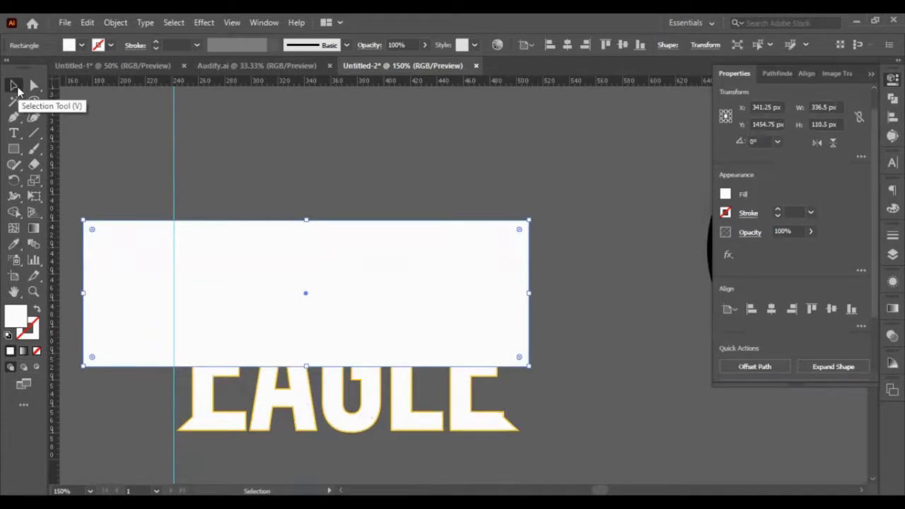
pyautogui.click(238, 137)
# Cut the upper half off the inset shapes of the first E and the A with the rectangle, using Minus Front.
pyautogui.click(207, 386)
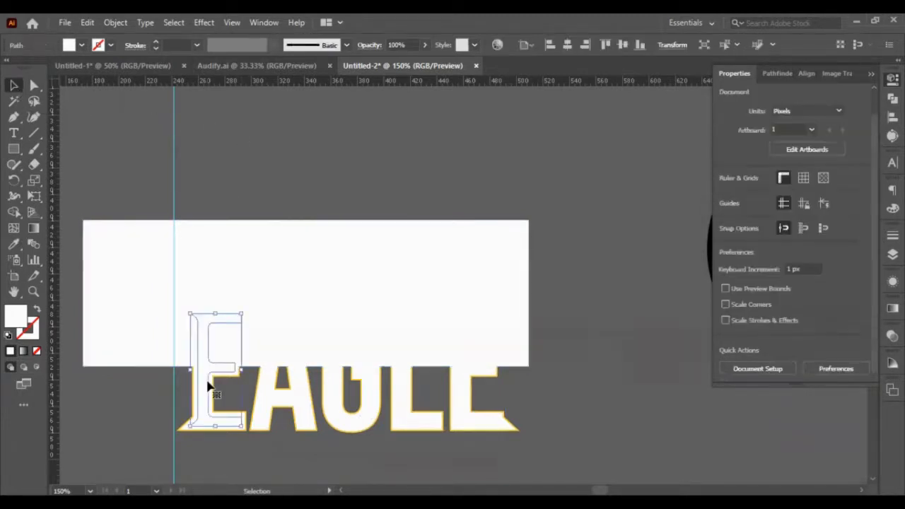
pyautogui.keyDown('shift'); pyautogui.click(281, 299); pyautogui.keyUp('shift')
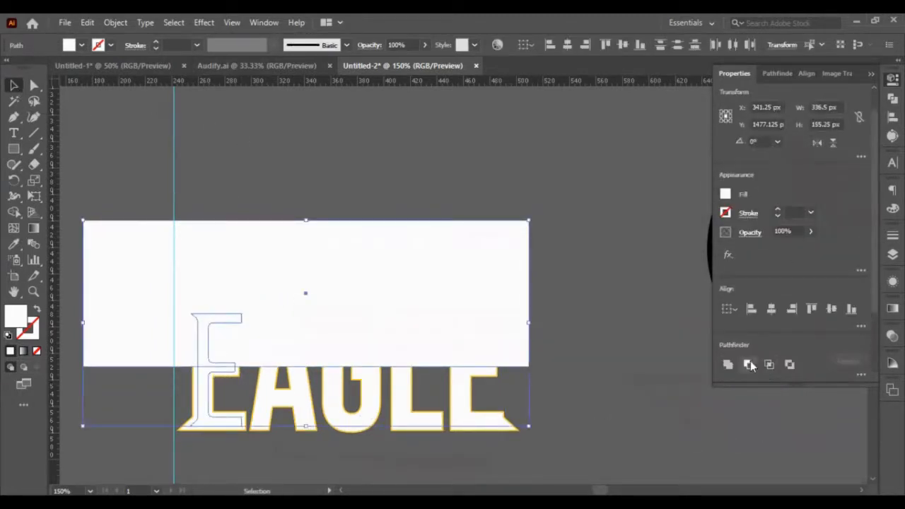
pyautogui.click(306, 402)
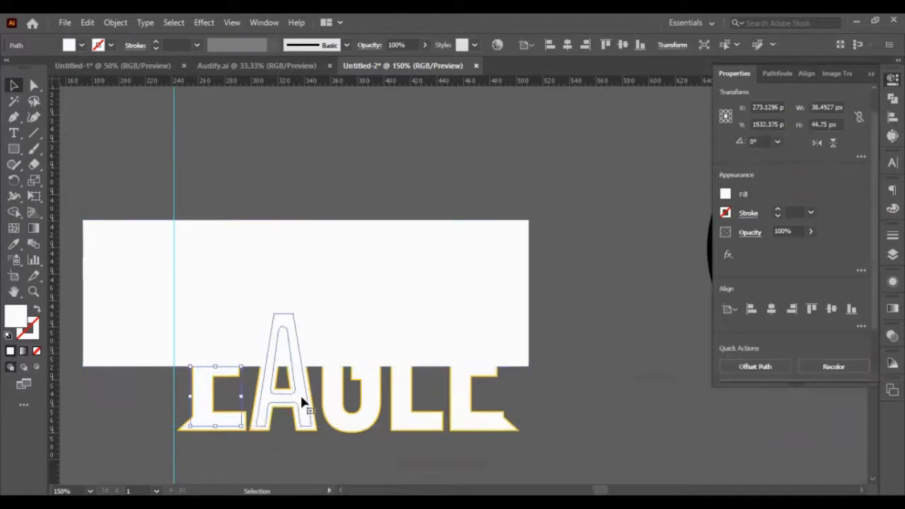
pyautogui.keyDown('shift'); pyautogui.click(355, 300); pyautogui.keyUp('shift')
pyautogui.click(747, 367)
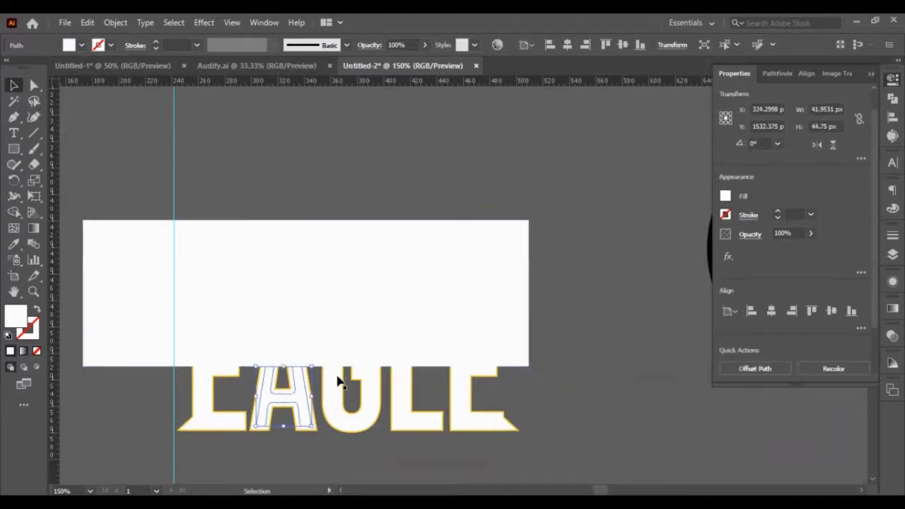
# Cut the upper half off the G's inset shape with the rectangle, using Minus Front.
pyautogui.click(338, 381)
pyautogui.keyDown('shift'); pyautogui.click(456, 352); pyautogui.keyUp('shift')
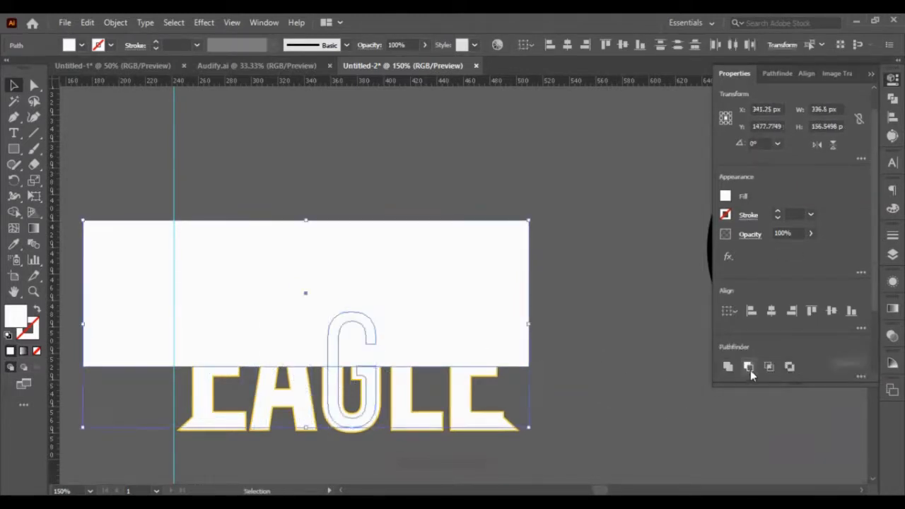
pyautogui.click(748, 367)
# Select the L's inset shape together with the rectangle to cut off its upper half.
pyautogui.click(411, 418)
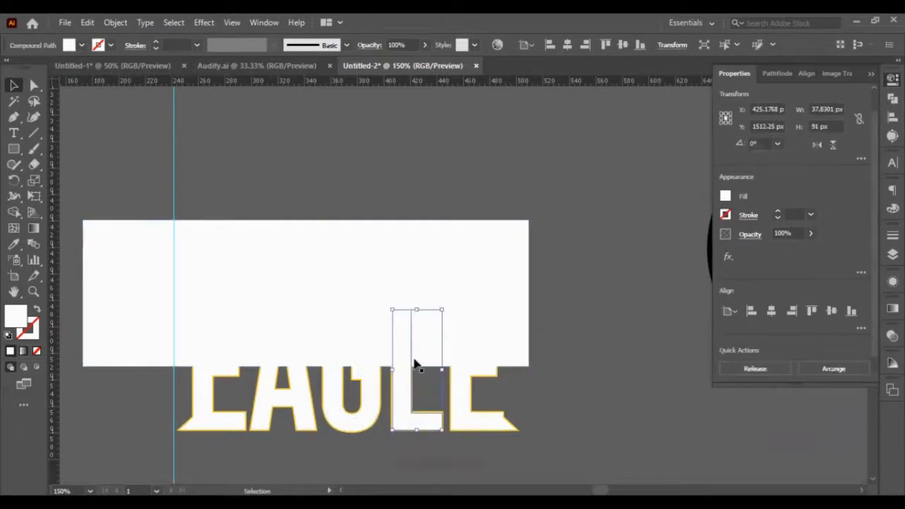
pyautogui.click(403, 382)
pyautogui.keyDown('shift'); pyautogui.click(488, 354); pyautogui.keyUp('shift')
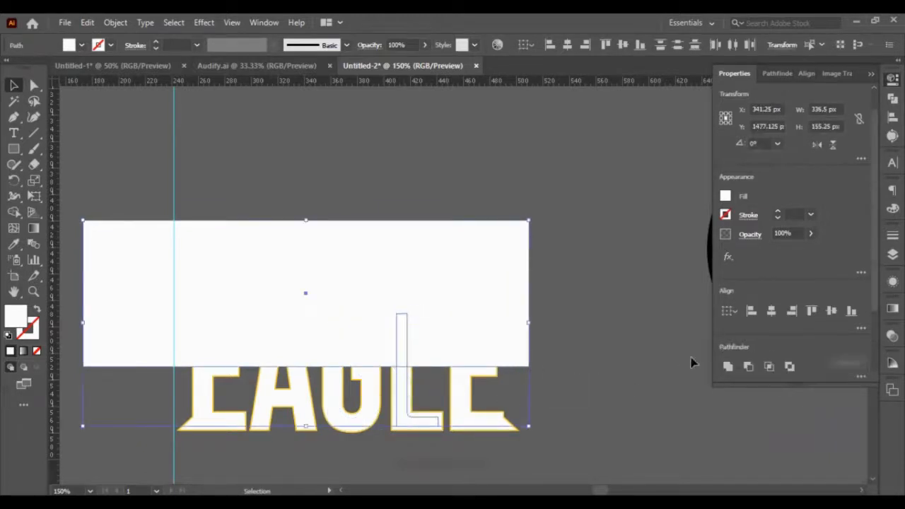
# Cut the upper halves off the inset shapes of the L and final E with Minus Front, and delete the white rectangle.
pyautogui.click(748, 367)
pyautogui.click(465, 378)
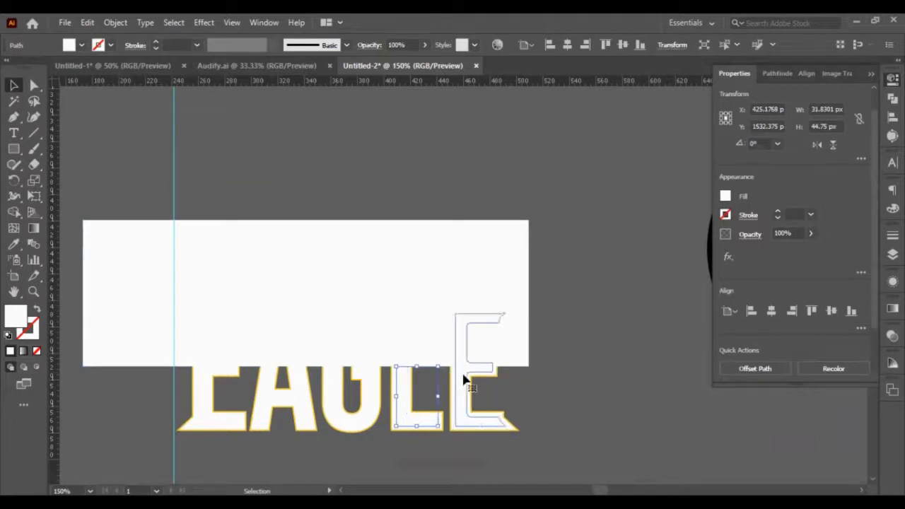
pyautogui.keyDown('shift'); pyautogui.click(514, 354); pyautogui.keyUp('shift')
pyautogui.click(741, 370)
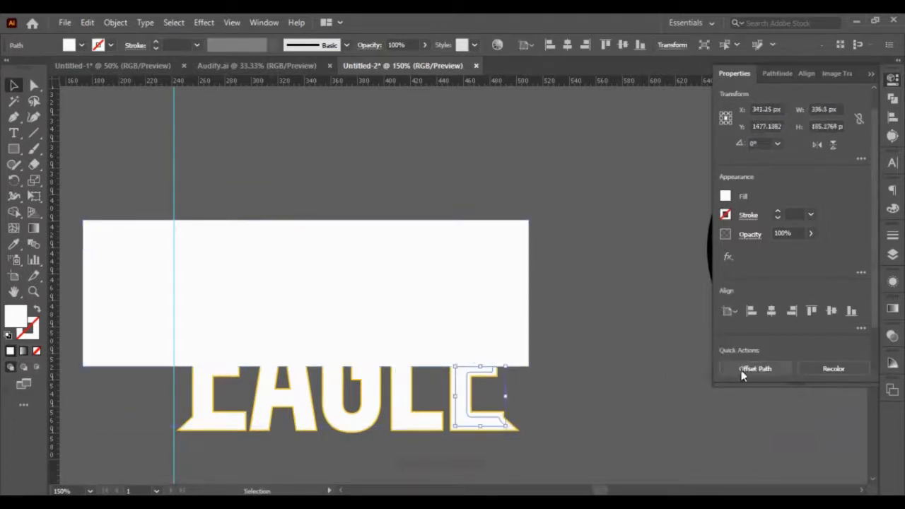
pyautogui.click(496, 249)
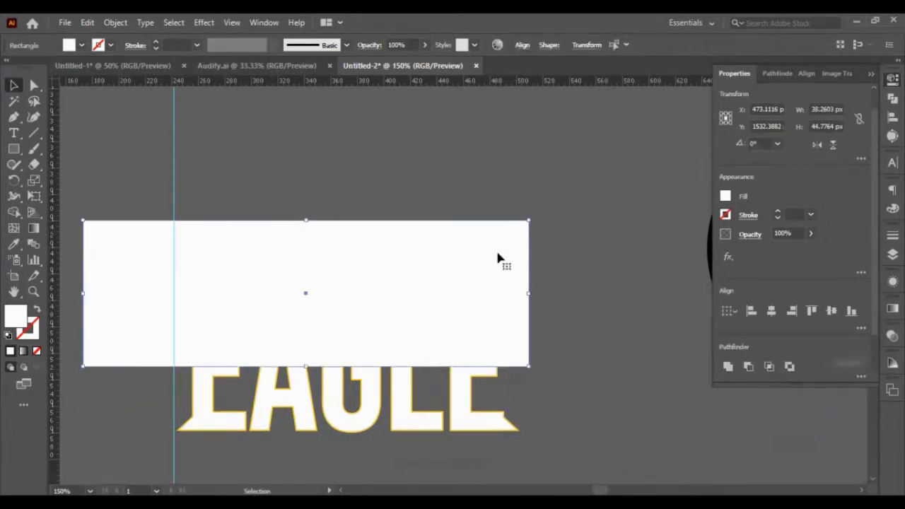
pyautogui.press('Delete')
# Select the lower-half inset shapes of all five letters in EAGLE.
pyautogui.click(200, 397)
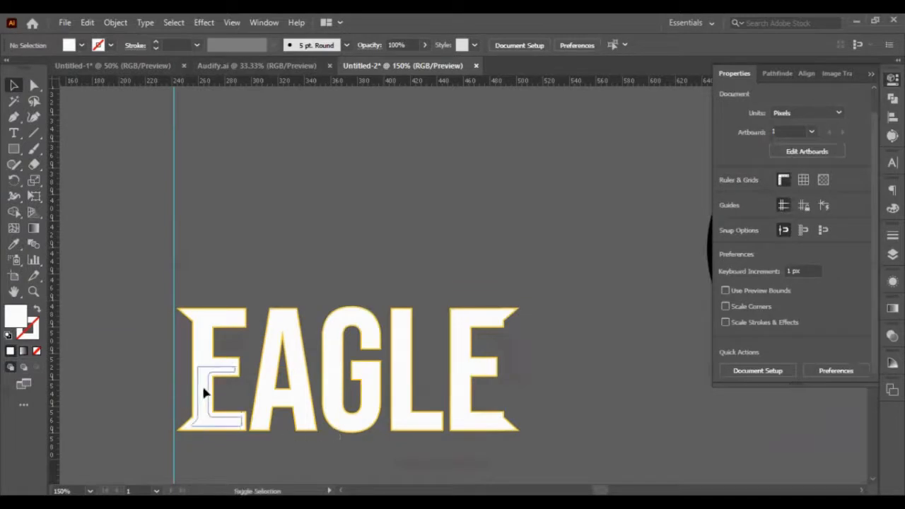
pyautogui.keyDown('shift'); pyautogui.click(265, 401); pyautogui.keyUp('shift')
pyautogui.keyDown('shift'); pyautogui.click(378, 401); pyautogui.keyUp('shift')
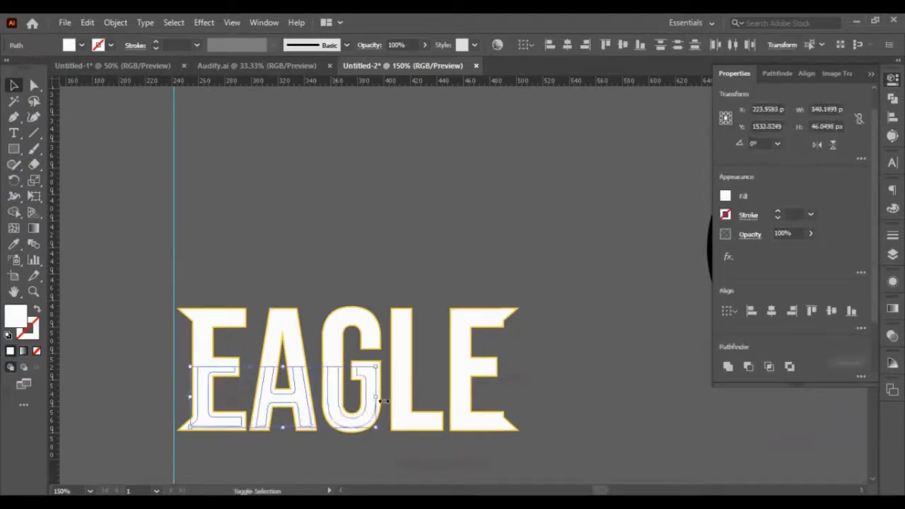
pyautogui.keyDown('shift'); pyautogui.click(394, 396); pyautogui.keyUp('shift')
pyautogui.keyDown('shift'); pyautogui.click(465, 408); pyautogui.keyUp('shift')
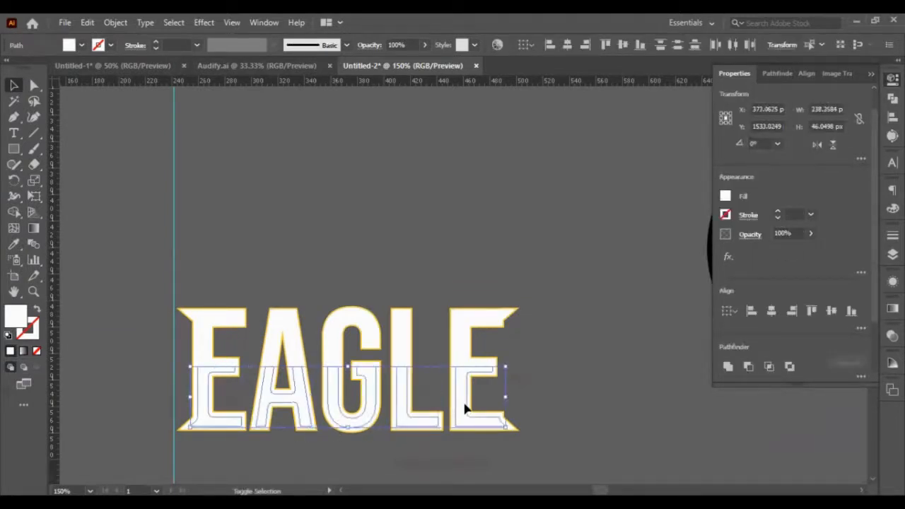
# Fill the selected lower-half shapes with solid grey 9B9991.
pyautogui.doubleClick(14, 320)
pyautogui.click(420, 275)
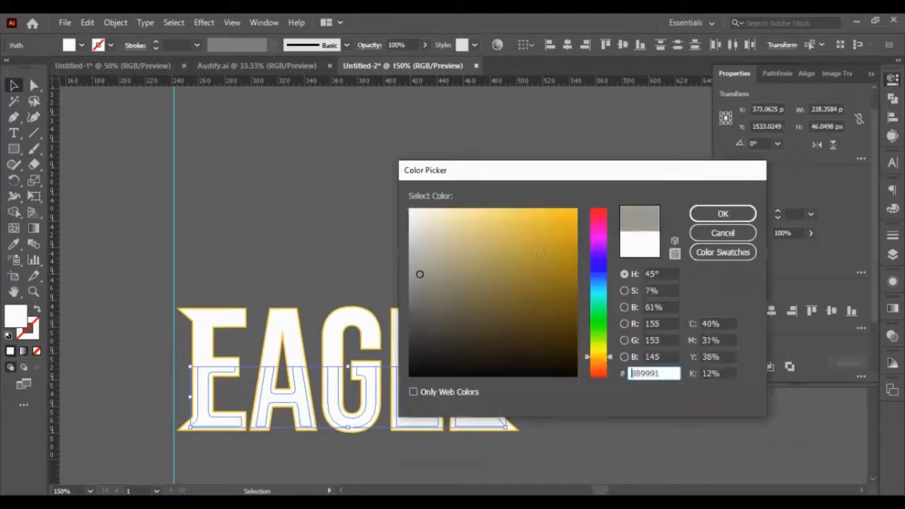
pyautogui.click(717, 219)
# Give the lower-half shapes a linear white-to-black gradient running downward from the letters' middle to their base.
pyautogui.click(23, 352)
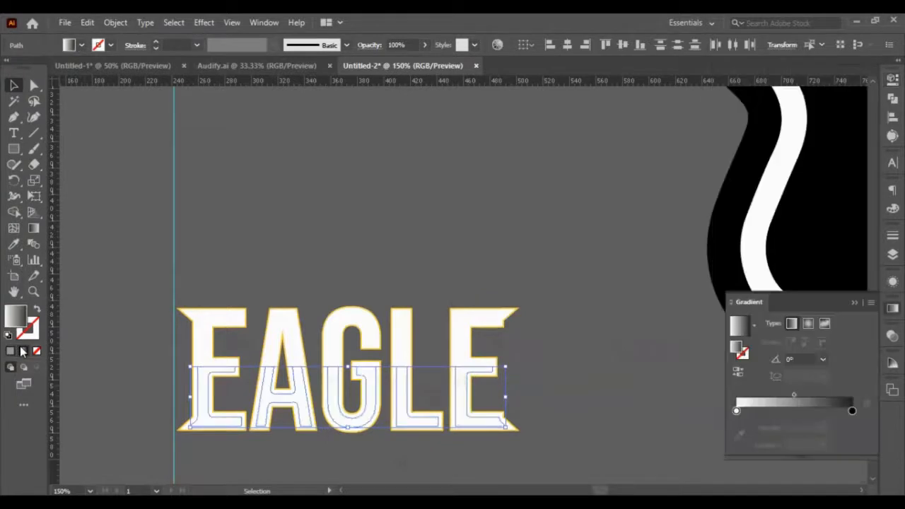
pyautogui.click(33, 227)
pyautogui.moveTo(316, 338); pyautogui.dragTo(312, 432)
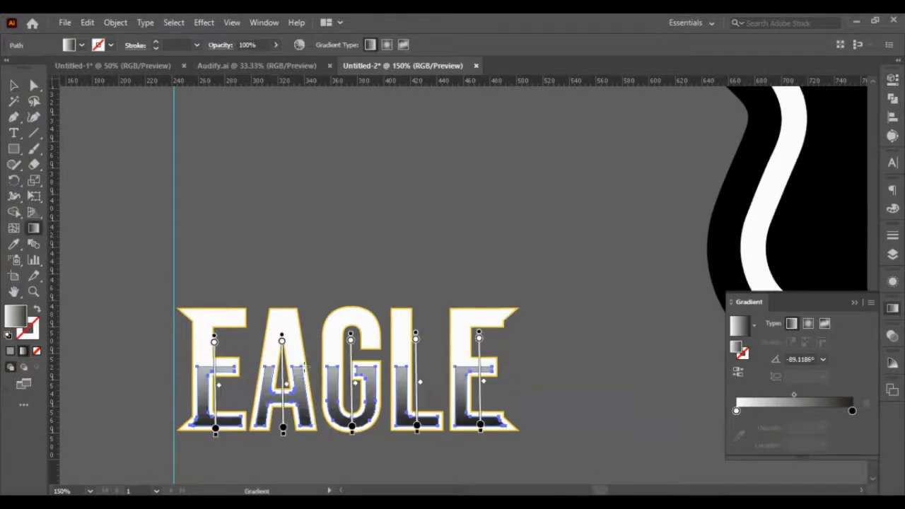
pyautogui.moveTo(304, 358); pyautogui.dragTo(308, 429)
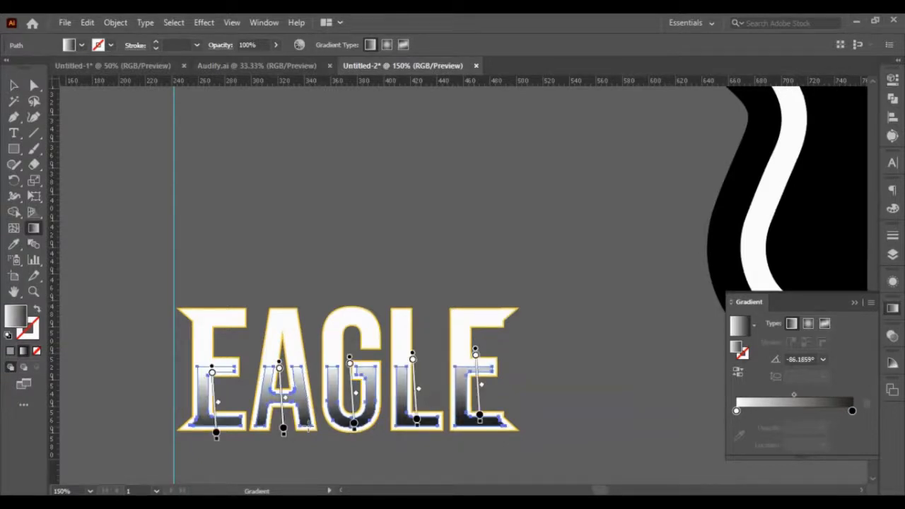
# Try to recolour the gradient's starting white stop to dark grey 2B2B2B.
pyautogui.click(736, 411)
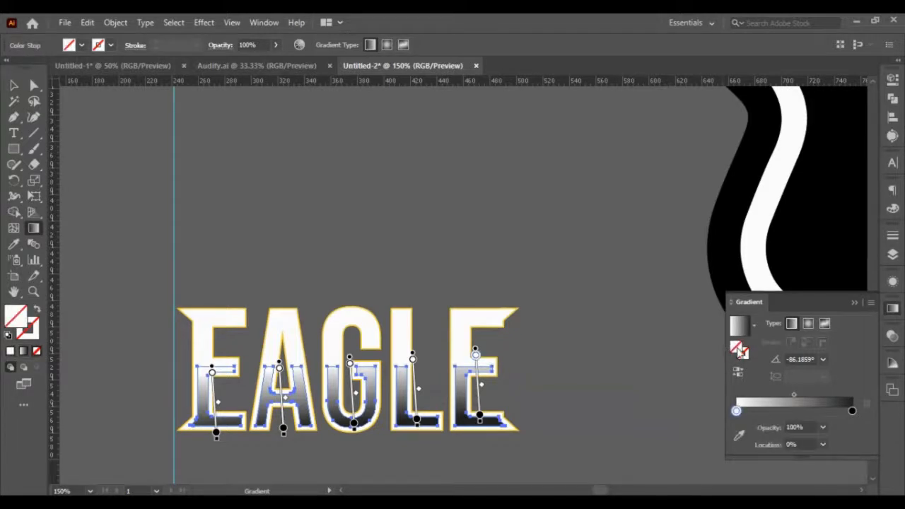
pyautogui.doubleClick(16, 317)
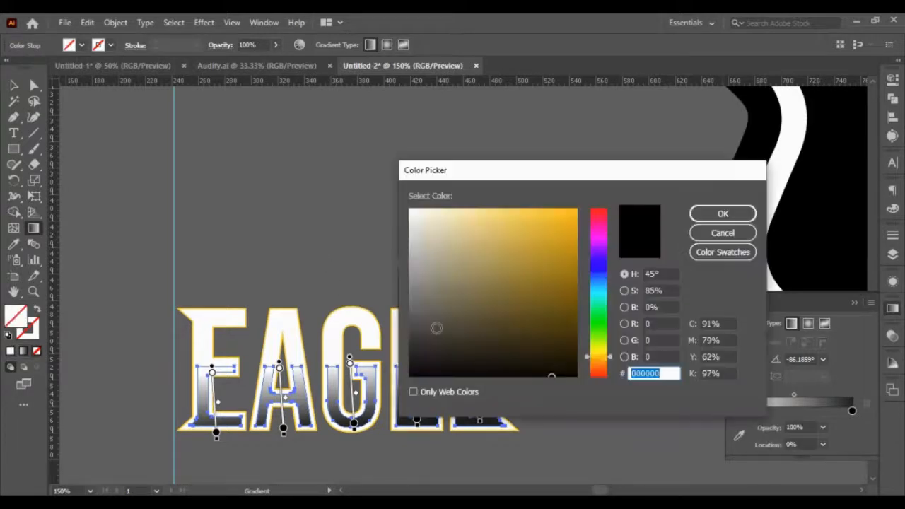
pyautogui.moveTo(436, 328); pyautogui.dragTo(406, 348)
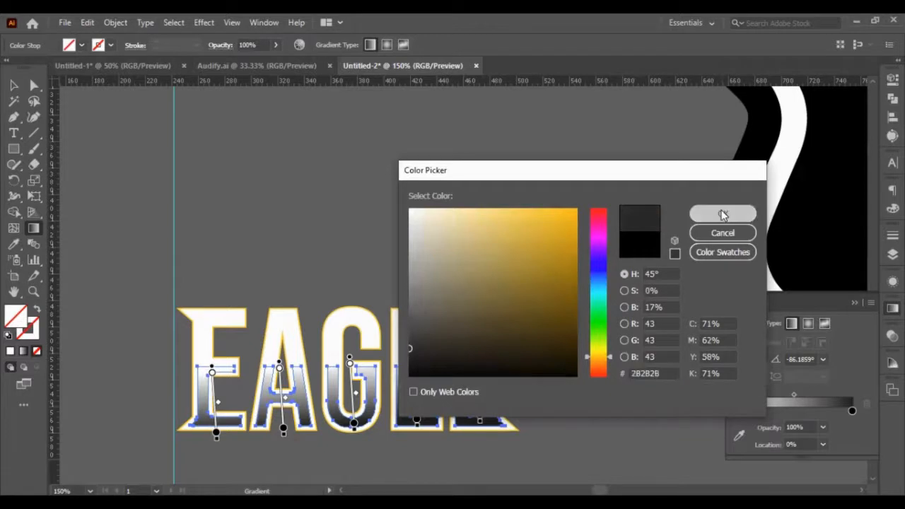
pyautogui.click(723, 215)
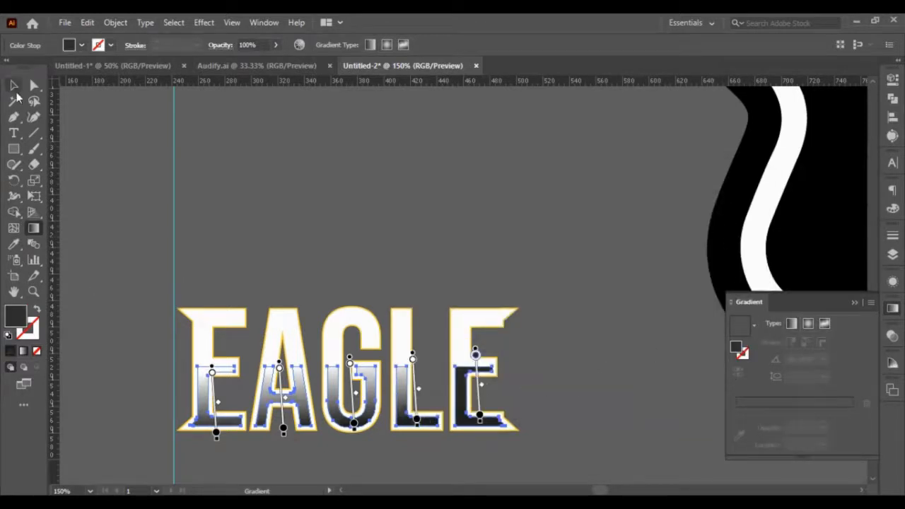
pyautogui.click(14, 86)
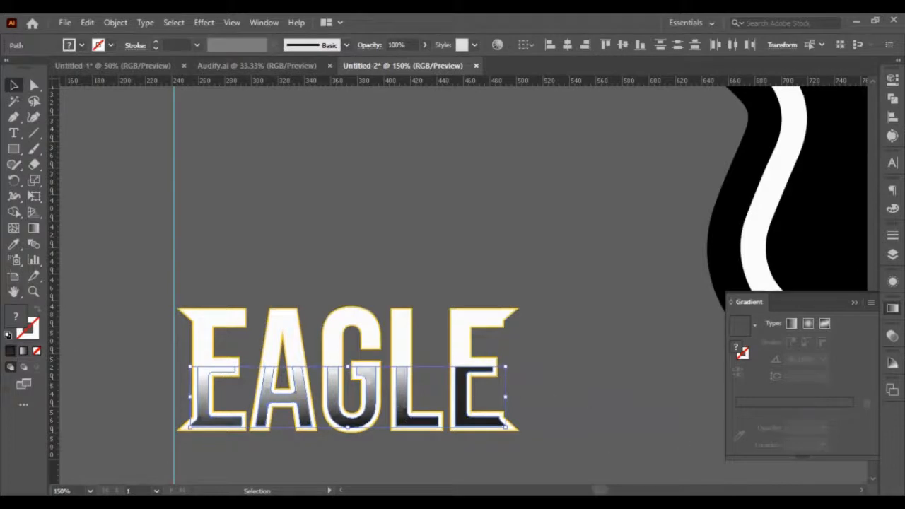
# Reapply the gradient fill to all the lower-half shapes and set its starting stop to grey 7C7C7C.
pyautogui.click(22, 351)
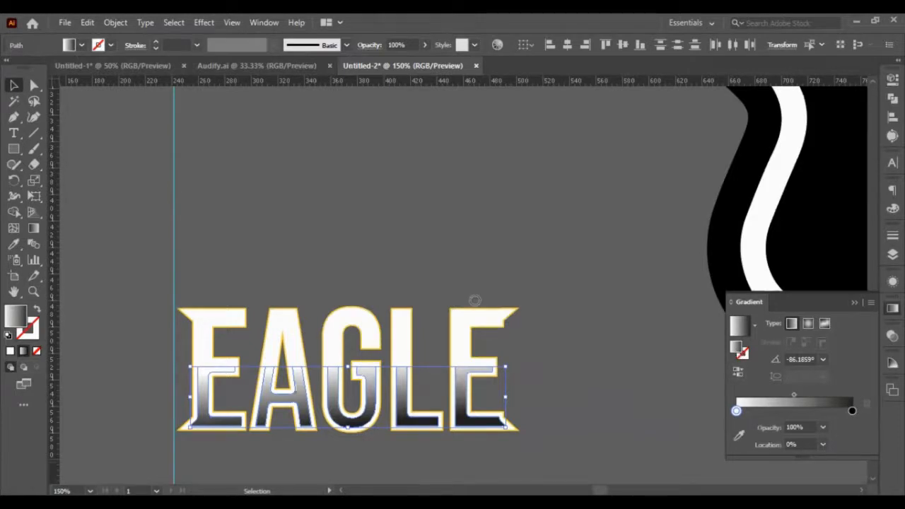
pyautogui.moveTo(410, 352); pyautogui.dragTo(409, 294)
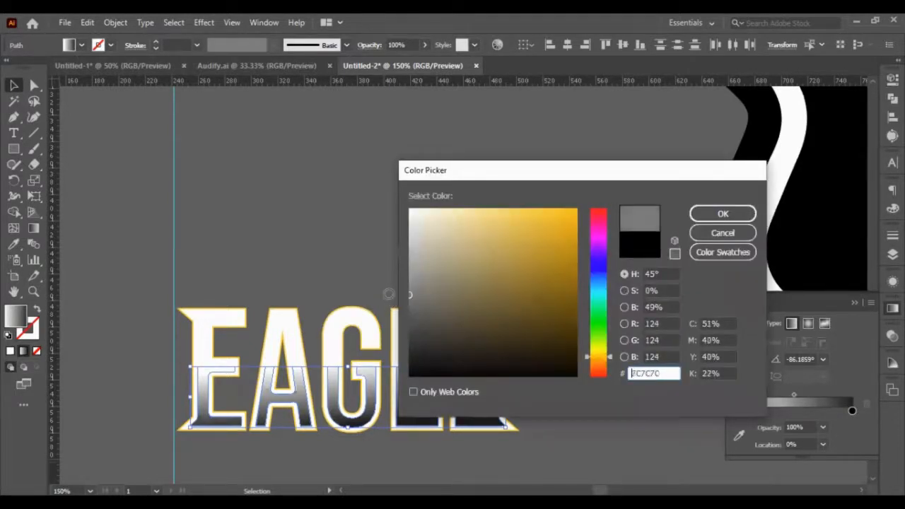
pyautogui.click(720, 214)
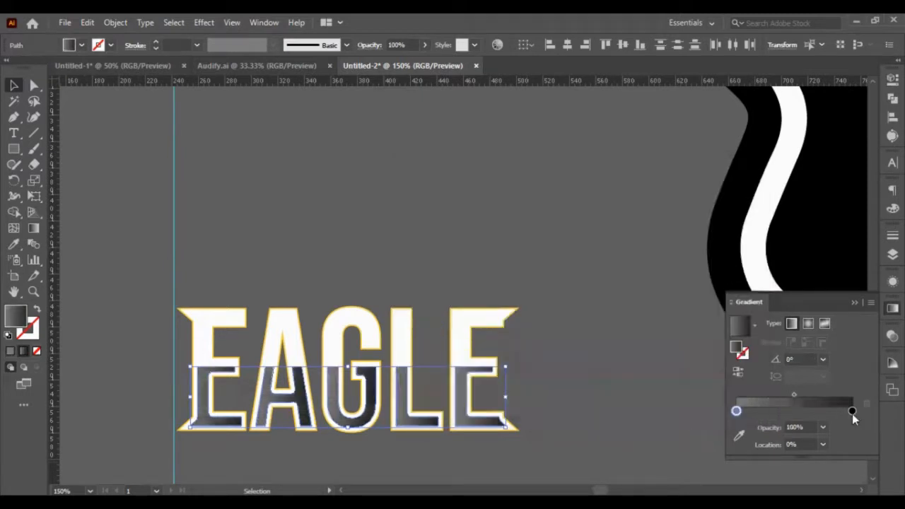
# Lower the opacity of the gradient's black end stop to 10%.
pyautogui.click(852, 411)
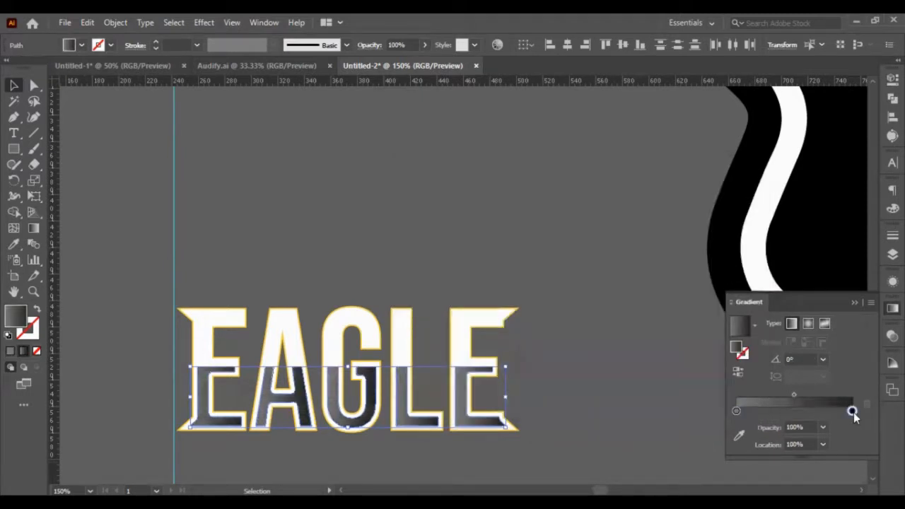
pyautogui.click(807, 426)
pyautogui.hotkey('shift', 'Down')
pyautogui.hotkey('shift', 'Down')
pyautogui.hotkey('shift', 'Down')
pyautogui.hotkey('shift', 'Down')
pyautogui.hotkey('shift', 'Down')
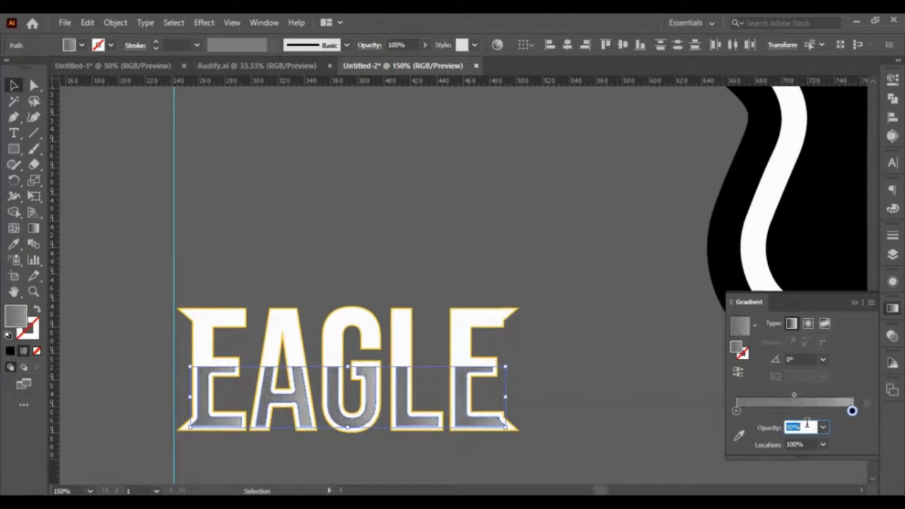
pyautogui.hotkey('shift', 'Down')
pyautogui.hotkey('shift', 'Down')
pyautogui.hotkey('shift', 'Down')
pyautogui.hotkey('shift', 'Down')
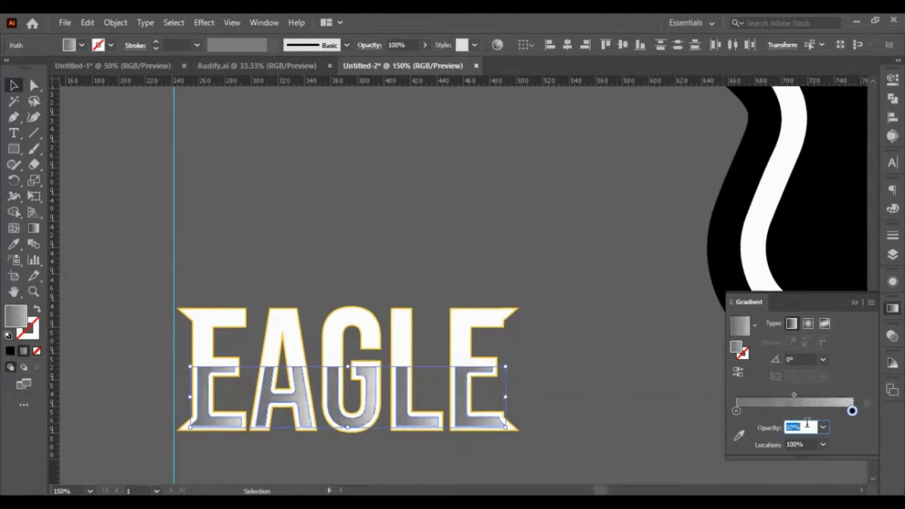
# Redraw the gradient so it runs from the letters' middle down to just above their base, and deselect the shapes.
pyautogui.click(31, 229)
pyautogui.moveTo(327, 363); pyautogui.dragTo(328, 425)
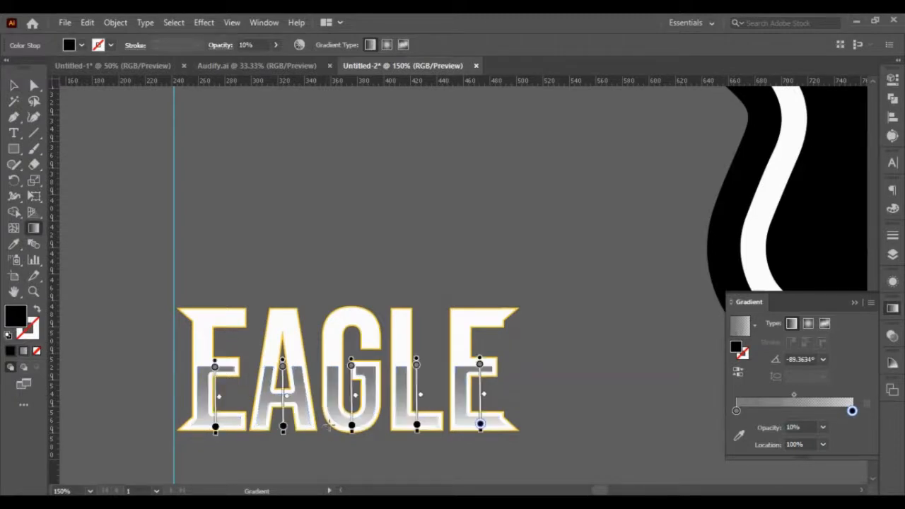
pyautogui.moveTo(328, 366); pyautogui.dragTo(329, 438)
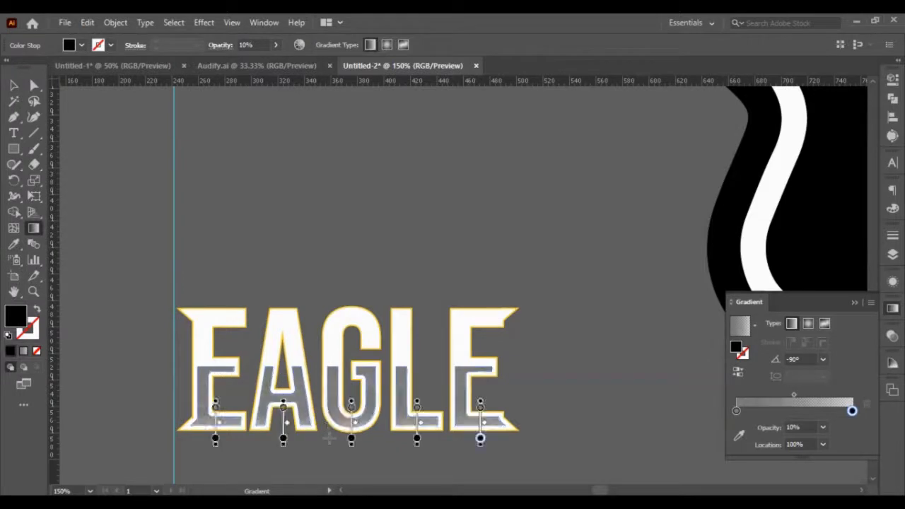
pyautogui.moveTo(336, 366); pyautogui.dragTo(325, 416)
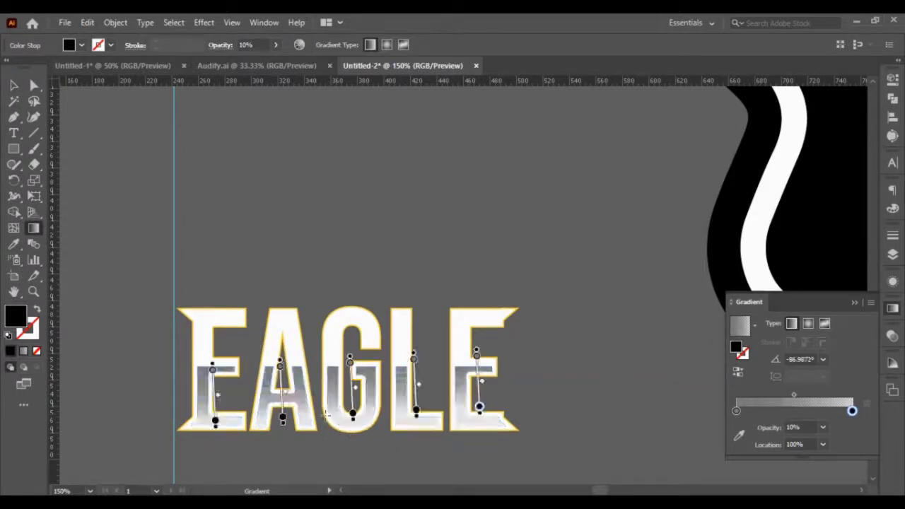
pyautogui.press('v')
pyautogui.click(222, 218)
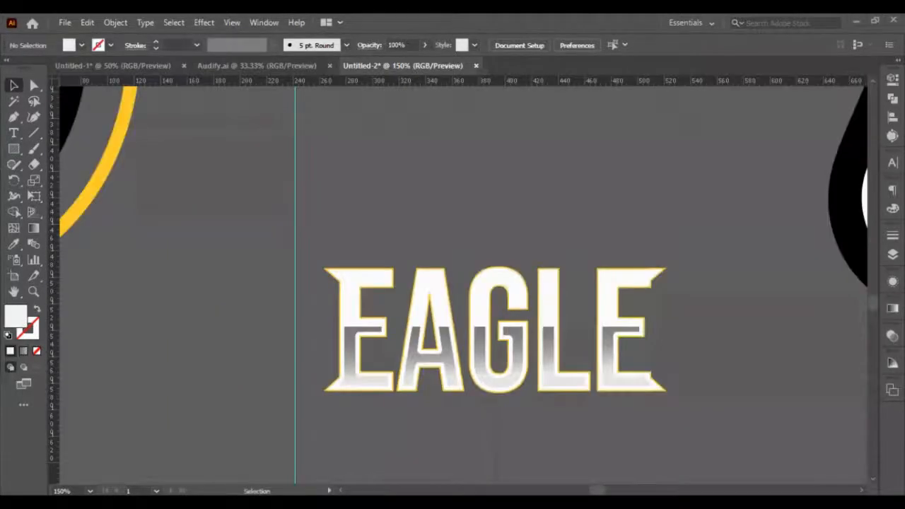
pyautogui.click(616, 310)
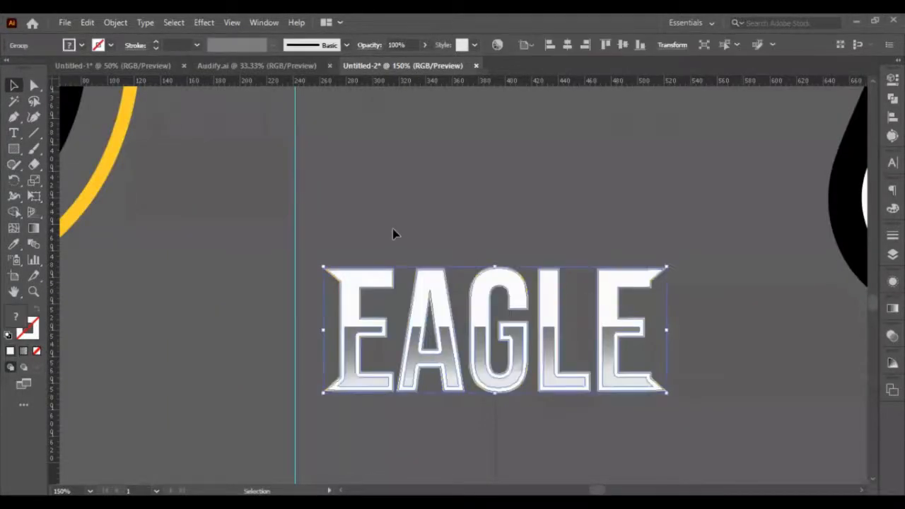
pyautogui.click(115, 23)
pyautogui.click(382, 146)
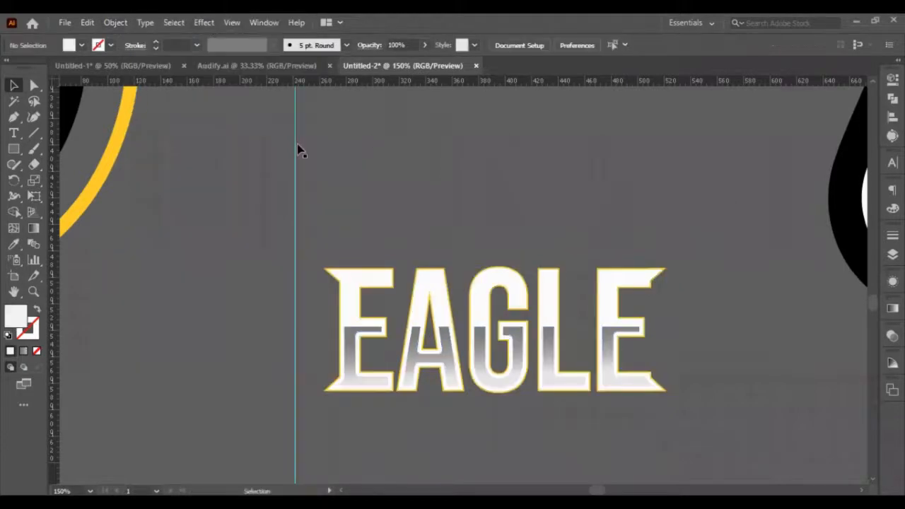
# Apply an Arc Lower warp effect to the EAGLE lettering group with a horizontal bend of -20%.
pyautogui.click(381, 290)
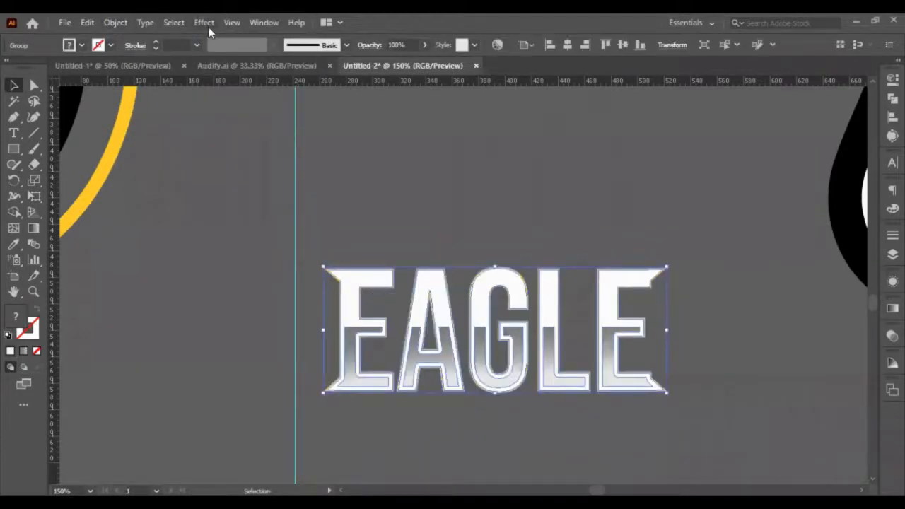
pyautogui.click(207, 24)
pyautogui.moveTo(269, 200)
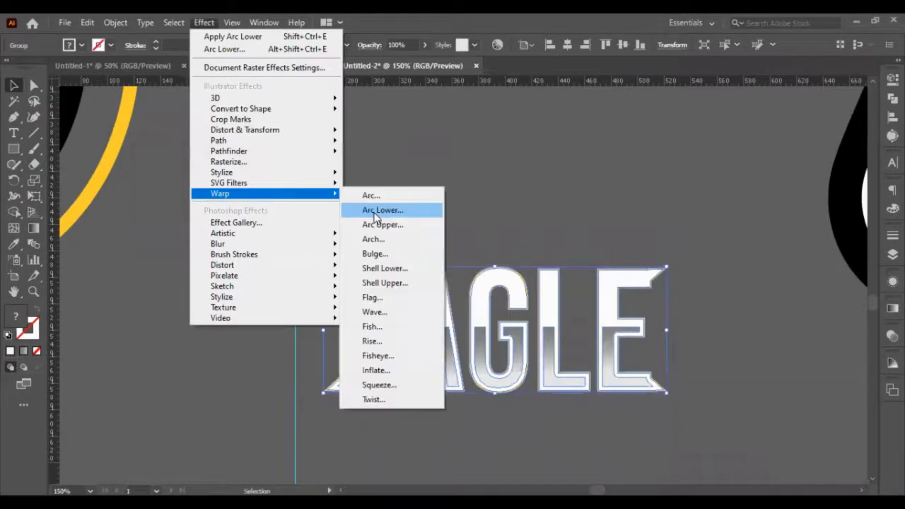
pyautogui.press('Return')
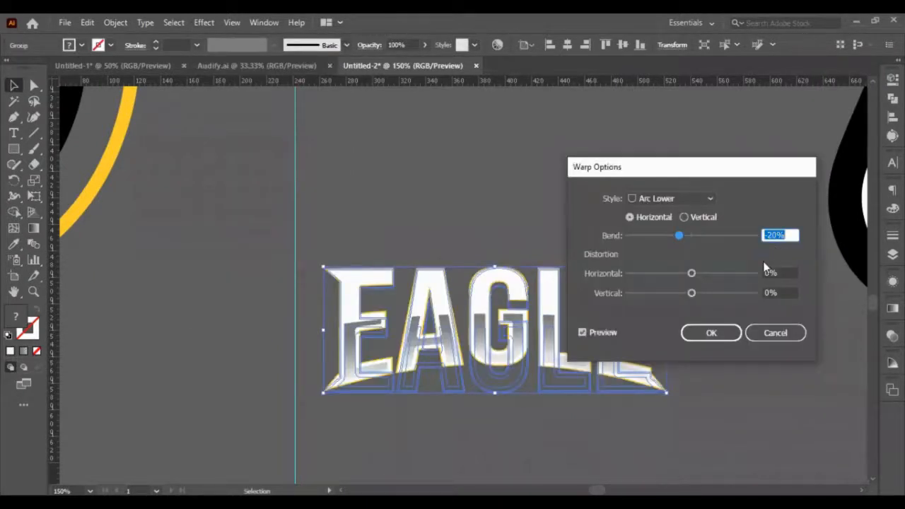
pyautogui.click(707, 335)
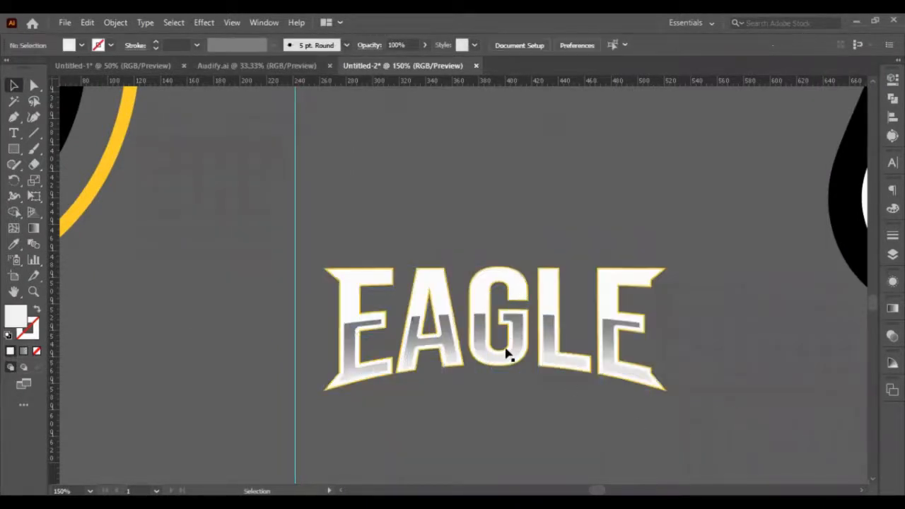
# Shift the warped EAGLE lettering slightly right and down, and deselect it.
pyautogui.click(499, 387)
pyautogui.moveTo(483, 351); pyautogui.dragTo(471, 352)
pyautogui.click(296, 238)
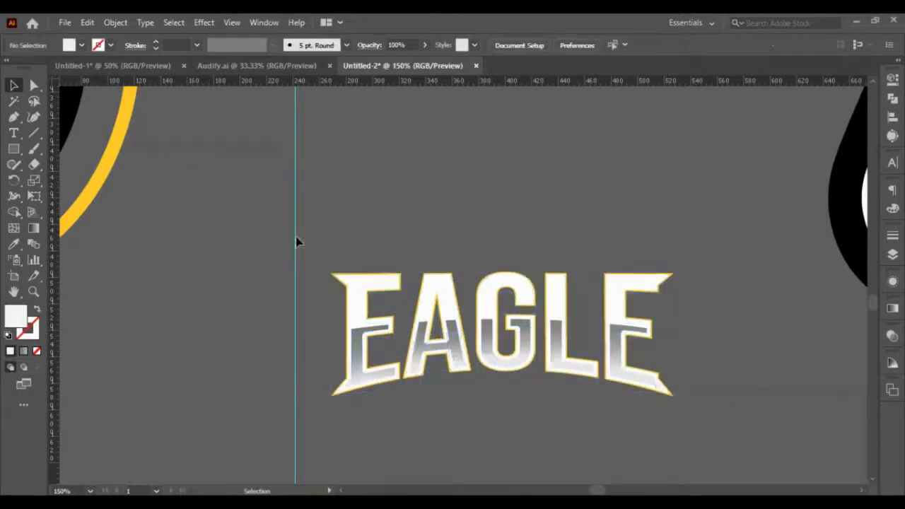
# Place a duplicate of the warped EAGLE lettering directly above the original.
pyautogui.click(373, 287)
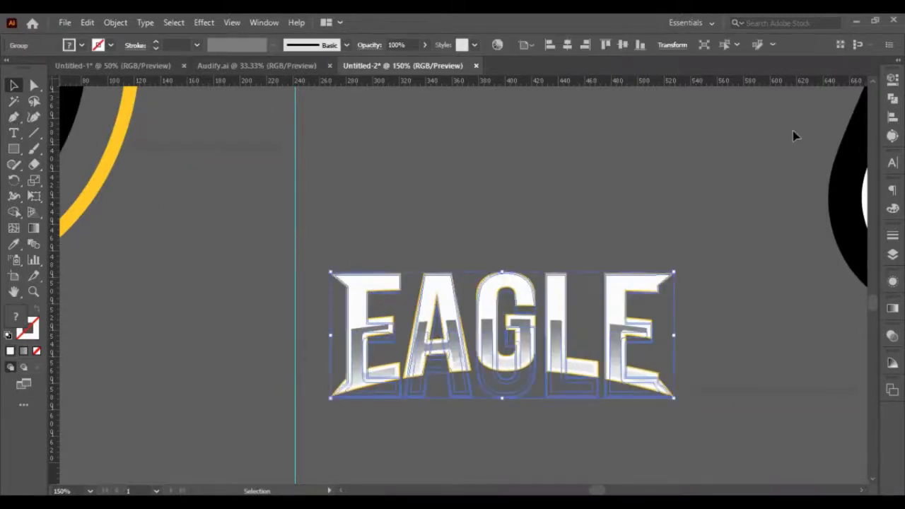
pyautogui.press('a')
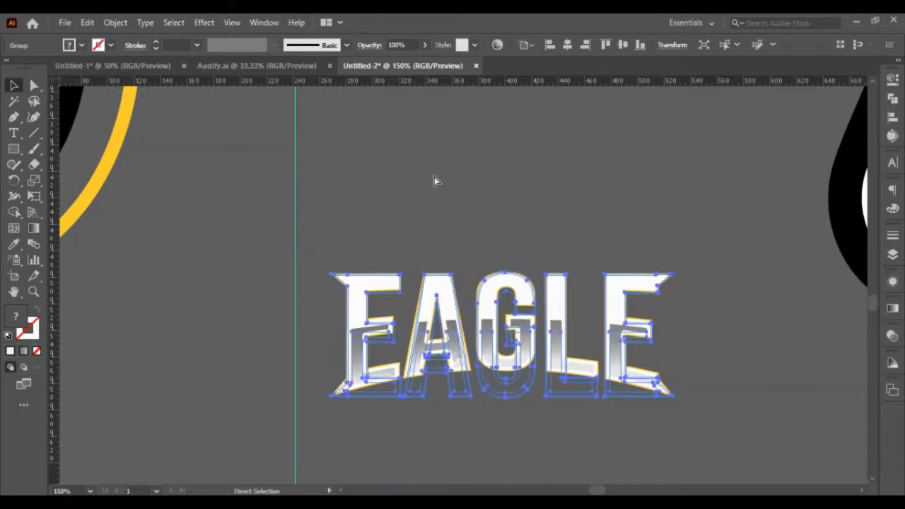
pyautogui.press('v')
pyautogui.moveTo(440, 317); pyautogui.dragTo(453, 160)
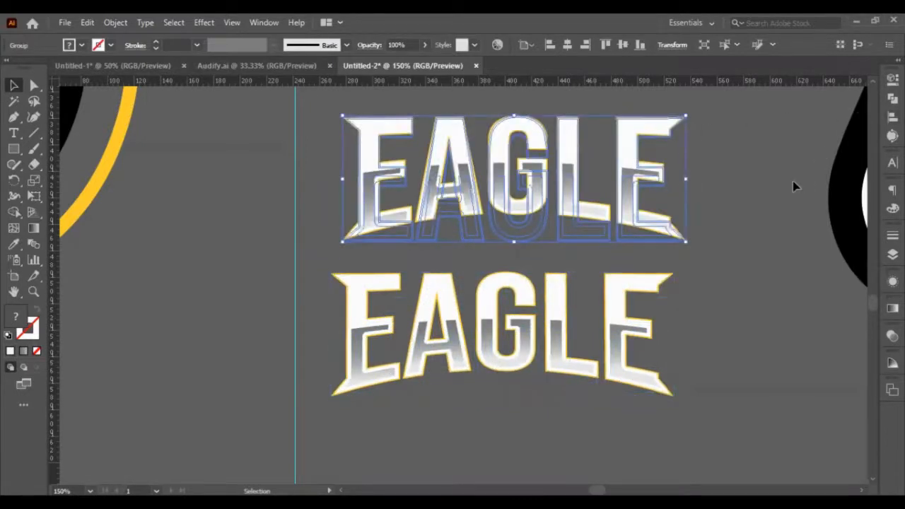
# Try to unite the shapes of the duplicate EAGLE lettering, and undo the merge.
pyautogui.click(892, 80)
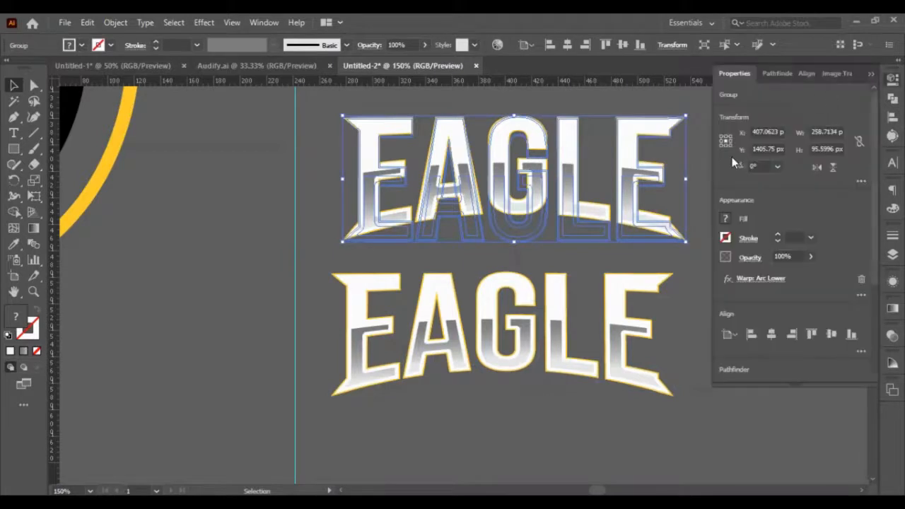
pyautogui.scroll(-3, 775, 317)
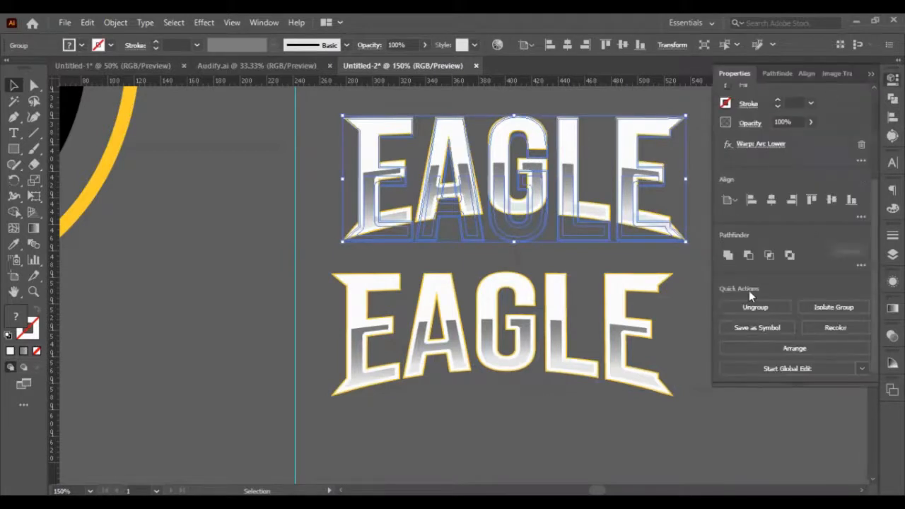
pyautogui.click(728, 255)
pyautogui.click(574, 255)
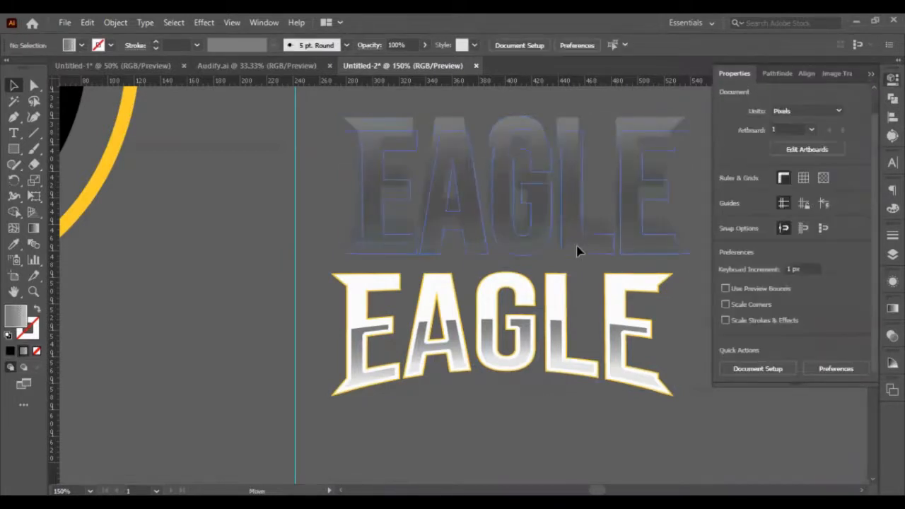
pyautogui.click(576, 248)
pyautogui.press('a')
pyautogui.hotkey('ctrl', 'z')
pyautogui.press('v')
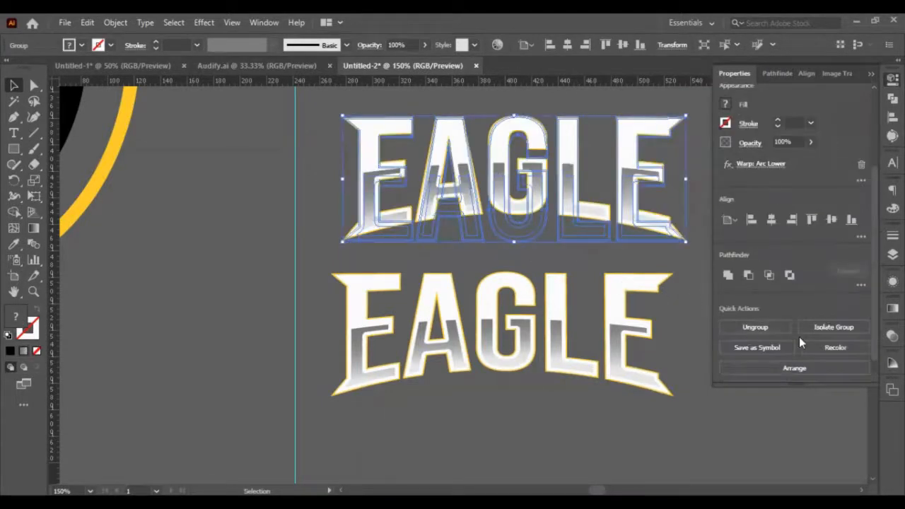
# Offset the paths of the duplicate EAGLE lettering outward by 15 px with round joins.
pyautogui.click(115, 22)
pyautogui.moveTo(218, 331)
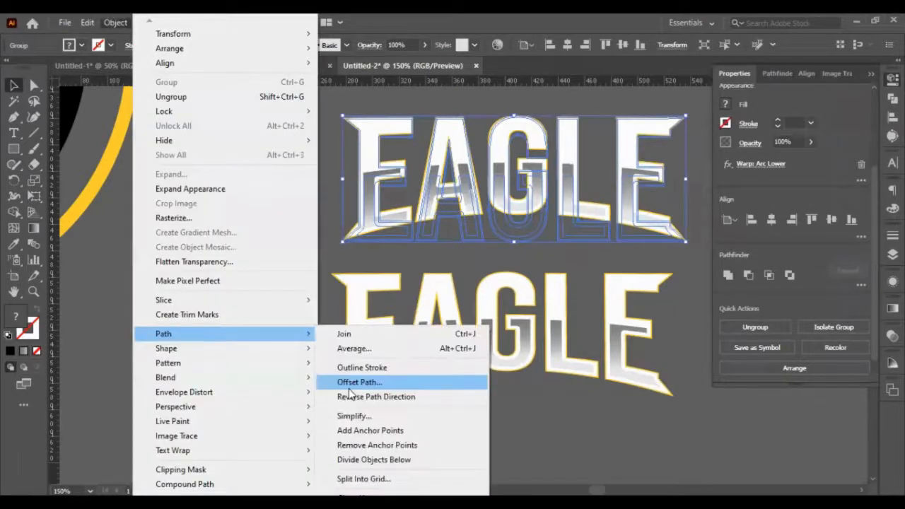
pyautogui.click(348, 386)
pyautogui.click(520, 414)
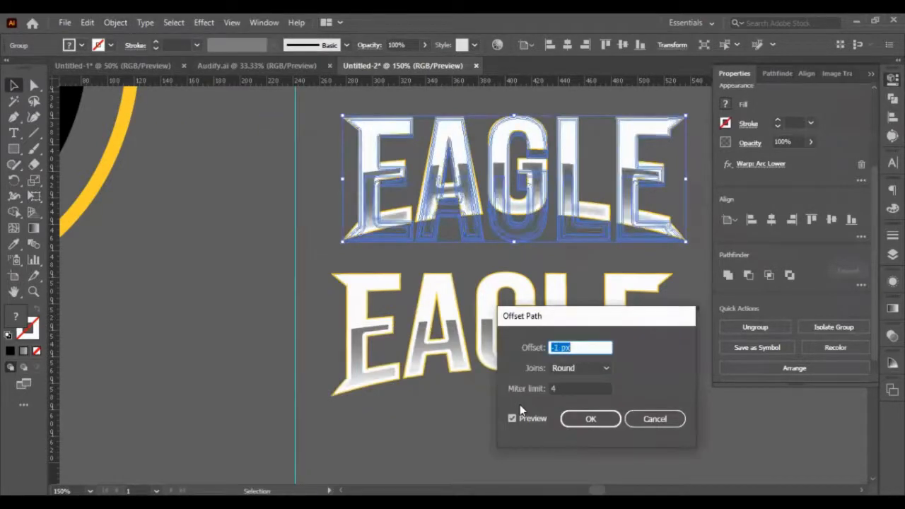
pyautogui.press('Up')
pyautogui.press('Up')
pyautogui.press('Up')
pyautogui.press('Up')
pyautogui.press('Up')
pyautogui.press('Up')
pyautogui.press('Up')
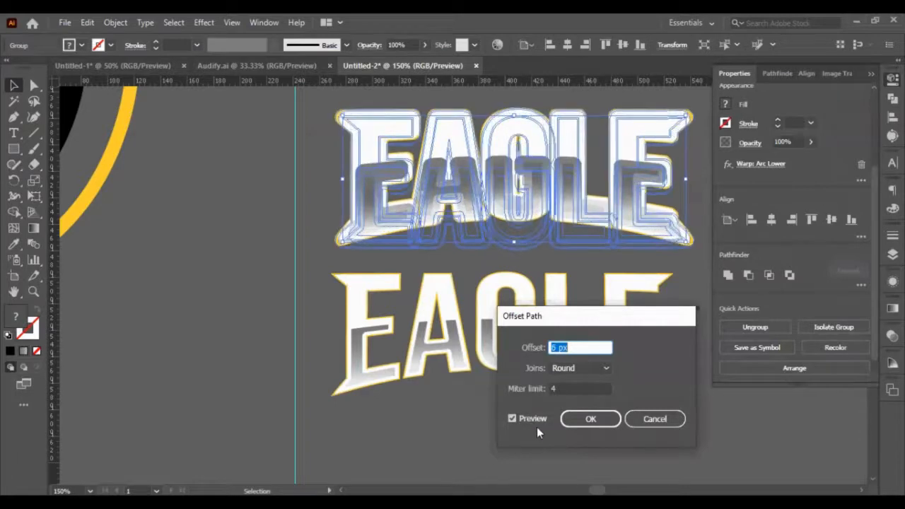
pyautogui.press('Up')
pyautogui.press('Up')
pyautogui.press('Up')
pyautogui.press('Up')
pyautogui.press('Up')
pyautogui.press('Up')
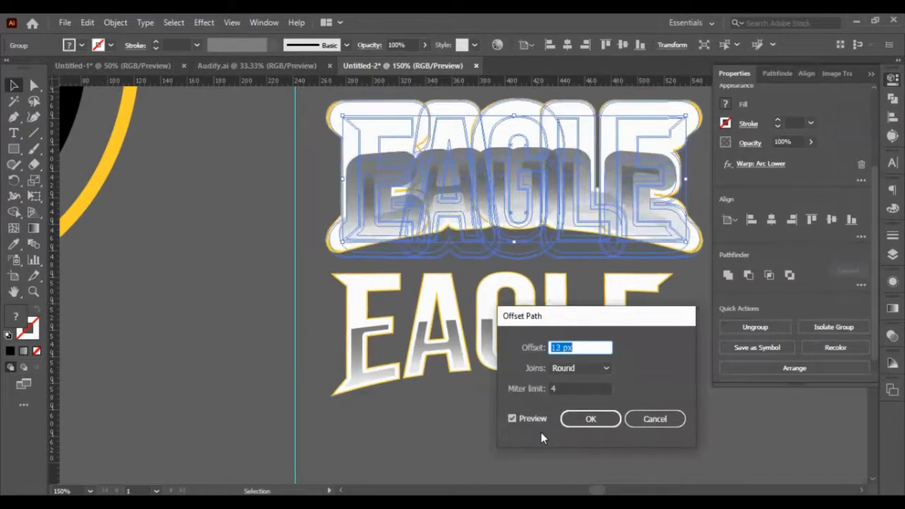
pyautogui.press('Up')
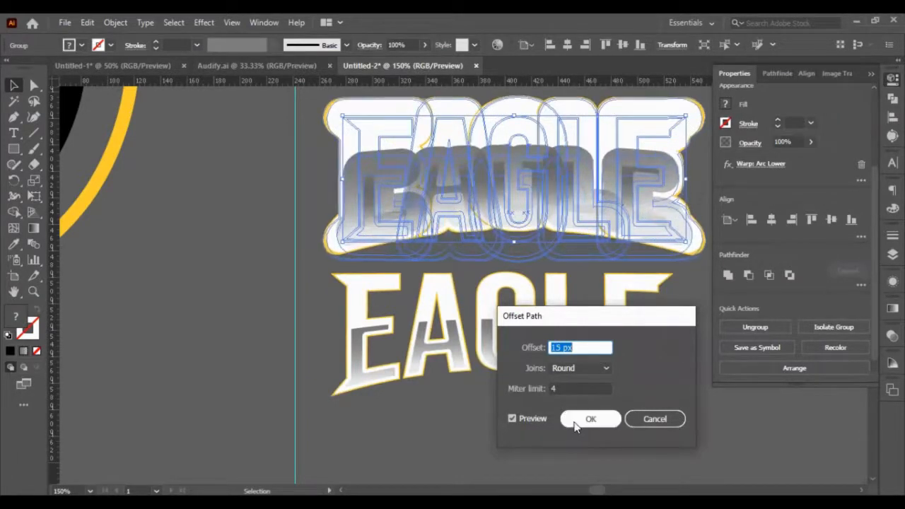
pyautogui.click(574, 423)
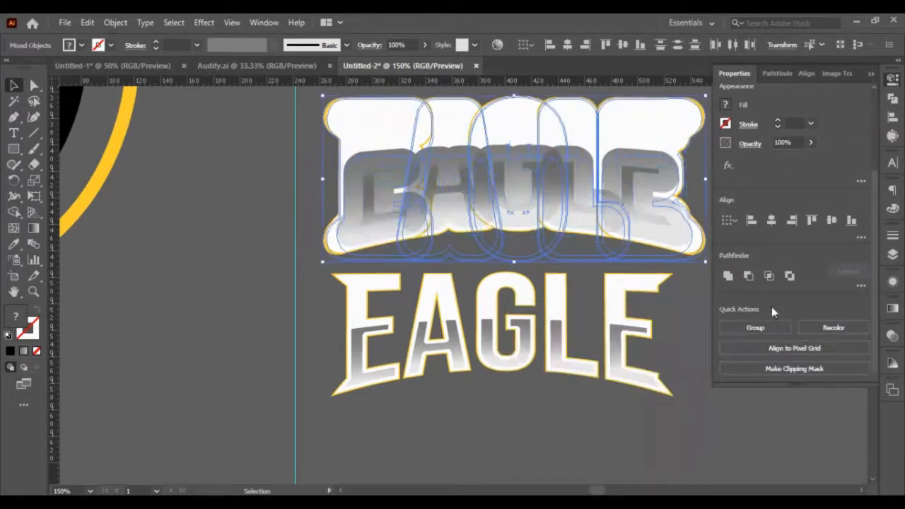
# Unite the offset shapes into one silhouette and ungroup the duplicate lettering.
pyautogui.click(729, 276)
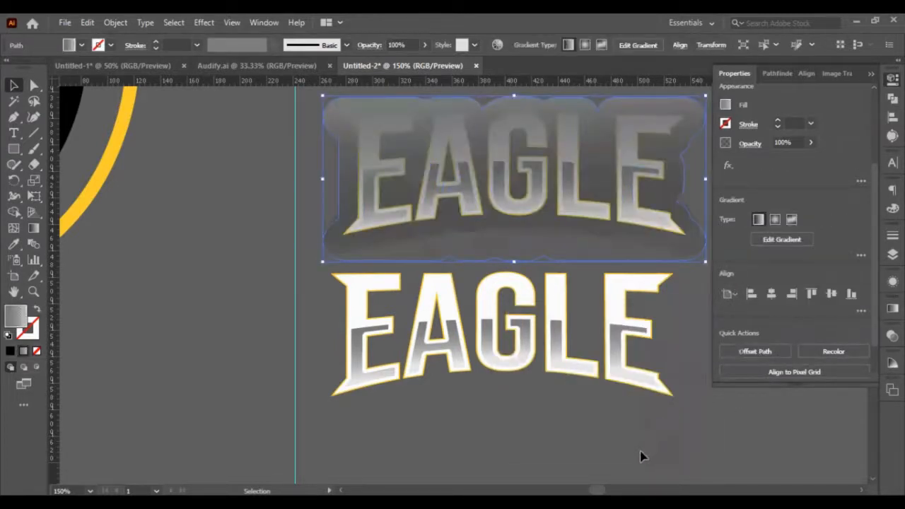
pyautogui.click(640, 452)
pyautogui.click(486, 201)
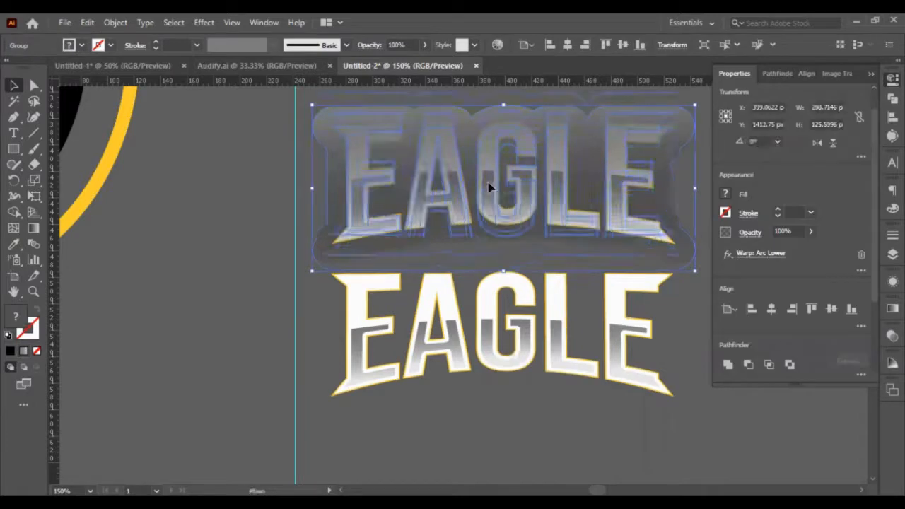
pyautogui.moveTo(488, 182); pyautogui.dragTo(502, 192)
pyautogui.scroll(-2, 496, 151)
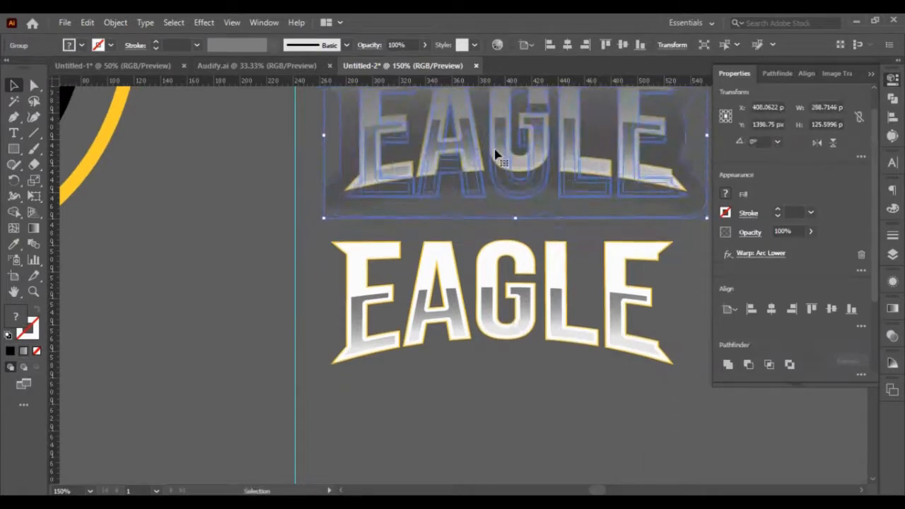
pyautogui.hotkey('ctrl', 'z')
pyautogui.hotkey('ctrl', 'z')
pyautogui.hotkey('ctrl', 'z')
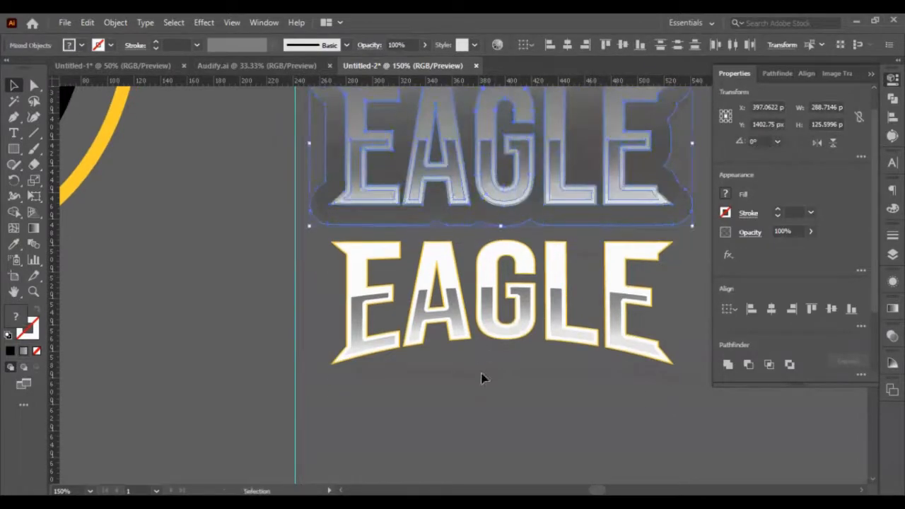
# Delete the offset silhouette and all letter shapes of the duplicate above the original EAGLE lettering.
pyautogui.click(480, 380)
pyautogui.moveTo(449, 191); pyautogui.dragTo(423, 185)
pyautogui.press('Delete')
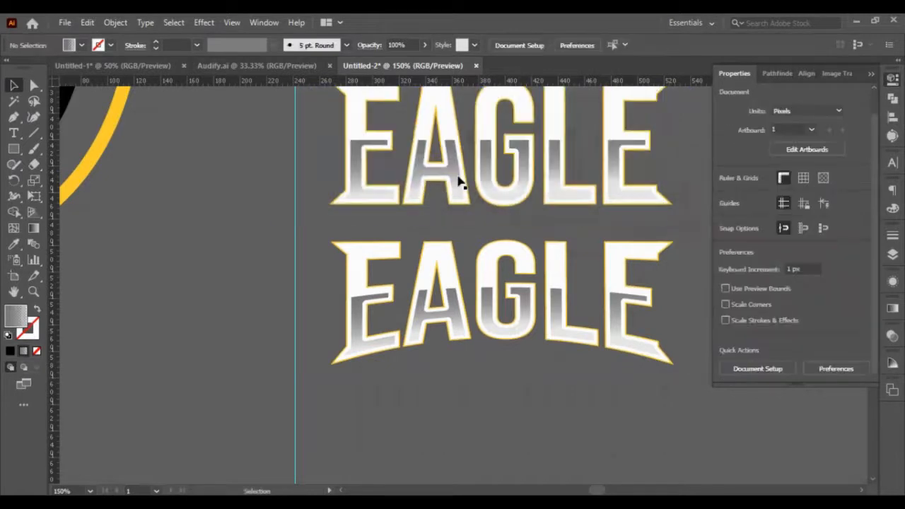
pyautogui.click(450, 192)
pyautogui.press('Delete')
pyautogui.scroll(2, 377, 150)
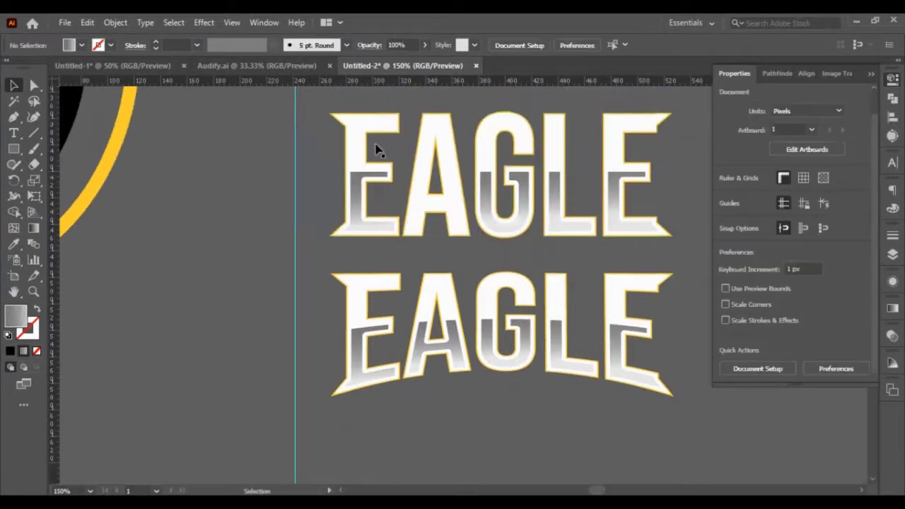
pyautogui.moveTo(333, 111); pyautogui.dragTo(669, 250)
pyautogui.press('Delete')
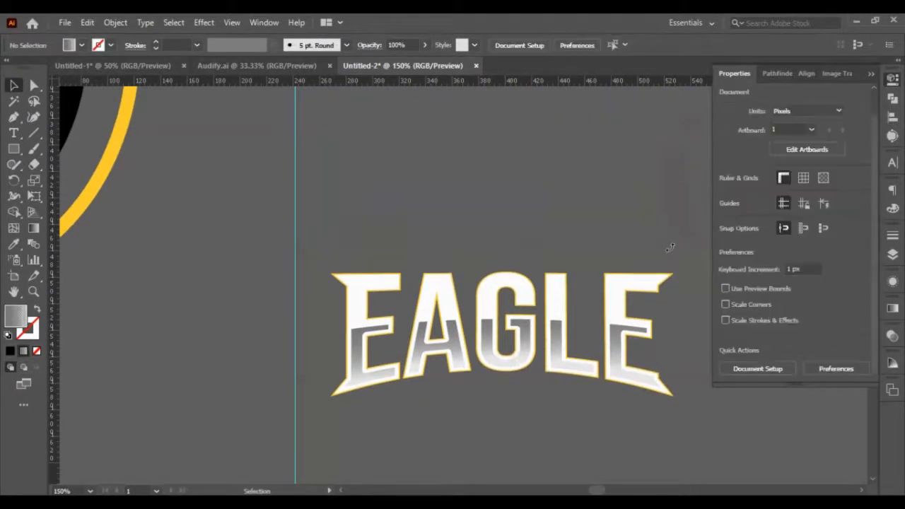
# Shift the warped EAGLE lettering down and place a fresh duplicate of it directly above.
pyautogui.click(629, 284)
pyautogui.moveTo(617, 287); pyautogui.dragTo(606, 373)
pyautogui.moveTo(507, 403); pyautogui.dragTo(516, 222)
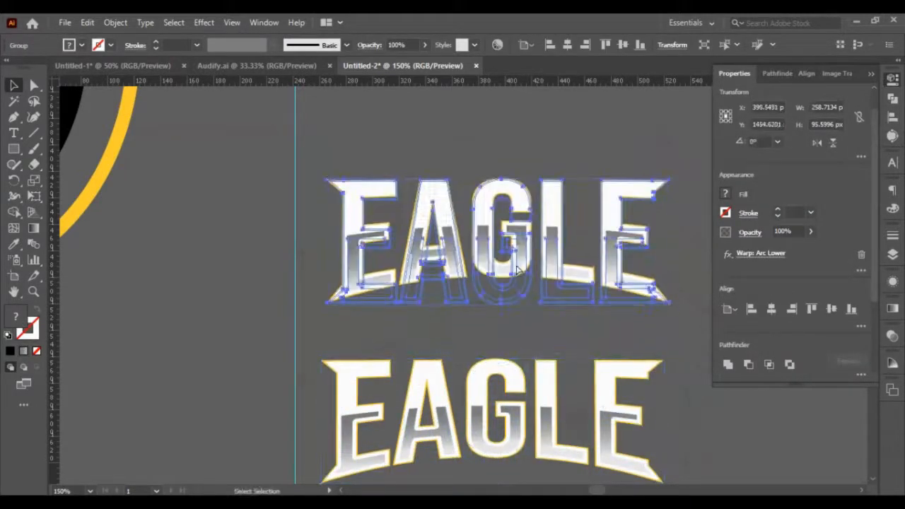
# Try ungrouping the duplicate EAGLE lettering, undo it, and deselect the group.
pyautogui.hotkey('ctrl', 'shift', 'g')
pyautogui.click(498, 339)
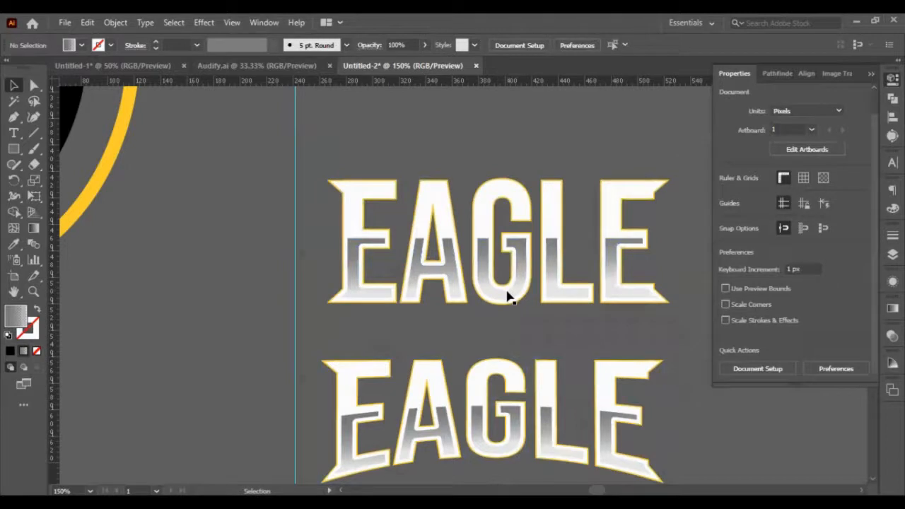
pyautogui.hotkey('ctrl', 'z')
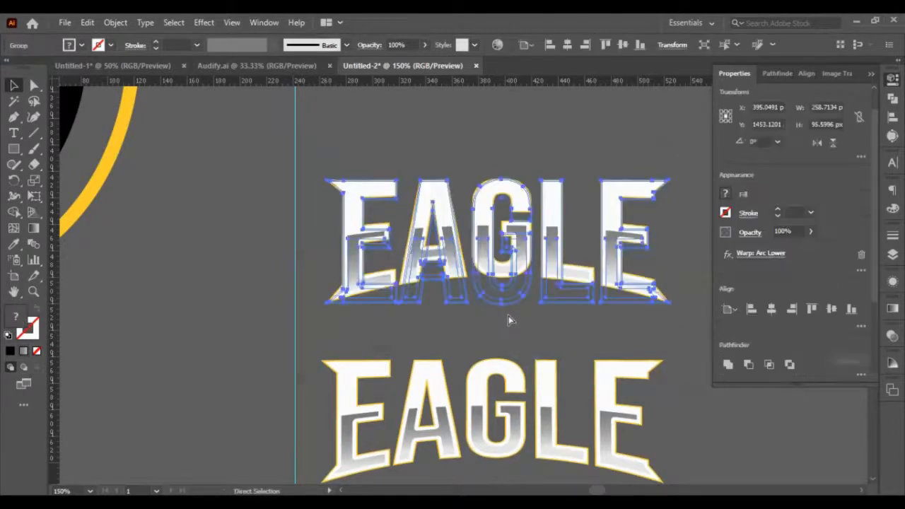
pyautogui.click(509, 315)
# Isolate the duplicate lettering group and delete the gradient and white shapes of the G and L.
pyautogui.doubleClick(515, 262)
pyautogui.click(517, 272)
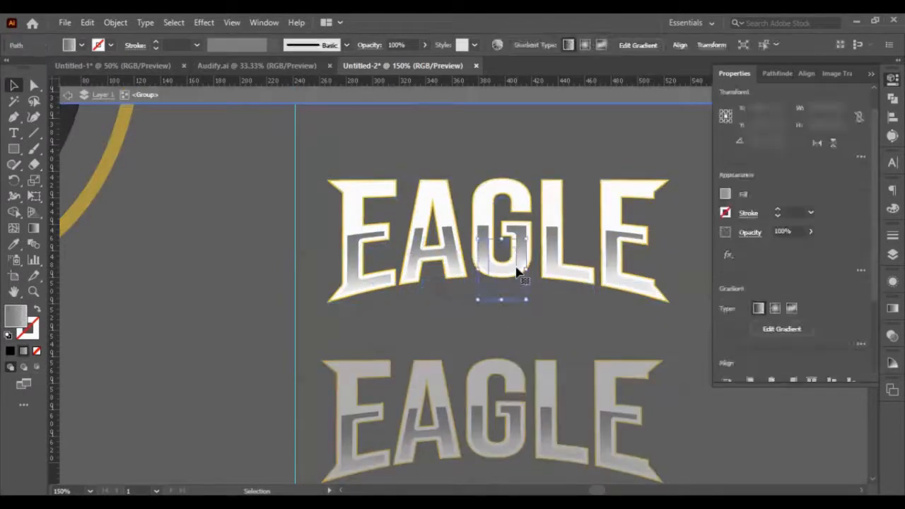
pyautogui.press('Delete')
pyautogui.click(517, 271)
pyautogui.press('Delete')
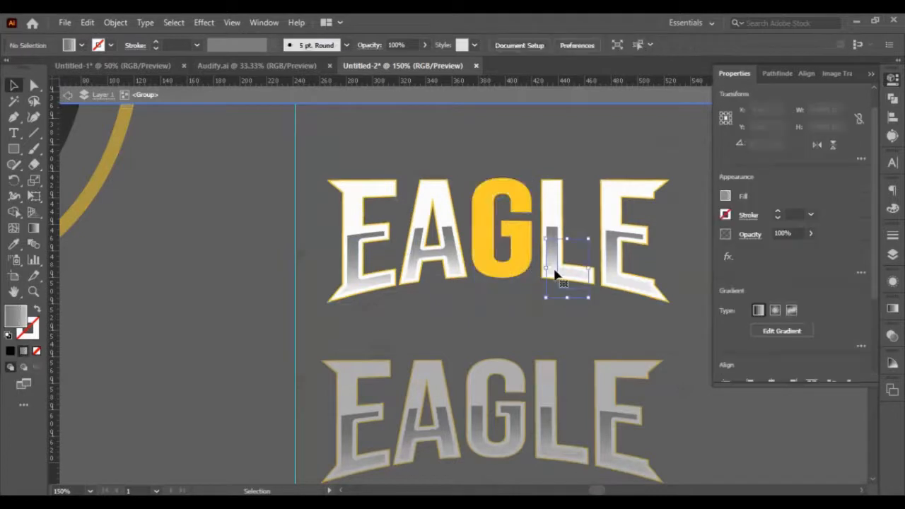
pyautogui.click(560, 297)
pyautogui.press('Delete')
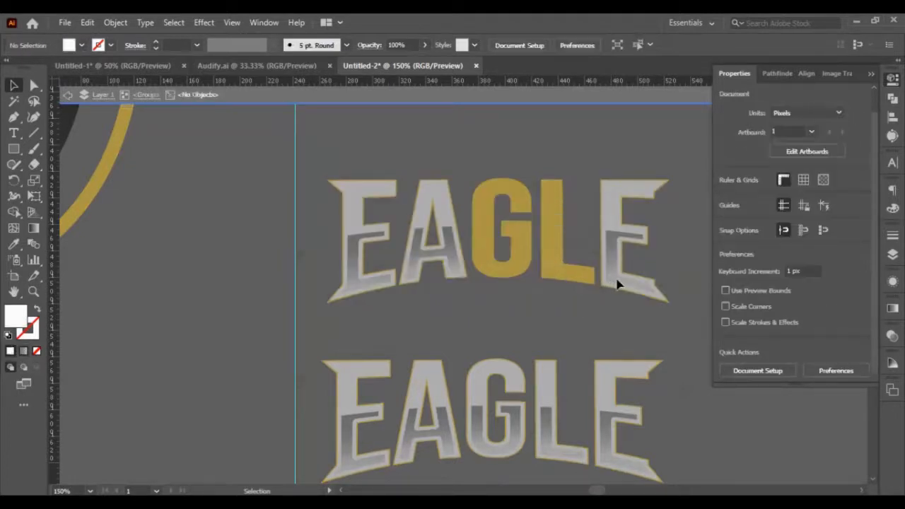
pyautogui.press('Escape')
pyautogui.click(617, 282)
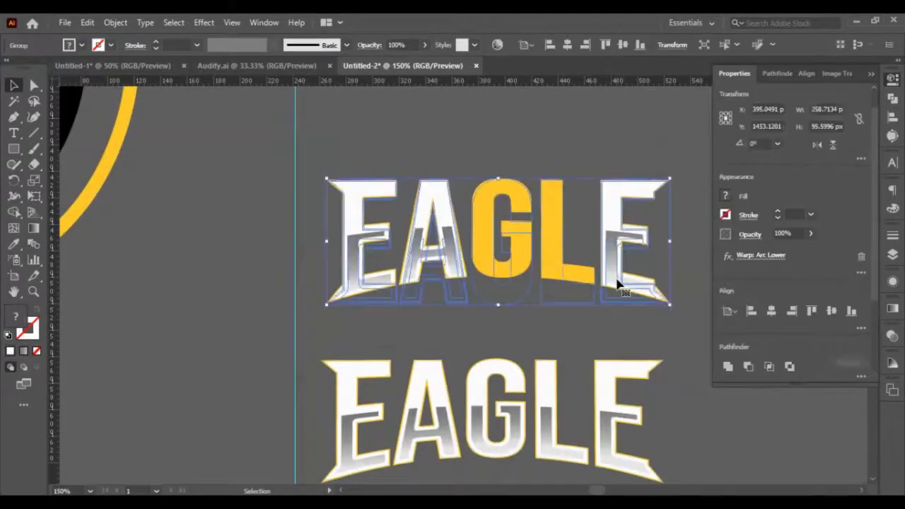
pyautogui.press('Delete')
pyautogui.hotkey('ctrl', 'z')
# Delete the gradient and white shapes of the last E and the A inside the duplicate lettering group.
pyautogui.doubleClick(615, 280)
pyautogui.click(616, 281)
pyautogui.press('Delete')
pyautogui.click(614, 281)
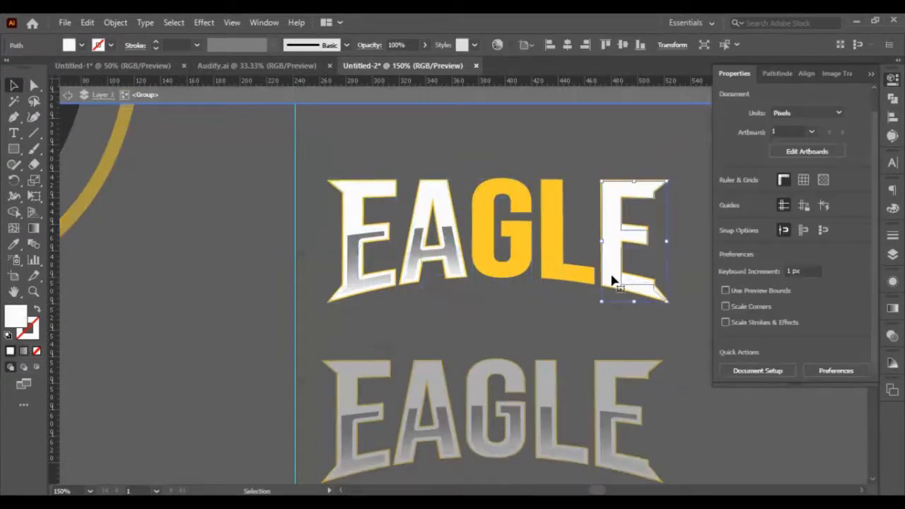
pyautogui.press('Delete')
pyautogui.press('Delete')
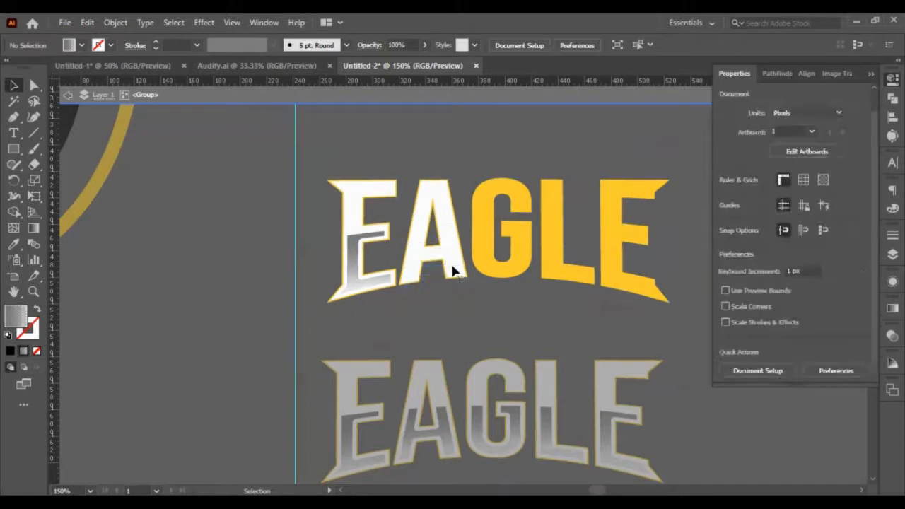
pyautogui.click(453, 268)
pyautogui.press('Delete')
pyautogui.hotkey('ctrl', 'a')
pyautogui.press('Delete')
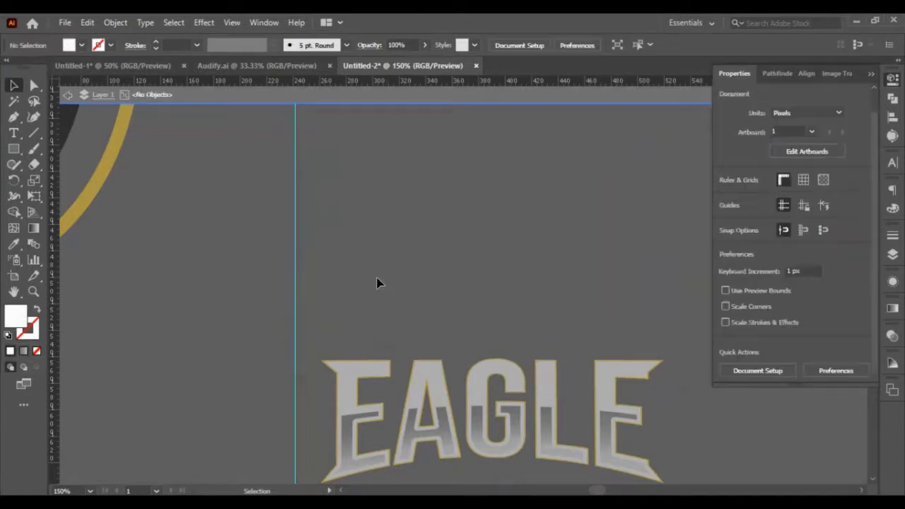
pyautogui.hotkey('ctrl', 'z')
pyautogui.click(377, 288)
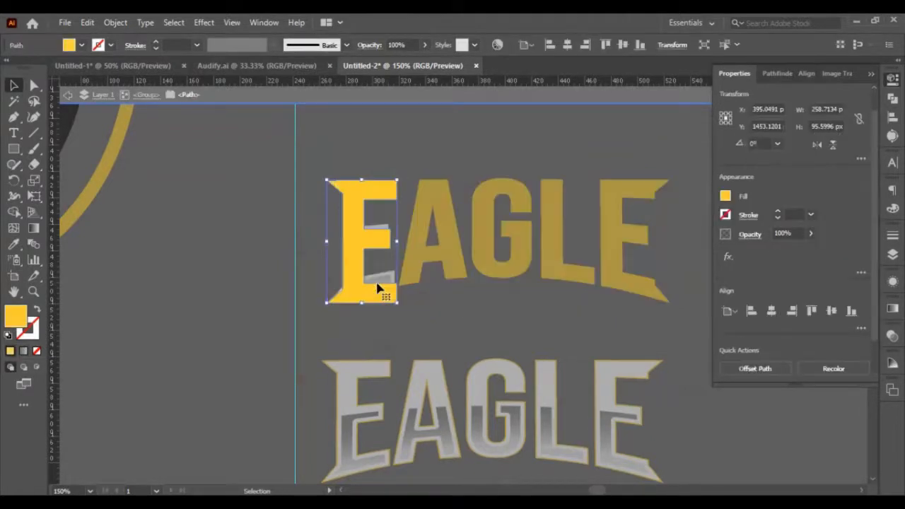
pyautogui.press('Delete')
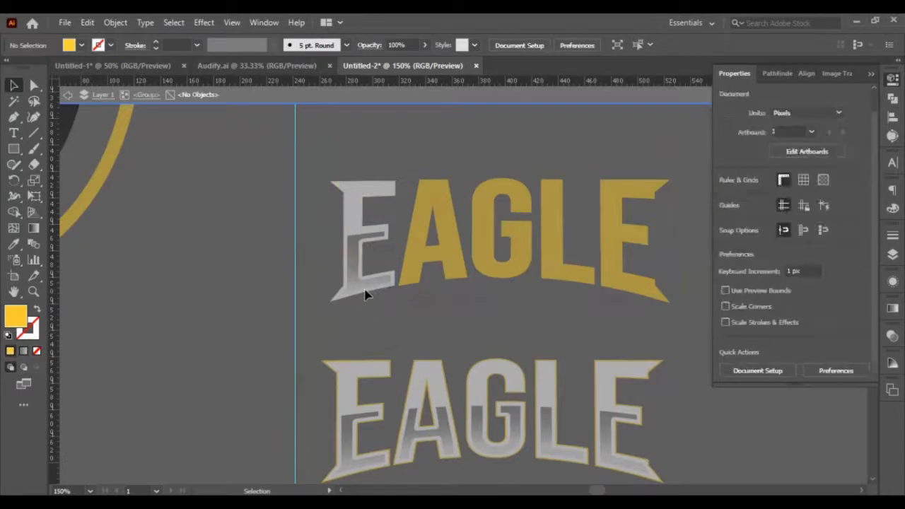
pyautogui.hotkey('ctrl', 'z')
# Delete the gradient and white shapes of the first E in the duplicate lettering, and exit the group's isolation.
pyautogui.doubleClick(370, 321)
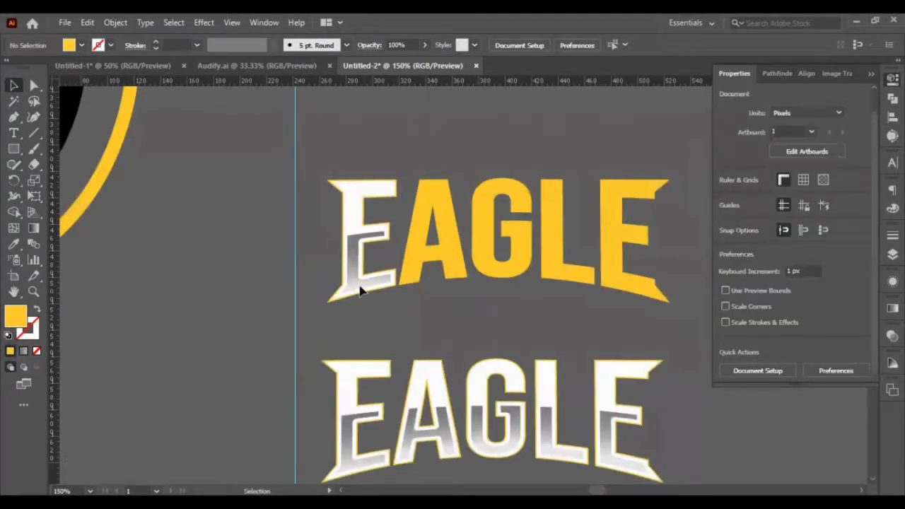
pyautogui.click(360, 291)
pyautogui.doubleClick(360, 291)
pyautogui.click(360, 290)
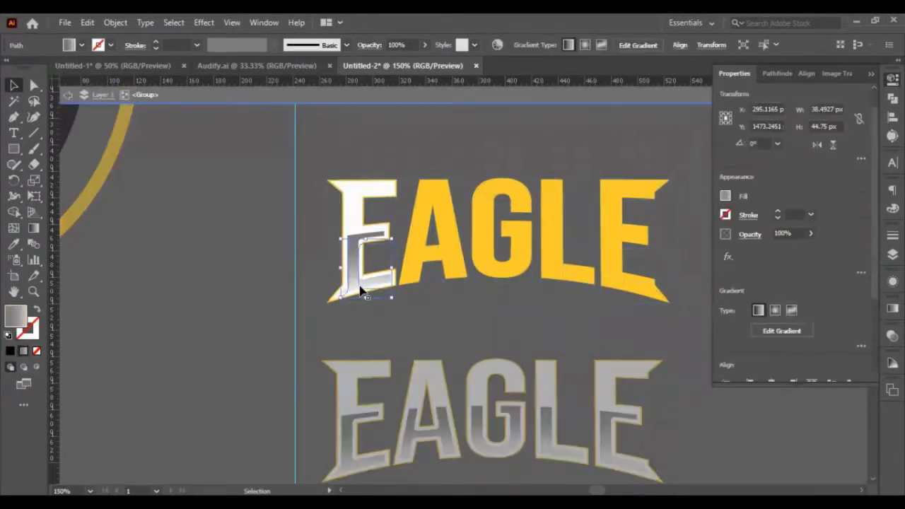
pyautogui.press('Delete')
pyautogui.click(360, 291)
pyautogui.press('Delete')
pyautogui.doubleClick(357, 290)
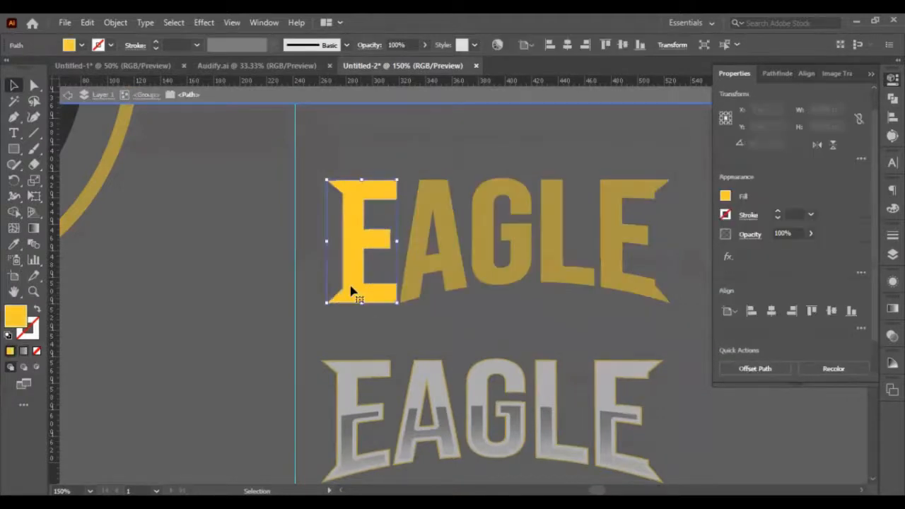
pyautogui.doubleClick(393, 330)
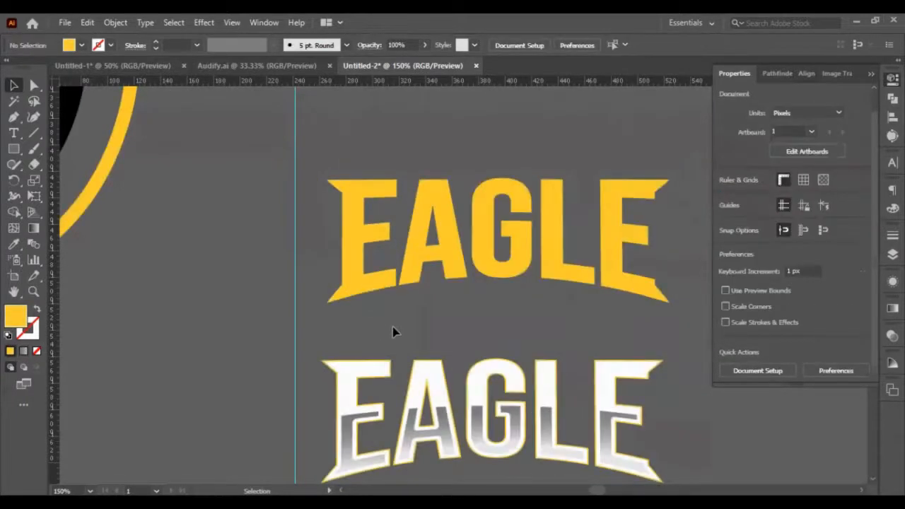
# Offset the path of the yellow duplicate EAGLE lettering by 15 px with round joins.
pyautogui.click(600, 245)
pyautogui.scroll(-3, 850, 283)
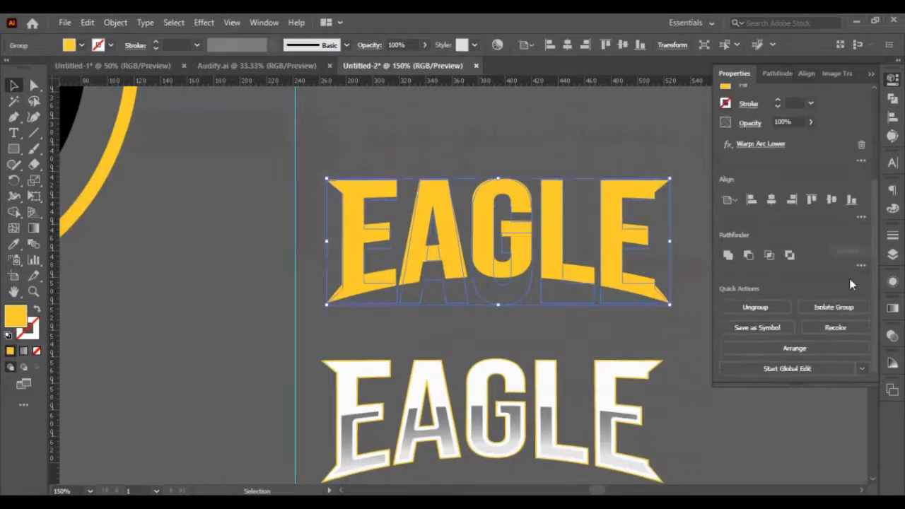
pyautogui.click(115, 22)
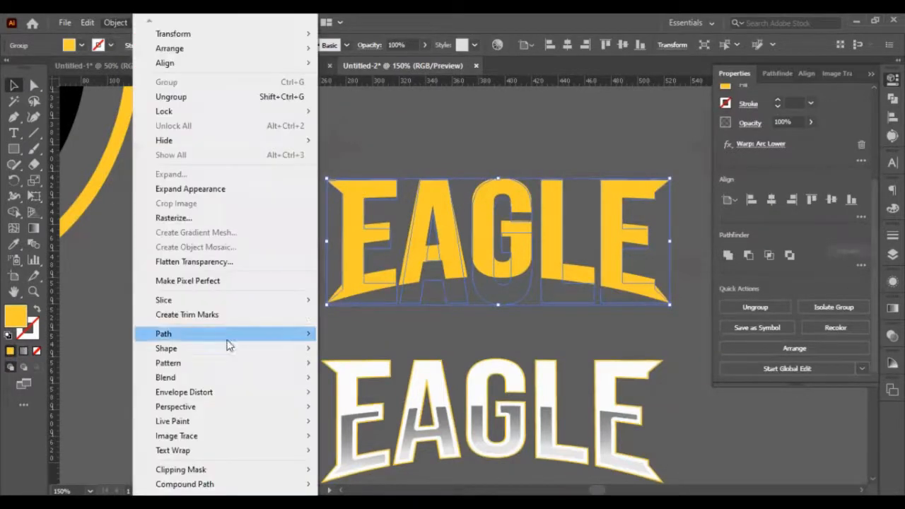
pyautogui.moveTo(225, 334)
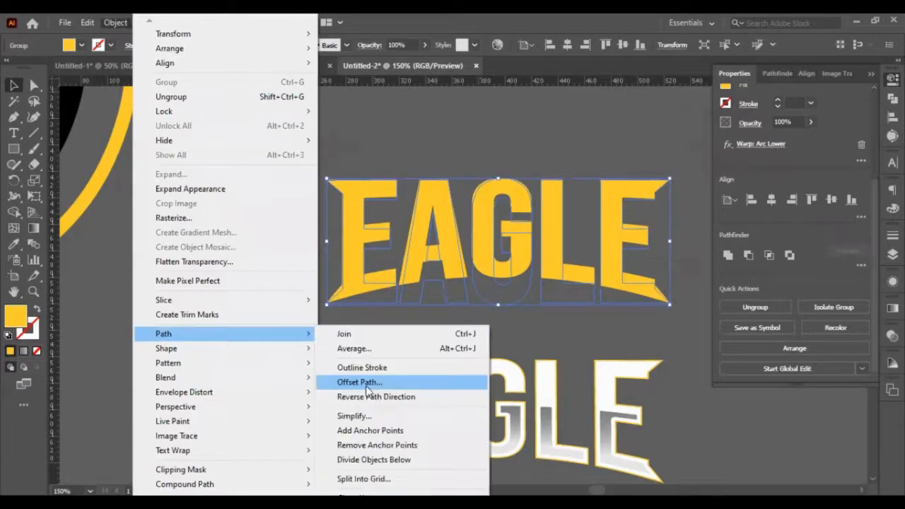
pyautogui.click(365, 383)
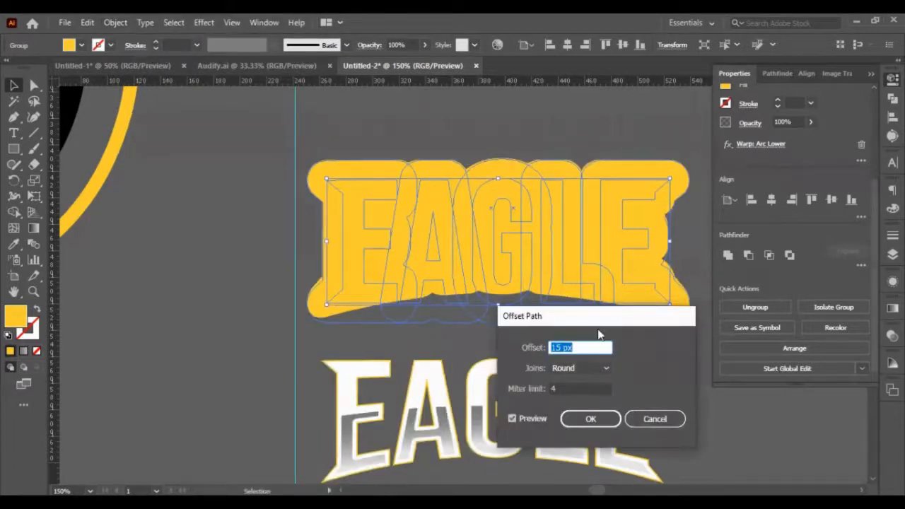
pyautogui.press('Down')
pyautogui.press('Down')
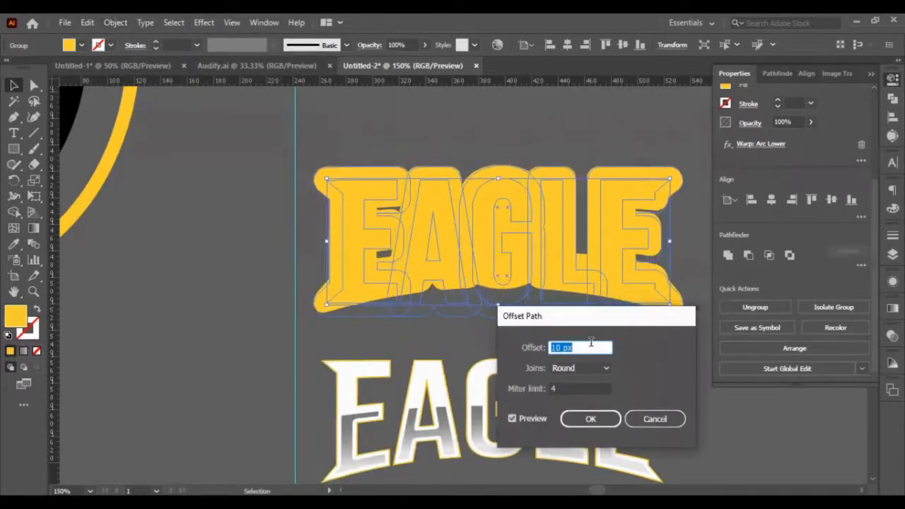
pyautogui.press('Up')
pyautogui.press('Up')
pyautogui.press('Up')
pyautogui.press('Up')
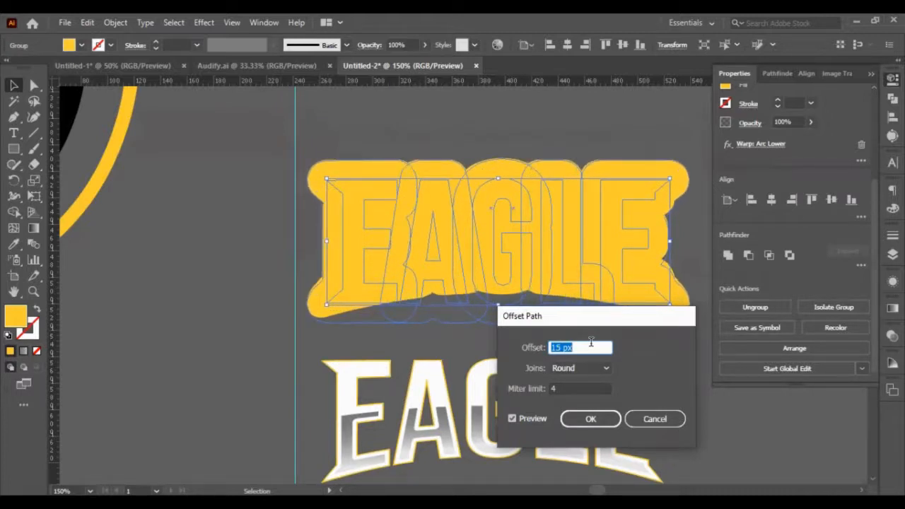
pyautogui.click(567, 421)
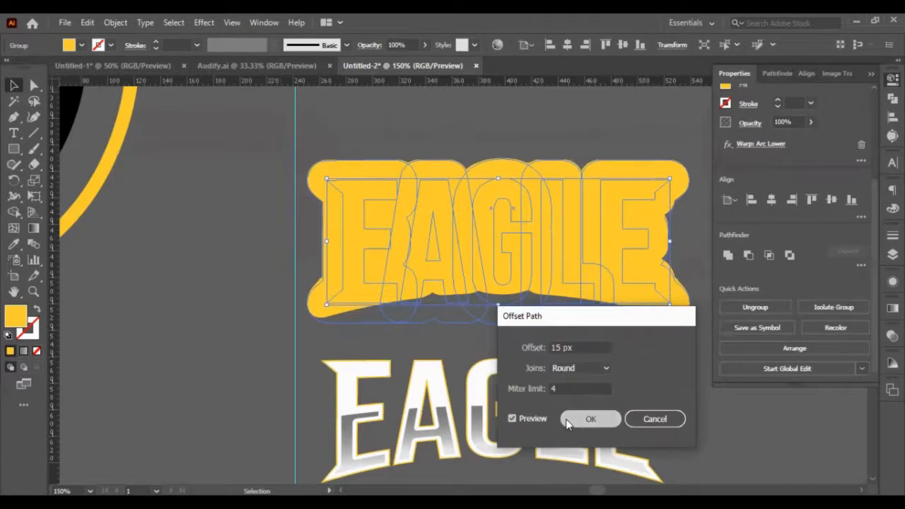
# Unite the offset shapes into one silhouette, move it down over the gradient EAGLE lettering, and send it to the back.
pyautogui.scroll(-1, 574, 334)
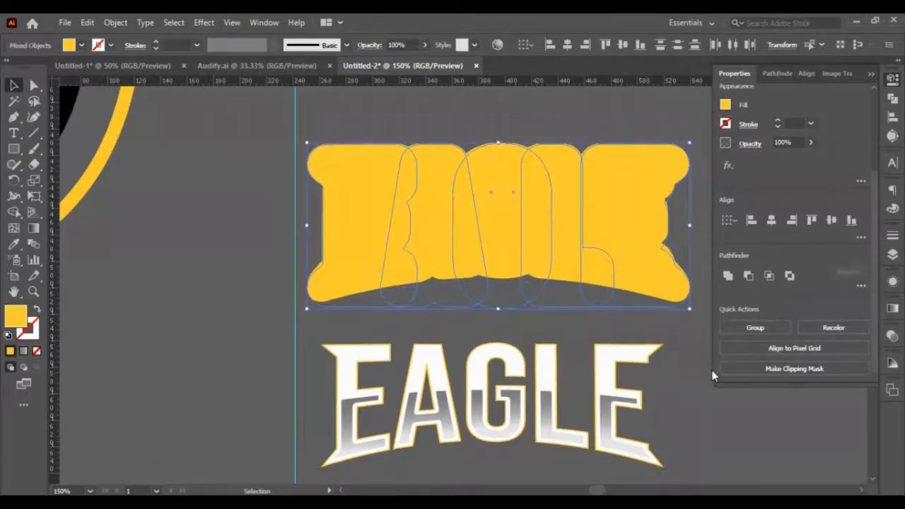
pyautogui.click(733, 276)
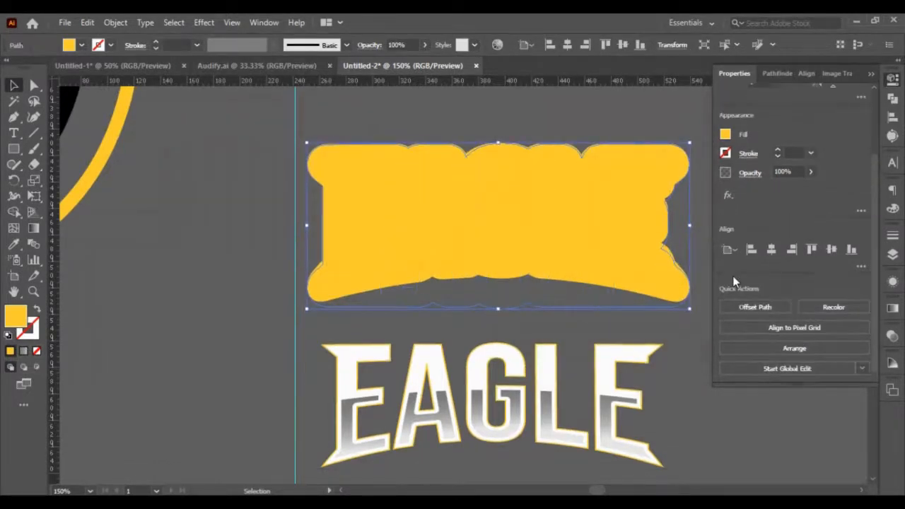
pyautogui.moveTo(453, 219); pyautogui.dragTo(459, 366)
pyautogui.scroll(-2, 452, 392)
pyautogui.hotkey('ctrl', 'shift', '[')
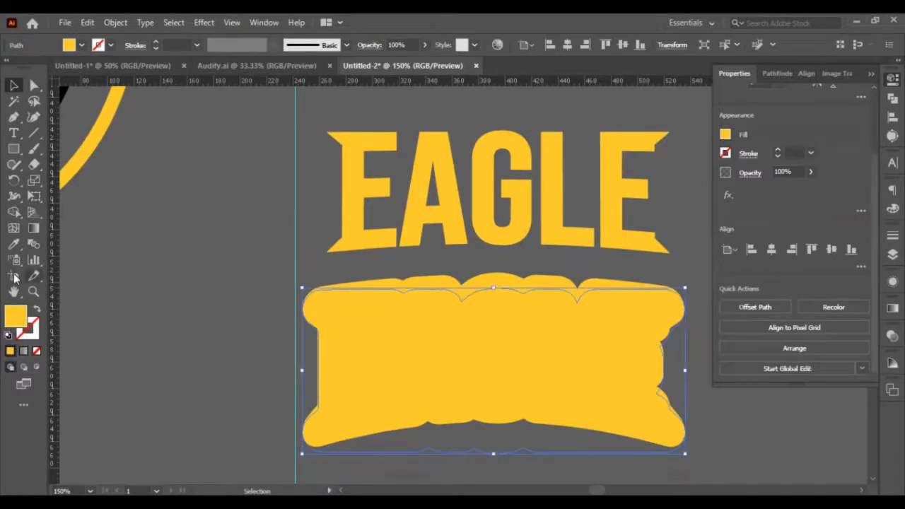
# Fill the united silhouette with black (000000) and deselect it.
pyautogui.doubleClick(15, 316)
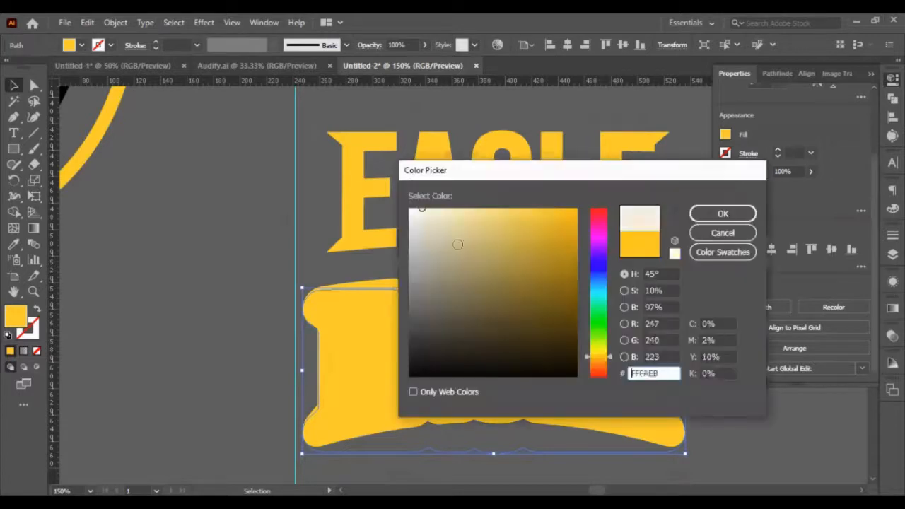
pyautogui.write('000000')
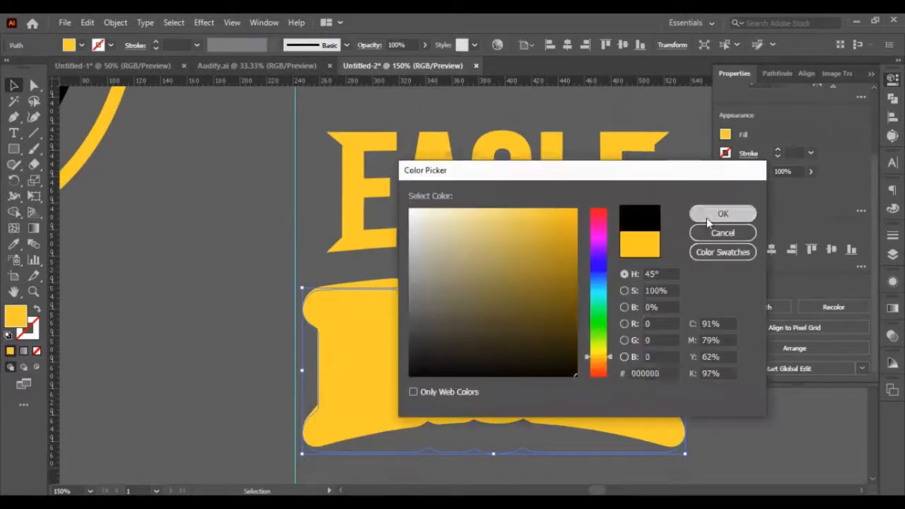
pyautogui.click(711, 218)
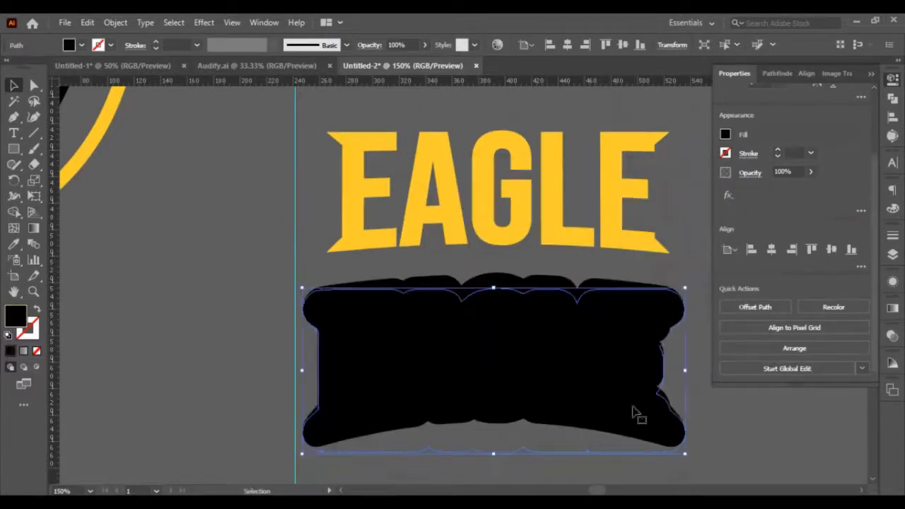
pyautogui.click(185, 282)
# Move the group of yellow lettering and black silhouette down toward the gradient EAGLE lettering and send it to the back.
pyautogui.moveTo(508, 236); pyautogui.dragTo(490, 249)
pyautogui.scroll(1, 468, 244)
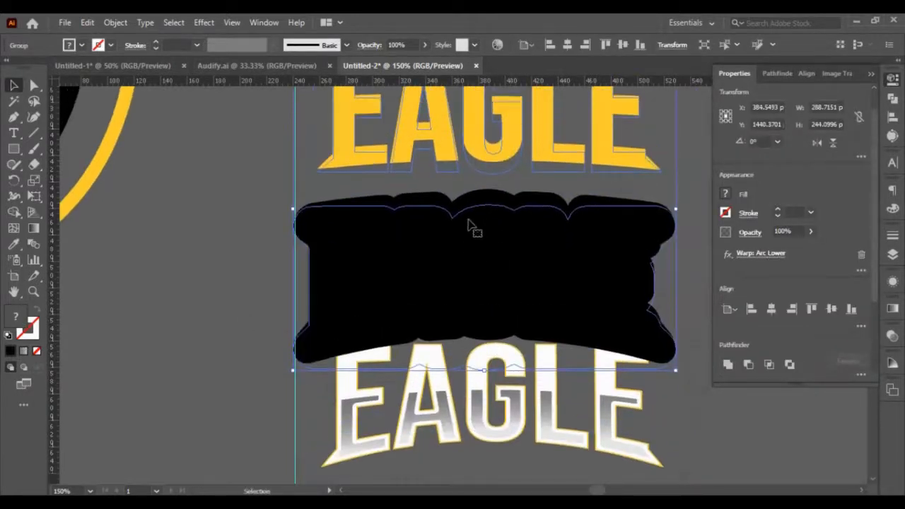
pyautogui.moveTo(472, 280); pyautogui.dragTo(473, 326)
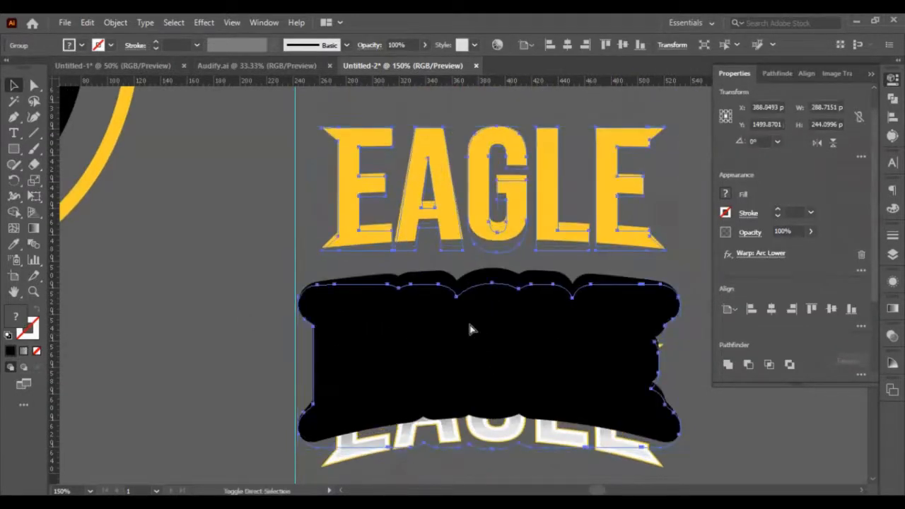
pyautogui.hotkey('ctrl', 'shift', '[')
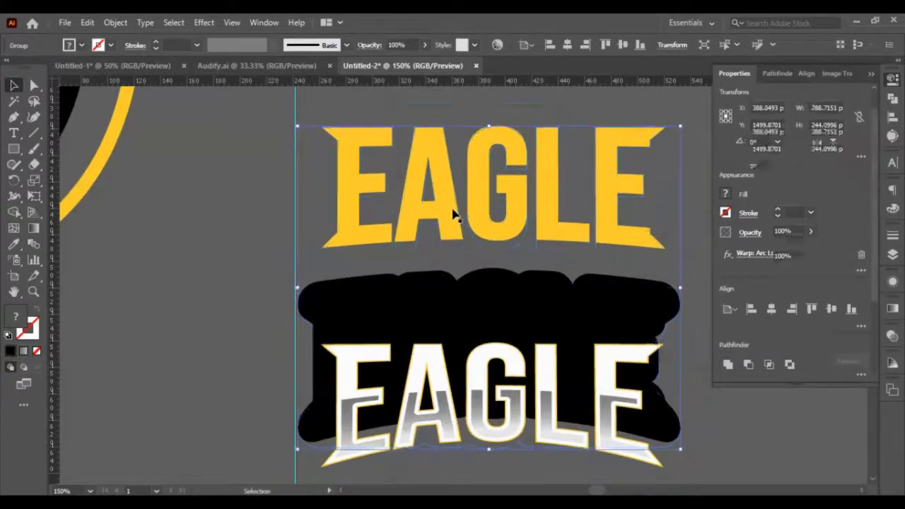
# Isolate the silhouette's group, delete all five yellow EAGLE letters from it, and exit isolation.
pyautogui.doubleClick(454, 212)
pyautogui.click(453, 218)
pyautogui.press('Delete')
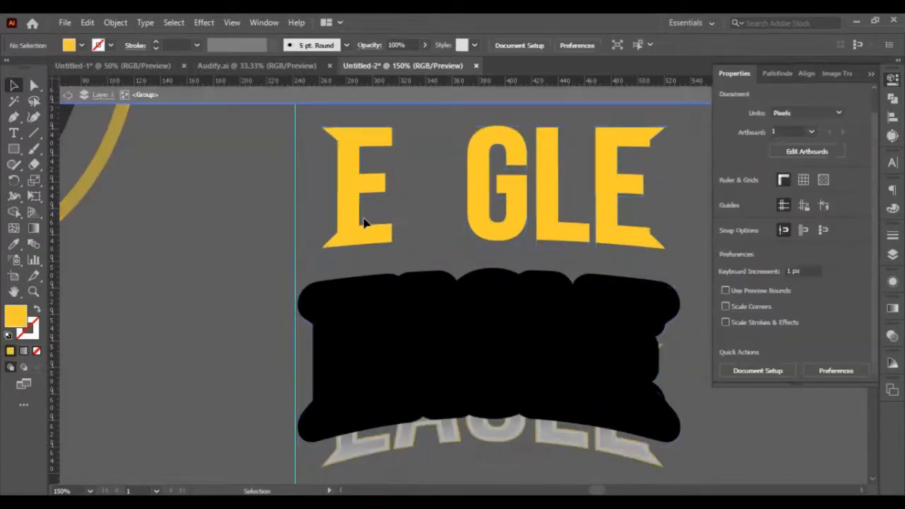
pyautogui.click(479, 234)
pyautogui.press('Delete')
pyautogui.click(584, 234)
pyautogui.press('Delete')
pyautogui.click(619, 236)
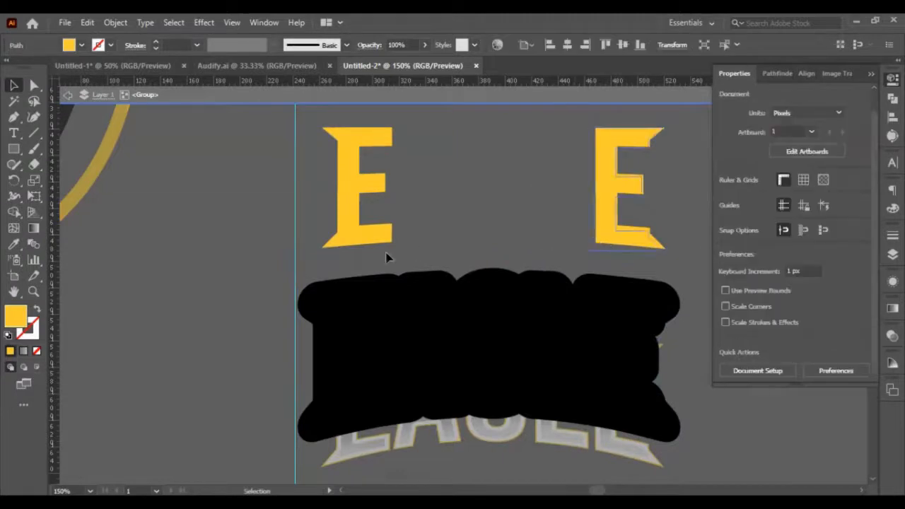
pyautogui.press('Delete')
pyautogui.click(350, 242)
pyautogui.press('Delete')
pyautogui.doubleClick(434, 237)
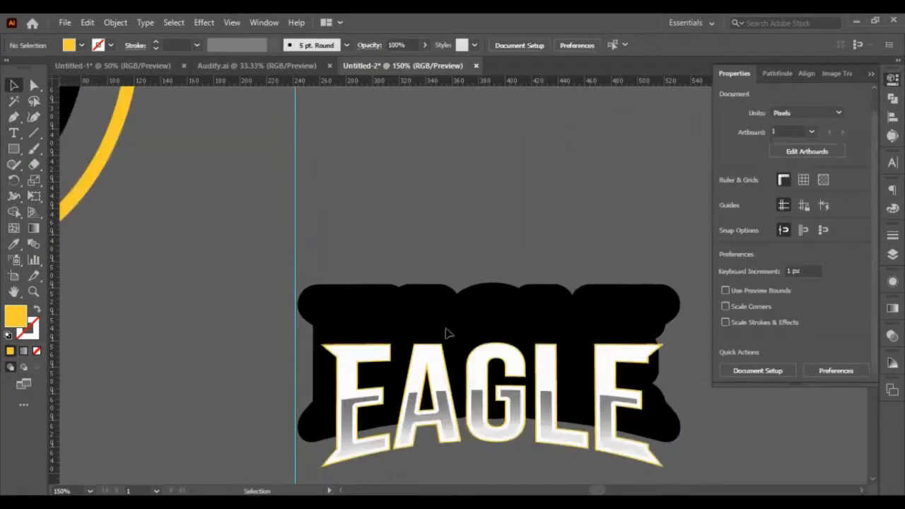
# Nudge the black silhouette down so that it surrounds the gradient EAGLE lettering evenly.
pyautogui.click(449, 348)
pyautogui.scroll(-3, 459, 345)
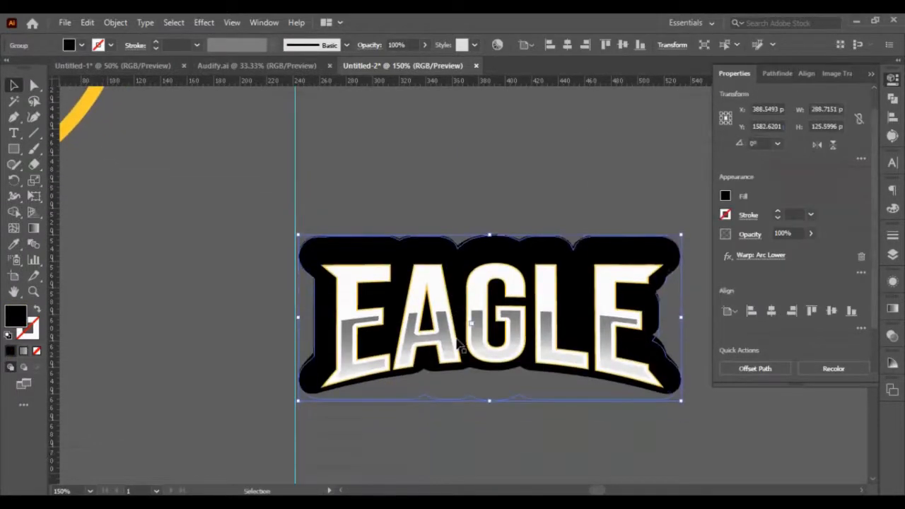
pyautogui.hotkey('shift', 'Down')
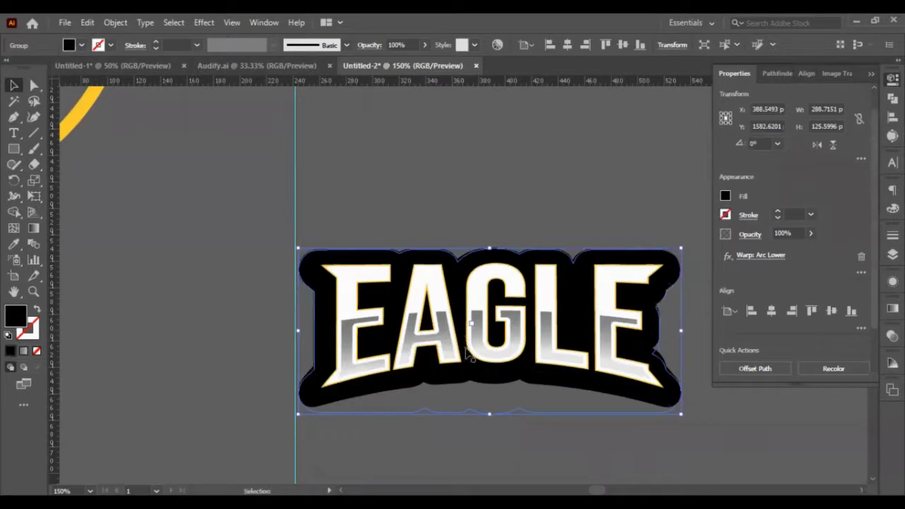
pyautogui.press('Up')
# Align the gradient EAGLE lettering to the horizontal and vertical centre of the black silhouette, using the silhouette as key object.
pyautogui.keyDown('shift'); pyautogui.click(496, 351); pyautogui.keyUp('shift')
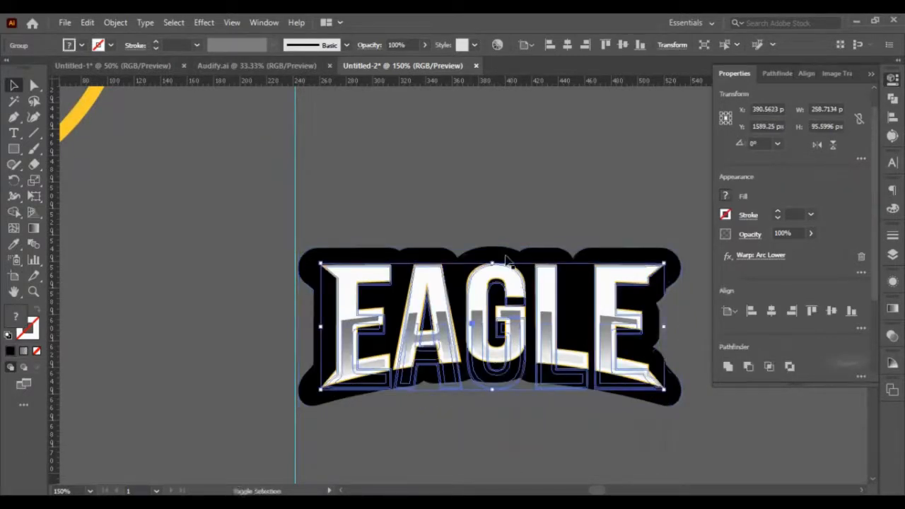
pyautogui.keyDown('shift'); pyautogui.click(505, 260); pyautogui.keyUp('shift')
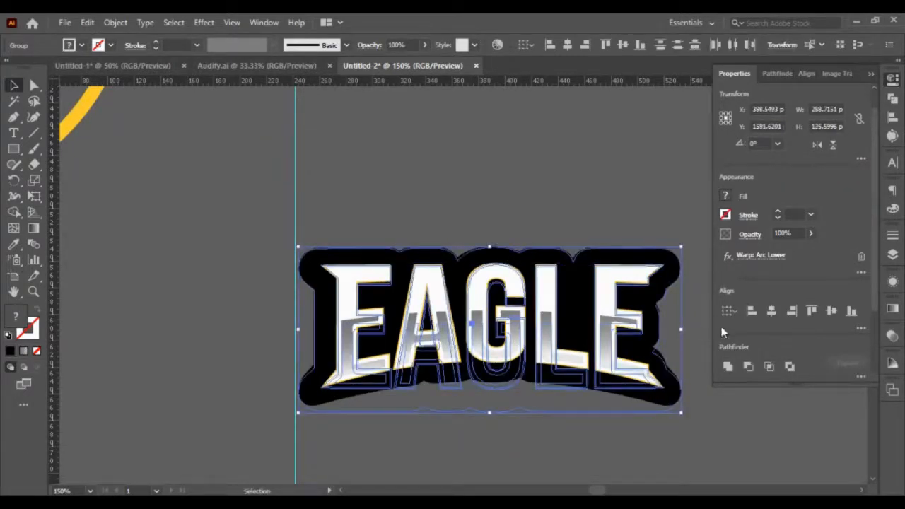
pyautogui.click(635, 259)
pyautogui.click(771, 311)
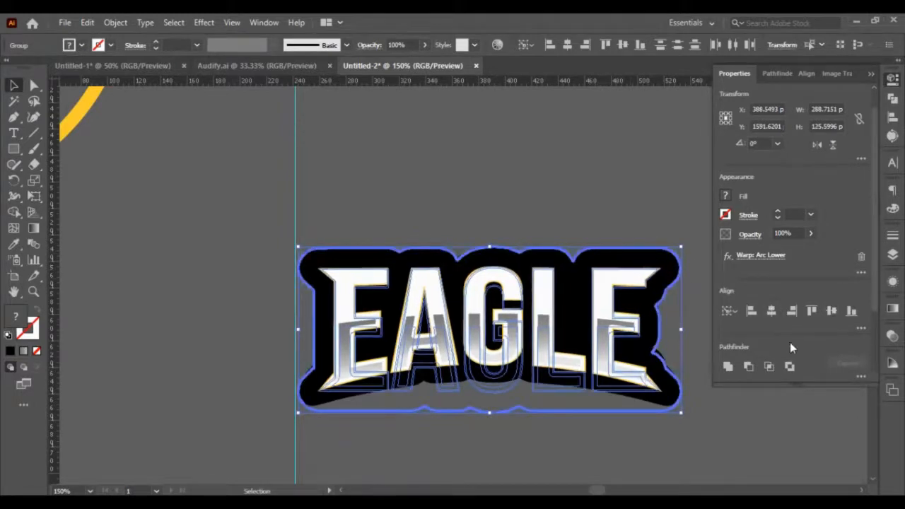
pyautogui.click(742, 428)
# Draw a curved Pen segment along the silhouette's lower edge, from below the A to below the start of the last E.
pyautogui.scroll(1, 337, 290)
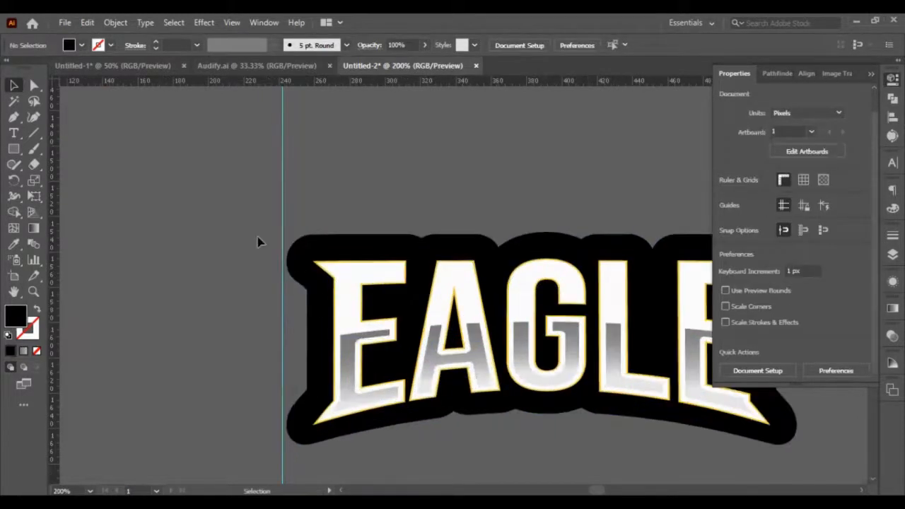
pyautogui.scroll(-2, 295, 281)
pyautogui.click(14, 117)
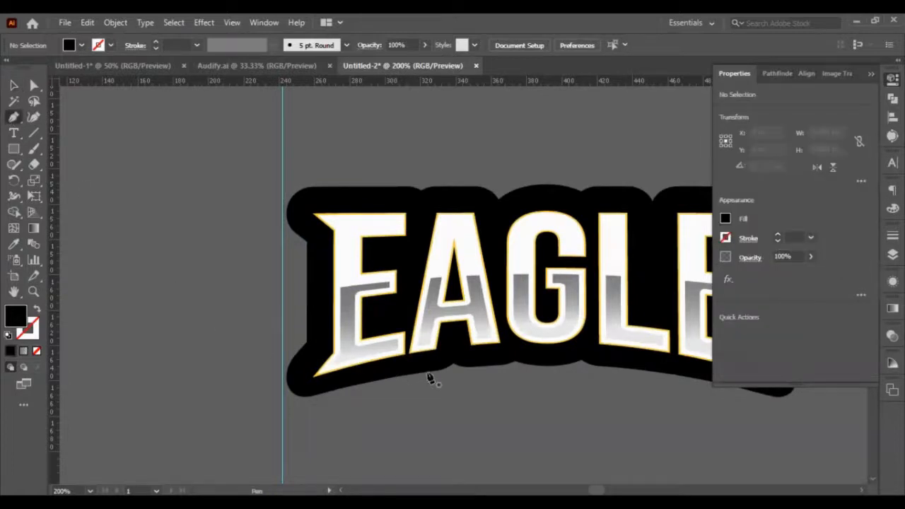
pyautogui.click(430, 369)
pyautogui.scroll(-10, 506, 374)
pyautogui.scroll(10, 506, 379)
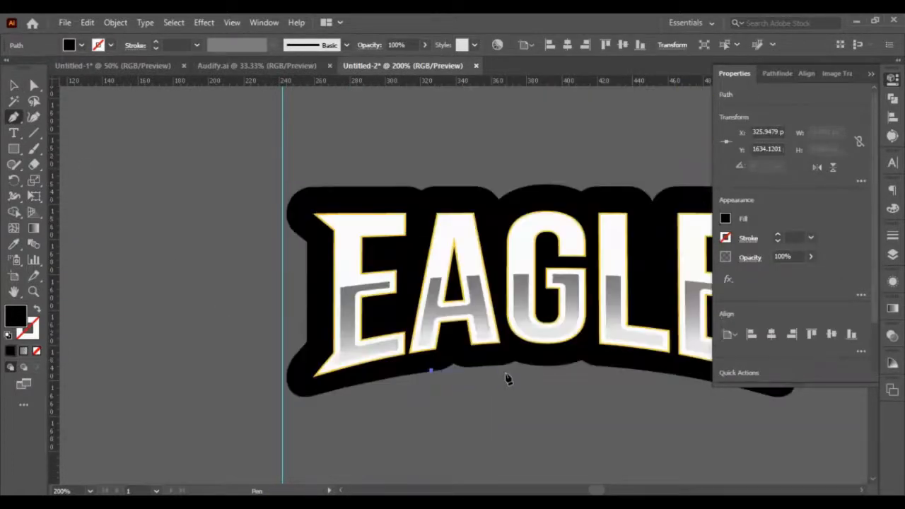
pyautogui.hscroll(3, 506, 379)
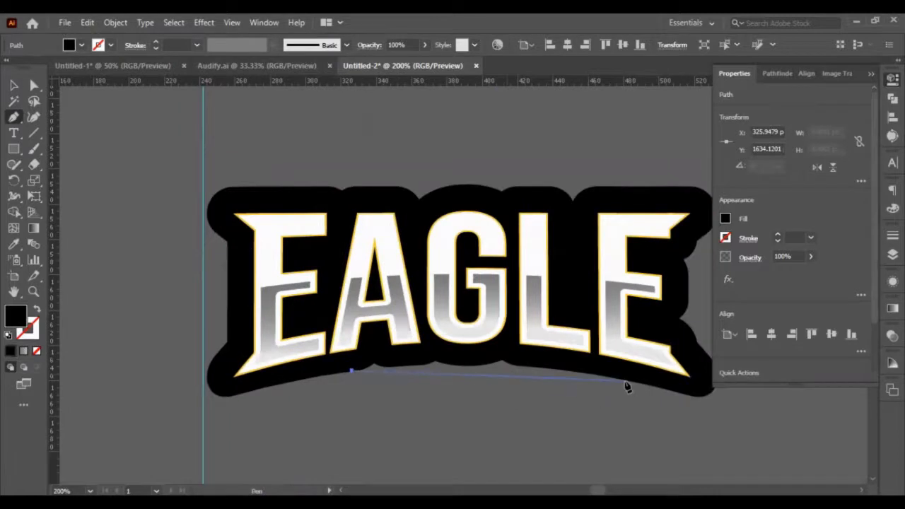
pyautogui.click(598, 381)
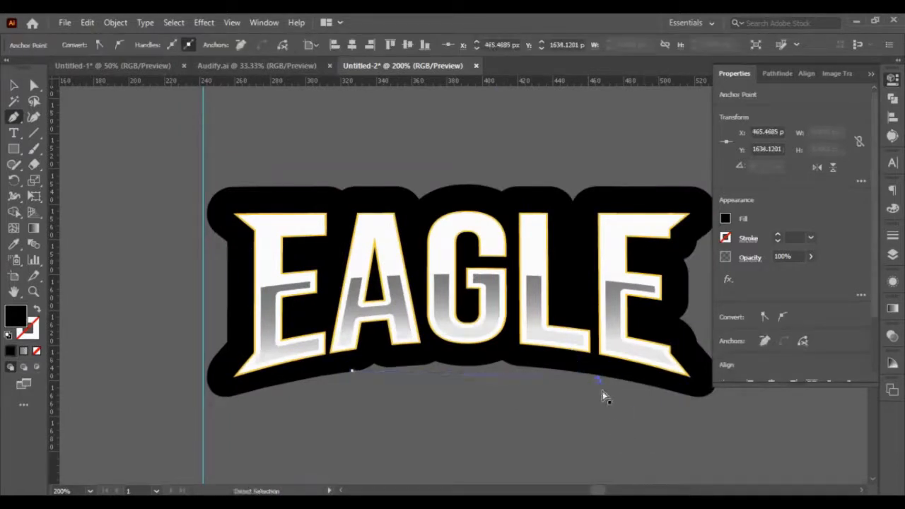
pyautogui.click(602, 382)
pyautogui.moveTo(600, 379); pyautogui.dragTo(639, 390)
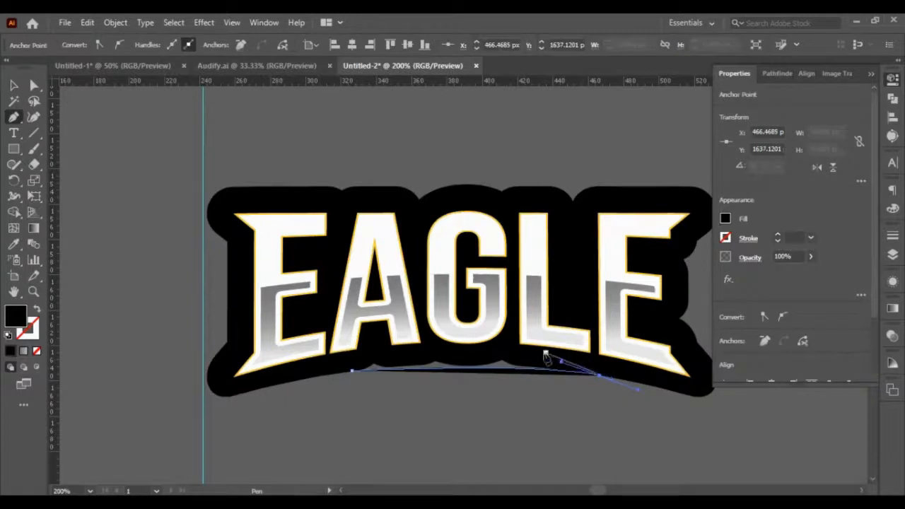
# Close the black Pen shape through anchor points inside the silhouette, just beneath the A, G and L, to smooth the lower edge.
pyautogui.click(600, 375)
pyautogui.click(586, 360)
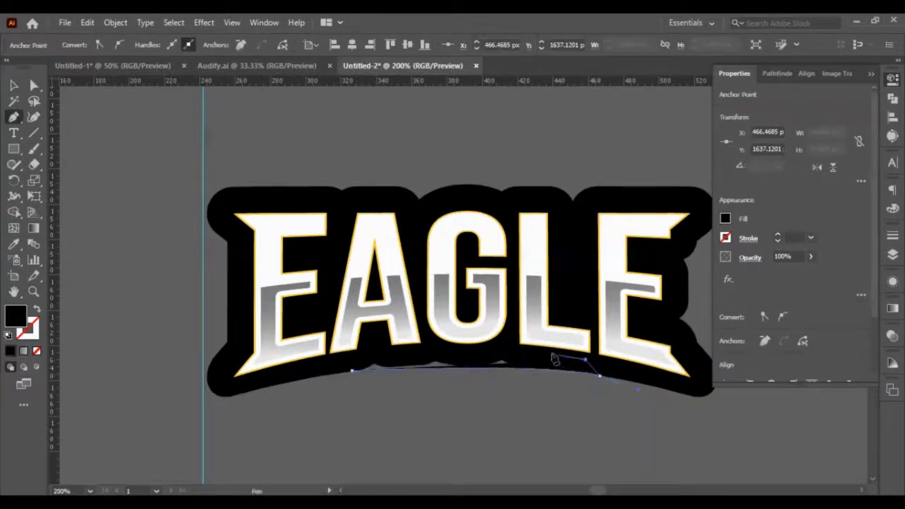
pyautogui.click(522, 352)
pyautogui.click(470, 357)
pyautogui.click(405, 353)
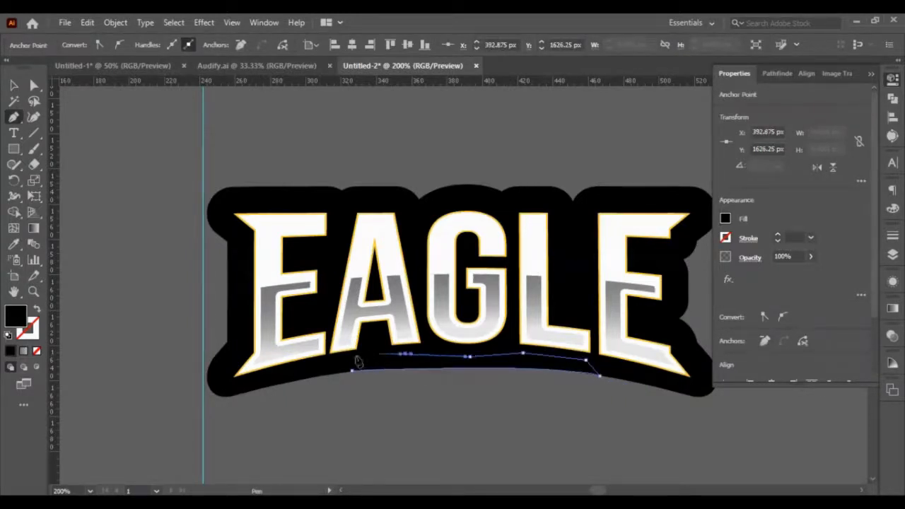
pyautogui.click(352, 362)
pyautogui.click(353, 368)
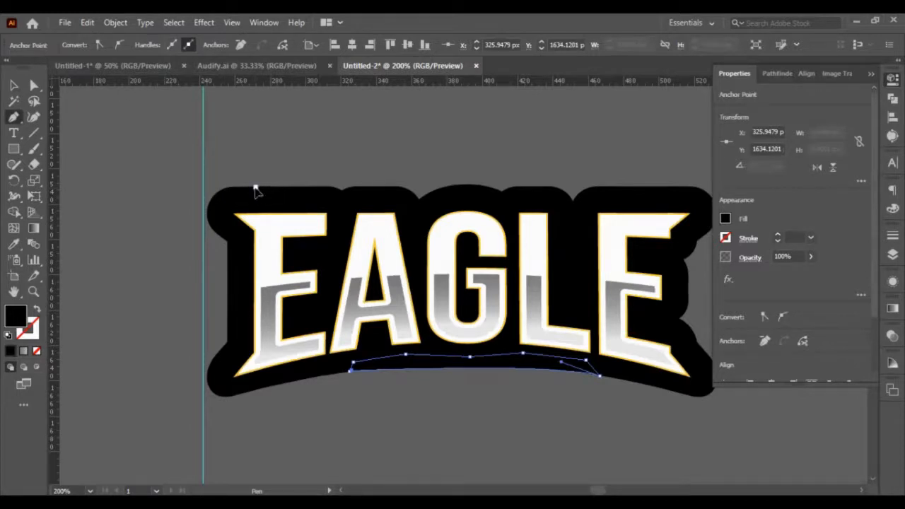
# Draw a closed black Pen shape with a straight top along the silhouette's upper edge, filling the notches between the first and last E.
pyautogui.click(256, 188)
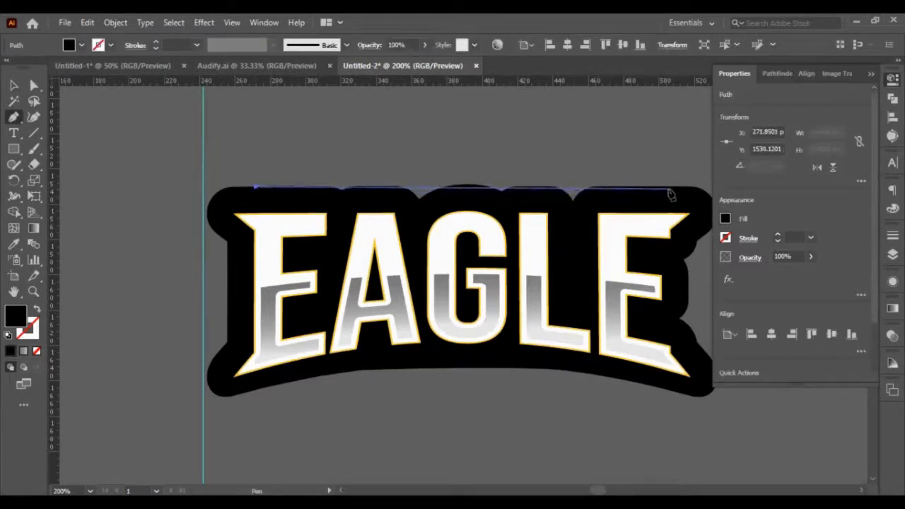
pyautogui.click(664, 187)
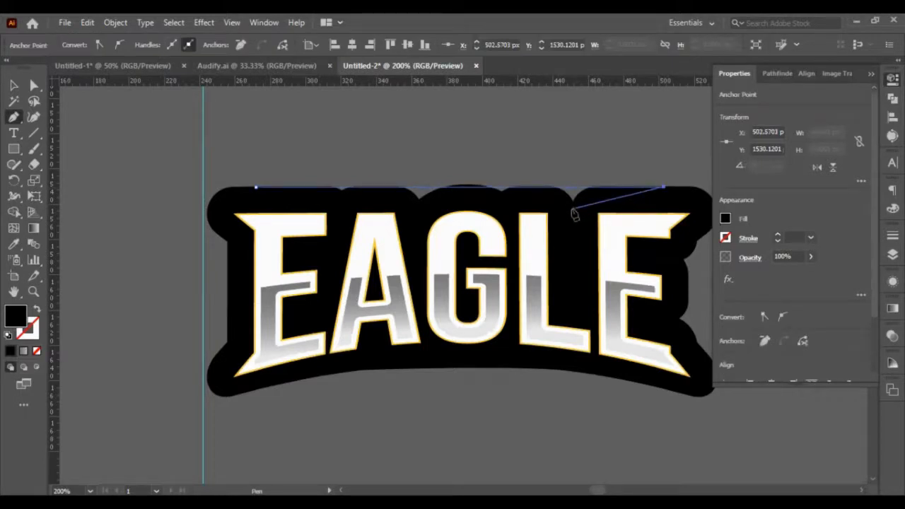
pyautogui.click(572, 209)
pyautogui.click(542, 198)
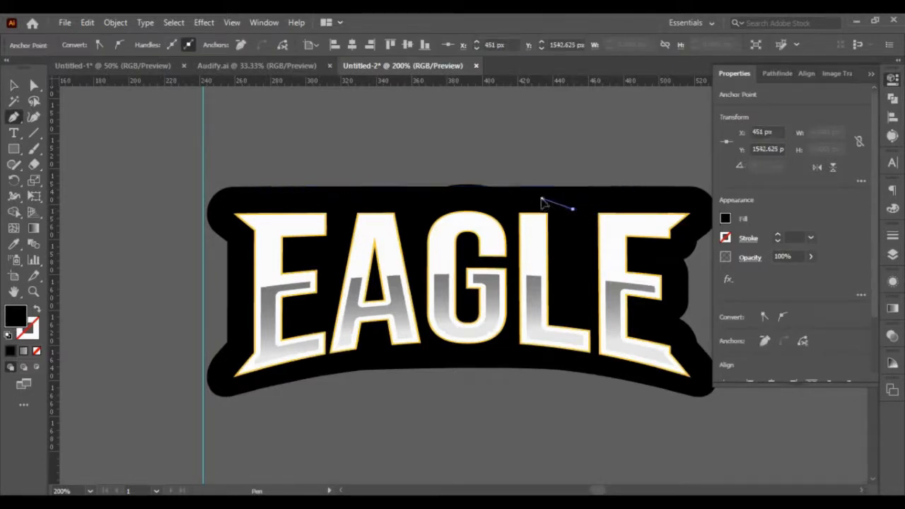
pyautogui.click(493, 203)
pyautogui.click(429, 209)
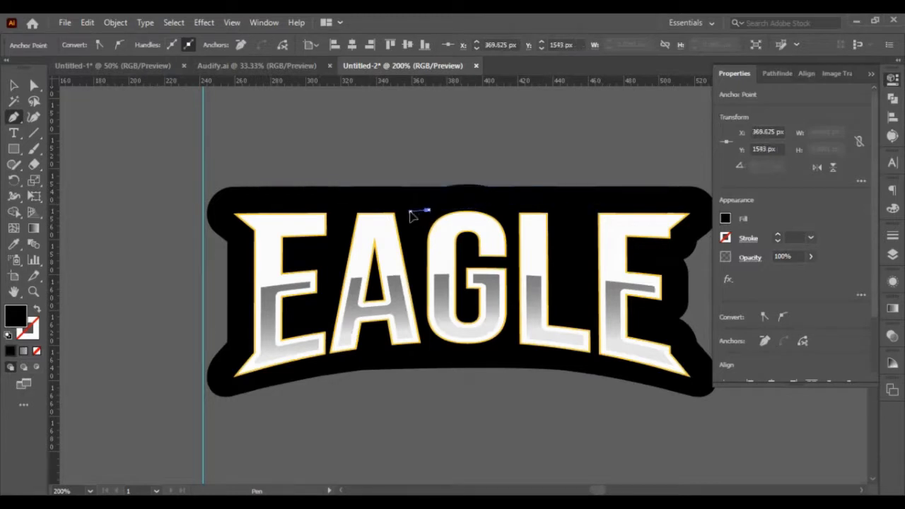
pyautogui.click(409, 211)
pyautogui.click(345, 199)
pyautogui.click(287, 198)
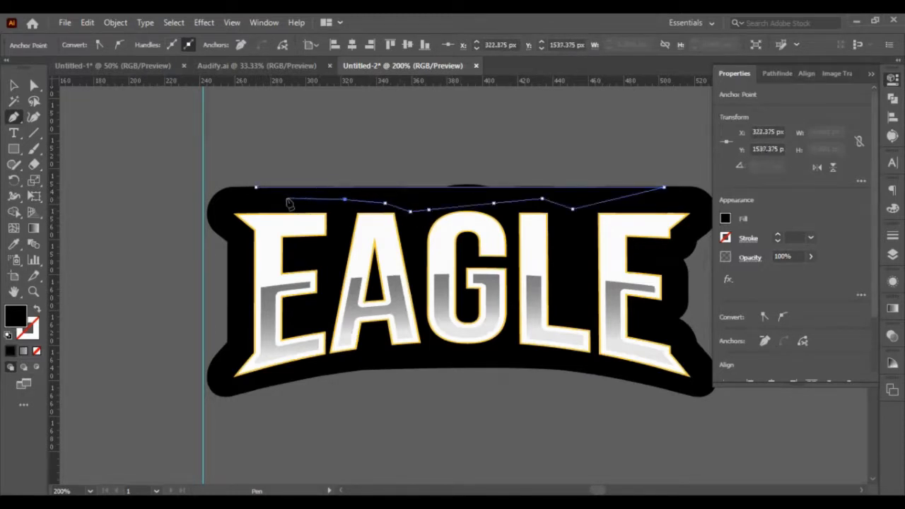
pyautogui.click(259, 205)
pyautogui.click(256, 189)
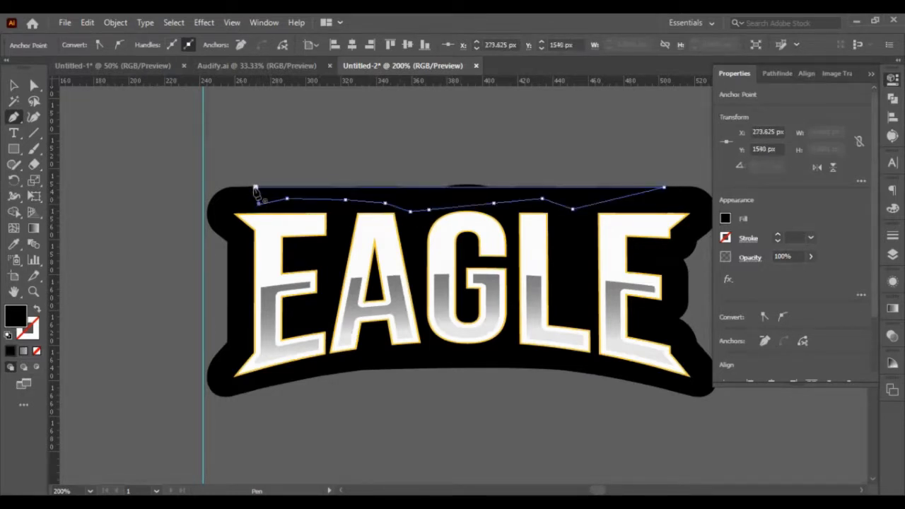
# Give the black silhouette and both Pen shapes a 7 pt stroke.
pyautogui.click(16, 88)
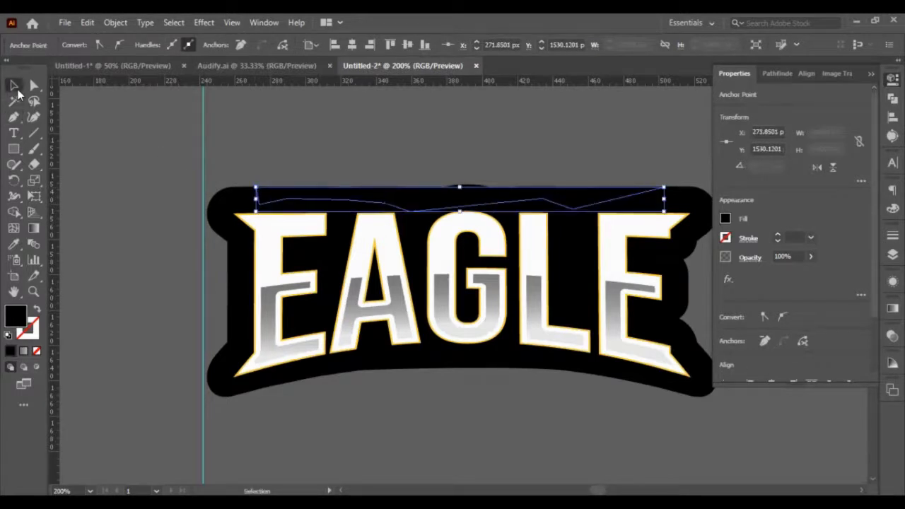
pyautogui.keyDown('shift'); pyautogui.click(230, 196); pyautogui.keyUp('shift')
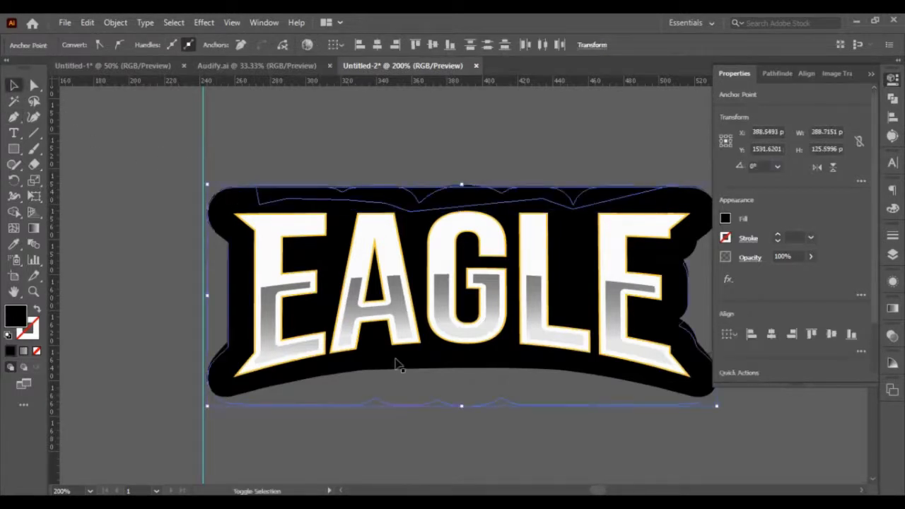
pyautogui.keyDown('shift'); pyautogui.click(396, 369); pyautogui.keyUp('shift')
pyautogui.scroll(-2, 769, 303)
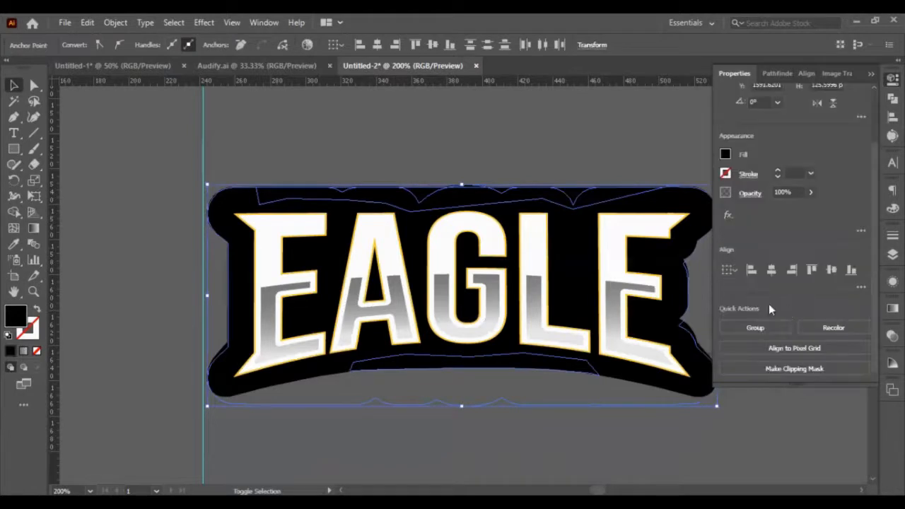
pyautogui.scroll(2, 728, 206)
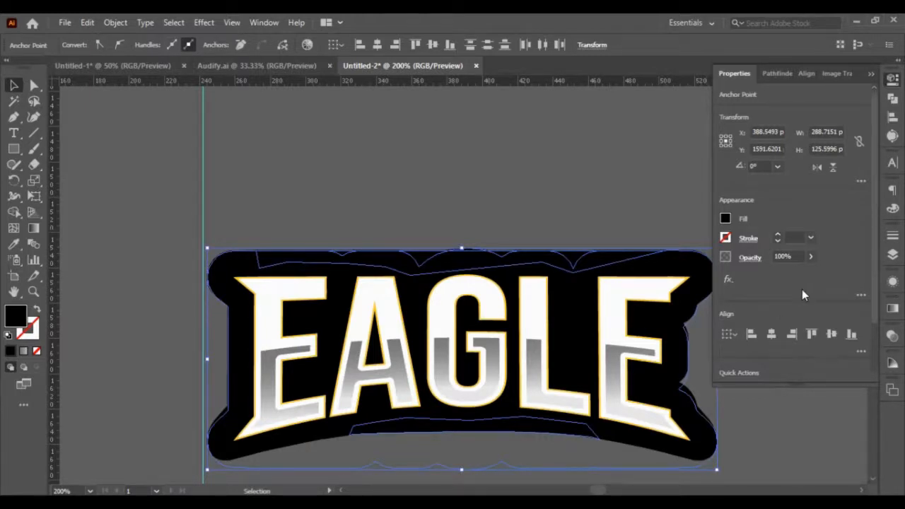
pyautogui.click(778, 236)
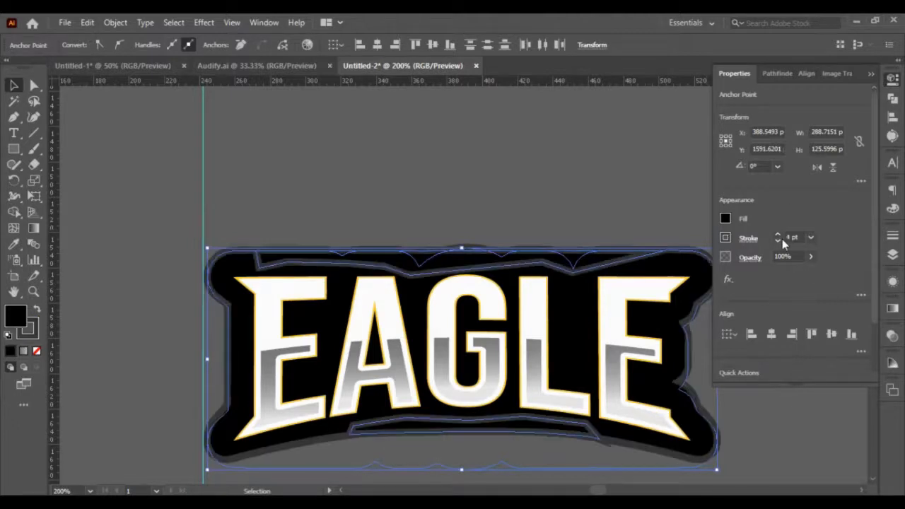
pyautogui.click(778, 236)
pyautogui.click(778, 236)
pyautogui.click(778, 236)
pyautogui.scroll(-1, 815, 291)
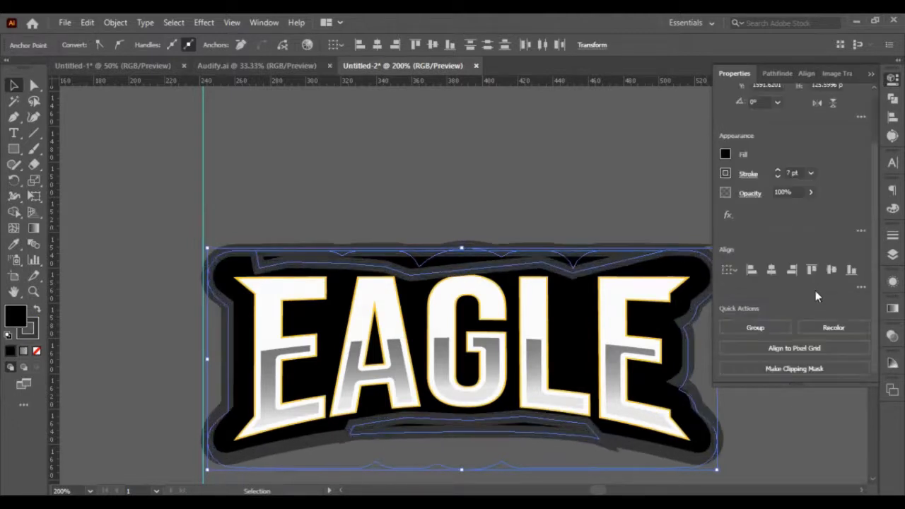
# Try to unite the stroked silhouette and both Pen shapes into one shape.
pyautogui.click(776, 73)
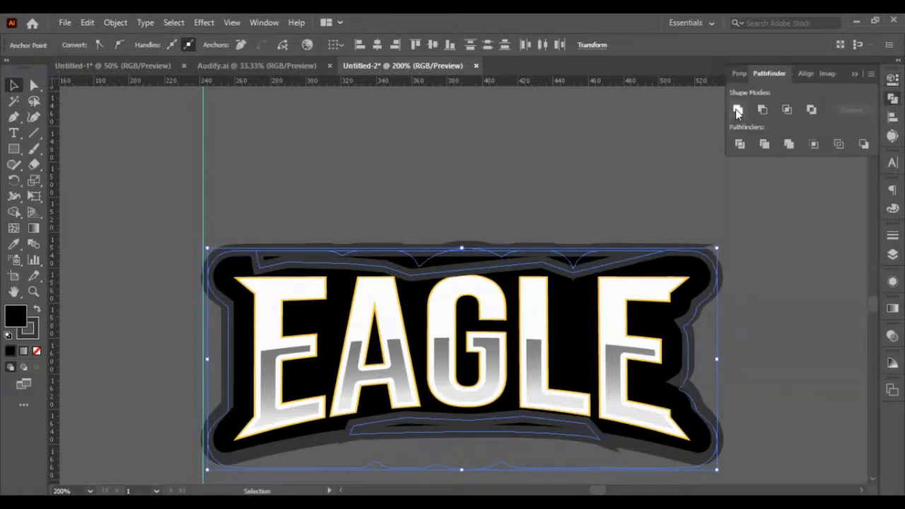
pyautogui.click(736, 109)
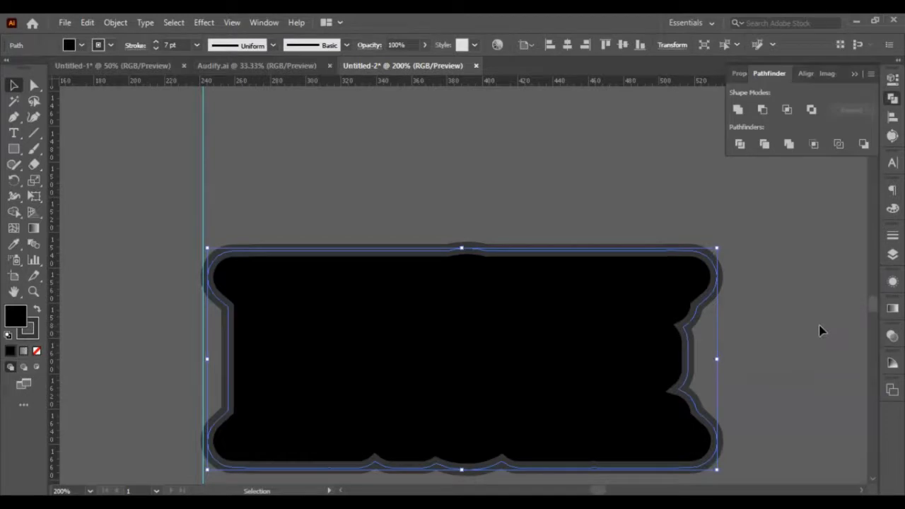
pyautogui.hotkey('ctrl', 'z')
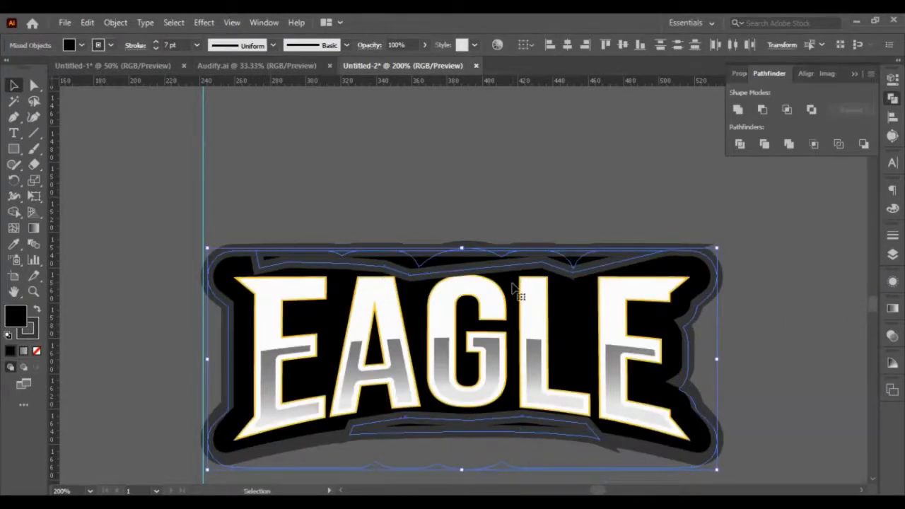
# Undo the stroke changes and the Pen shape along the silhouette's upper edge.
pyautogui.press('a')
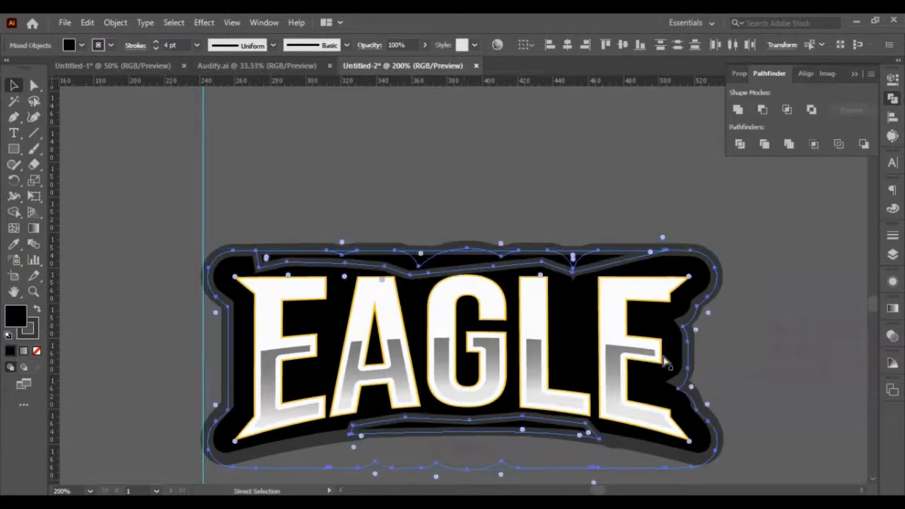
pyautogui.press('v')
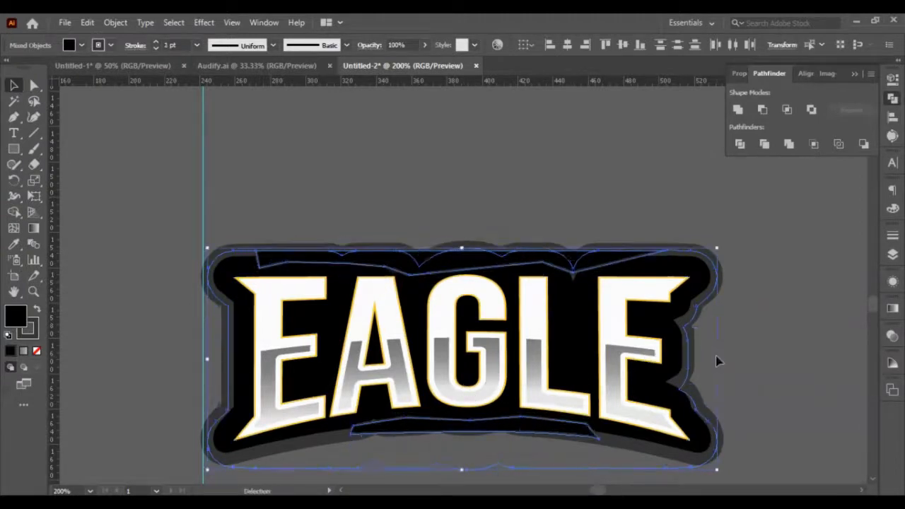
pyautogui.hotkey('ctrl', 'z')
pyautogui.hotkey('ctrl', 'z')
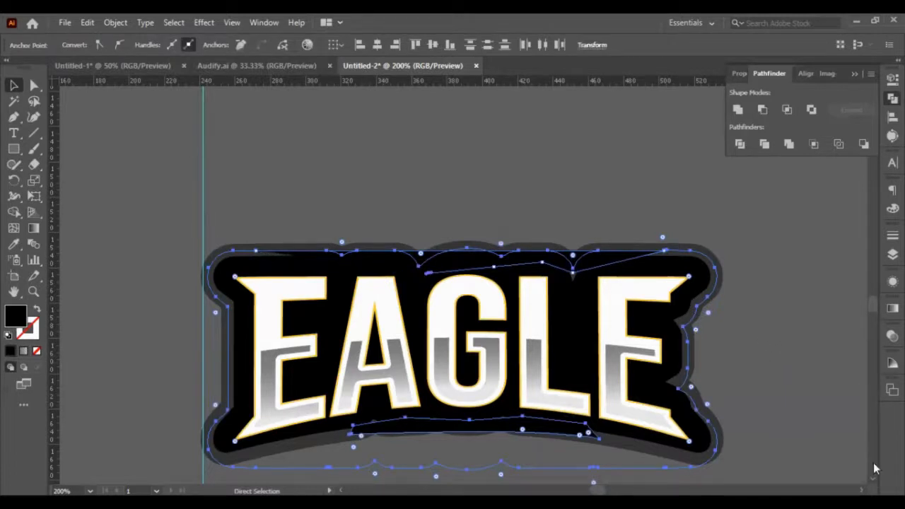
pyautogui.press('v')
pyautogui.press('a')
pyautogui.press('v')
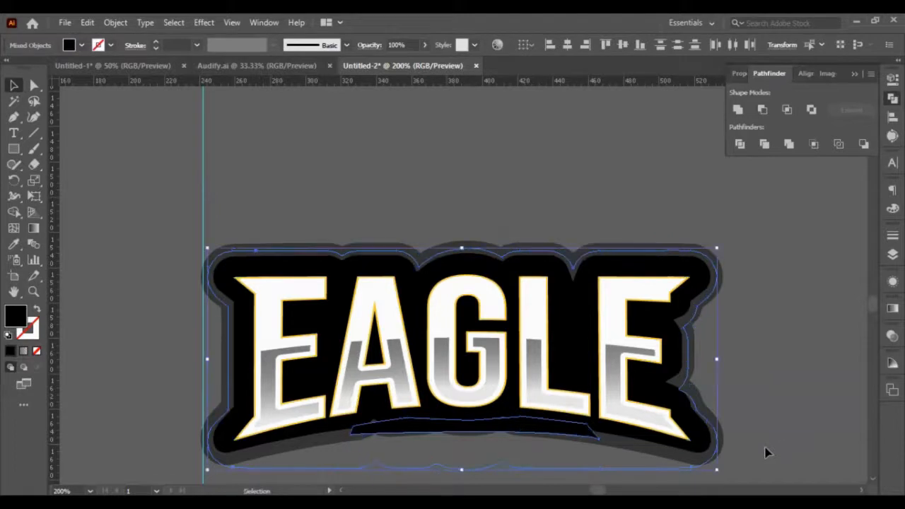
pyautogui.click(758, 373)
pyautogui.press('a')
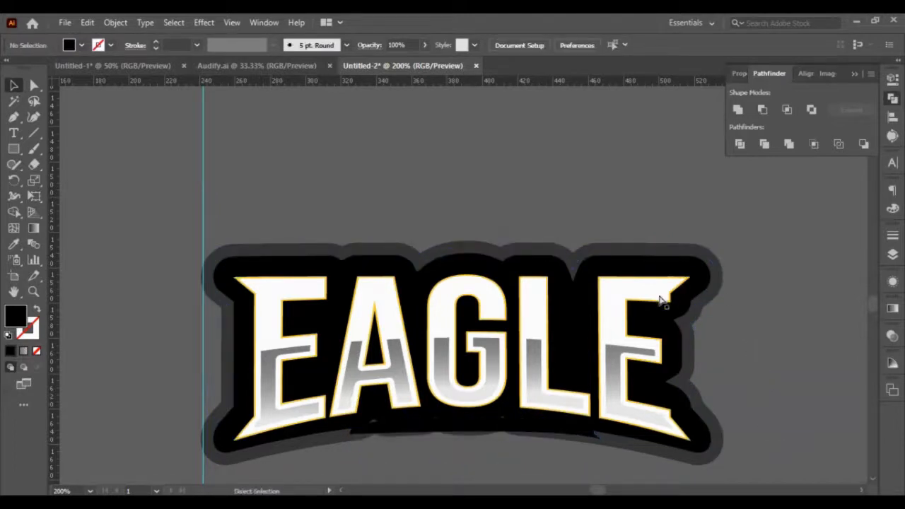
pyautogui.click(659, 303)
# Redo the Pen shape along the silhouette's upper edge and the stroke changes, ending with nothing selected.
pyautogui.hotkey('ctrl', 'shift', 'z')
pyautogui.hotkey('ctrl', 'shift', 'z')
pyautogui.hotkey('ctrl', 'shift', 'z')
pyautogui.hotkey('ctrl', 'shift', 'z')
pyautogui.hotkey('ctrl', 'shift', 'z')
pyautogui.hotkey('ctrl', 'shift', 'z')
pyautogui.hotkey('ctrl', 'shift', 'z')
pyautogui.hotkey('ctrl', 'shift', 'z')
pyautogui.hotkey('ctrl', 'shift', 'z')
pyautogui.hotkey('ctrl', 'shift', 'z')
pyautogui.hotkey('ctrl', 'shift', 'z')
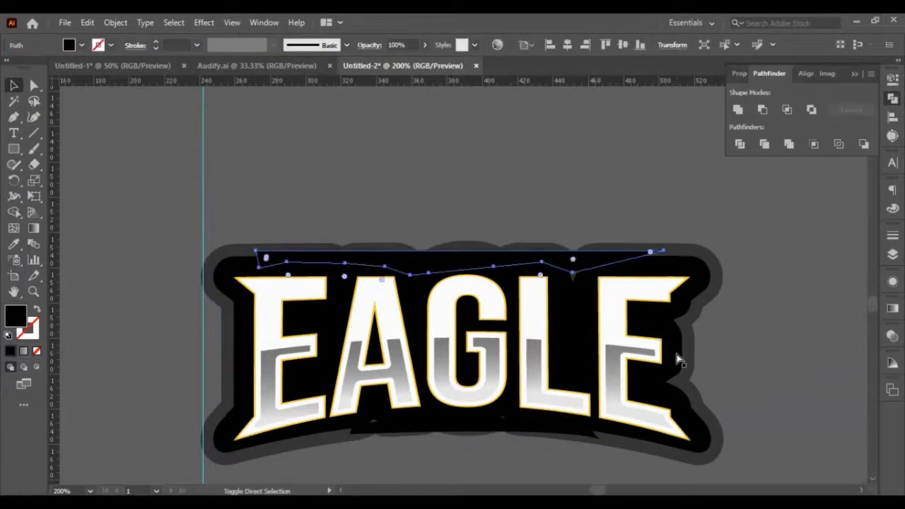
pyautogui.hotkey('ctrl', 'a')
pyautogui.click(782, 333)
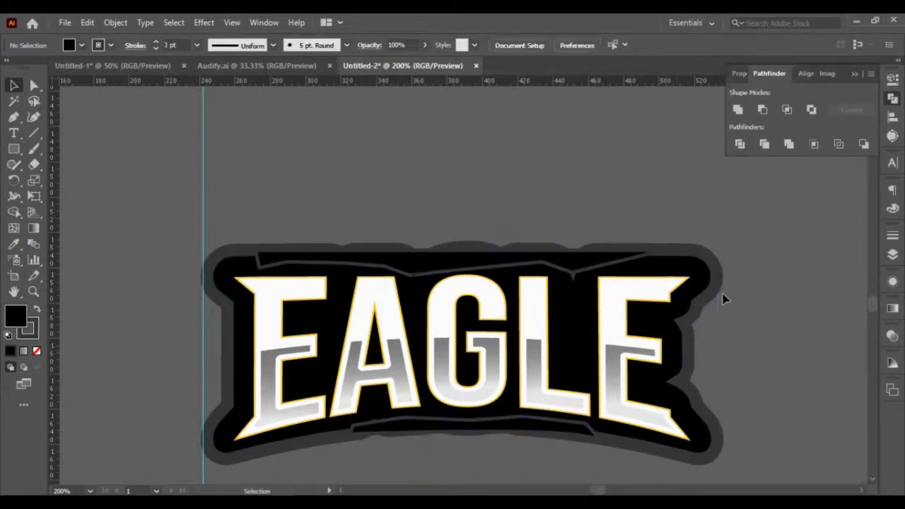
# Remove the stroke from the black silhouette and from both Pen shapes along its upper and lower edges.
pyautogui.click(705, 272)
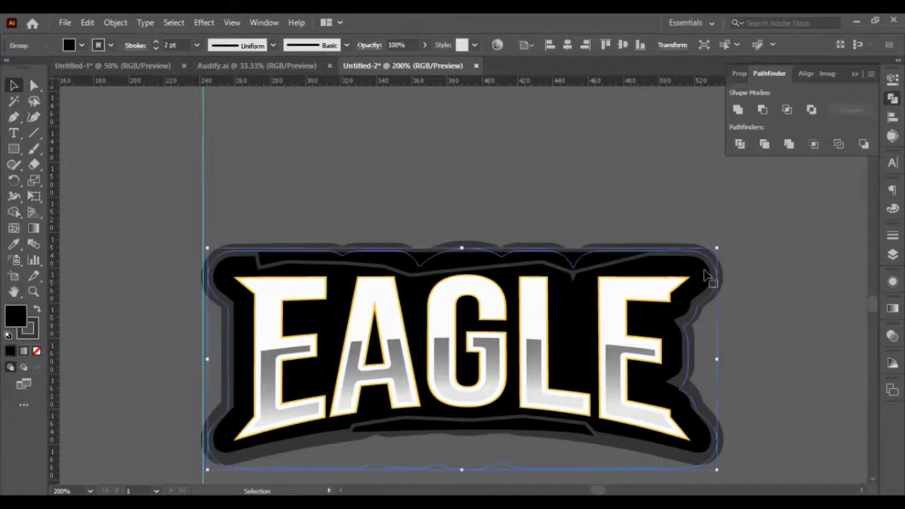
pyautogui.click(36, 325)
pyautogui.click(37, 353)
pyautogui.click(338, 198)
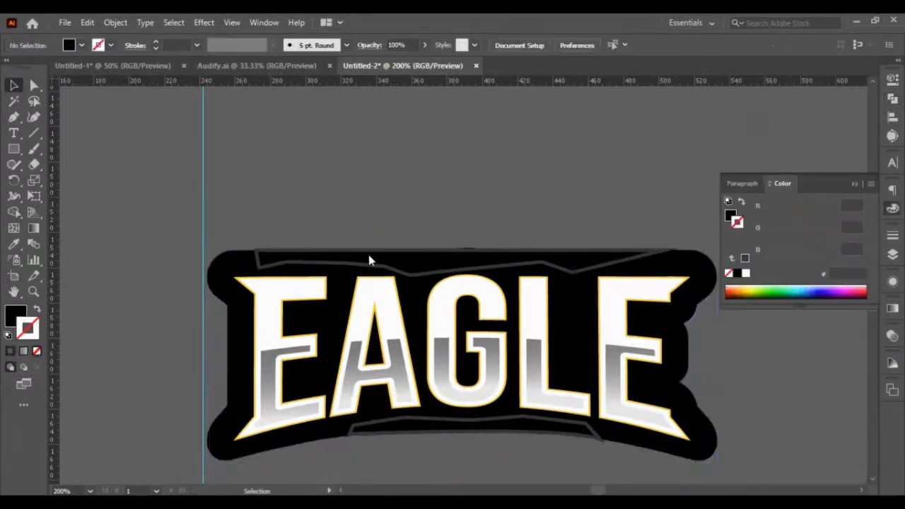
pyautogui.click(369, 260)
pyautogui.keyDown('shift'); pyautogui.click(407, 433); pyautogui.keyUp('shift')
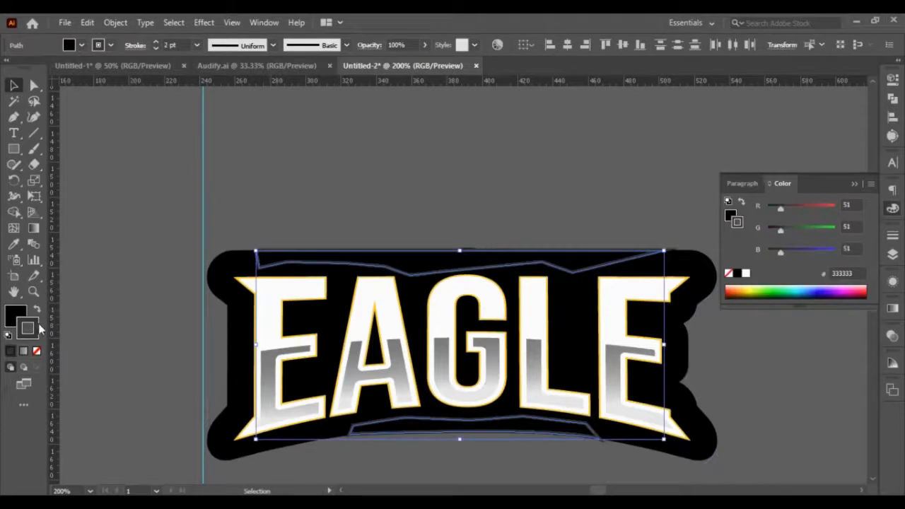
pyautogui.click(37, 351)
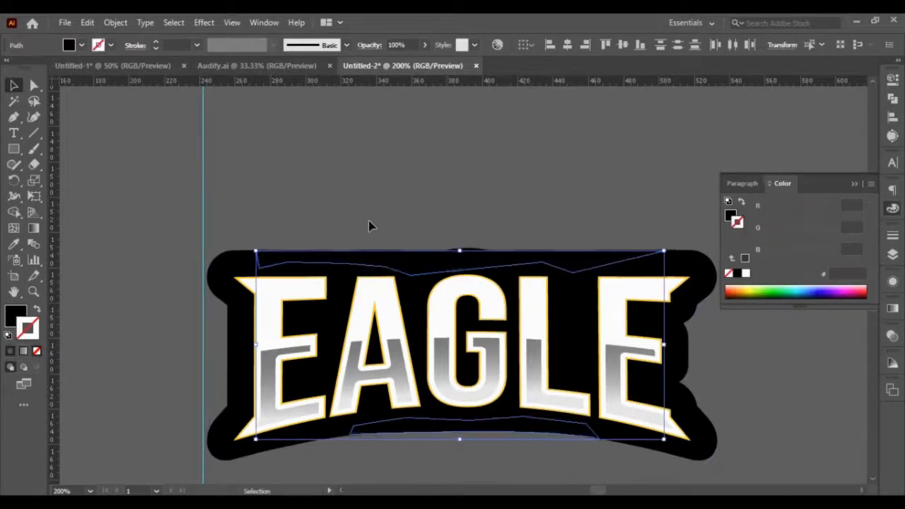
# Try to unite the strokeless silhouette with the upper and lower Pen shapes.
pyautogui.keyDown('shift'); pyautogui.click(229, 268); pyautogui.keyUp('shift')
pyautogui.click(892, 98)
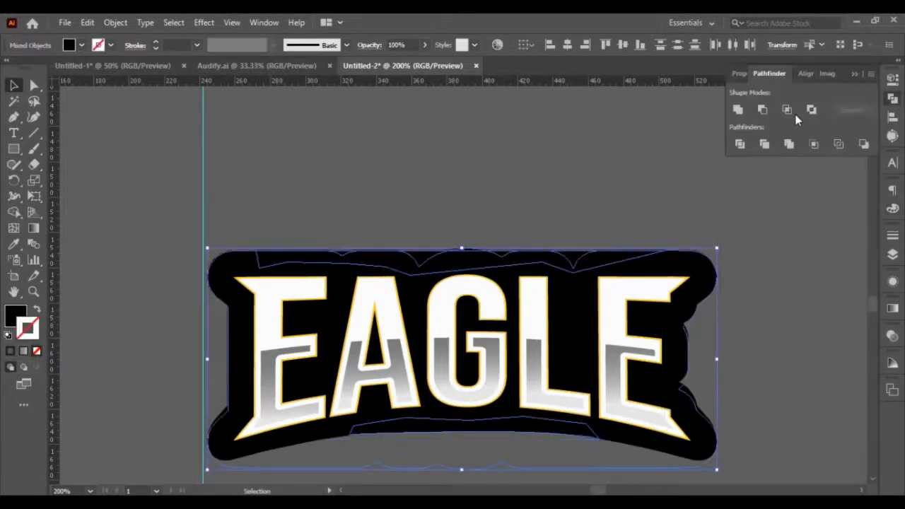
pyautogui.click(739, 110)
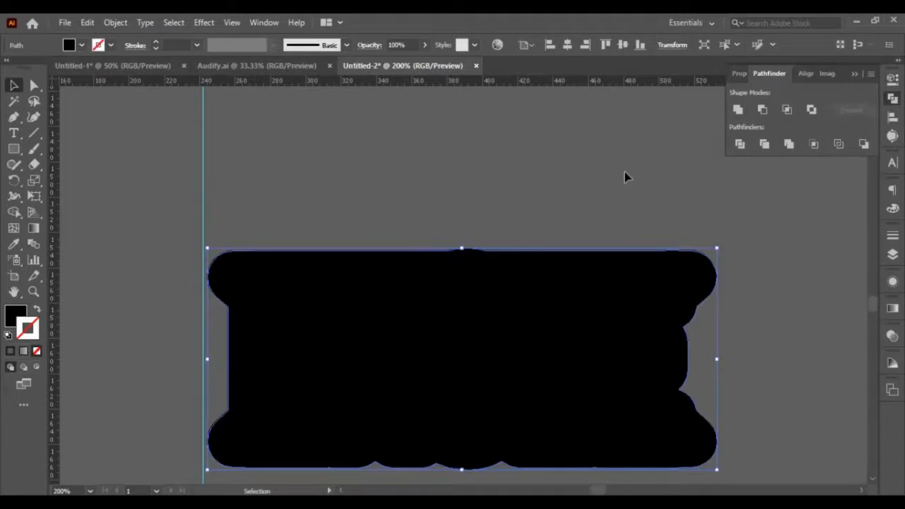
pyautogui.hotkey('ctrl', 'z')
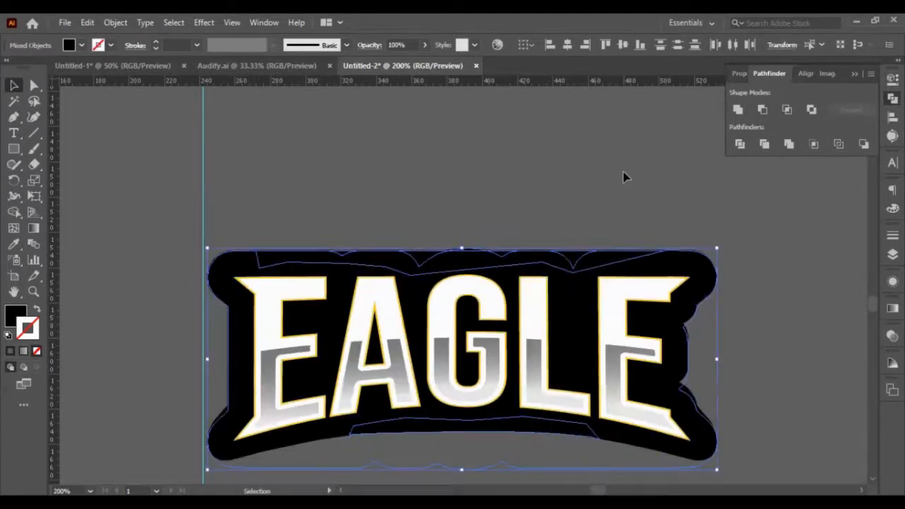
pyautogui.click(624, 177)
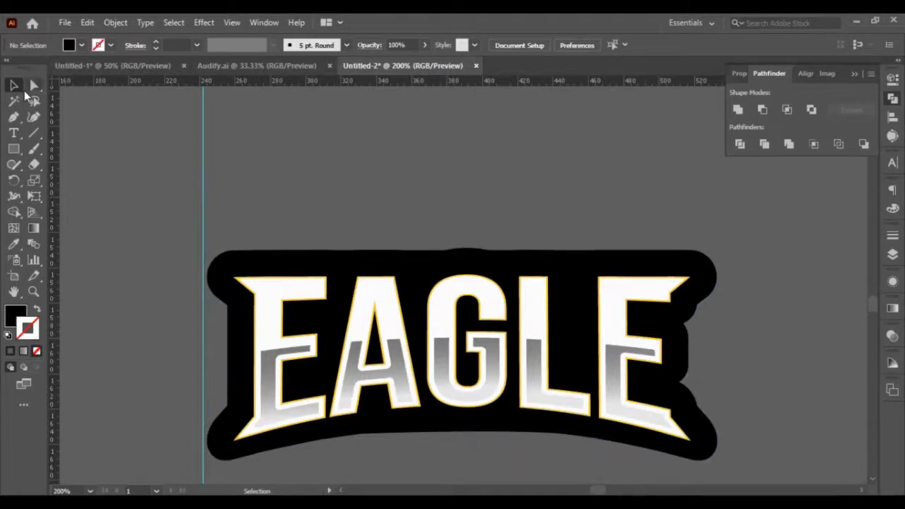
# Draw a closed black Pen shape that extends the silhouette's upper-left corner outward into a sharp spike.
pyautogui.click(14, 116)
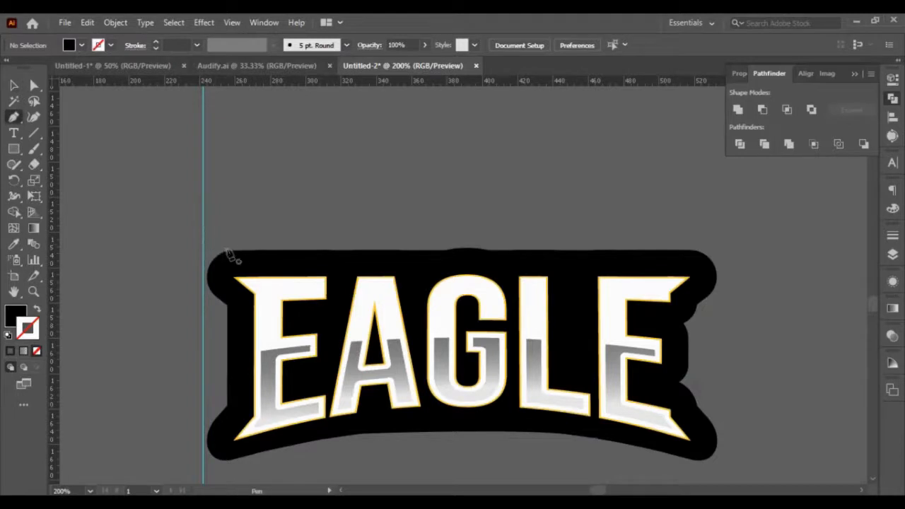
pyautogui.moveTo(233, 252); pyautogui.dragTo(157, 252)
pyautogui.click(229, 309)
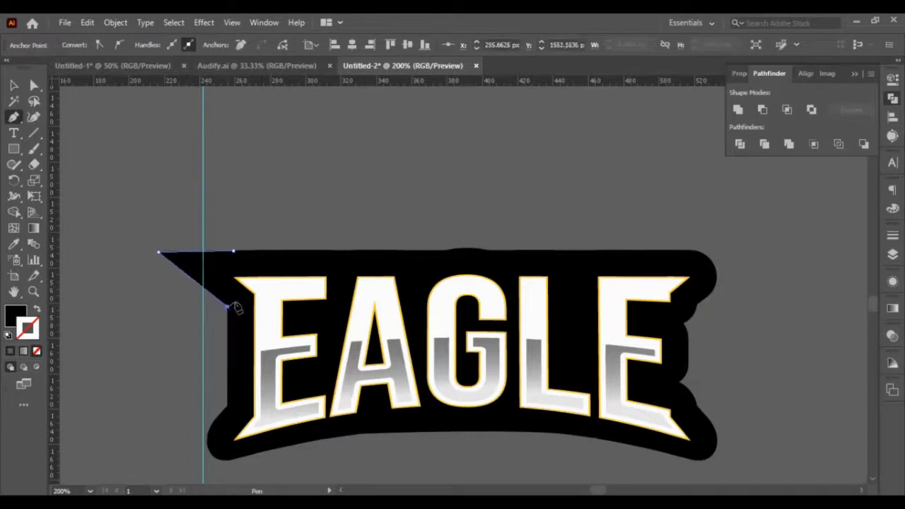
pyautogui.click(221, 275)
pyautogui.click(233, 251)
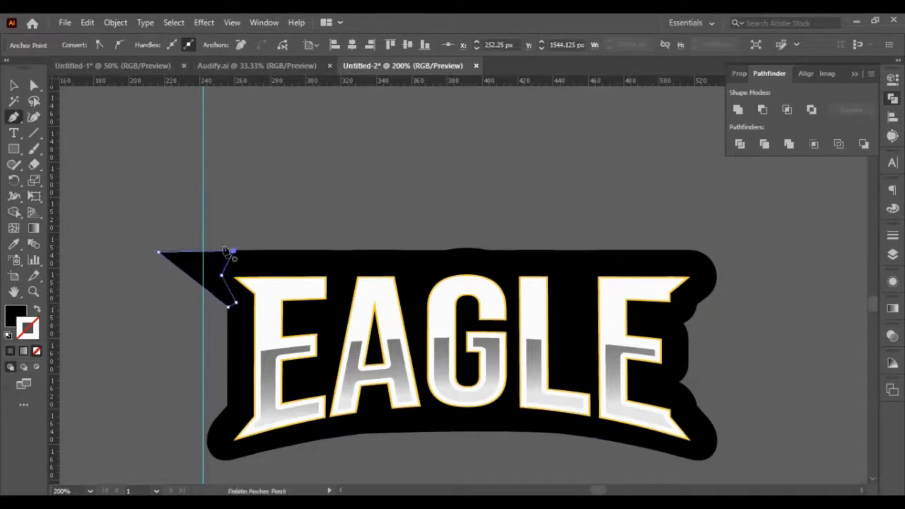
pyautogui.click(12, 85)
pyautogui.scroll(3, 121, 251)
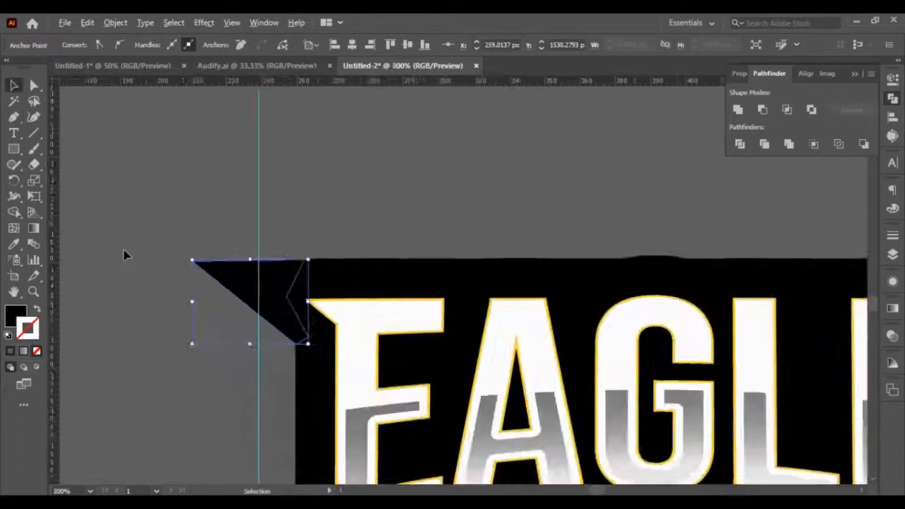
pyautogui.press('a')
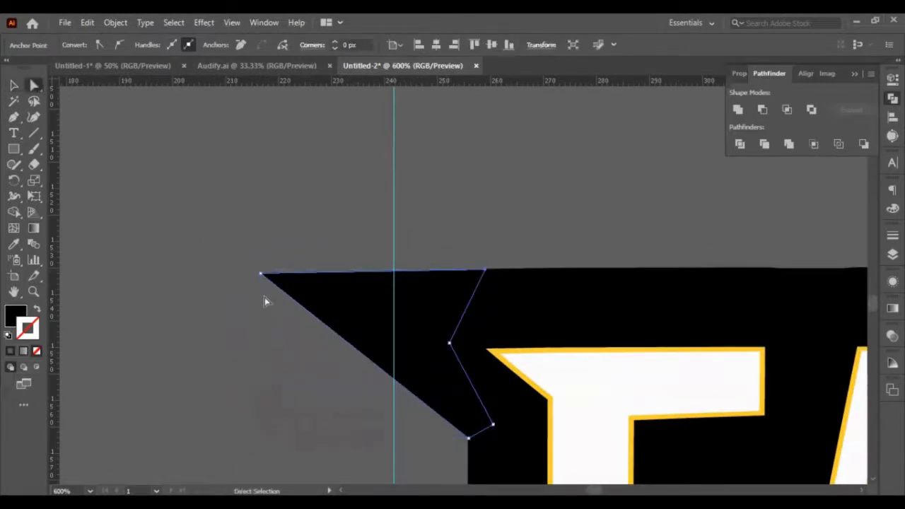
# Raise the outer tip of the upper-left spike until its top edge runs level with the silhouette's upper edge.
pyautogui.press('Up')
pyautogui.press('Up')
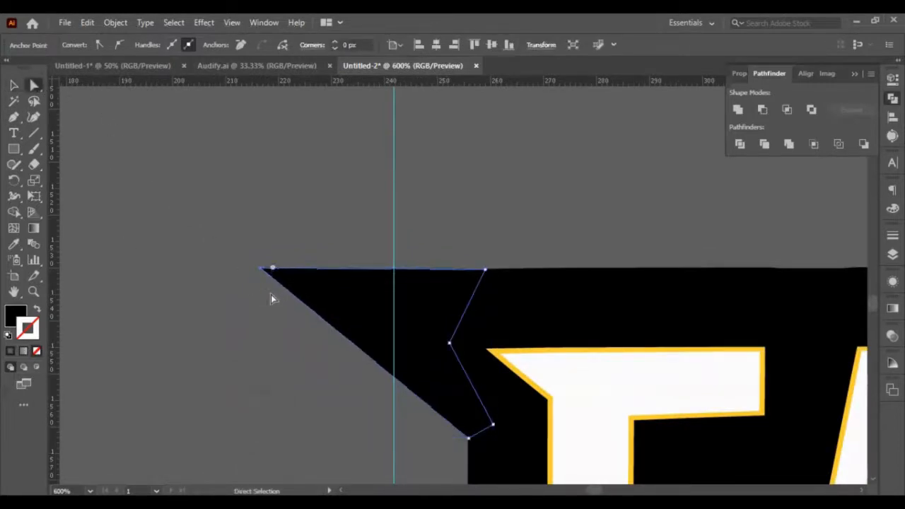
pyautogui.press('Down')
pyautogui.click(219, 302)
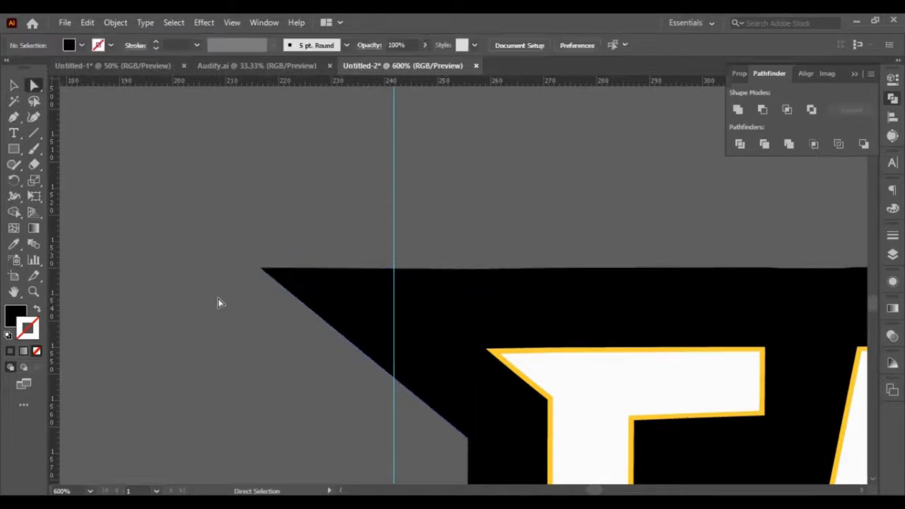
# Duplicate the upper-left spike just below itself and flip the copy horizontally and vertically.
pyautogui.click(322, 299)
pyautogui.moveTo(322, 299); pyautogui.dragTo(304, 360)
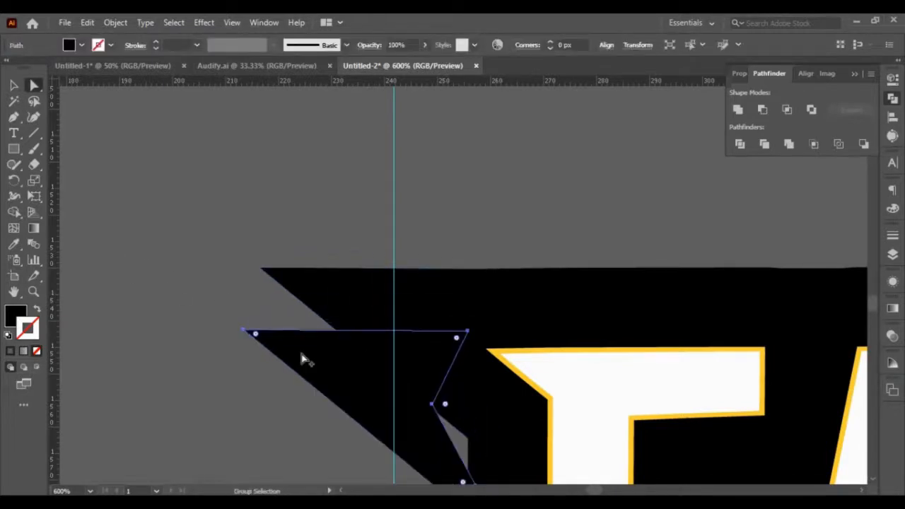
pyautogui.scroll(-3, 303, 360)
pyautogui.click(739, 73)
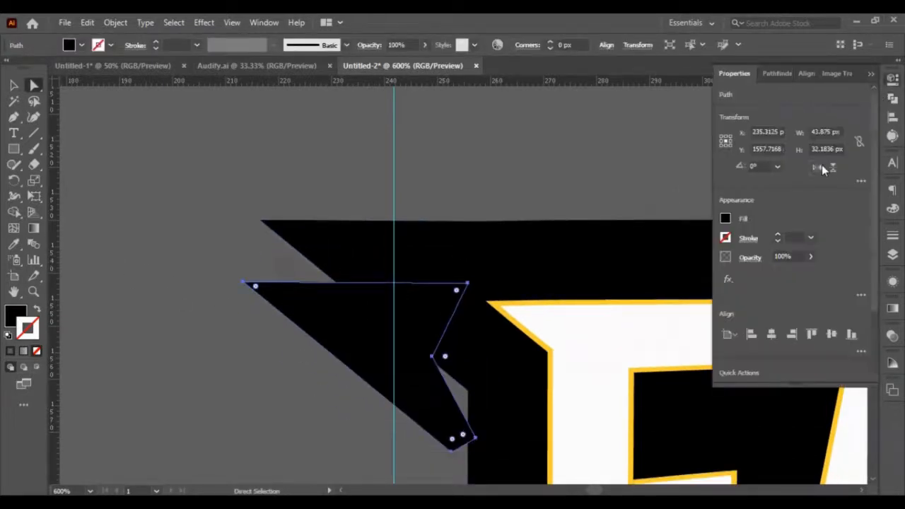
pyautogui.click(817, 167)
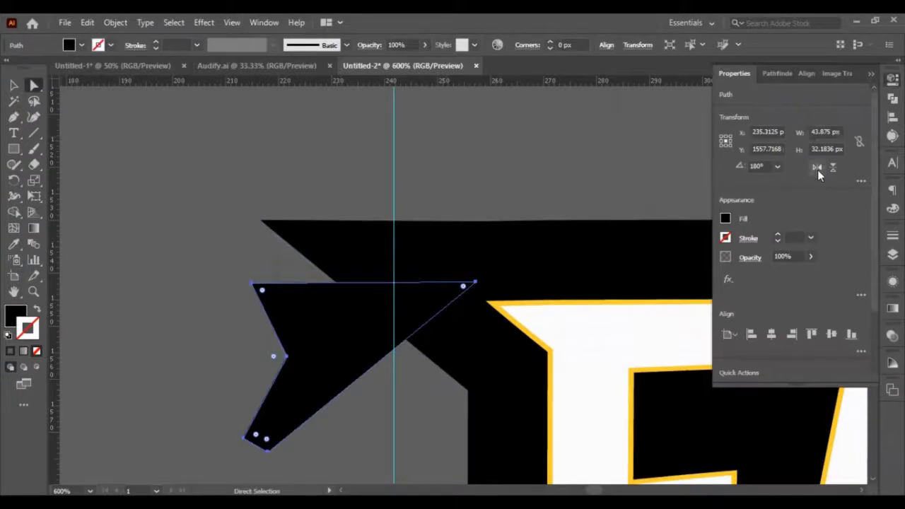
pyautogui.click(833, 168)
# Move the flipped spike copy down onto the silhouette's rounded lower-left corner.
pyautogui.scroll(-3, 800, 186)
pyautogui.moveTo(415, 347); pyautogui.dragTo(401, 407)
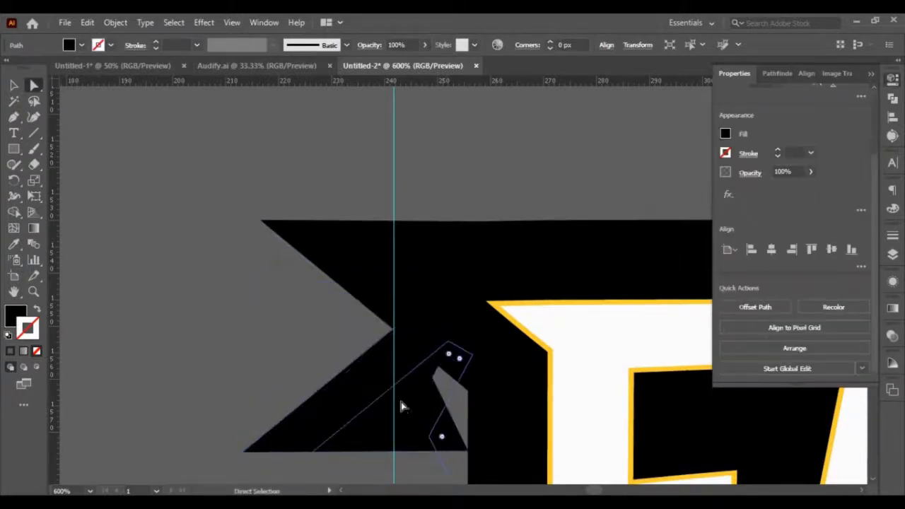
pyautogui.scroll(-5, 410, 396)
pyautogui.moveTo(418, 324); pyautogui.dragTo(416, 372)
pyautogui.scroll(-5, 419, 353)
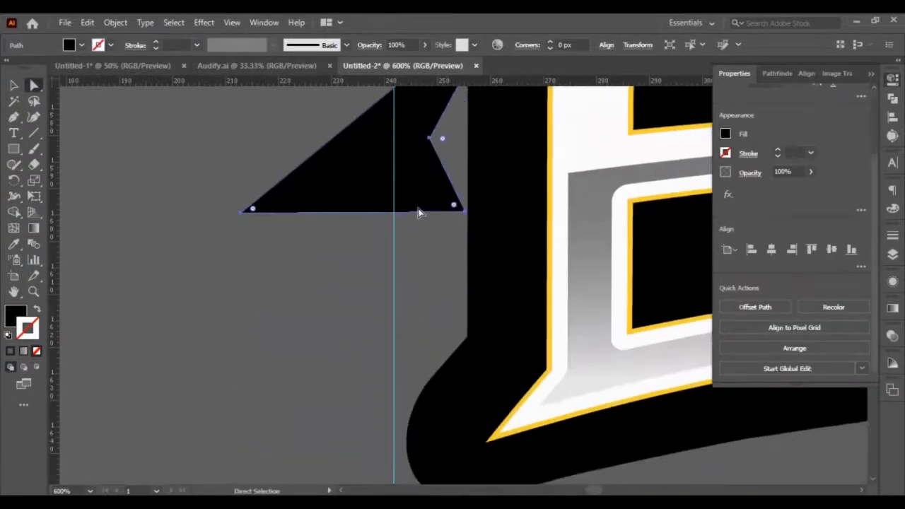
pyautogui.moveTo(418, 212); pyautogui.dragTo(437, 393)
pyautogui.scroll(-2, 434, 376)
pyautogui.moveTo(440, 309); pyautogui.dragTo(445, 412)
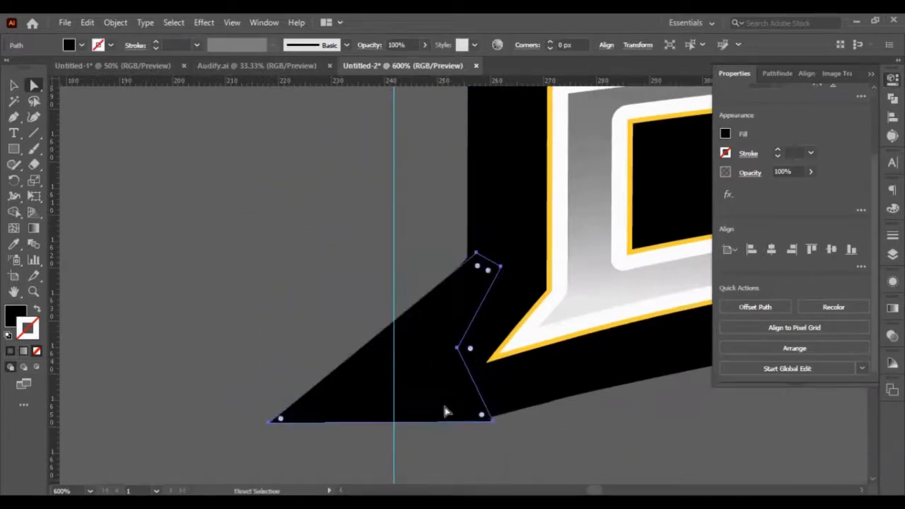
pyautogui.scroll(-5, 446, 409)
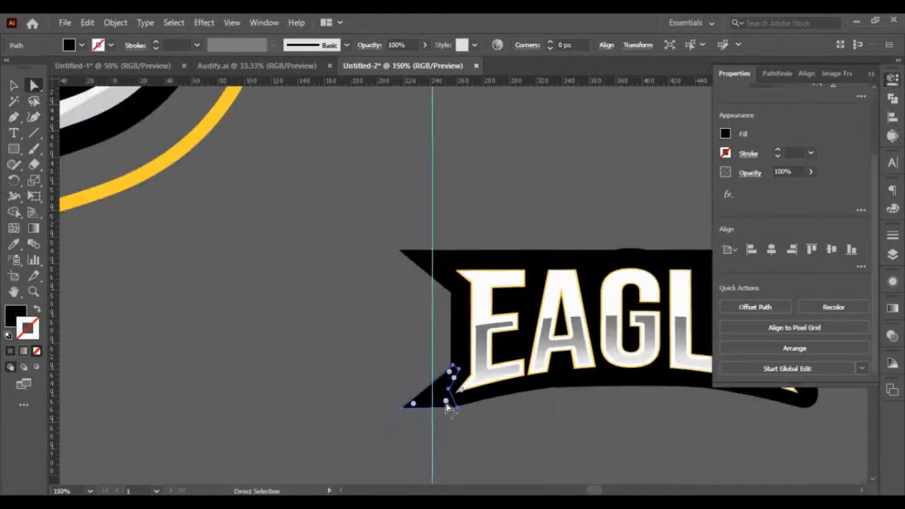
# Delete the flipped spike copy from the silhouette's lower-left corner.
pyautogui.click(463, 433)
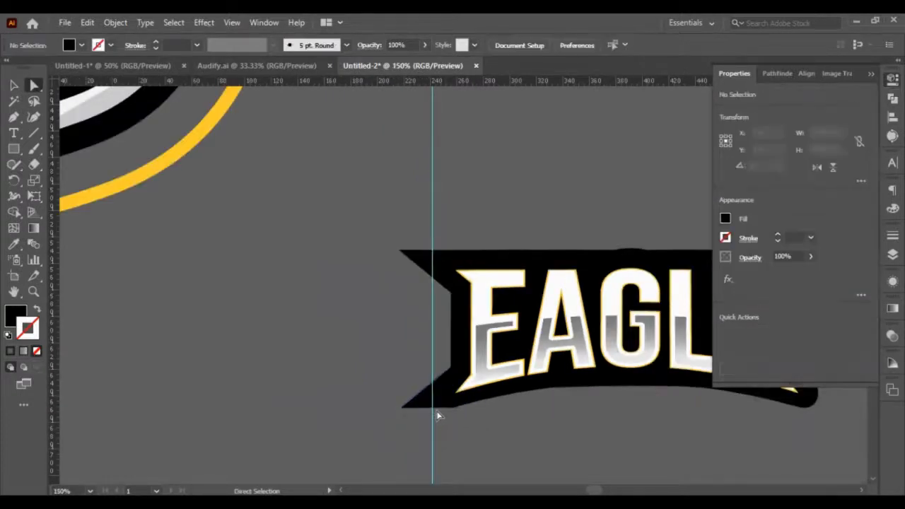
pyautogui.click(441, 408)
pyautogui.click(445, 435)
pyautogui.click(437, 400)
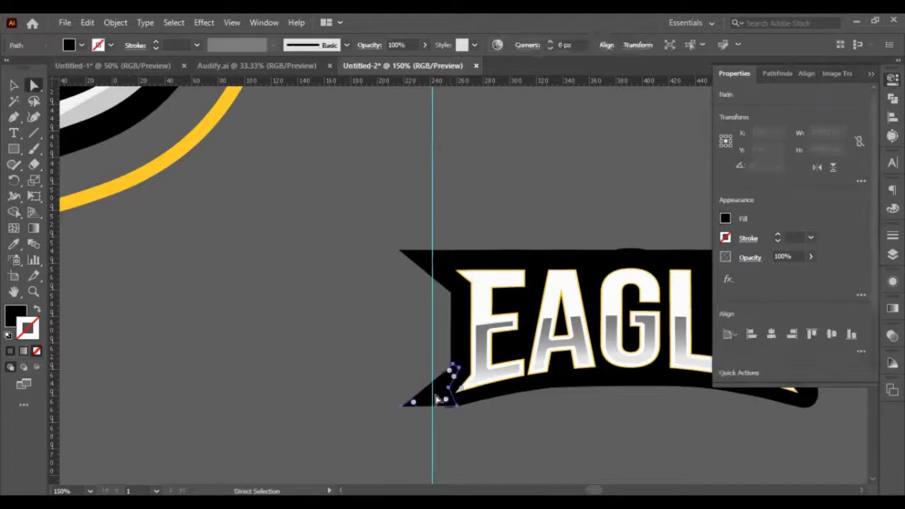
pyautogui.press('Delete')
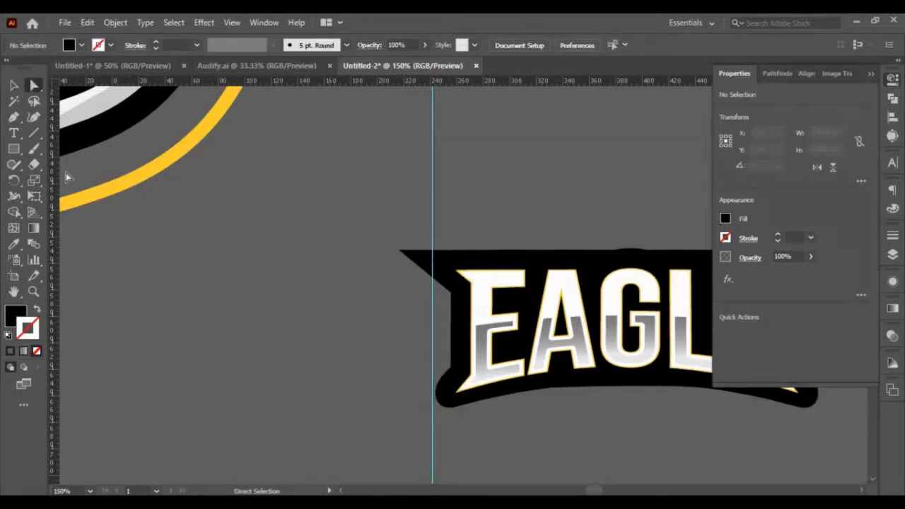
# Draw a closed black Pen shape about 46.5 by 33.5 px that extends the silhouette's lower-left corner outward into a sharp spike.
pyautogui.click(14, 117)
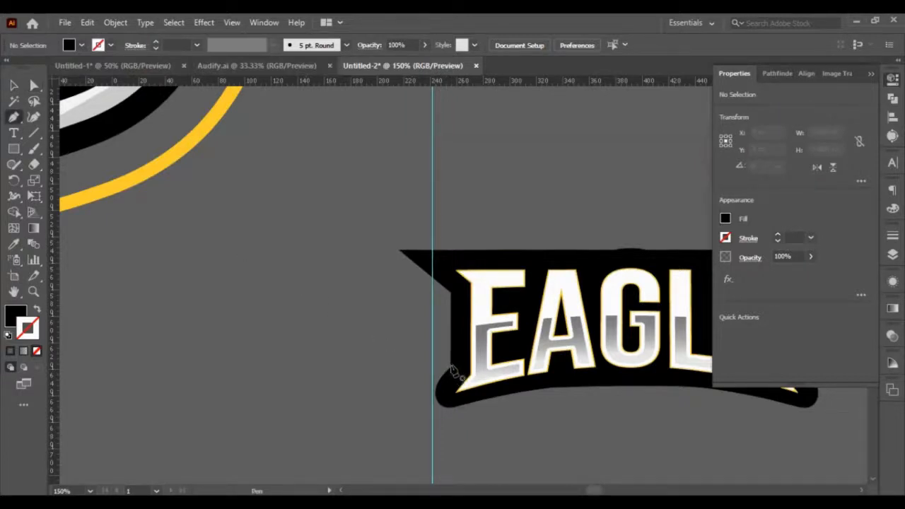
pyautogui.click(450, 366)
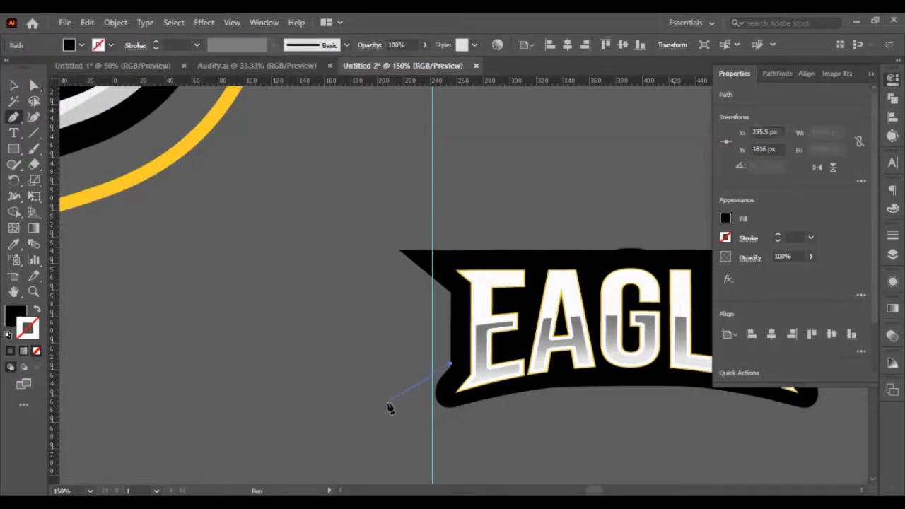
pyautogui.click(391, 404)
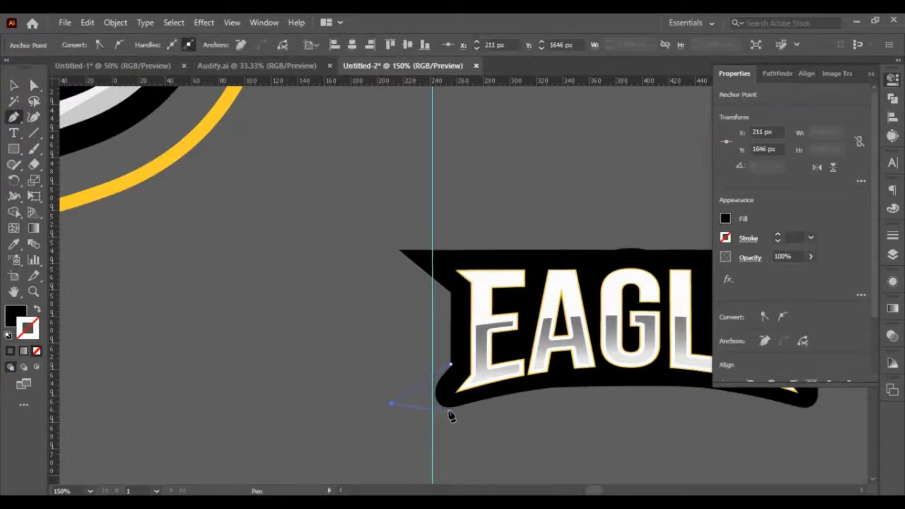
pyautogui.moveTo(449, 408); pyautogui.dragTo(445, 396)
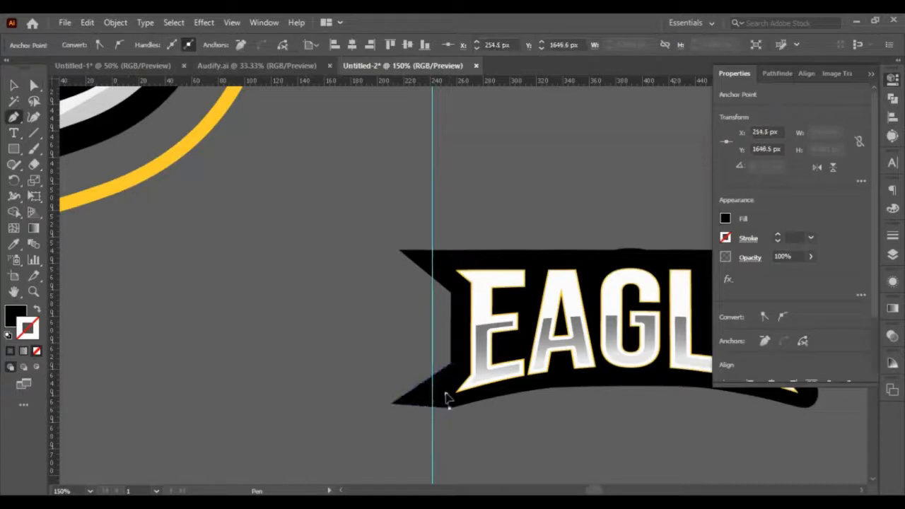
pyautogui.click(451, 365)
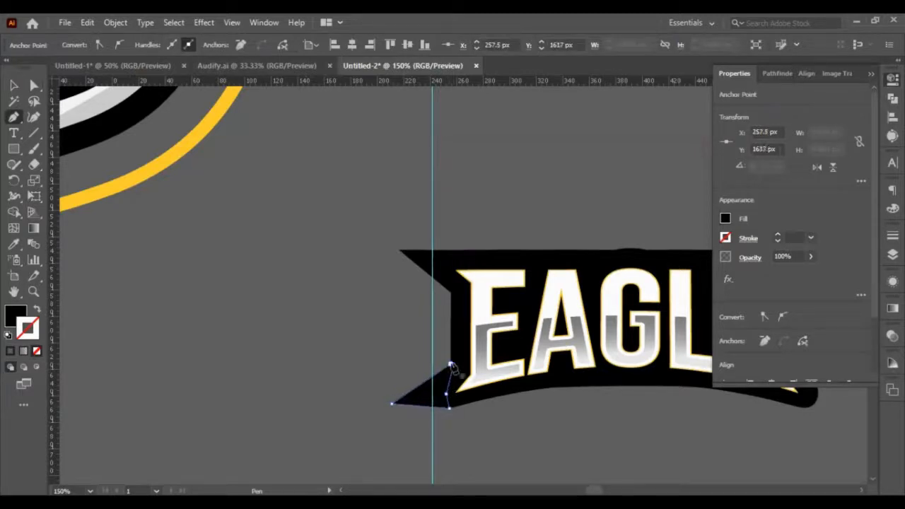
pyautogui.click(13, 87)
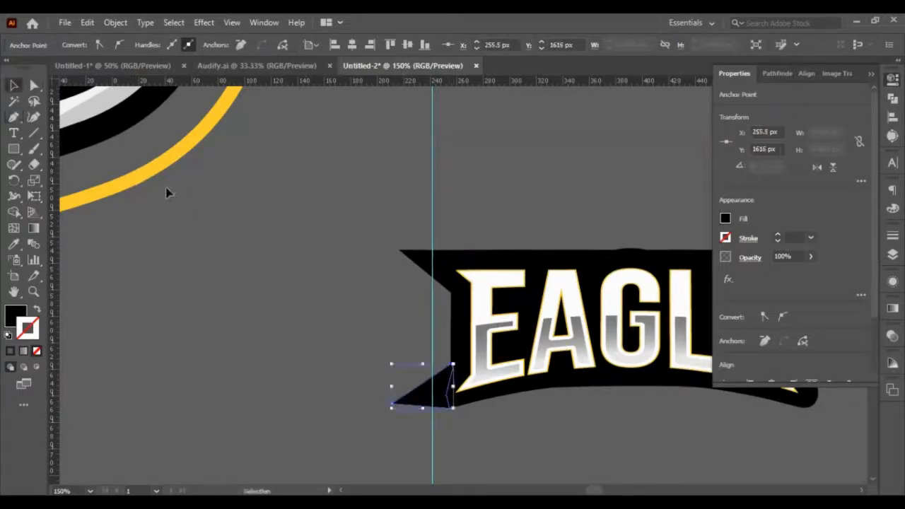
pyautogui.click(90, 213)
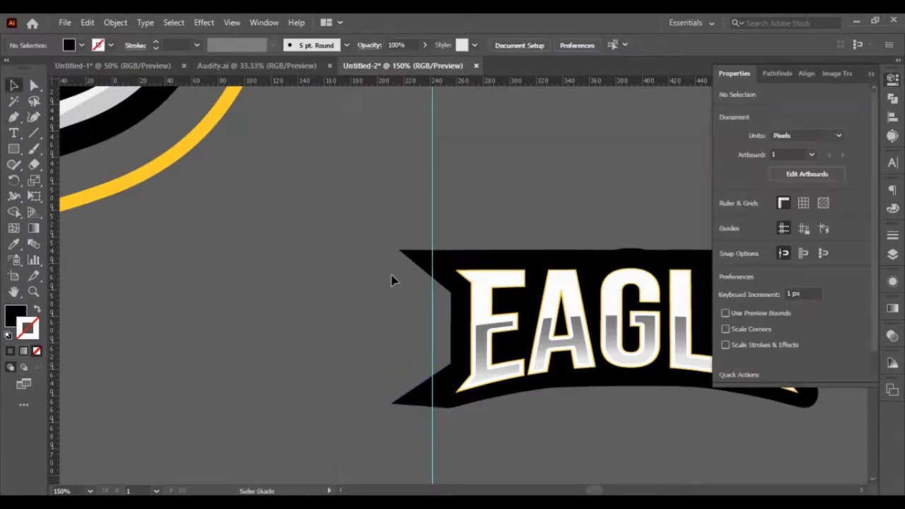
# Add a vertical guide at the upper-left spike's tip and move the lower-left spike's tip inward to meet it.
pyautogui.moveTo(397, 276); pyautogui.dragTo(399, 275)
pyautogui.click(378, 289)
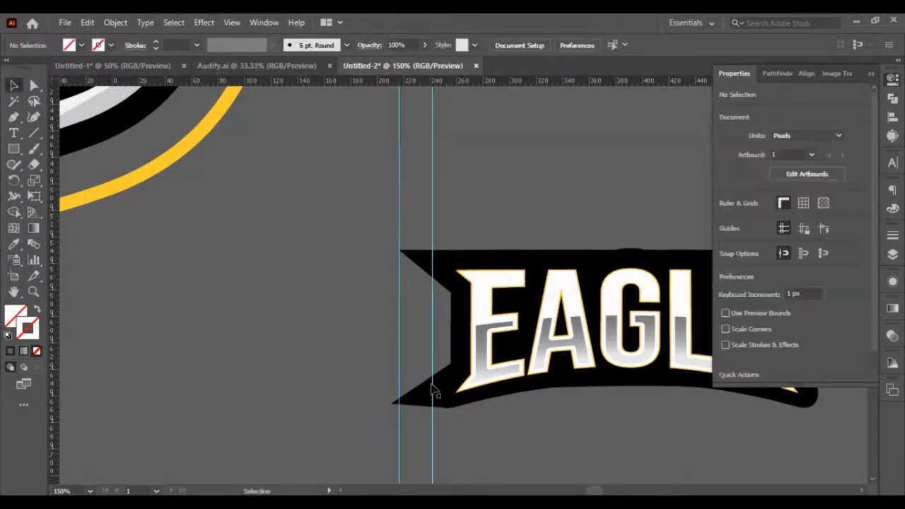
pyautogui.click(425, 400)
pyautogui.click(34, 86)
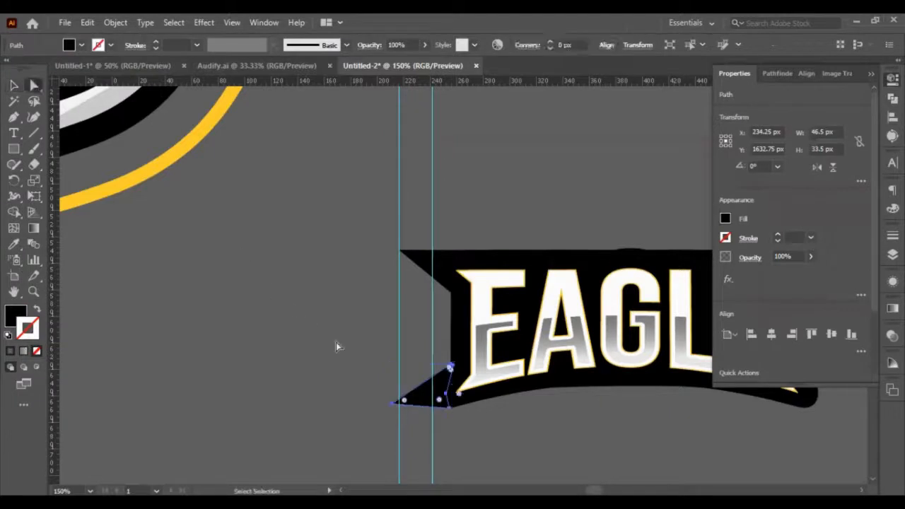
pyautogui.click(393, 405)
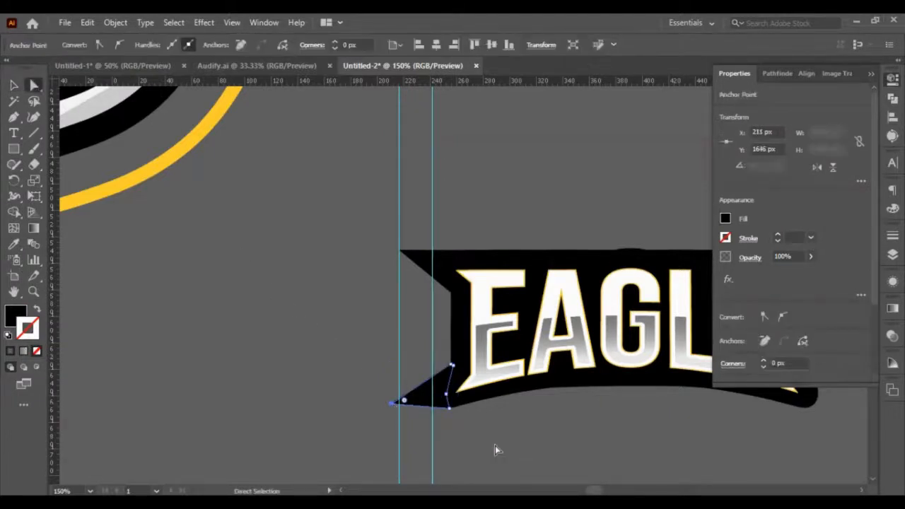
pyautogui.press('Right')
pyautogui.press('Right')
pyautogui.press('Right')
pyautogui.press('Right')
# Lower the tip of the lower-left spike until its bottom edge runs nearly horizontal.
pyautogui.scroll(3, 460, 425)
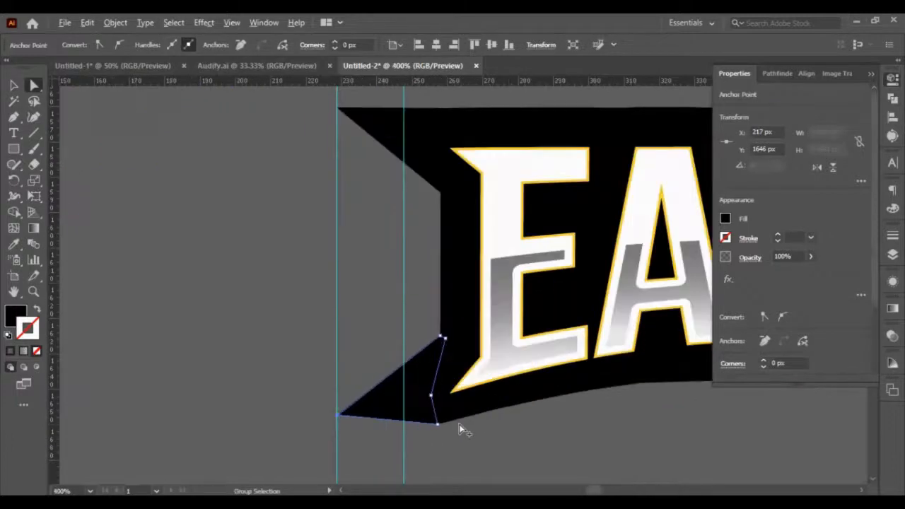
pyautogui.press('Down')
pyautogui.press('Down')
pyautogui.press('Down')
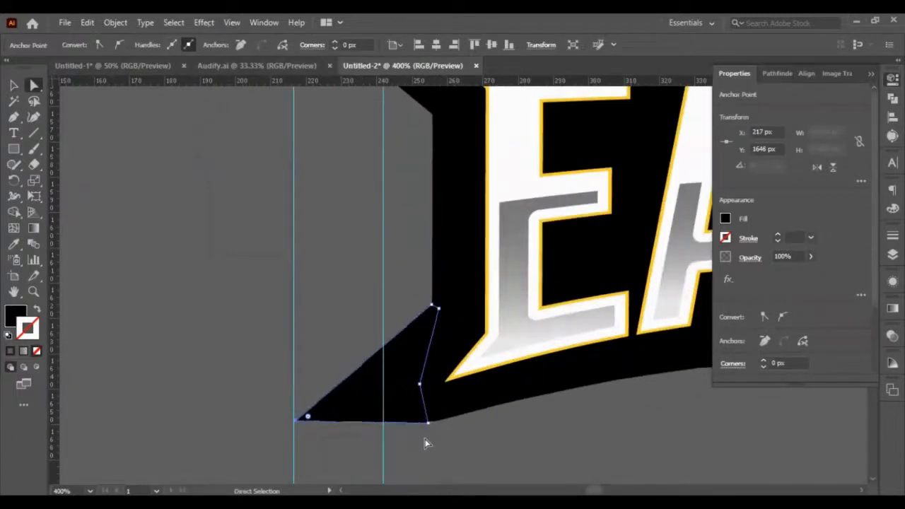
pyautogui.click(468, 448)
# Duplicate the upper-left and lower-left spikes together, placing the copies over the middle of the lettering.
pyautogui.scroll(-5, 322, 418)
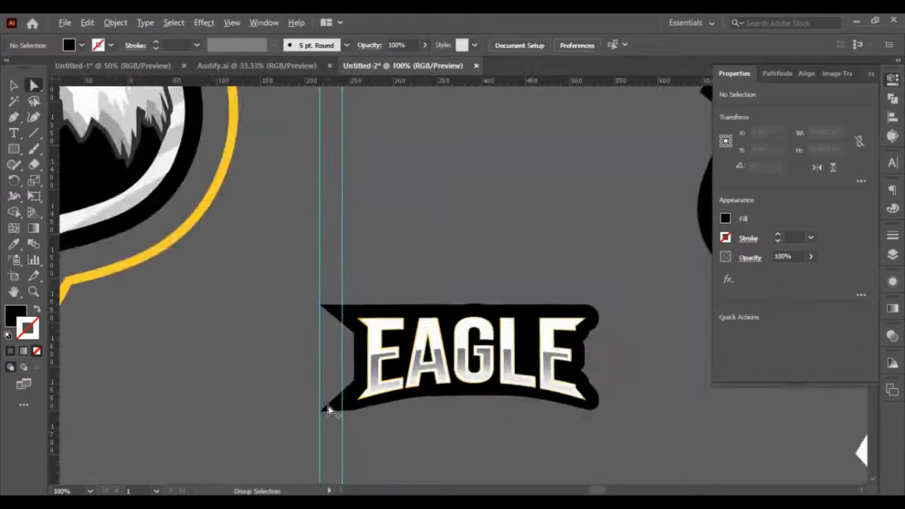
pyautogui.click(345, 309)
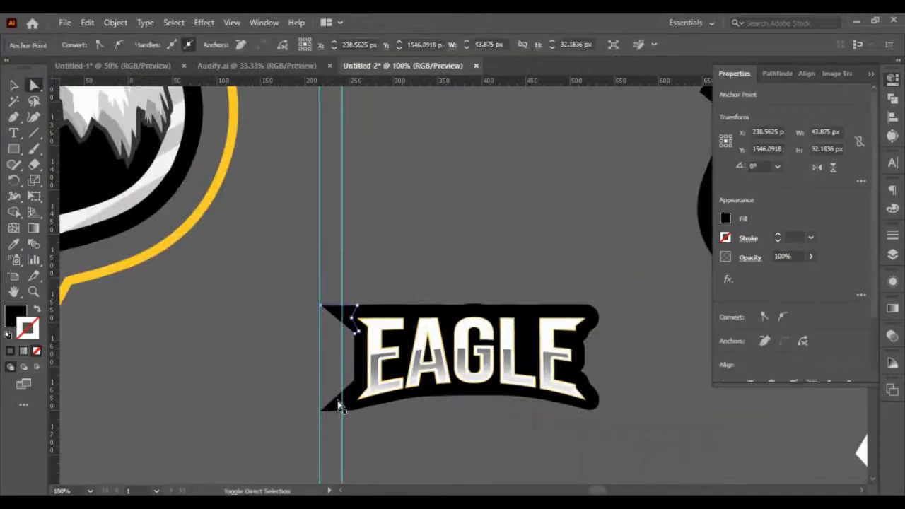
pyautogui.click(334, 406)
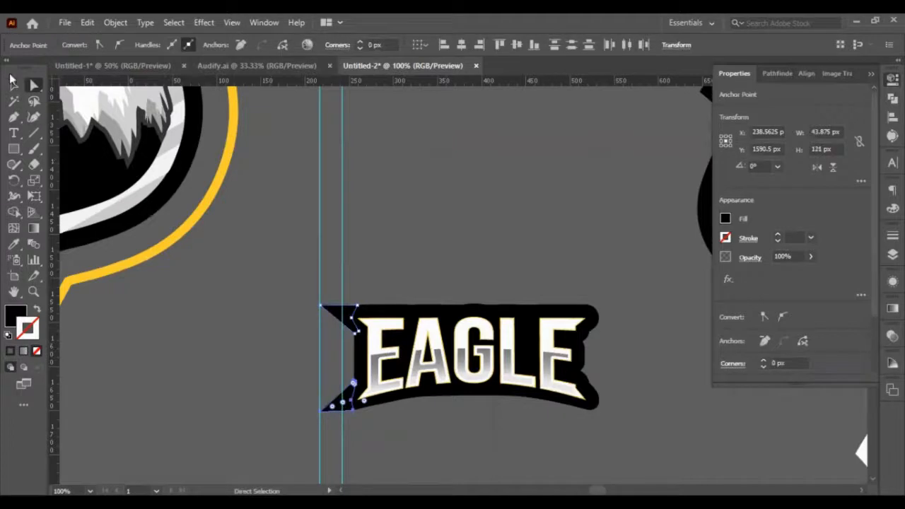
pyautogui.click(13, 85)
pyautogui.click(295, 323)
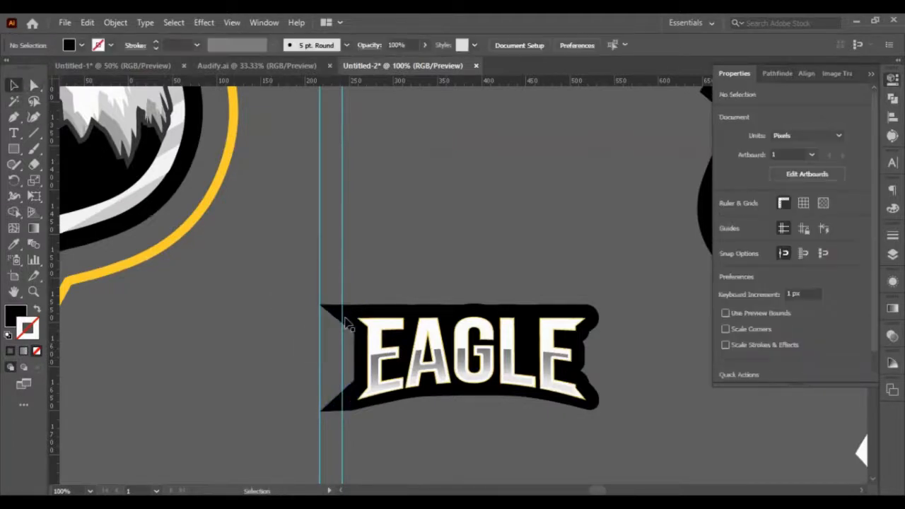
pyautogui.click(326, 324)
pyautogui.keyDown('shift'); pyautogui.click(334, 403); pyautogui.keyUp('shift')
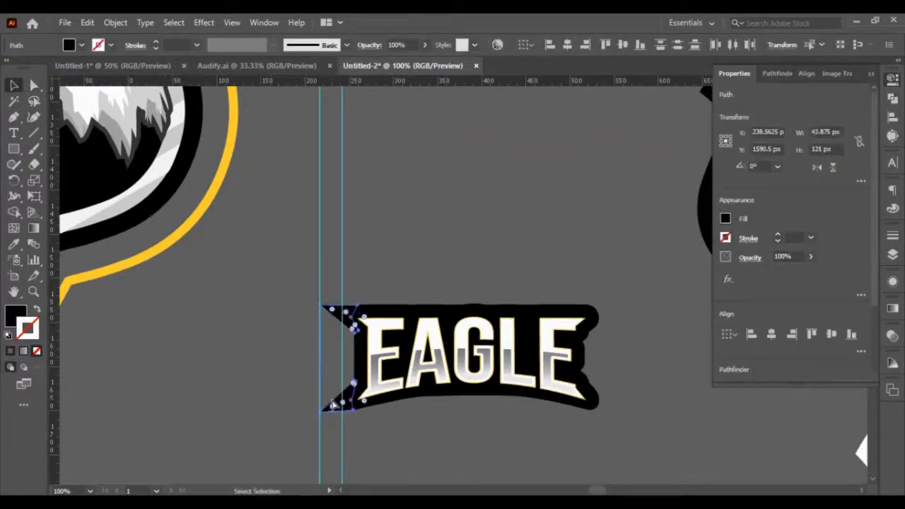
pyautogui.moveTo(334, 403); pyautogui.dragTo(458, 329)
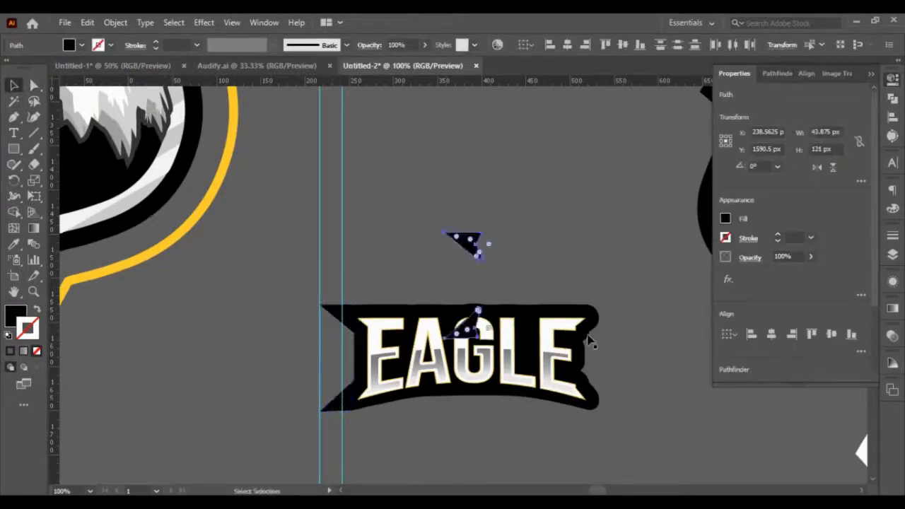
# Flip the two spike copies horizontally and fit them onto the silhouette's right end, level with its upper edge.
pyautogui.click(820, 167)
pyautogui.moveTo(464, 247); pyautogui.dragTo(606, 317)
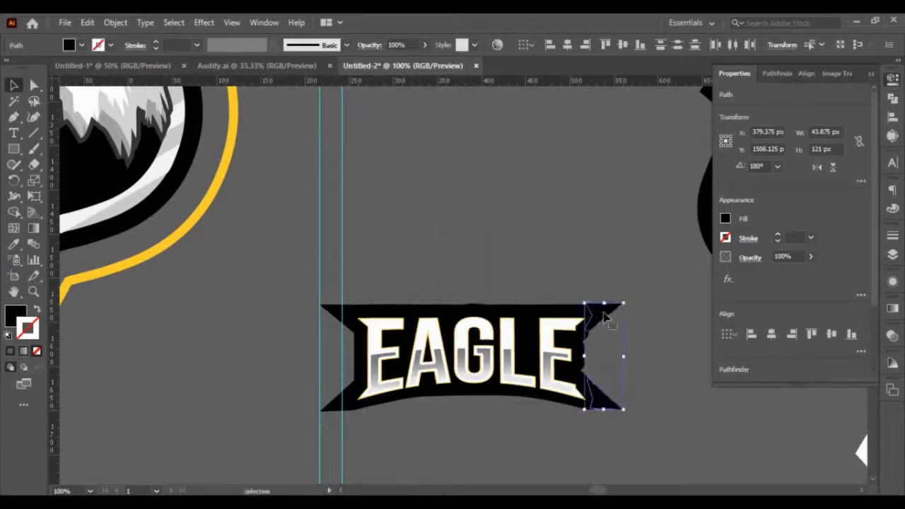
pyautogui.hotkey('ctrl', '=')
pyautogui.hotkey('ctrl', '=')
pyautogui.hotkey('ctrl', '=')
pyautogui.hotkey('ctrl', '=')
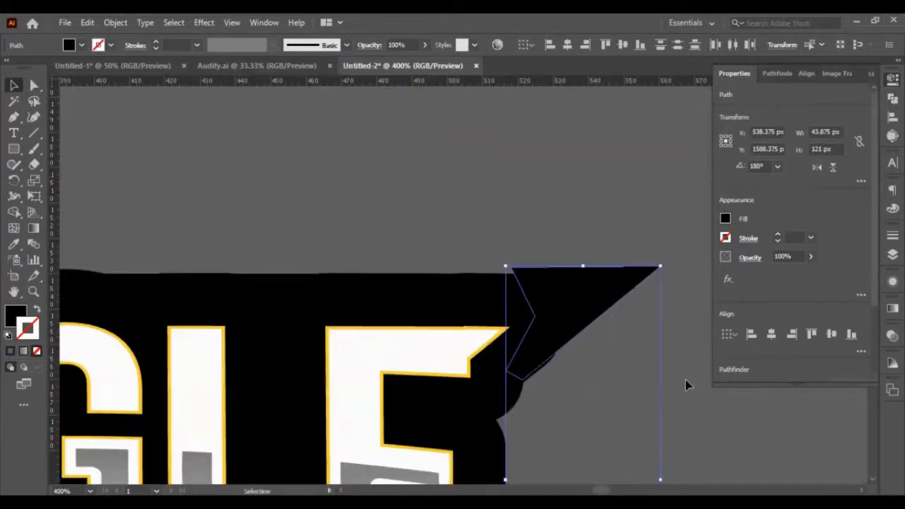
pyautogui.press('Down')
pyautogui.press('Down')
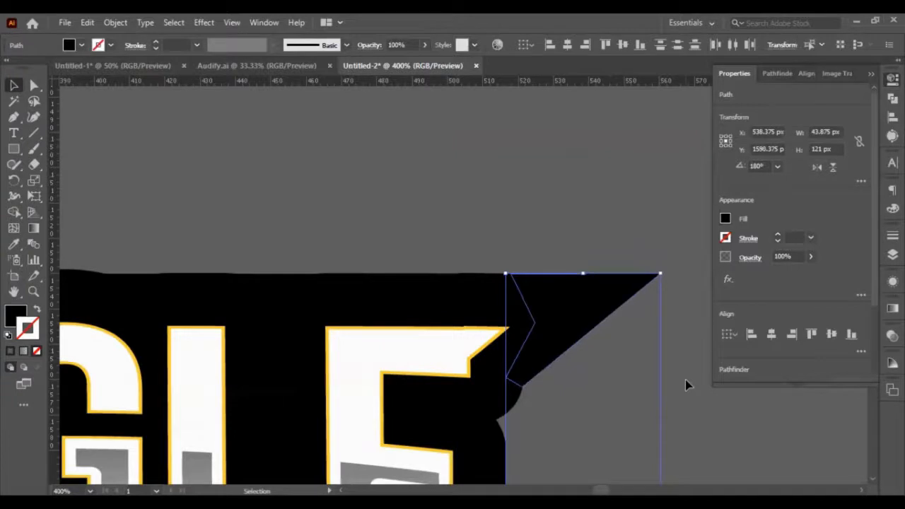
pyautogui.click(544, 162)
pyautogui.hotkey('ctrl', '-')
pyautogui.hotkey('ctrl', '-')
pyautogui.hotkey('ctrl', '-')
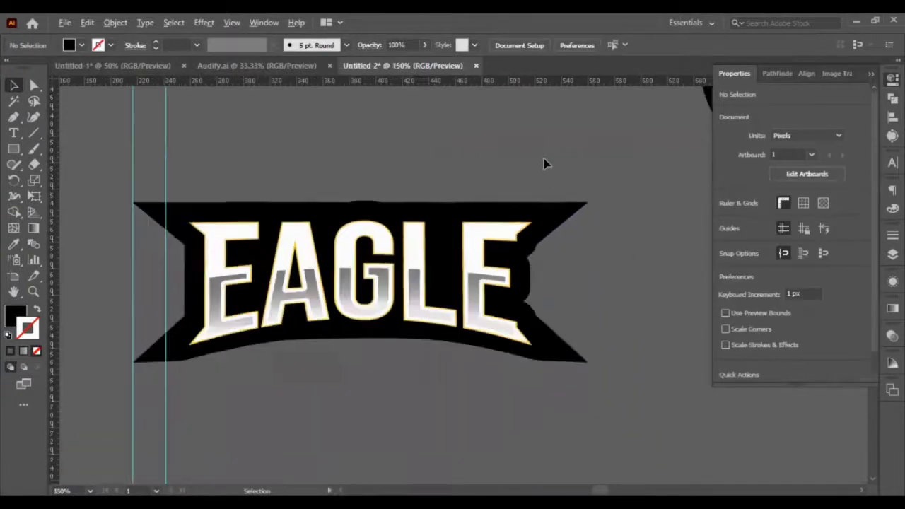
pyautogui.scroll(-1, 543, 164)
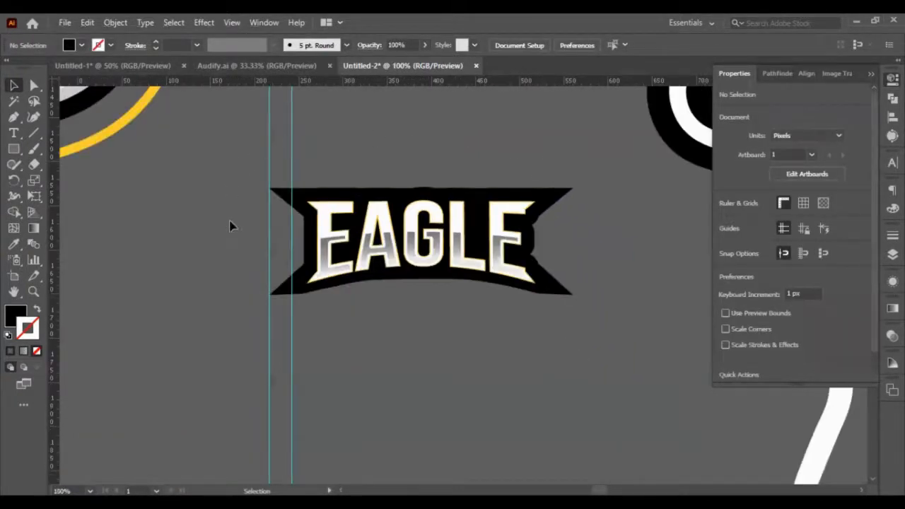
# Delete the two vertical guides that cross the EAGLE banner's spikes.
pyautogui.click(279, 297)
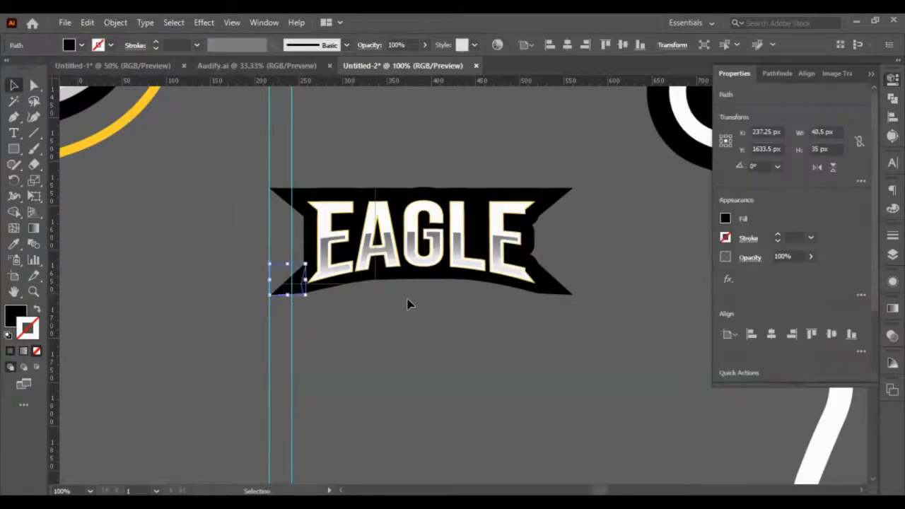
pyautogui.hotkey('ctrl', 'a')
pyautogui.moveTo(461, 226); pyautogui.dragTo(453, 261)
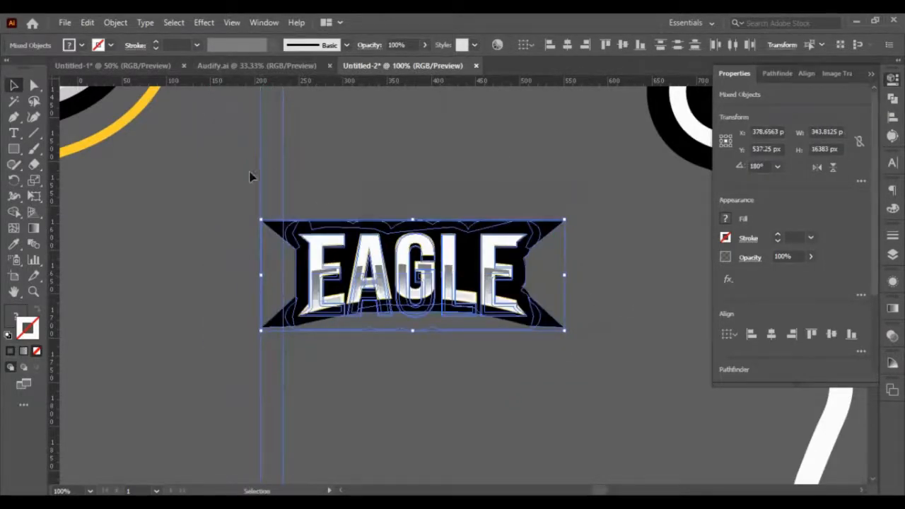
pyautogui.click(266, 174)
pyautogui.moveTo(314, 183); pyautogui.dragTo(227, 178)
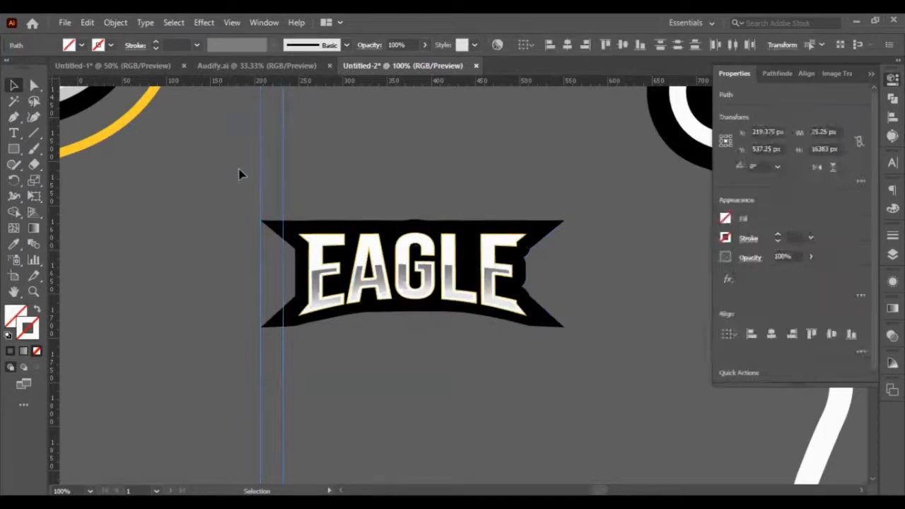
pyautogui.press('Delete')
# Group the EAGLE lettering with its black silhouette and spikes, and place the group over the lower part of the eagle shield.
pyautogui.hotkey('ctrl', 'a')
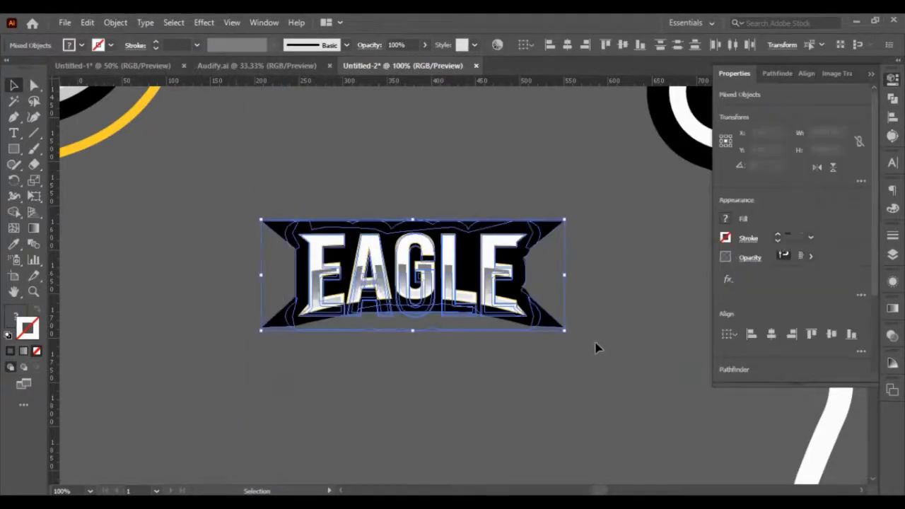
pyautogui.hotkey('ctrl', 'g')
pyautogui.scroll(-2, 557, 344)
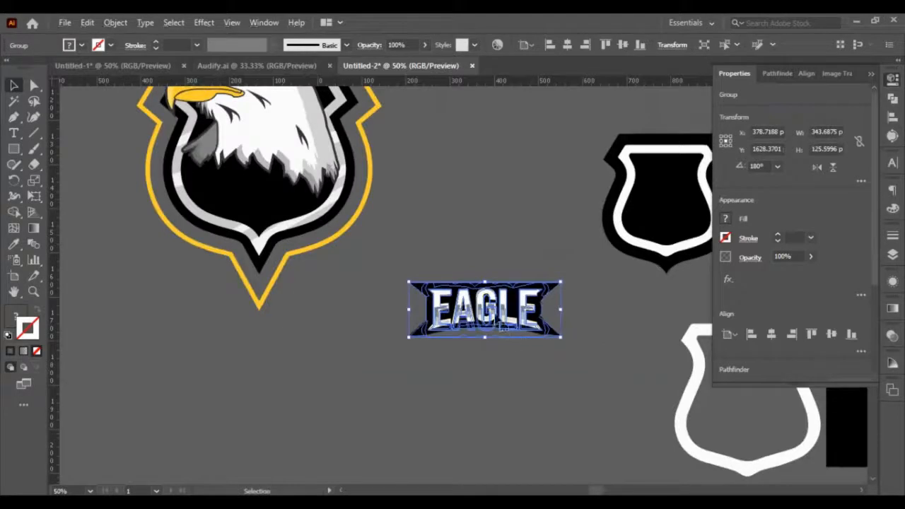
pyautogui.moveTo(502, 322); pyautogui.dragTo(292, 221)
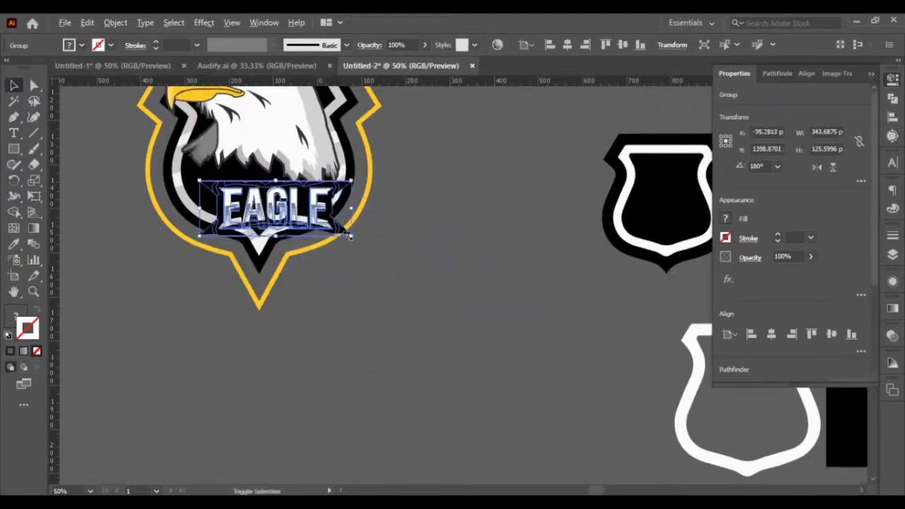
# Enlarge the EAGLE banner group to about 592 px wide and position it across the shield beneath the eagle's head.
pyautogui.moveTo(350, 237); pyautogui.dragTo(424, 289)
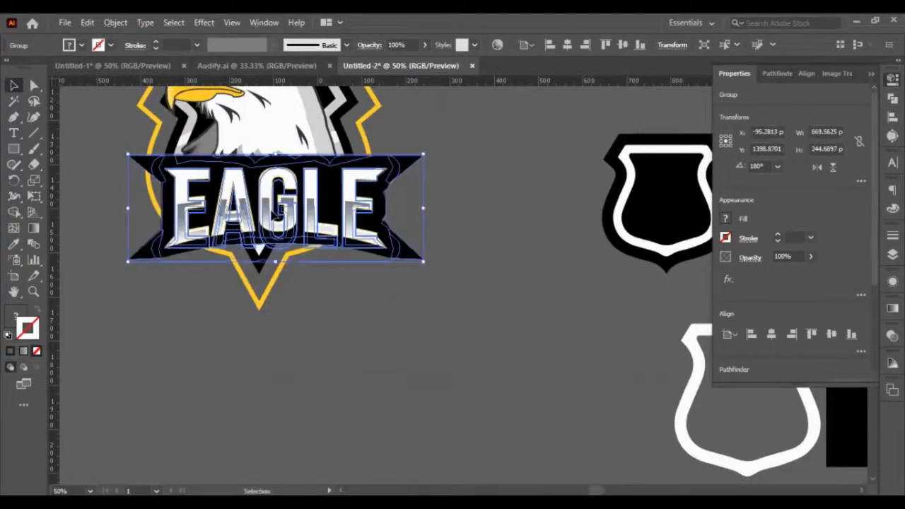
pyautogui.moveTo(274, 215); pyautogui.dragTo(269, 215)
pyautogui.scroll(2, 302, 255)
pyautogui.moveTo(301, 255); pyautogui.dragTo(300, 251)
pyautogui.scroll(1, 301, 251)
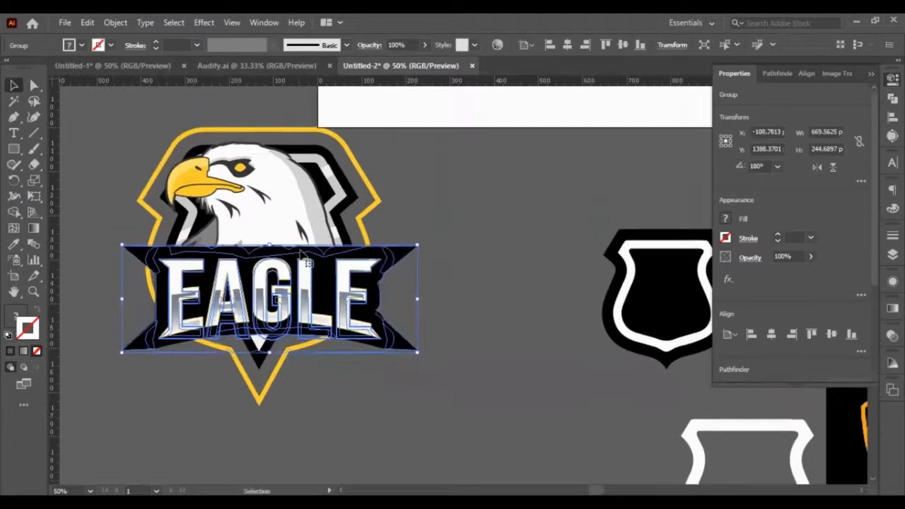
pyautogui.moveTo(419, 352); pyautogui.dragTo(400, 346)
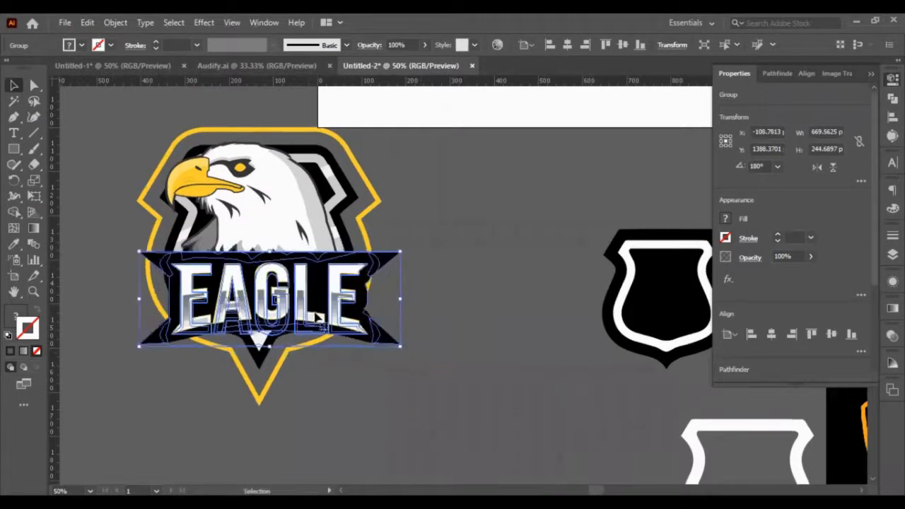
# Delete the wide yellow outline shape behind the eagle shield.
pyautogui.click(366, 225)
pyautogui.press('Delete')
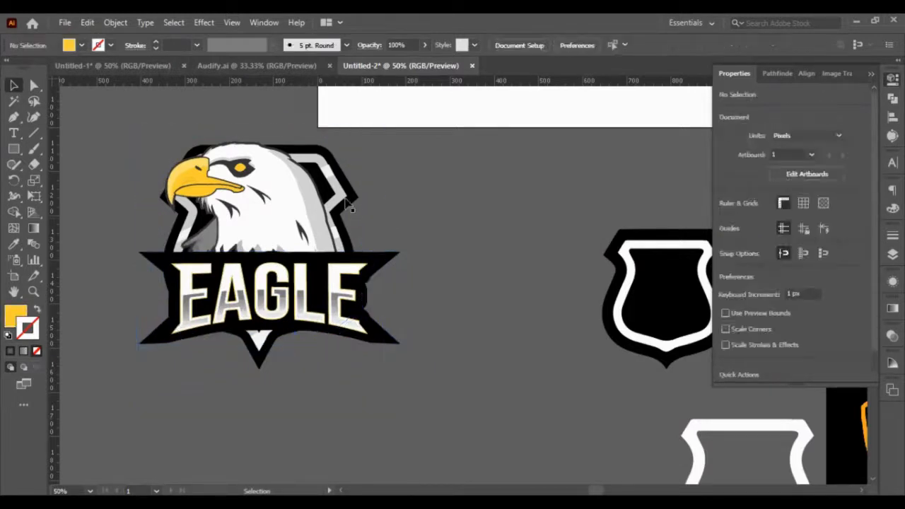
# Offset the black shield's path by 10 px and fill the offset shape with the beak's yellow.
pyautogui.click(352, 204)
pyautogui.scroll(-1, 359, 208)
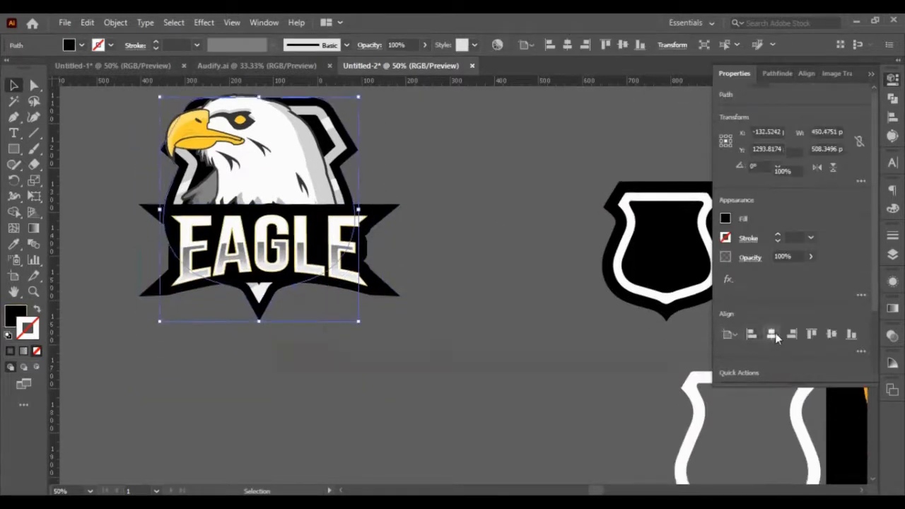
pyautogui.scroll(-3, 778, 297)
pyautogui.click(752, 310)
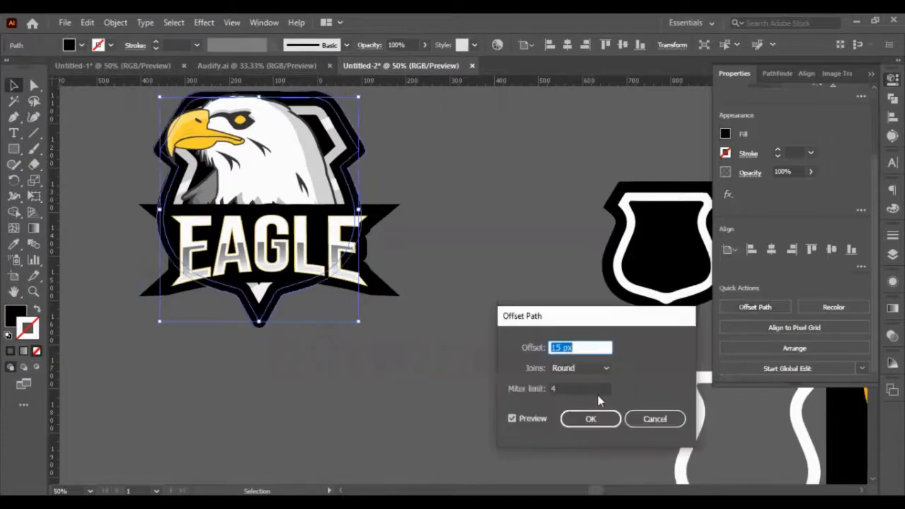
pyautogui.press('Down')
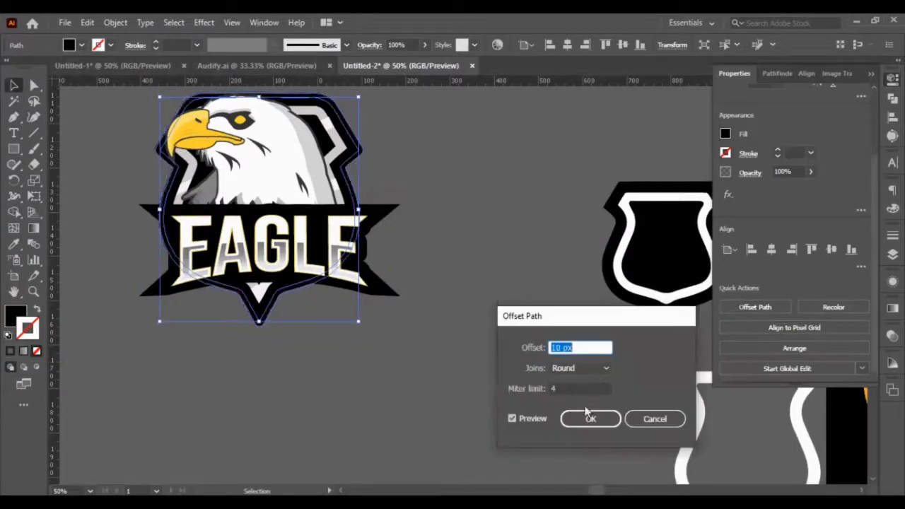
pyautogui.click(583, 421)
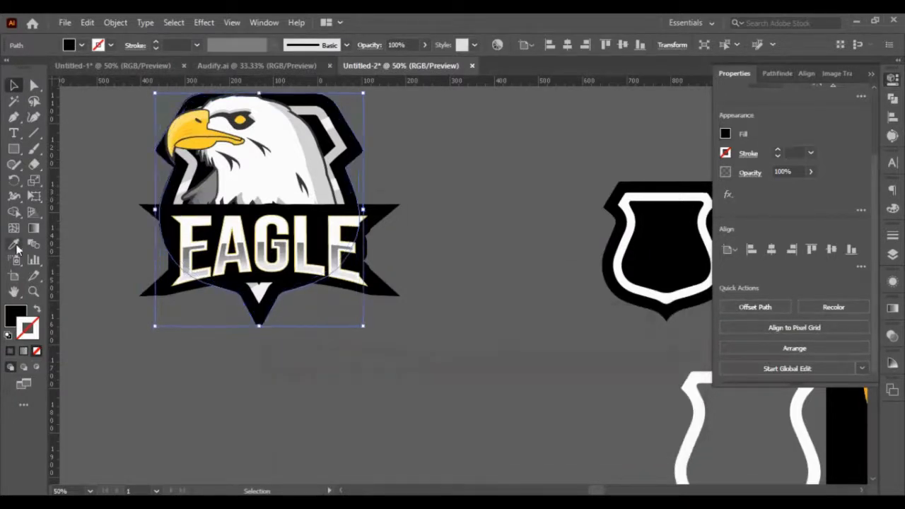
pyautogui.press('i')
pyautogui.click(211, 121)
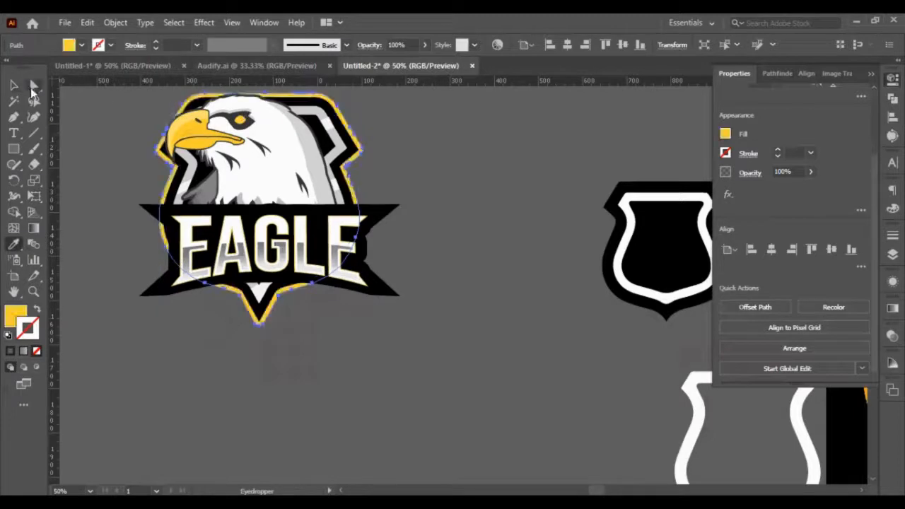
# Try to unite the black spikes with the silhouette inside the EAGLE banner group, and undo the merge.
pyautogui.click(14, 84)
pyautogui.click(160, 212)
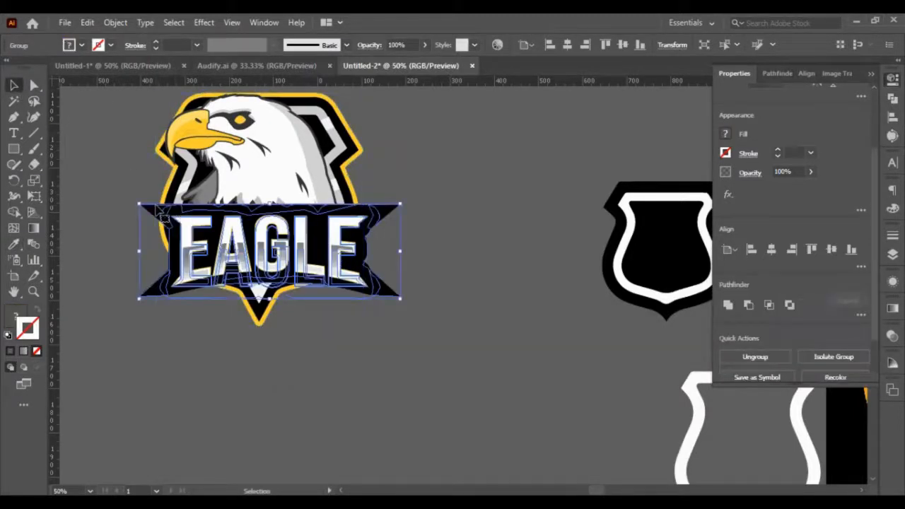
pyautogui.doubleClick(160, 212)
pyautogui.click(155, 211)
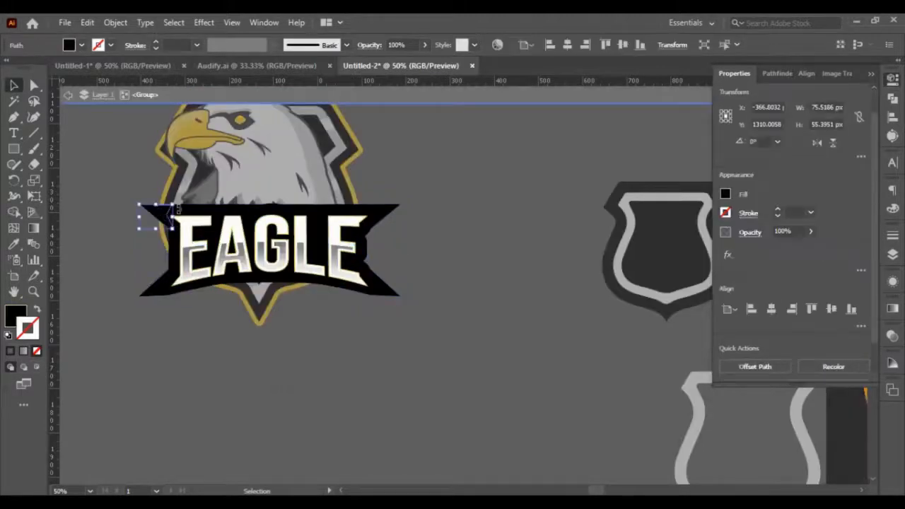
pyautogui.keyDown('shift'); pyautogui.click(391, 214); pyautogui.keyUp('shift')
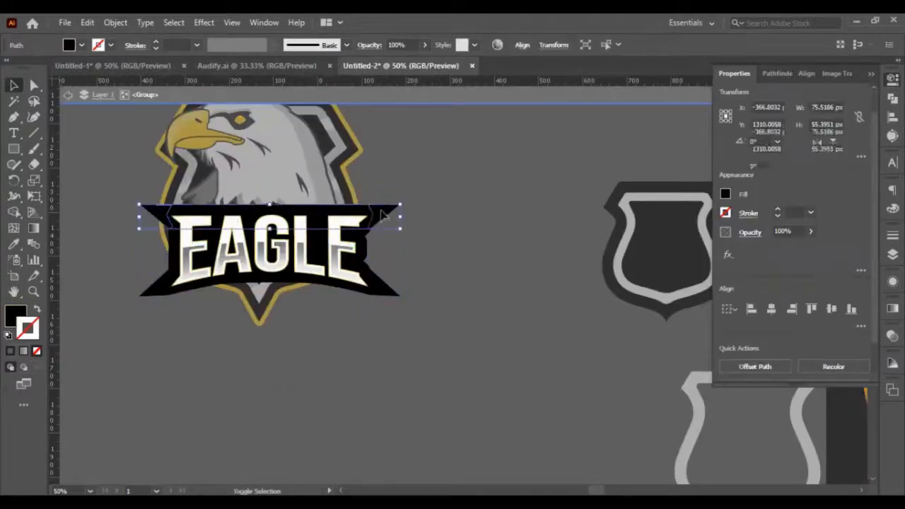
pyautogui.keyDown('shift'); pyautogui.click(362, 219); pyautogui.keyUp('shift')
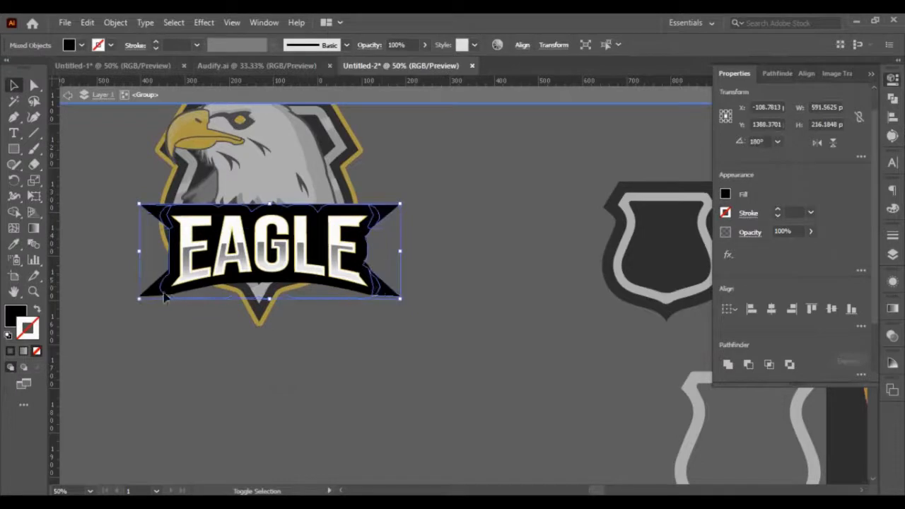
pyautogui.scroll(-3, 645, 314)
pyautogui.scroll(-2, 724, 345)
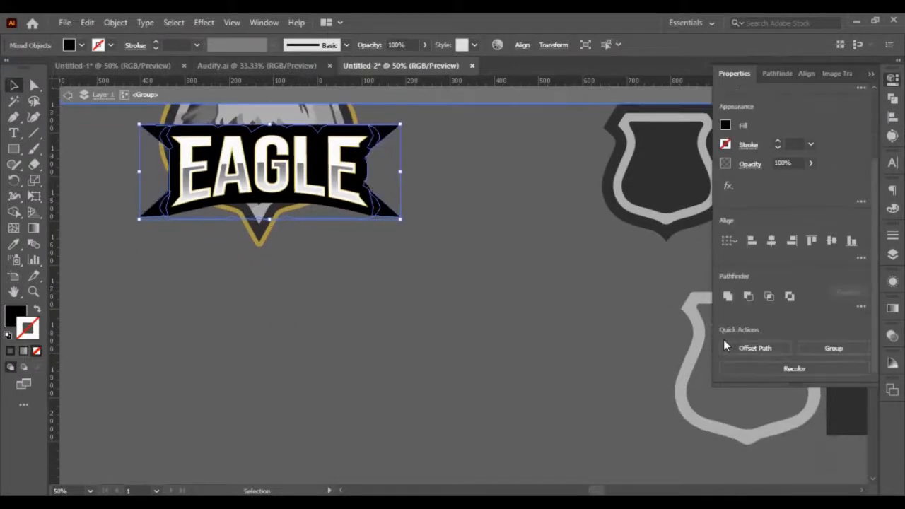
pyautogui.click(728, 297)
pyautogui.hotkey('ctrl', 'z')
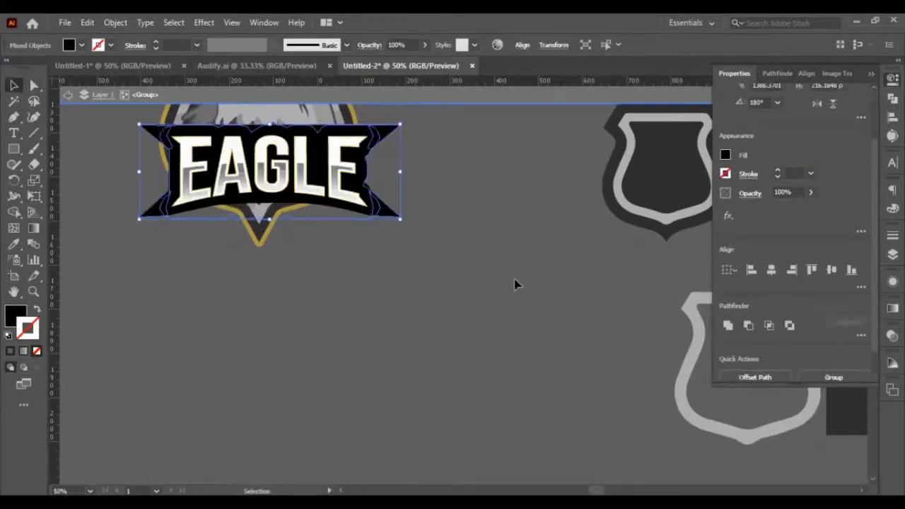
pyautogui.click(398, 279)
pyautogui.scroll(5, 409, 317)
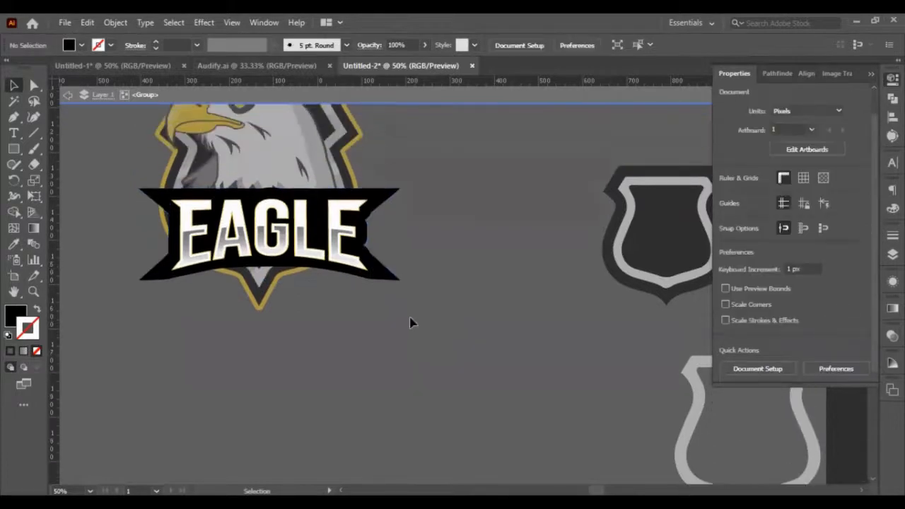
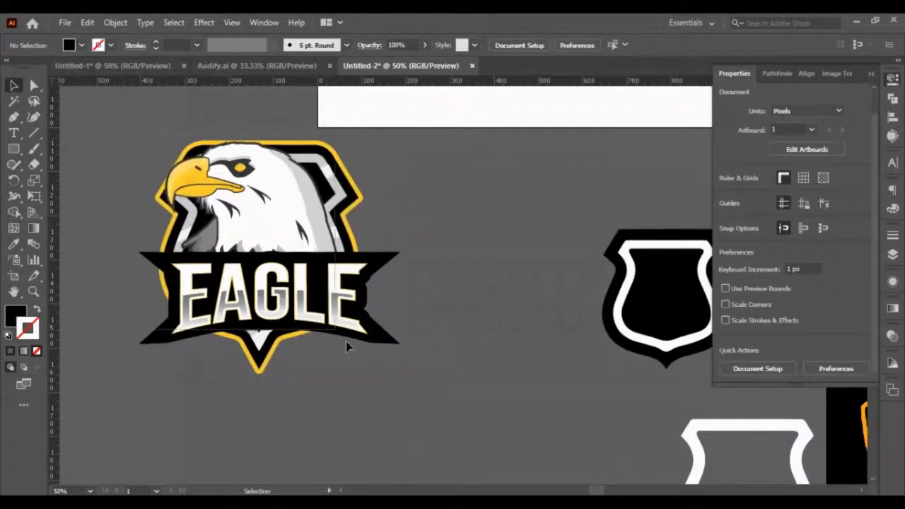
# Delete the thin yellow offset outline around the black shield.
pyautogui.click(373, 281)
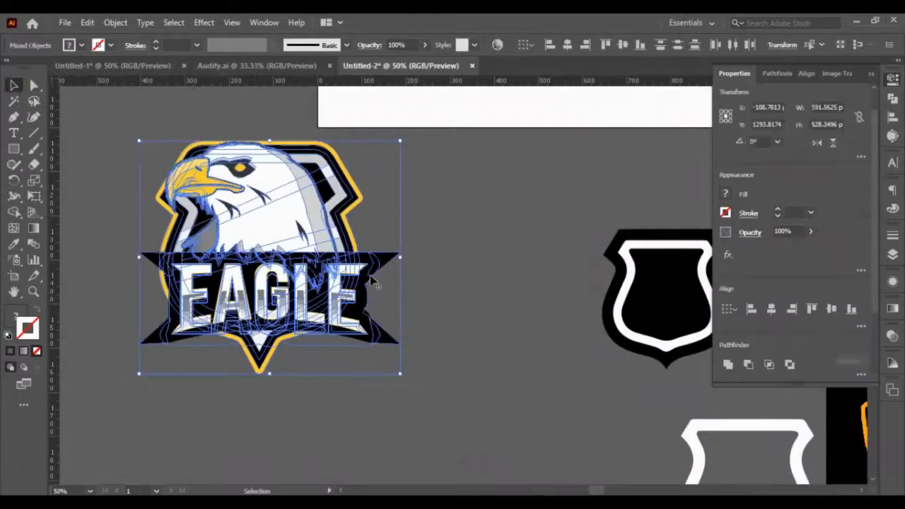
pyautogui.click(416, 243)
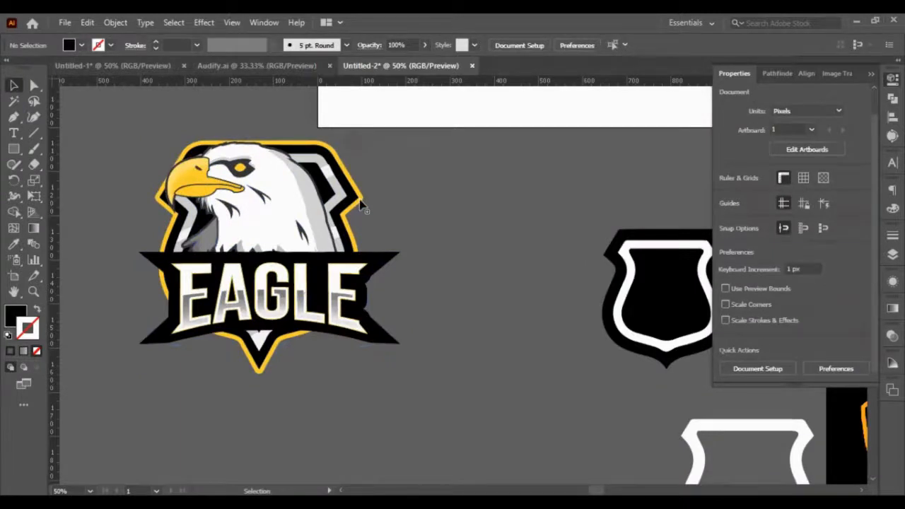
pyautogui.click(359, 201)
pyautogui.click(362, 198)
pyautogui.press('Delete')
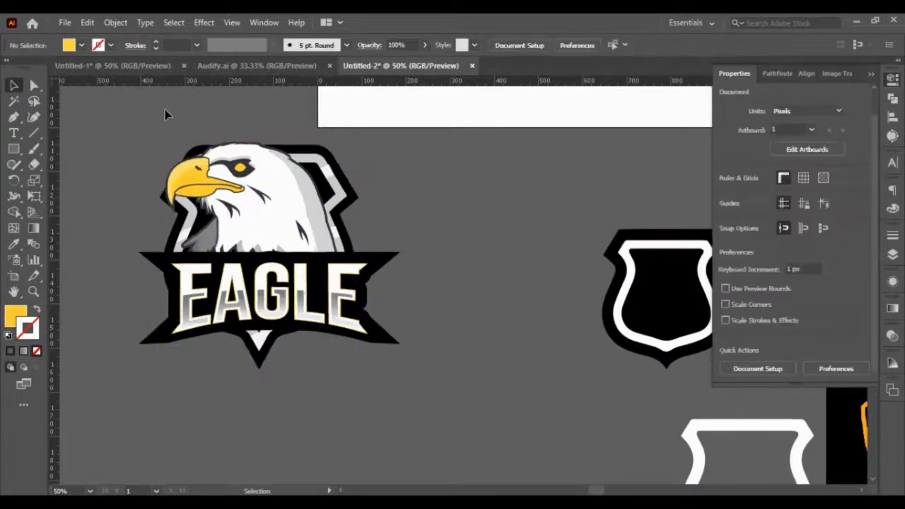
pyautogui.moveTo(107, 110); pyautogui.dragTo(444, 401)
pyautogui.click(445, 401)
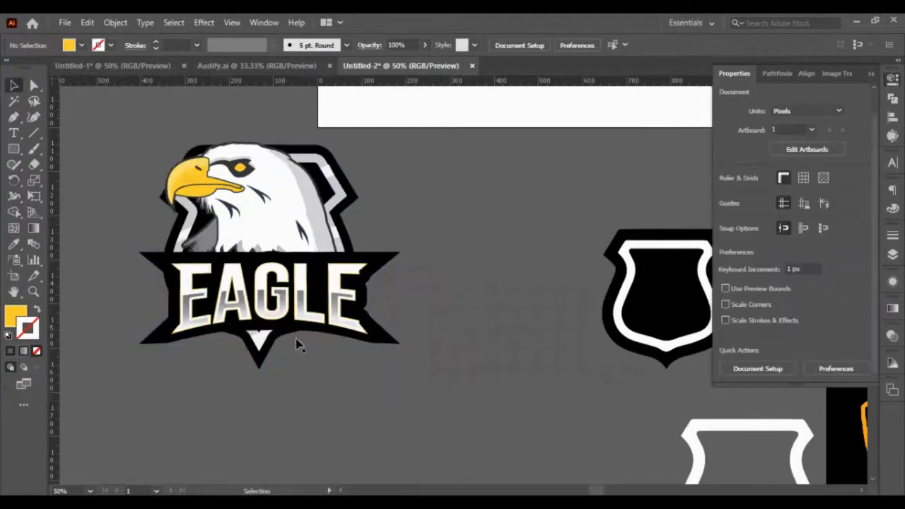
# Nudge the EAGLE lettering up about 4 px against its black silhouette inside the banner group.
pyautogui.click(199, 300)
pyautogui.doubleClick(198, 300)
pyautogui.click(199, 299)
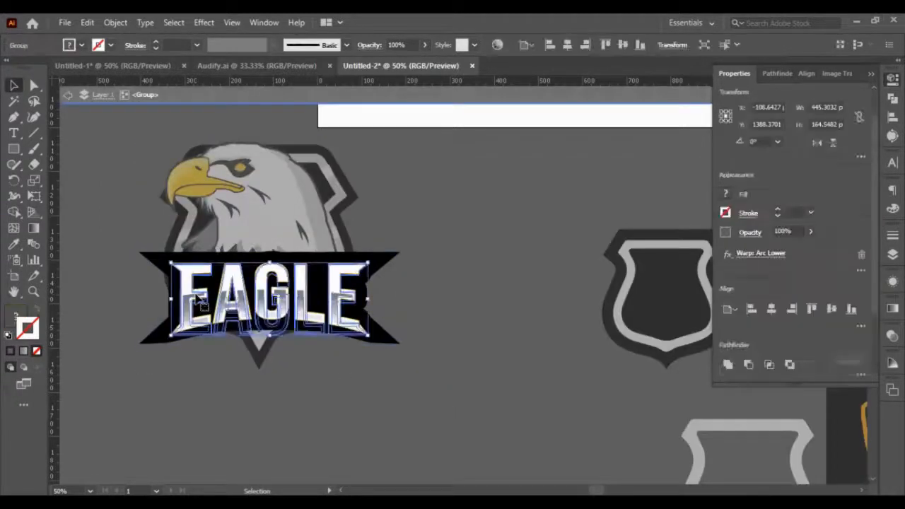
pyautogui.press('Up')
pyautogui.press('Up')
pyautogui.press('Up')
pyautogui.press('Up')
pyautogui.press('Up')
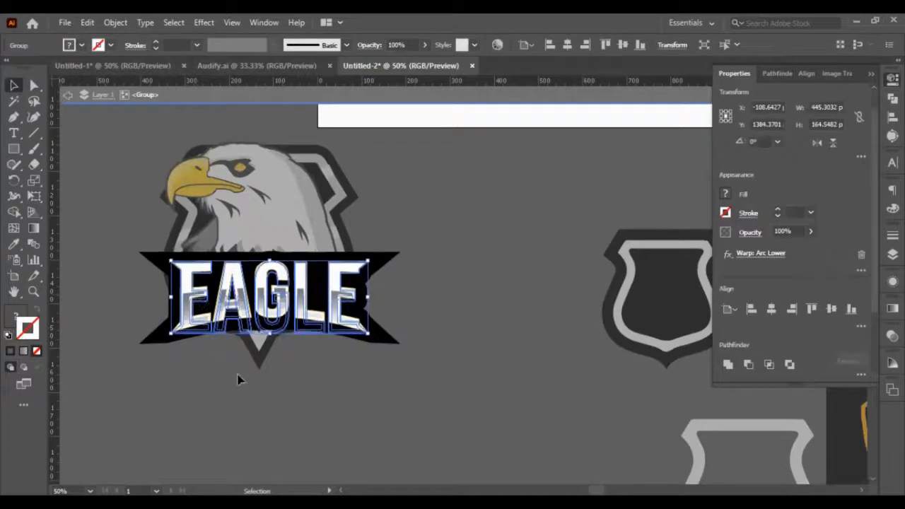
pyautogui.doubleClick(237, 380)
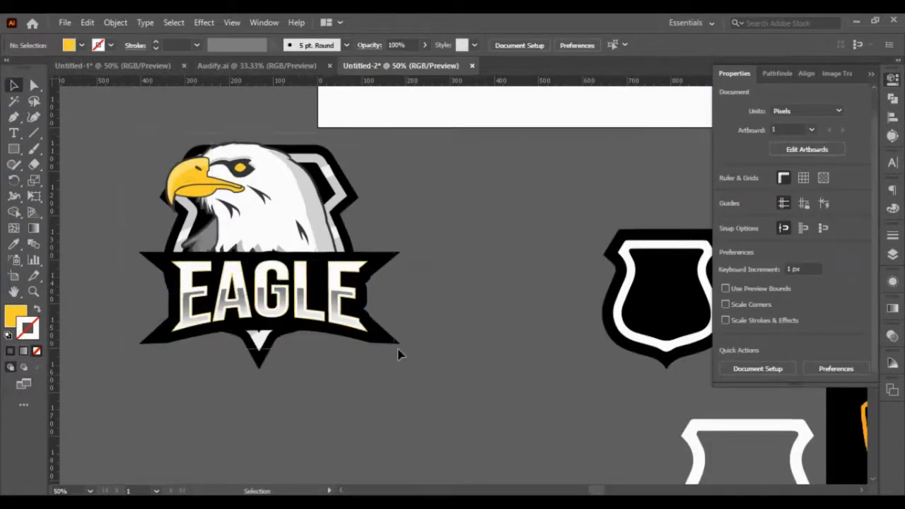
# Center the EAGLE banner group horizontally on the eagle head, keeping the head in place as the key object.
pyautogui.moveTo(123, 132); pyautogui.dragTo(420, 368)
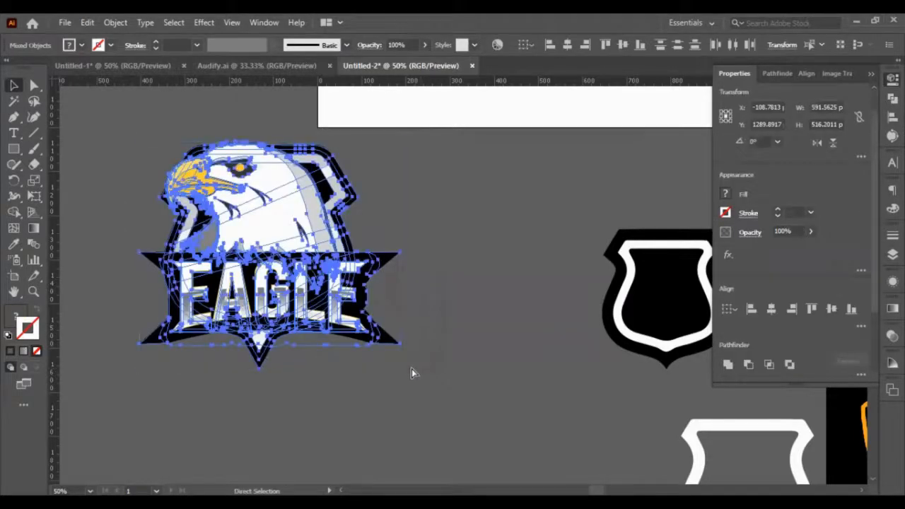
pyautogui.click(414, 434)
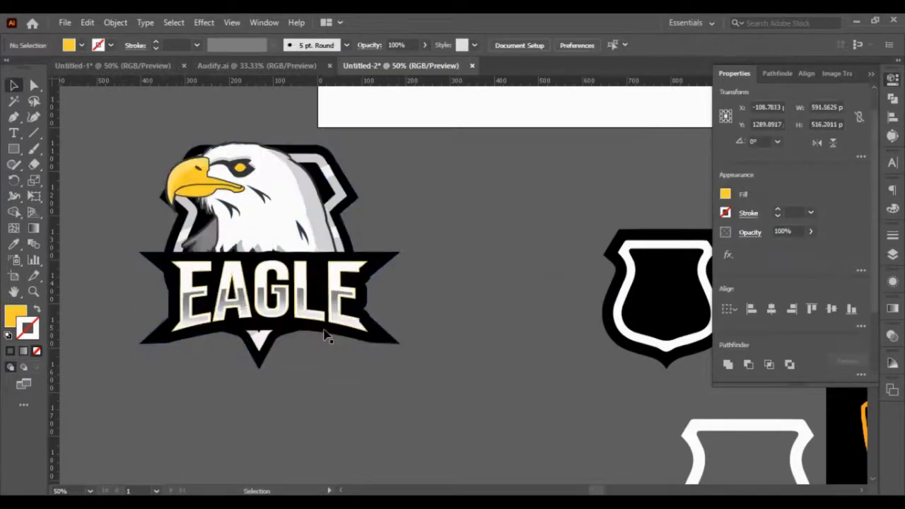
pyautogui.click(317, 316)
pyautogui.keyDown('shift'); pyautogui.click(285, 234); pyautogui.keyUp('shift')
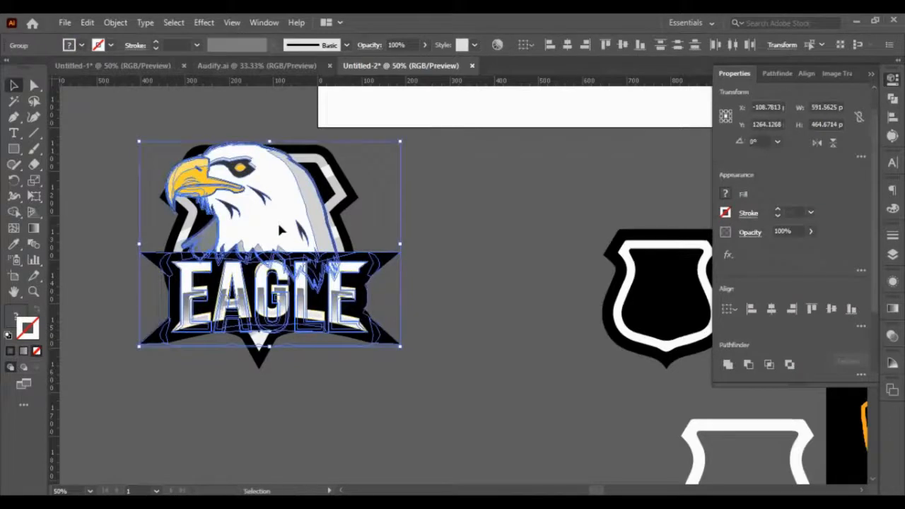
pyautogui.click(752, 309)
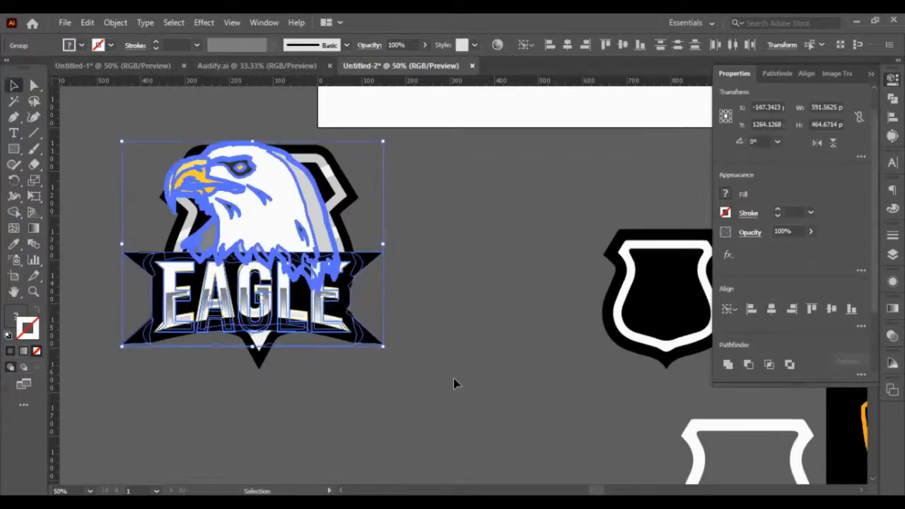
pyautogui.click(422, 289)
pyautogui.click(332, 267)
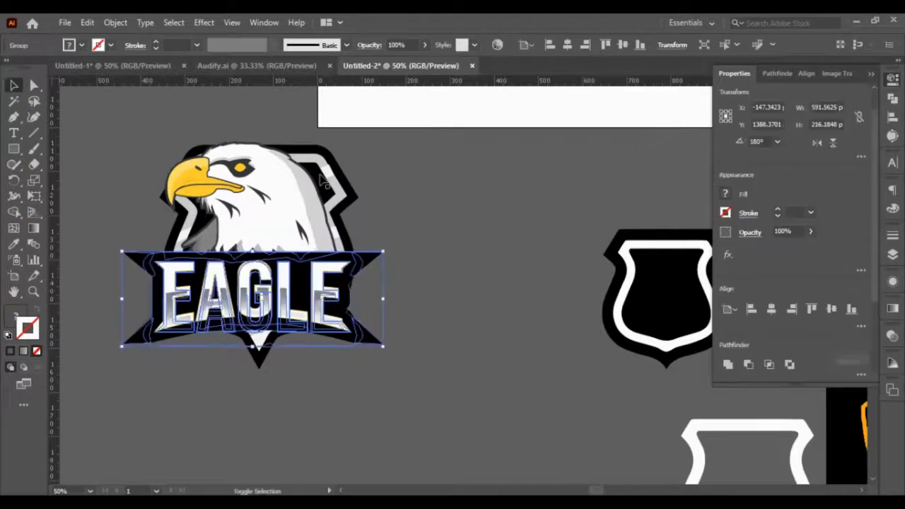
# Center the EAGLE banner group horizontally on the black inner shield path, keeping the shield in place.
pyautogui.doubleClick(324, 182)
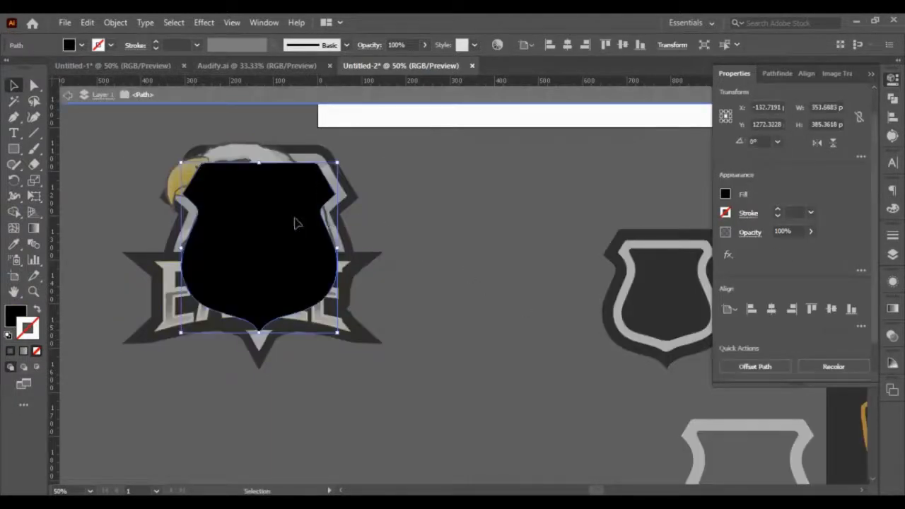
pyautogui.doubleClick(413, 262)
pyautogui.click(347, 267)
pyautogui.keyDown('shift'); pyautogui.click(336, 201); pyautogui.keyUp('shift')
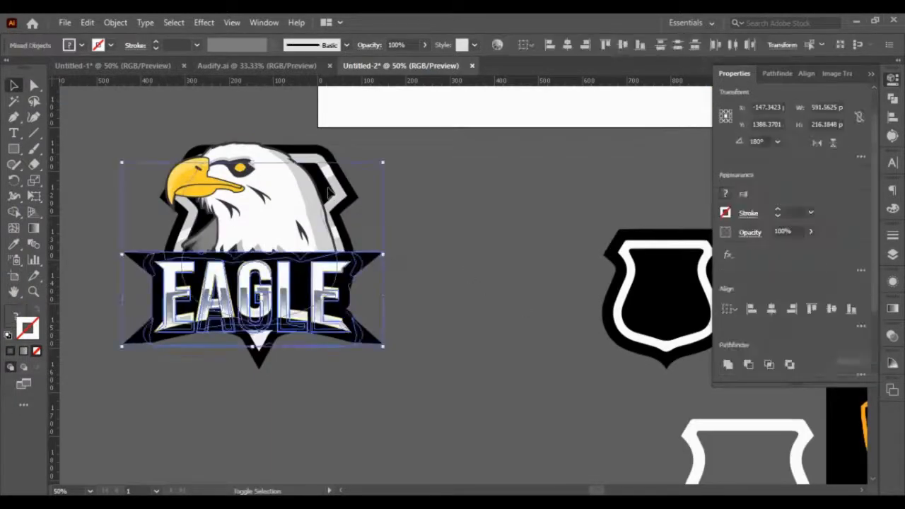
pyautogui.click(771, 309)
pyautogui.click(501, 380)
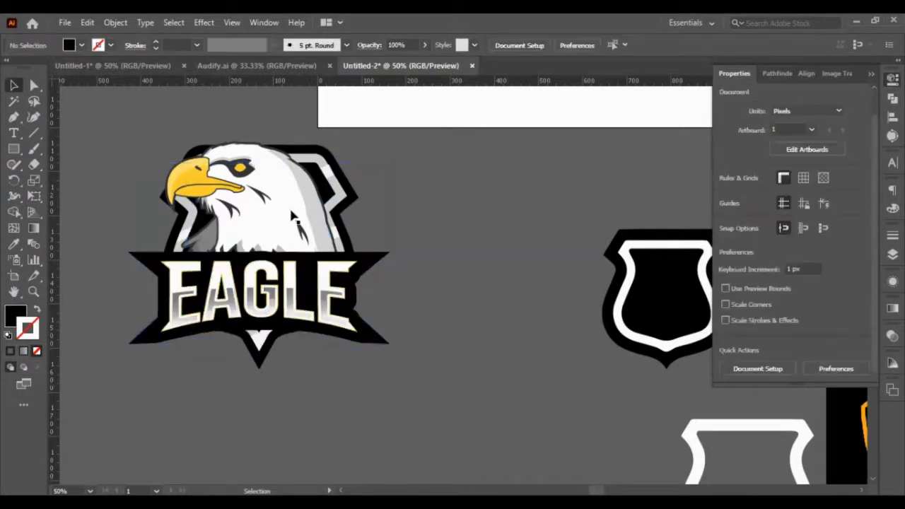
# Center the eagle head horizontally on the black inner shield and nudge the head up about 20 px.
pyautogui.click(294, 217)
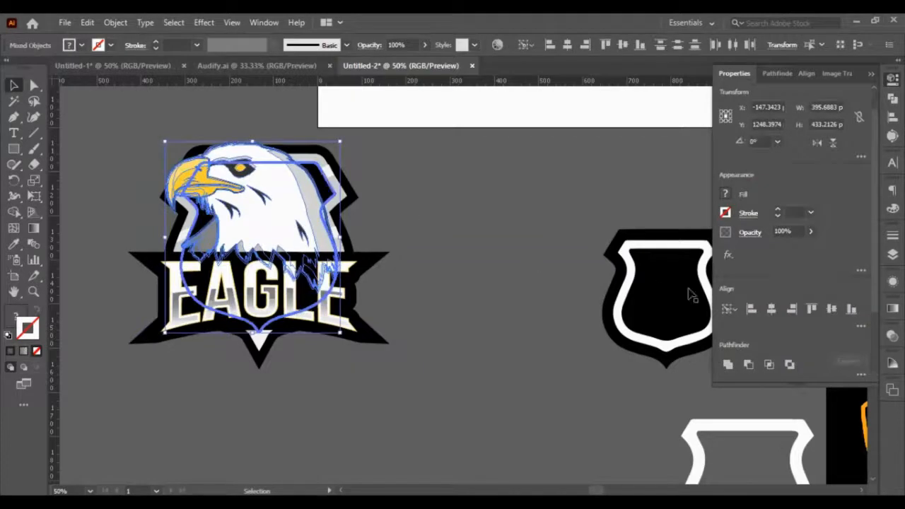
pyautogui.click(772, 309)
pyautogui.click(529, 355)
pyautogui.click(276, 206)
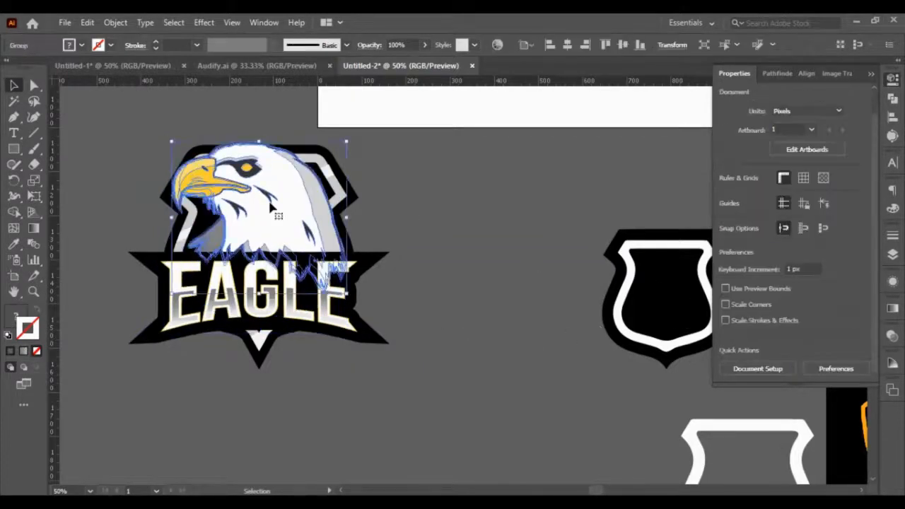
pyautogui.hotkey('shift', 'Up')
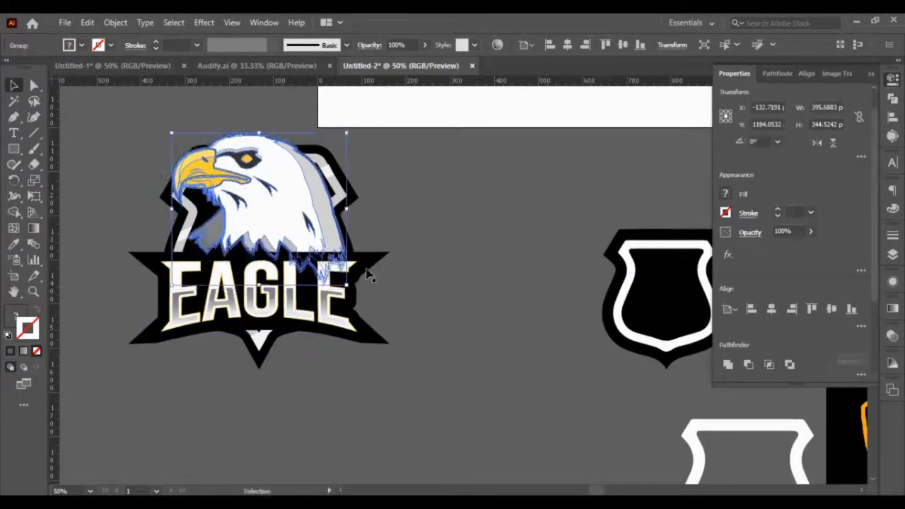
# Unite a copy of all the logo parts into one black silhouette placed behind the logo.
pyautogui.hotkey('ctrl', 'a')
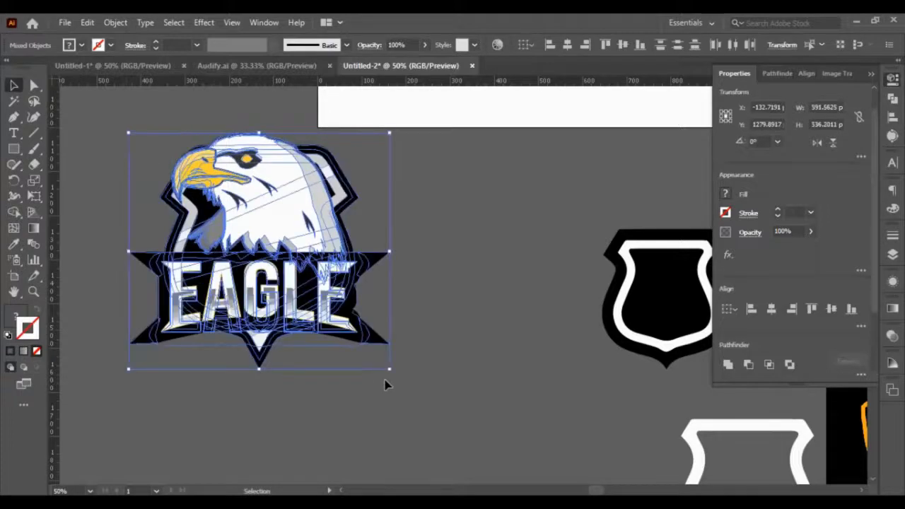
pyautogui.press('a')
pyautogui.press('v')
pyautogui.scroll(-2, 787, 341)
pyautogui.click(727, 275)
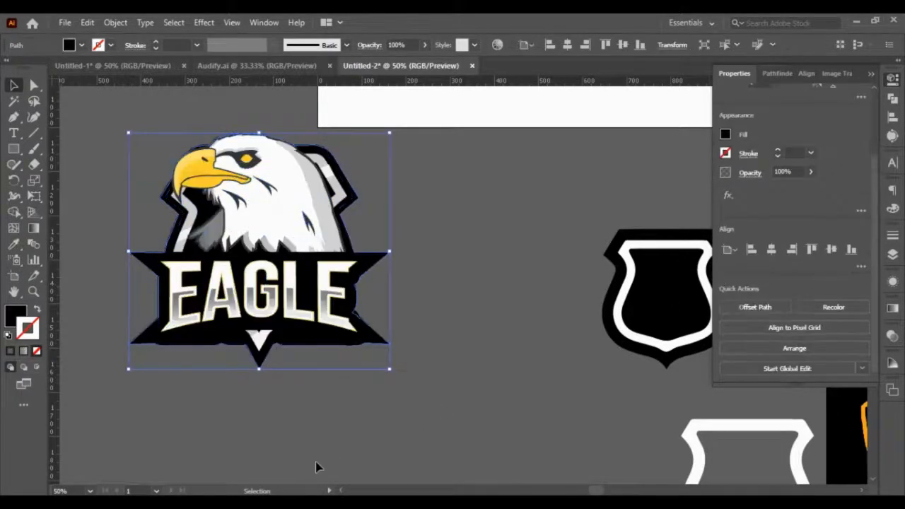
# Draw a closed black Pen shape about 213 by 105 px under the banner's left half, curving down beside the shield's lower point.
pyautogui.scroll(1, 178, 390)
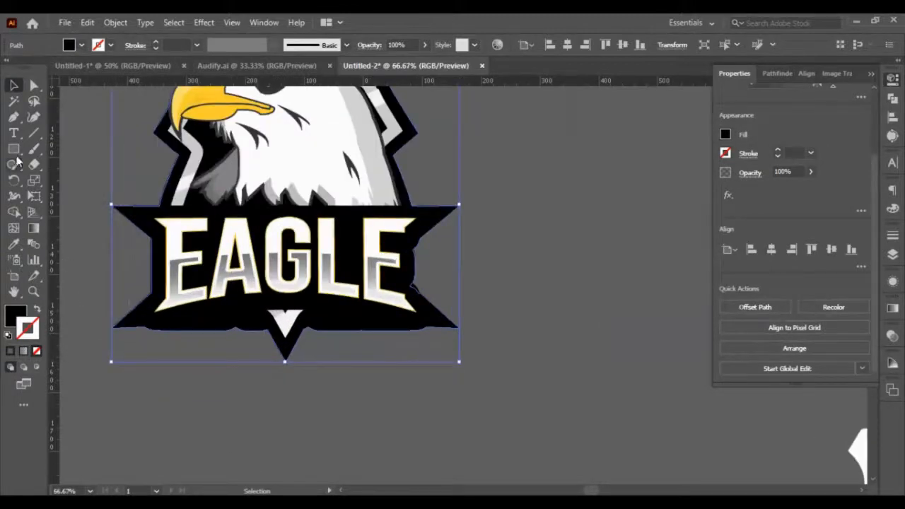
pyautogui.click(13, 117)
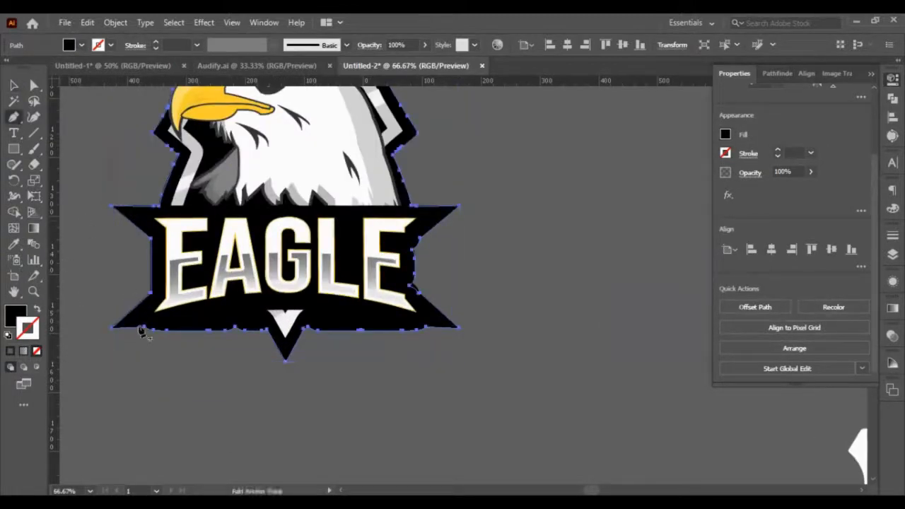
pyautogui.click(13, 84)
pyautogui.click(83, 133)
pyautogui.click(13, 116)
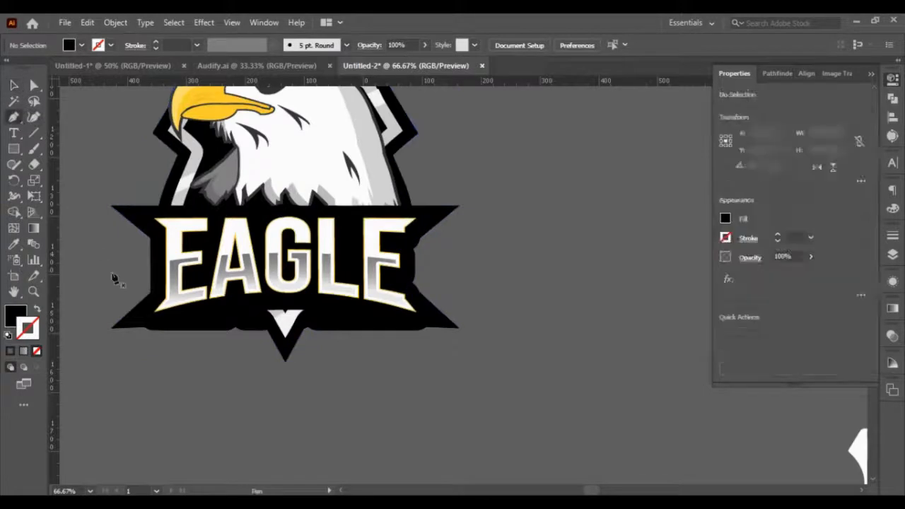
pyautogui.click(144, 328)
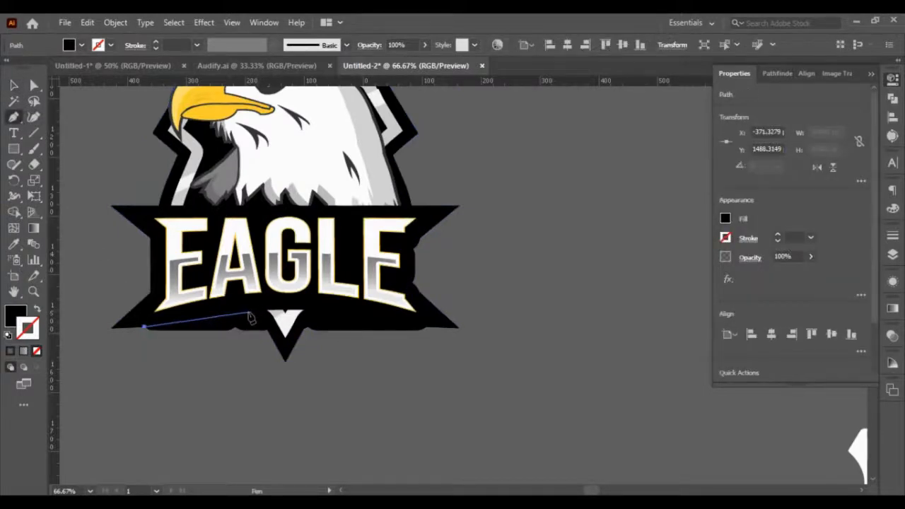
pyautogui.moveTo(243, 309); pyautogui.dragTo(260, 326)
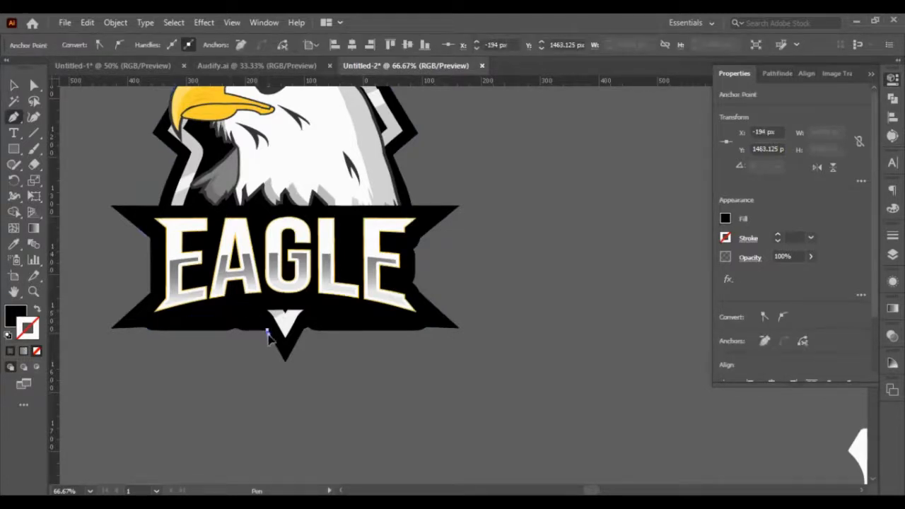
pyautogui.click(268, 331)
pyautogui.click(221, 372)
pyautogui.click(144, 371)
pyautogui.click(144, 328)
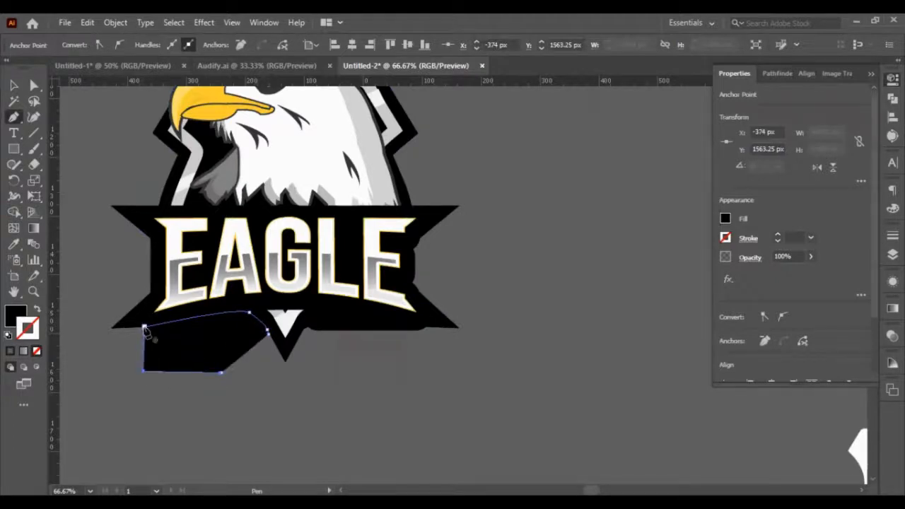
pyautogui.press('ctrl')
# Duplicate the drawn shape under the banner's right half and flip the copy horizontally.
pyautogui.click(14, 86)
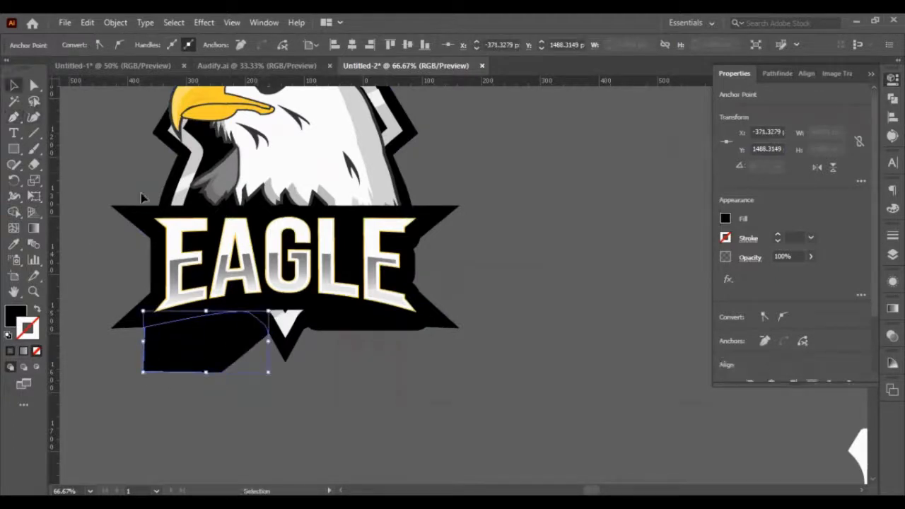
pyautogui.moveTo(198, 355); pyautogui.dragTo(356, 354)
pyautogui.click(818, 168)
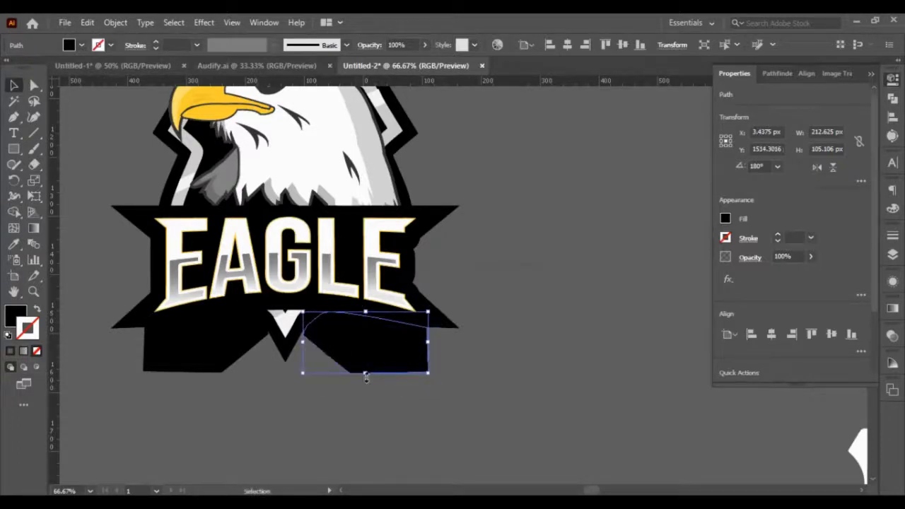
# Subtract both drawn shapes from the logo's black silhouette with Minus Front to carve the curves beneath the banner.
pyautogui.keyDown('shift'); pyautogui.click(229, 343); pyautogui.keyUp('shift')
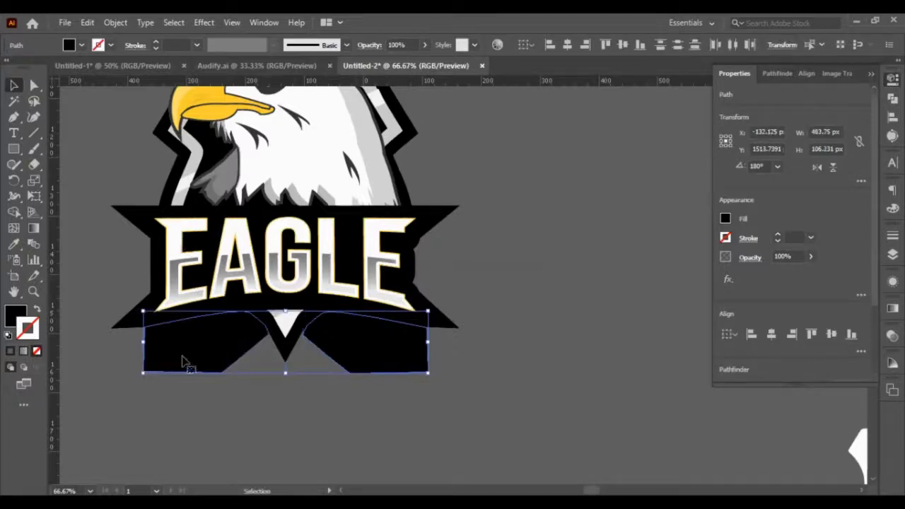
pyautogui.click(216, 382)
pyautogui.moveTo(207, 375); pyautogui.dragTo(249, 321)
pyautogui.keyDown('shift'); pyautogui.click(244, 287); pyautogui.keyUp('shift')
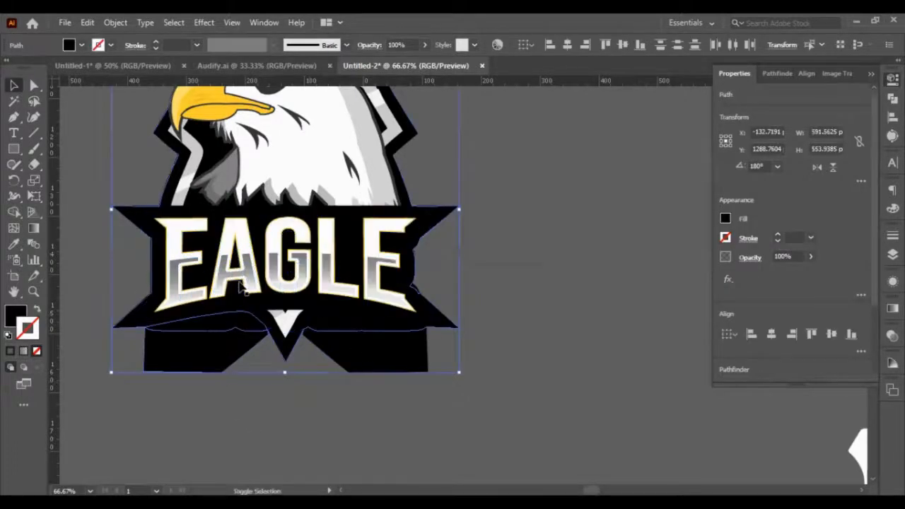
pyautogui.keyDown('shift'); pyautogui.click(360, 345); pyautogui.keyUp('shift')
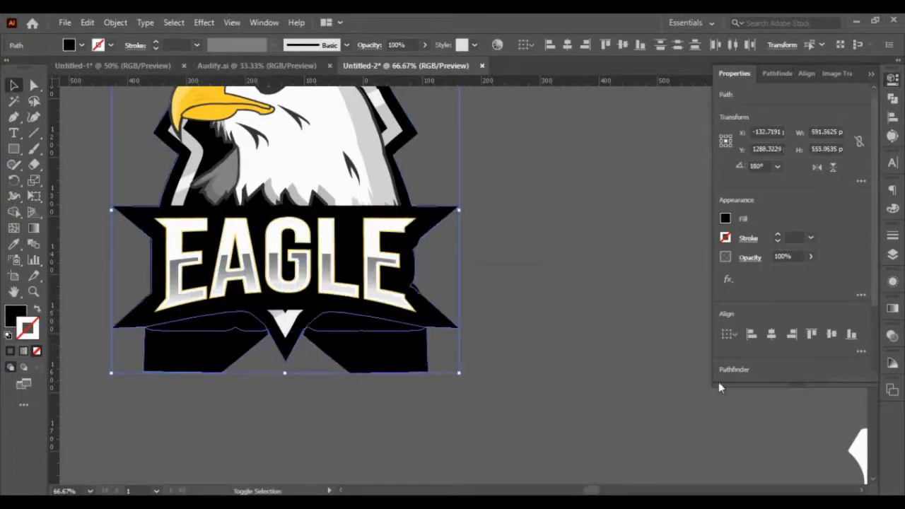
pyautogui.scroll(-3, 809, 327)
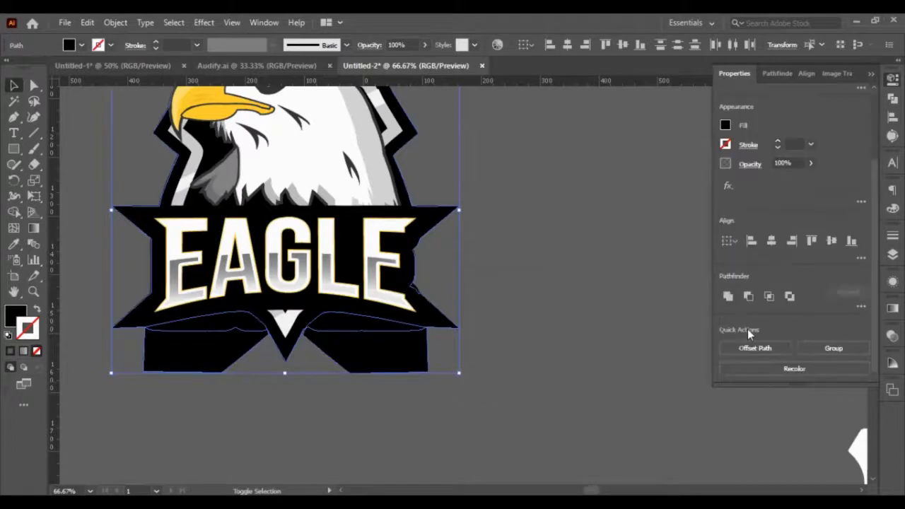
pyautogui.click(748, 297)
pyautogui.click(508, 361)
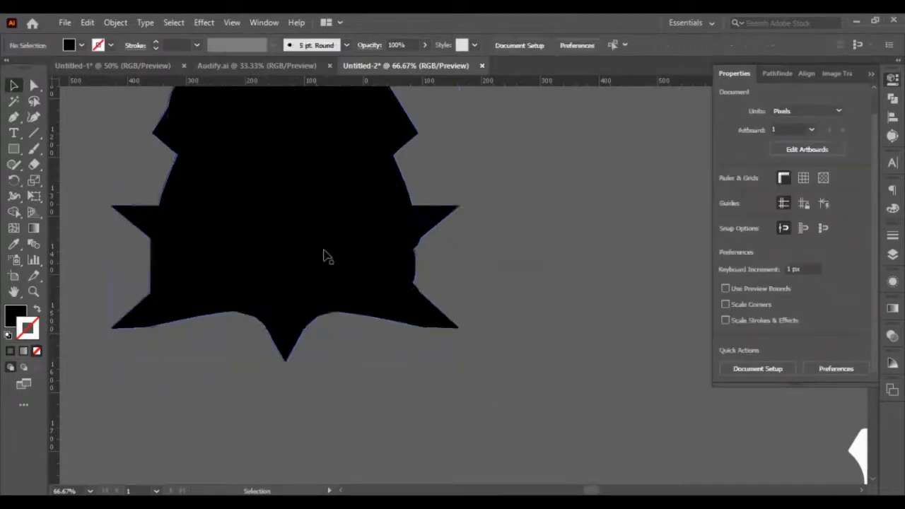
# Nudge the carved black silhouette 3 px to the right and send it behind the logo artwork.
pyautogui.click(322, 255)
pyautogui.press('a')
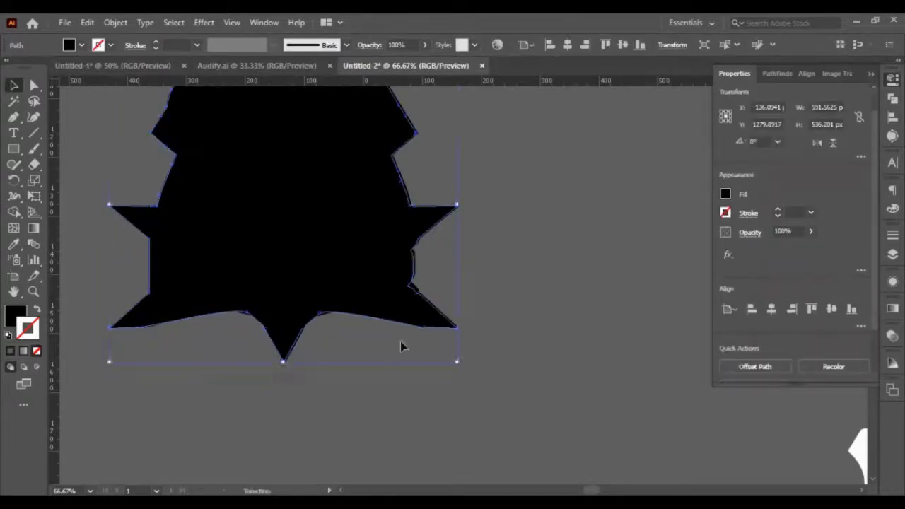
pyautogui.scroll(1, 401, 343)
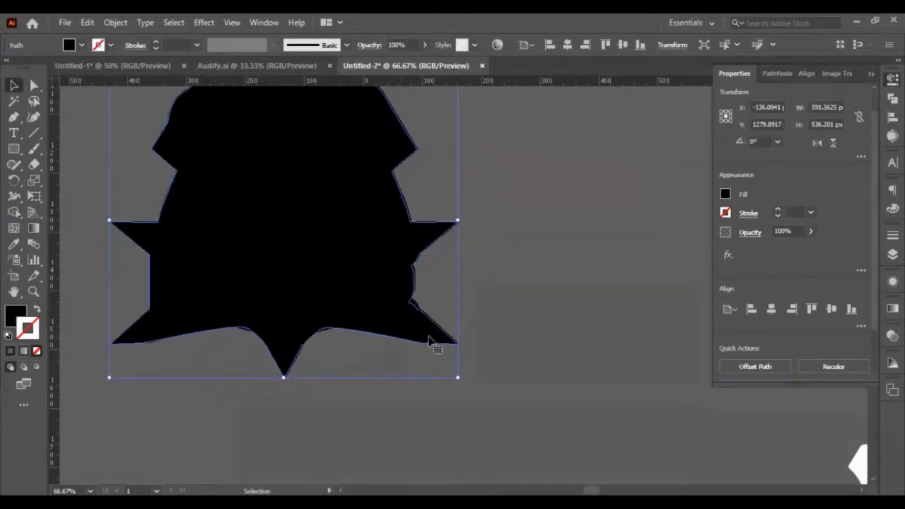
pyautogui.press('Right')
pyautogui.press('Right')
pyautogui.press('Right')
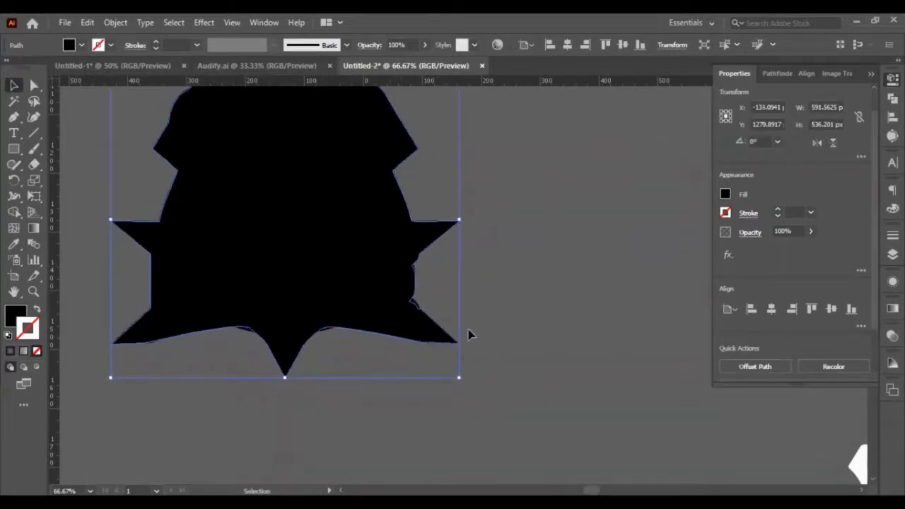
pyautogui.scroll(3, 157, 387)
pyautogui.press('Down')
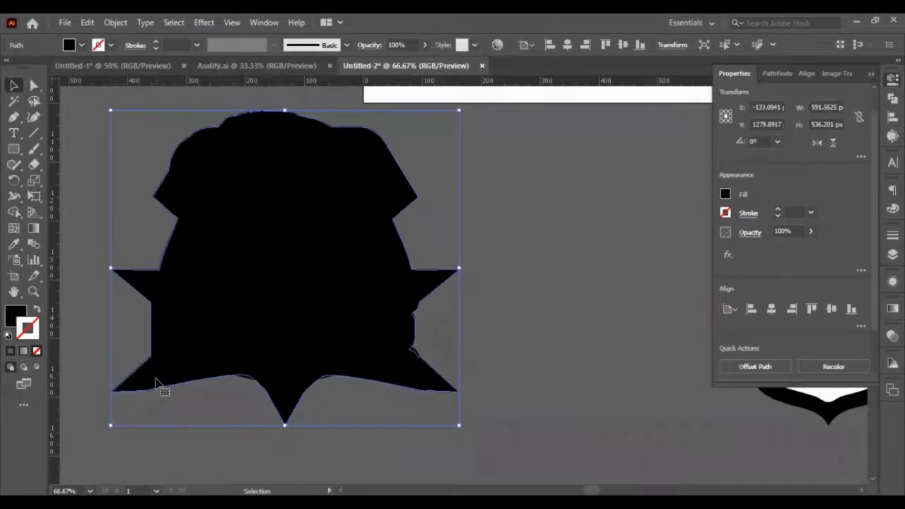
pyautogui.hotkey('ctrl', 'shift', '[')
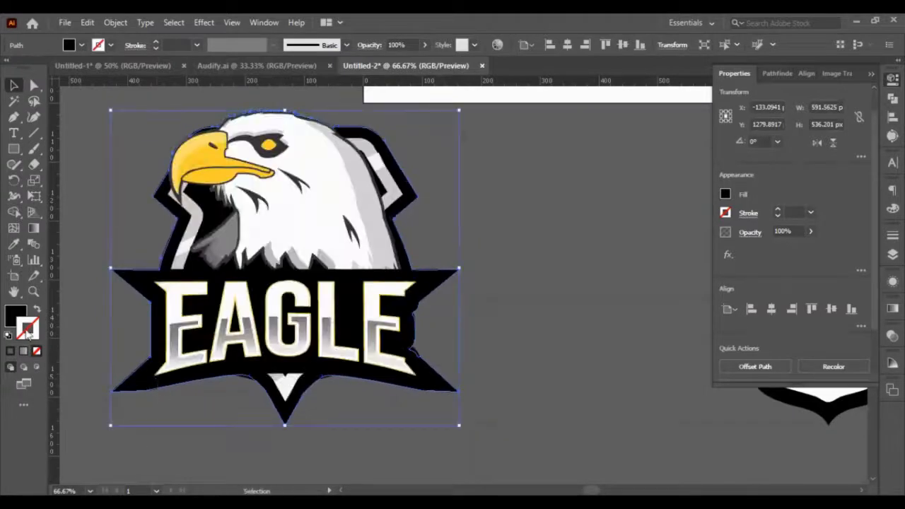
# Offset the silhouette path by 10 px with round joins and fill the new outline with the yellow of the eagle's eye.
pyautogui.click(748, 368)
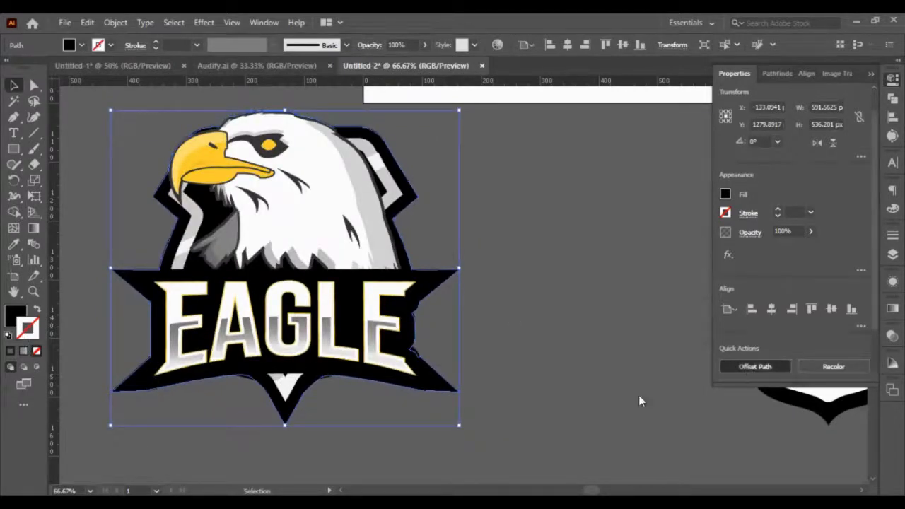
pyautogui.click(589, 420)
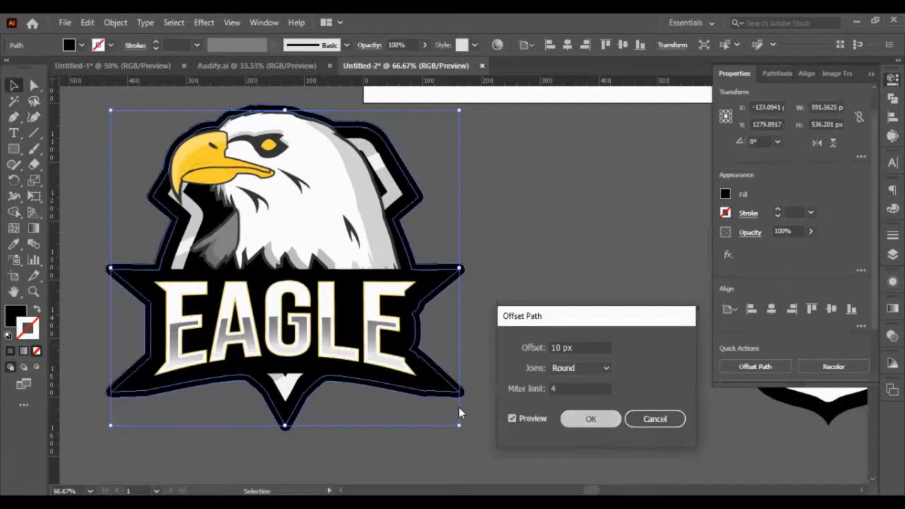
pyautogui.click(14, 245)
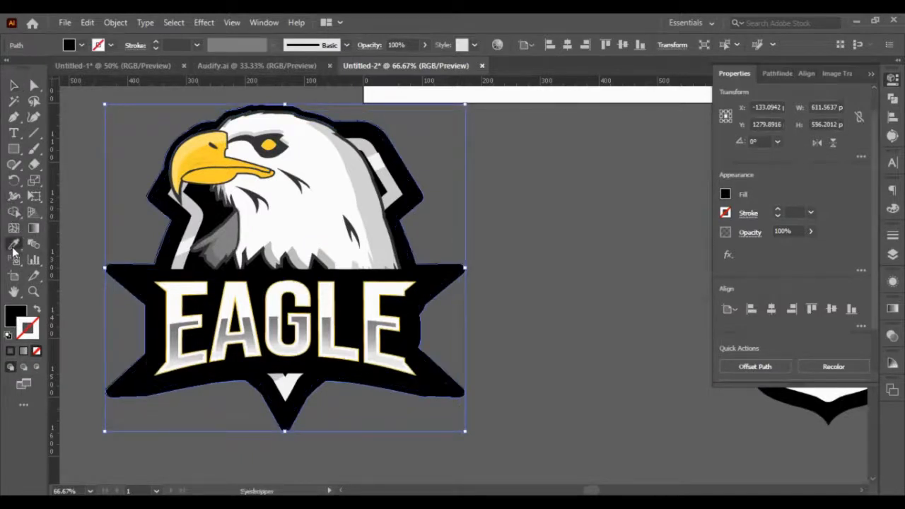
pyautogui.click(273, 146)
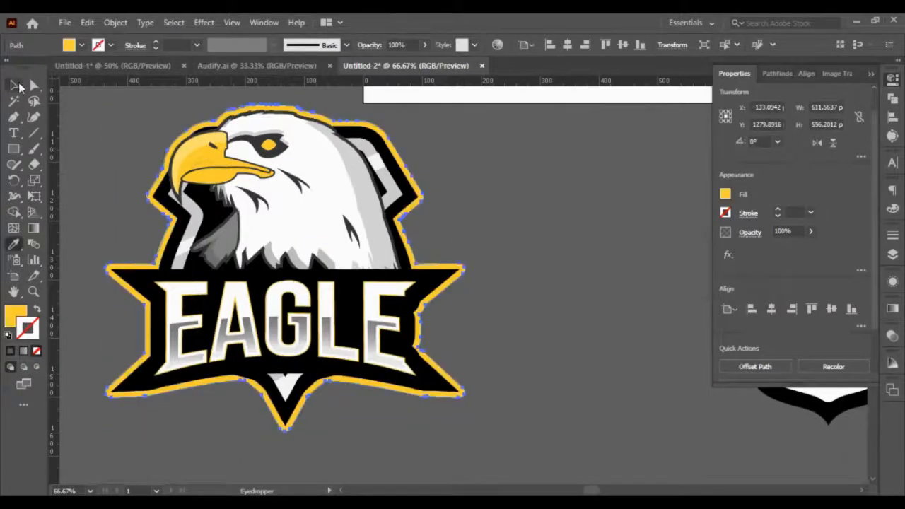
pyautogui.click(13, 85)
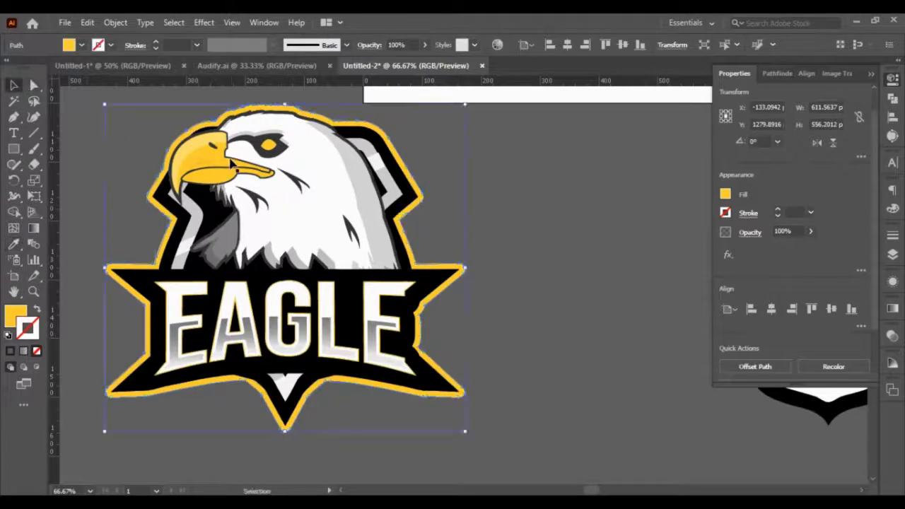
# Darken the outer outline's fill to the yellow EAB726.
pyautogui.click(14, 316)
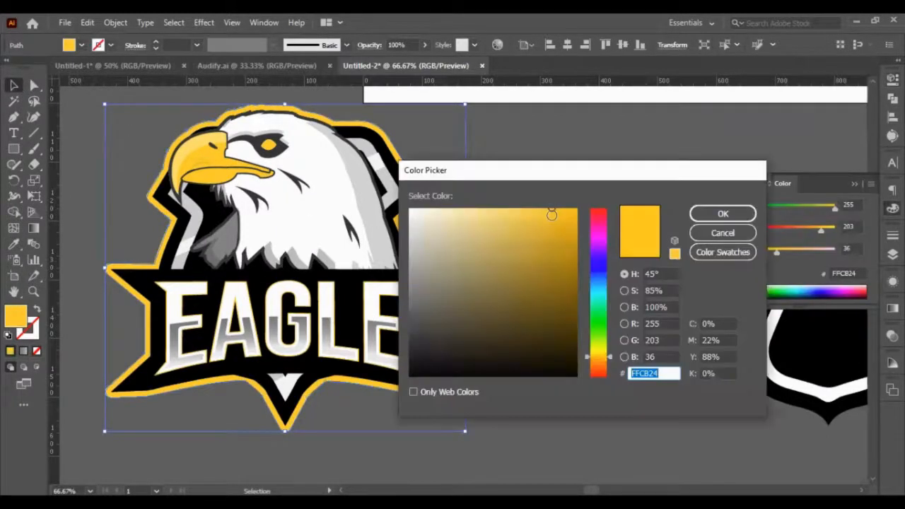
pyautogui.click(552, 216)
pyautogui.click(550, 222)
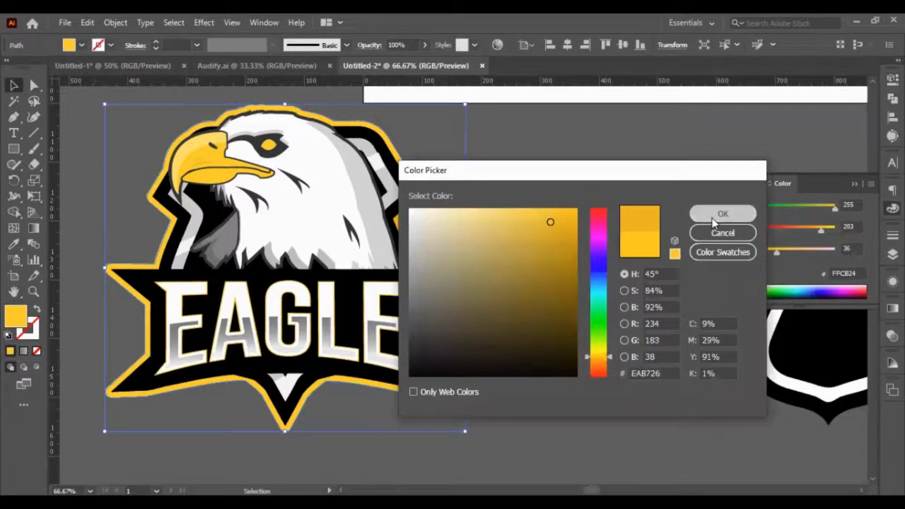
pyautogui.click(721, 214)
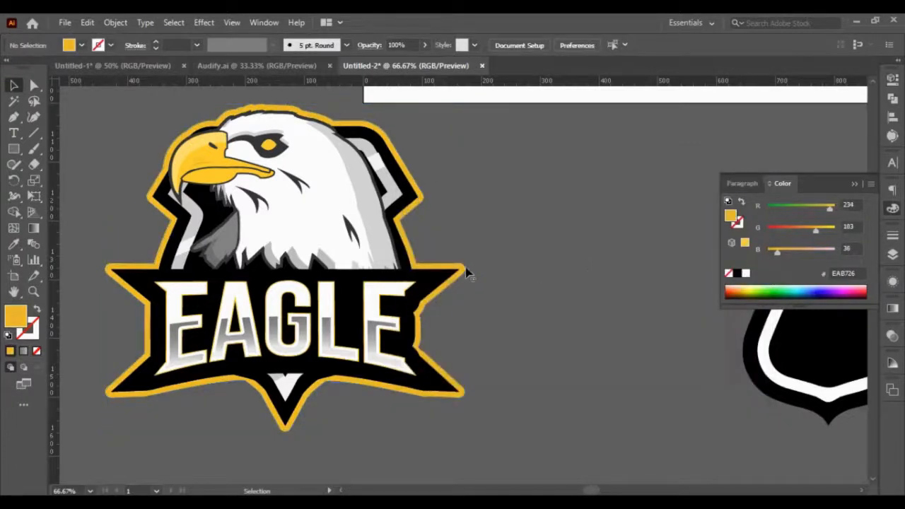
pyautogui.scroll(2, 330, 141)
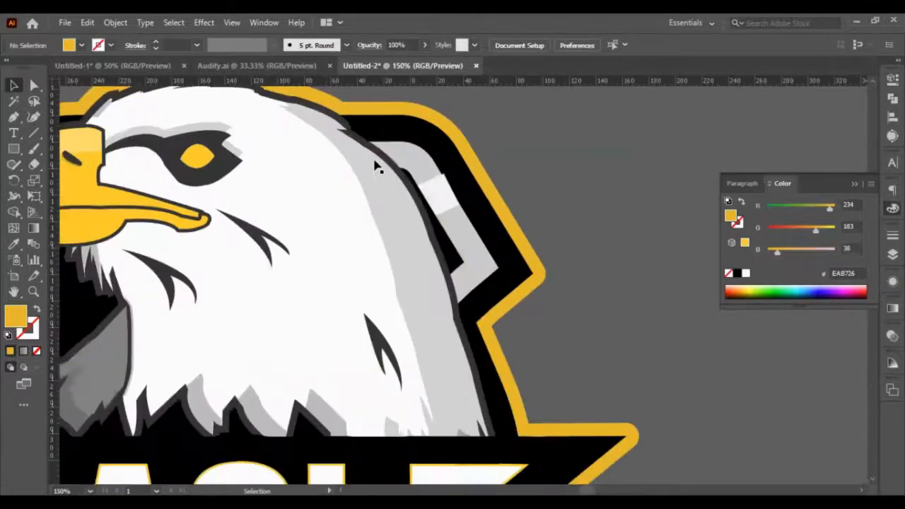
# Try raising the EAGLE banner group slightly over the shield, and undo the move.
pyautogui.scroll(-3, 400, 170)
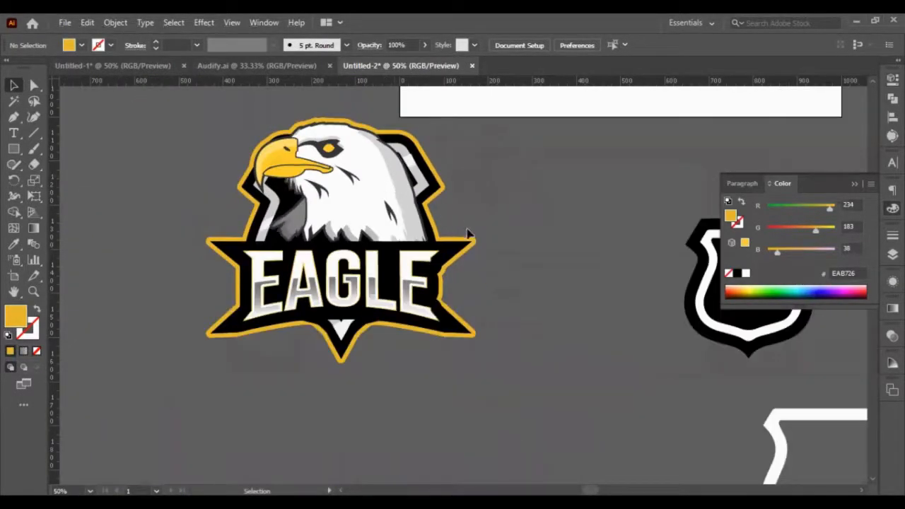
pyautogui.click(342, 307)
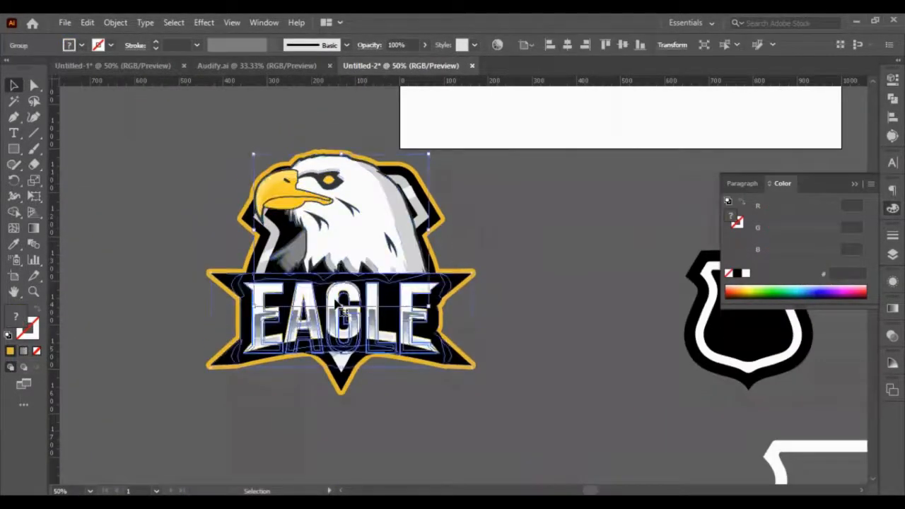
pyautogui.moveTo(350, 311); pyautogui.dragTo(352, 307)
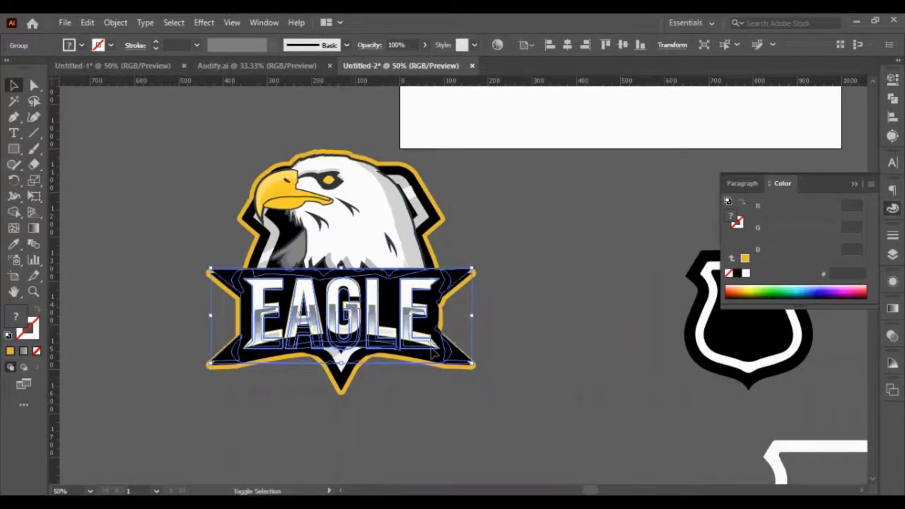
pyautogui.click(520, 383)
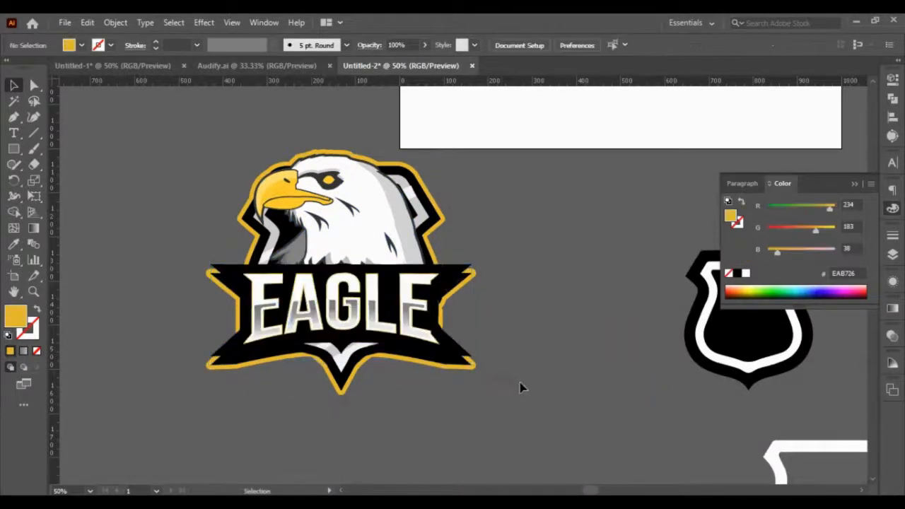
pyautogui.hotkey('ctrl', 'z')
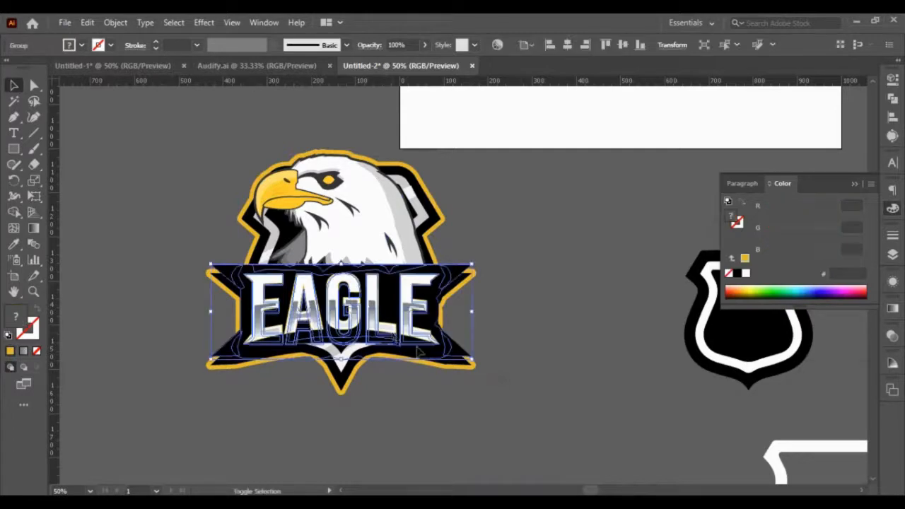
pyautogui.click(529, 410)
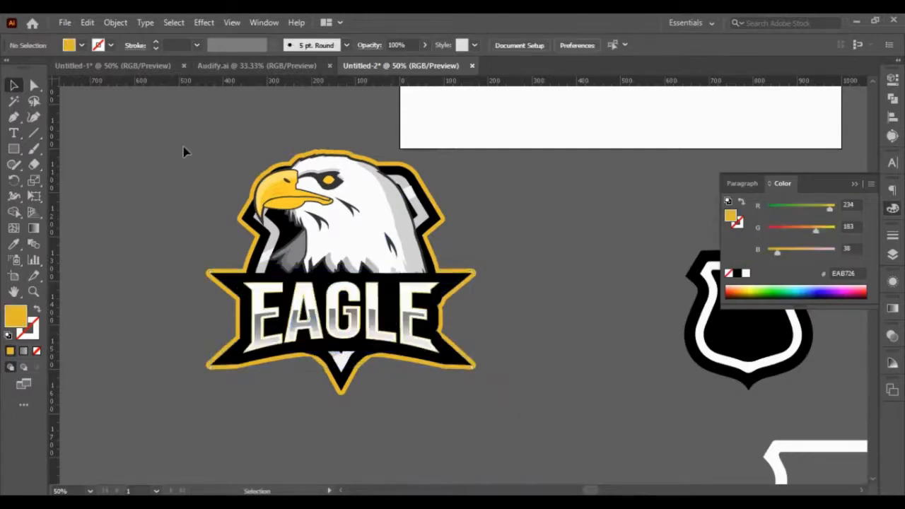
# Nudge the eagle head group down 20 px toward the EAGLE banner.
pyautogui.click(316, 226)
pyautogui.hotkey('shift', 'Down')
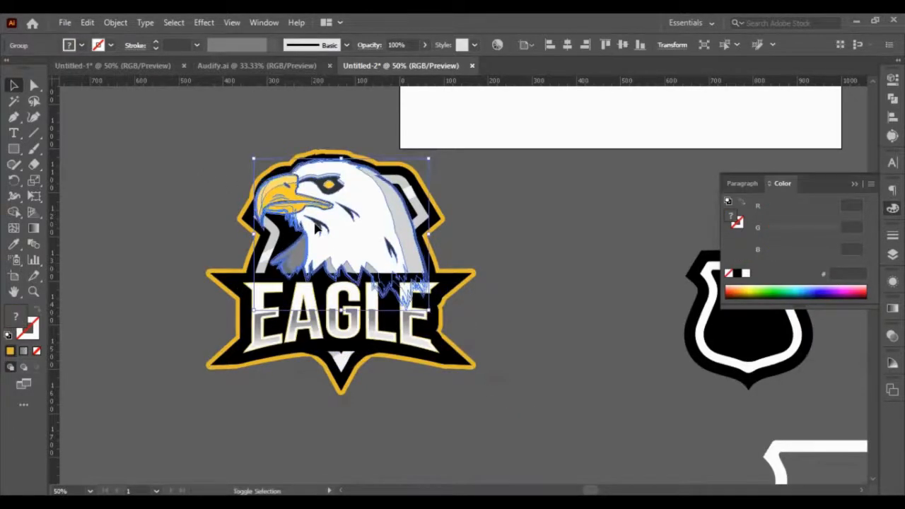
pyautogui.hotkey('shift', 'Down')
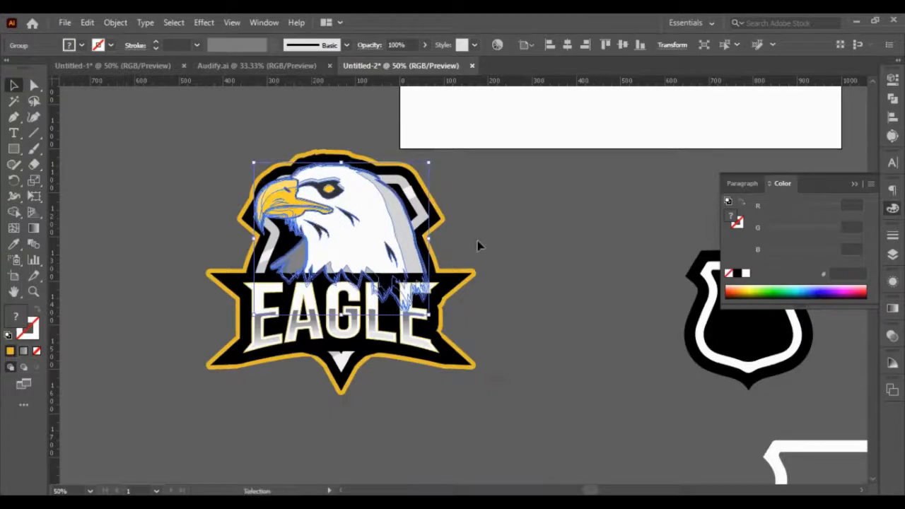
# Delete the yellow outer outline around the logo.
pyautogui.click(446, 218)
pyautogui.click(444, 216)
pyautogui.press('Delete')
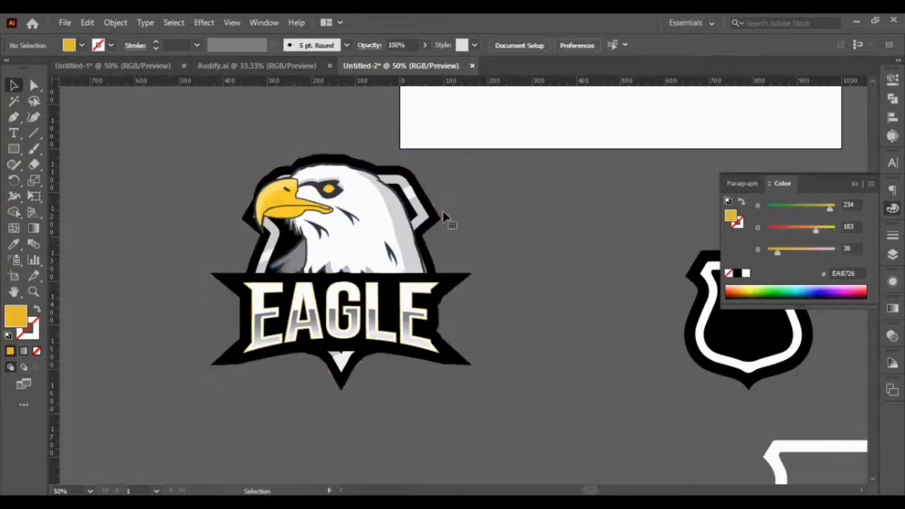
# Squash the black silhouette from above by about 20 px so its upper edge meets the top of the eagle's head.
pyautogui.click(439, 215)
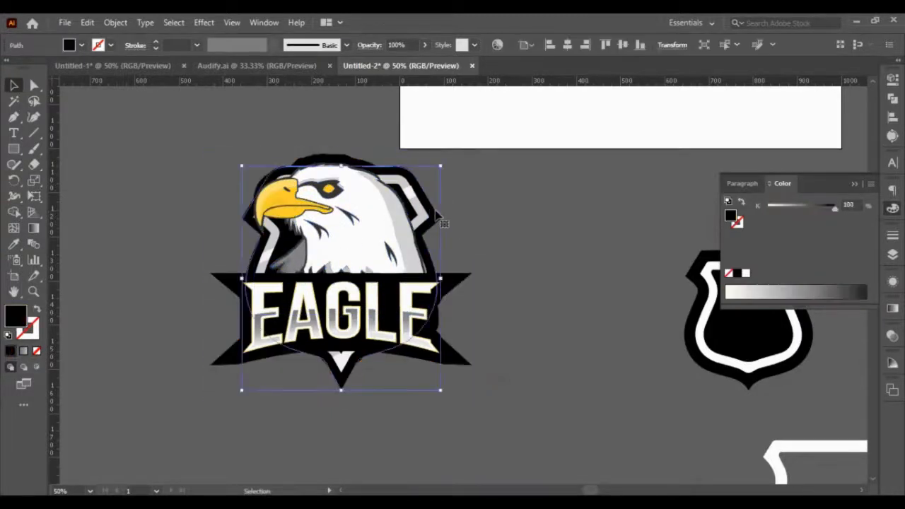
pyautogui.click(330, 157)
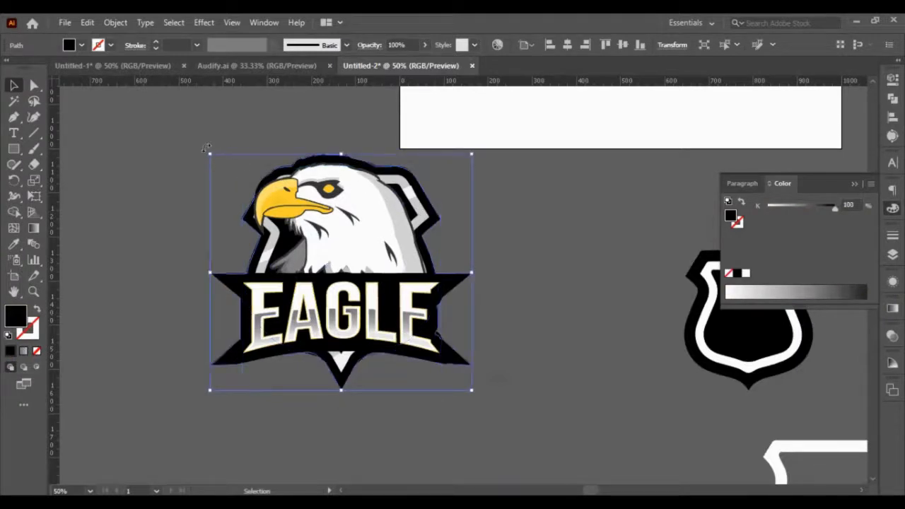
pyautogui.scroll(2, 335, 176)
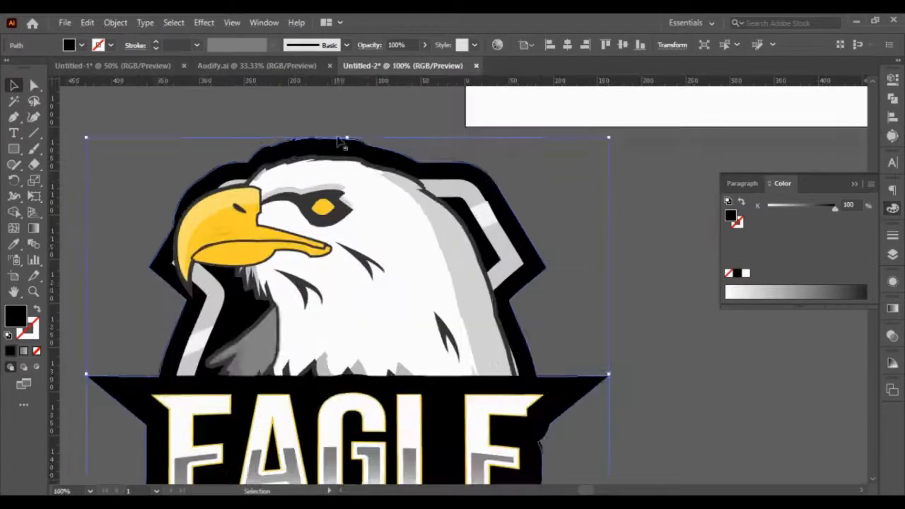
pyautogui.moveTo(346, 137); pyautogui.dragTo(339, 154)
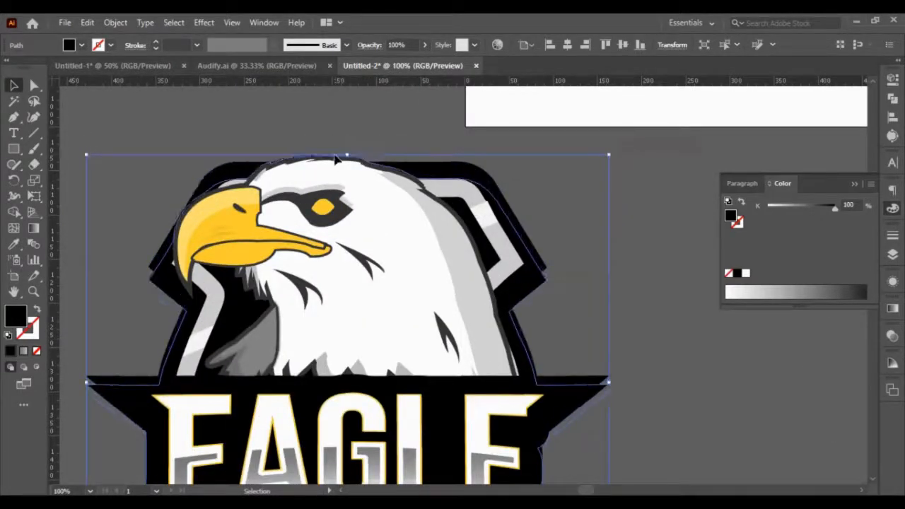
pyautogui.hotkey('ctrl', 'shift', 'a')
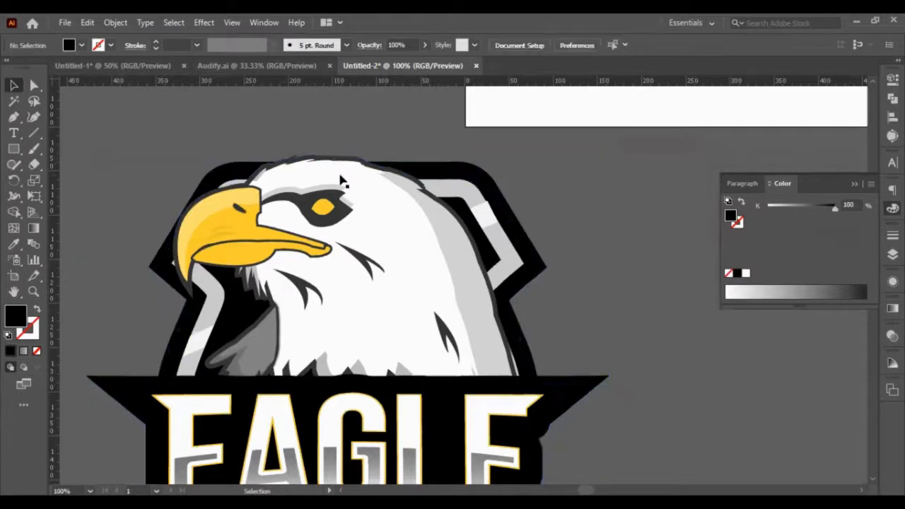
# Raise the eagle head group by about 10 px above the shield.
pyautogui.scroll(-2, 341, 181)
pyautogui.click(329, 197)
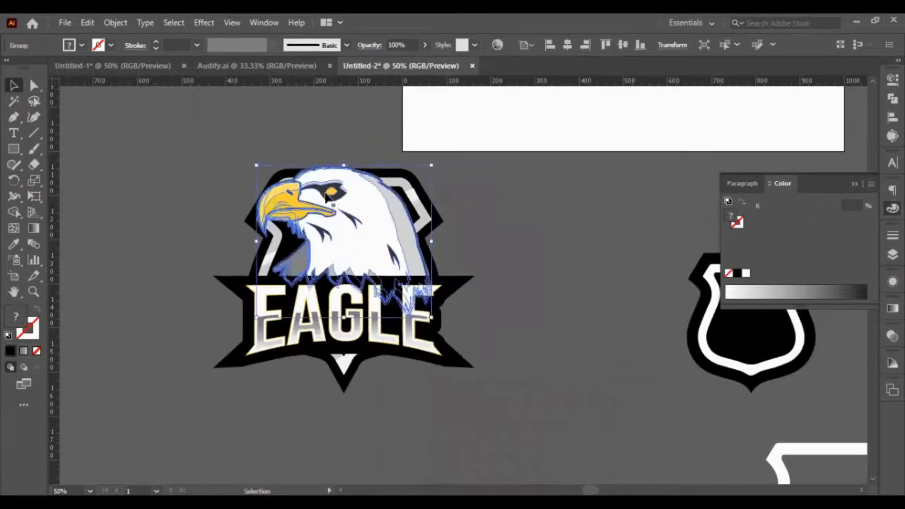
pyautogui.moveTo(295, 202); pyautogui.dragTo(296, 198)
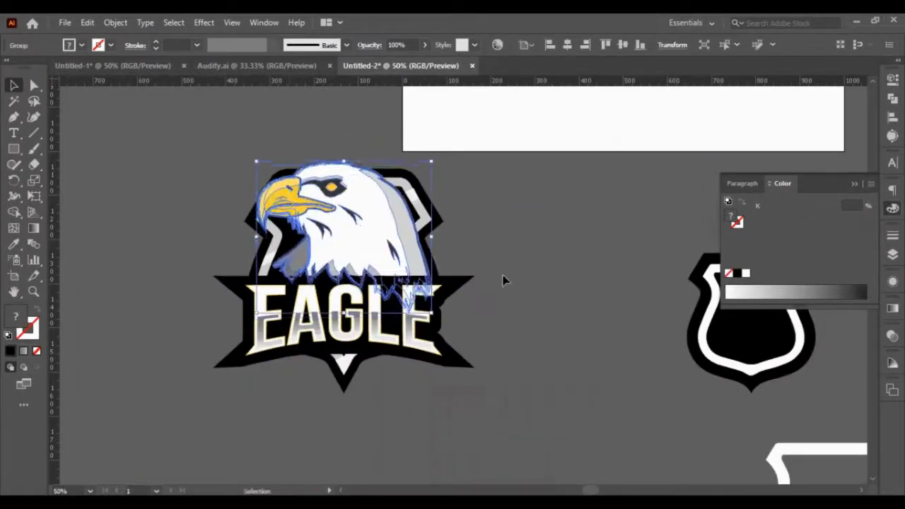
pyautogui.click(503, 281)
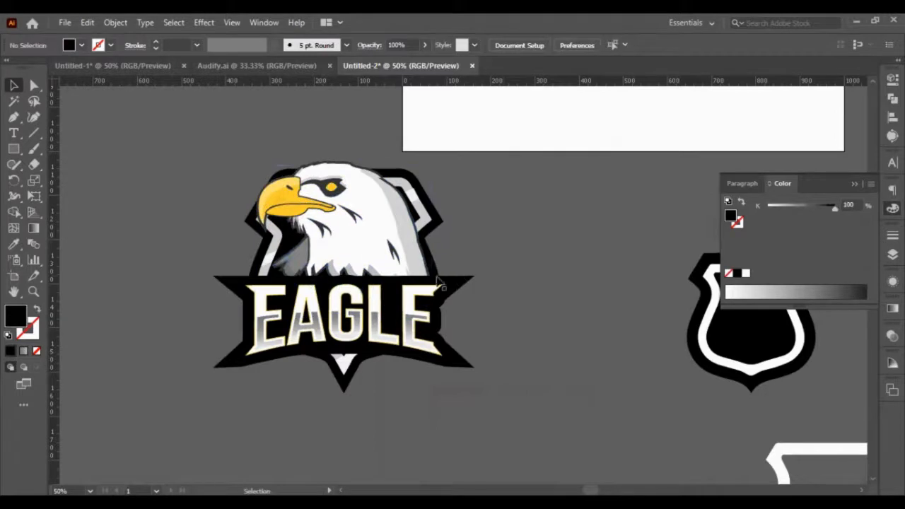
# Duplicate the complete logo artwork and place the copy in the empty area below the original.
pyautogui.click(341, 322)
pyautogui.moveTo(177, 138); pyautogui.dragTo(497, 402)
pyautogui.hotkey('ctrl', 'c')
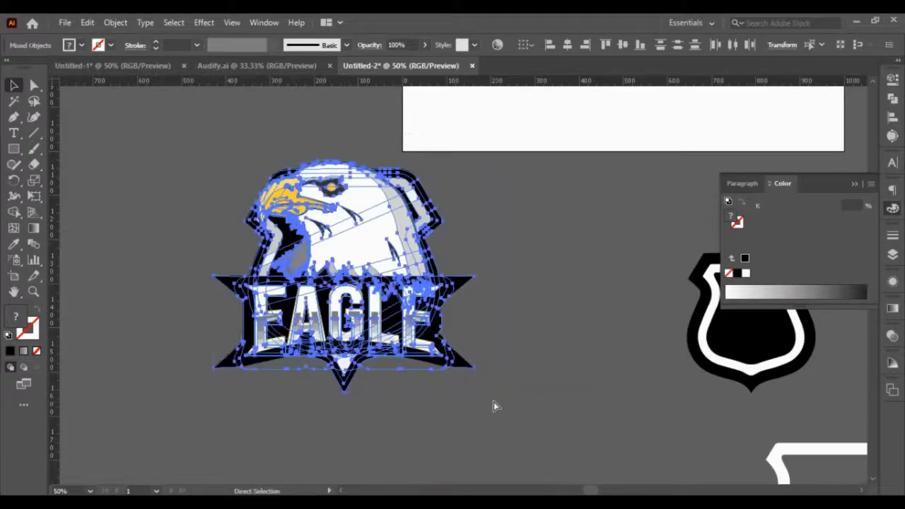
pyautogui.hotkey('ctrl', 'v')
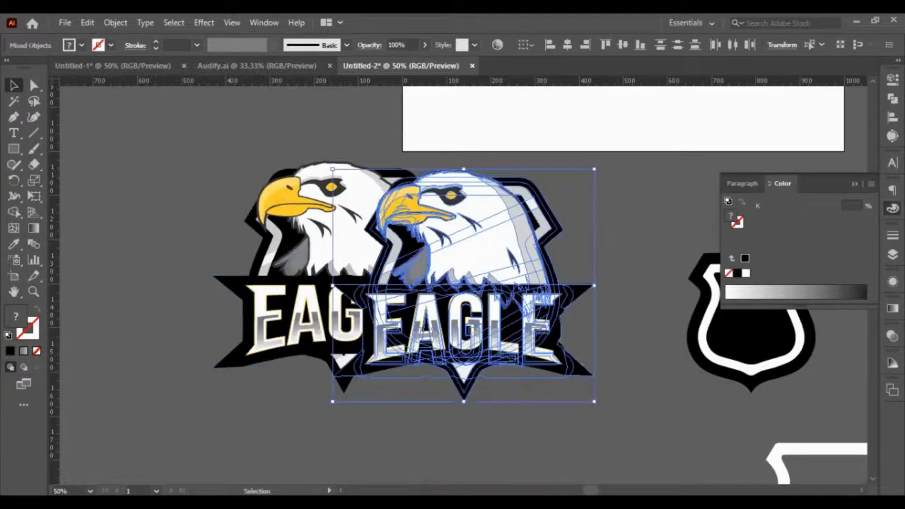
pyautogui.moveTo(484, 305); pyautogui.dragTo(523, 291)
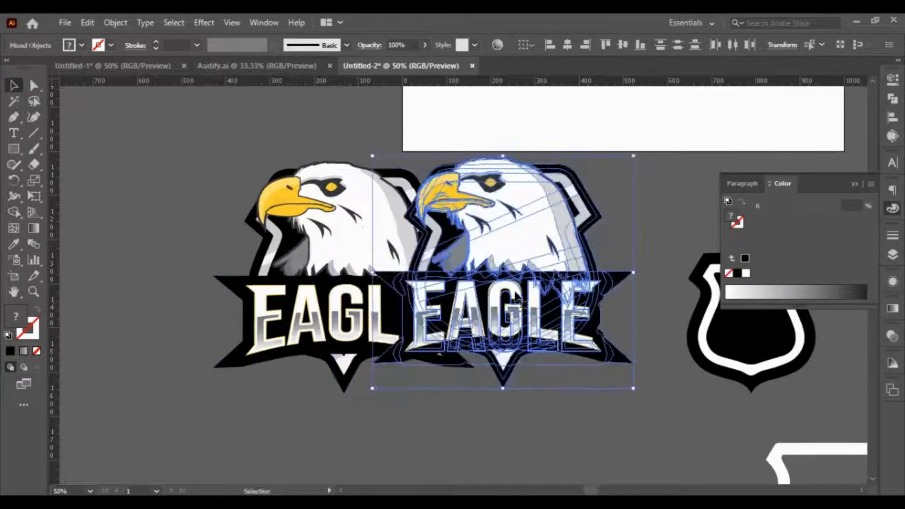
pyautogui.scroll(-2, 518, 283)
pyautogui.moveTo(521, 256); pyautogui.dragTo(495, 383)
pyautogui.scroll(-2, 492, 369)
pyautogui.moveTo(483, 285); pyautogui.dragTo(472, 355)
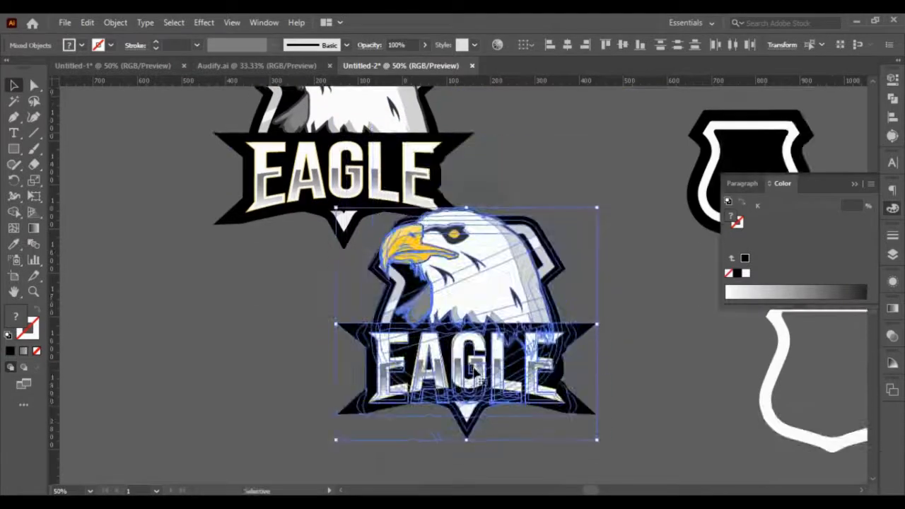
pyautogui.scroll(-1, 471, 355)
pyautogui.moveTo(449, 293); pyautogui.dragTo(444, 341)
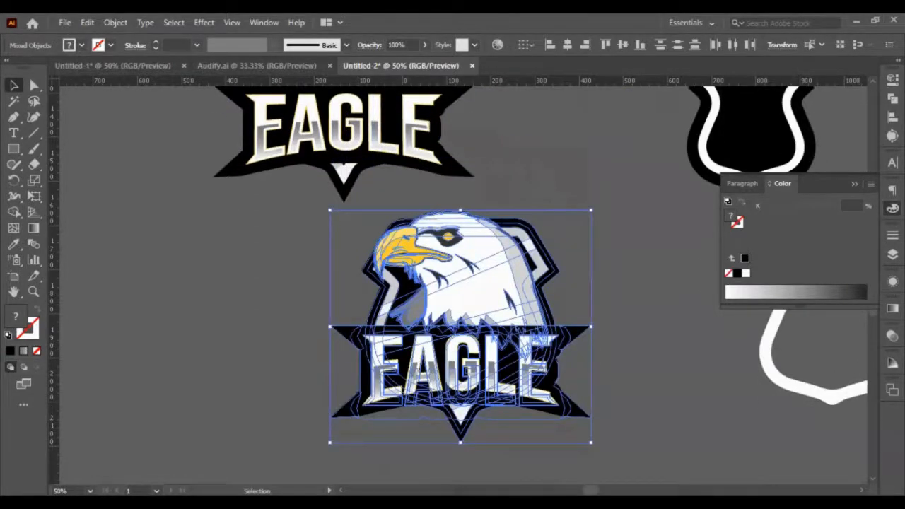
# Unite all shapes of the duplicated logo into a single black silhouette.
pyautogui.click(893, 80)
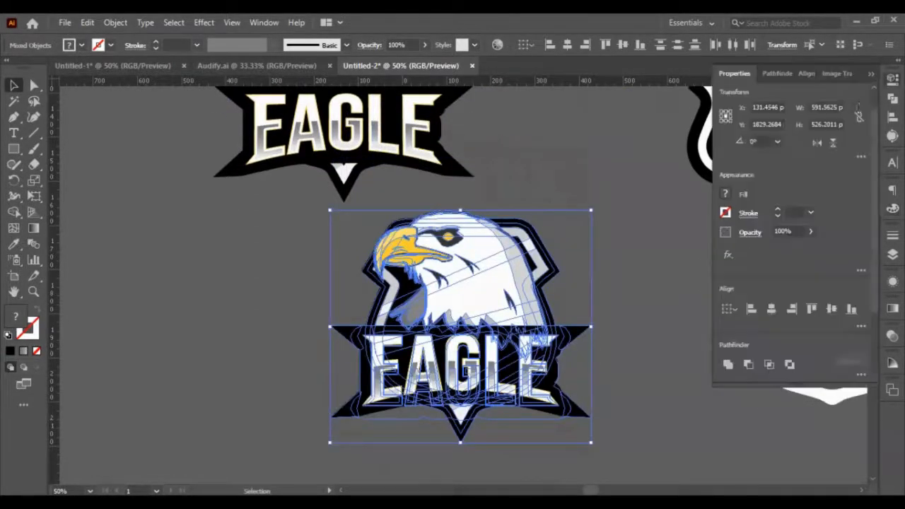
pyautogui.click(728, 365)
pyautogui.click(479, 425)
pyautogui.scroll(1, 424, 436)
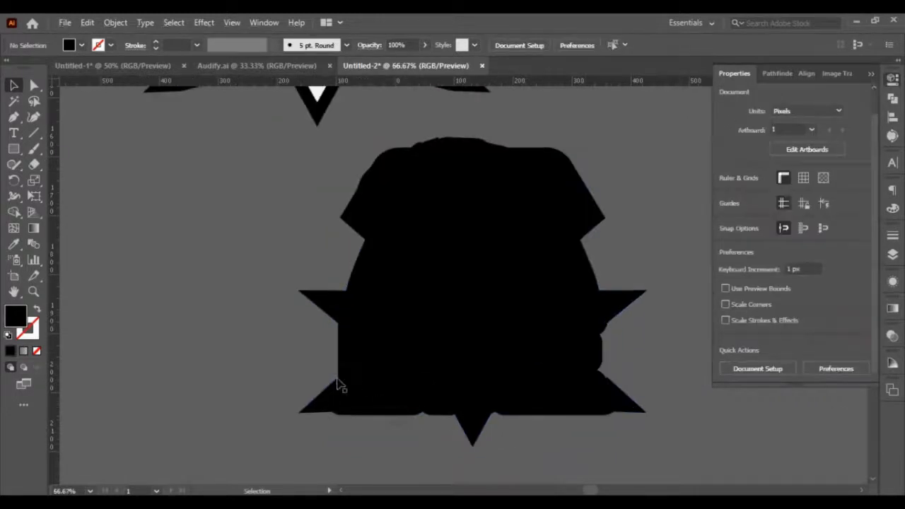
# Draw a closed Pen shape about 231 by 133 px over the silhouette's lower left edge, curving up to the central tip.
pyautogui.click(13, 117)
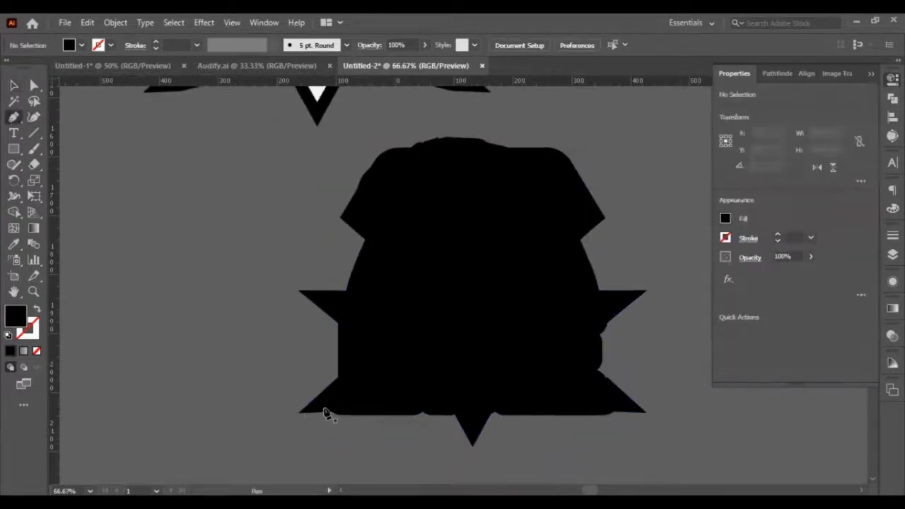
pyautogui.click(332, 411)
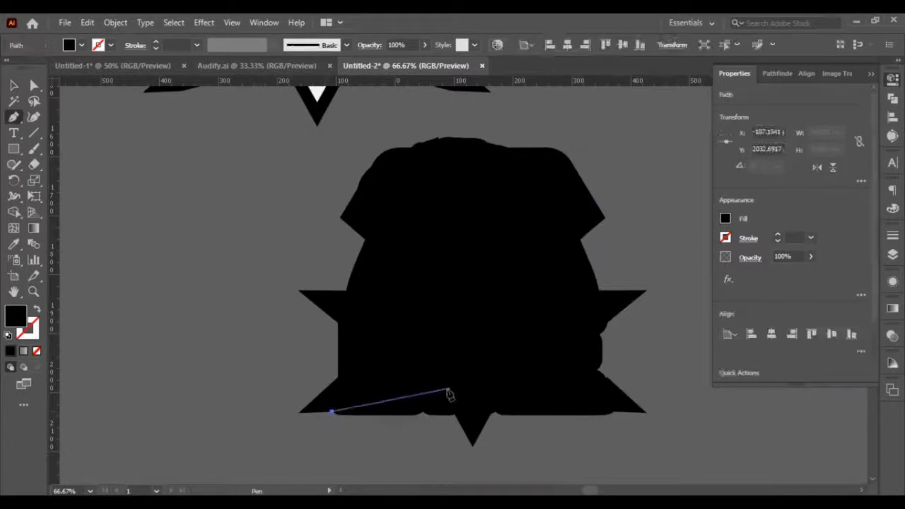
pyautogui.moveTo(442, 400); pyautogui.dragTo(452, 409)
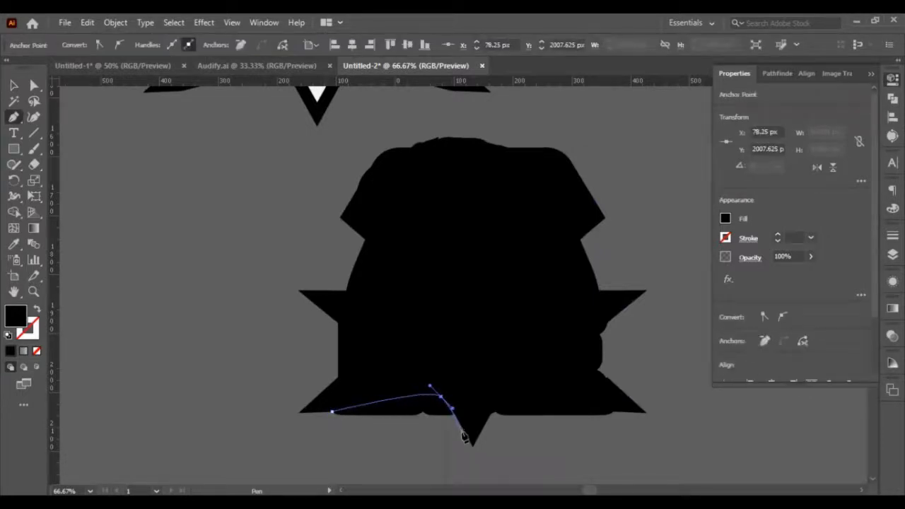
pyautogui.click(464, 432)
pyautogui.click(383, 472)
pyautogui.click(328, 430)
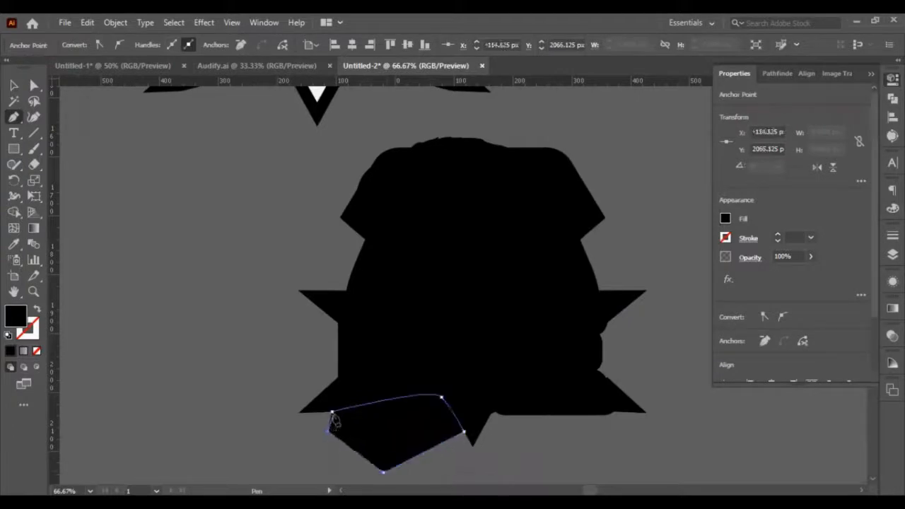
pyautogui.click(332, 412)
pyautogui.press('v')
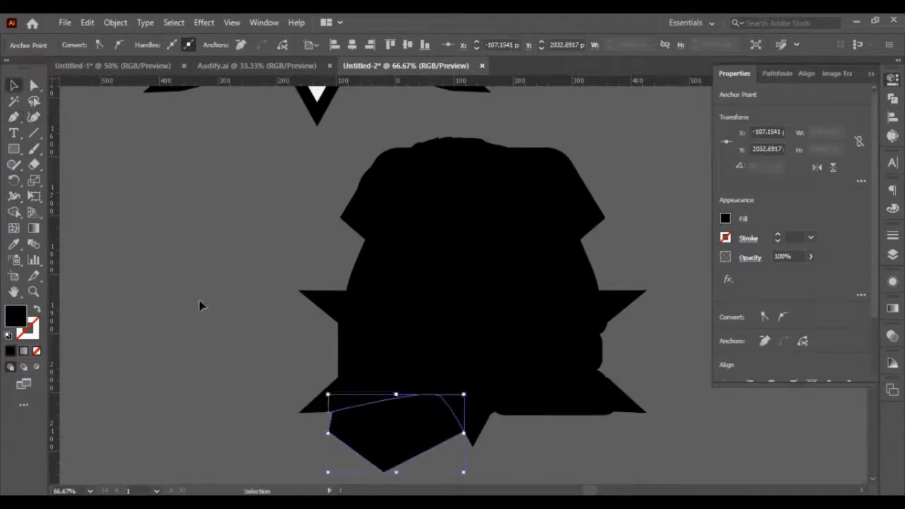
# Duplicate the drawn cutting shape, flip it horizontally and place it over the silhouette's lower right edge.
pyautogui.click(200, 304)
pyautogui.click(374, 443)
pyautogui.hotkey('ctrl', 'c')
pyautogui.hotkey('ctrl', 'v')
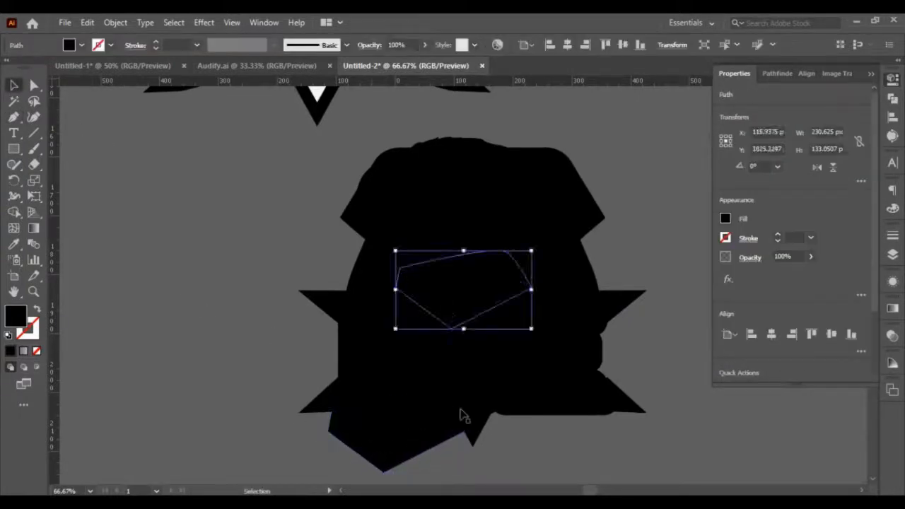
pyautogui.moveTo(476, 316); pyautogui.dragTo(553, 412)
pyautogui.click(812, 166)
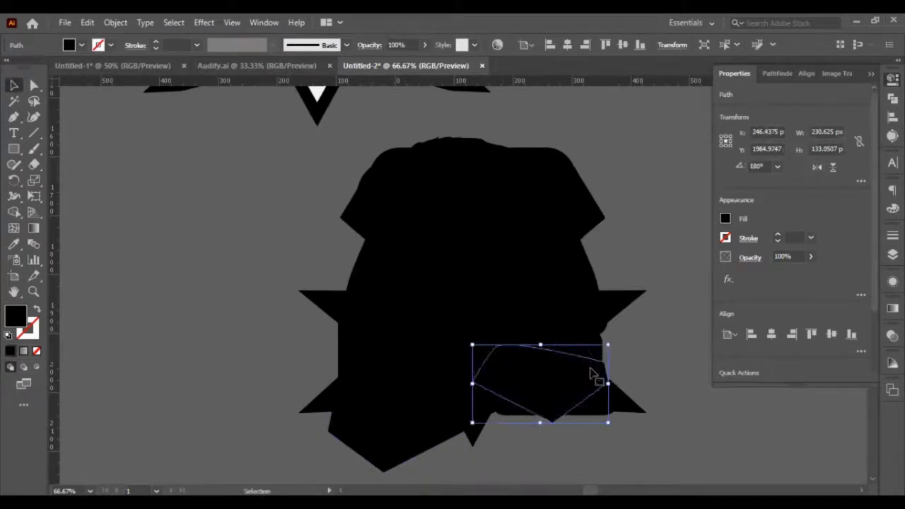
pyautogui.moveTo(526, 381); pyautogui.dragTo(539, 427)
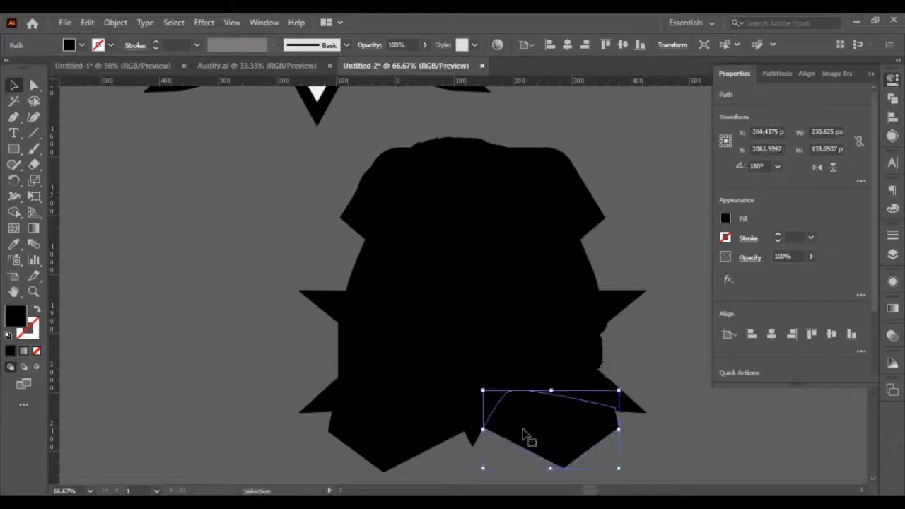
# Level the two cutting shapes on the silhouette's lower edge by nudging the left one up and the right one down a few pixels.
pyautogui.click(405, 440)
pyautogui.keyDown('shift'); pyautogui.click(545, 415); pyautogui.keyUp('shift')
pyautogui.keyDown('shift'); pyautogui.click(500, 353); pyautogui.keyUp('shift')
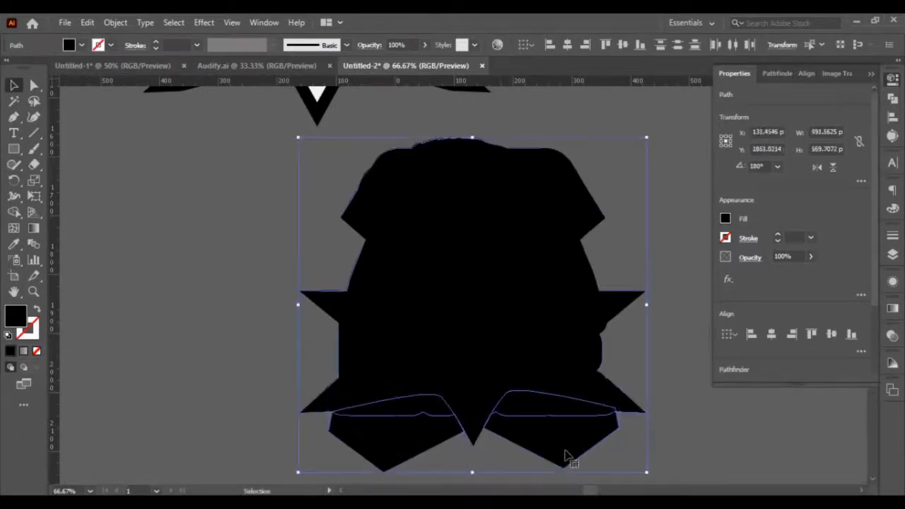
pyautogui.click(679, 456)
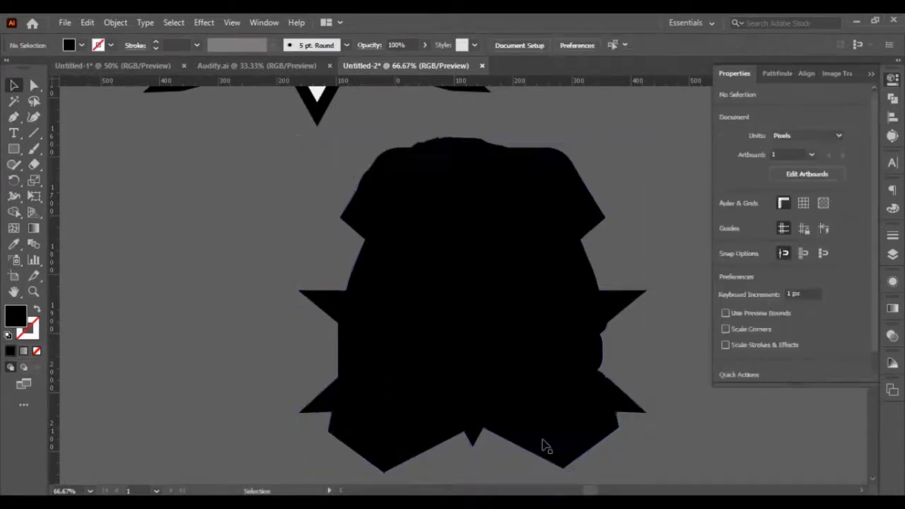
pyautogui.click(438, 429)
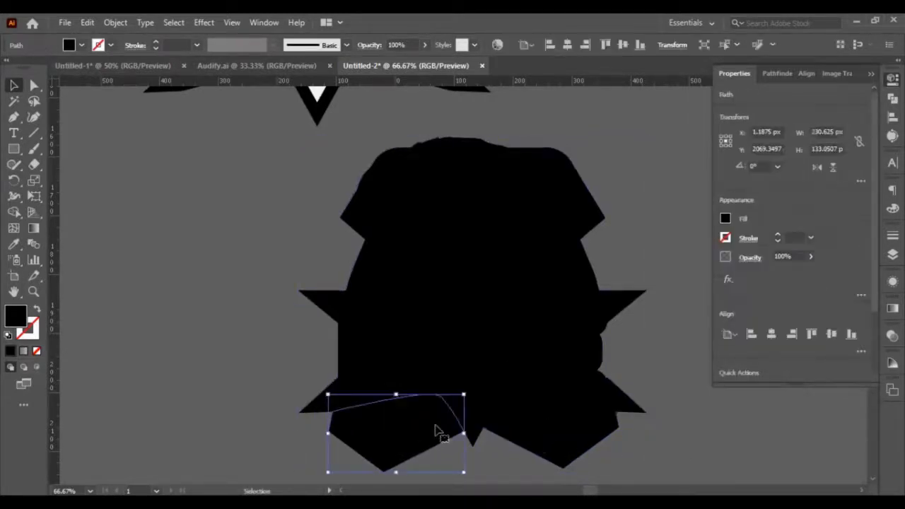
pyautogui.click(563, 444)
pyautogui.keyDown('shift'); pyautogui.click(435, 424); pyautogui.keyUp('shift')
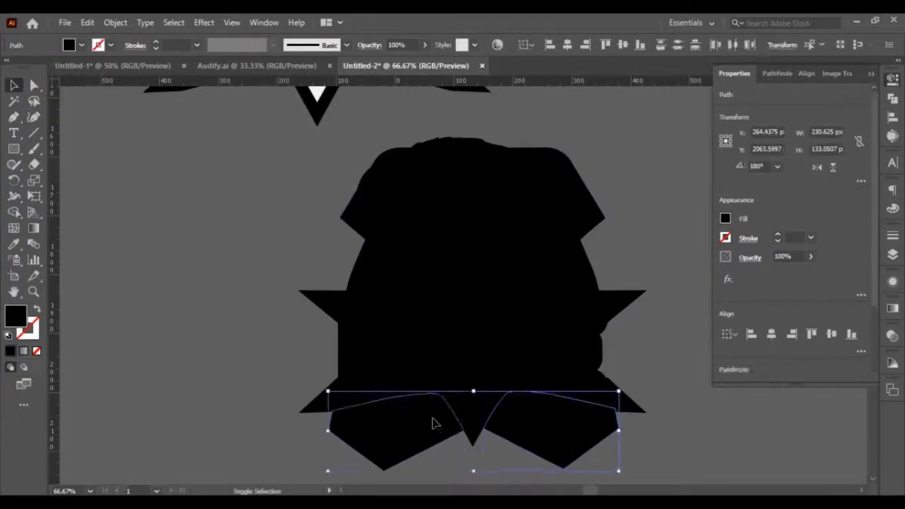
pyautogui.click(623, 457)
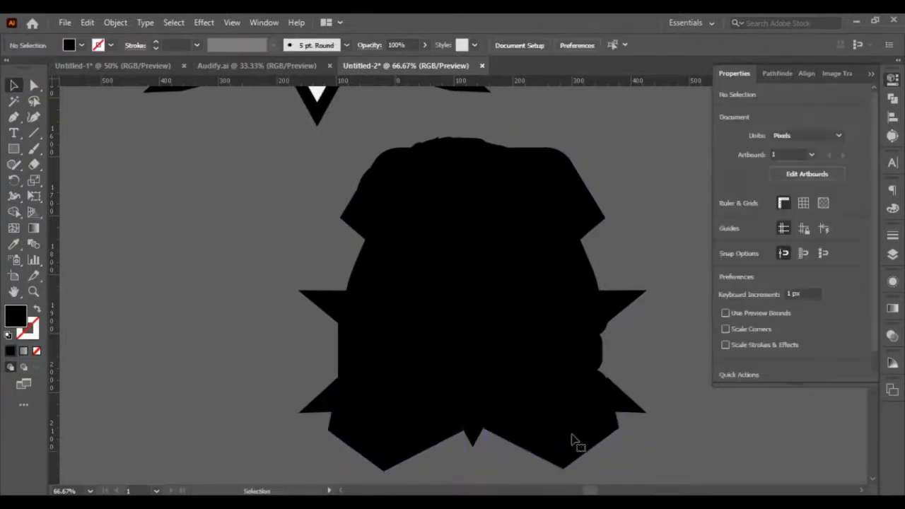
pyautogui.click(574, 441)
pyautogui.press('Left')
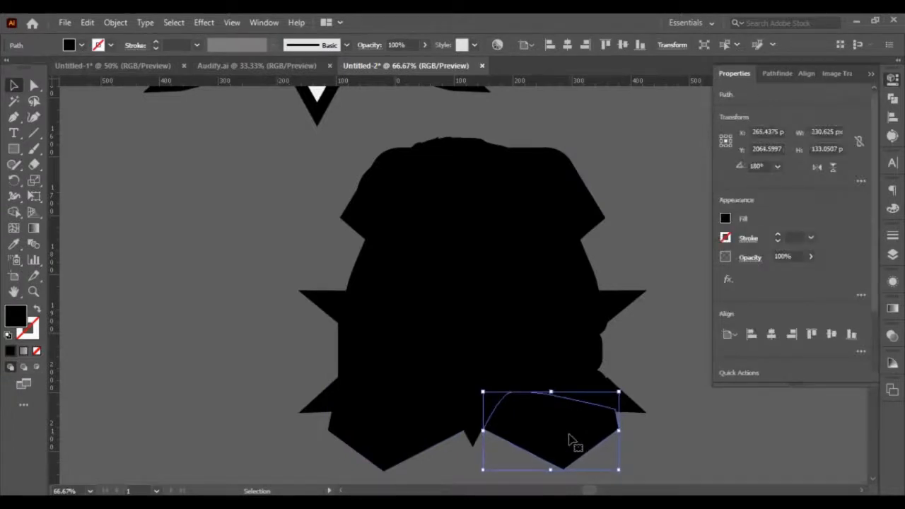
pyautogui.press('Down')
pyautogui.click(425, 438)
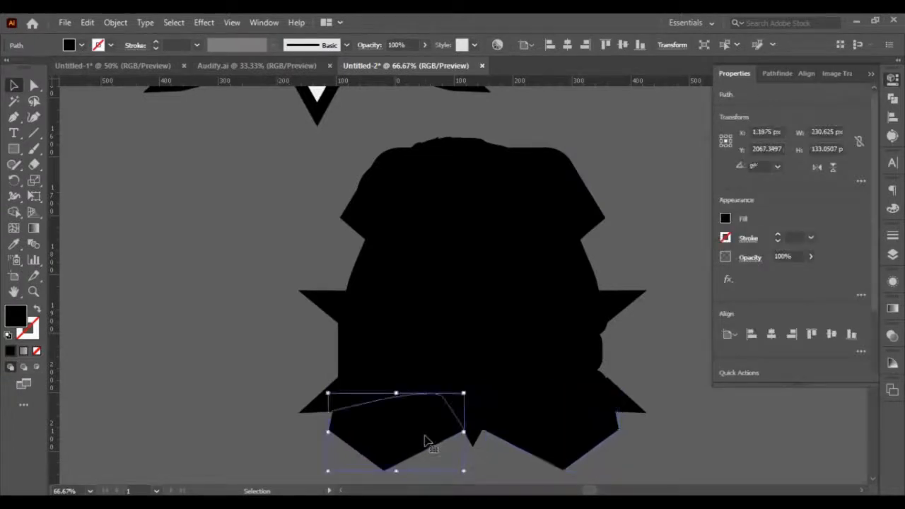
# Subtract both cutting shapes from the black silhouette to carve its lower curves.
pyautogui.keyDown('shift'); pyautogui.click(530, 420); pyautogui.keyUp('shift')
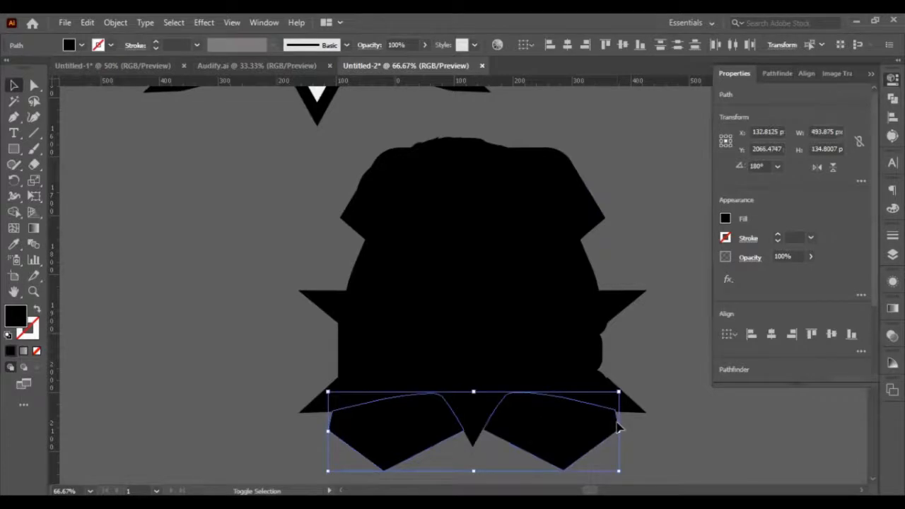
pyautogui.keyDown('shift'); pyautogui.click(529, 366); pyautogui.keyUp('shift')
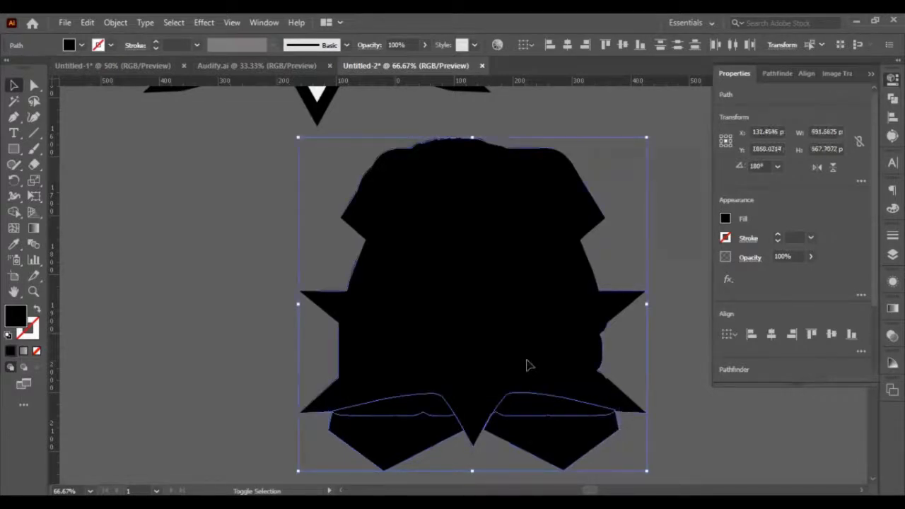
pyautogui.scroll(-2, 747, 309)
pyautogui.click(726, 295)
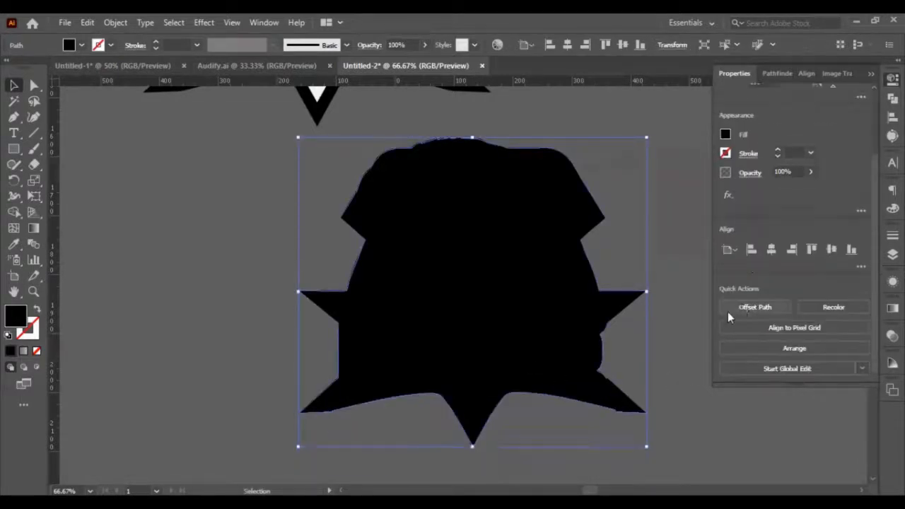
# Move the carved silhouette behind the original logo, aligning its lower central tip with the logo's black tip.
pyautogui.scroll(1, 514, 382)
pyautogui.moveTo(514, 381); pyautogui.dragTo(450, 316)
pyautogui.moveTo(443, 352); pyautogui.dragTo(319, 196)
pyautogui.moveTo(318, 196); pyautogui.dragTo(313, 192)
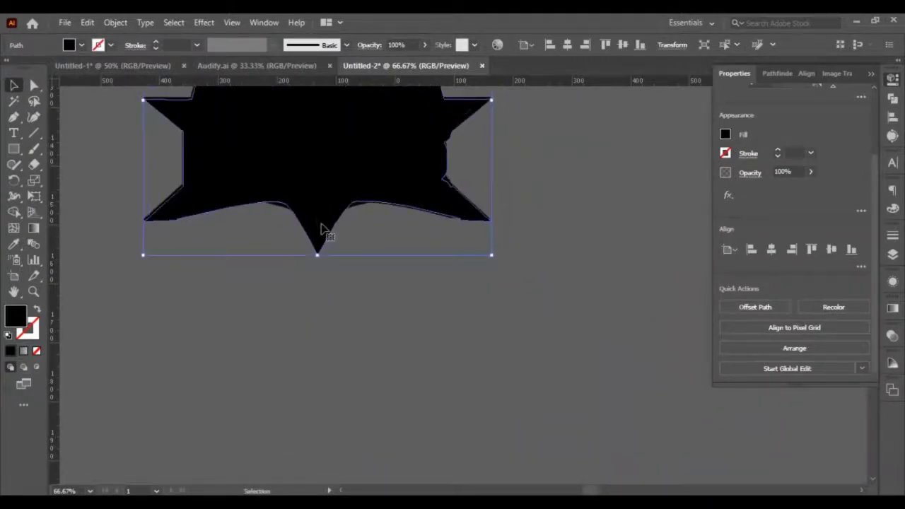
pyautogui.scroll(4, 322, 224)
pyautogui.moveTo(313, 253); pyautogui.dragTo(312, 245)
pyautogui.moveTo(305, 283); pyautogui.dragTo(298, 299)
pyautogui.hotkey('ctrl', 'z')
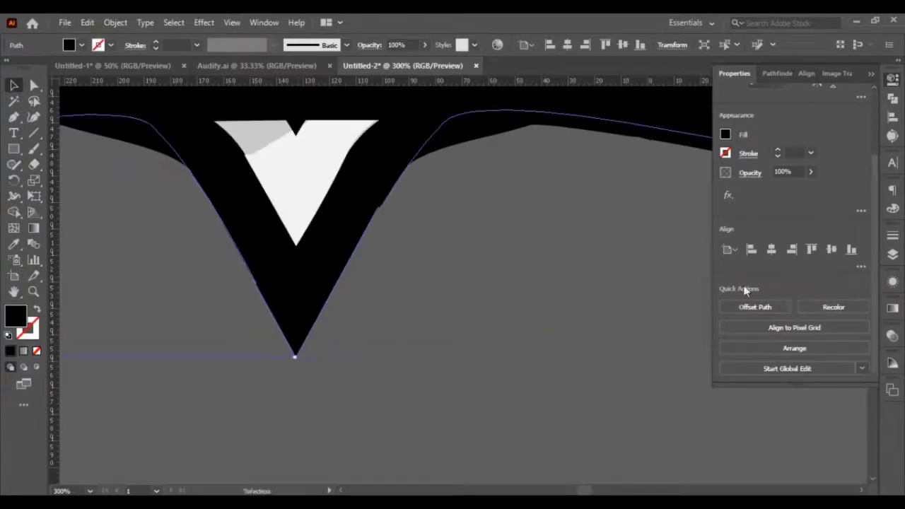
# Offset the carved silhouette's path outward by about 10 px to form the logo's outer outline.
pyautogui.click(743, 307)
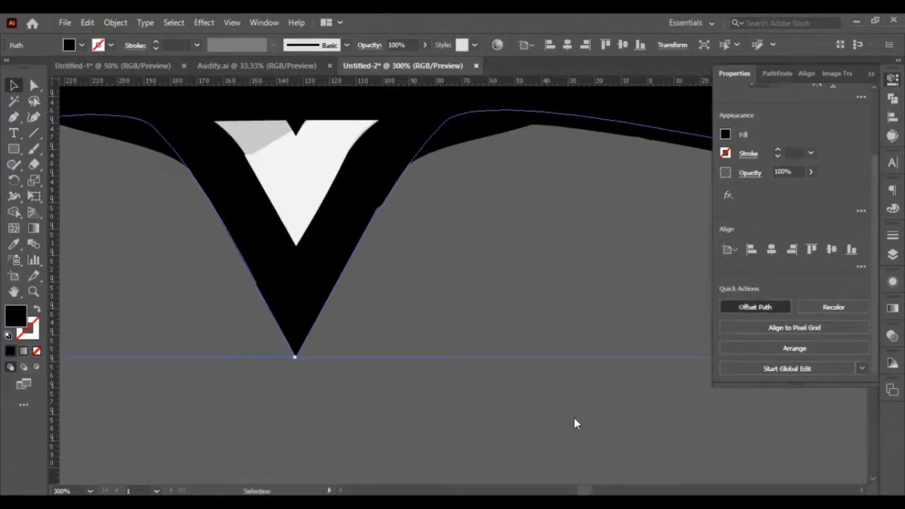
pyautogui.scroll(-3, 419, 202)
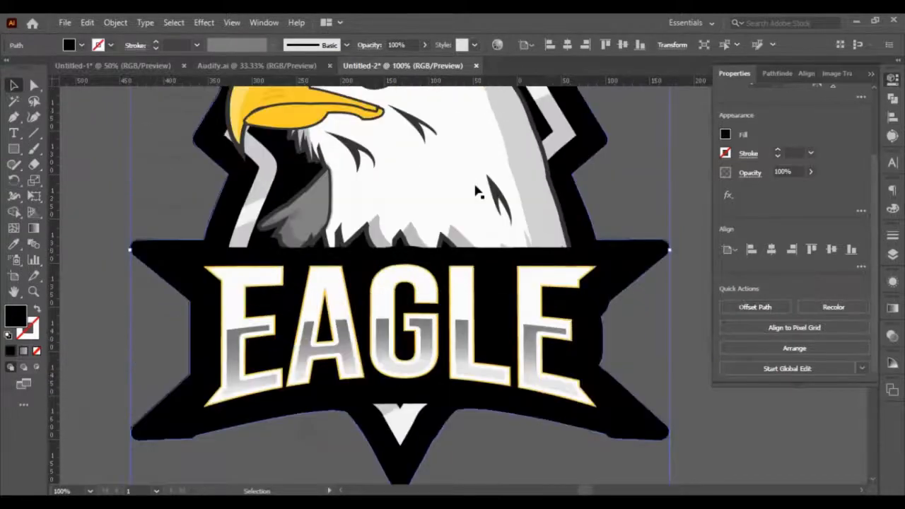
pyautogui.scroll(3, 476, 191)
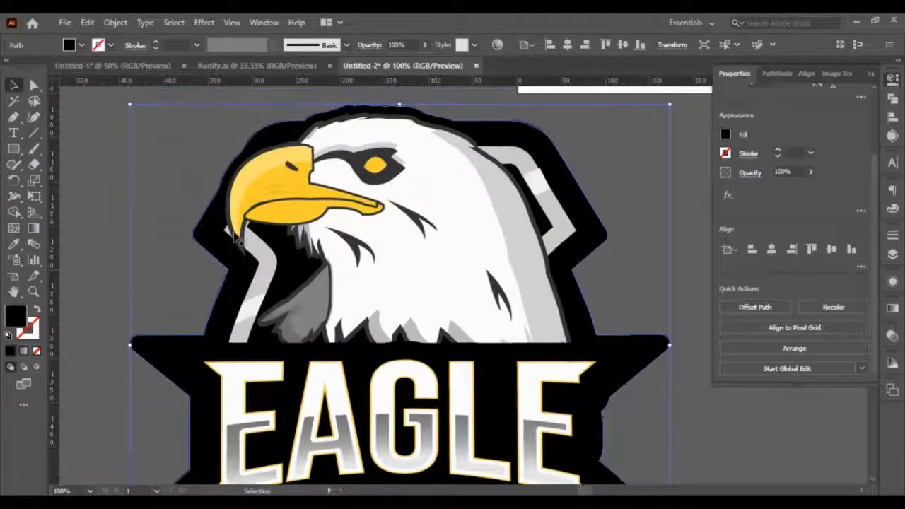
# Sample the eagle eye's yellow for the outer outline and darken its fill to D8A209.
pyautogui.click(13, 244)
pyautogui.click(380, 164)
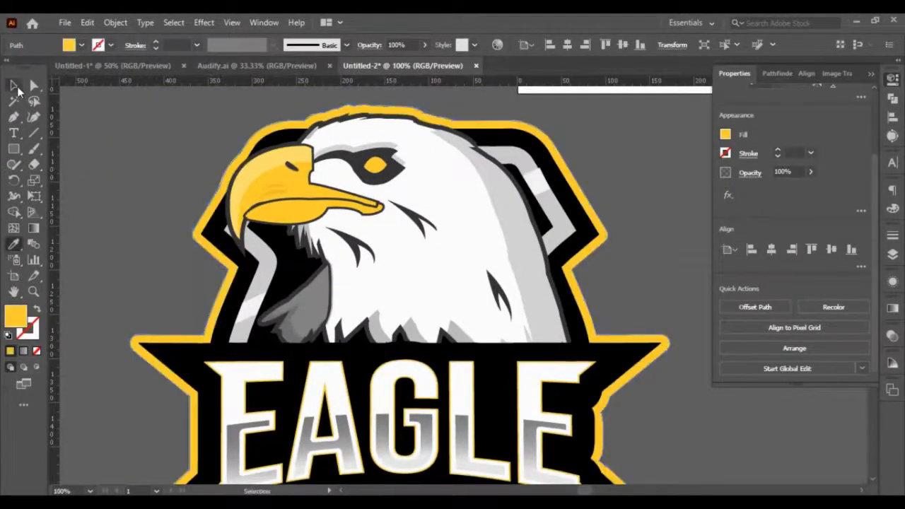
pyautogui.click(14, 86)
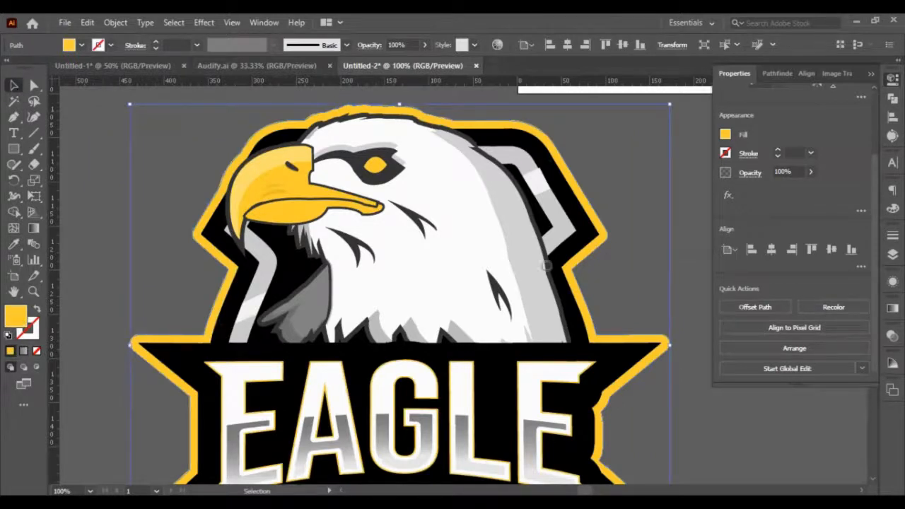
pyautogui.click(560, 216)
pyautogui.click(570, 233)
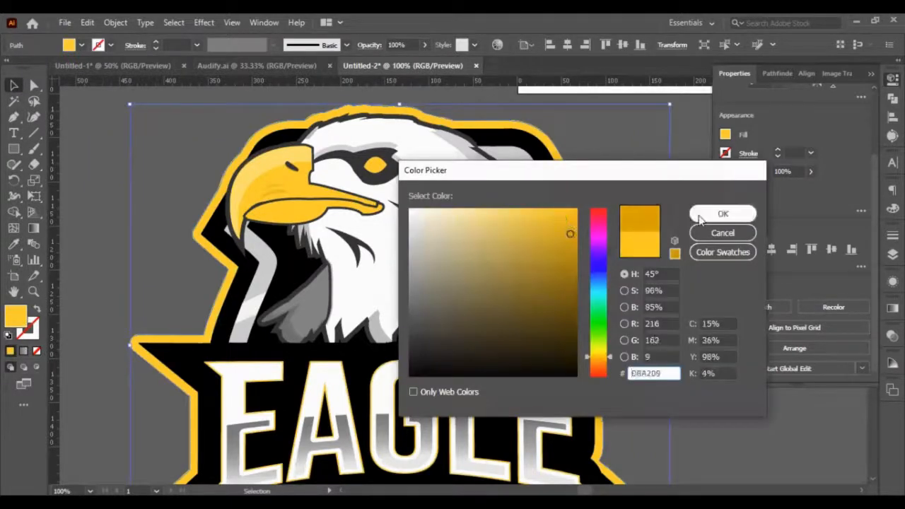
pyautogui.click(723, 214)
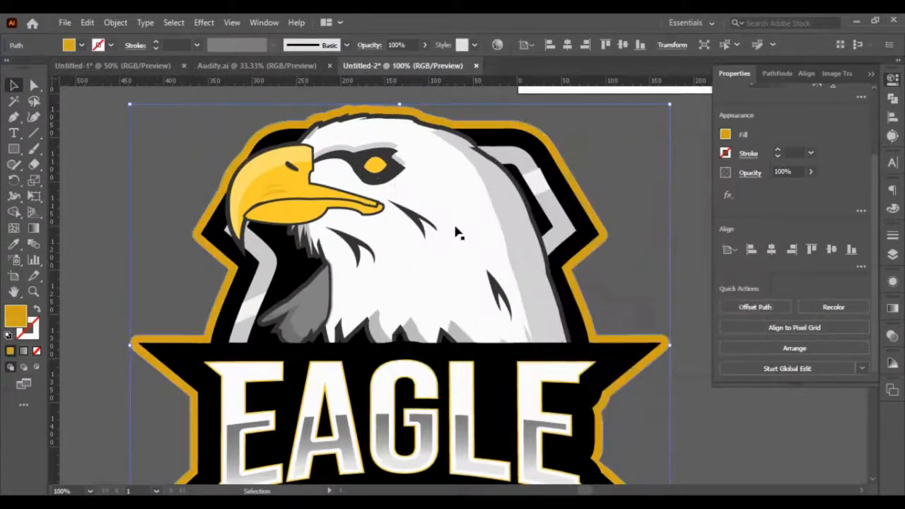
# Group the complete eagle logo and move it up toward the artboard.
pyautogui.click(652, 261)
pyautogui.scroll(-2, 642, 265)
pyautogui.scroll(-1, 641, 265)
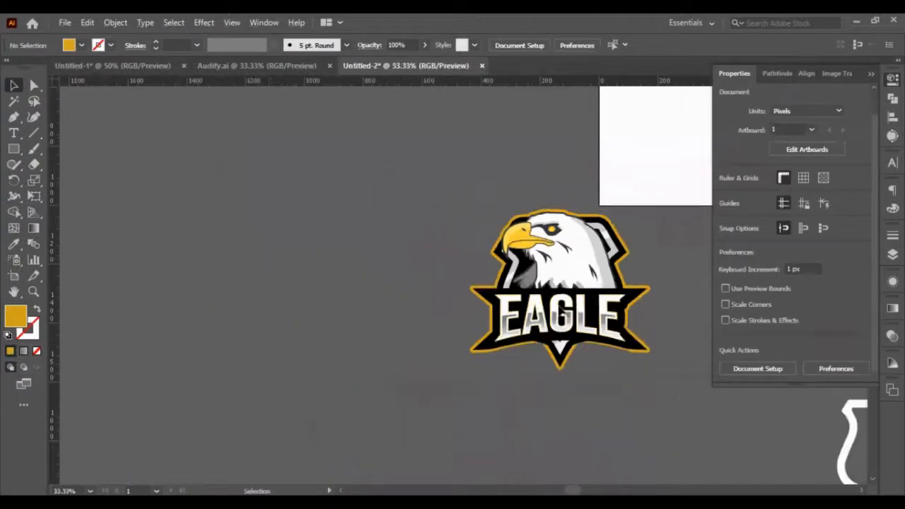
pyautogui.moveTo(465, 191); pyautogui.dragTo(672, 394)
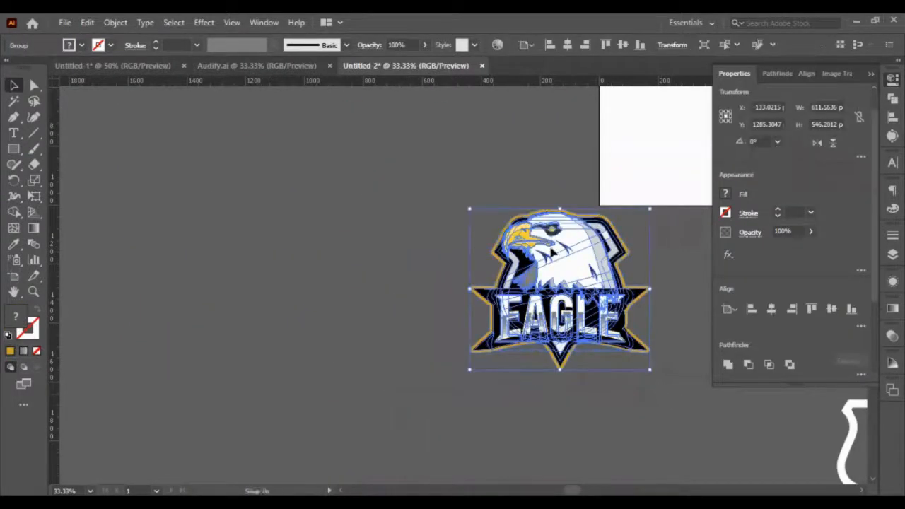
pyautogui.moveTo(552, 253); pyautogui.dragTo(573, 198)
# Pull the small embedded eagle image off the artboard and delete it.
pyautogui.scroll(-7, 552, 241)
pyautogui.scroll(4, 606, 285)
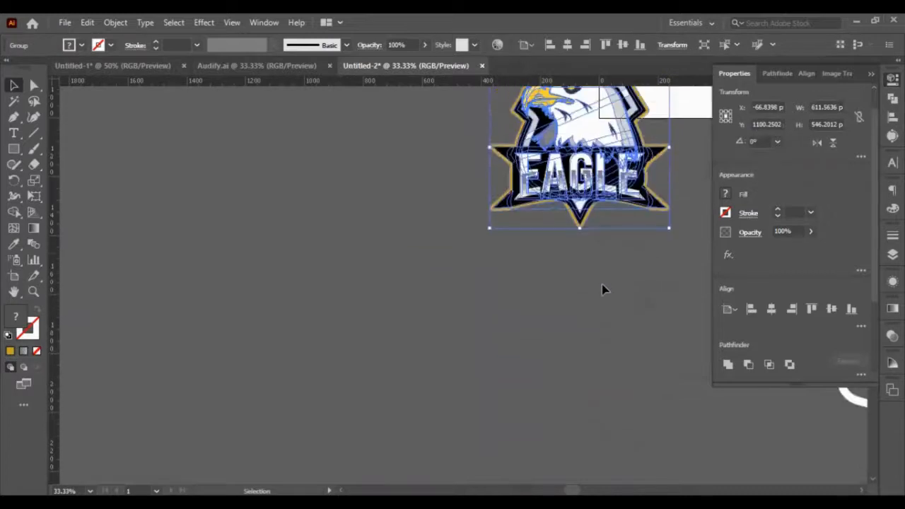
pyautogui.scroll(-3, 605, 291)
pyautogui.scroll(2, 611, 293)
pyautogui.scroll(-6, 619, 295)
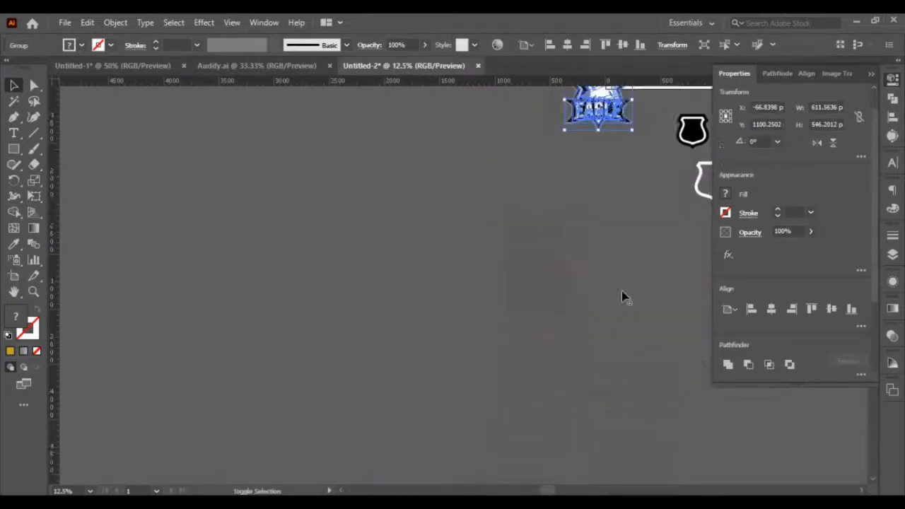
pyautogui.scroll(5, 622, 291)
pyautogui.hscroll(5, 608, 297)
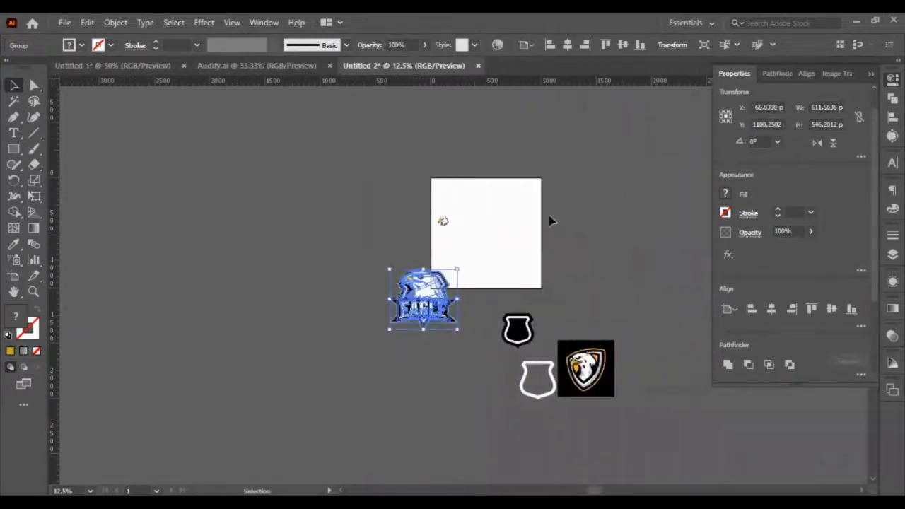
pyautogui.scroll(1, 550, 220)
pyautogui.moveTo(414, 226); pyautogui.dragTo(322, 233)
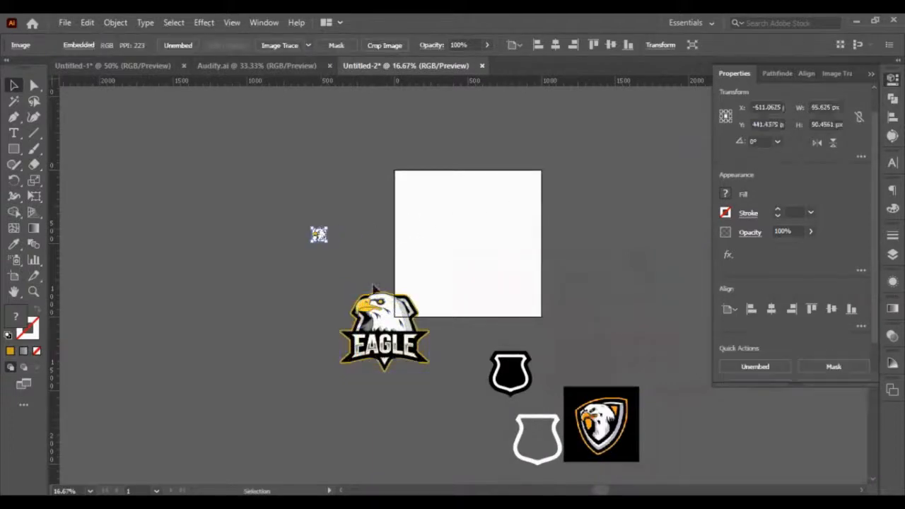
pyautogui.press('Delete')
# Place the logo on the artboard, enlarge it to about 734 by 656 px and roughly centre it.
pyautogui.moveTo(391, 340); pyautogui.dragTo(492, 272)
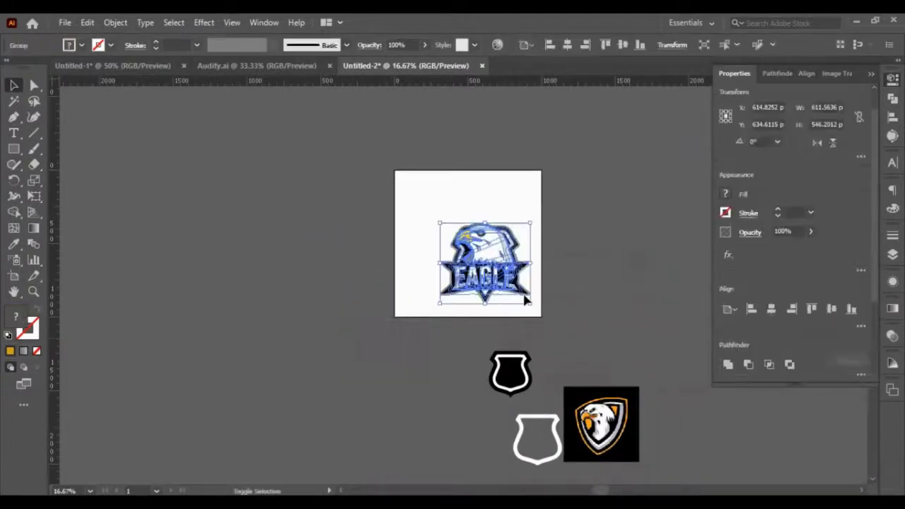
pyautogui.moveTo(532, 302); pyautogui.dragTo(541, 311)
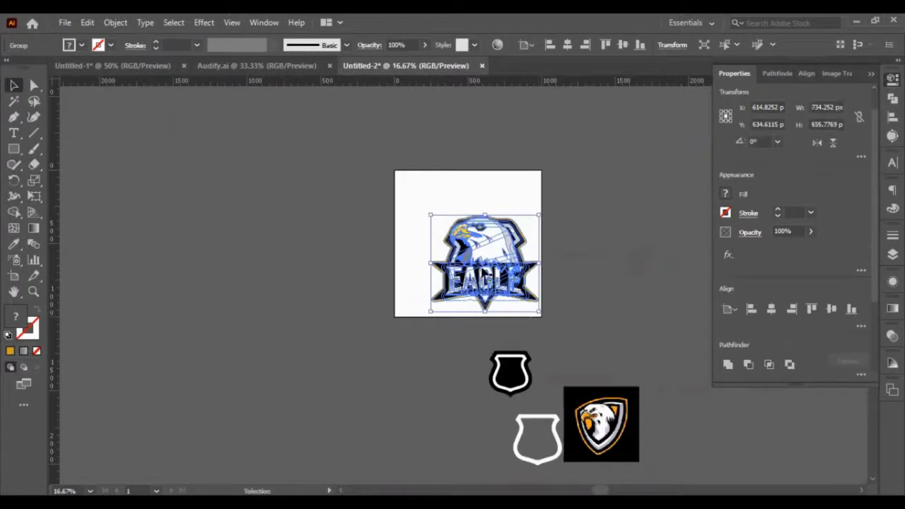
pyautogui.moveTo(489, 275); pyautogui.dragTo(465, 263)
pyautogui.keyDown('alt'); pyautogui.scroll(1, 488, 265); pyautogui.keyUp('alt')
pyautogui.click(576, 300)
pyautogui.scroll(2, 554, 300)
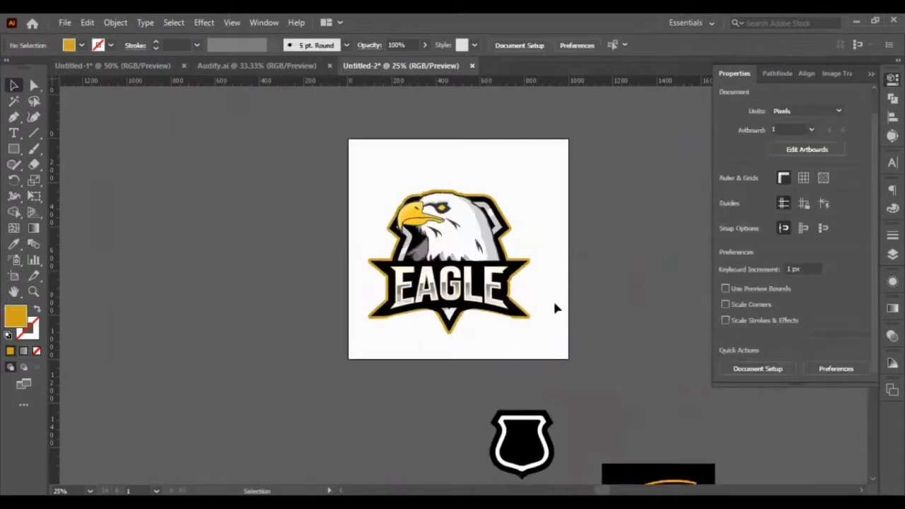
# Draw a dark yellow rectangle about 996 by 1002 px covering the artboard.
pyautogui.click(478, 261)
pyautogui.click(12, 148)
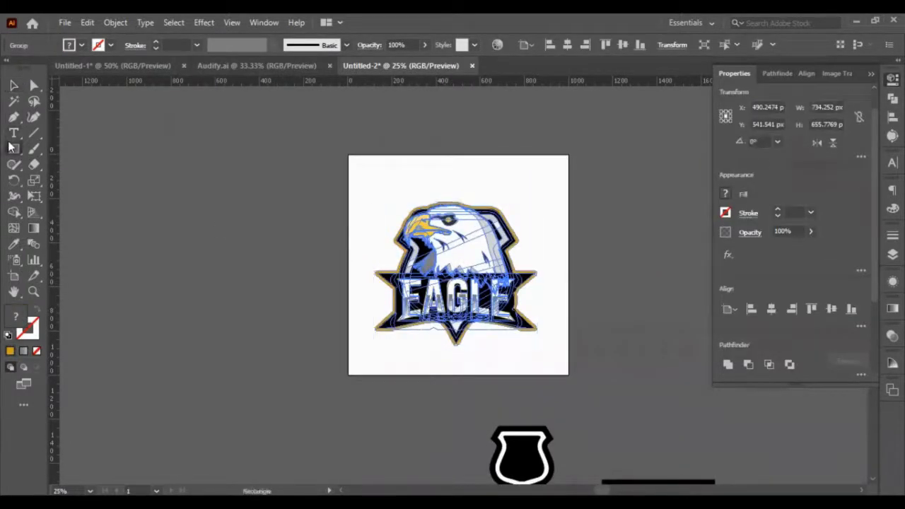
pyautogui.moveTo(349, 153); pyautogui.dragTo(570, 376)
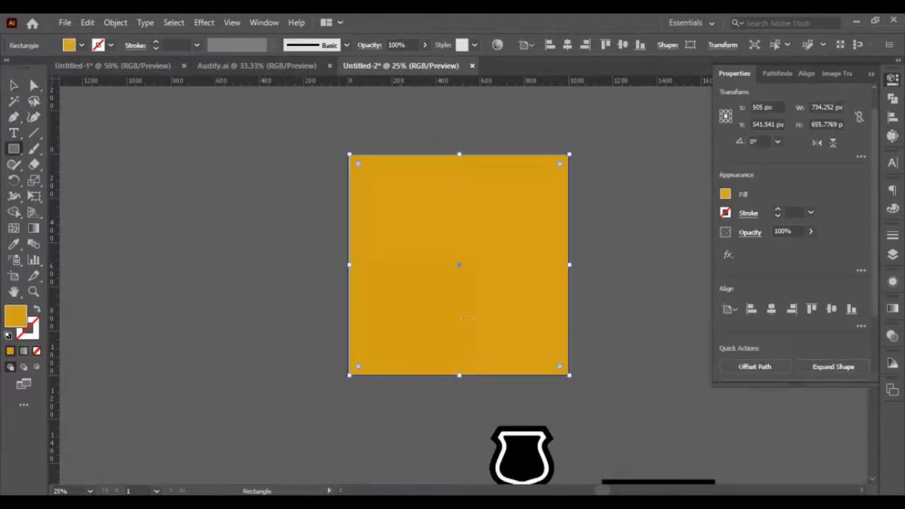
pyautogui.click(13, 85)
pyautogui.click(160, 206)
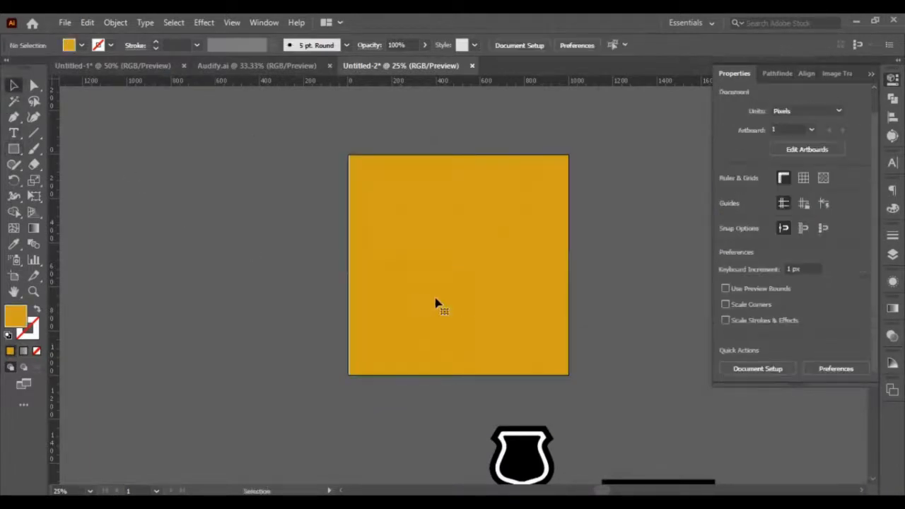
# Copy the yellow rectangle to the empty area left of the artboard and send the original behind the logo.
pyautogui.click(413, 313)
pyautogui.keyDown('alt'); pyautogui.moveTo(413, 313); pyautogui.dragTo(128, 315); pyautogui.keyUp('alt')
pyautogui.click(394, 245)
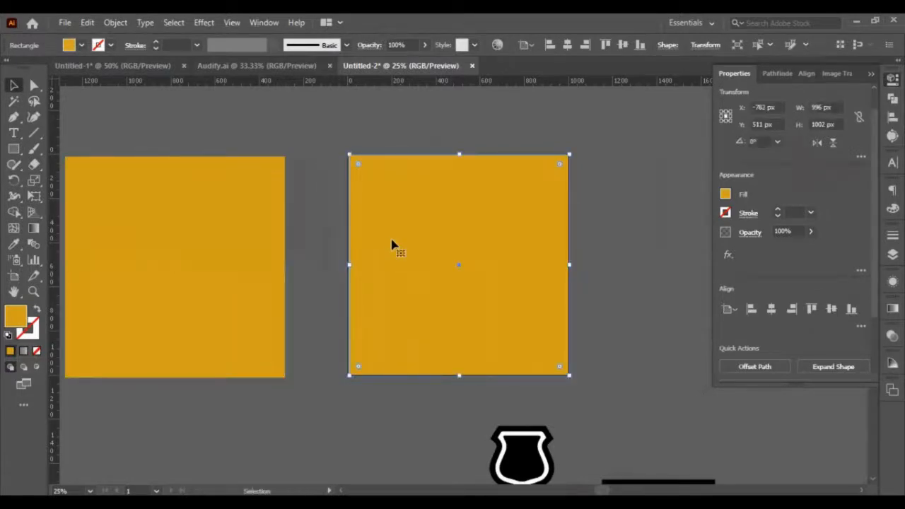
pyautogui.hotkey('ctrl', 'shift', '[')
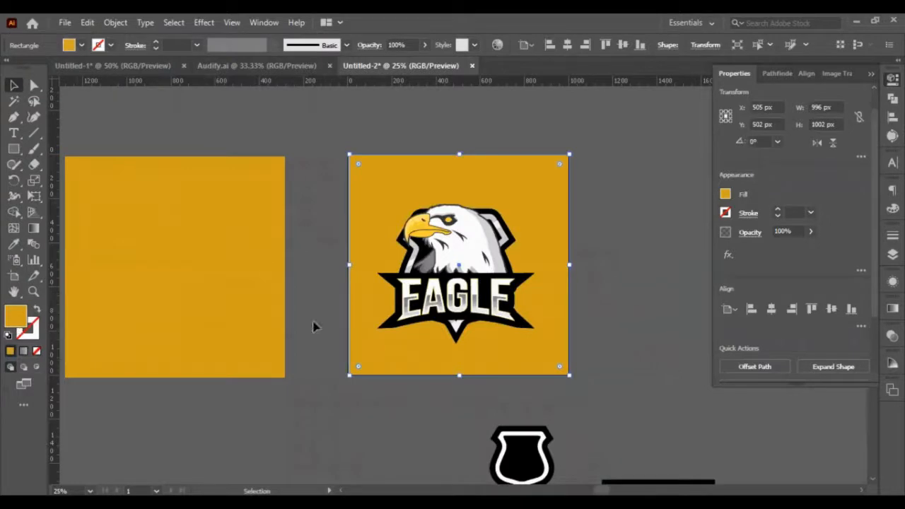
# Change the fill of the background rectangle behind the logo to black, 000000.
pyautogui.doubleClick(16, 317)
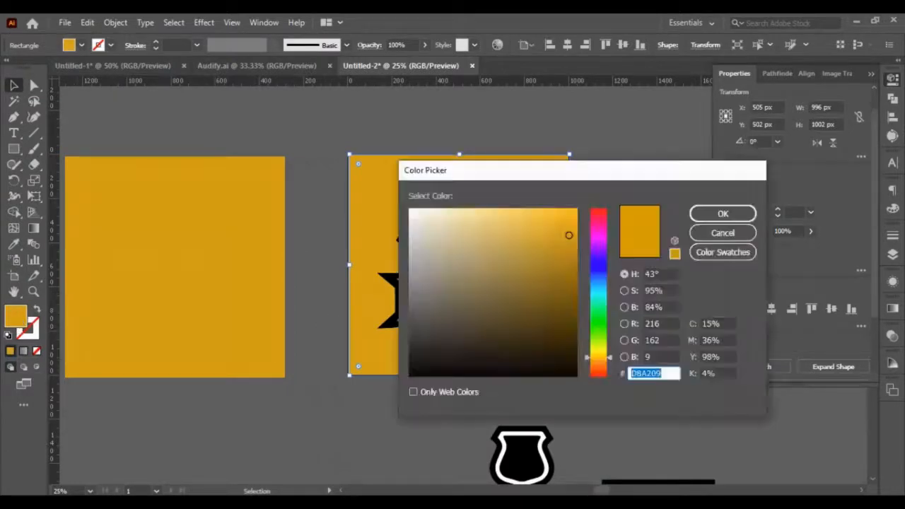
pyautogui.moveTo(467, 251)
pyautogui.mouseDown()
pyautogui.moveTo(410, 363)
pyautogui.moveTo(386, 383)
pyautogui.mouseUp()
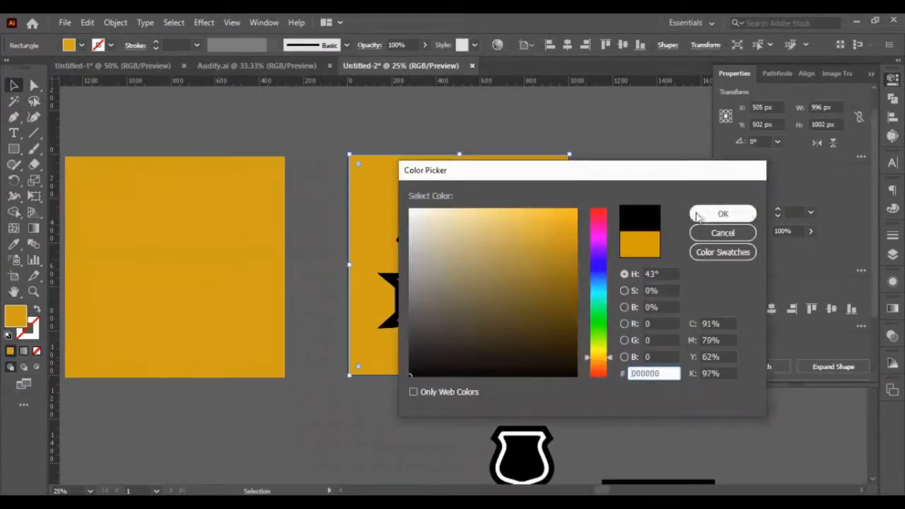
pyautogui.click(700, 212)
pyautogui.click(368, 425)
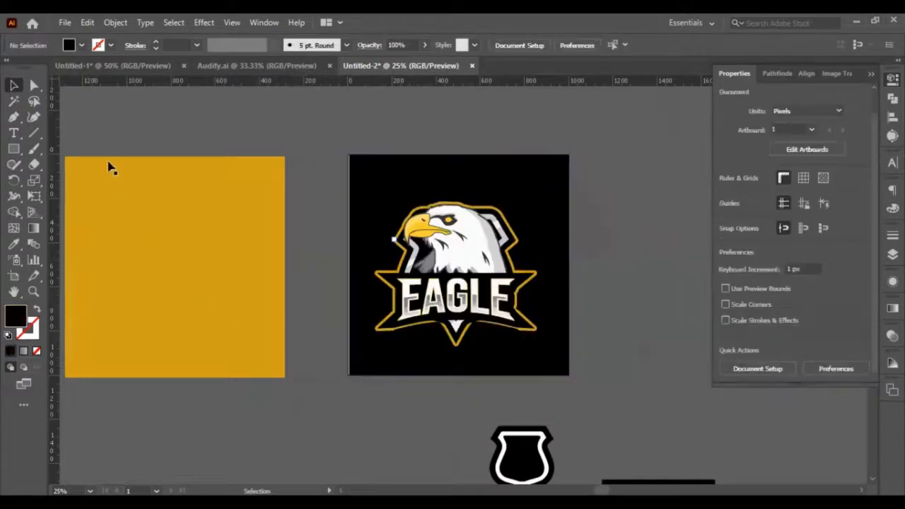
# Draw a closed diagonal band with the Pen tool, running from the artboard's upper-left corner to its lower-right corner.
pyautogui.click(14, 117)
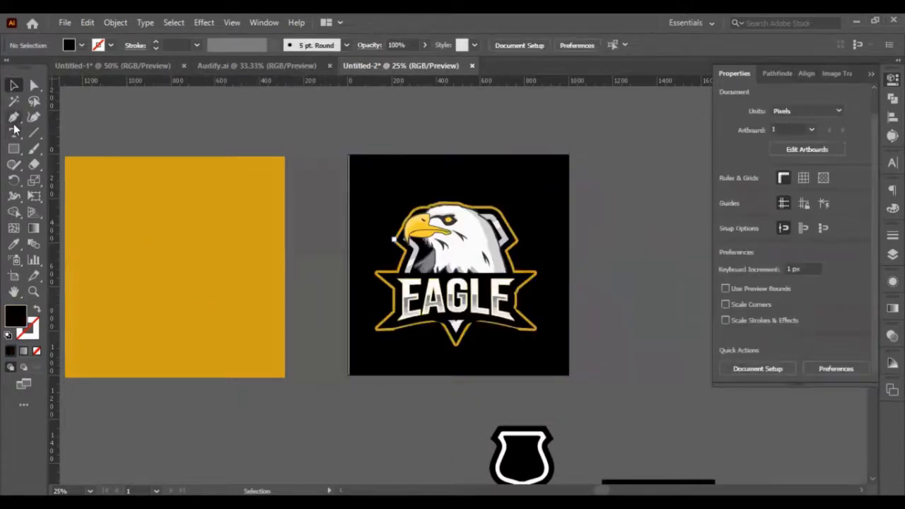
pyautogui.click(350, 210)
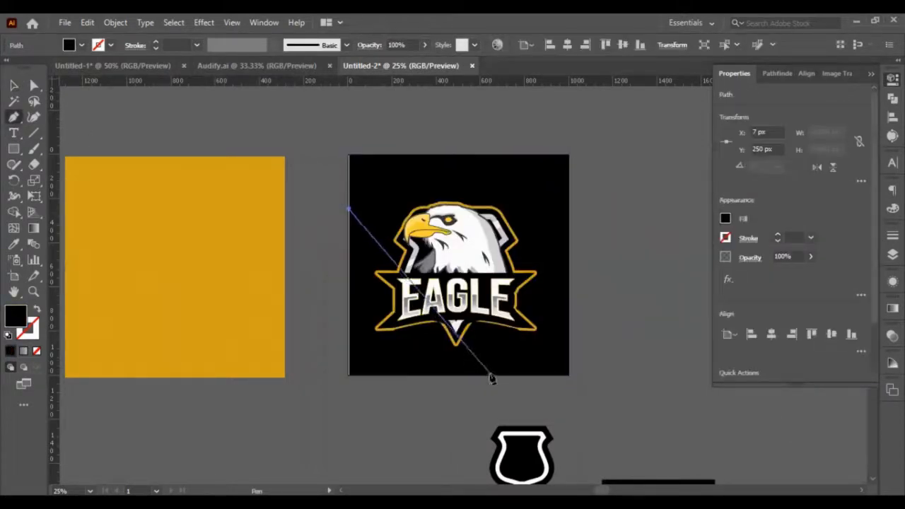
pyautogui.click(489, 374)
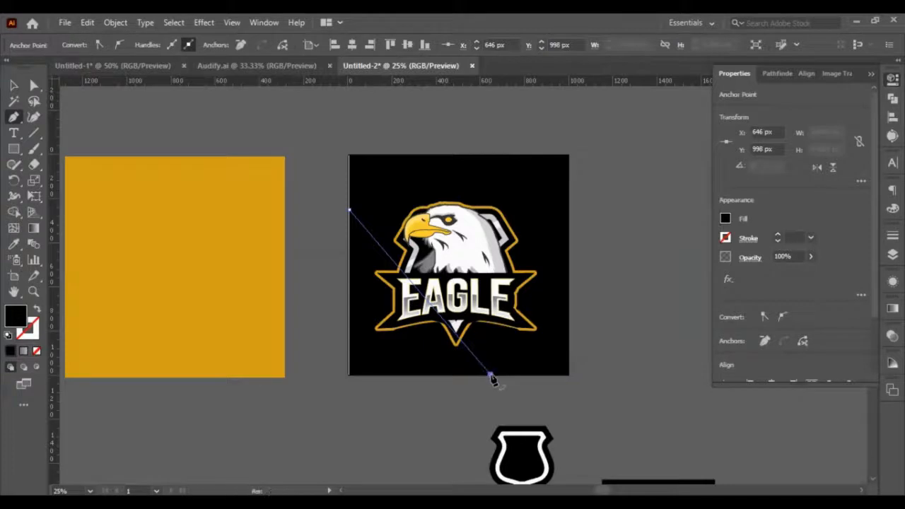
pyautogui.click(490, 375)
pyautogui.click(569, 375)
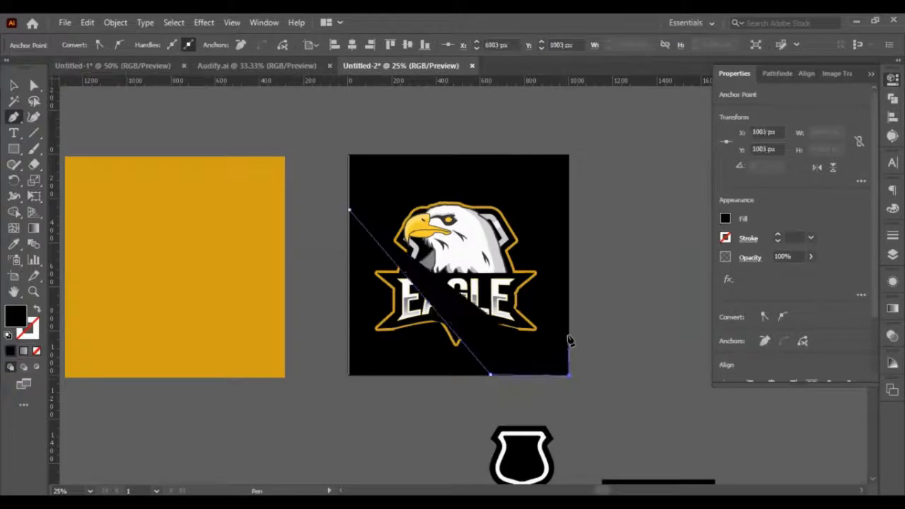
pyautogui.click(568, 308)
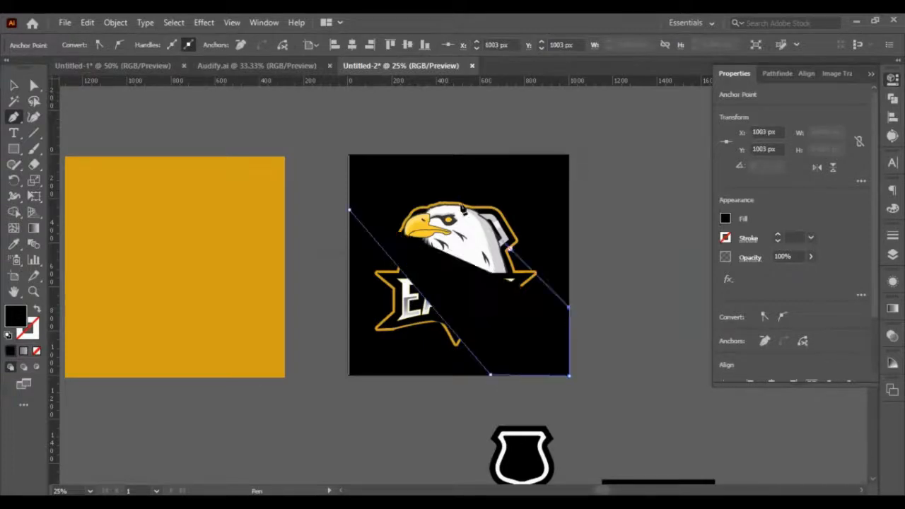
pyautogui.click(407, 155)
pyautogui.click(349, 155)
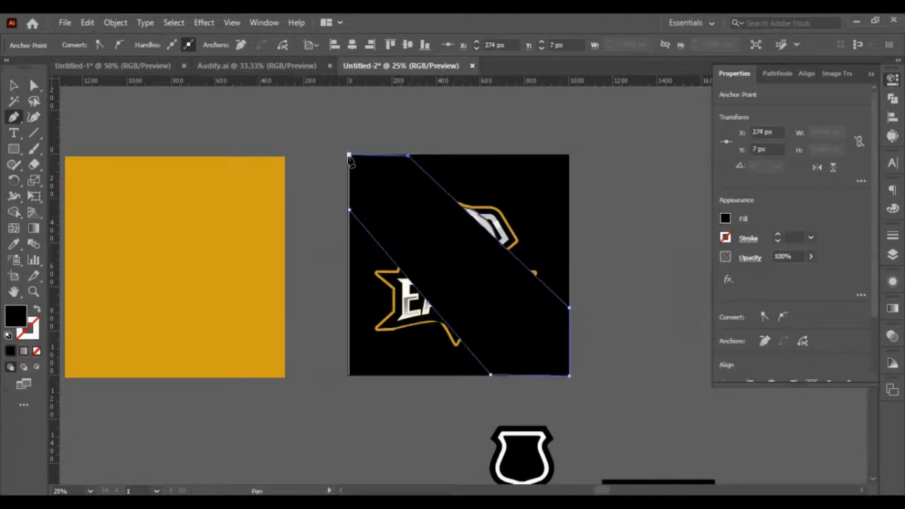
pyautogui.click(349, 210)
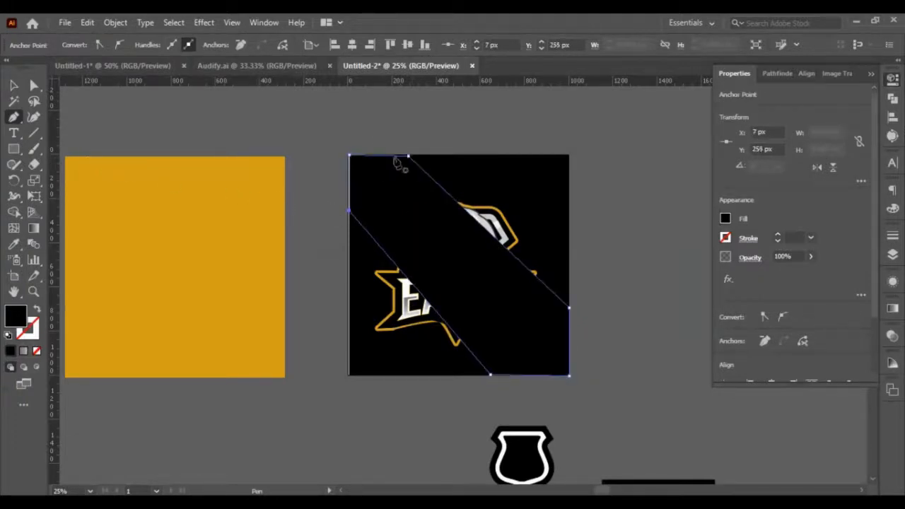
# Nudge the diagonal band's upper-edge anchor point to the right and line it up with the background's top edge.
pyautogui.click(27, 83)
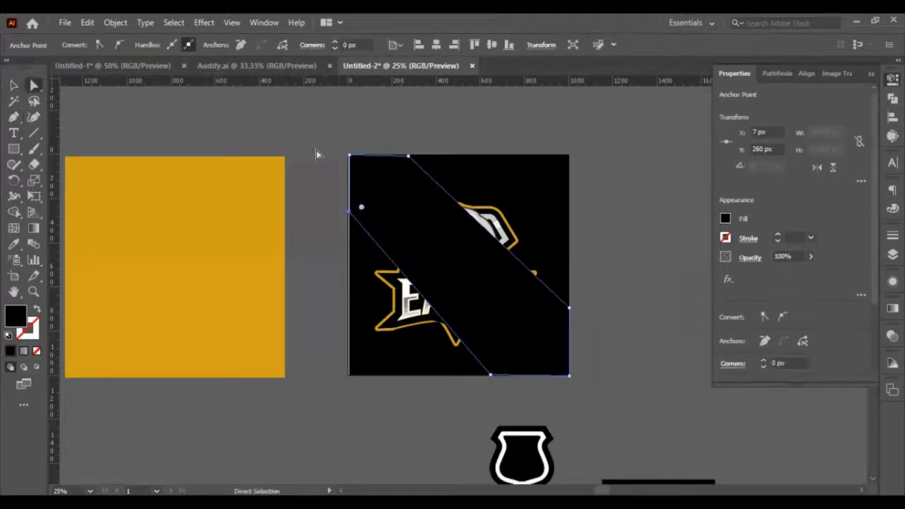
pyautogui.click(408, 157)
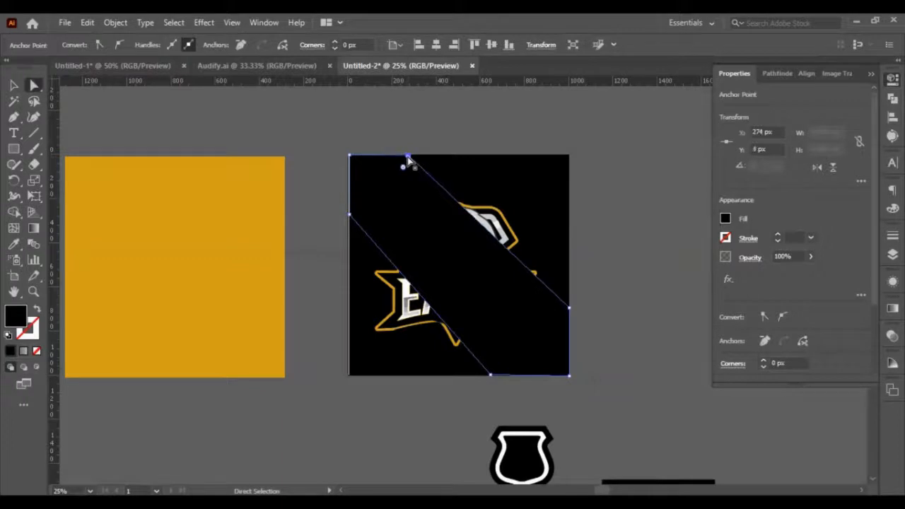
pyautogui.moveTo(408, 157); pyautogui.dragTo(479, 149)
pyautogui.hotkey('shift', 'Right')
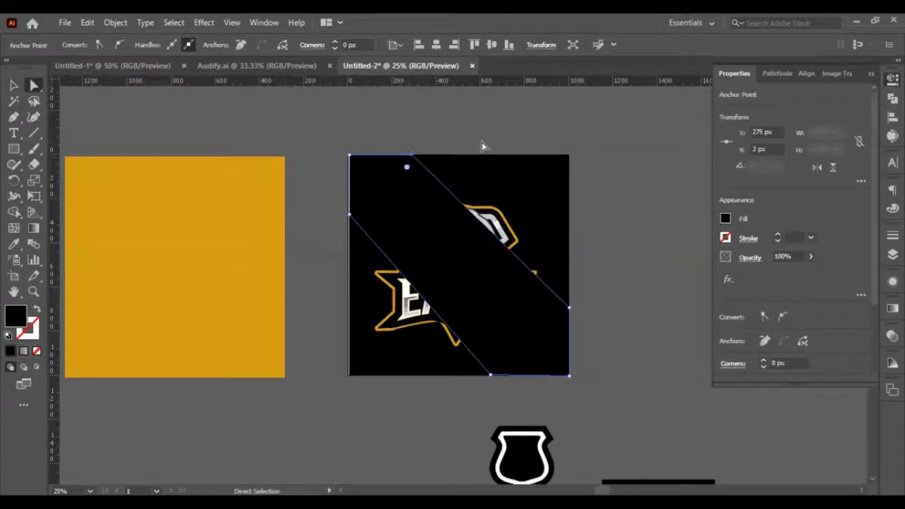
pyautogui.hotkey('shift', 'Right')
pyautogui.click(463, 129)
# Fill the diagonal band with the yellow sampled from the spare square, brightened to FFB808.
pyautogui.click(414, 227)
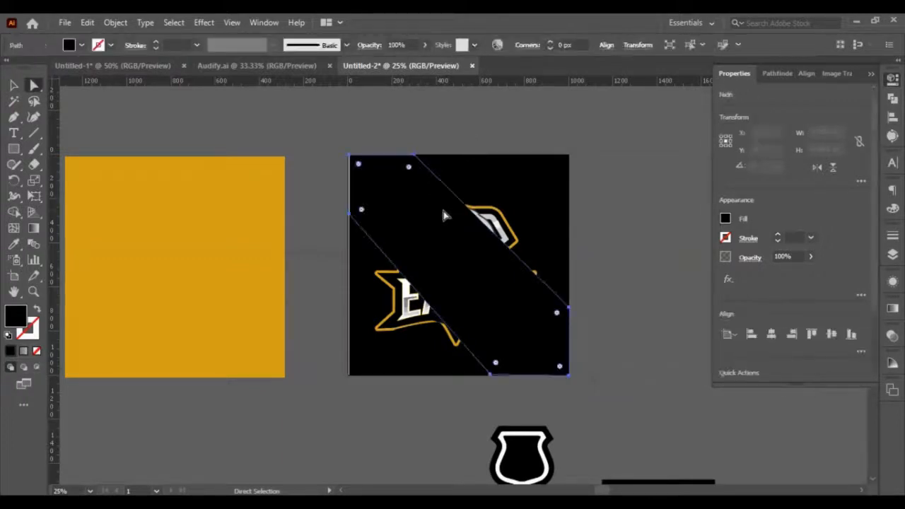
pyautogui.click(13, 243)
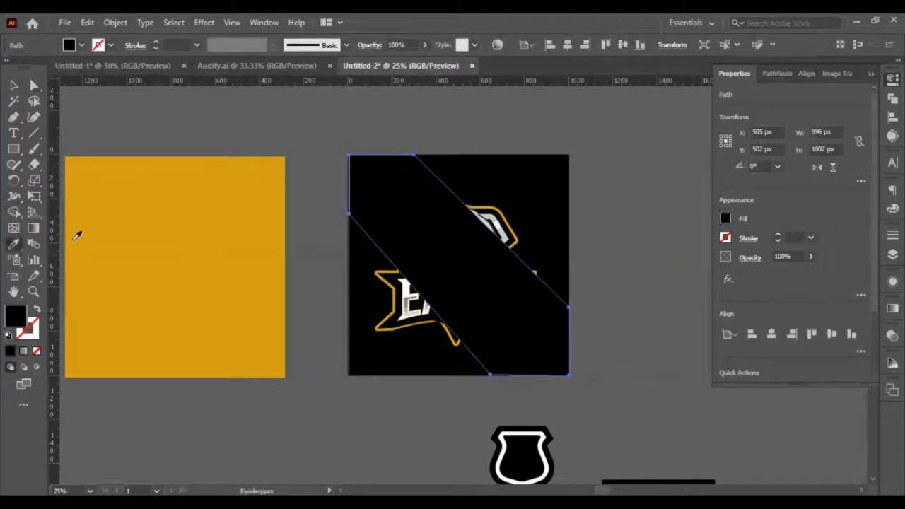
pyautogui.click(77, 232)
pyautogui.click(14, 86)
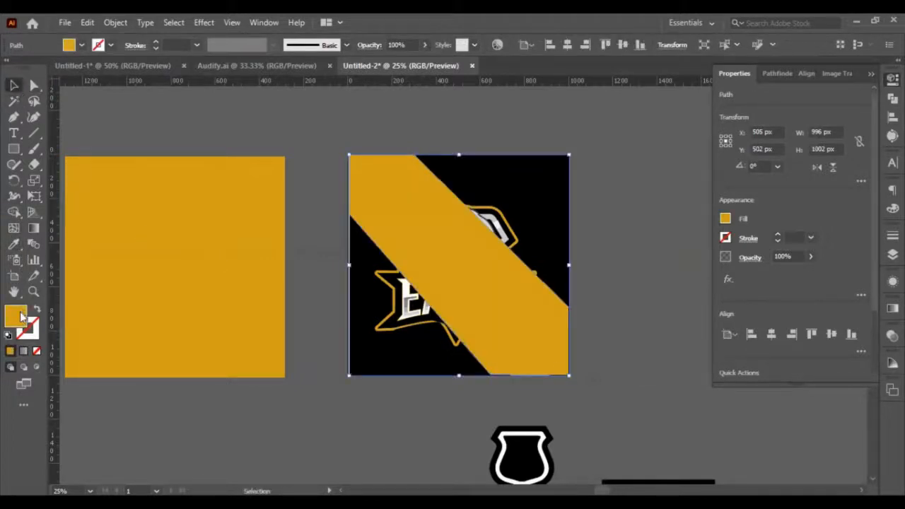
pyautogui.doubleClick(15, 316)
pyautogui.moveTo(562, 235)
pyautogui.mouseDown()
pyautogui.moveTo(550, 201)
pyautogui.moveTo(571, 186)
pyautogui.moveTo(567, 236)
pyautogui.moveTo(566, 182)
pyautogui.moveTo(568, 213)
pyautogui.moveTo(573, 194)
pyautogui.mouseUp()
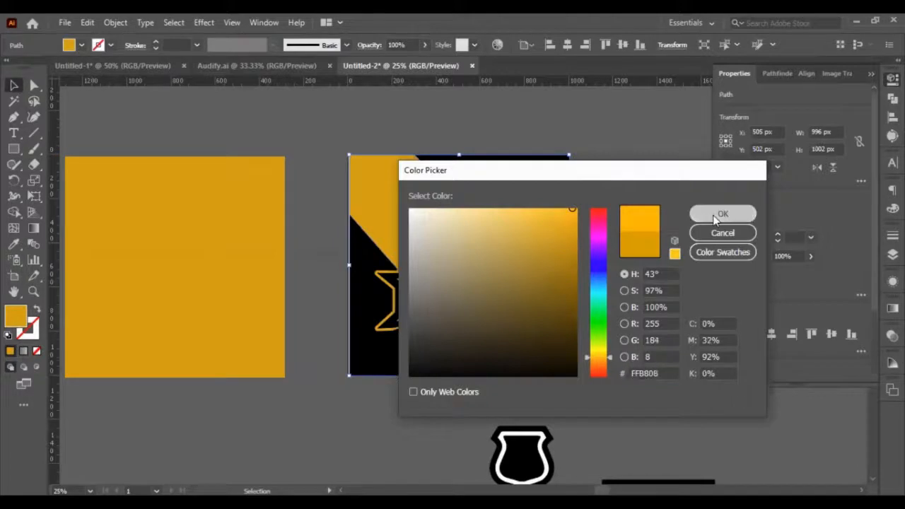
pyautogui.click(715, 214)
# Send the yellow diagonal band and the black background together behind the eagle logo.
pyautogui.keyDown('shift'); pyautogui.click(566, 237); pyautogui.keyUp('shift')
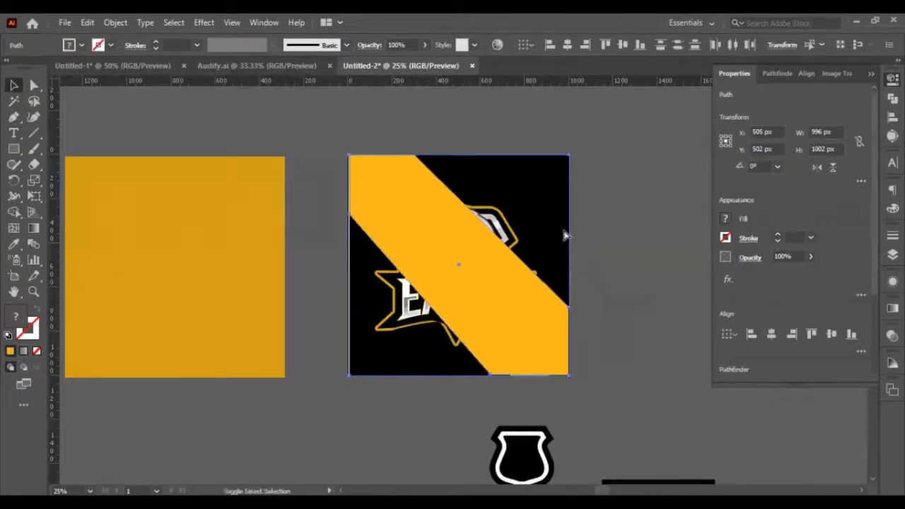
pyautogui.hotkey('ctrl', 'shift', '[')
pyautogui.click(597, 278)
pyautogui.scroll(1, 613, 306)
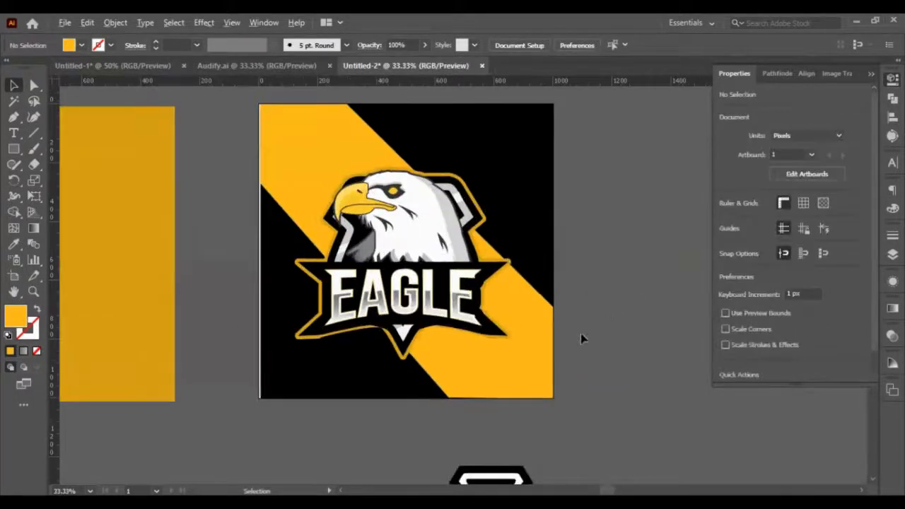
# Duplicate the eagle logo twice, placing one copy over the artboard's lower-left corner and one over its upper-right corner.
pyautogui.click(519, 369)
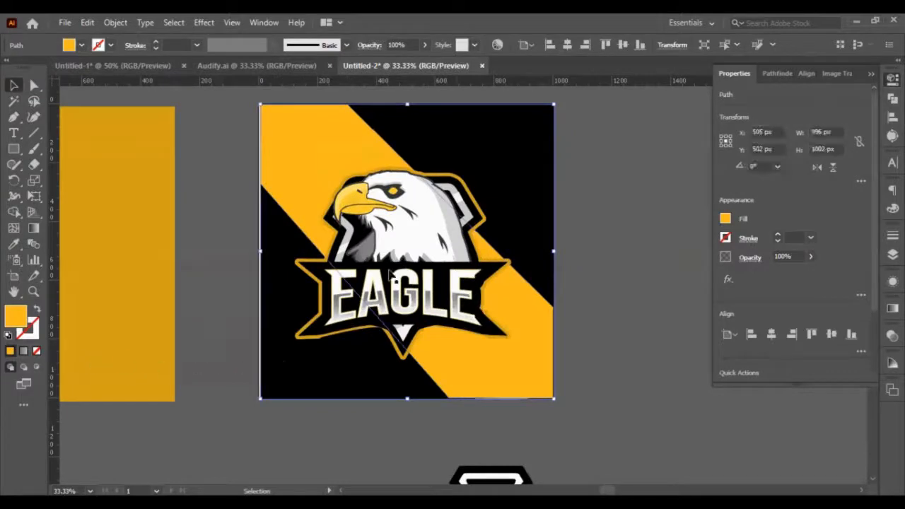
pyautogui.click(401, 251)
pyautogui.moveTo(401, 251); pyautogui.dragTo(488, 172)
# Move both logo copies behind the central logo, keeping the black and yellow background at the very back.
pyautogui.keyDown('shift'); pyautogui.click(317, 319); pyautogui.keyUp('shift')
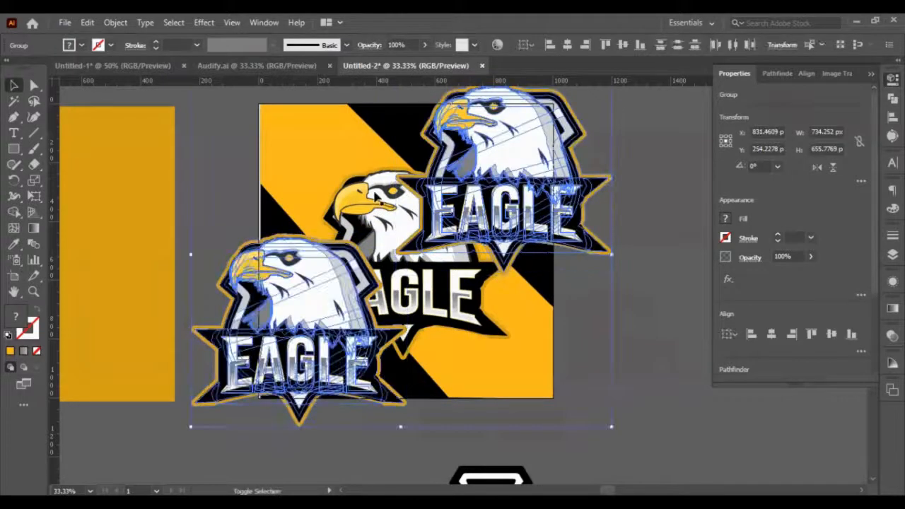
pyautogui.keyDown('shift'); pyautogui.click(395, 125); pyautogui.keyUp('shift')
pyautogui.hotkey('ctrl', 'shift', '[')
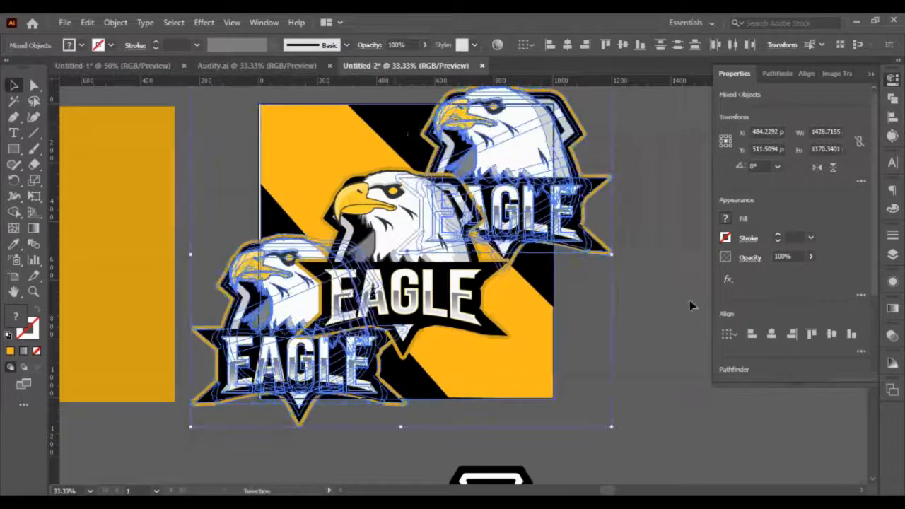
pyautogui.click(644, 292)
# Reduce the opacity of the two corner logo copies to 30%.
pyautogui.keyDown('shift'); pyautogui.click(566, 212); pyautogui.keyUp('shift')
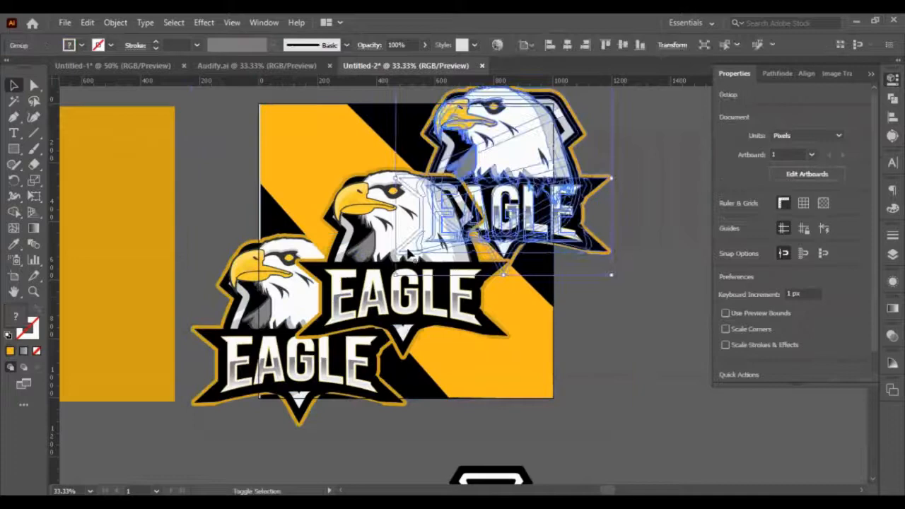
pyautogui.keyDown('shift'); pyautogui.click(293, 320); pyautogui.keyUp('shift')
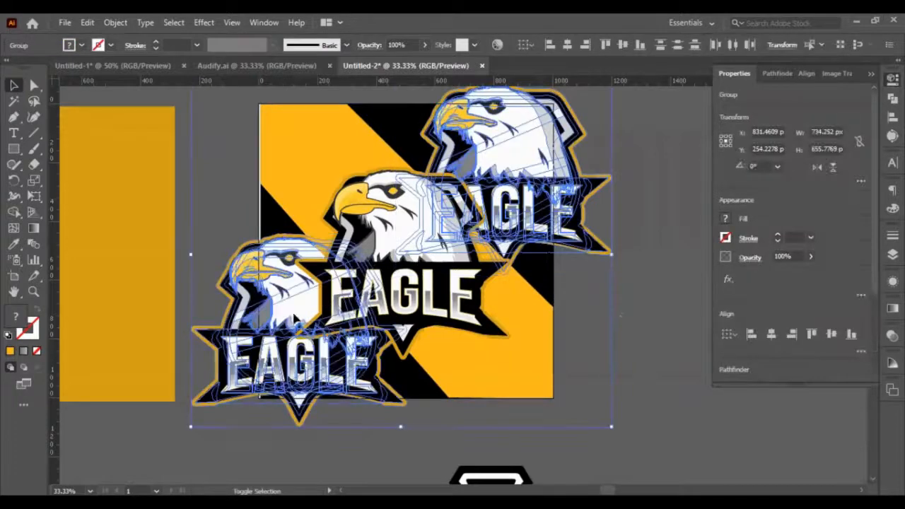
pyautogui.click(798, 257)
pyautogui.hotkey('shift', 'Down')
pyautogui.hotkey('shift', 'Down')
pyautogui.hotkey('shift', 'Down')
pyautogui.hotkey('shift', 'Down')
pyautogui.hotkey('shift', 'Down')
pyautogui.hotkey('shift', 'Down')
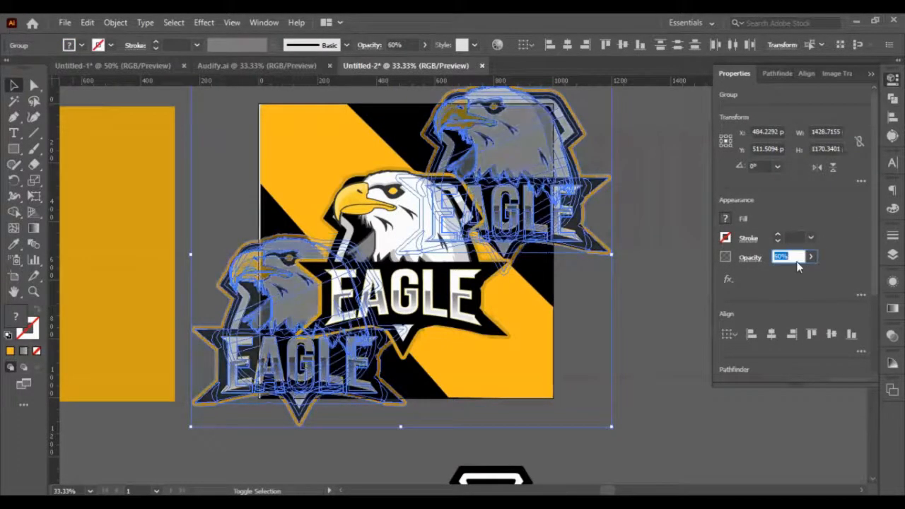
pyautogui.hotkey('shift', 'Down')
pyautogui.hotkey('shift', 'Down')
pyautogui.hotkey('shift', 'Down')
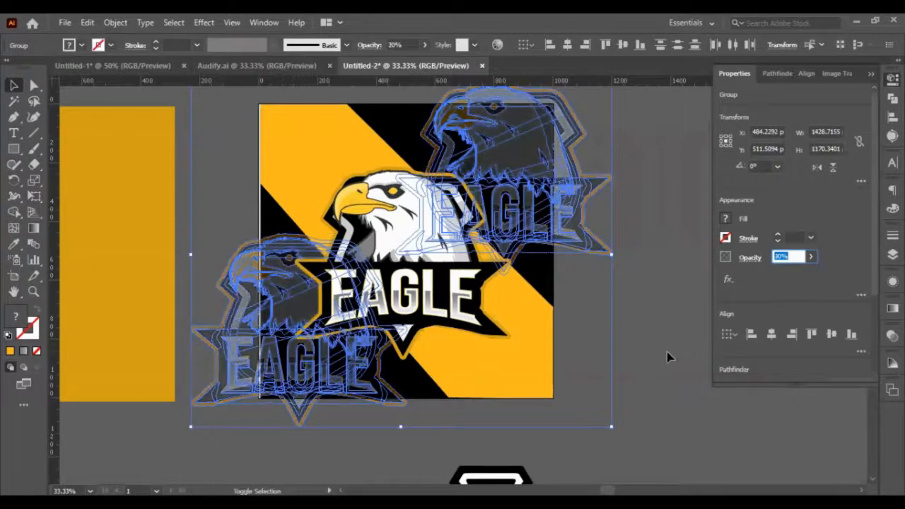
pyautogui.click(666, 360)
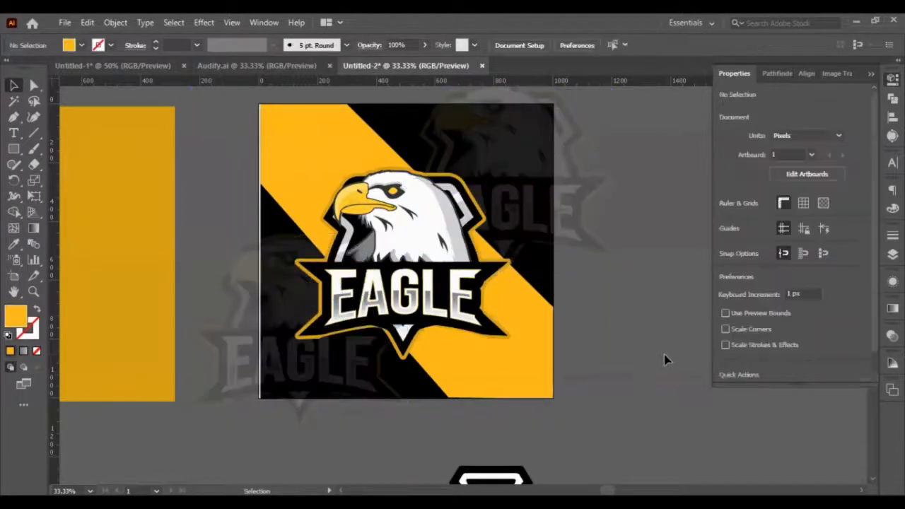
# Lighten the diagonal band's fill to pale yellow FFD880.
pyautogui.scroll(1, 659, 361)
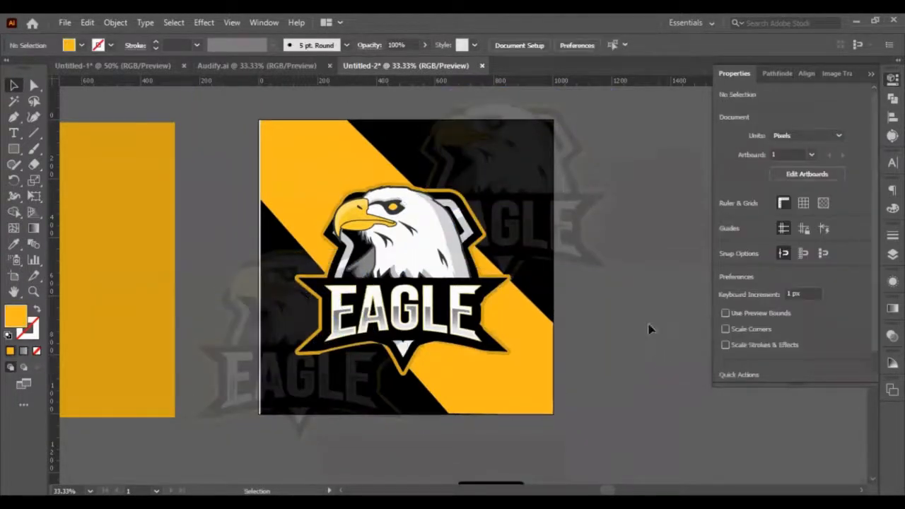
pyautogui.click(534, 356)
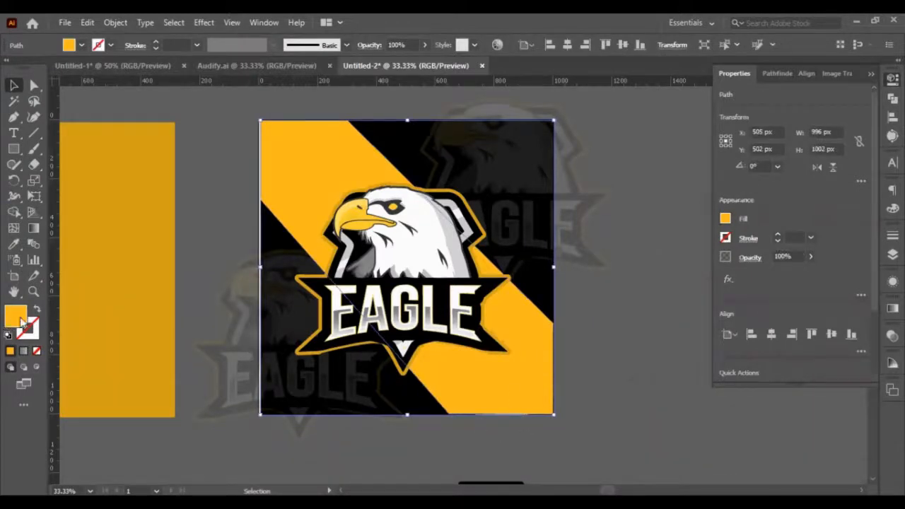
pyautogui.moveTo(569, 214)
pyautogui.mouseDown()
pyautogui.moveTo(551, 198)
pyautogui.moveTo(494, 190)
pyautogui.mouseUp()
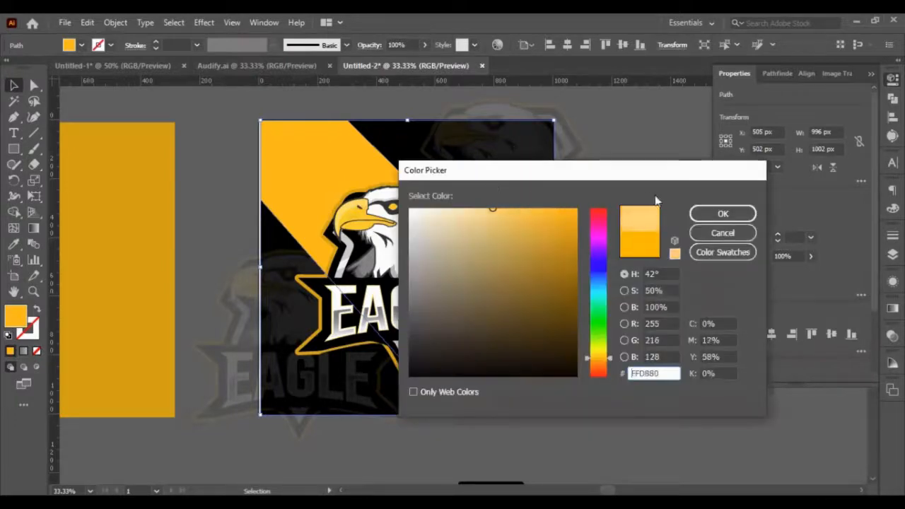
pyautogui.click(694, 216)
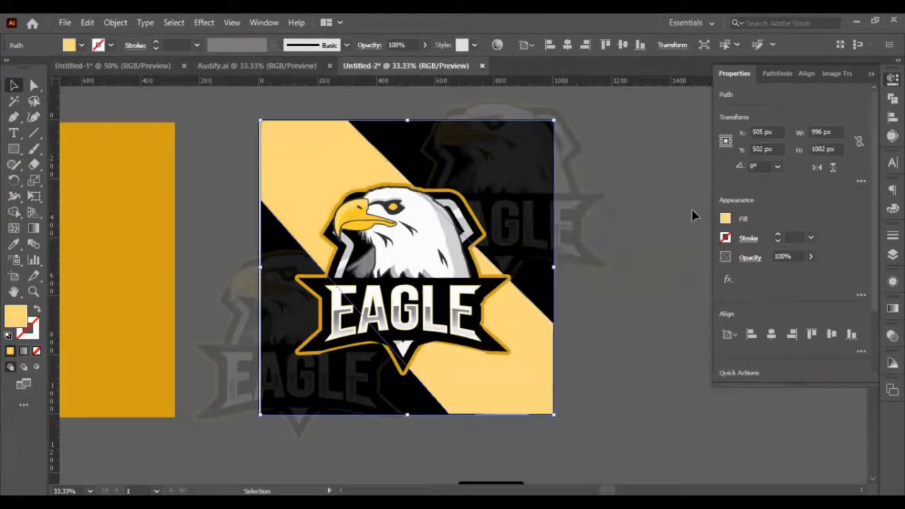
pyautogui.click(613, 324)
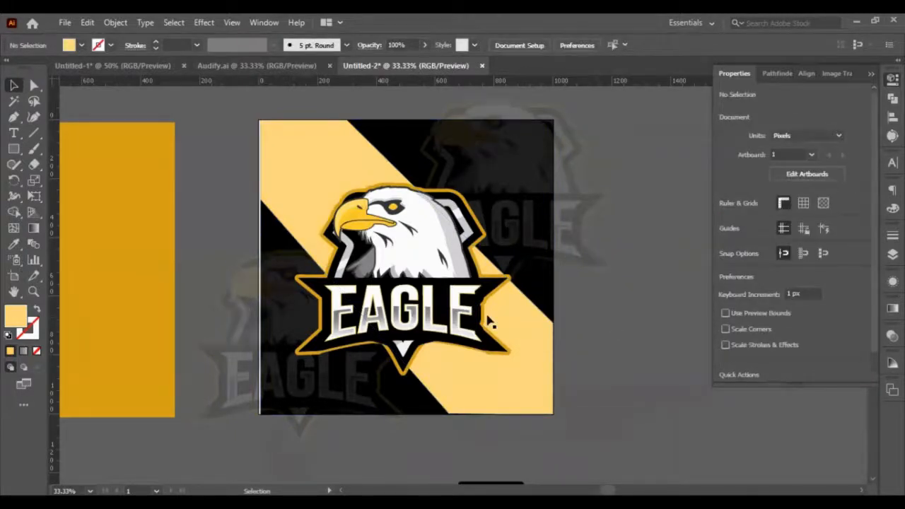
pyautogui.scroll(2, 445, 248)
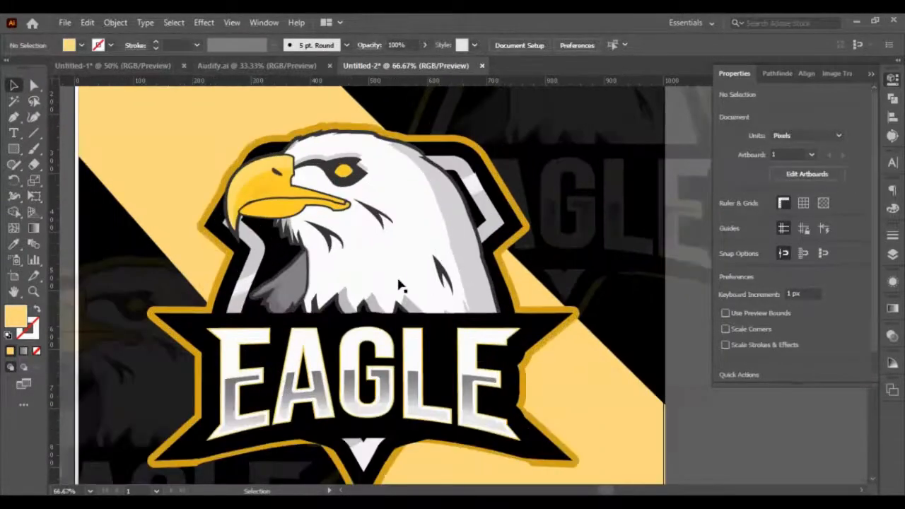
pyautogui.click(400, 283)
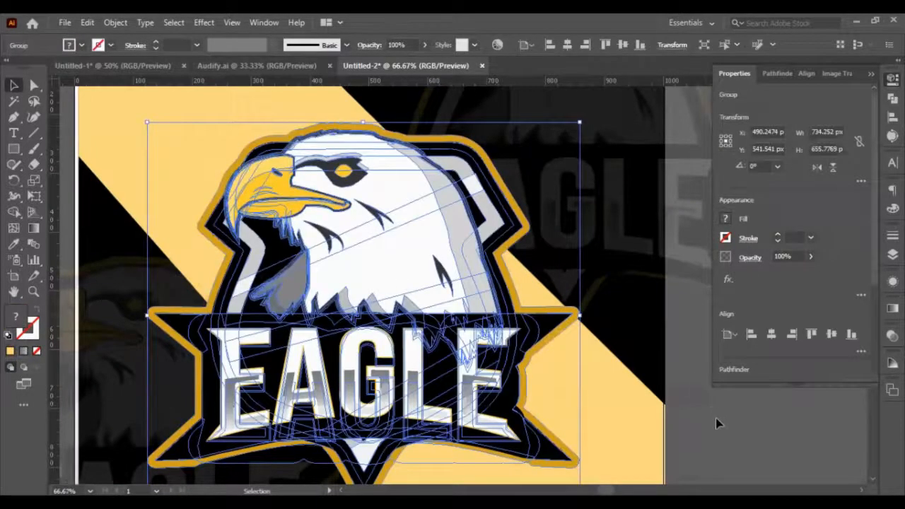
pyautogui.hotkey('ctrl', 'shift', 'a')
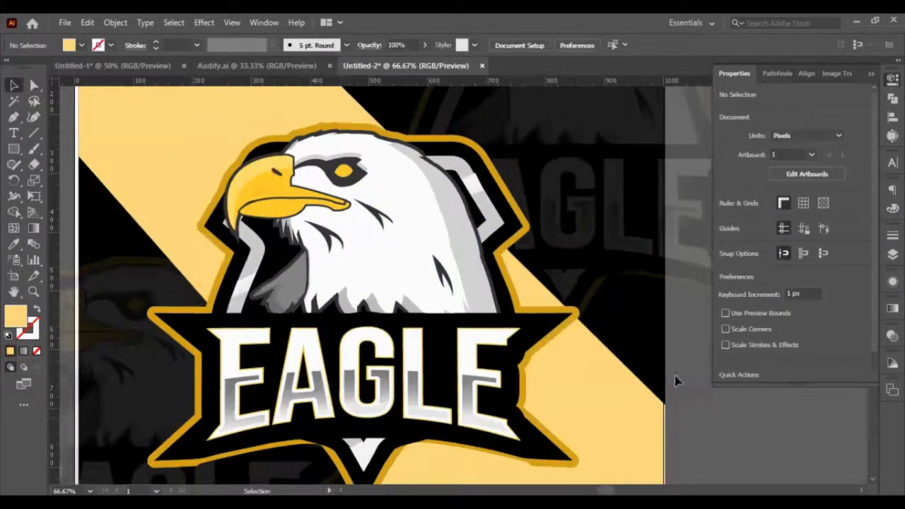